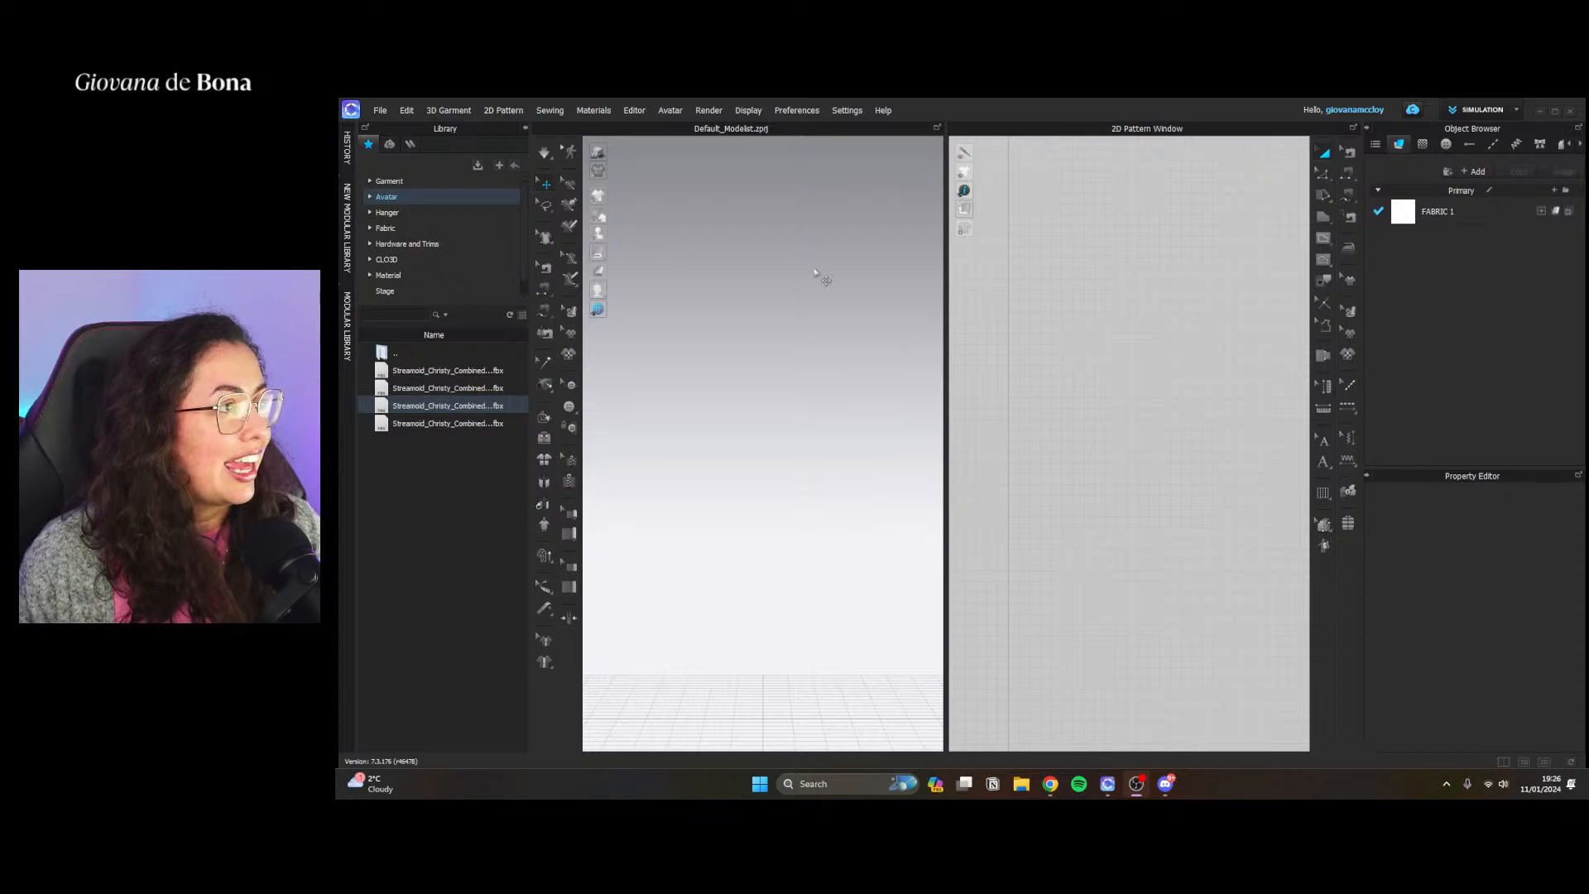
Load the FV2_Mannequin.avt avatar from the library's Avatar folder
left_click(423, 181)
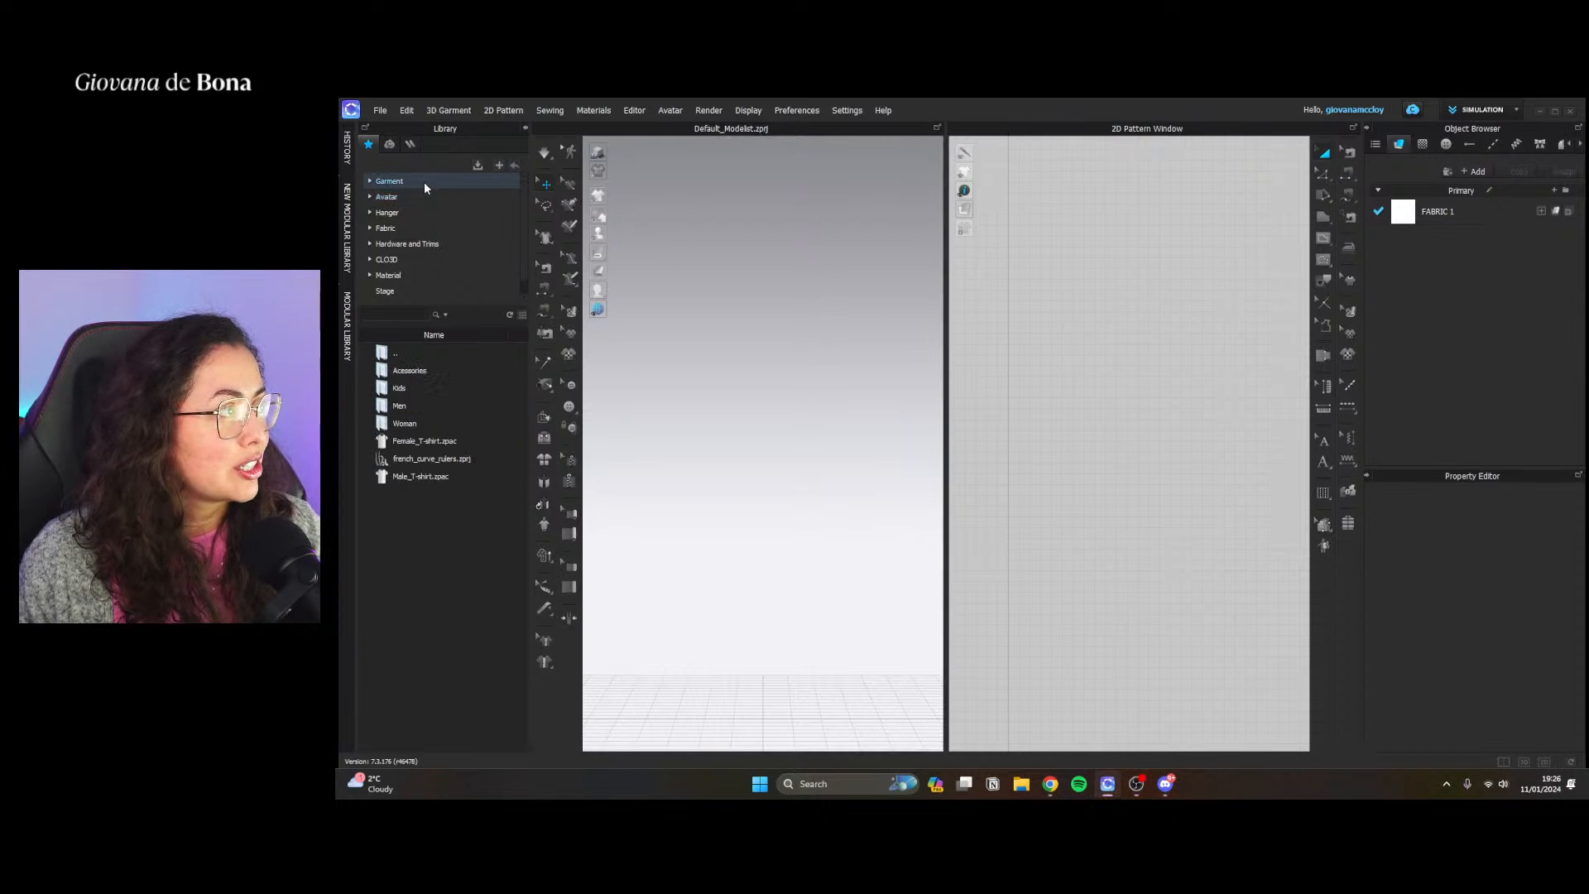
double_click(429, 429)
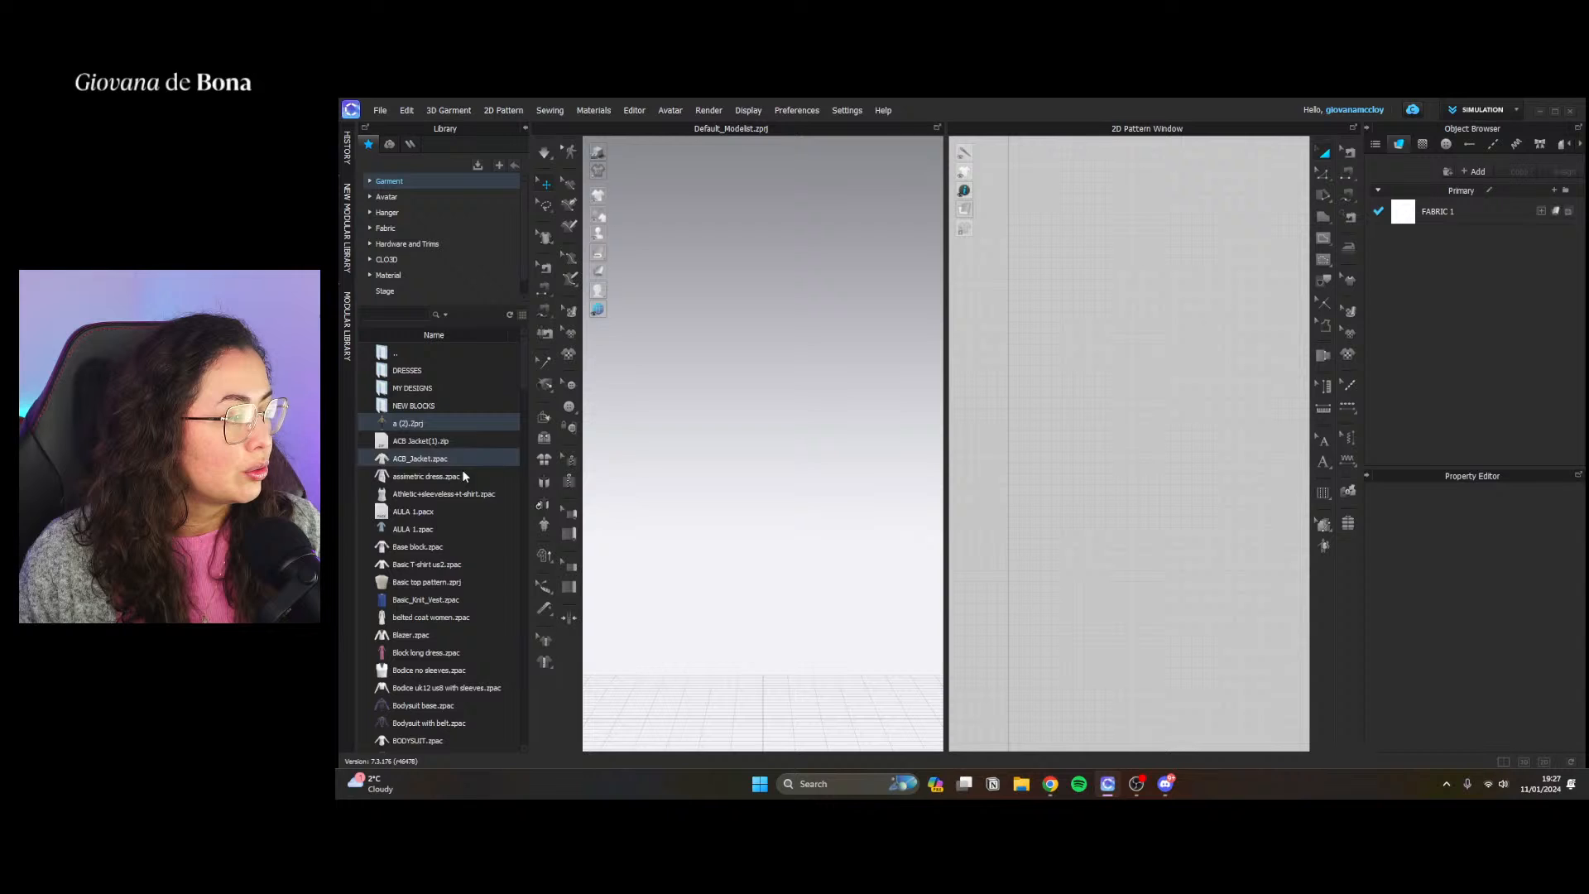
left_click(410, 195)
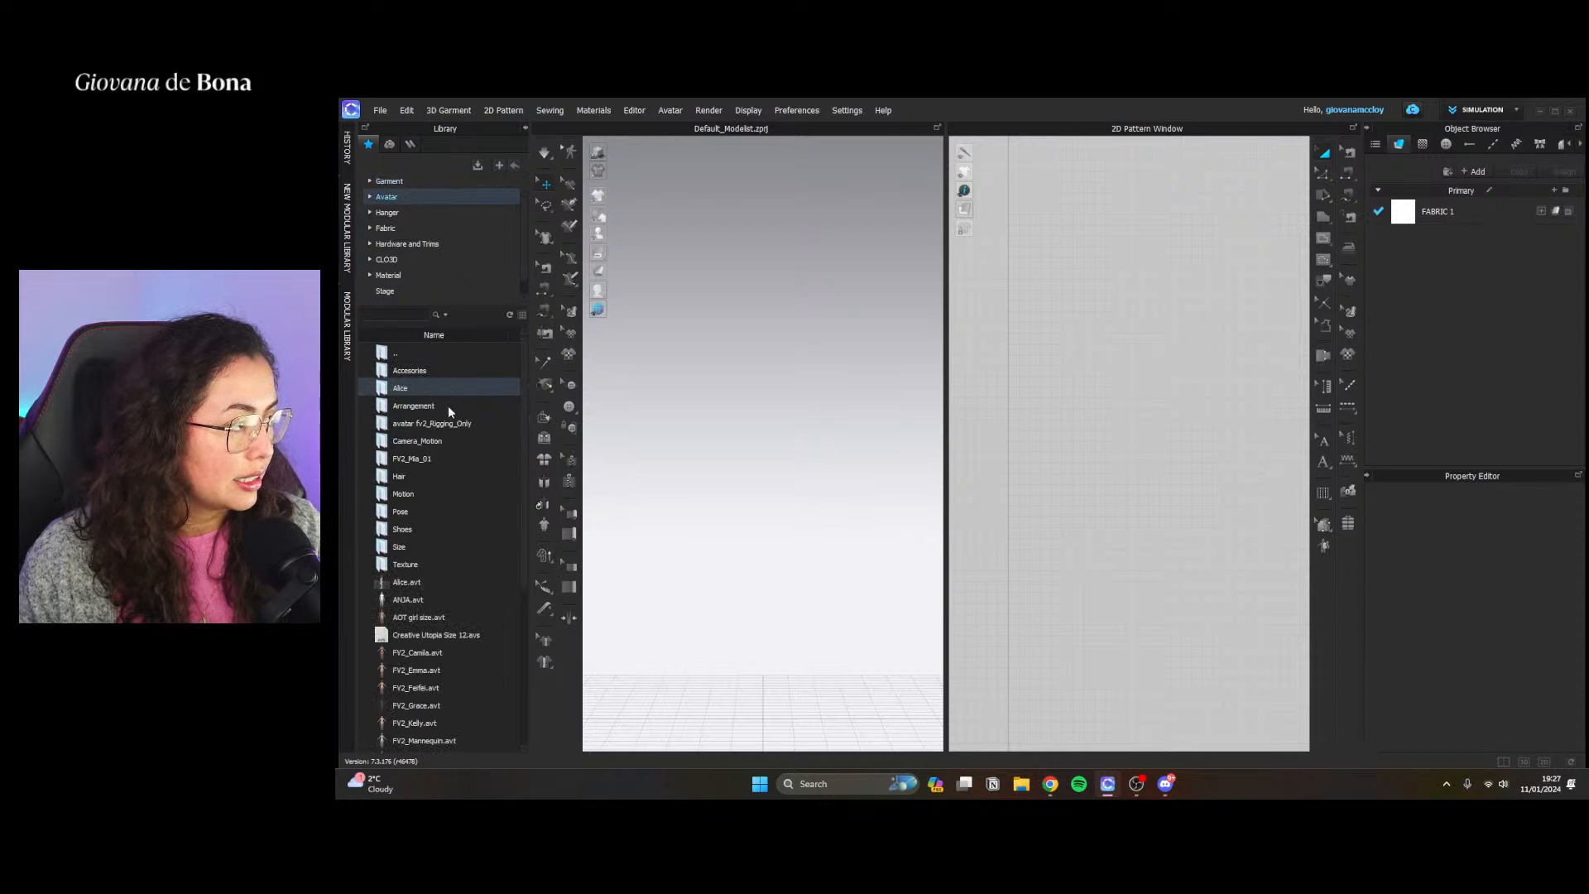
scroll(454, 583, "down", 3)
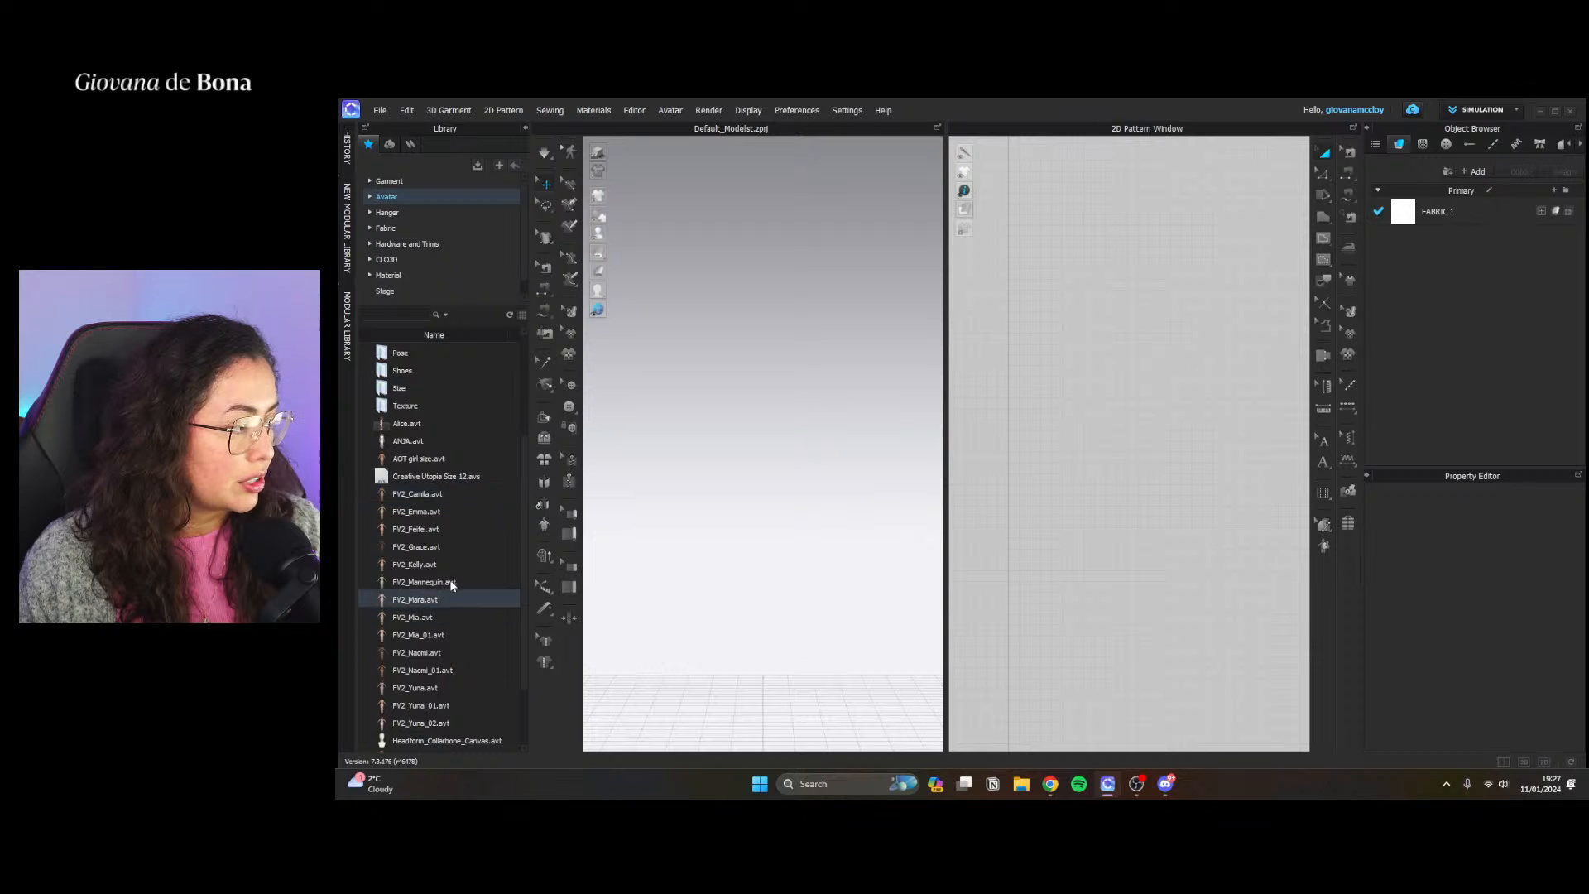
double_click(449, 581)
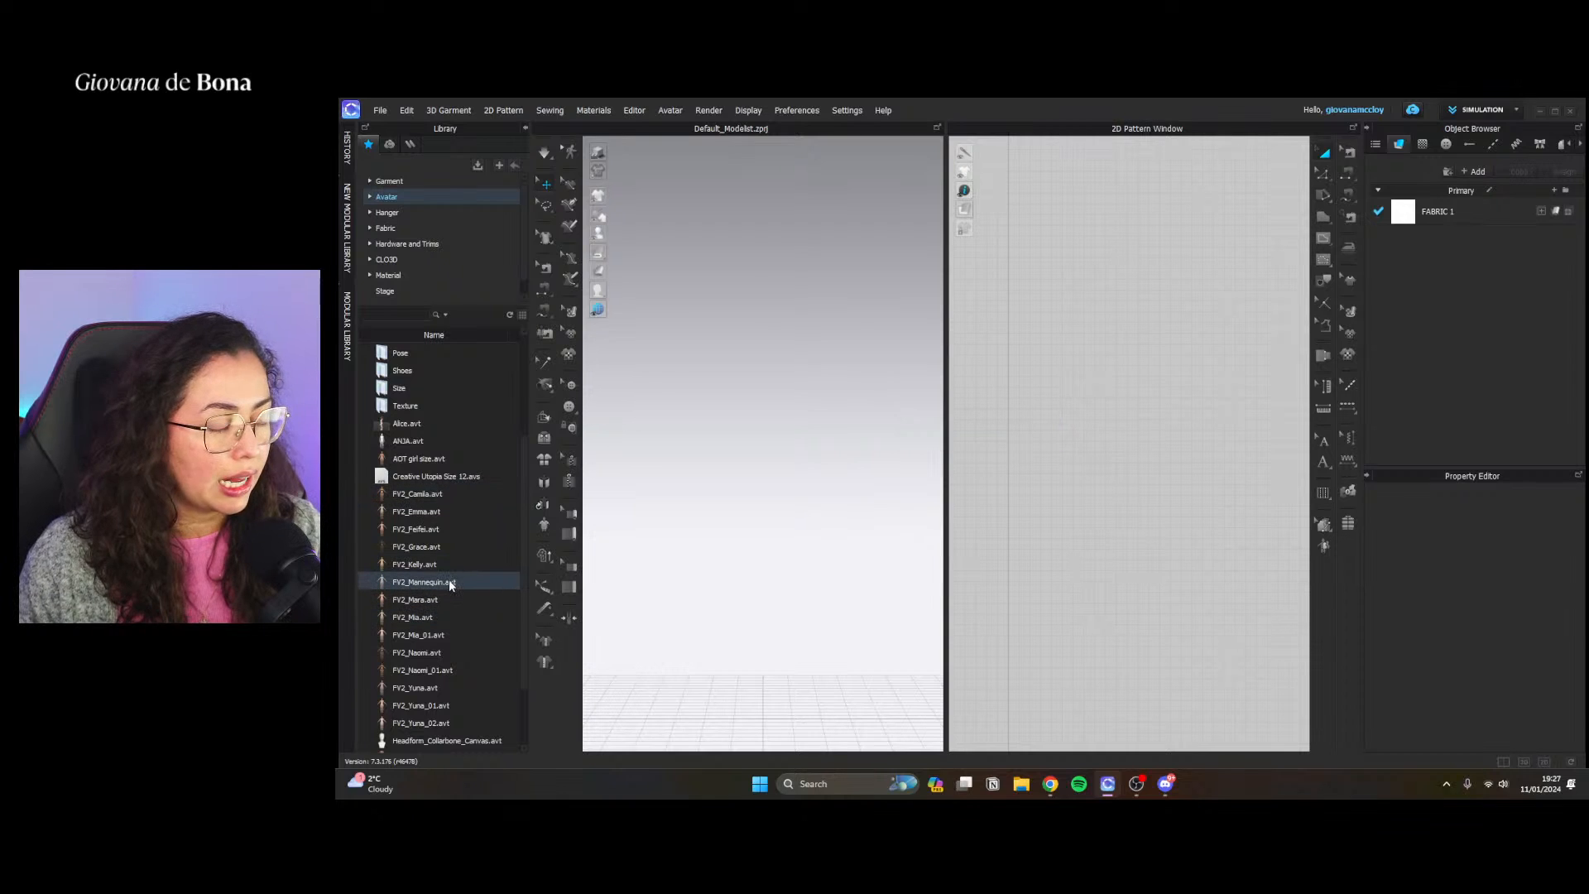
Open the Female_T-shirt.zpac garment on the avatar, using the size and pose from the garment file
left_click(414, 176)
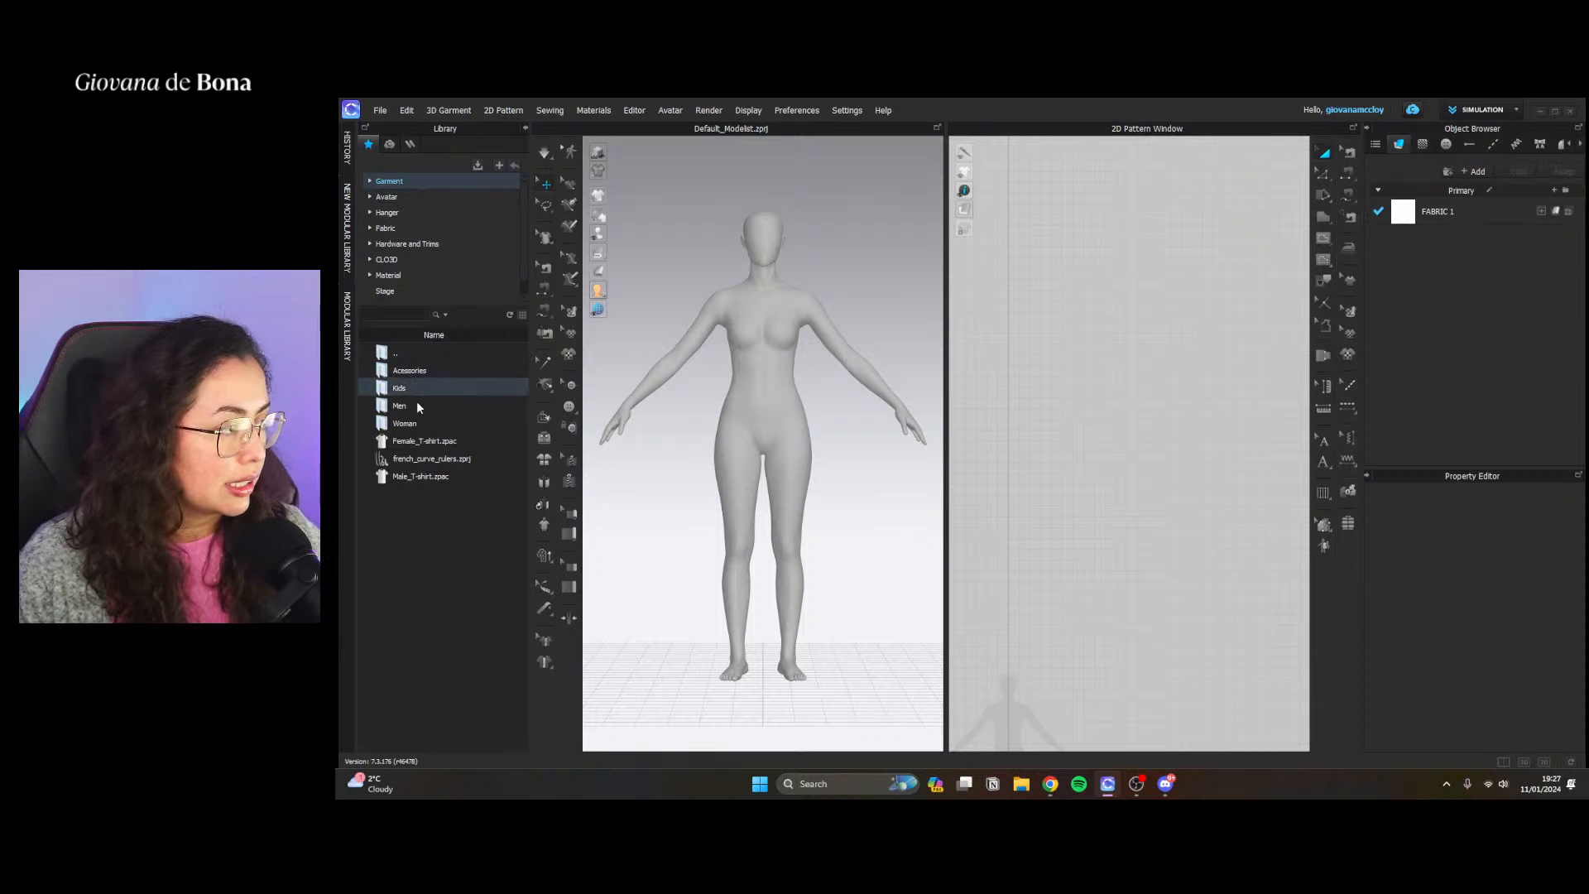
double_click(425, 441)
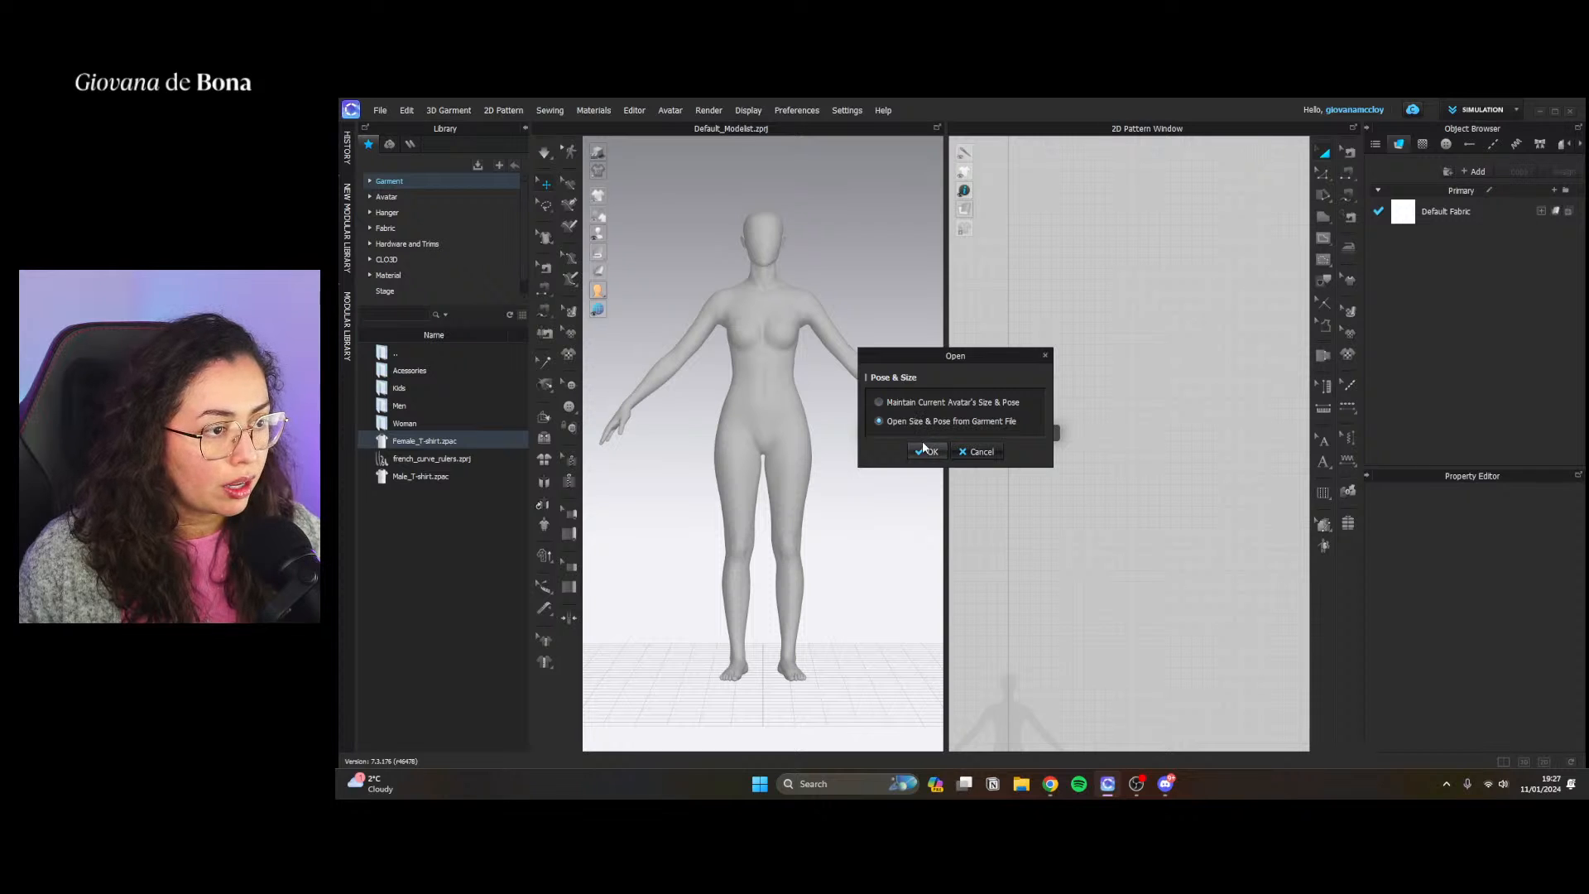
left_click(925, 451)
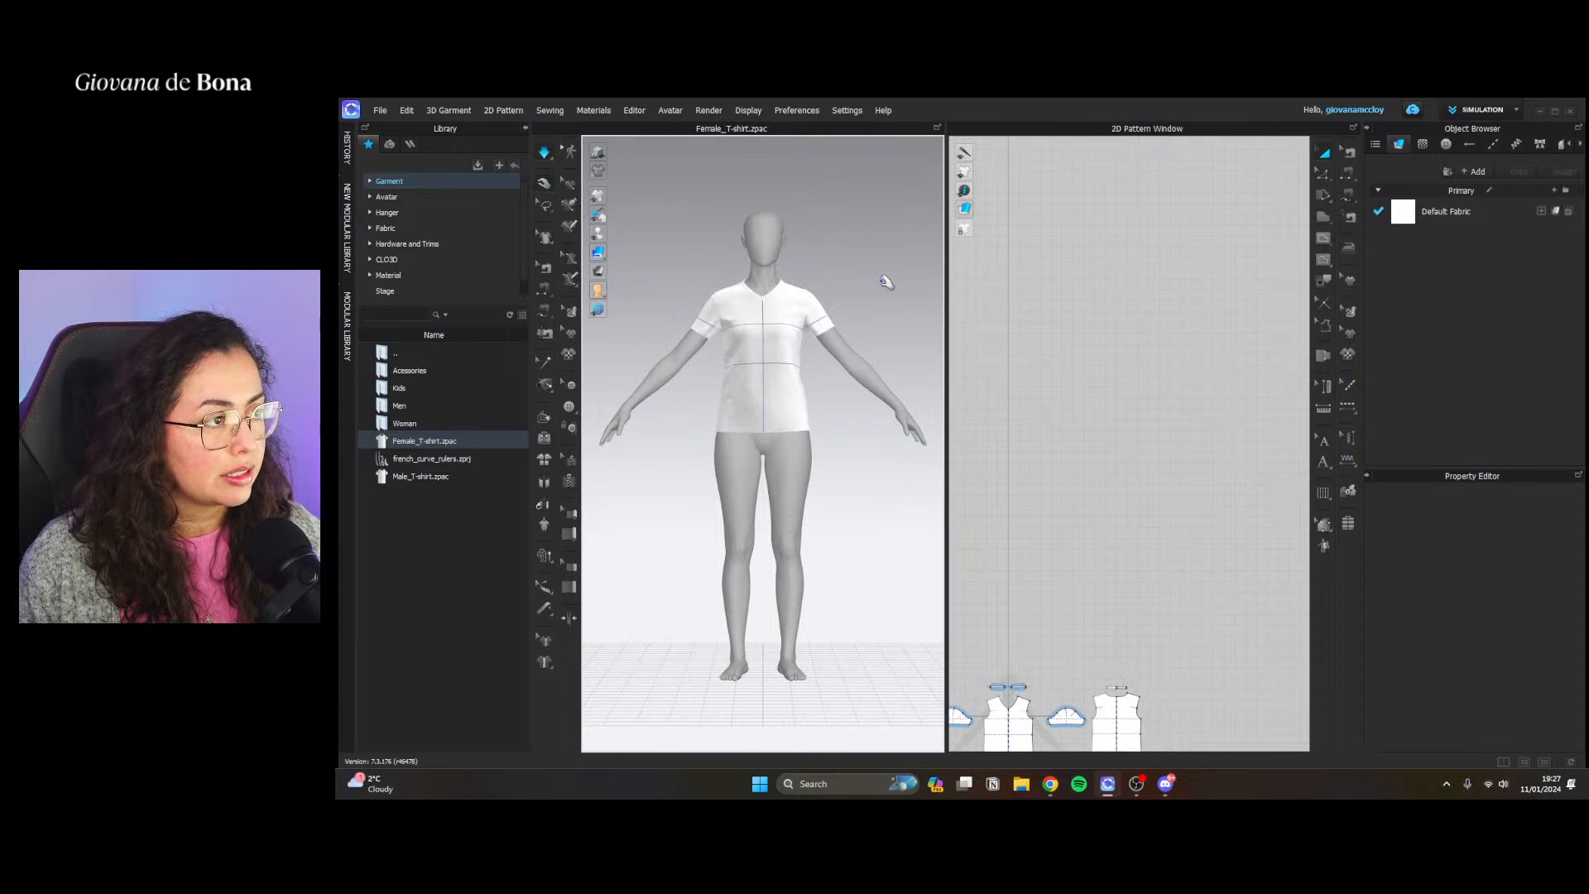
Simulate the T-shirt on the mannequin and hide its internal lines in the 3D view
key("space")
left_click(760, 369)
left_click(694, 275)
mouse_move(603, 204)
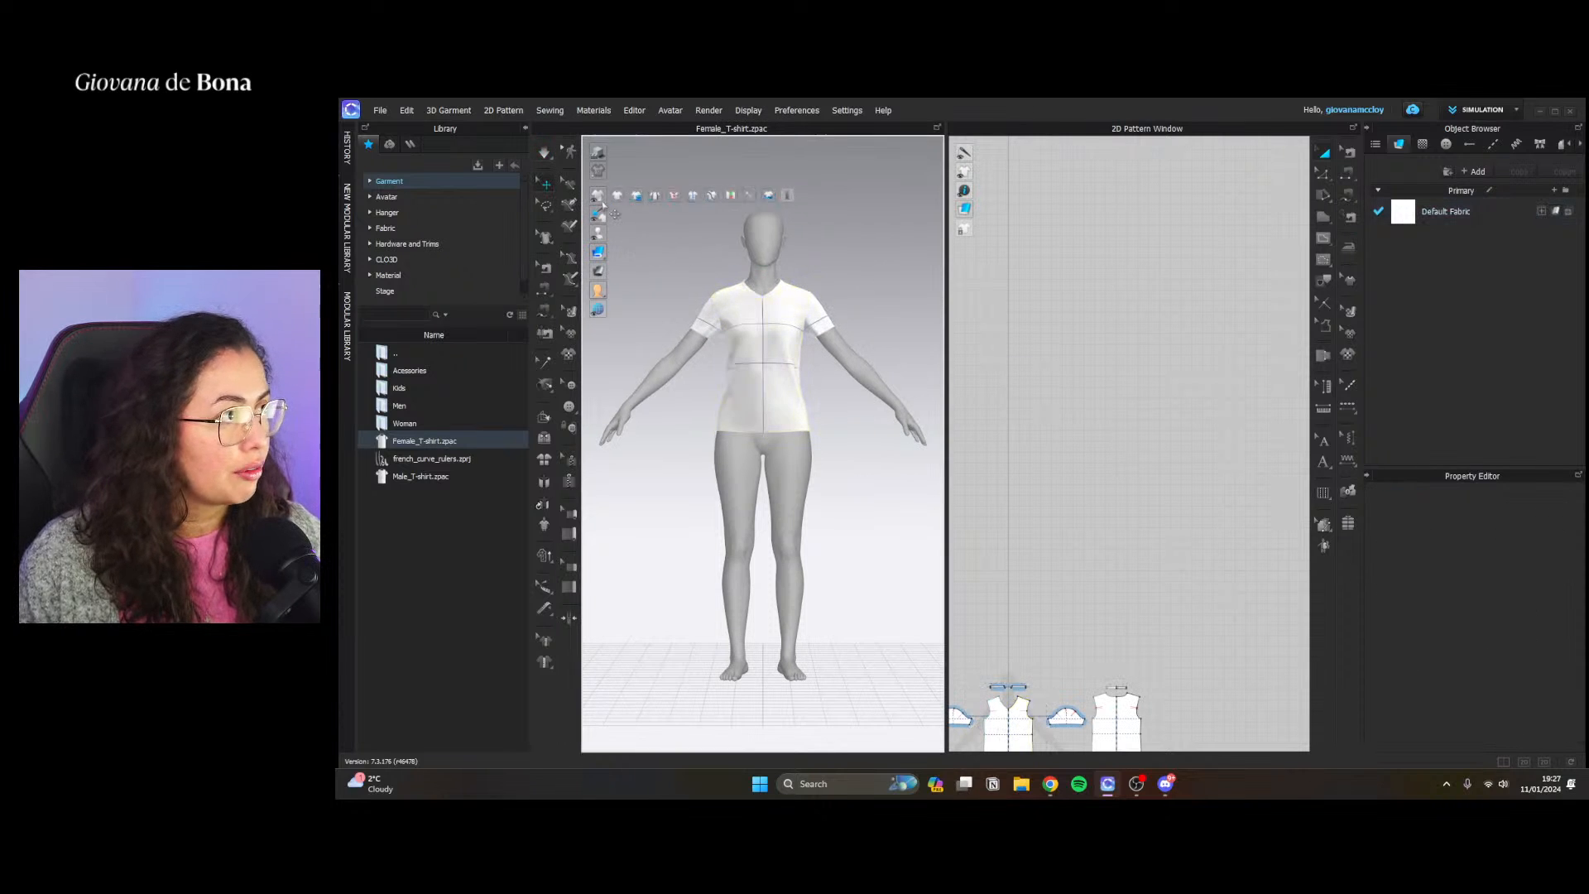
left_click(692, 196)
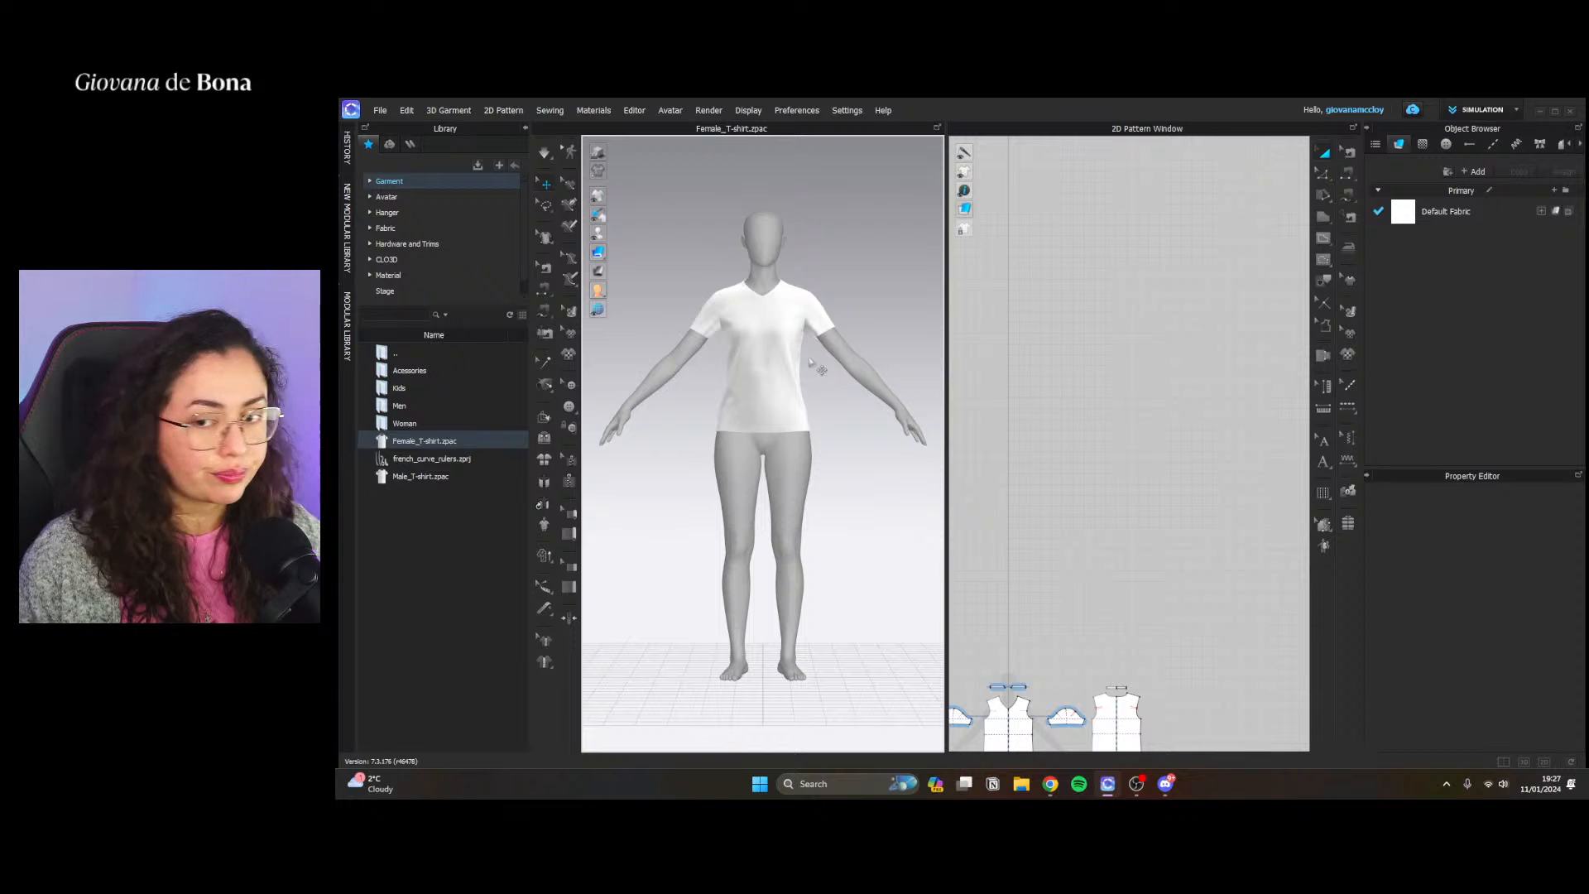
Open the AI Graphic Generator for graphics and place its window over the 2D pattern area
scroll(784, 407, "up", 5)
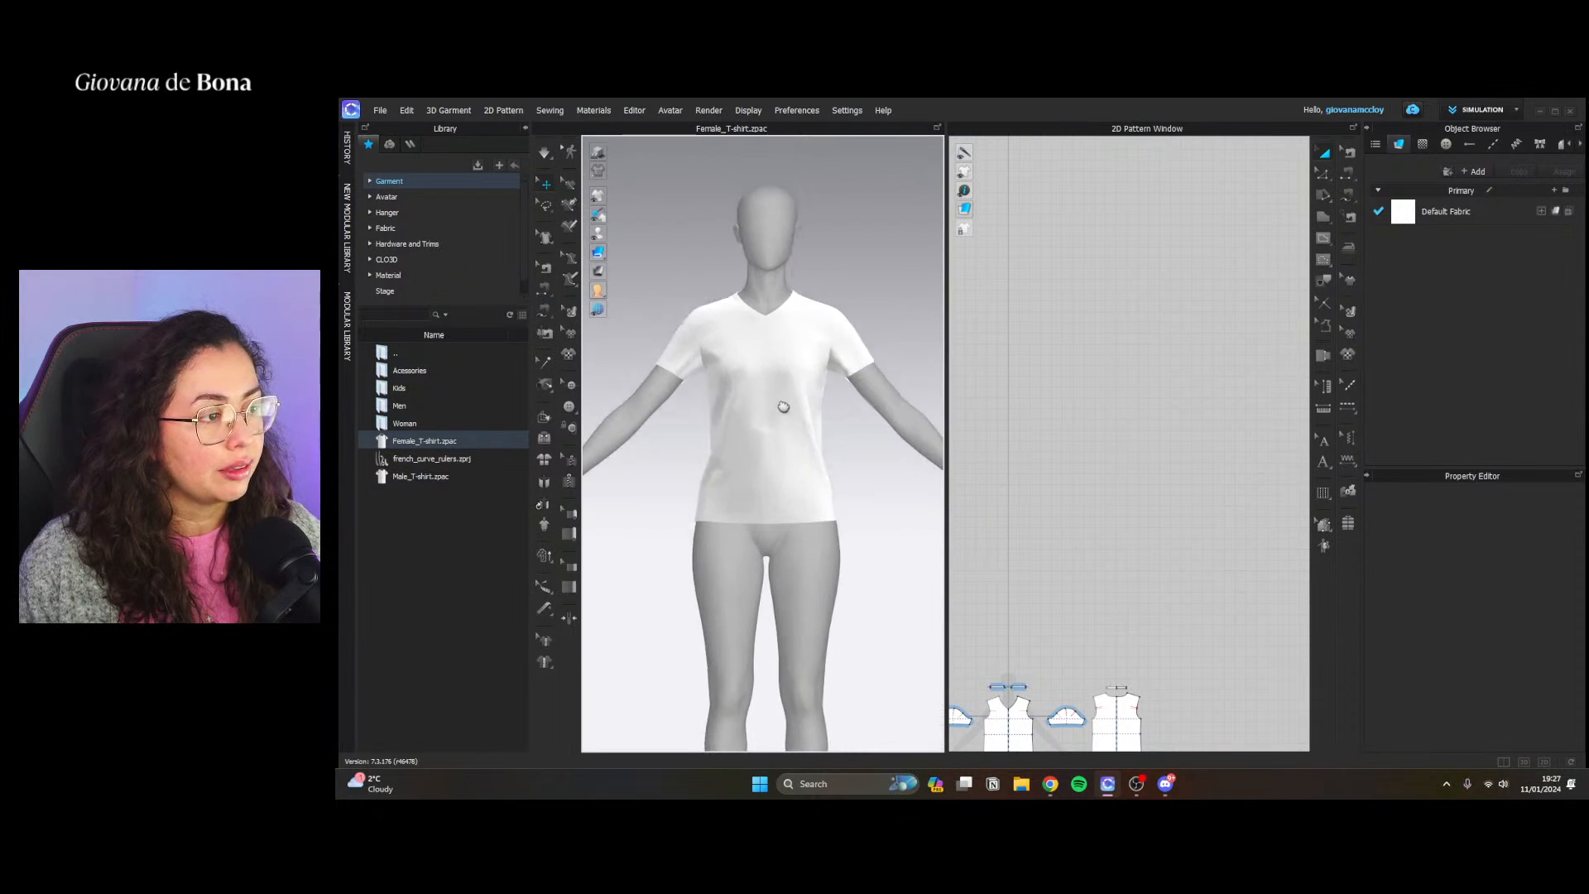
scroll(784, 407, "up", 3)
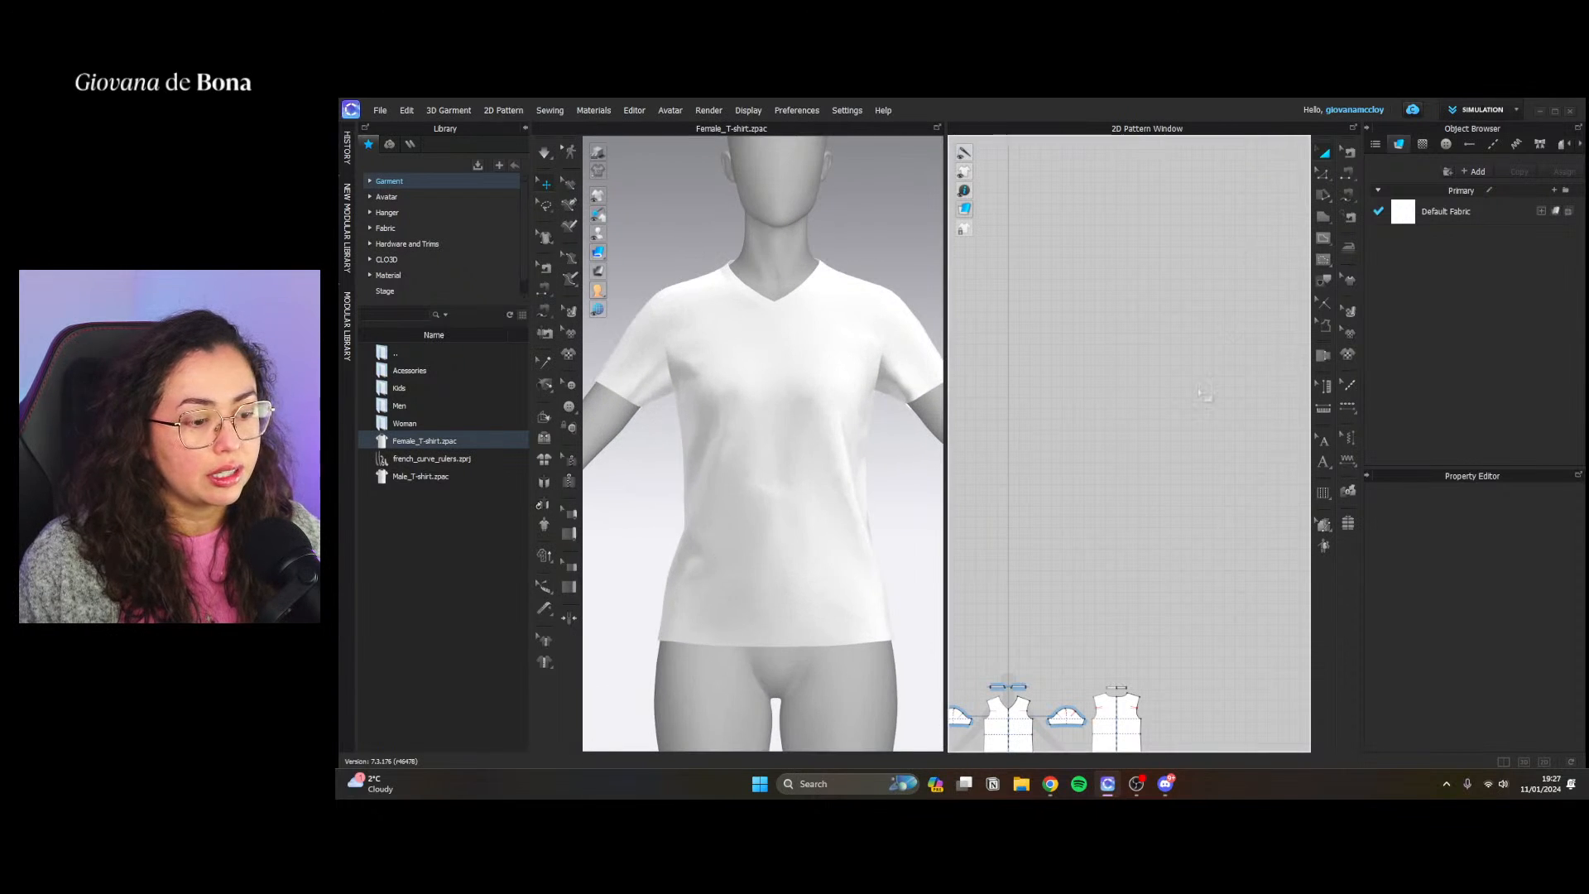
right_click(1131, 515)
left_click(1229, 774)
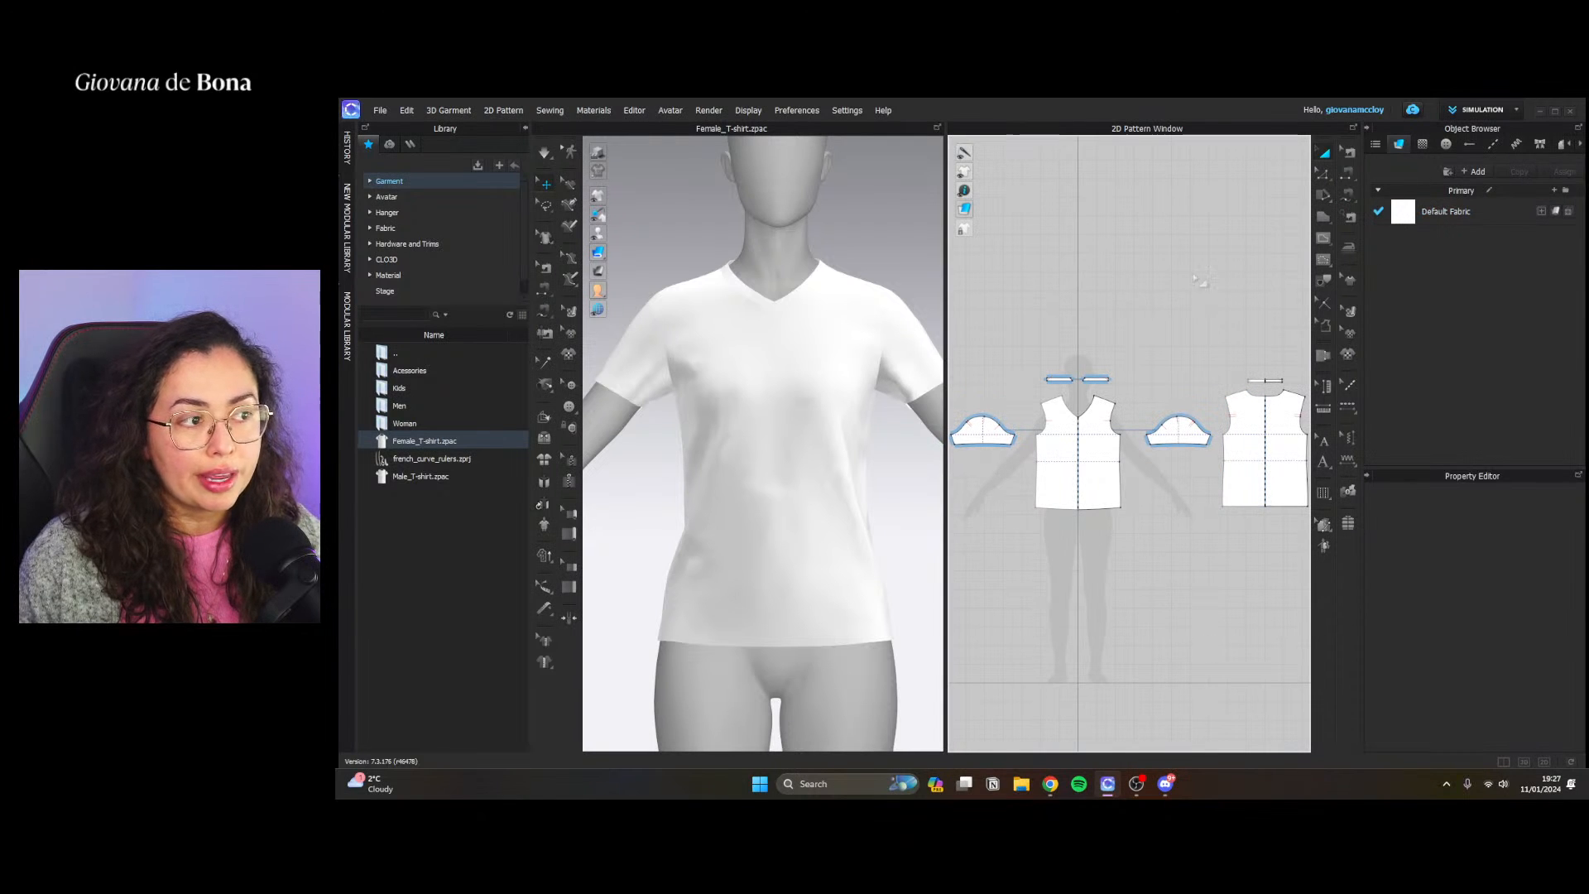
left_click(1423, 145)
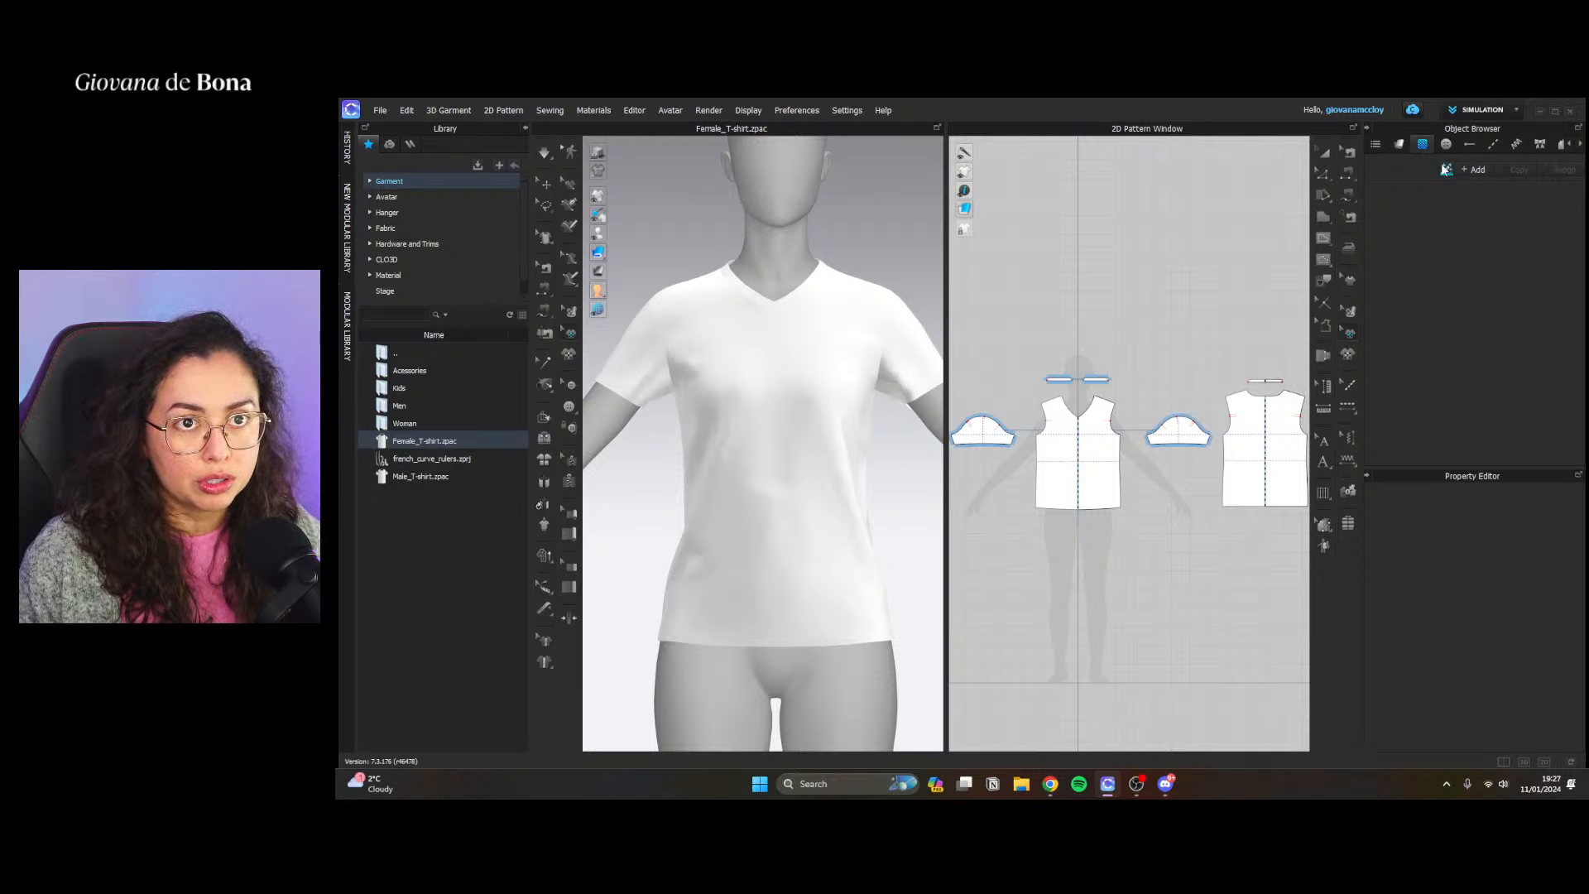
left_click(1444, 170)
left_click_drag(1060, 143, 1238, 164)
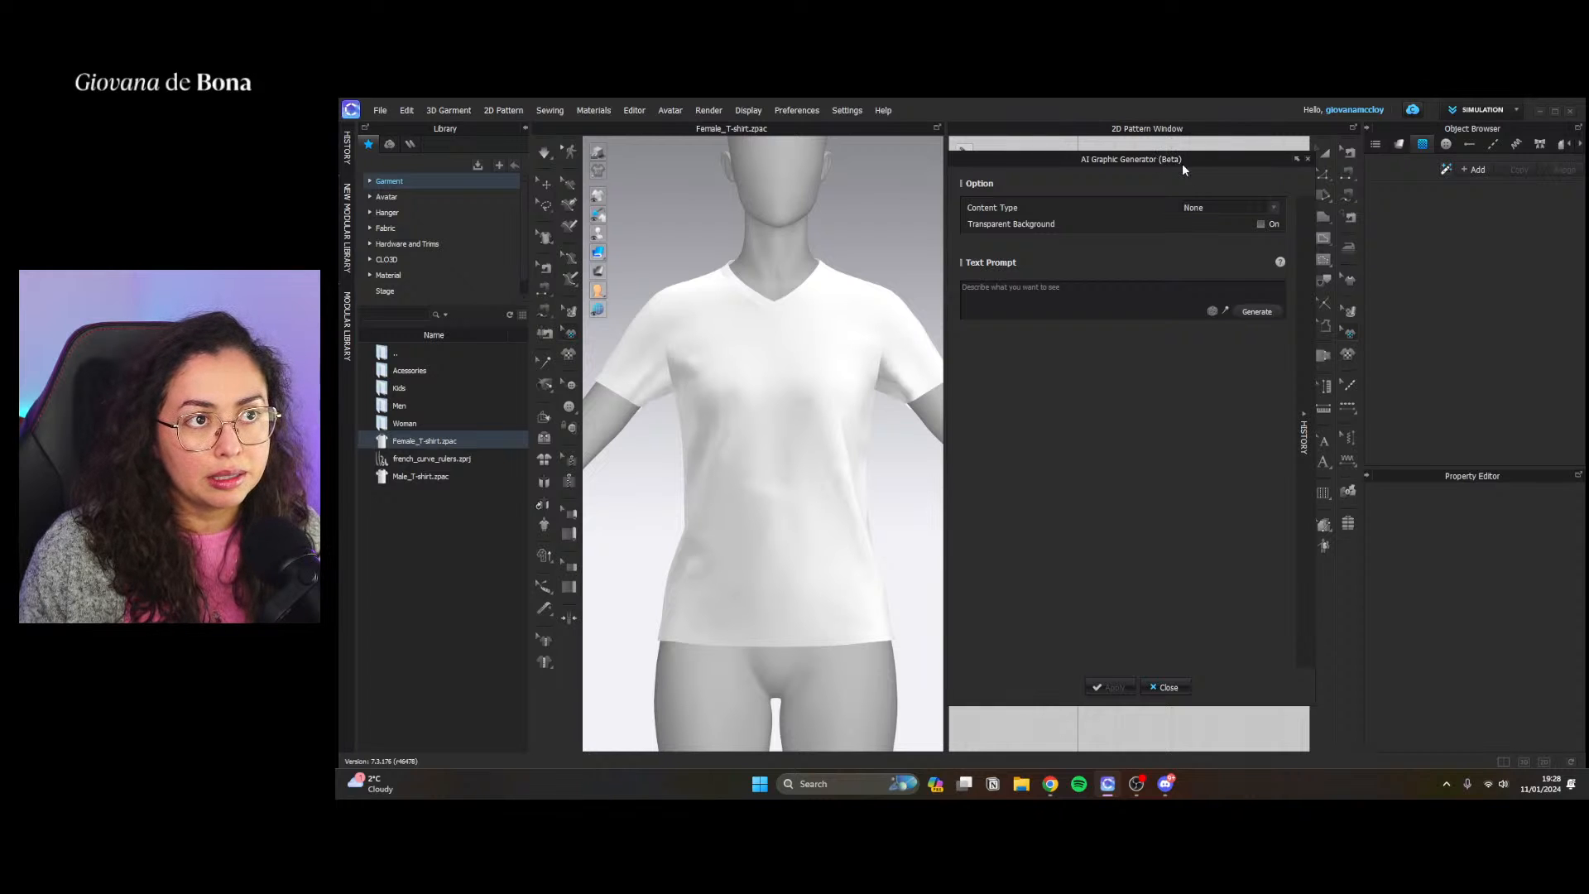
left_click_drag(1198, 157, 1198, 150)
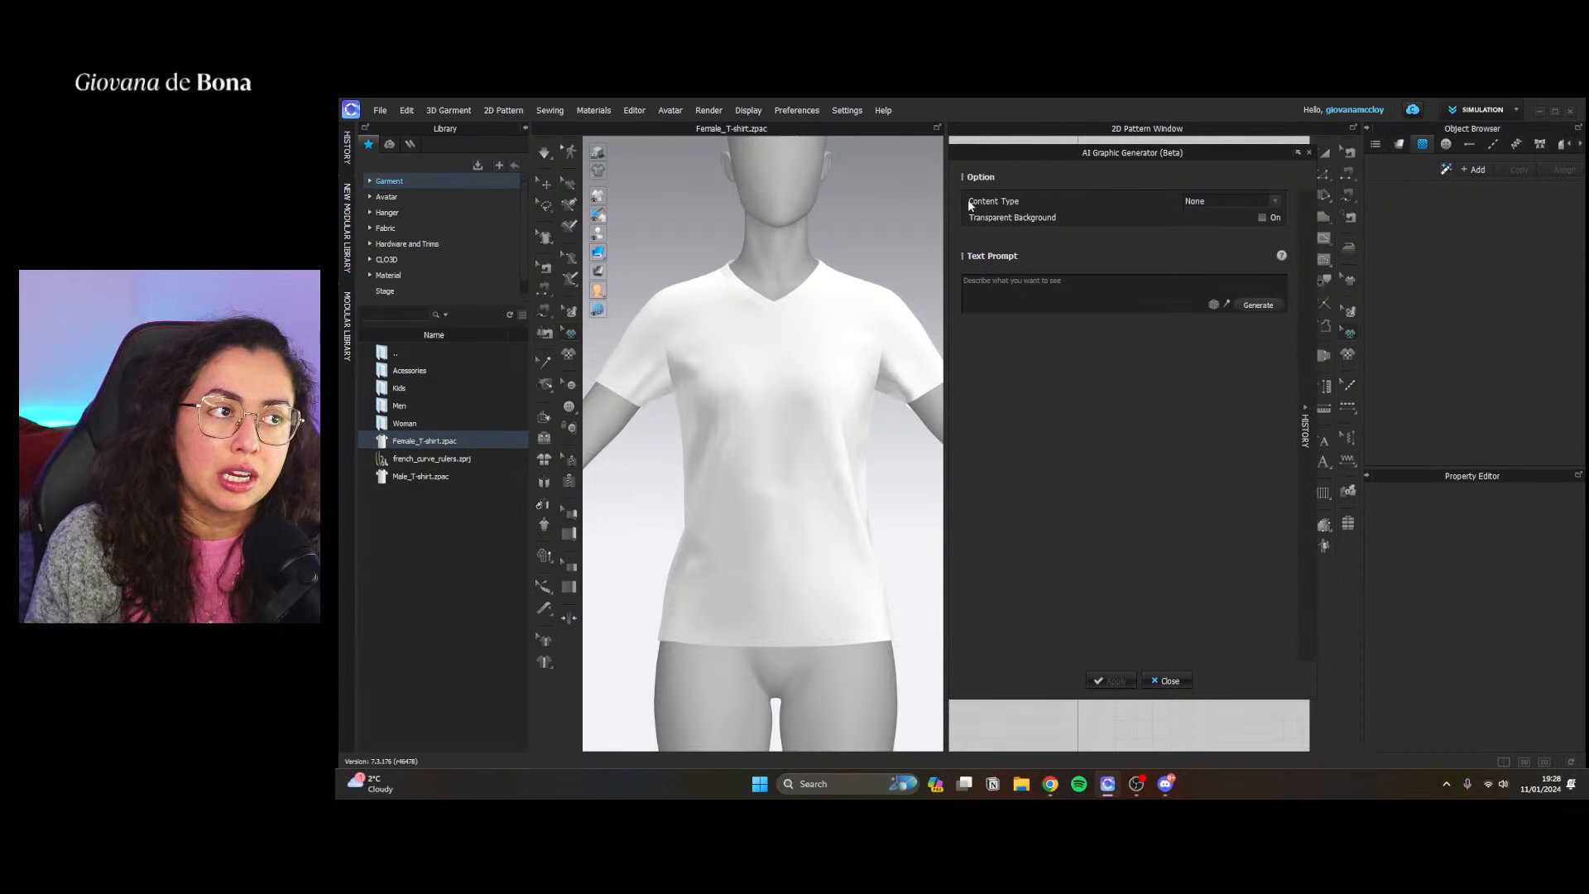
Set the graphic's content type to Art with the Embroidery style and turn on the transparent background
left_click(1232, 201)
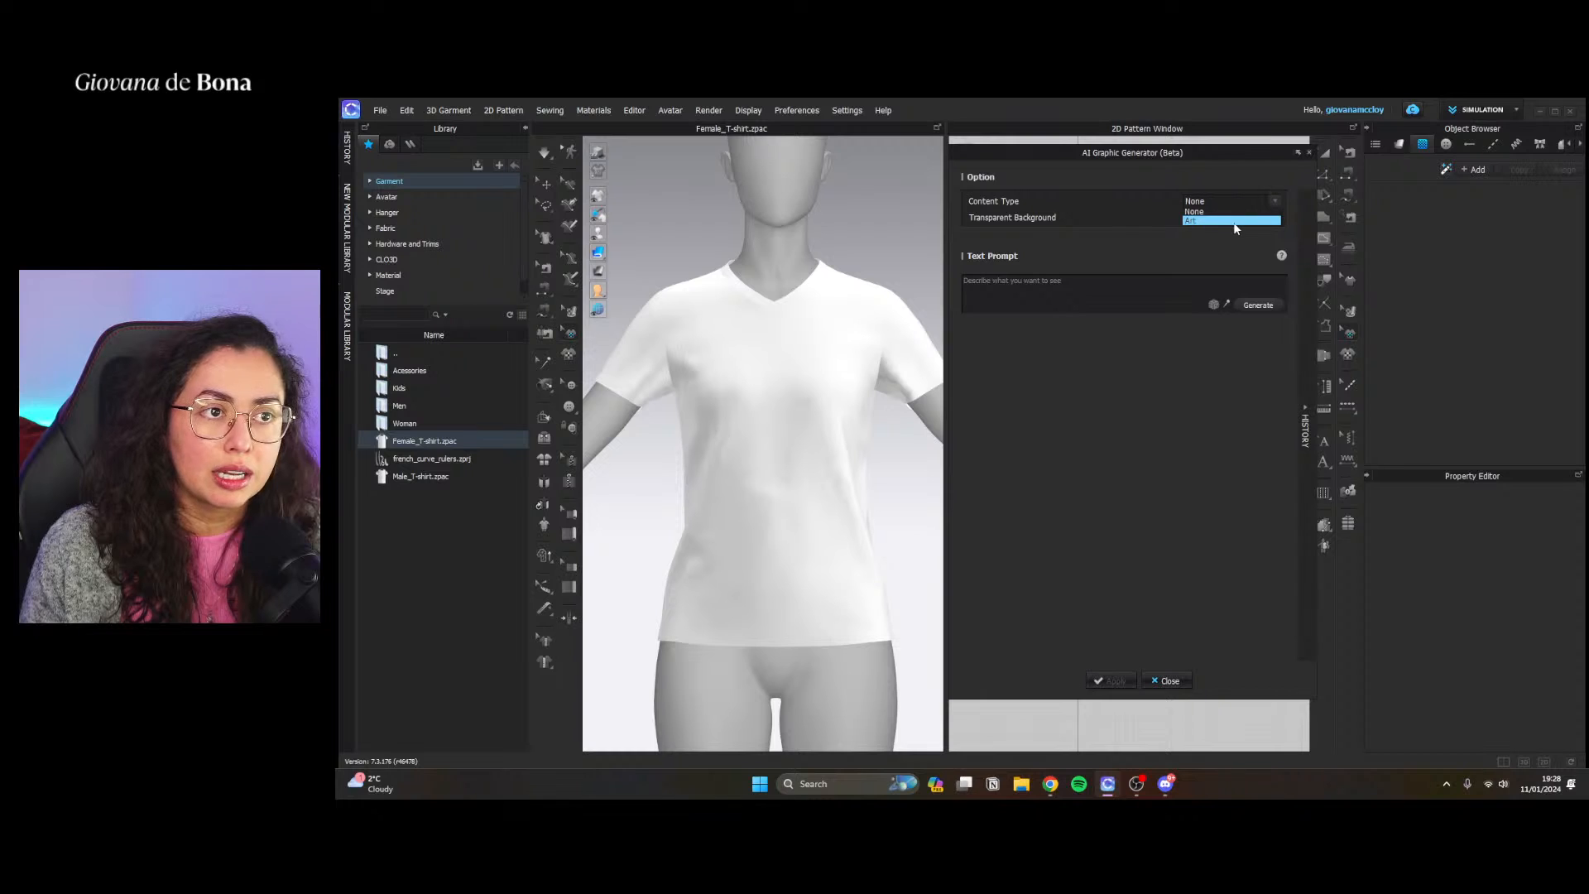
left_click(1208, 220)
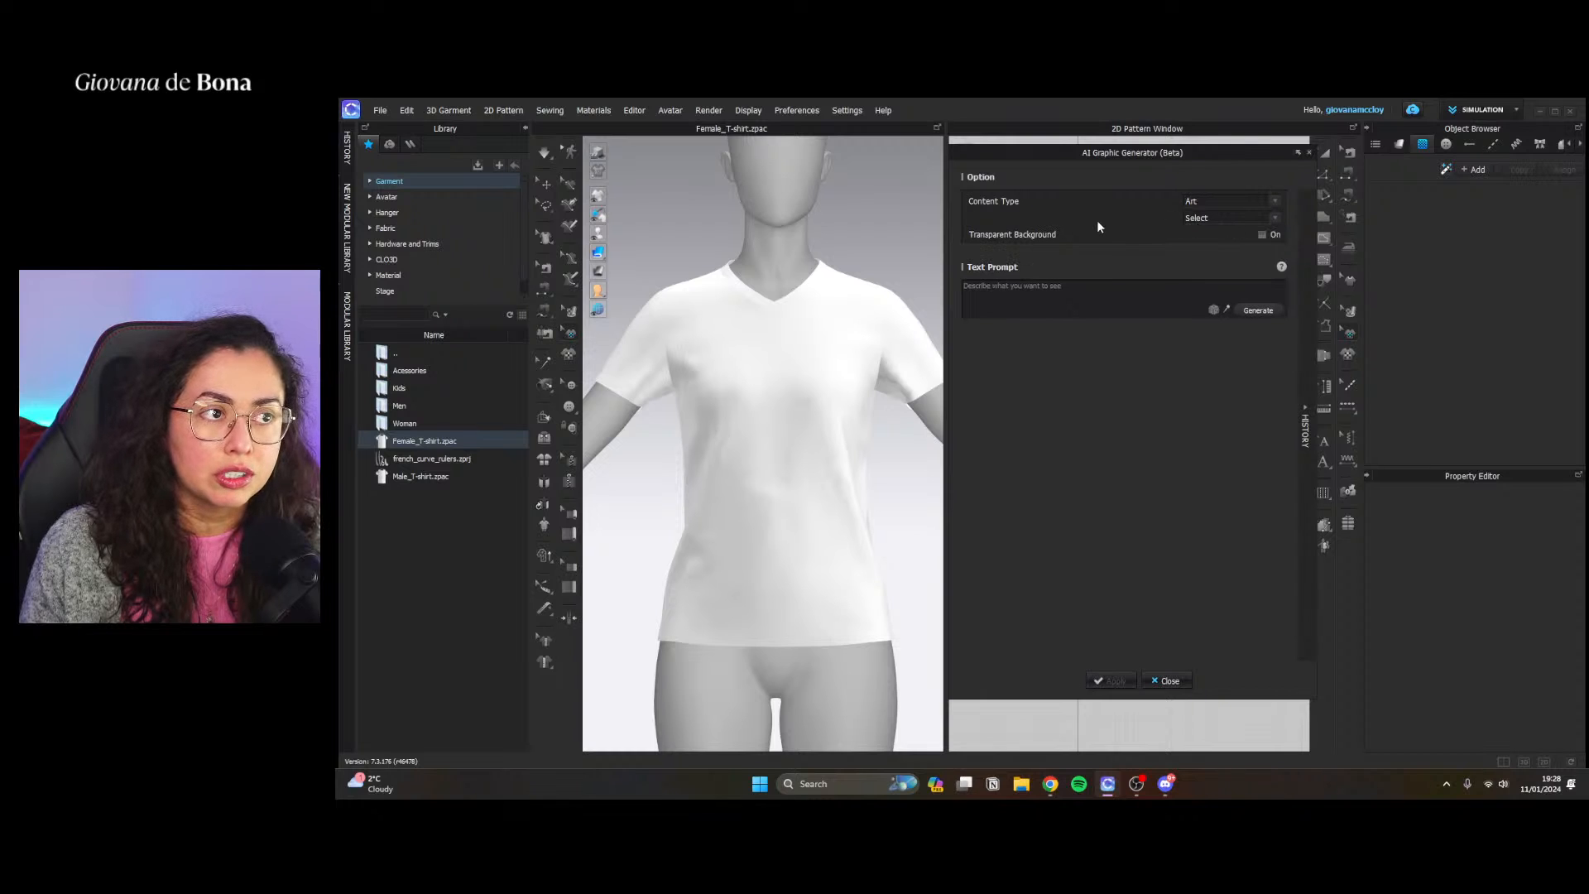
left_click(1238, 218)
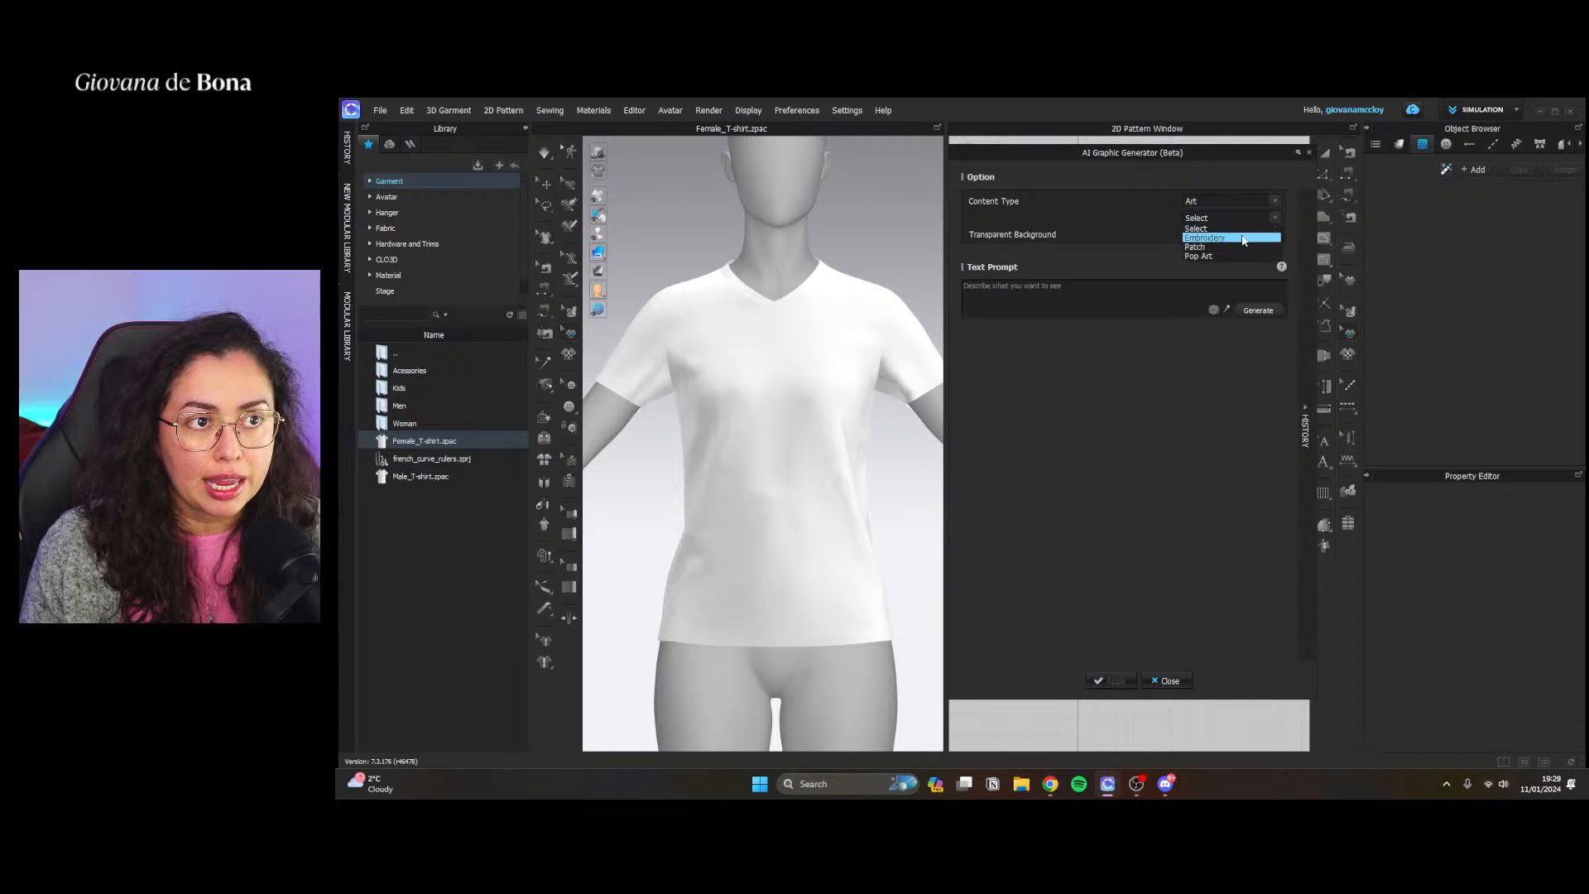
left_click(1242, 237)
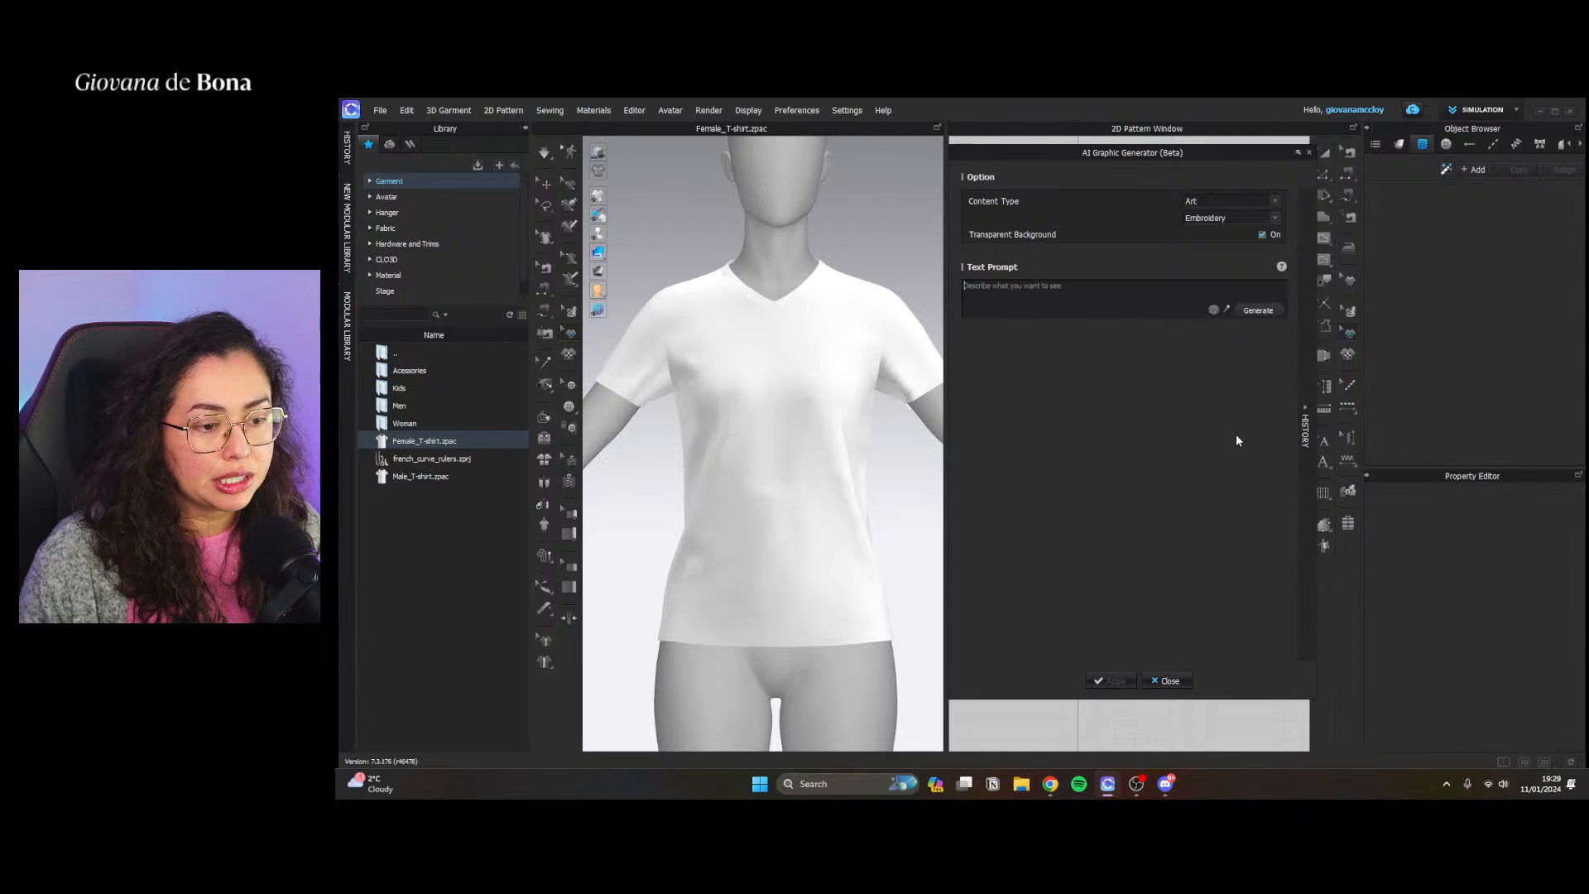
Enter the prompt "flower, leaves, pastel colors" and generate the embroidery graphic twice
left_click(1028, 290)
type("flower, pink")
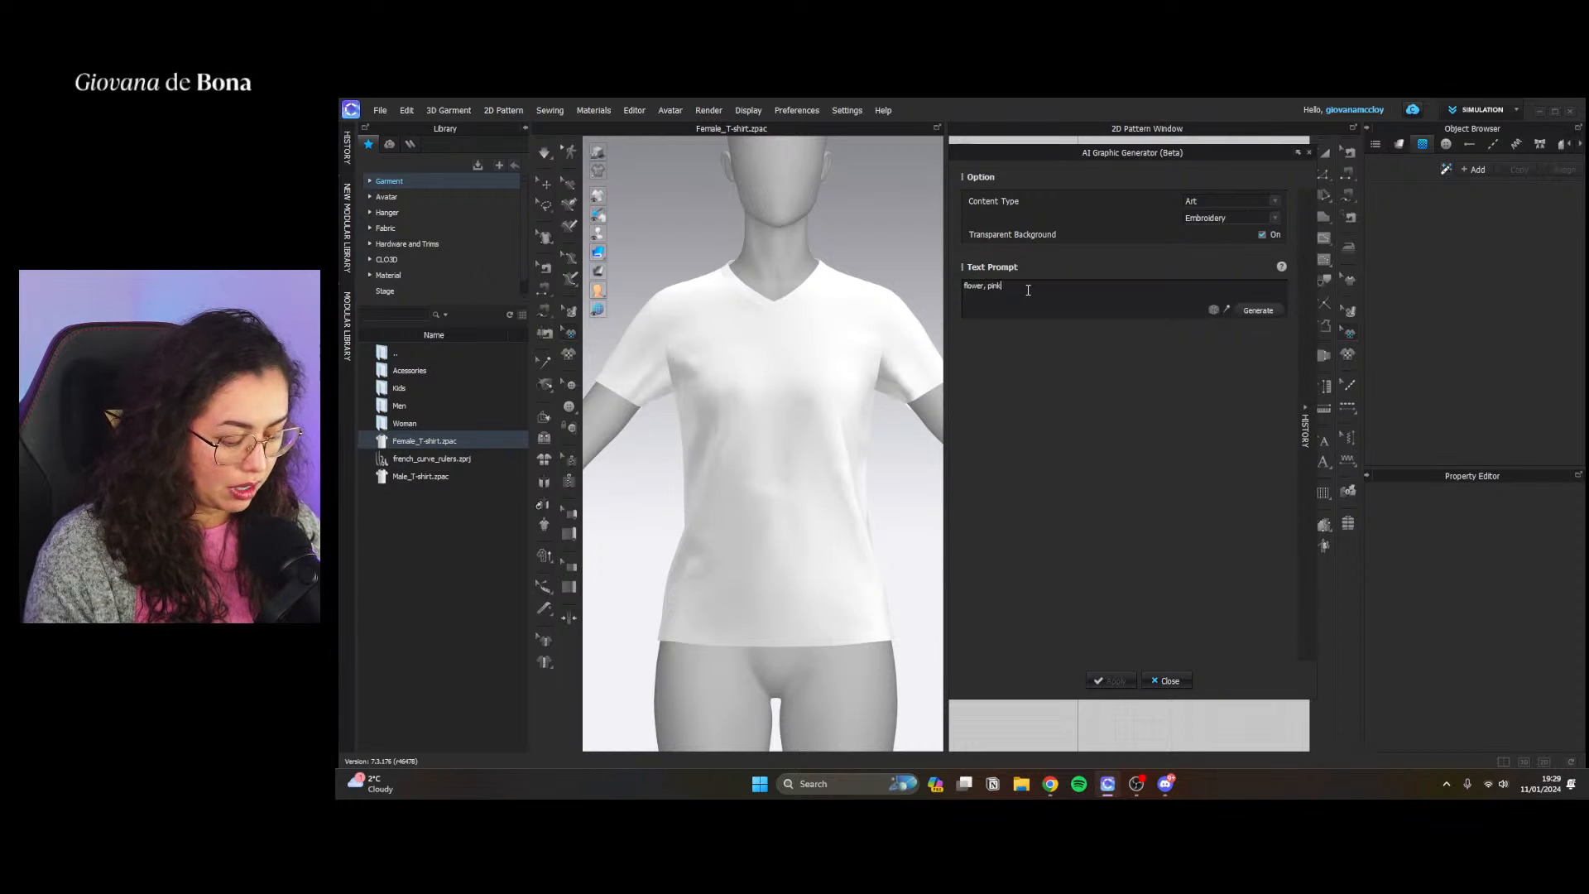
key("Left")
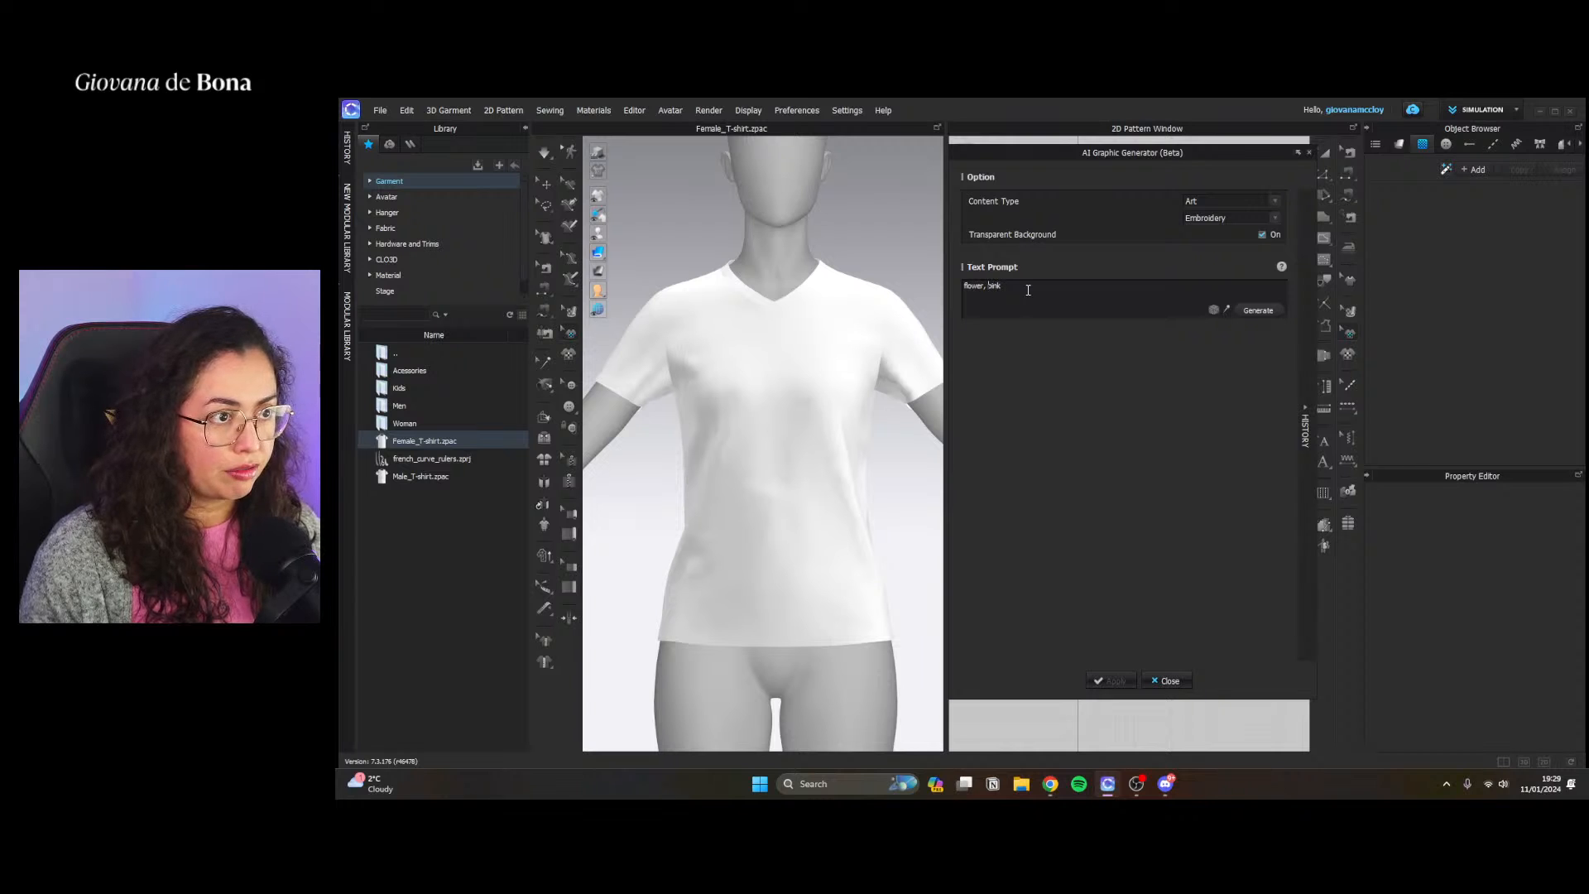
type("leaves,")
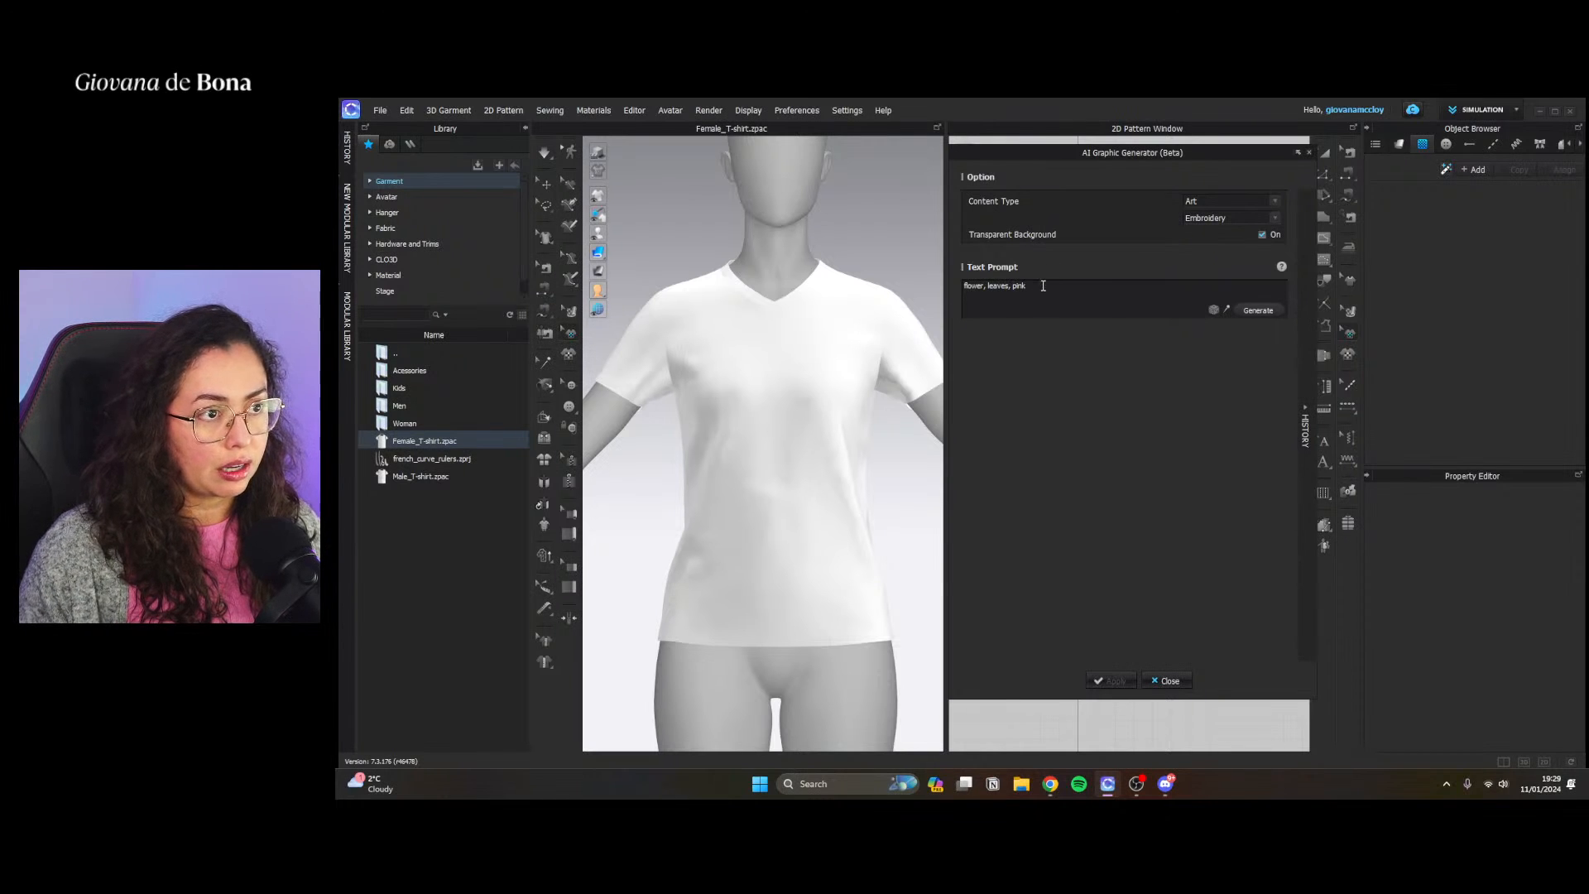
key("BackSpace")
key("BackSpace")
key("BackSpace")
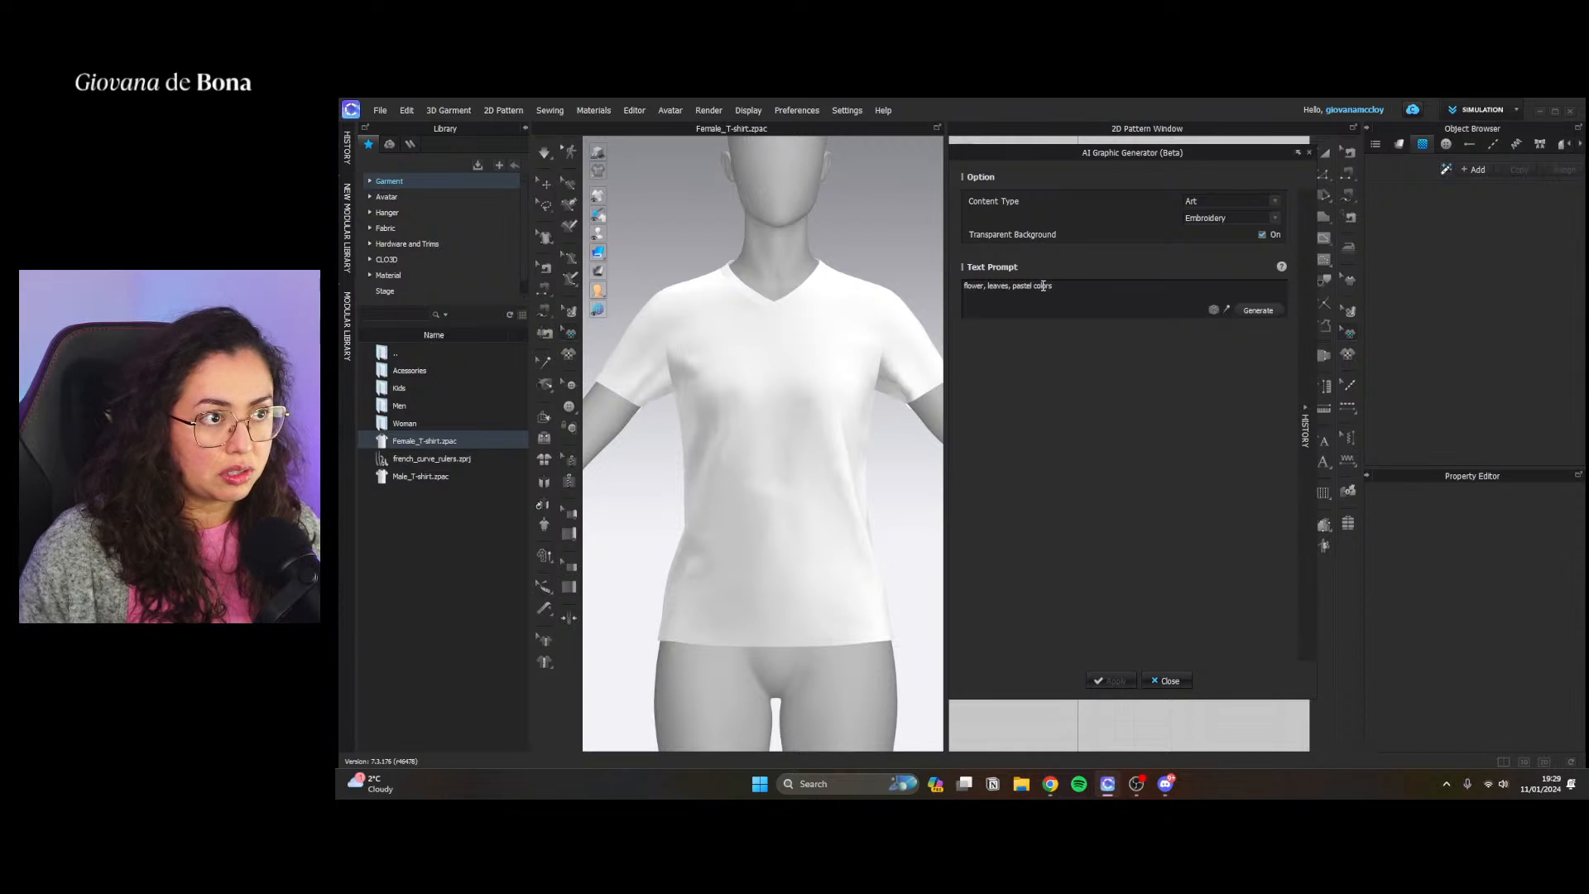
key("XF86AudioLowerVolume")
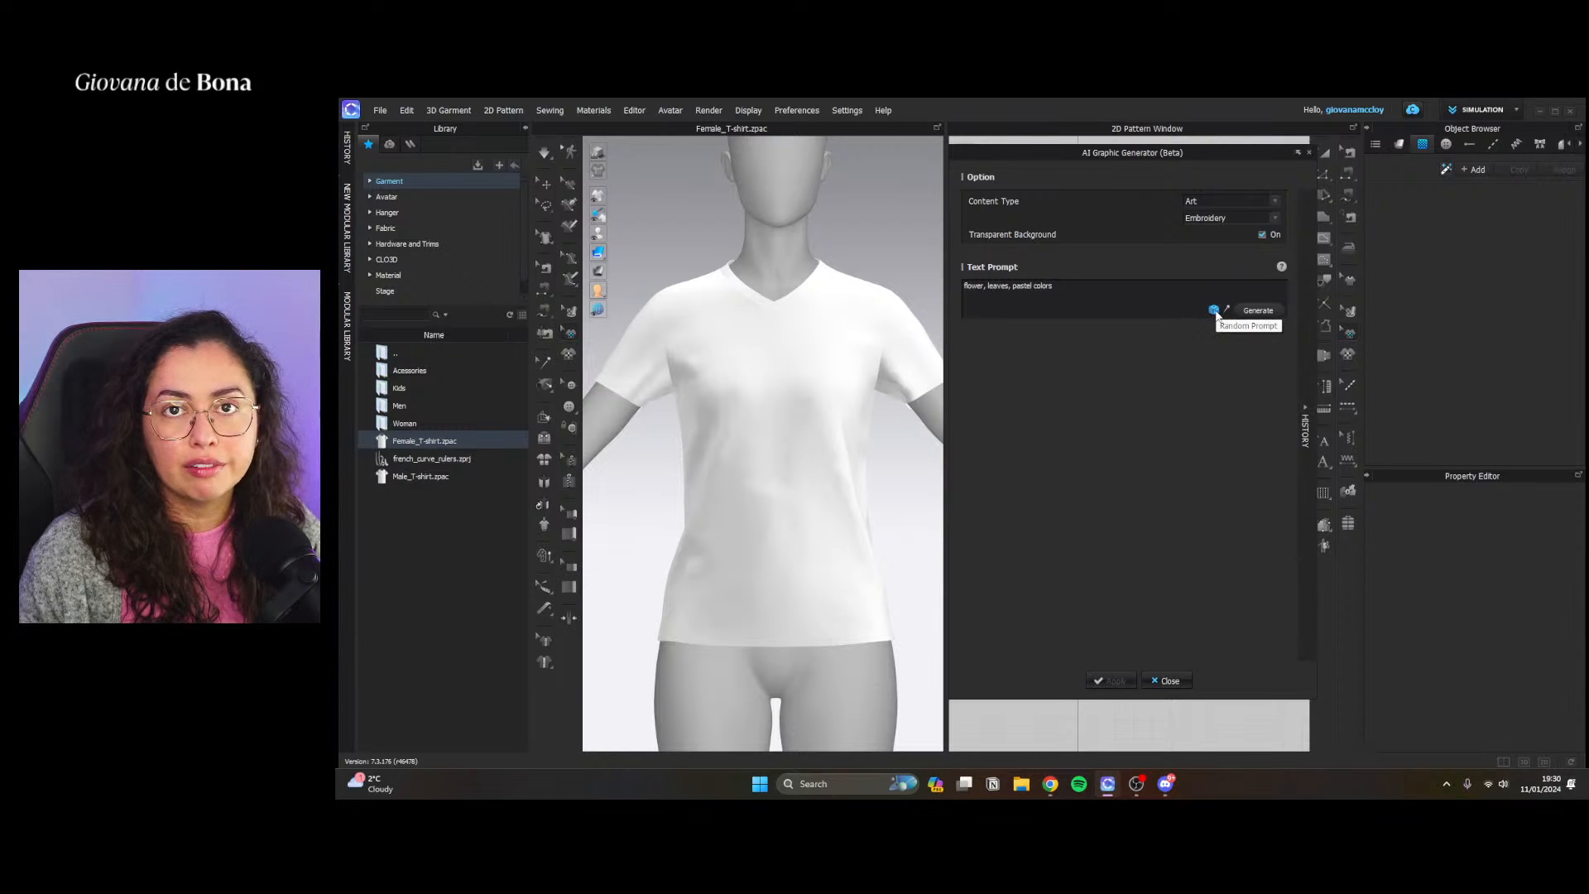
left_click(1265, 310)
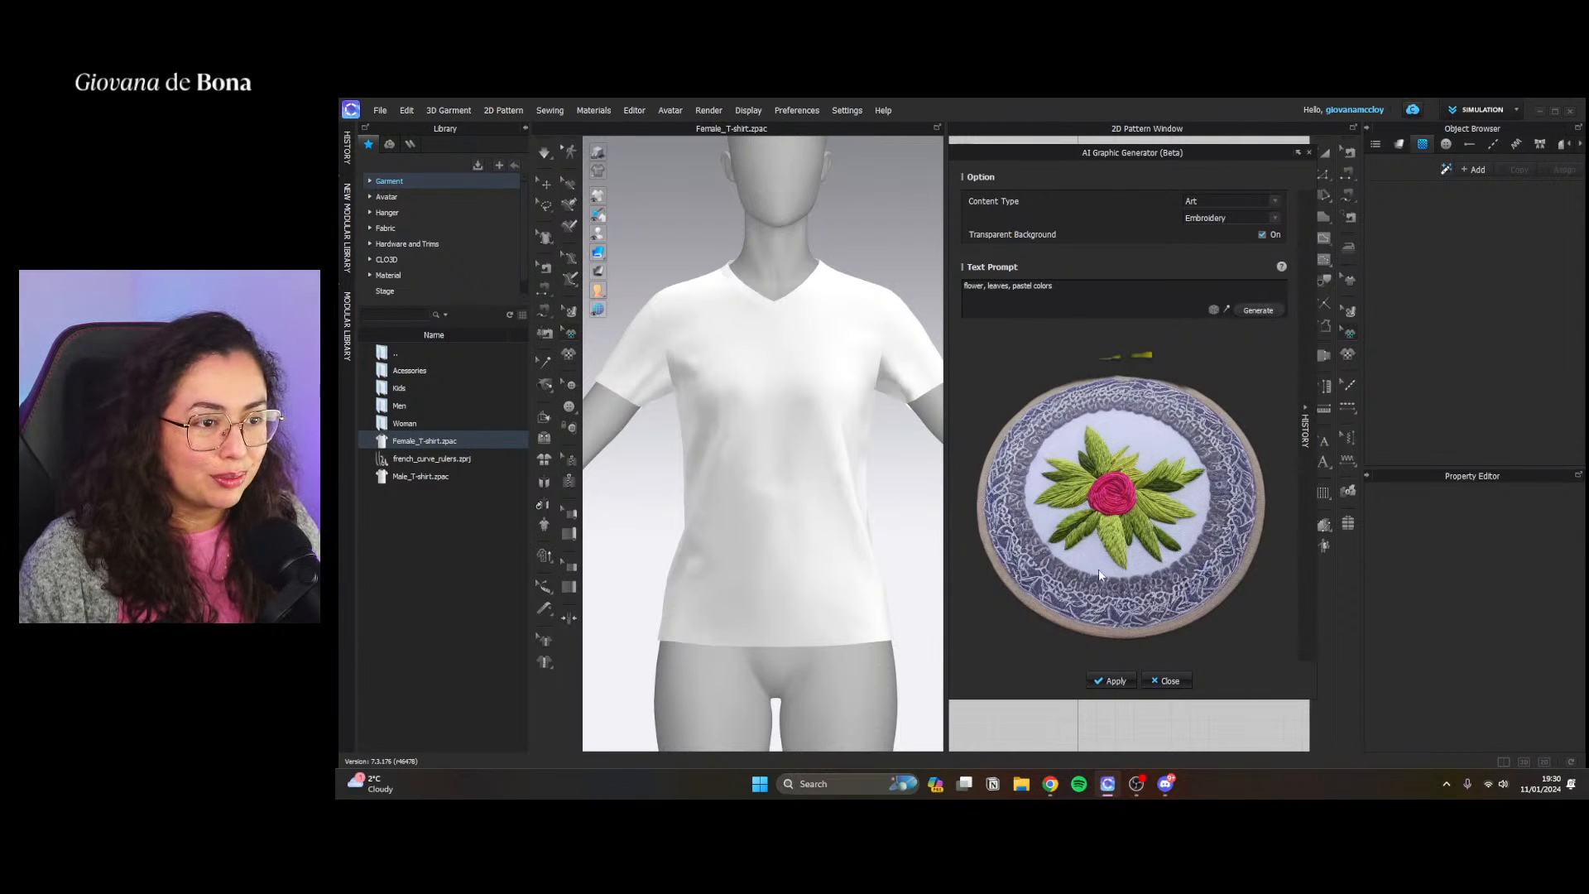
left_click(1264, 312)
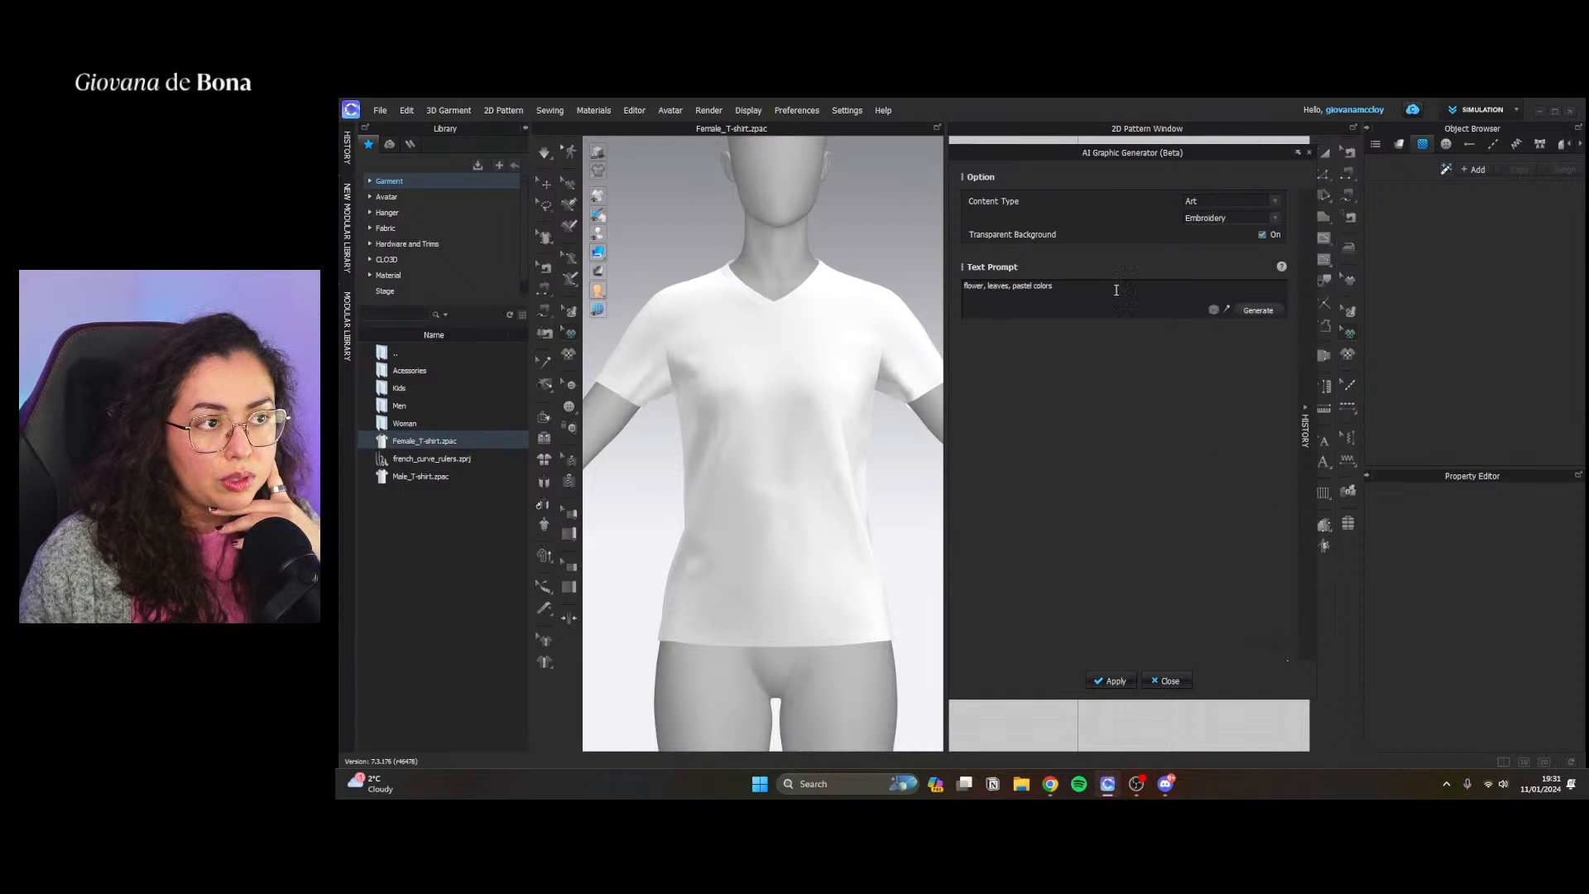
Replace "pastel colors" in the prompt with "pink, green" and generate a new embroidery graphic
left_click_drag(1093, 288, 1014, 285)
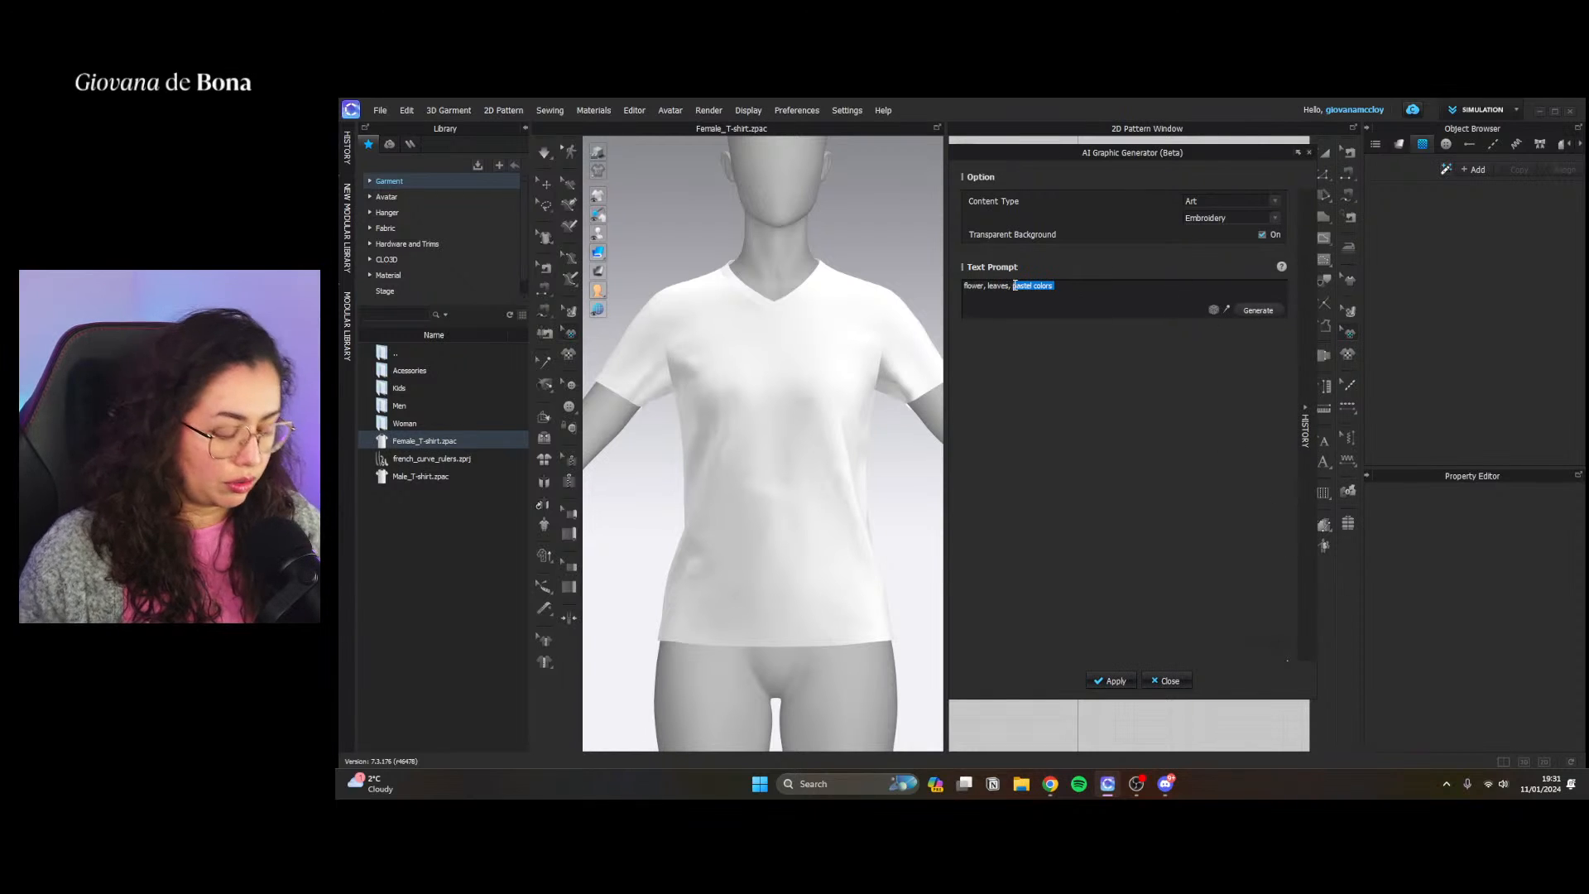
key("BackSpace")
type("pink")
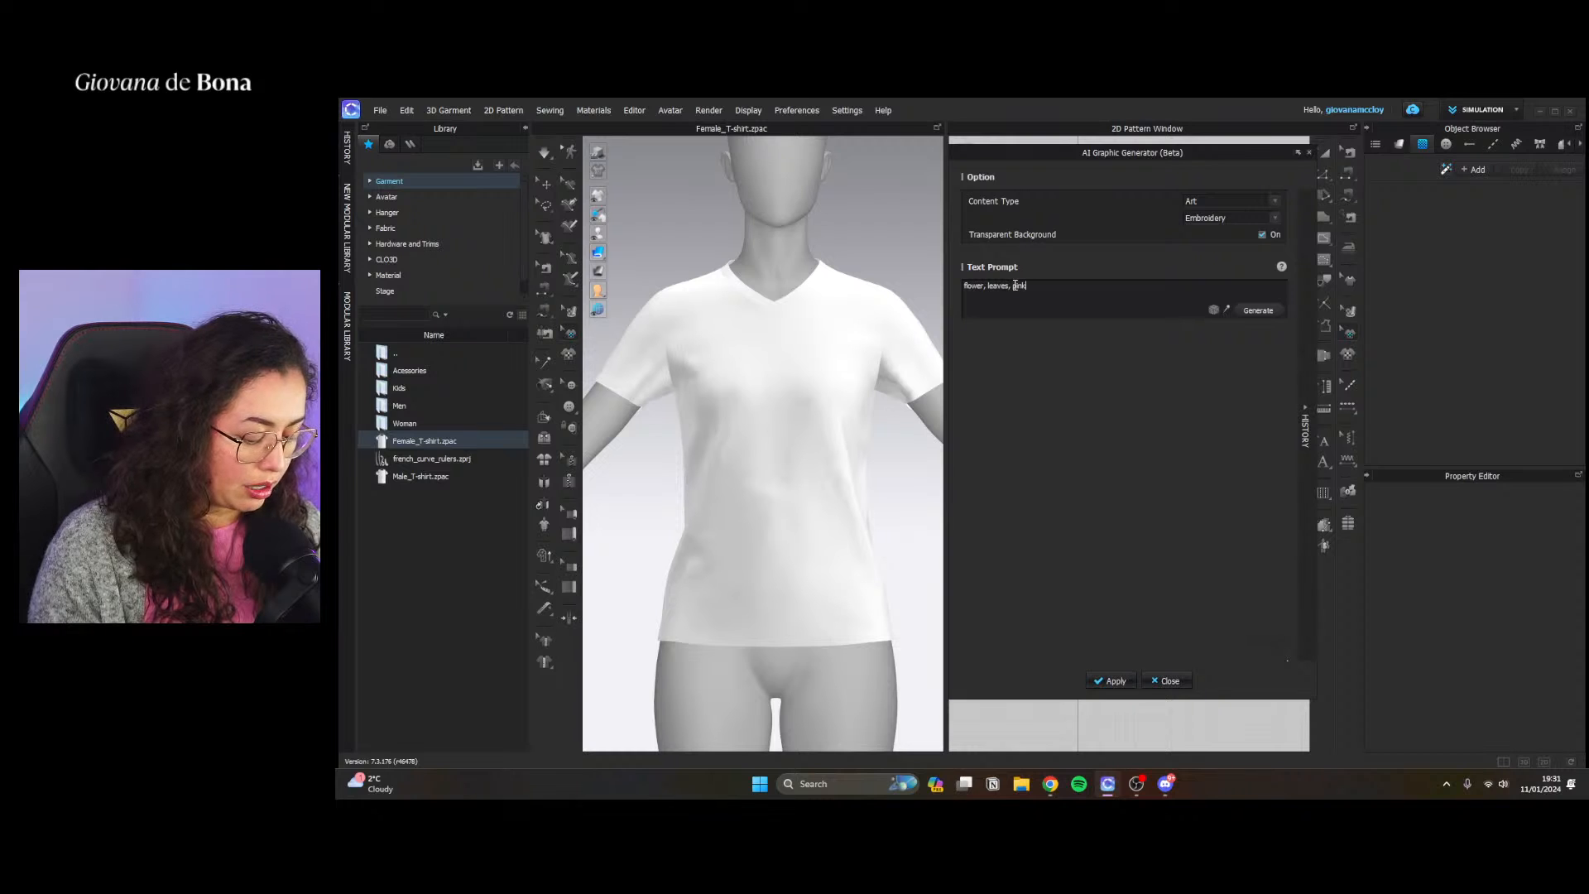
type(", green")
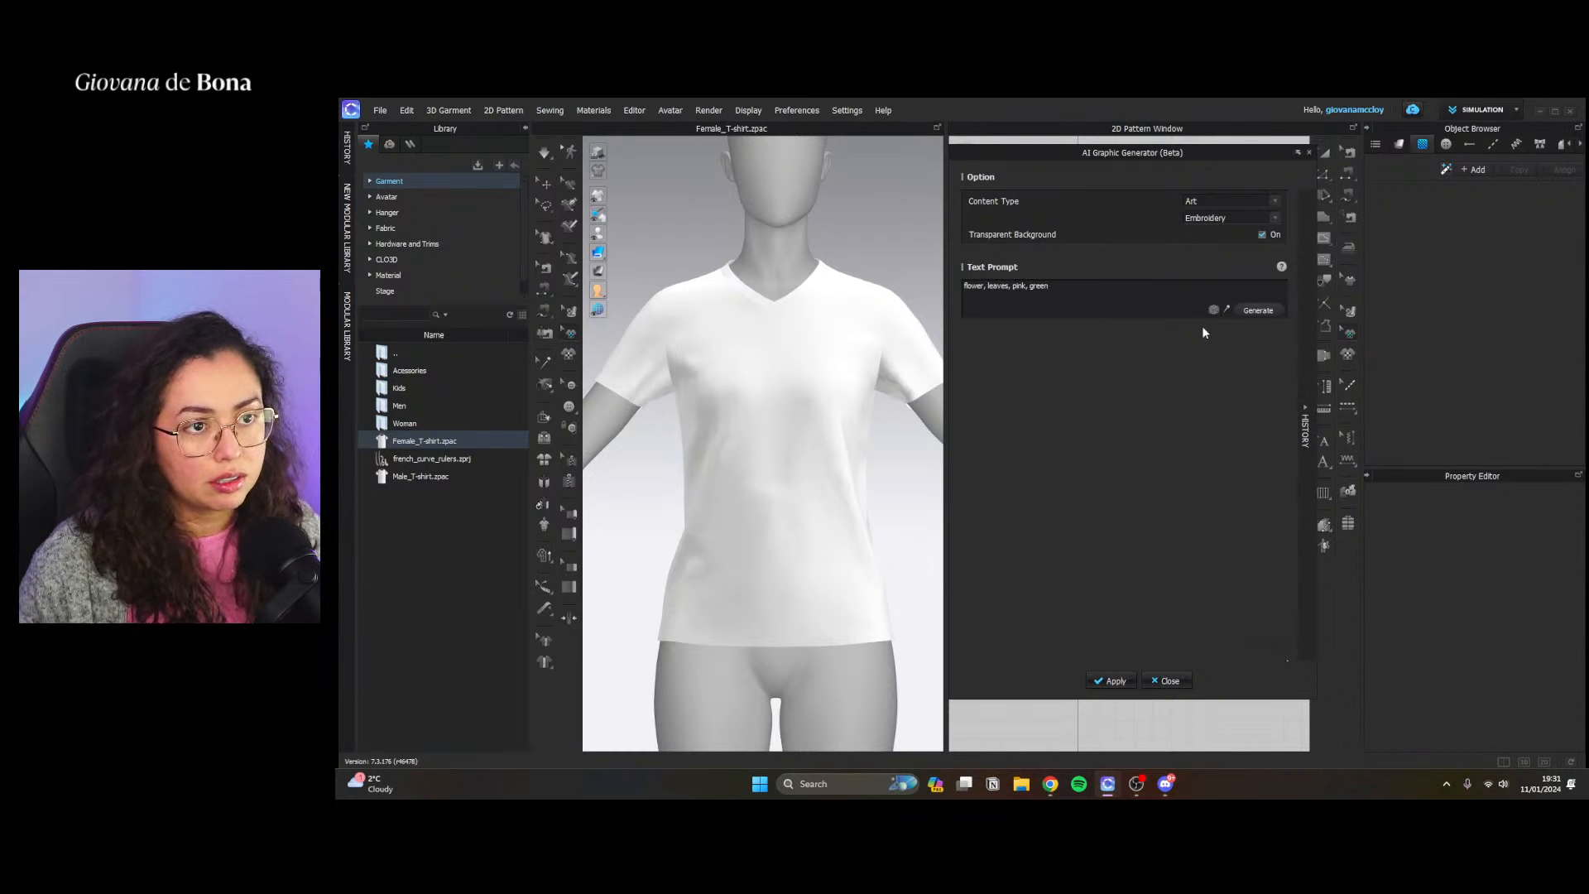
left_click(1257, 312)
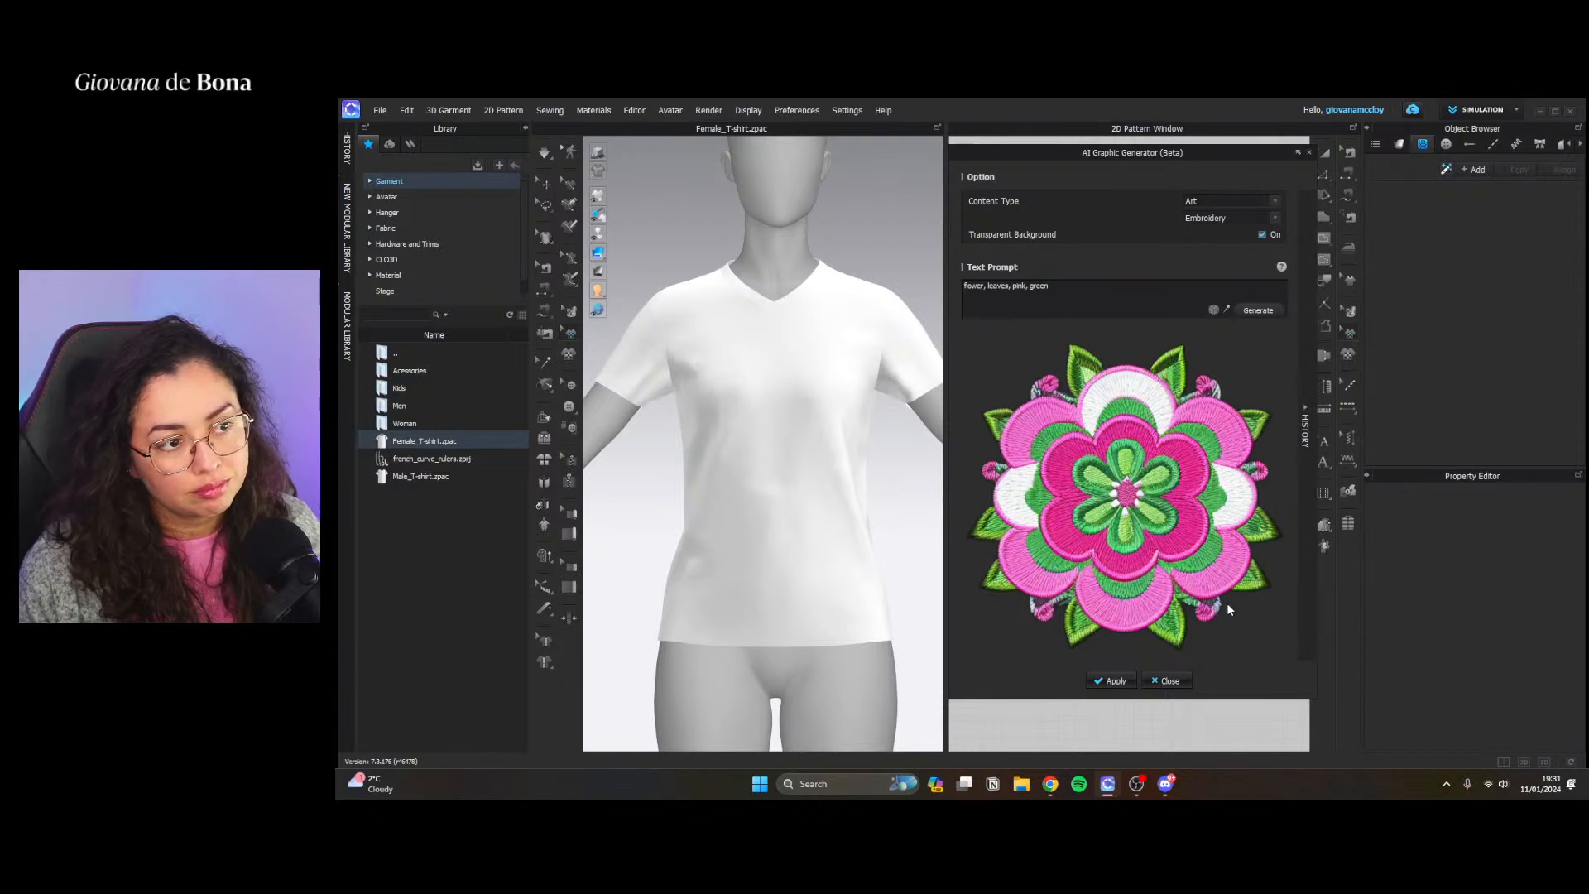
Expand the generation history, add "blue" to the end of the prompt and generate another embroidery graphic
left_click(1306, 413)
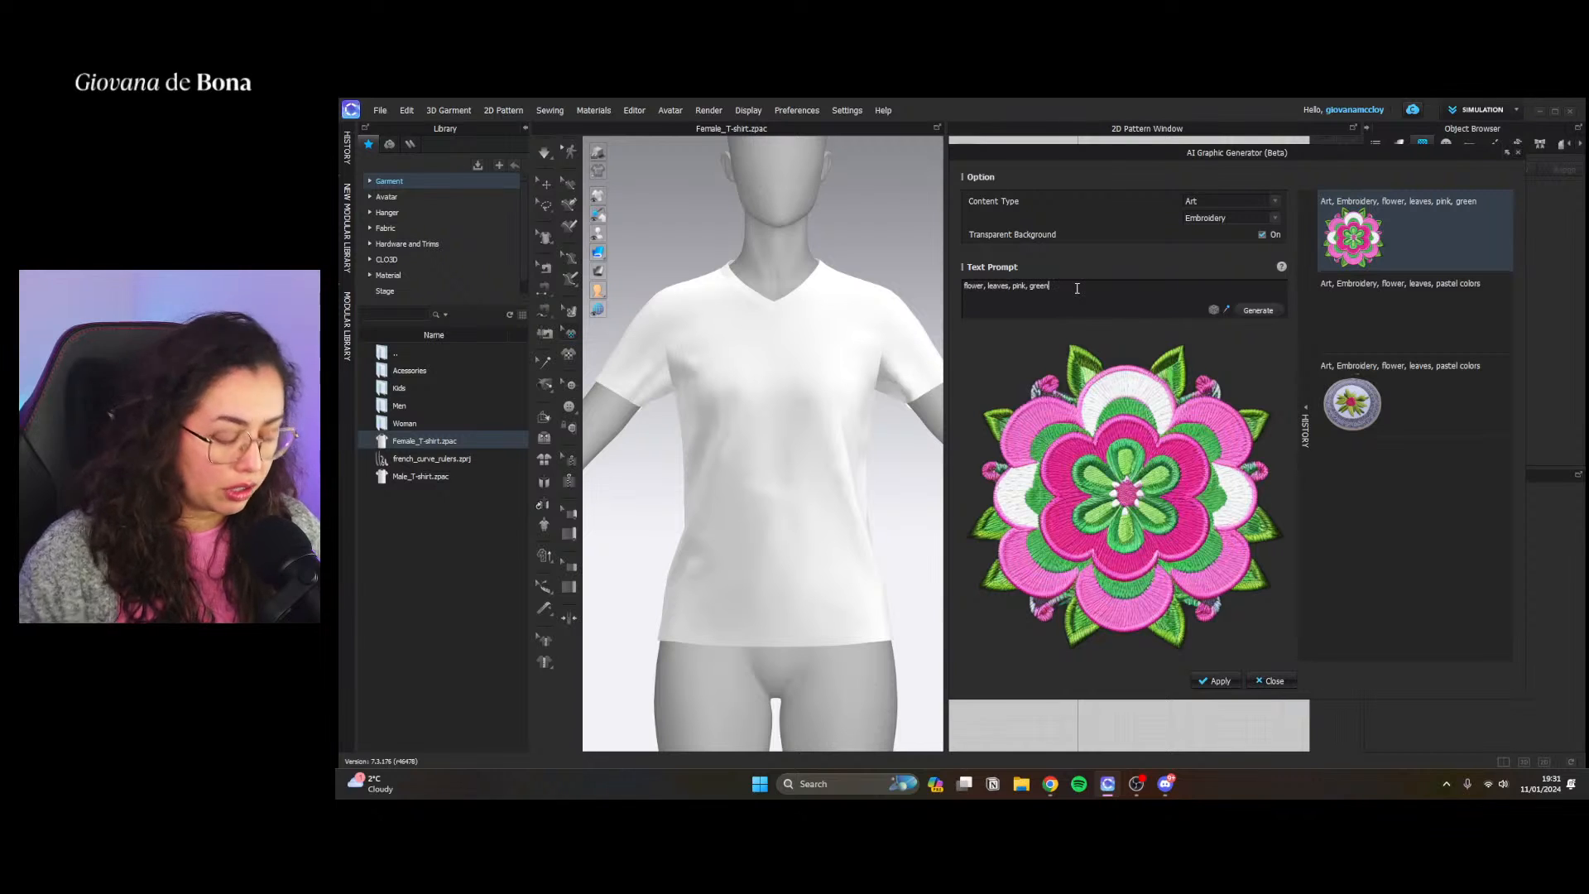
type(", blue")
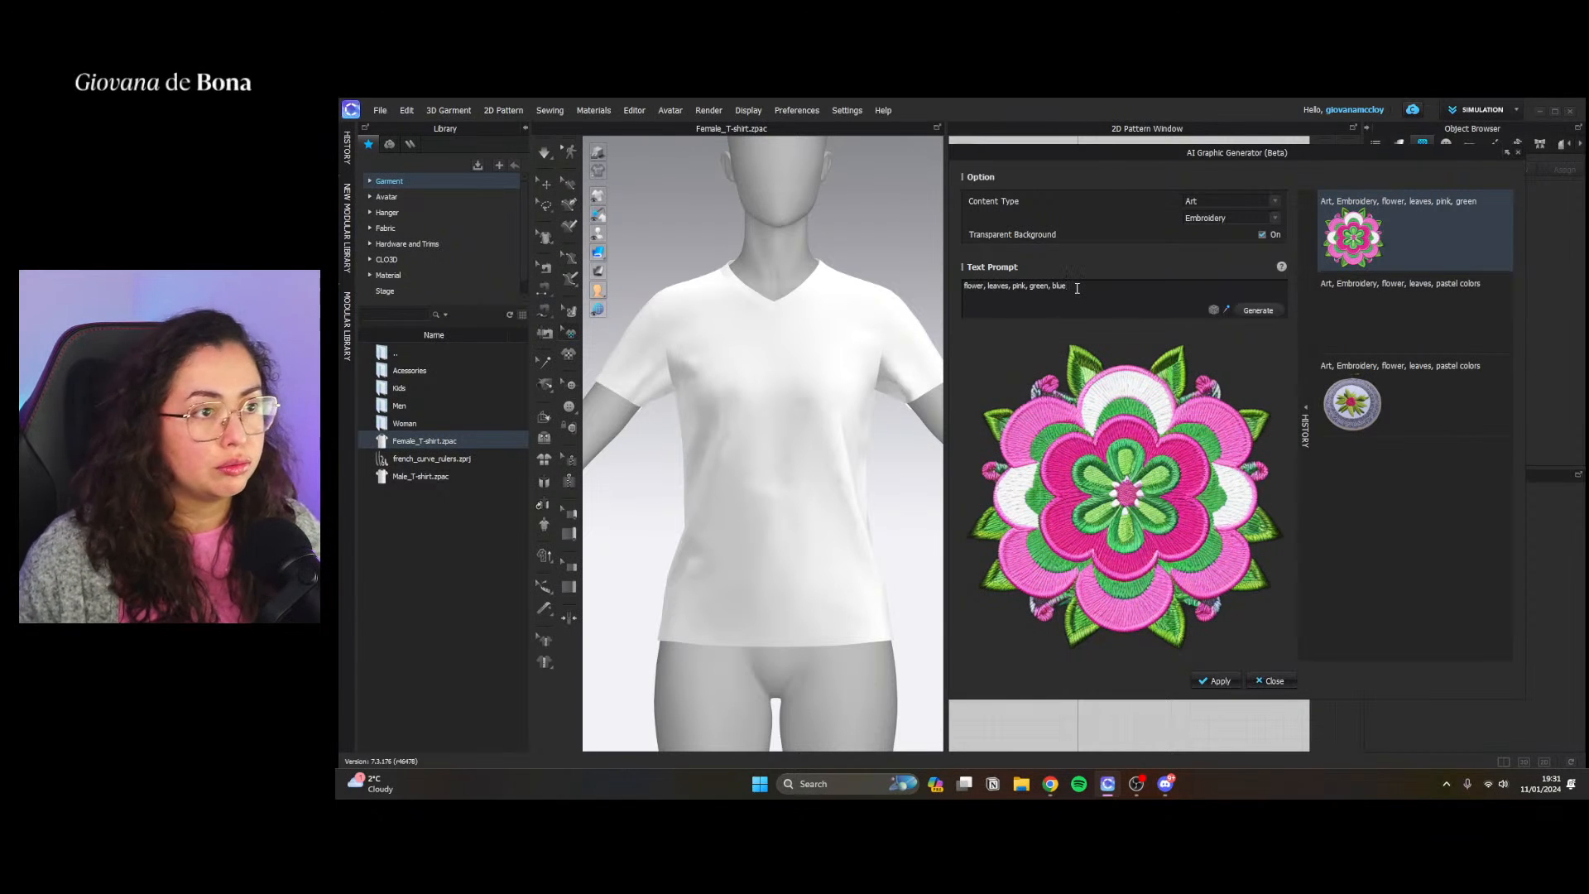
left_click(1258, 309)
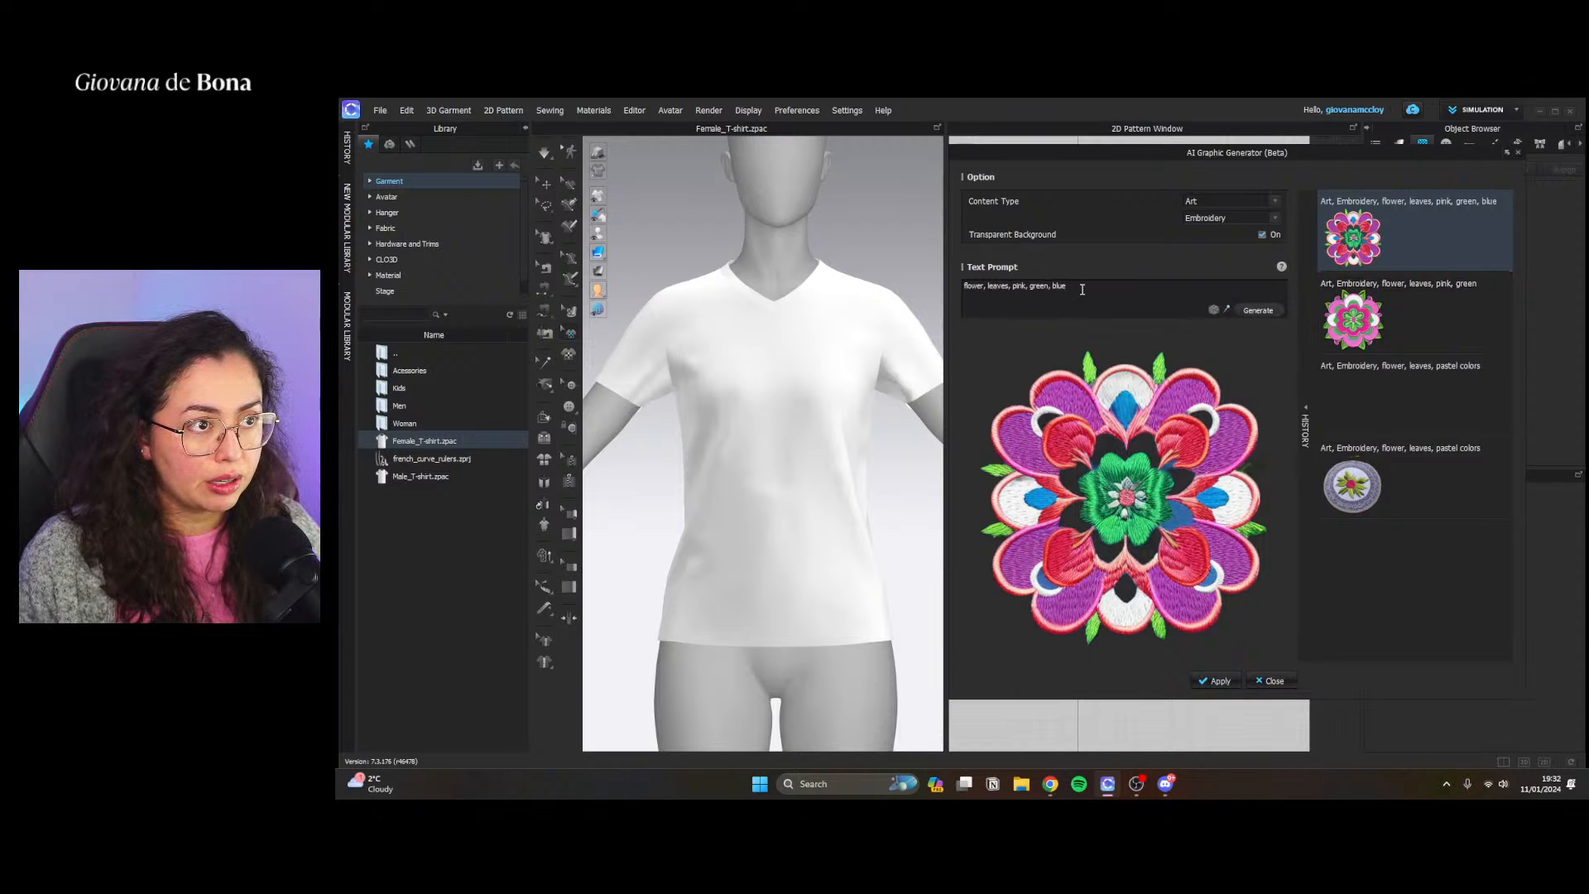
Add "lion" to the start of the prompt "flower, leaves, pink, green, blue" and generate a new embroidery graphic
left_click(966, 286)
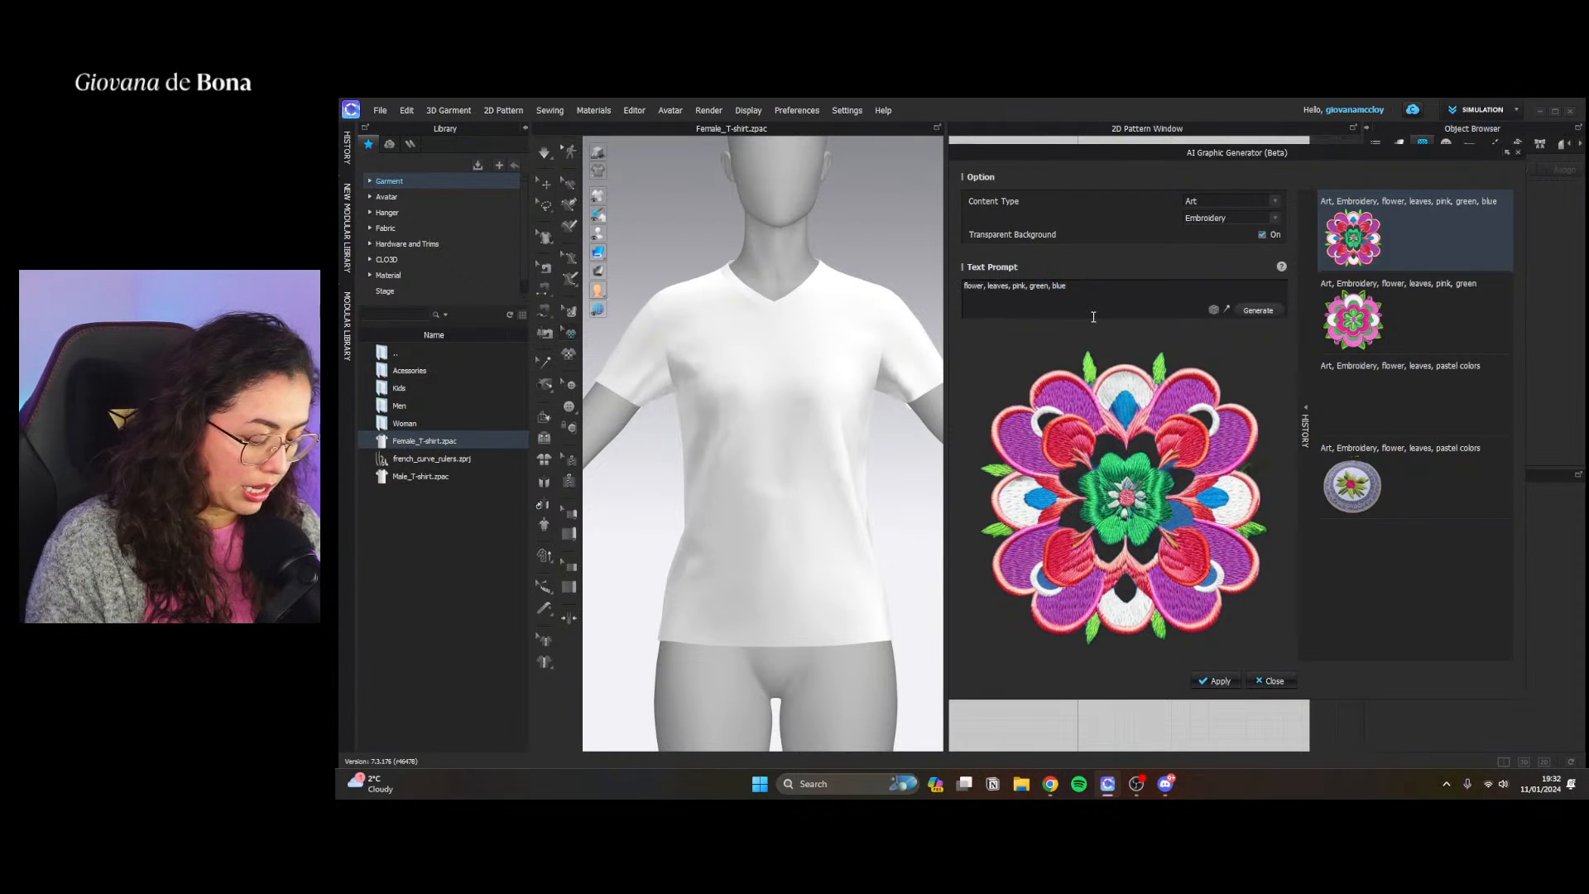
type("lion, flower,")
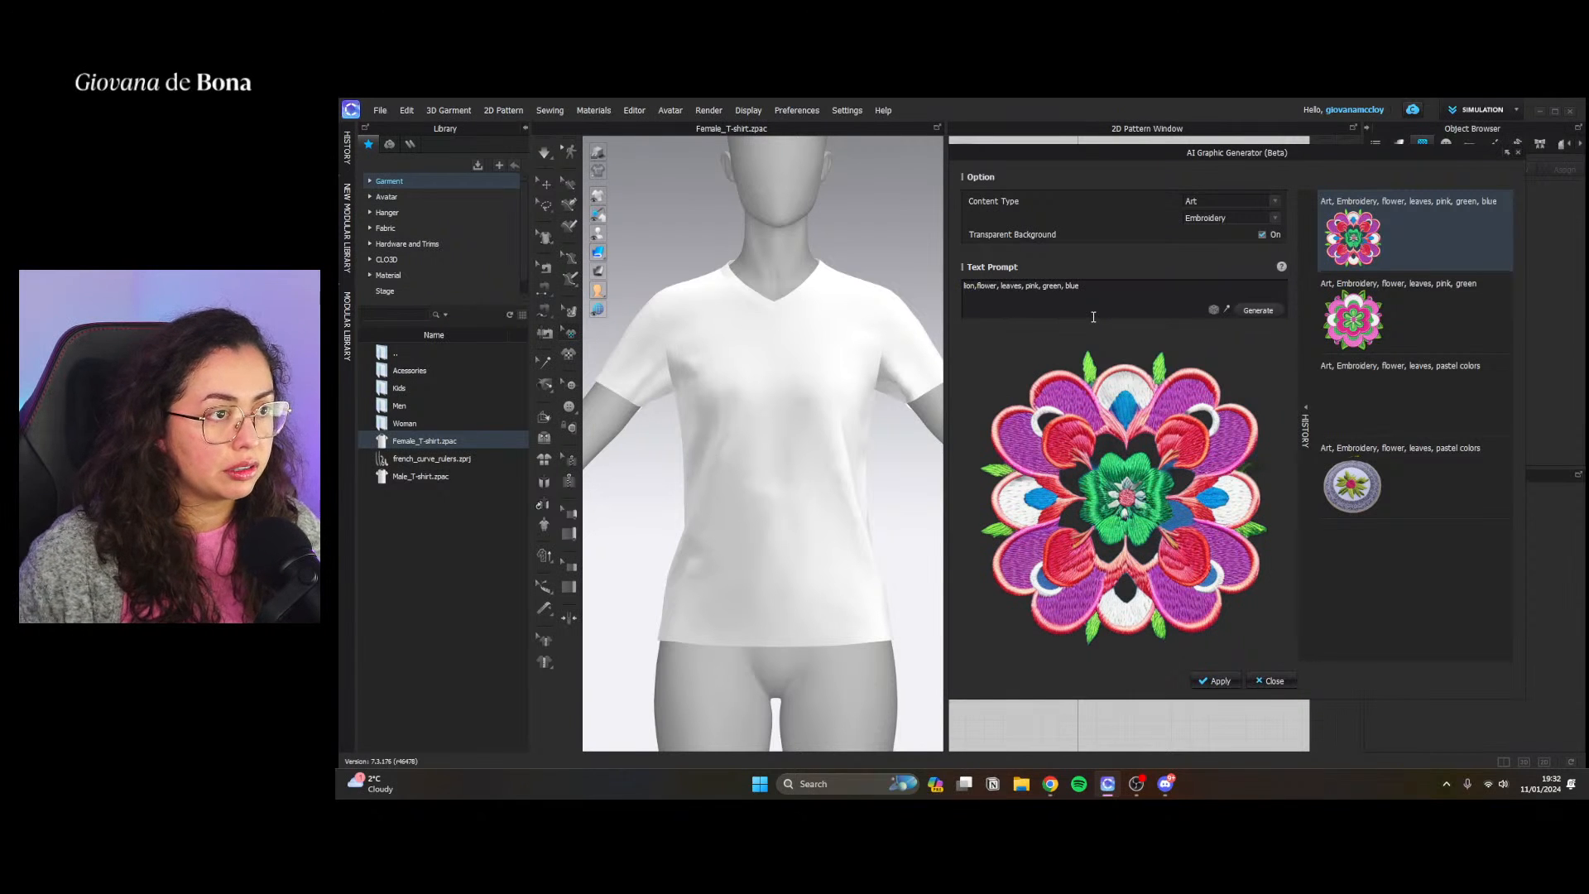
left_click(1258, 310)
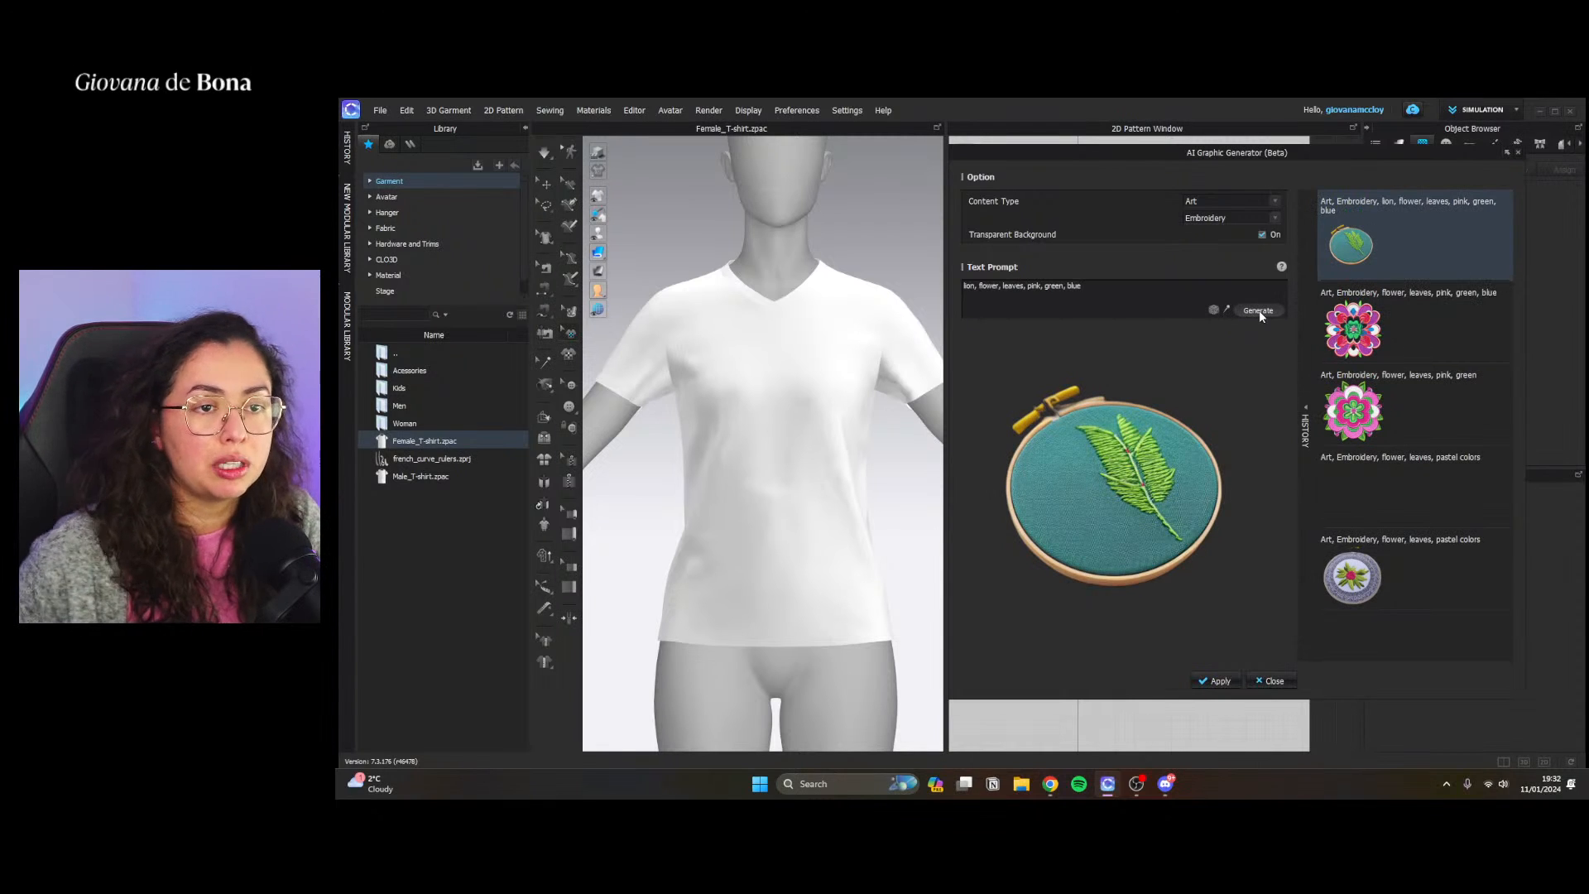
Recall the "flower, leaves, pink, green" graphic from the history, extend its prompt to "lion, flower, leaves, pink, green, blue" and generate it
left_click(1377, 404)
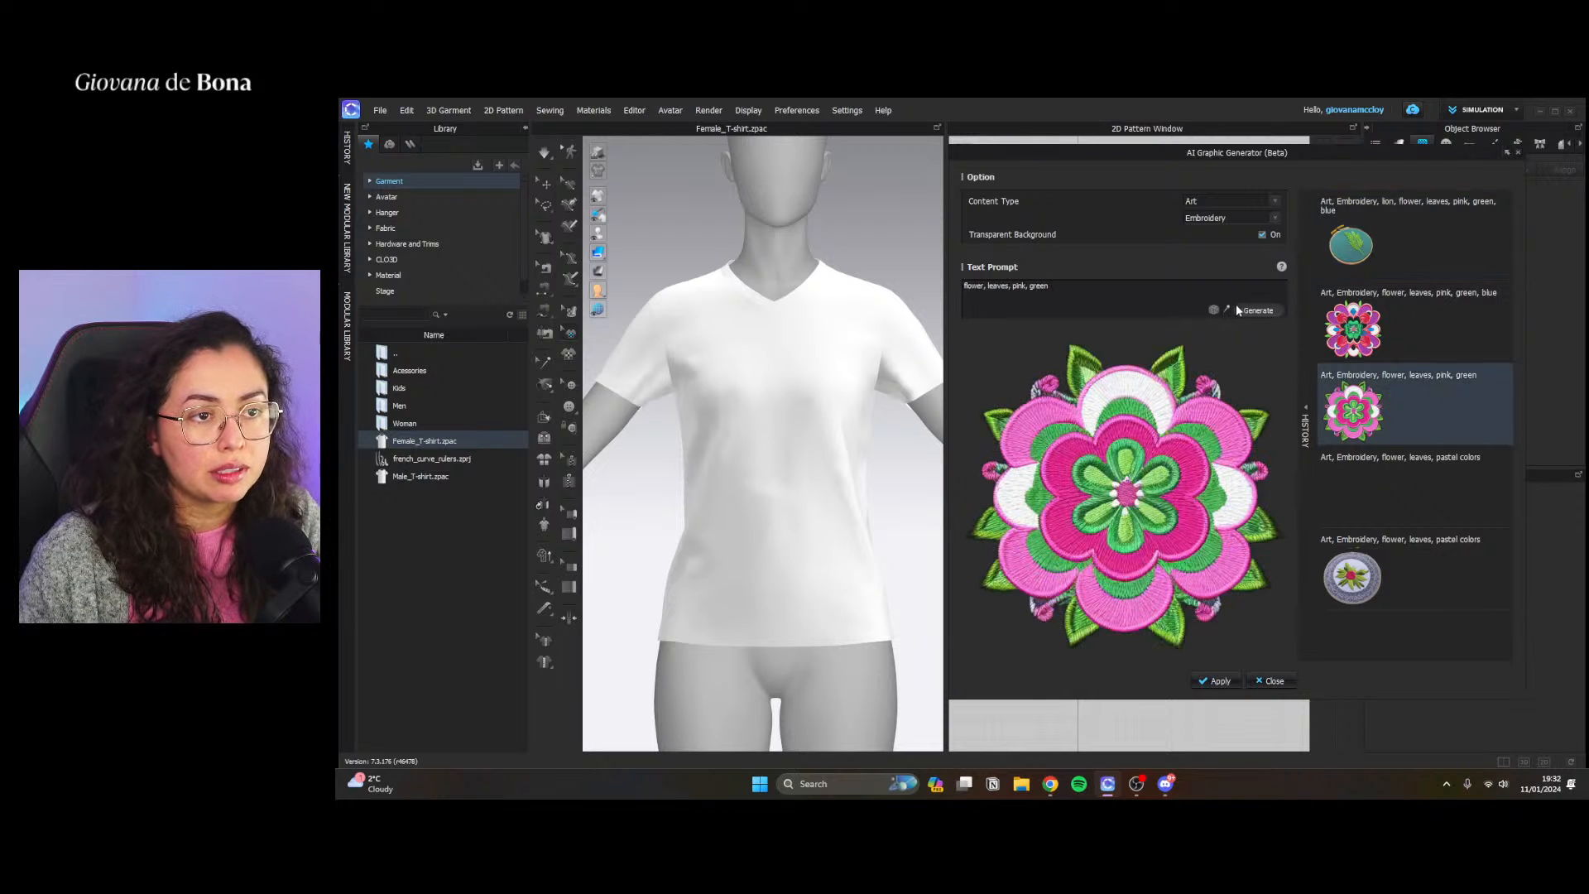
left_click(964, 285)
type("lion, ")
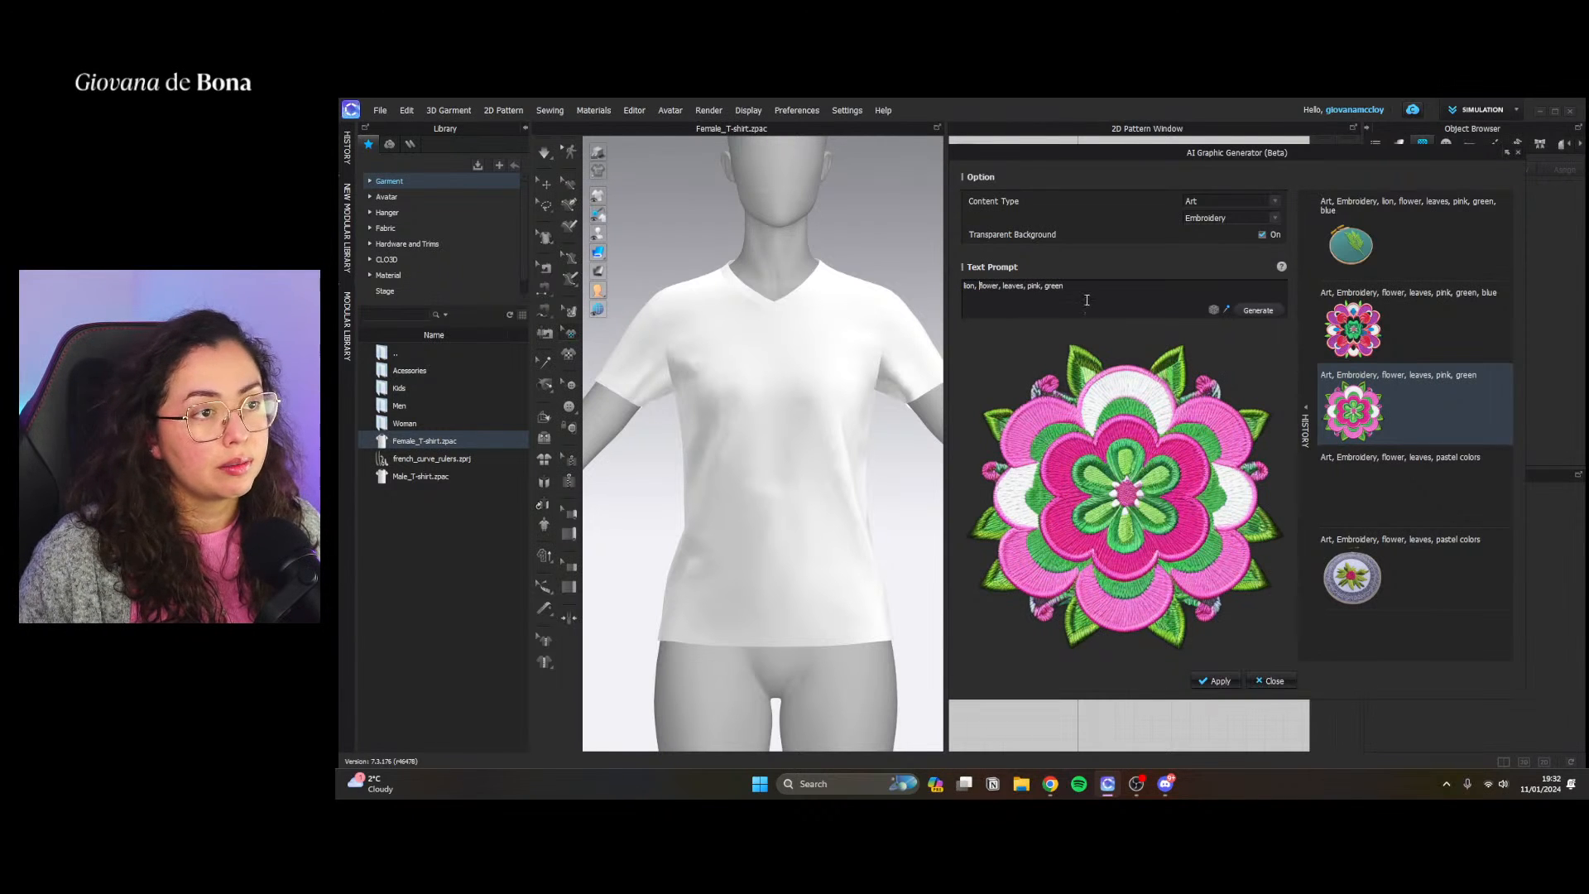
type(", bl")
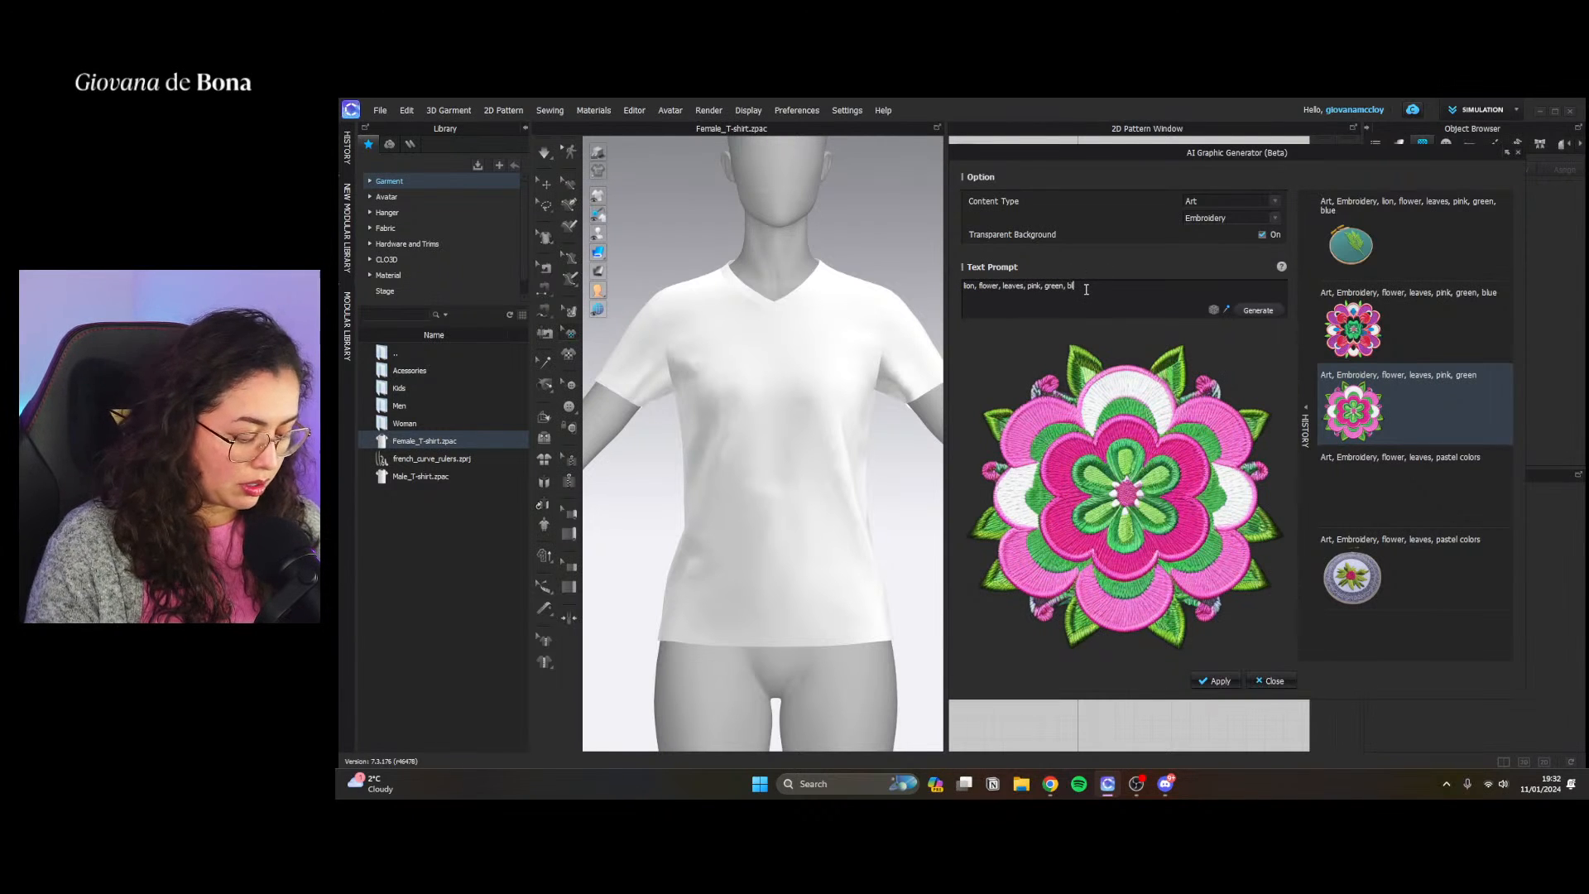
type("ue")
left_click(1262, 309)
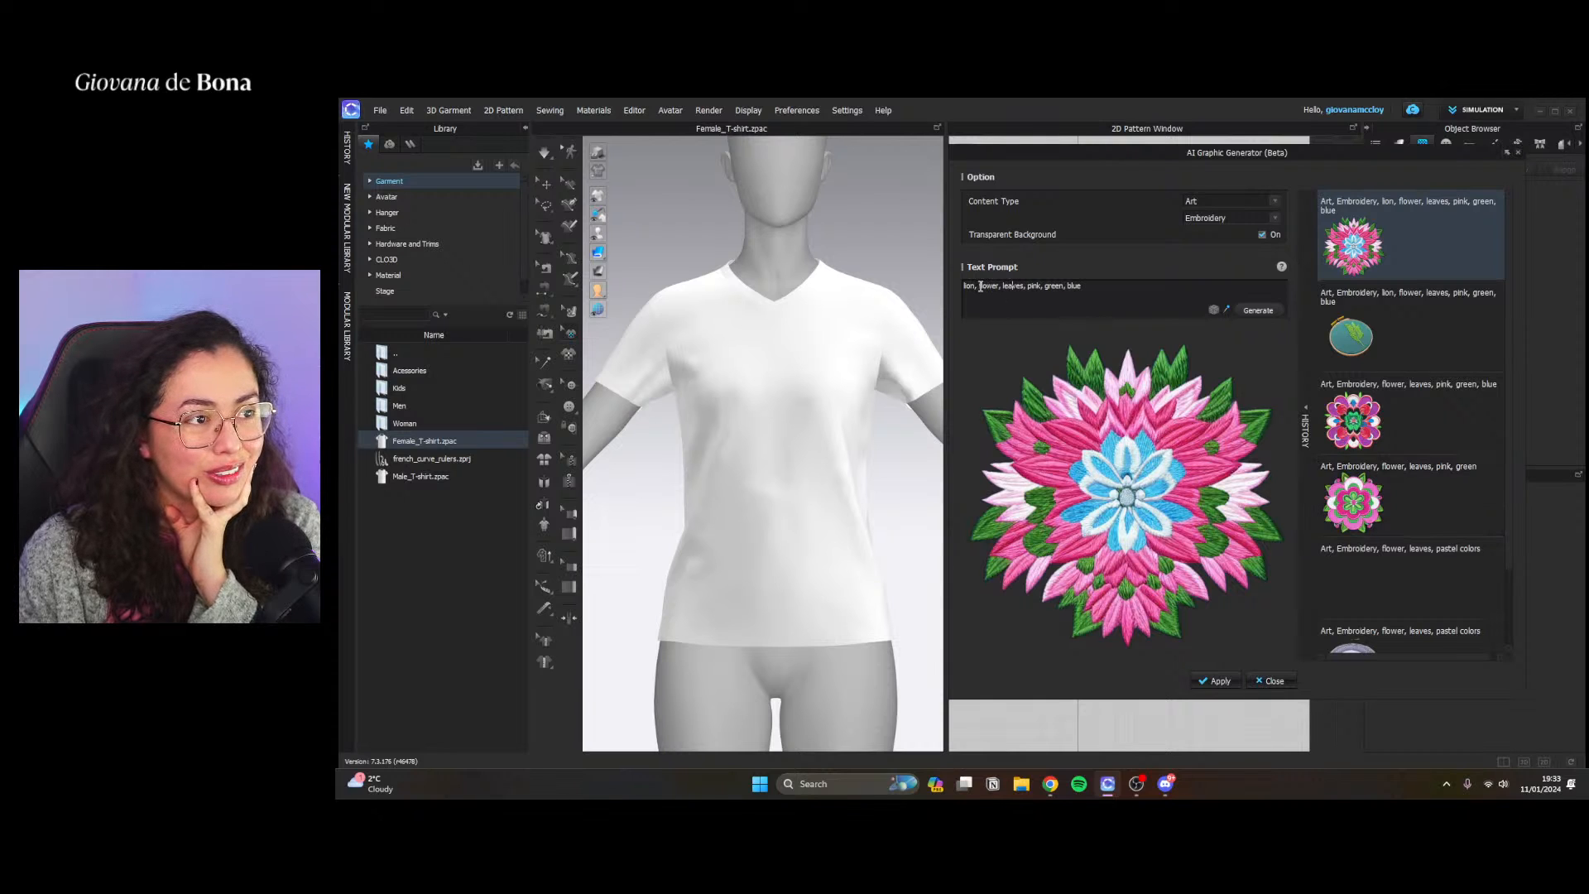
Remove "flower" from the prompt and generate the embroidery graphic with the remaining words
left_click_drag(980, 285, 1004, 286)
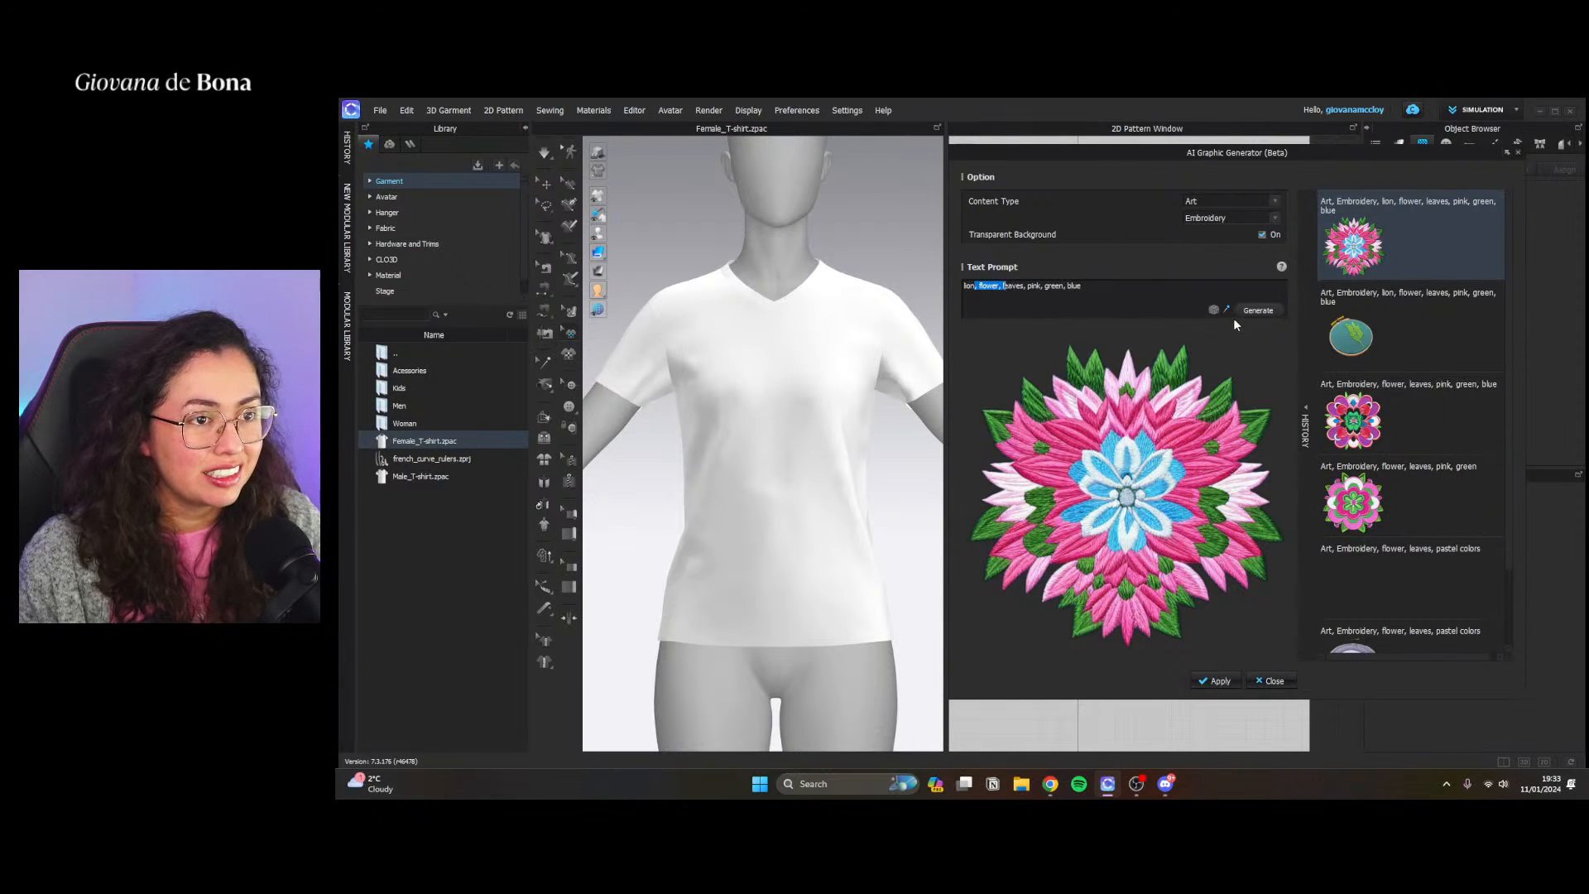
left_click(1094, 289)
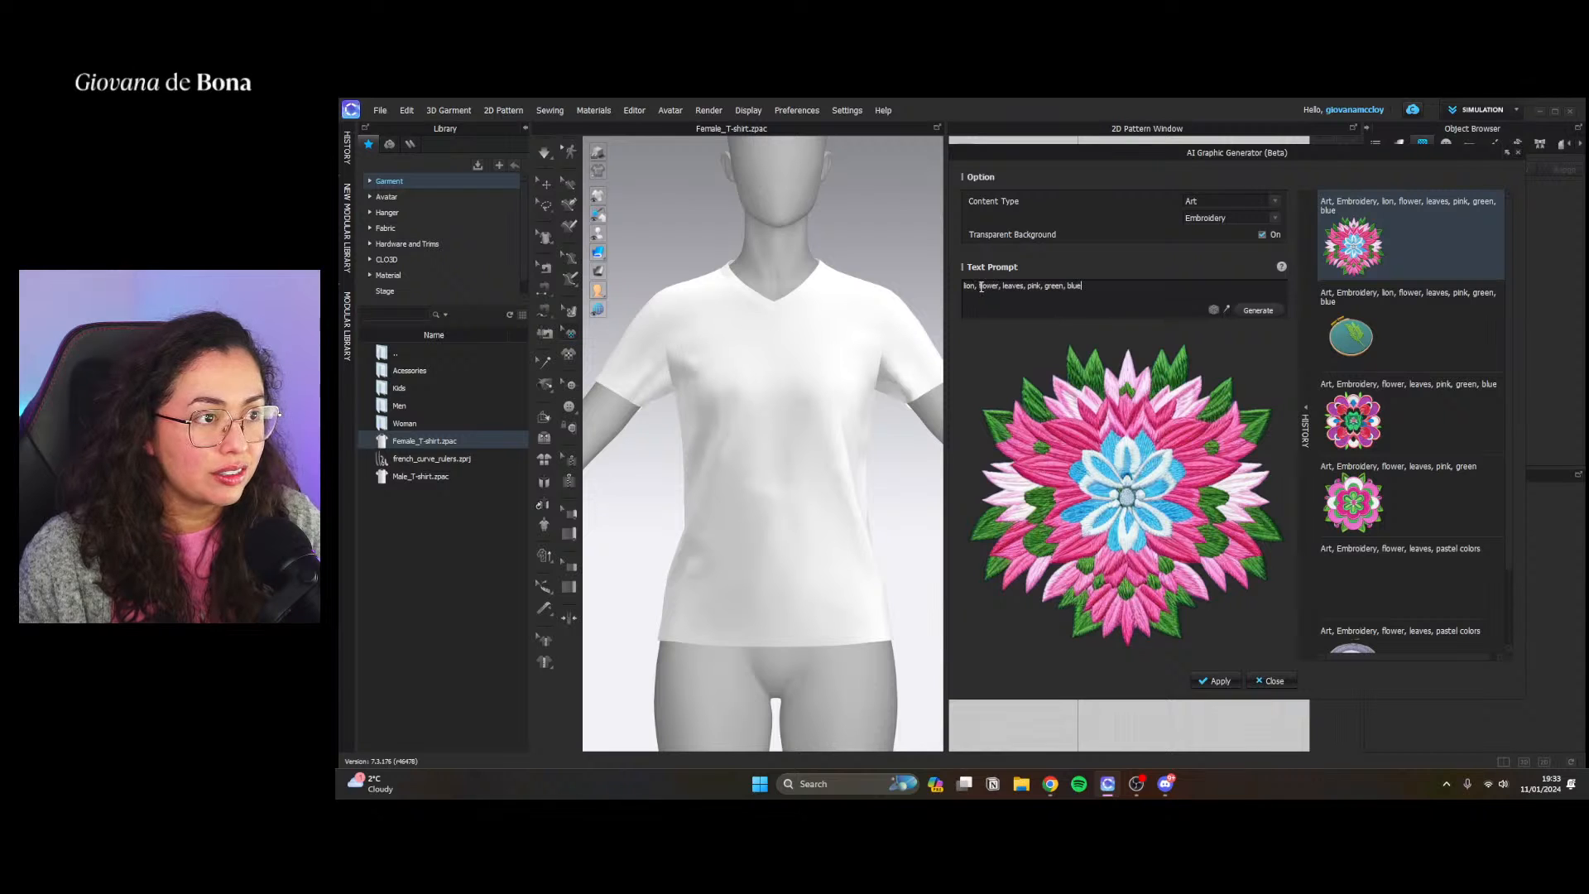
left_click_drag(980, 286, 1004, 289)
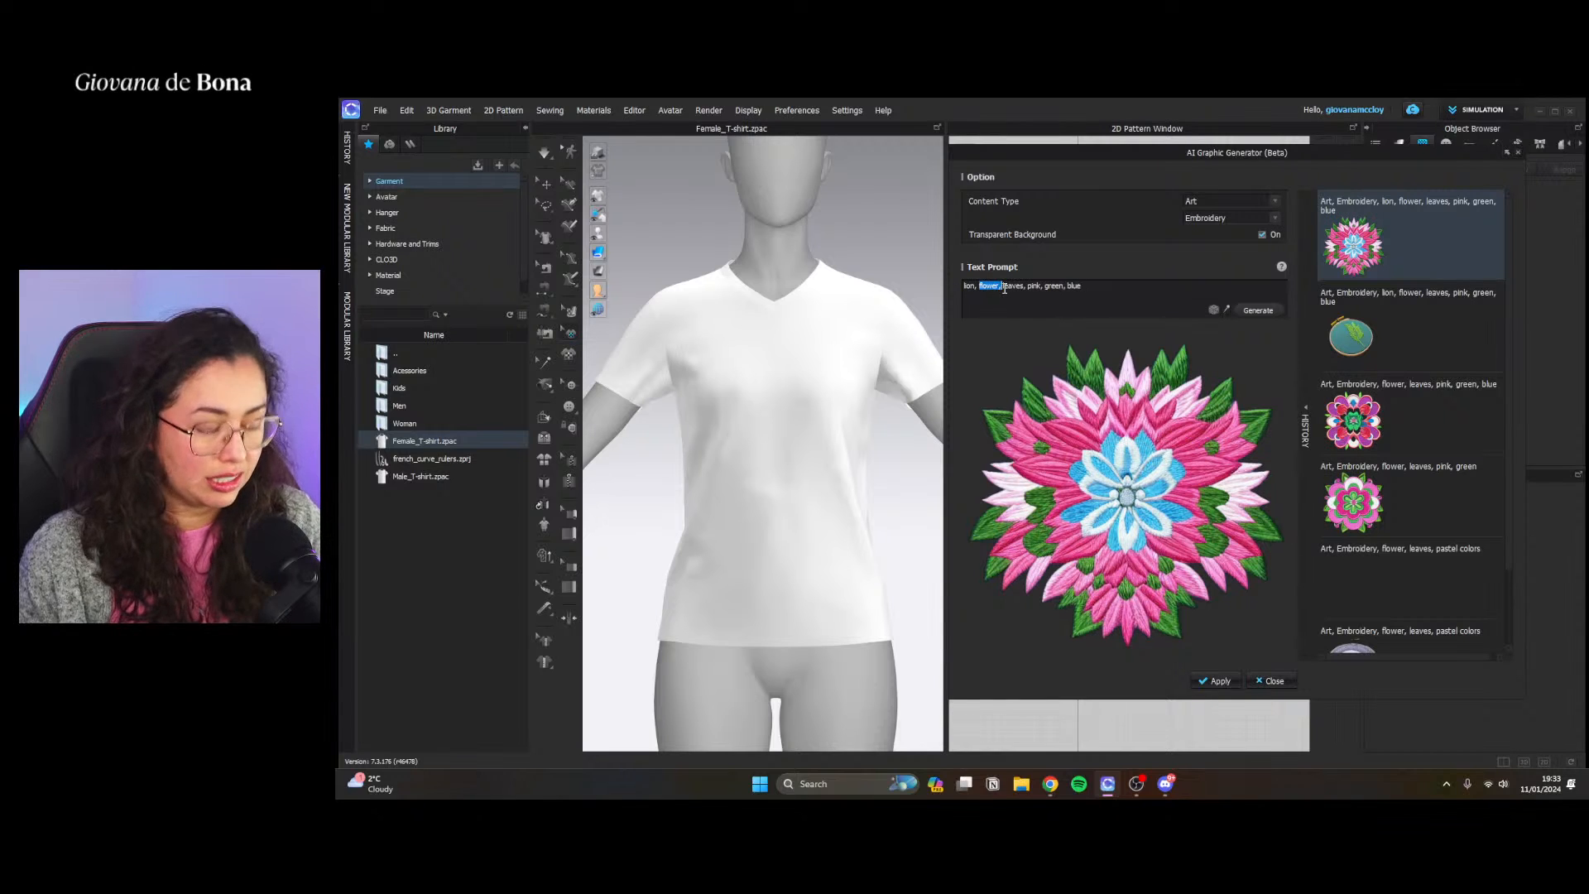
key("BackSpace")
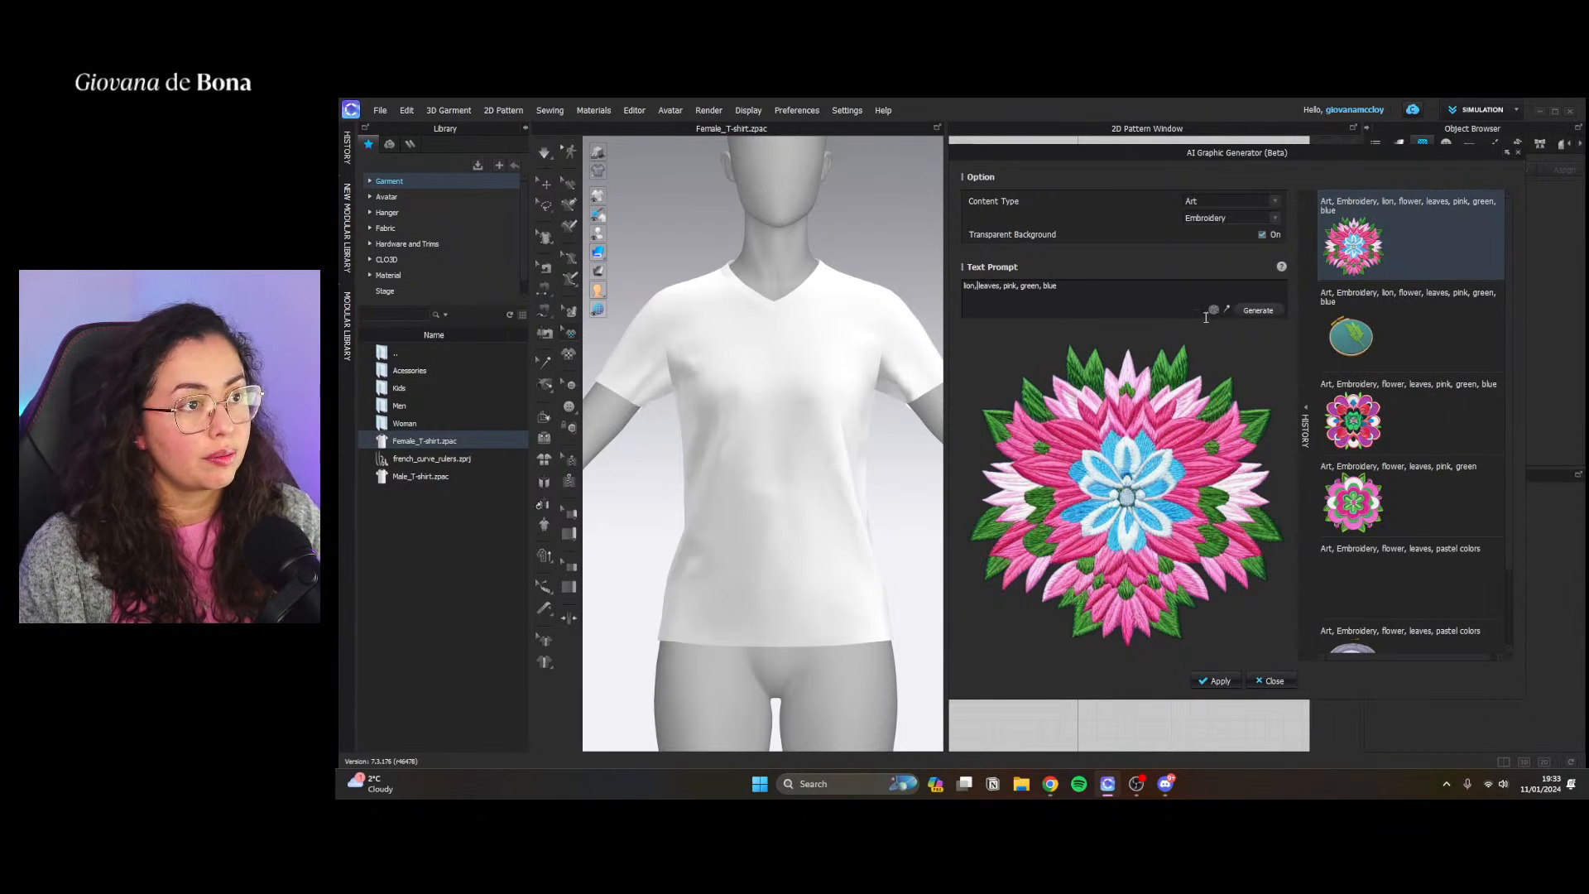
left_click(1259, 311)
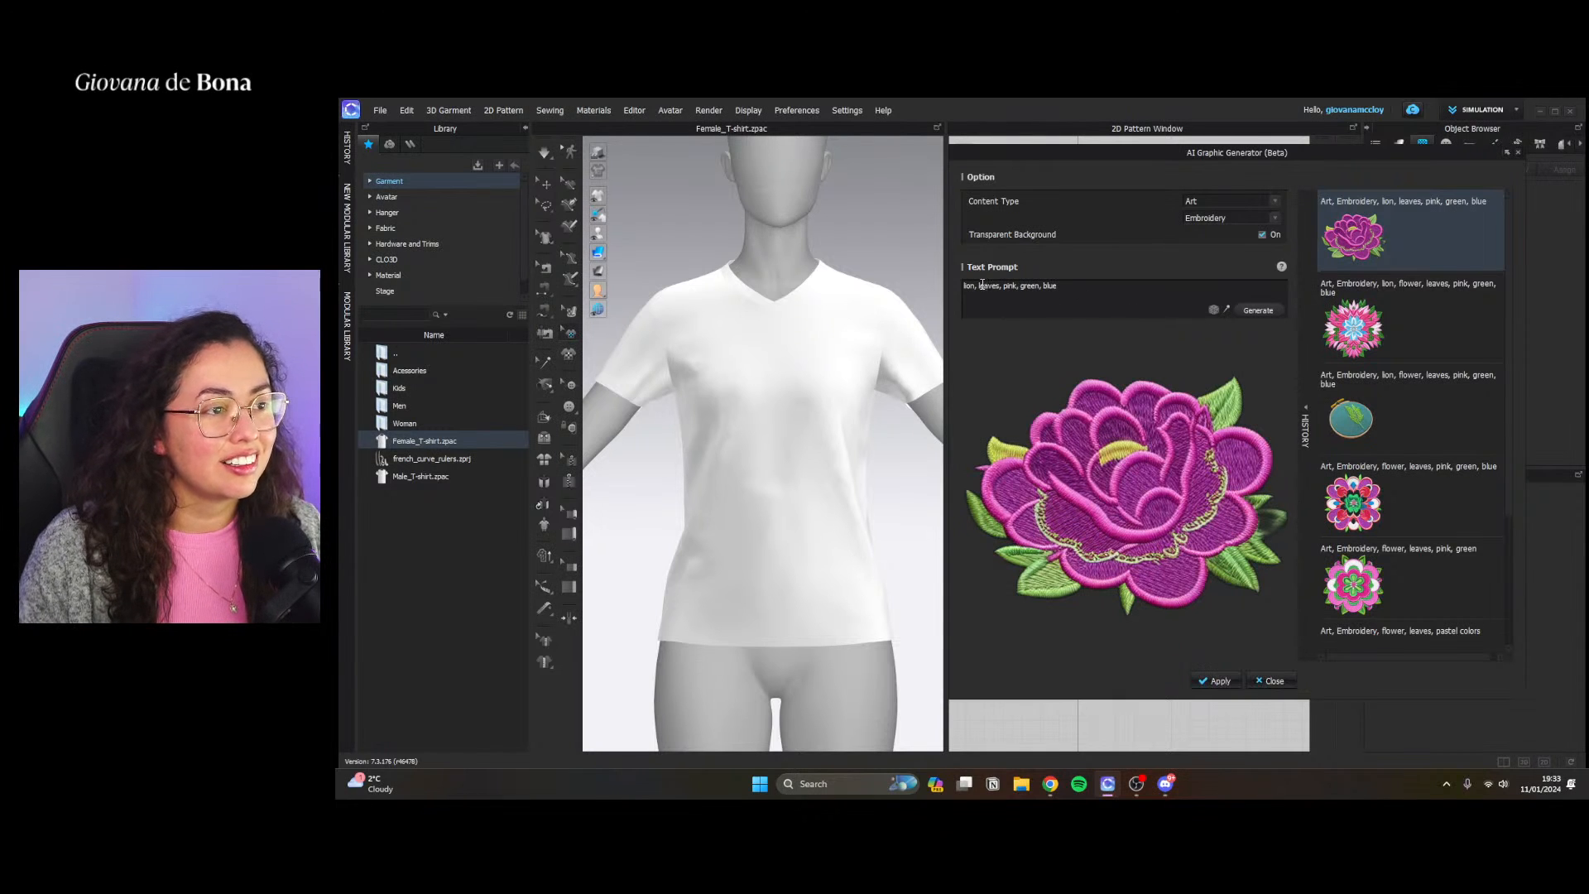
Remove "leaves" from the prompt, generate the graphic, and reselect the "flower, leaves, pink, green" graphic in the history
left_click_drag(980, 285, 1003, 285)
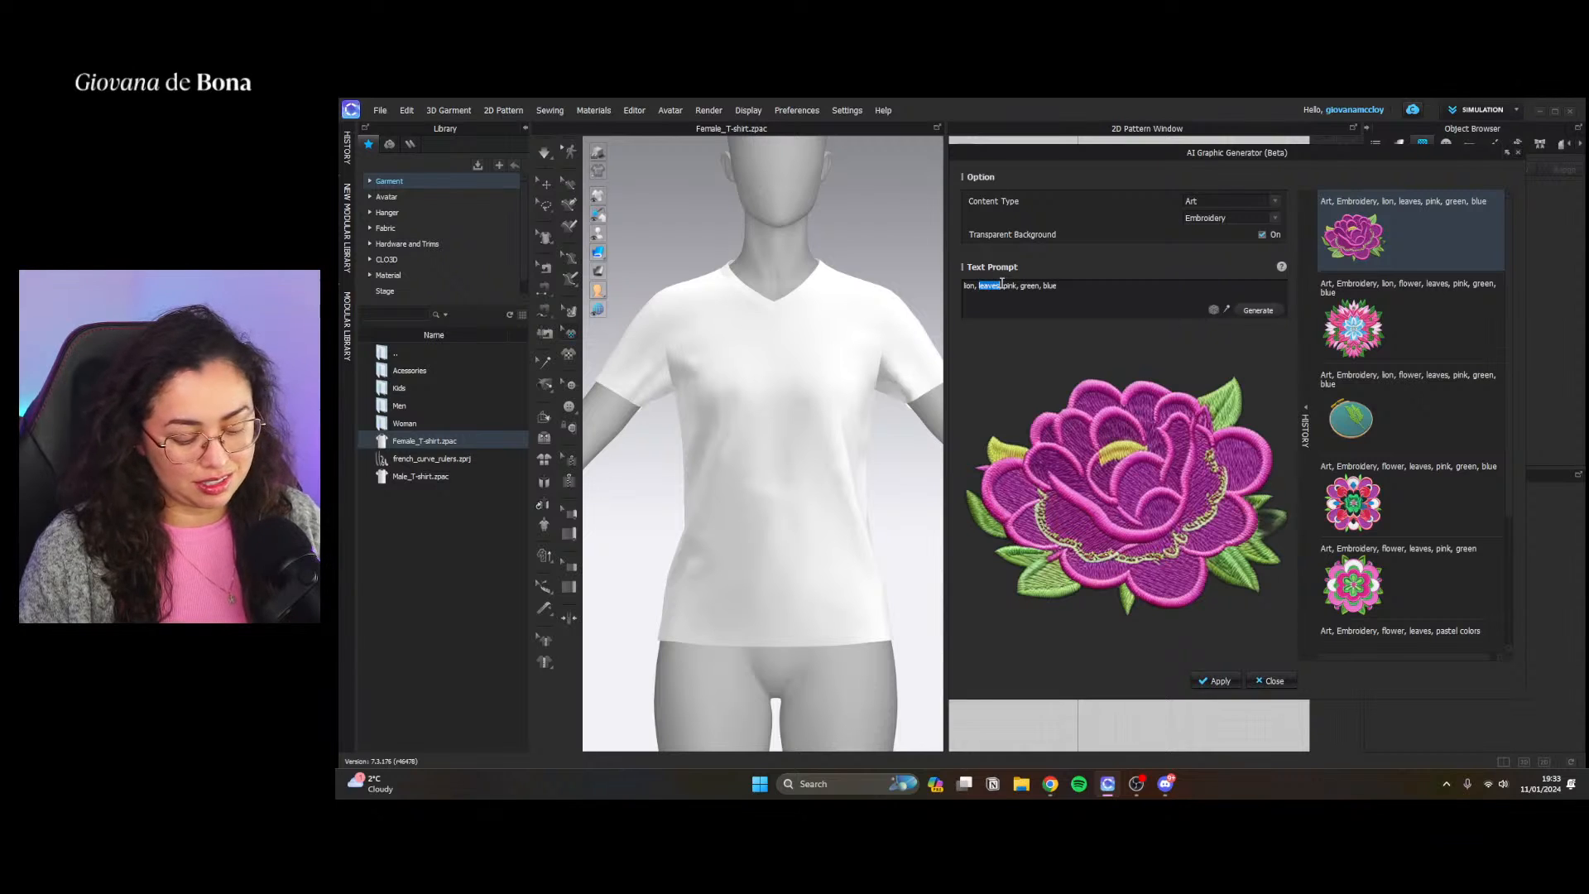
key("BackSpace")
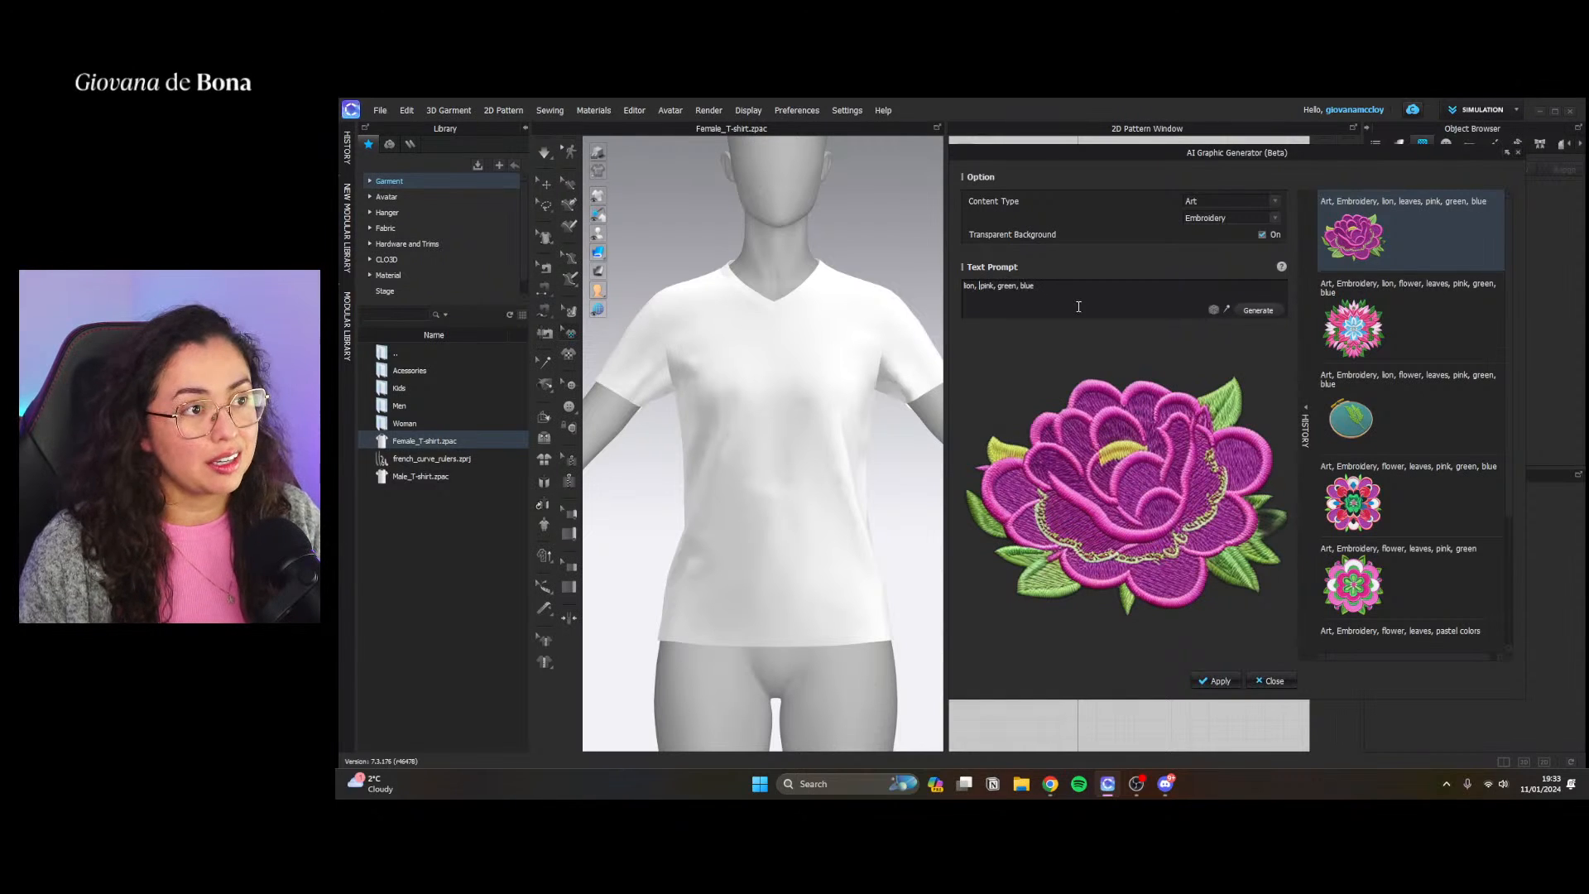
left_click(1259, 310)
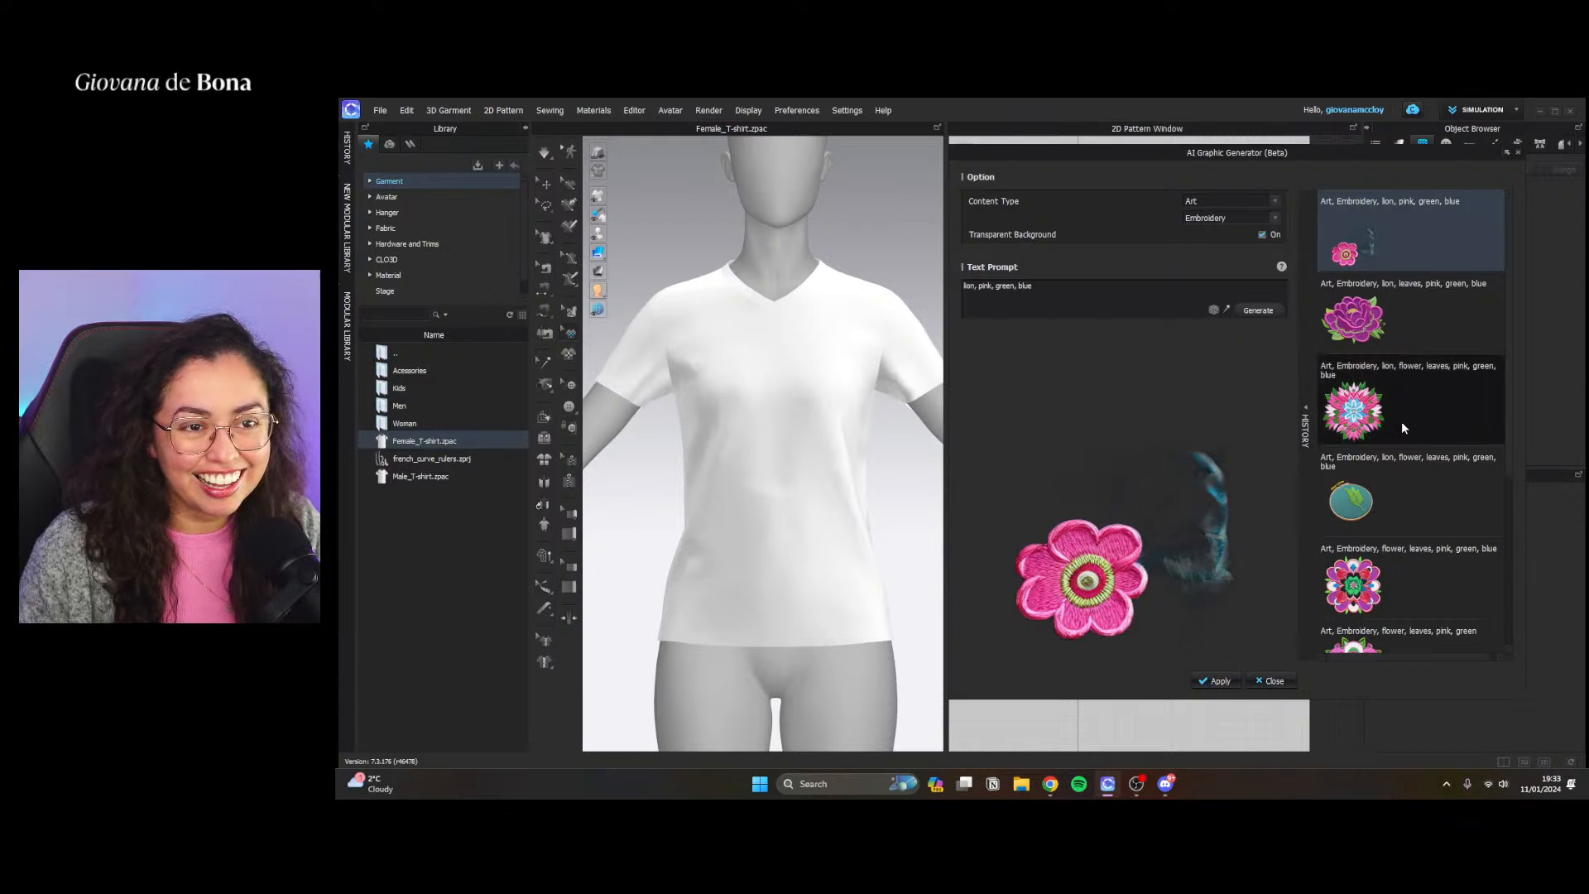
scroll(1362, 346, "down", 3)
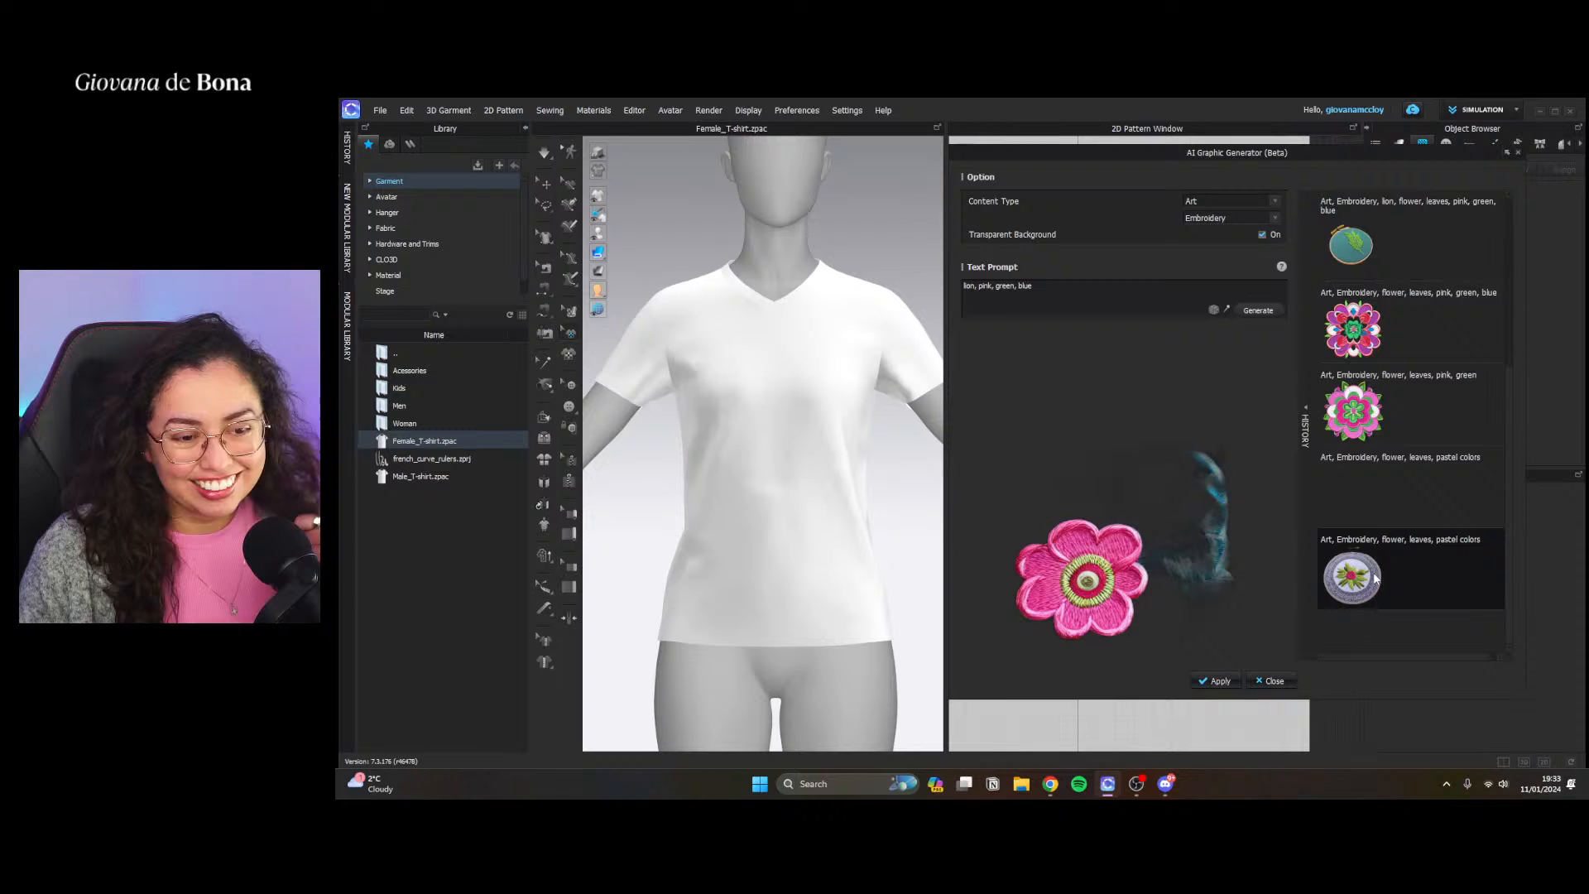
left_click(1368, 418)
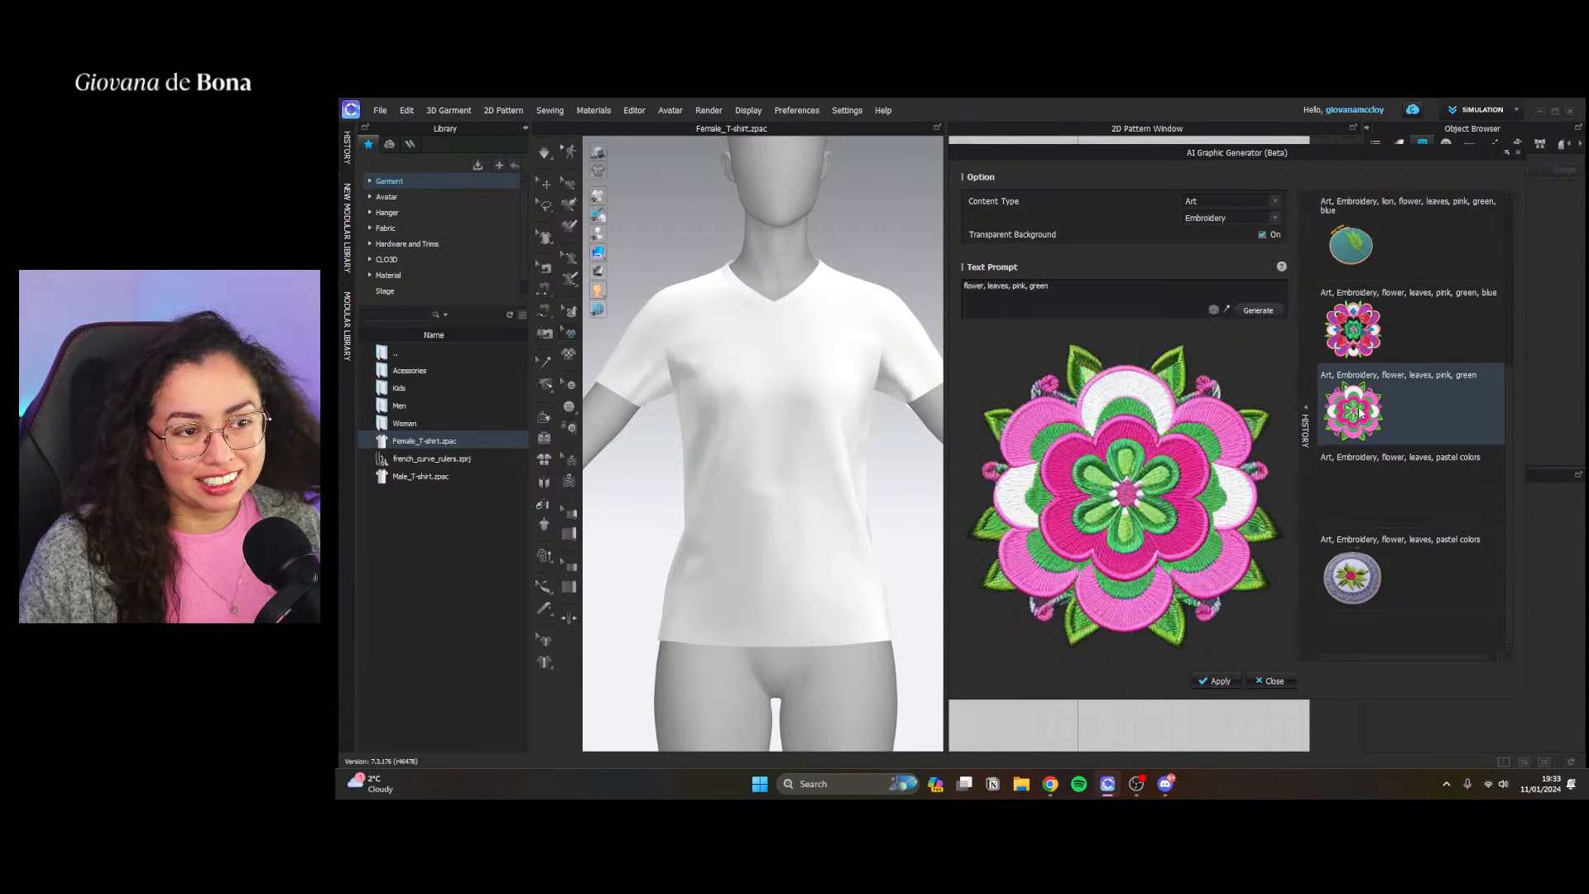
Load the random Patch prompt "Edgy skull and crossbone, patch design" and generate the graphic twice
left_click(1212, 310)
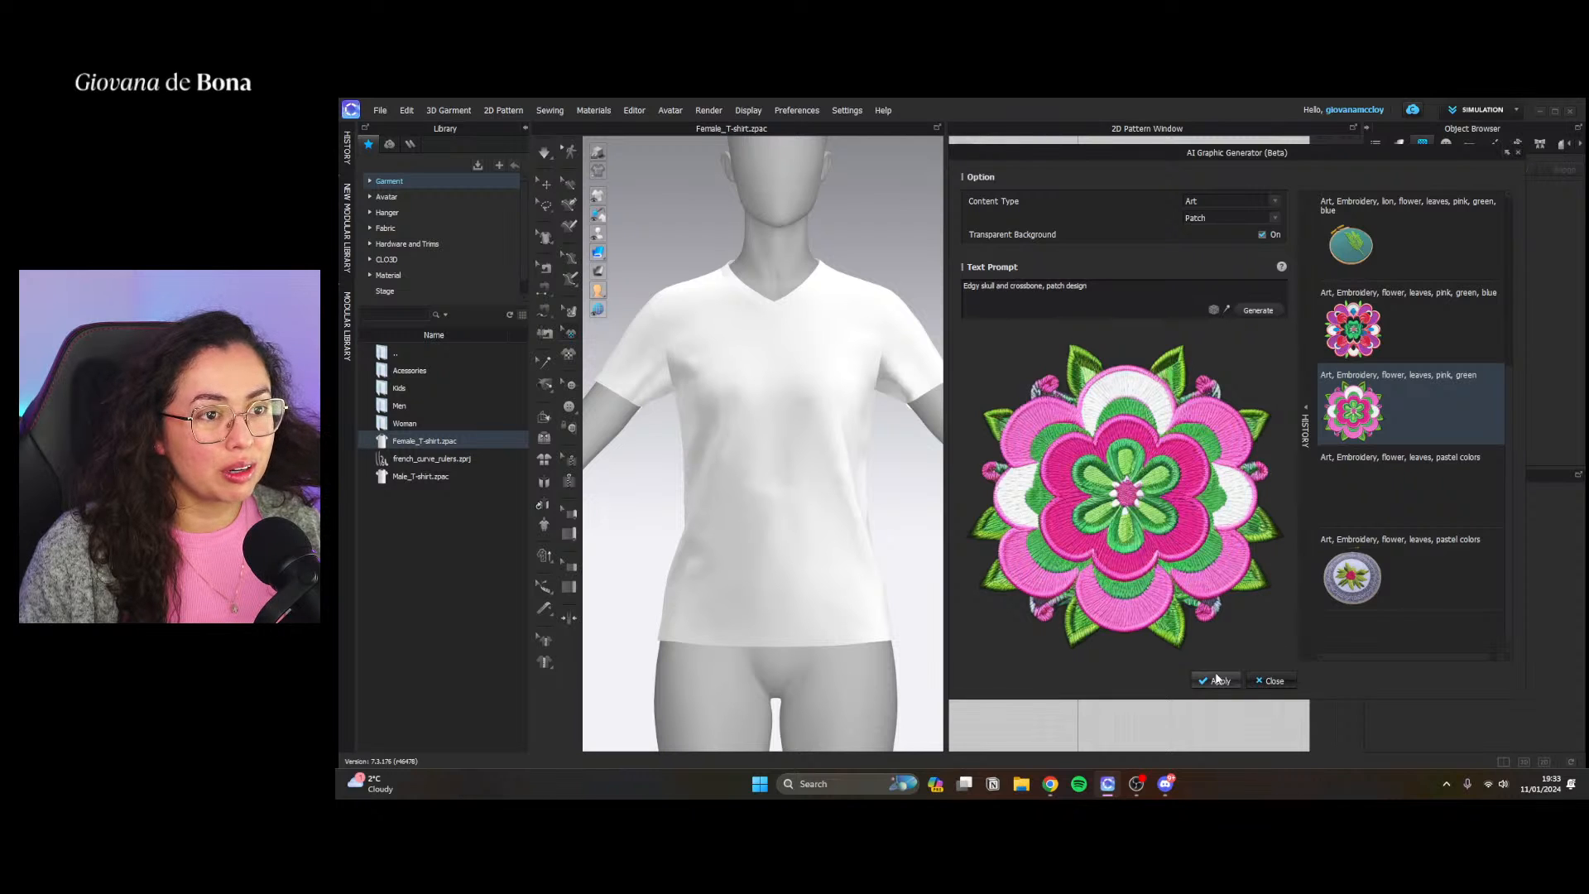
left_click(1260, 310)
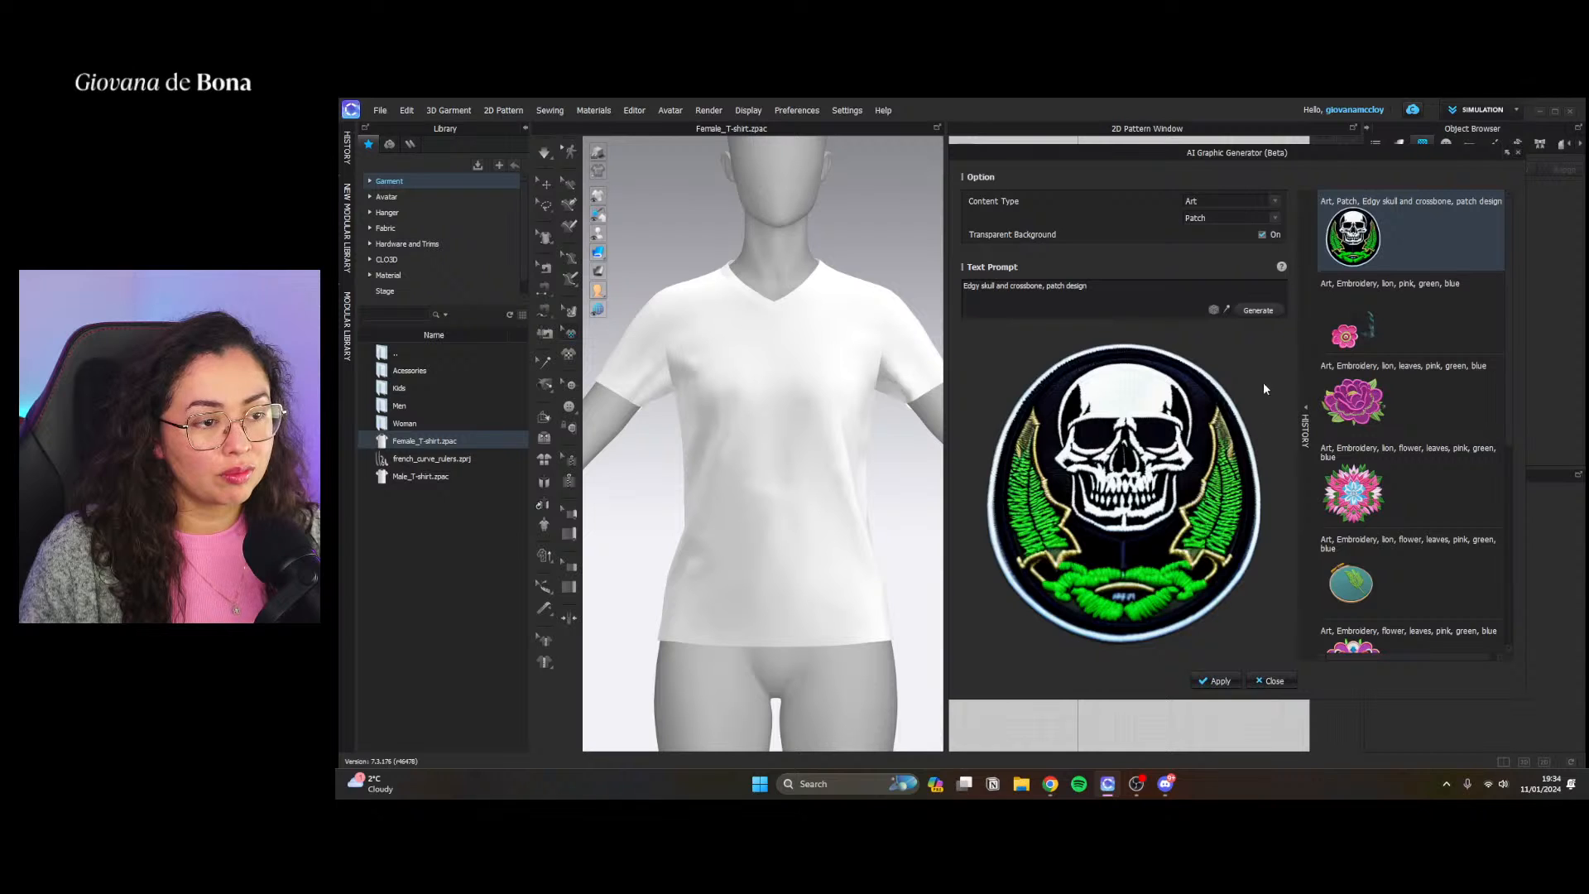
left_click(1265, 313)
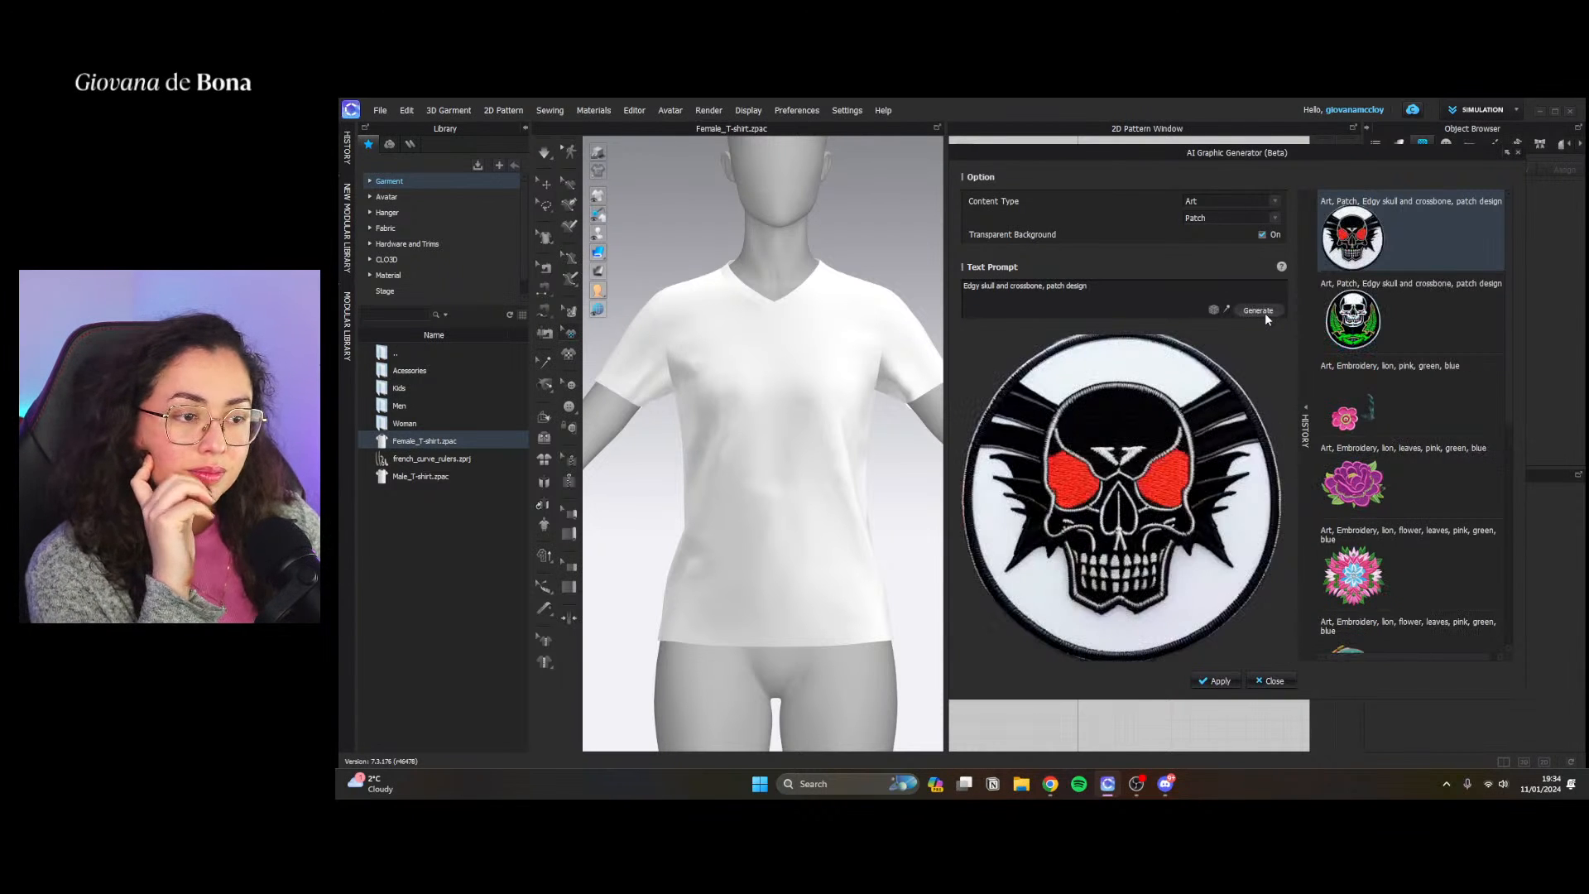
Load another random prompt, "Quirky emoji symbol, colorful patch", and generate the patch graphic
left_click(1214, 310)
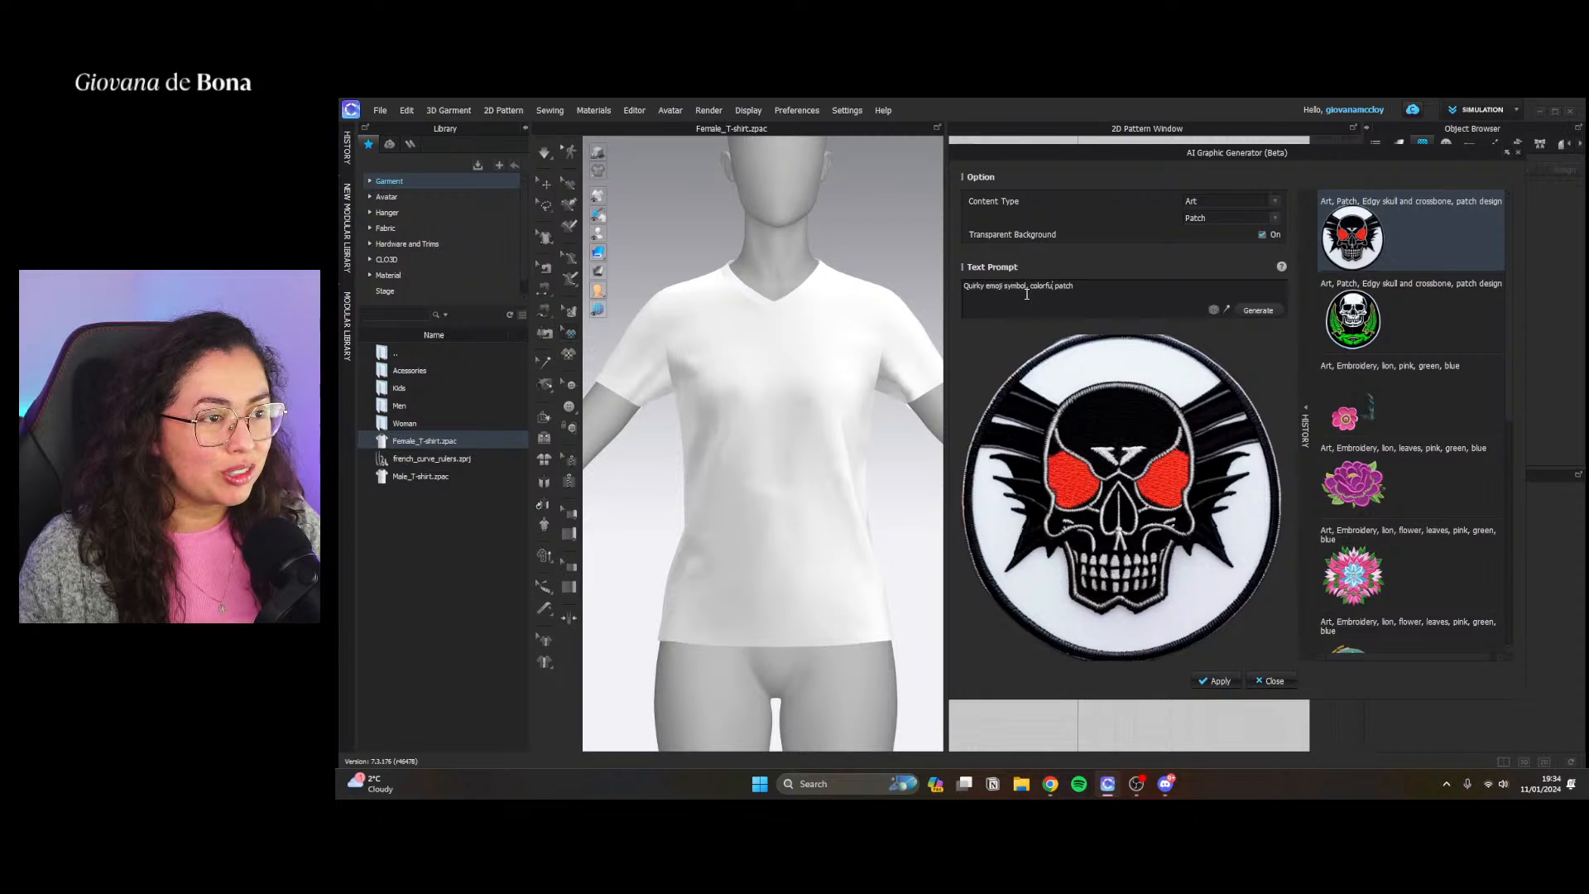
left_click(1147, 291)
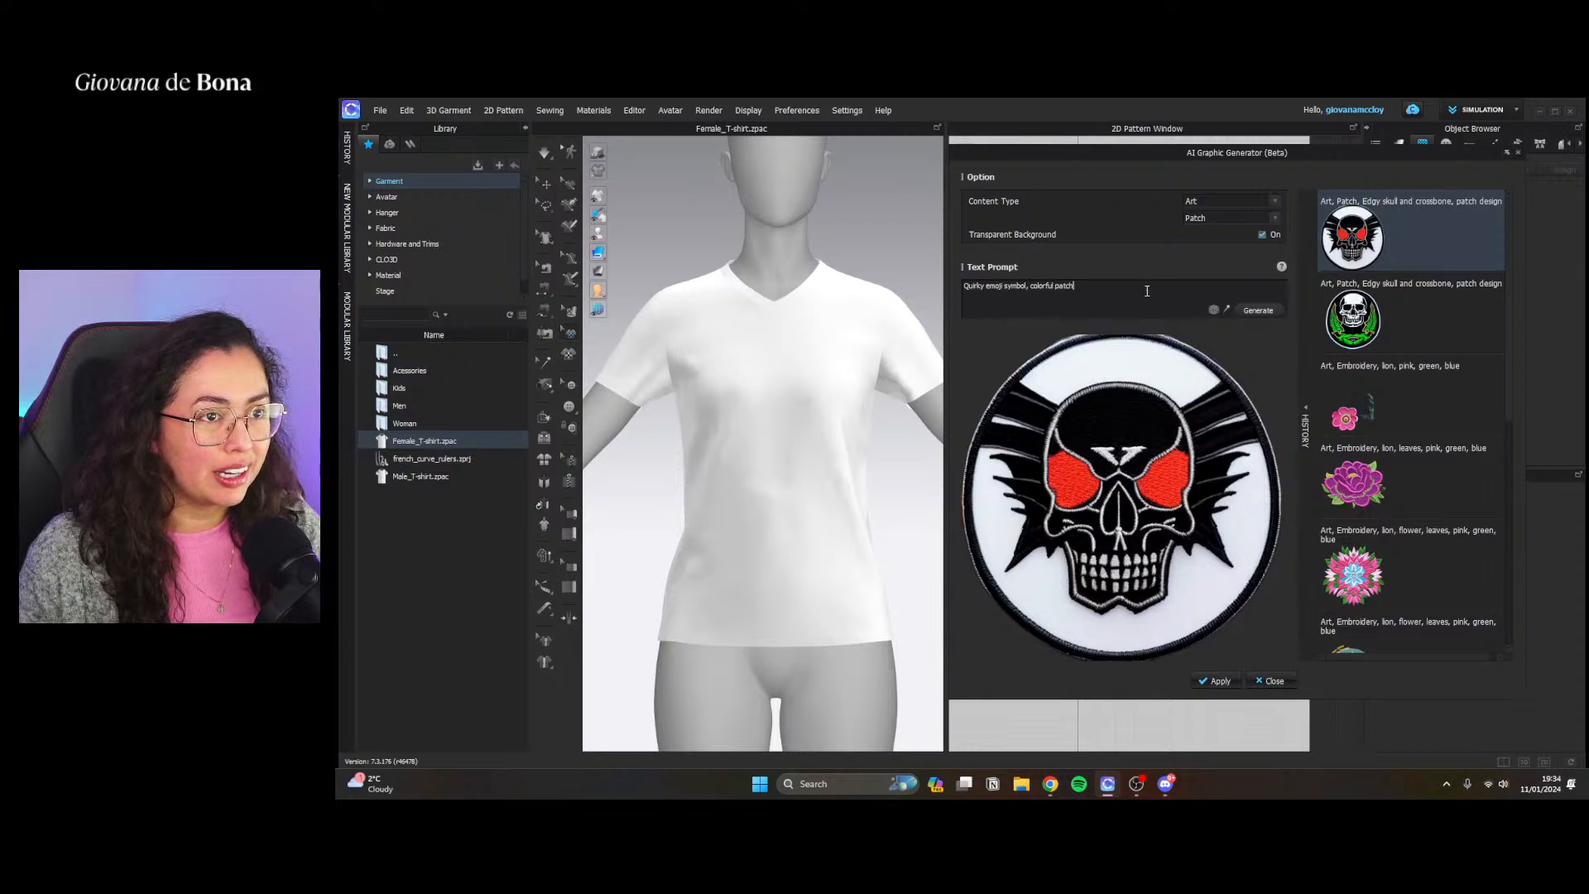
left_click(1258, 308)
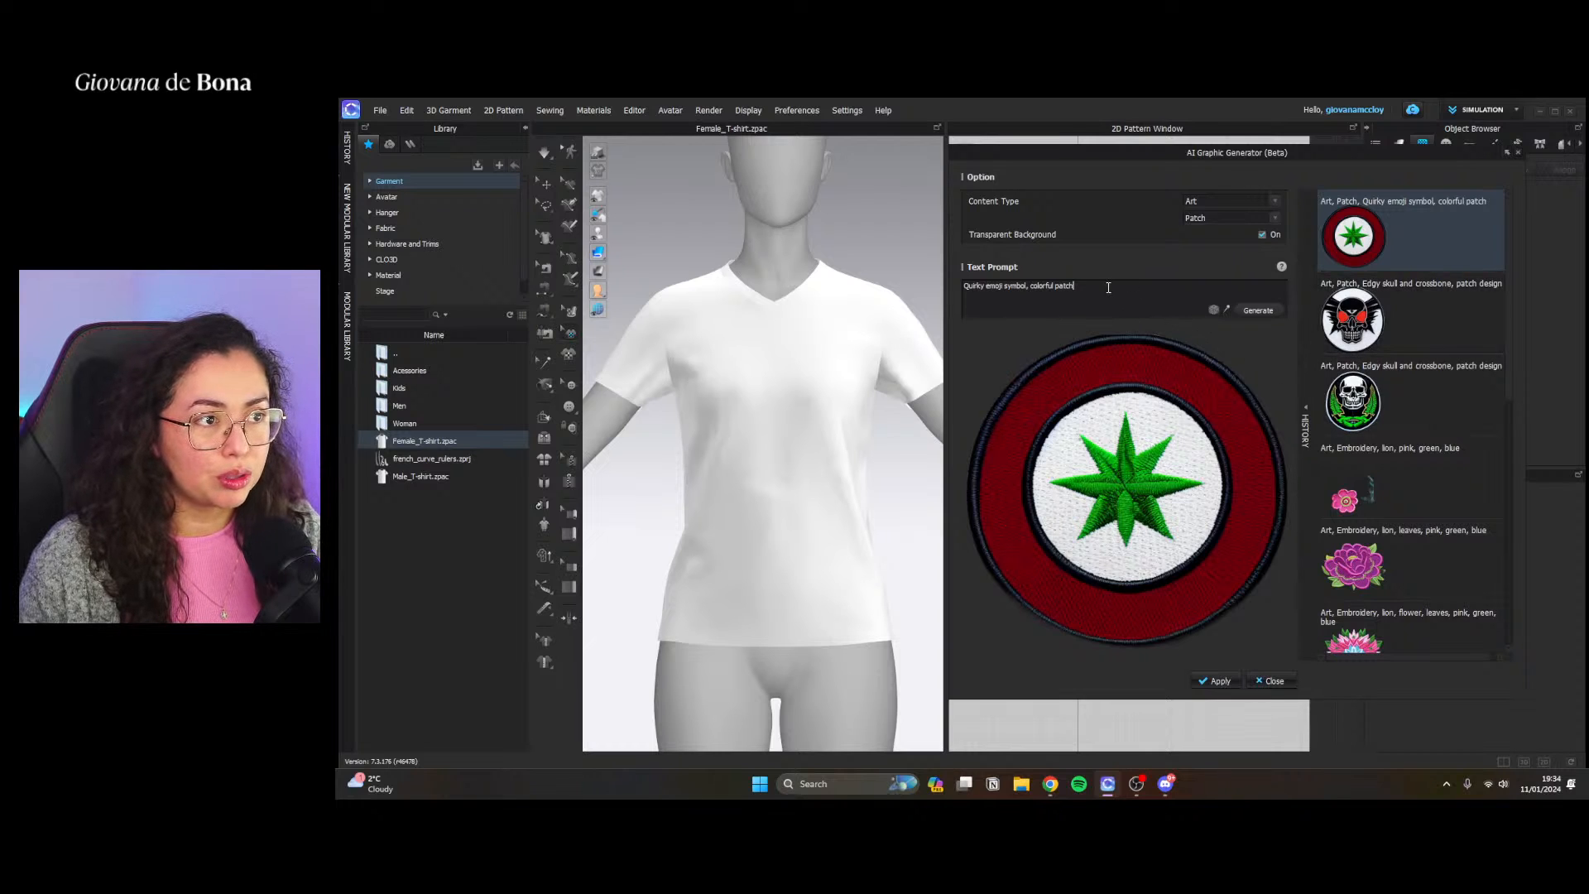
Change the Art style to Pop Art and clear the existing text prompt
left_click_drag(1105, 288, 957, 282)
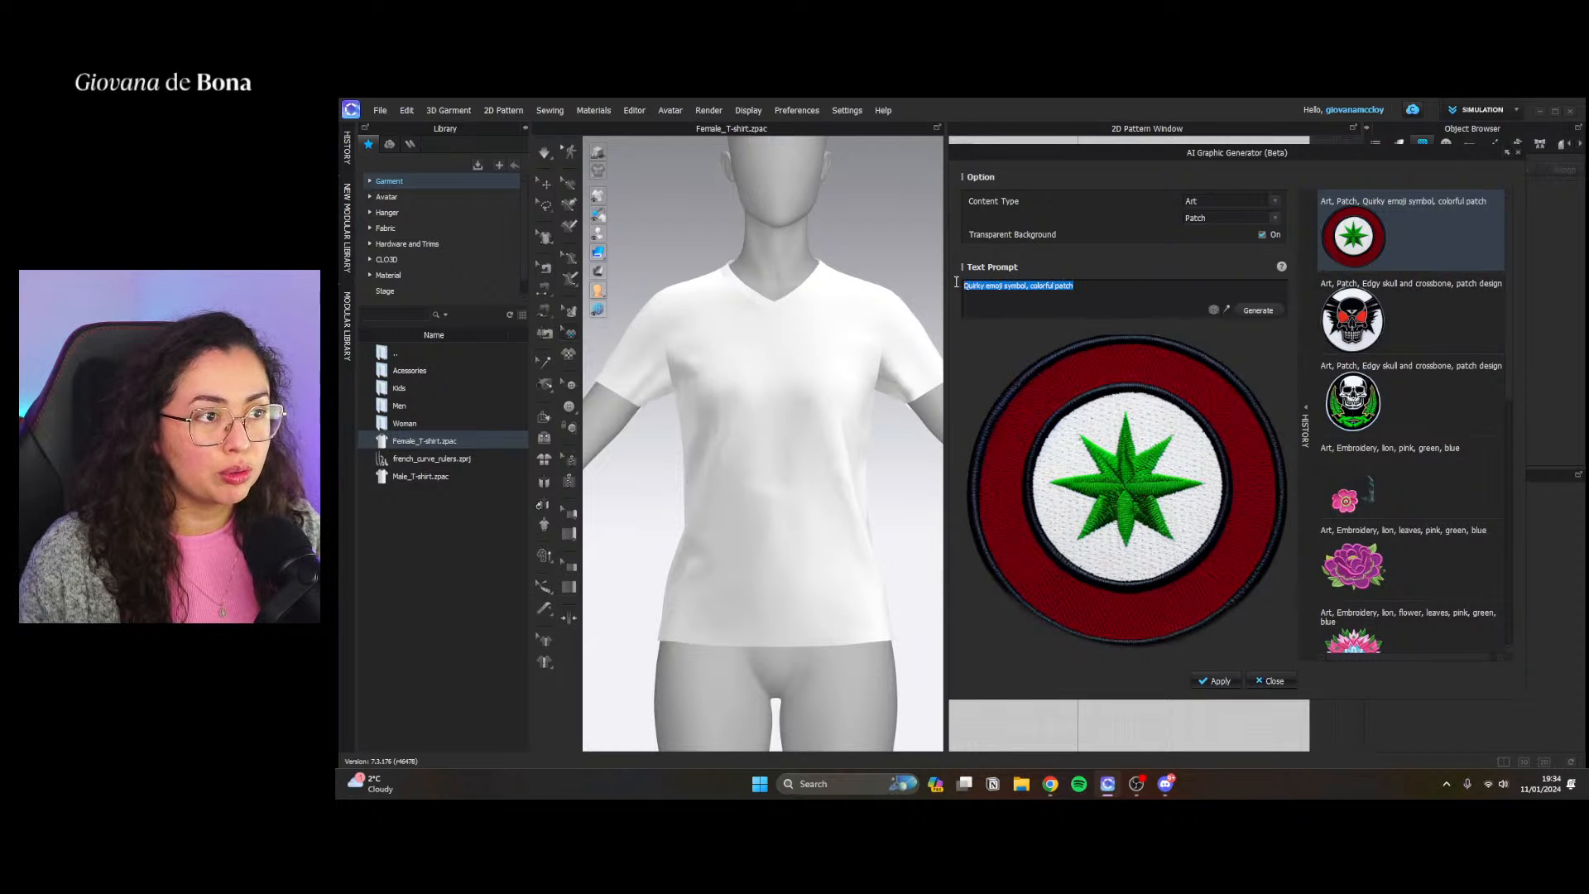
left_click(1103, 289)
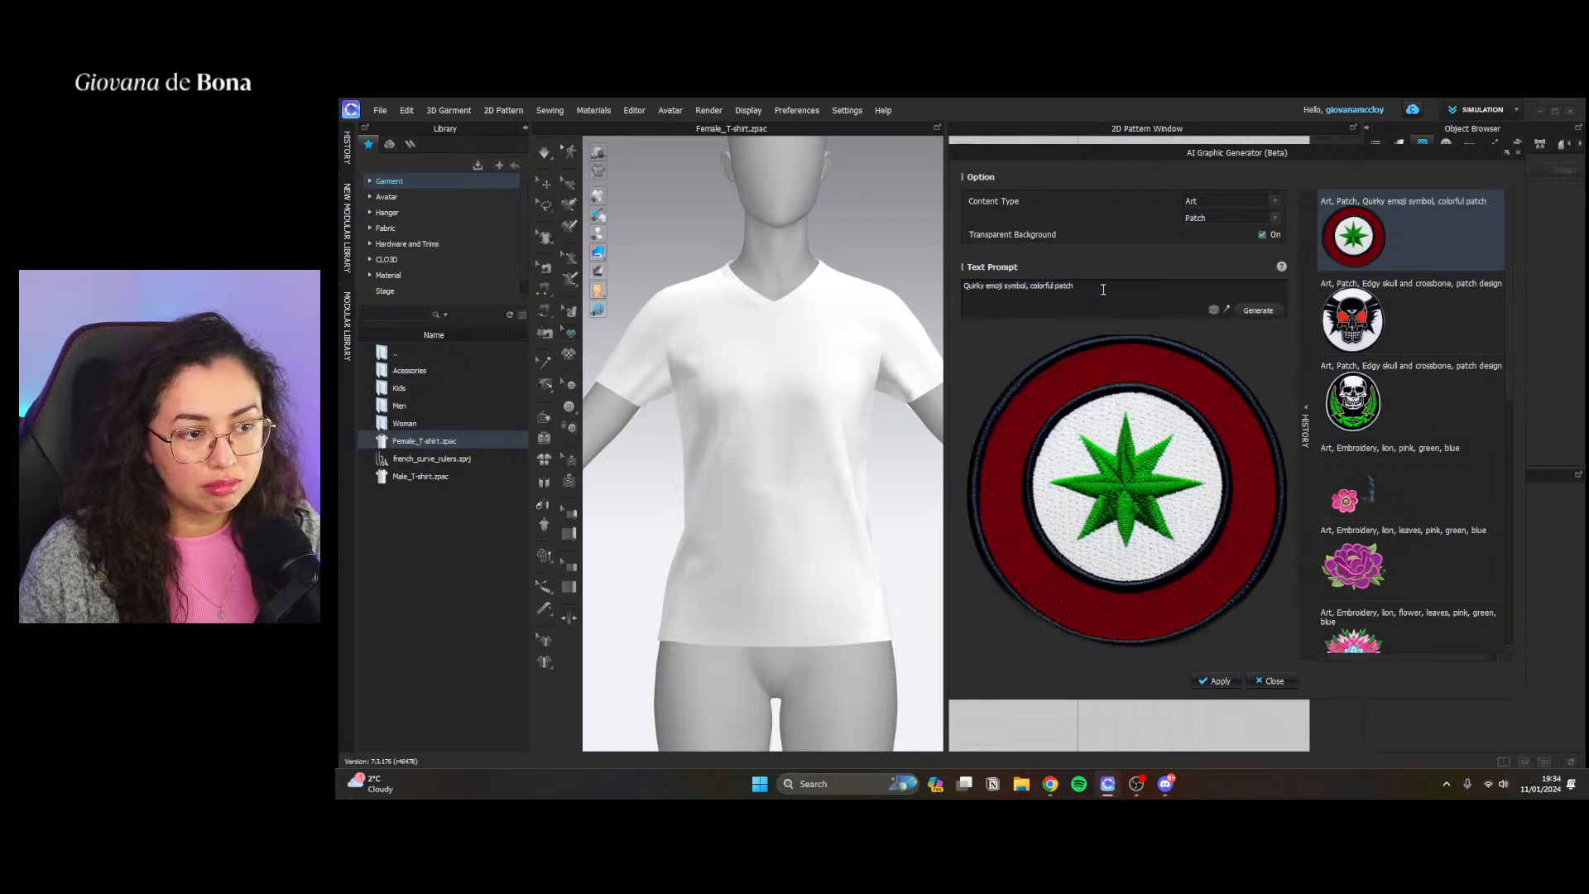
left_click_drag(1080, 286, 970, 290)
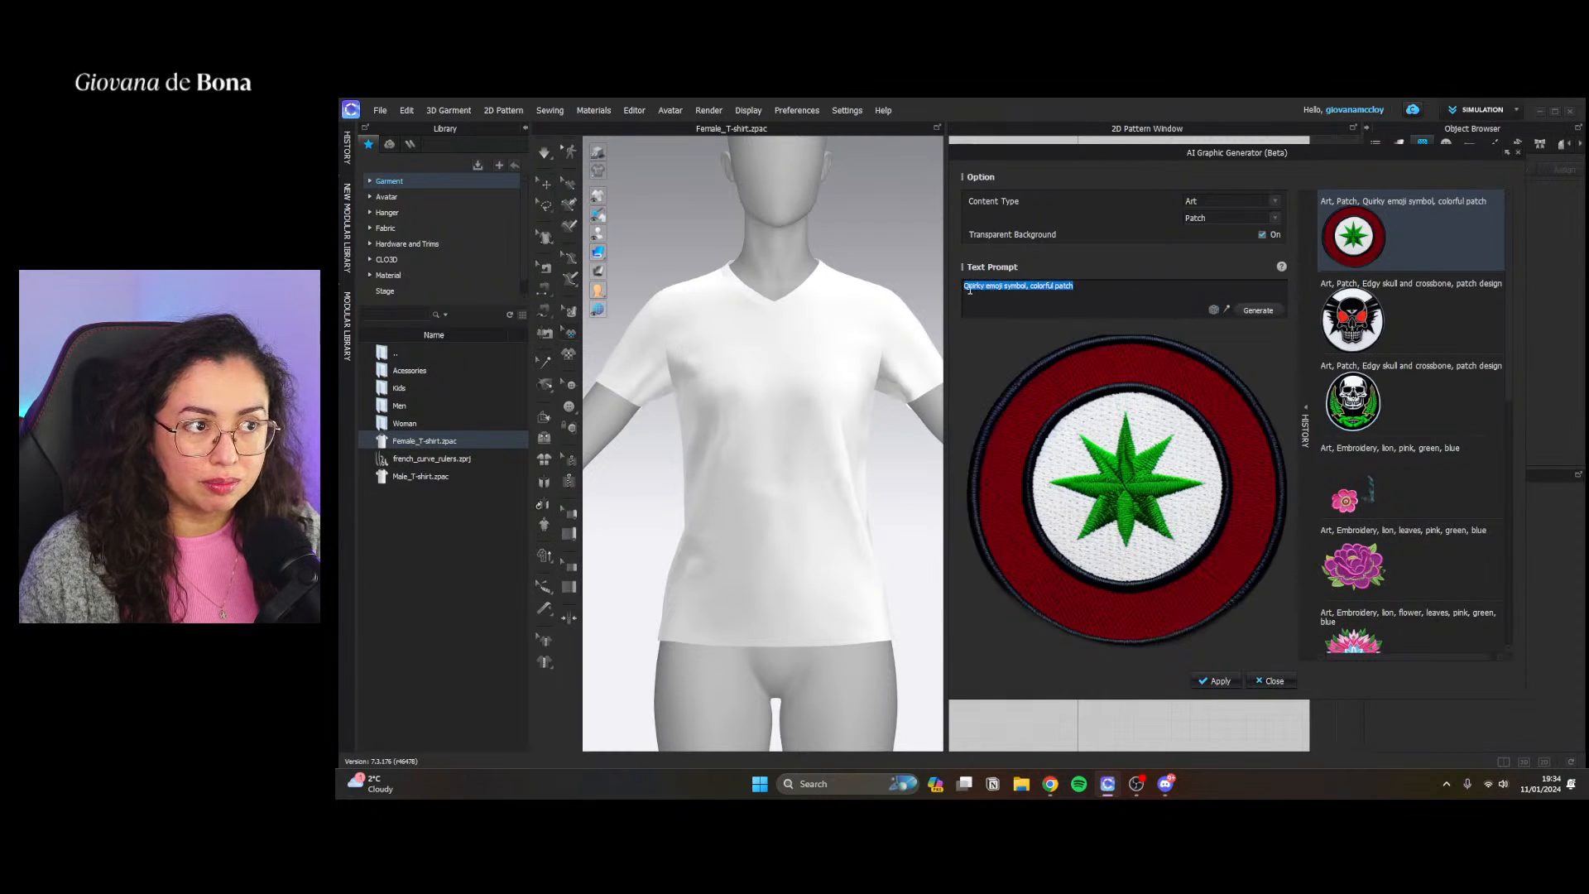
left_click(1237, 217)
left_click(1204, 261)
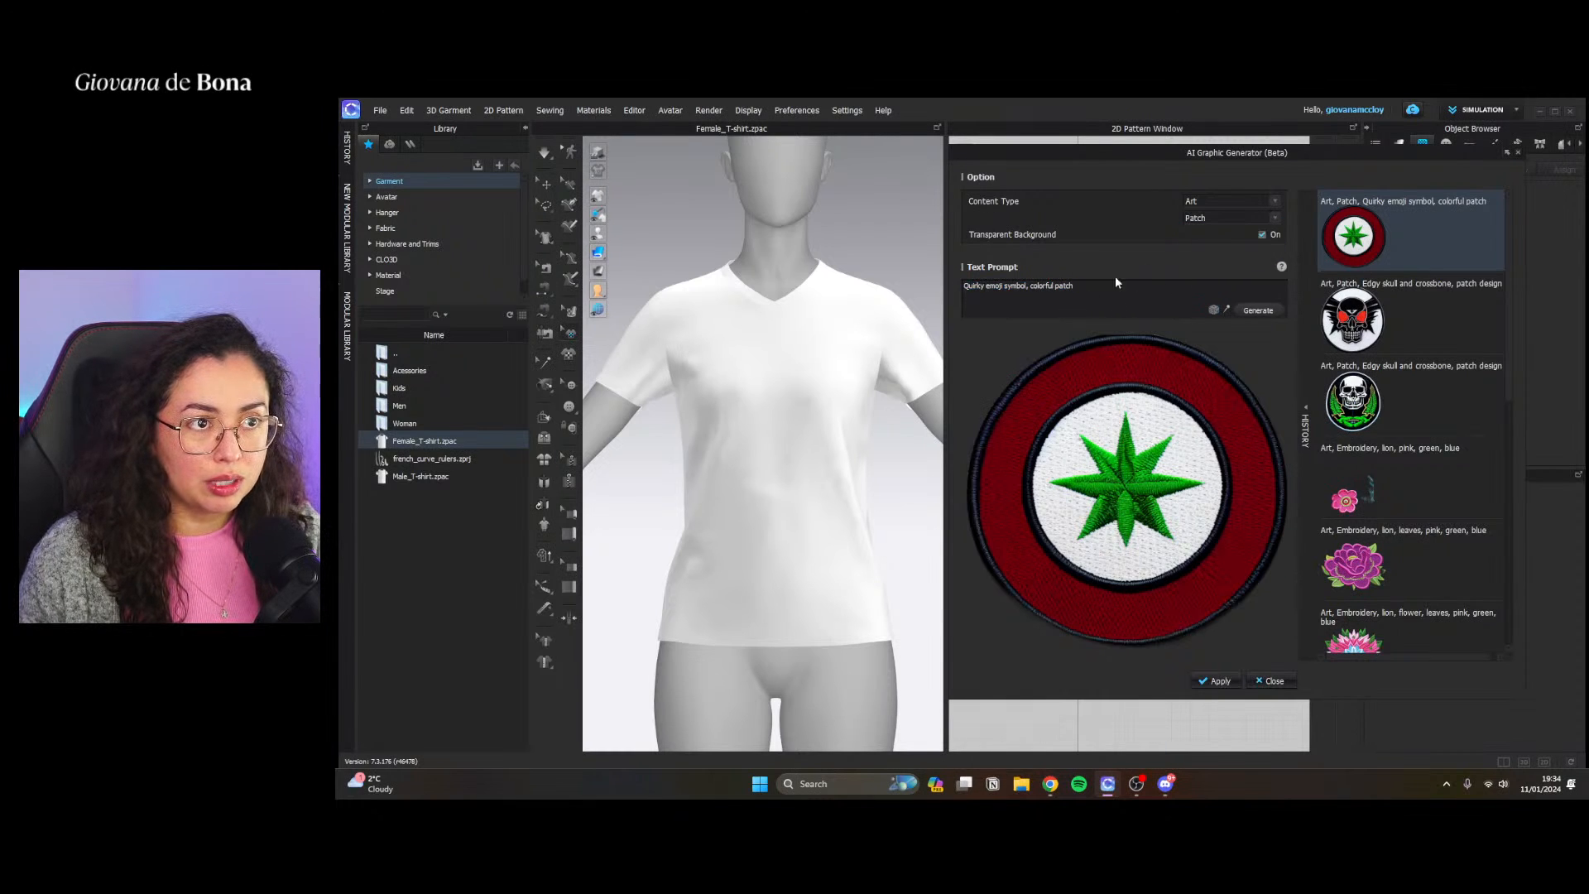
left_click(1192, 218)
left_click(1200, 240)
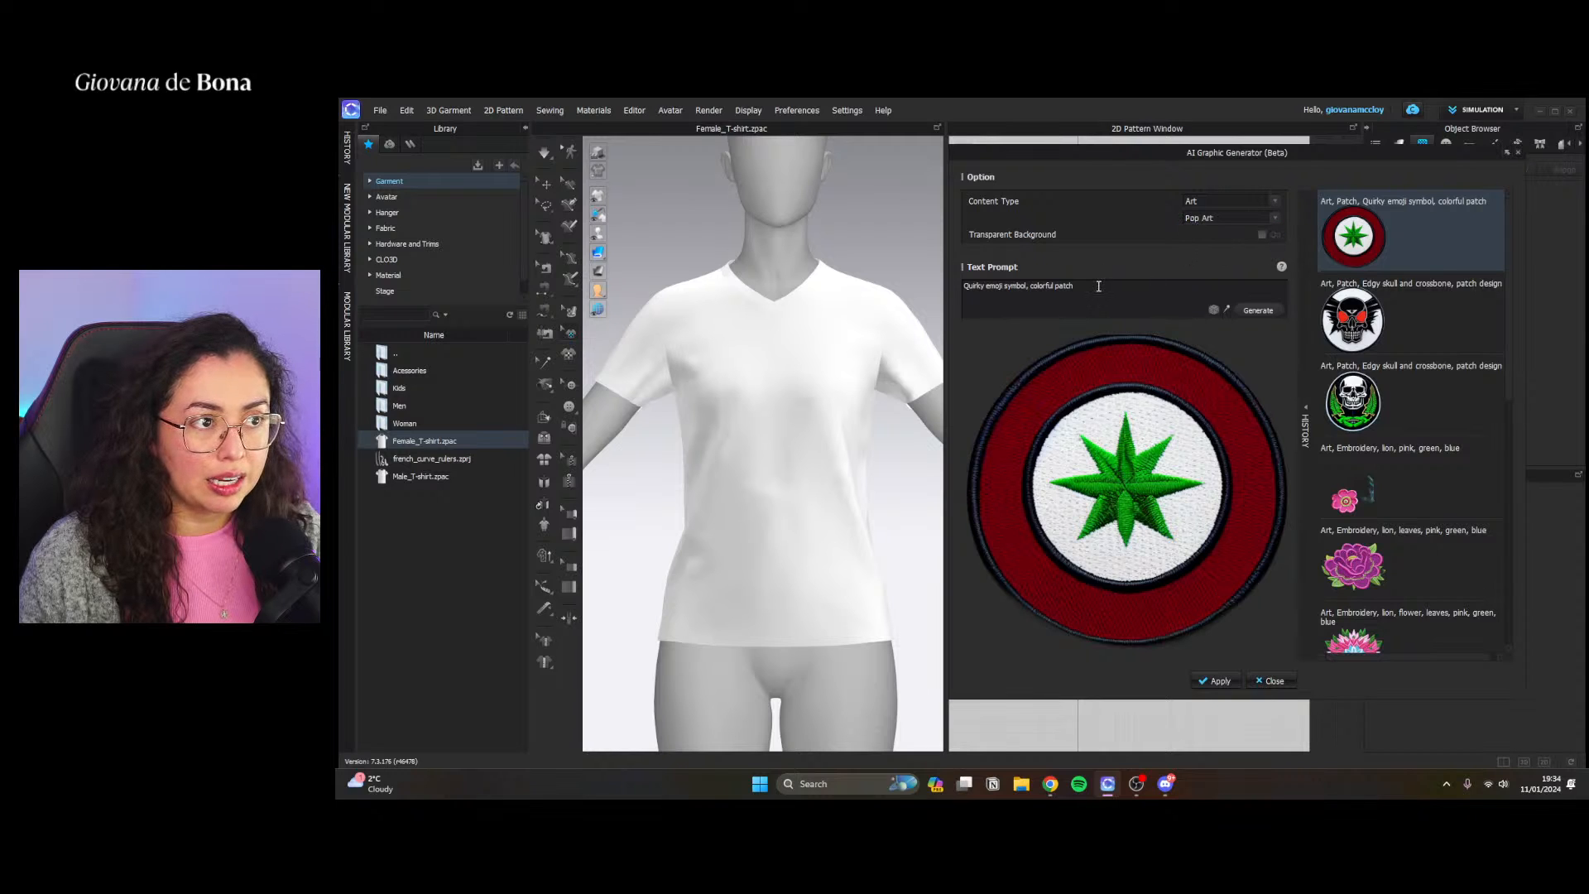
left_click_drag(1098, 287, 954, 285)
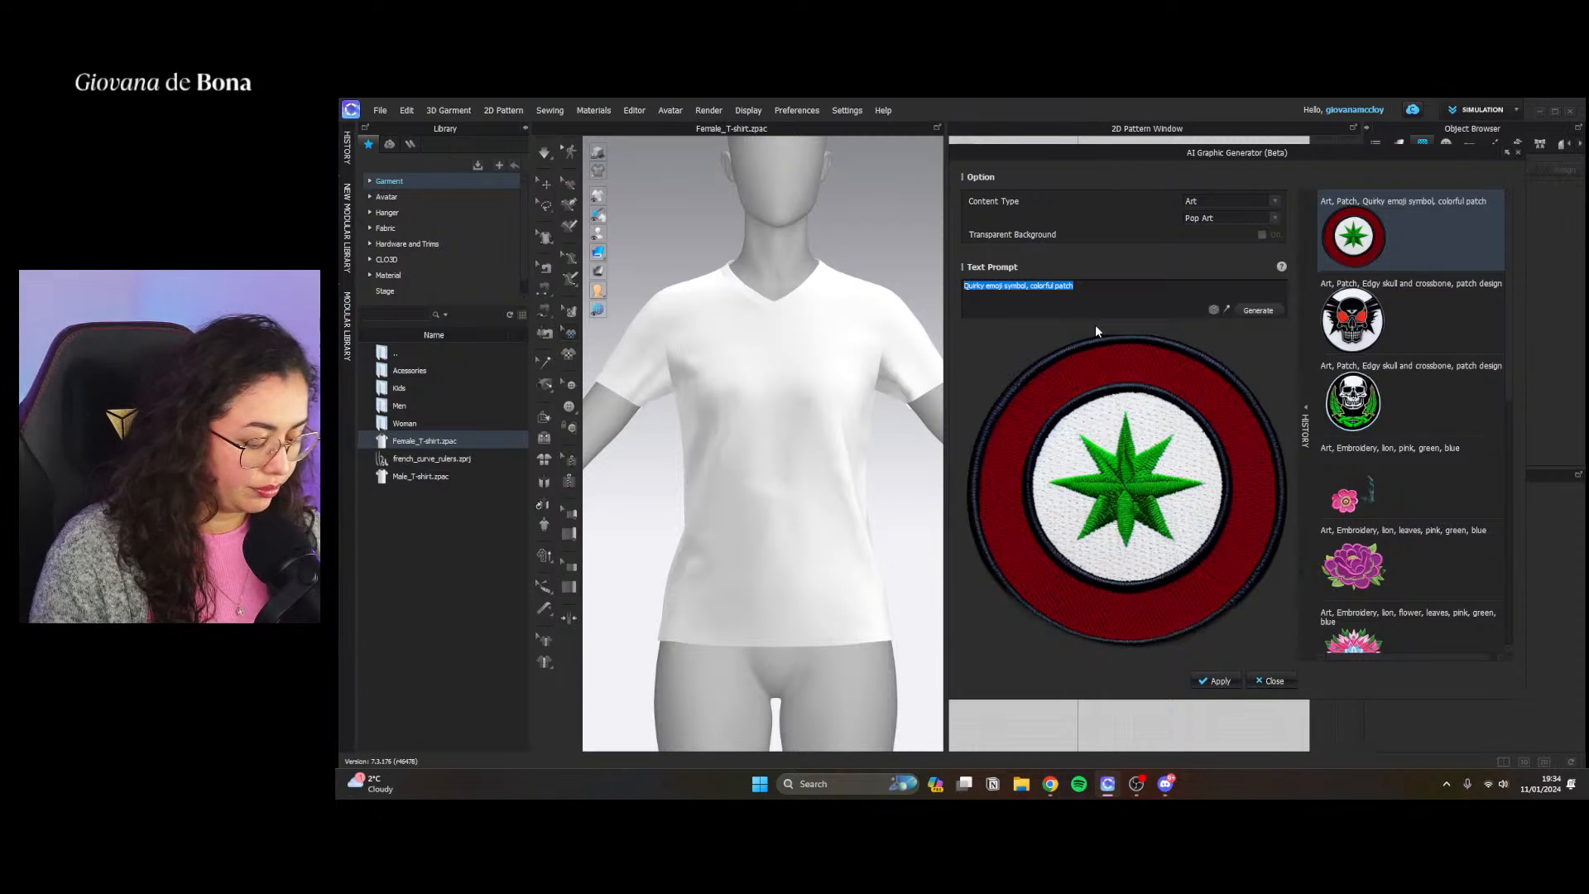
key("BackSpace")
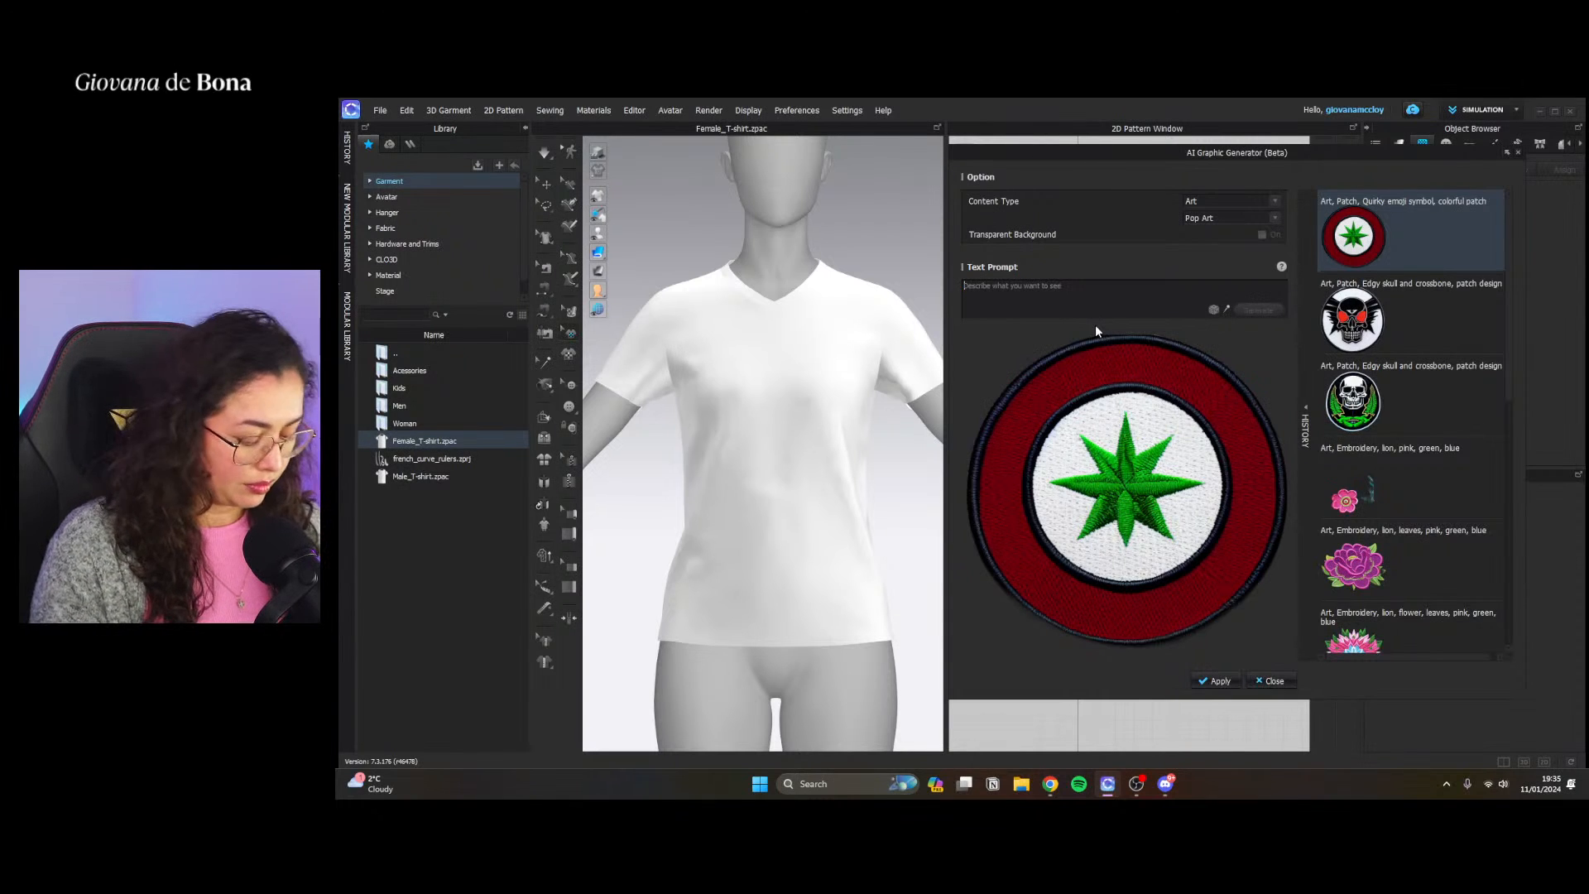
type("beac")
key("BackSpace")
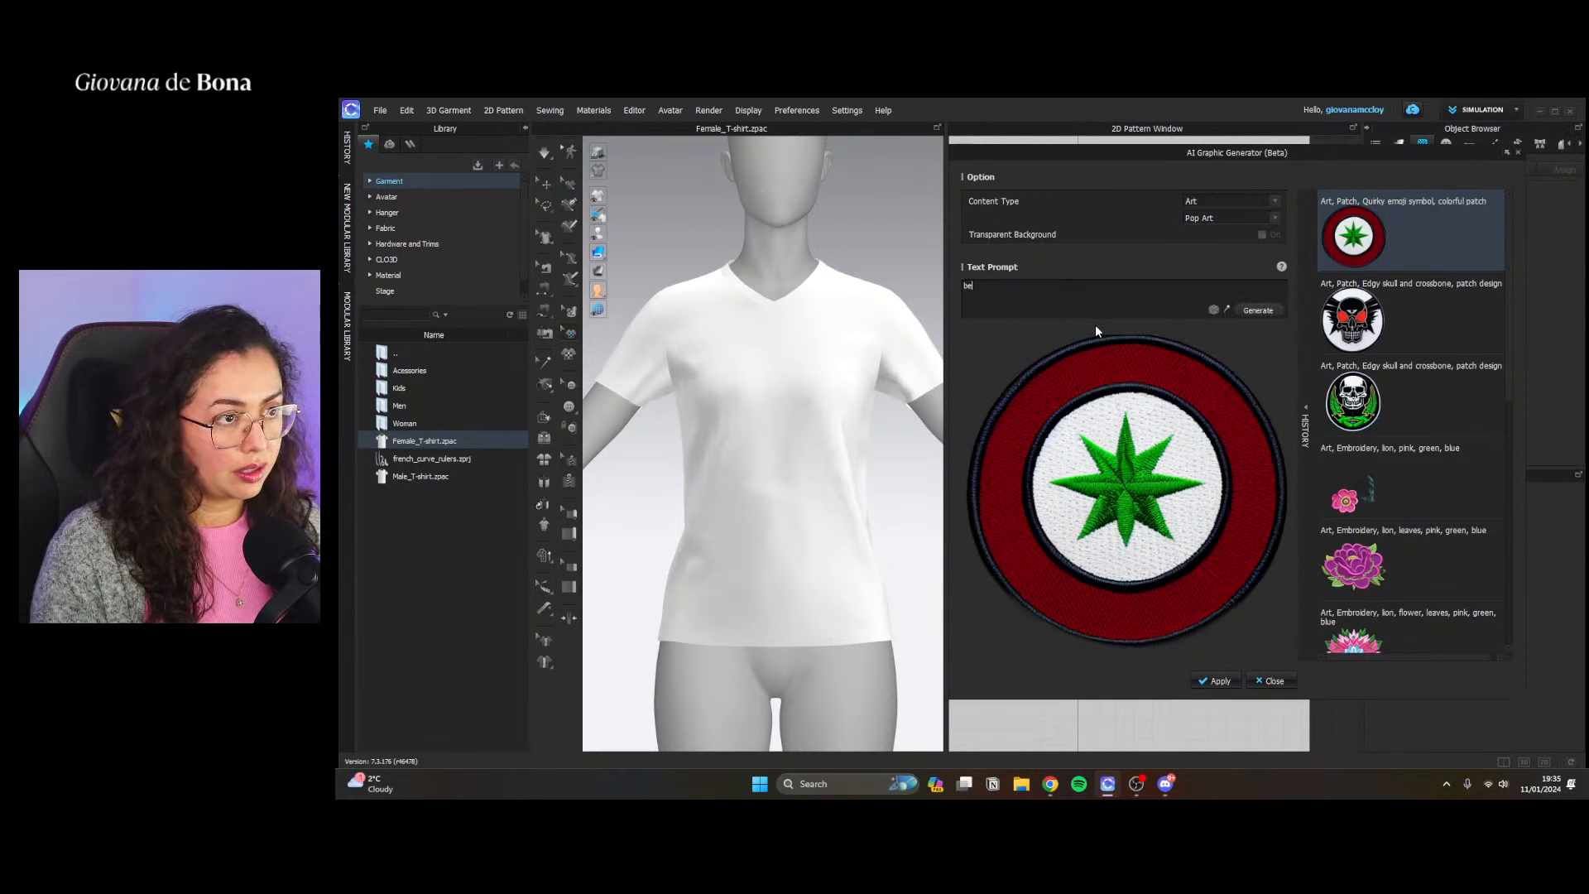
key("BackSpace")
key("BackSpace")
type("sum")
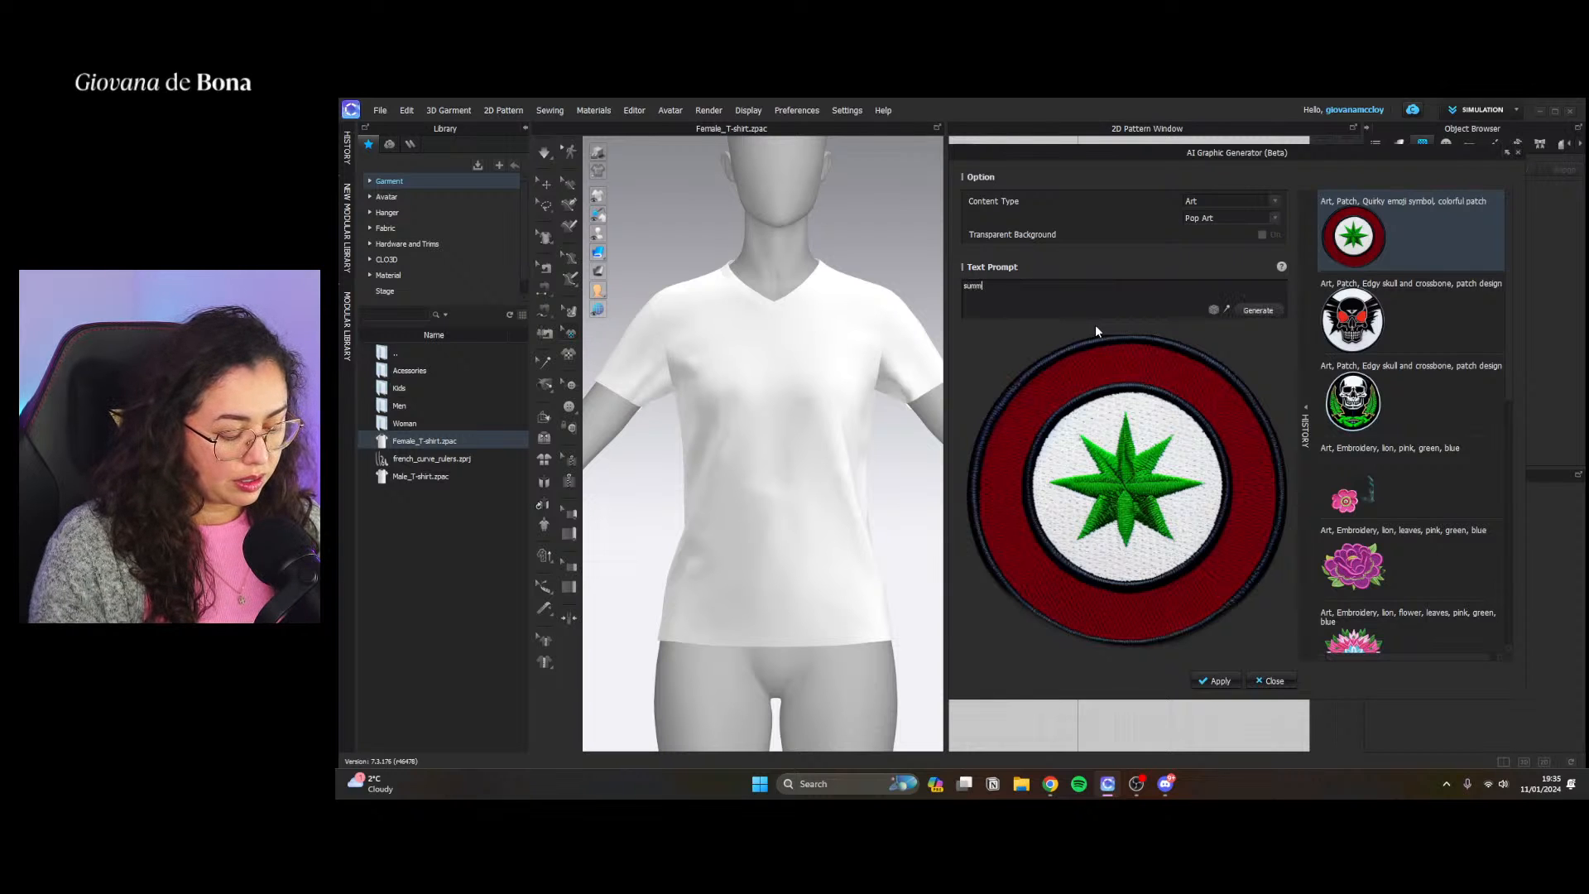
type("m")
key("BackSpace")
key("BackSpace")
key("BackSpace")
key("BackSpace")
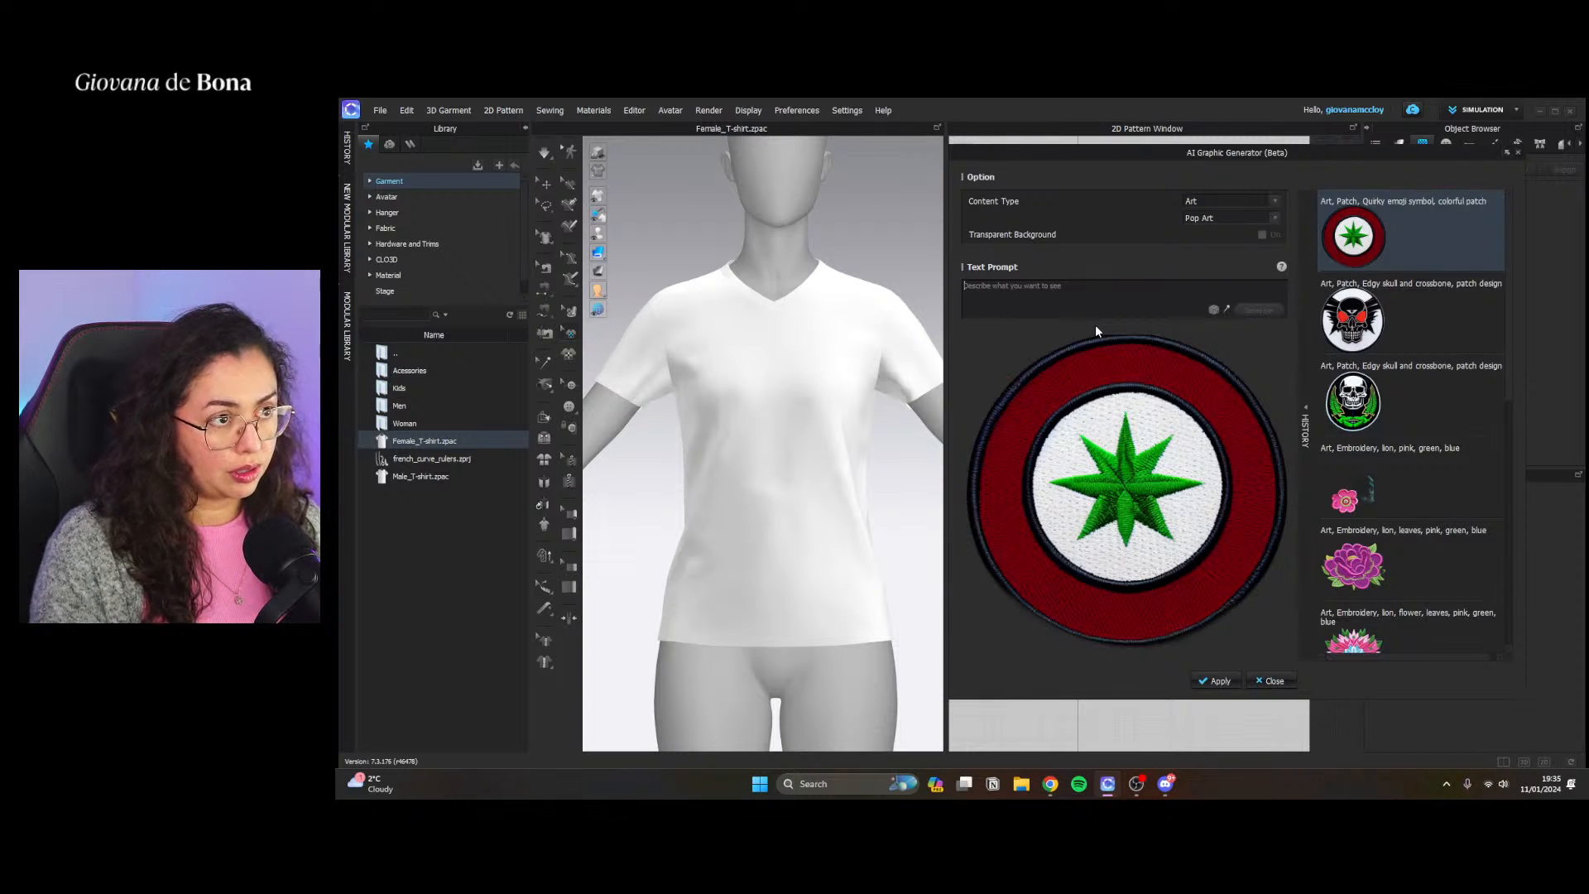
Enter the text prompt "banana and oranges, watercolor" and generate the Pop Art graphic
type("bana")
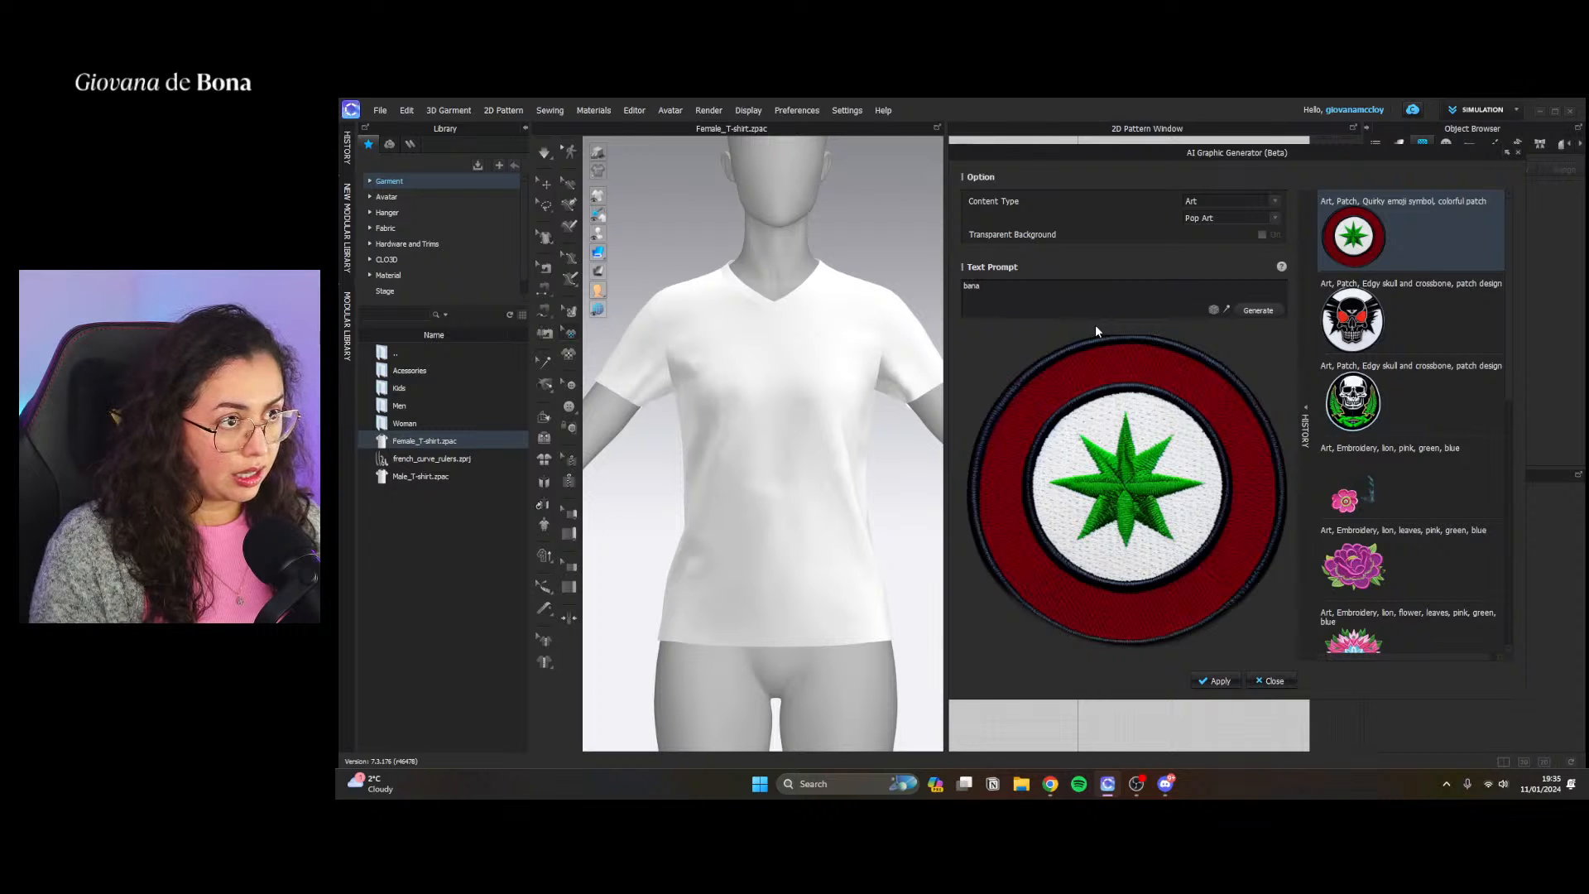
type("na and")
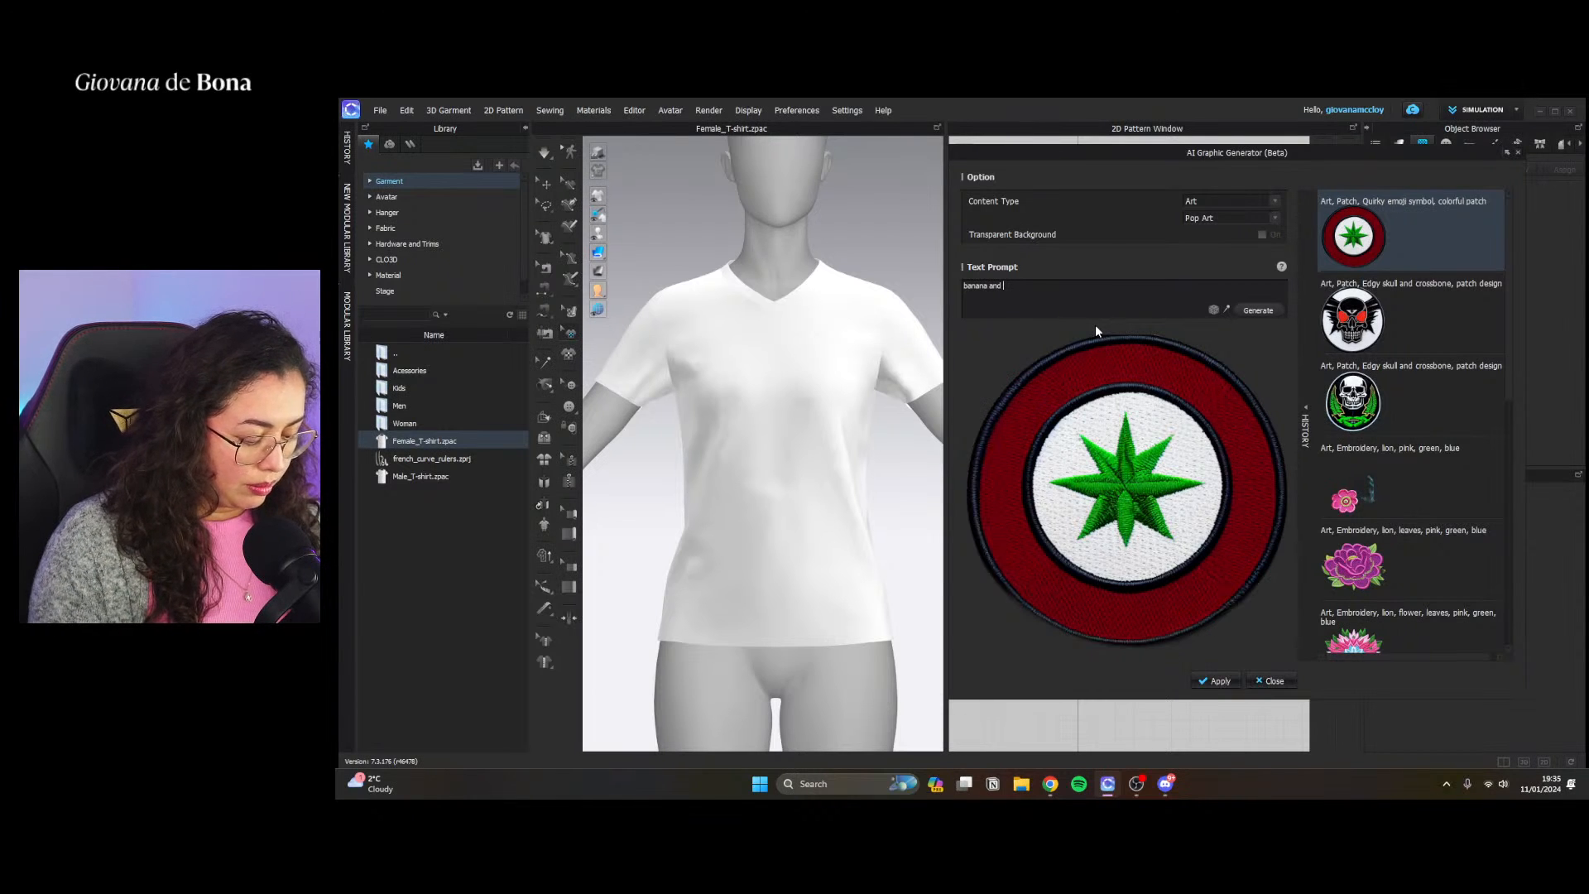
type(" ok")
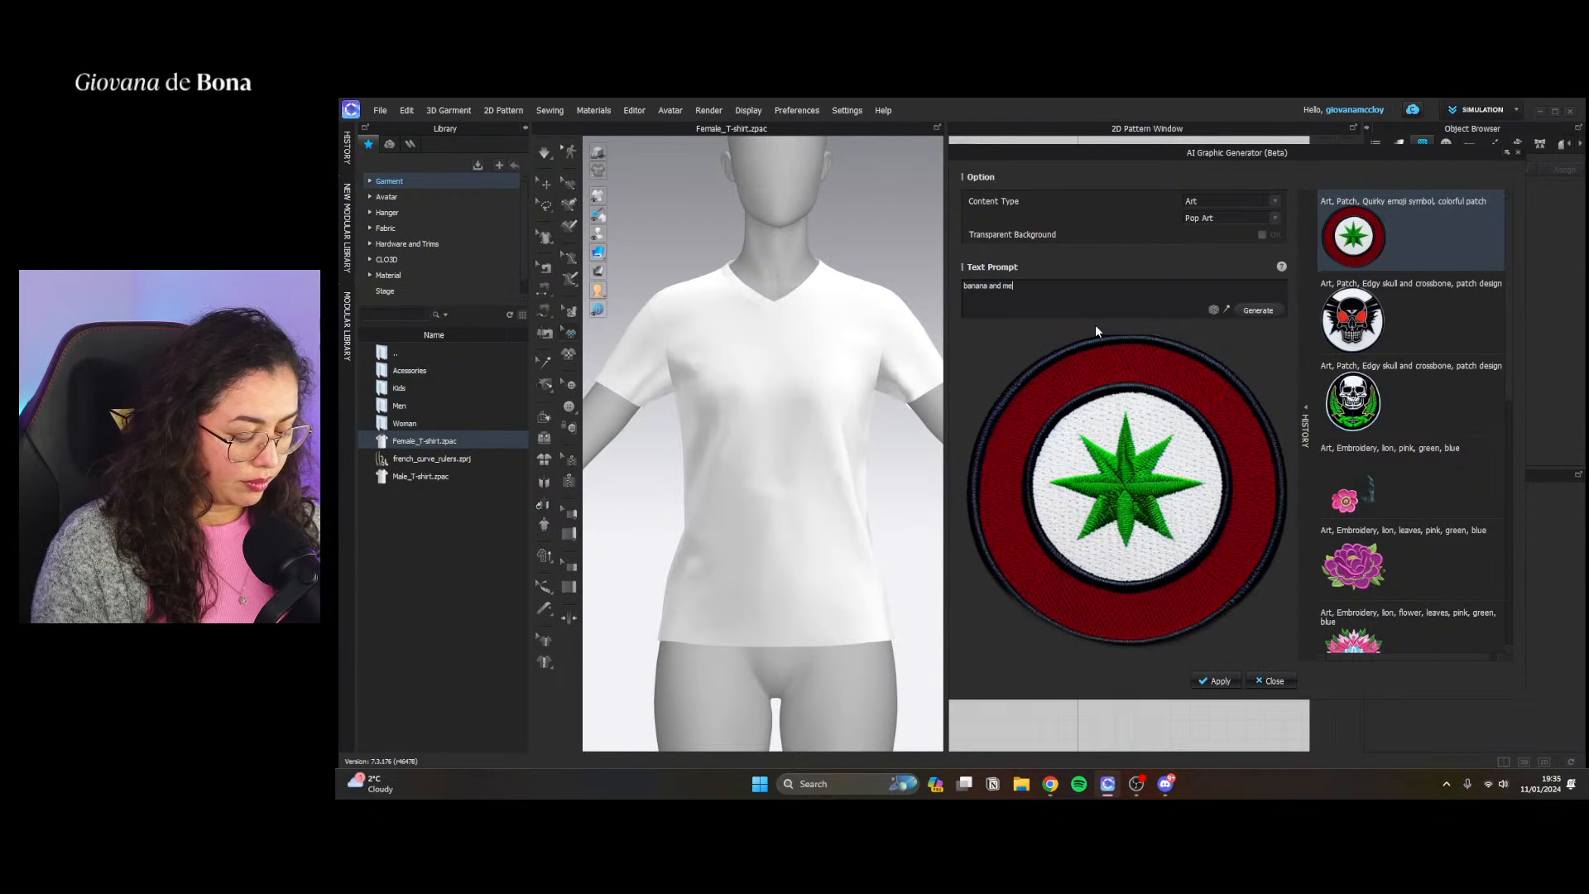
type("an")
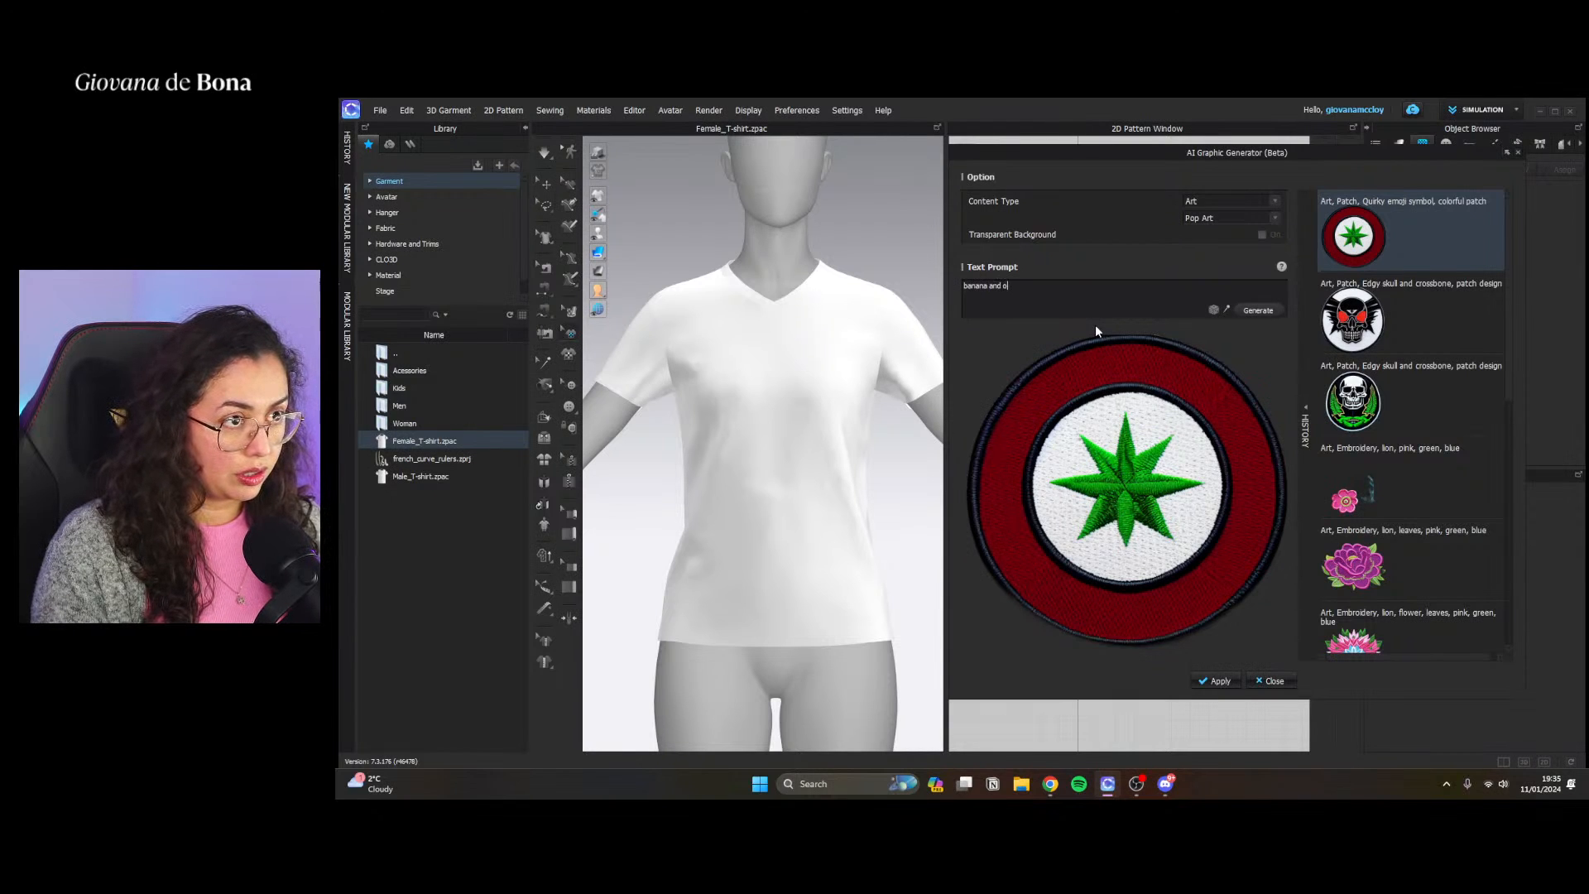
type("ges,")
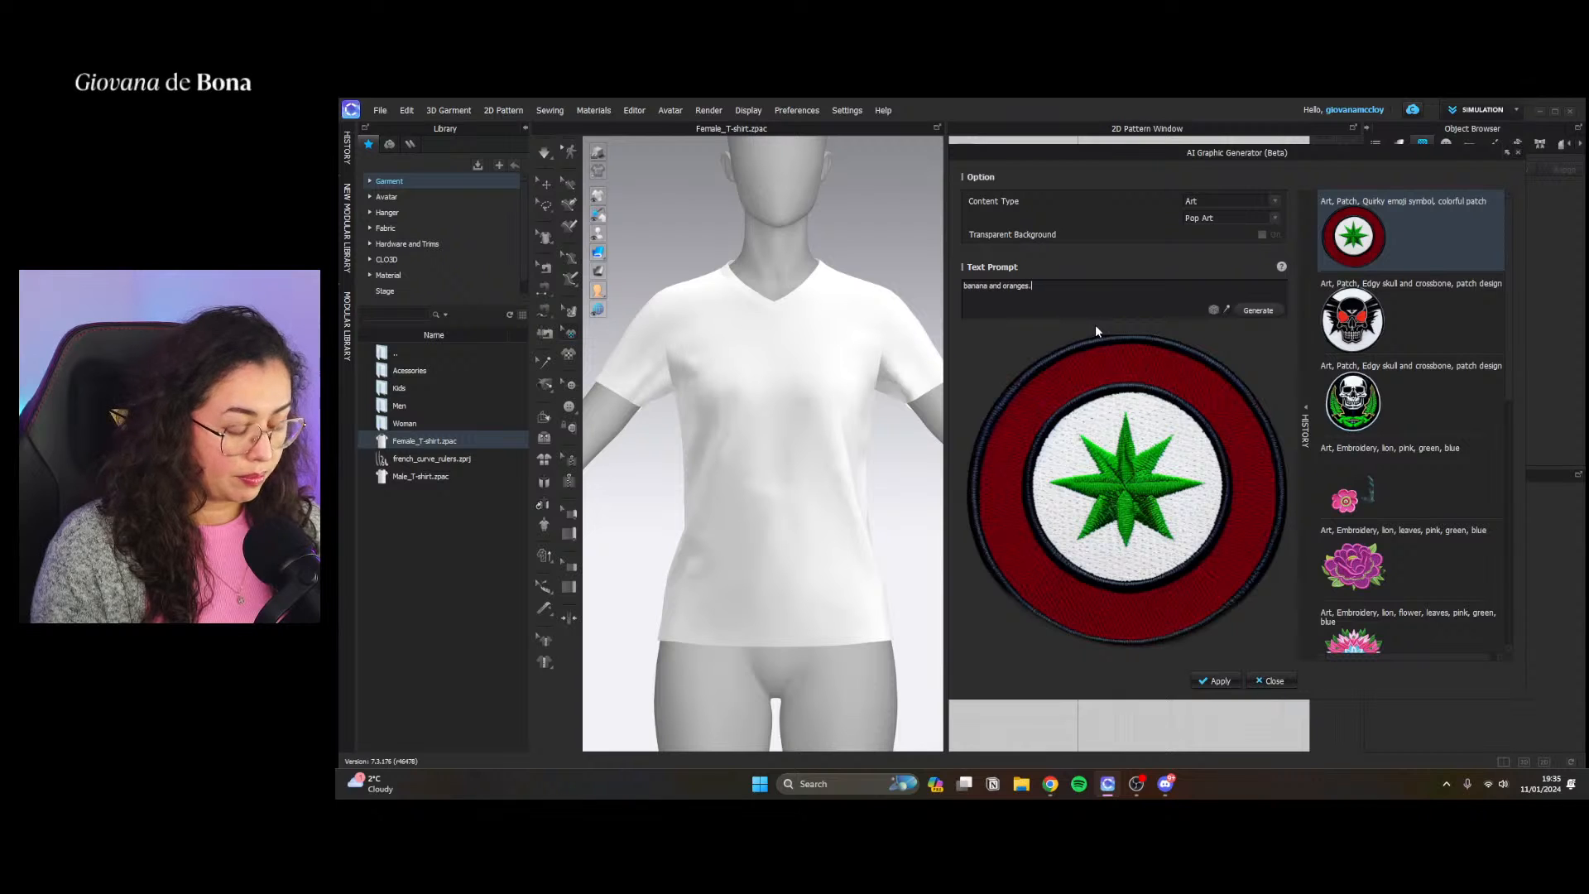
type(" watercolr")
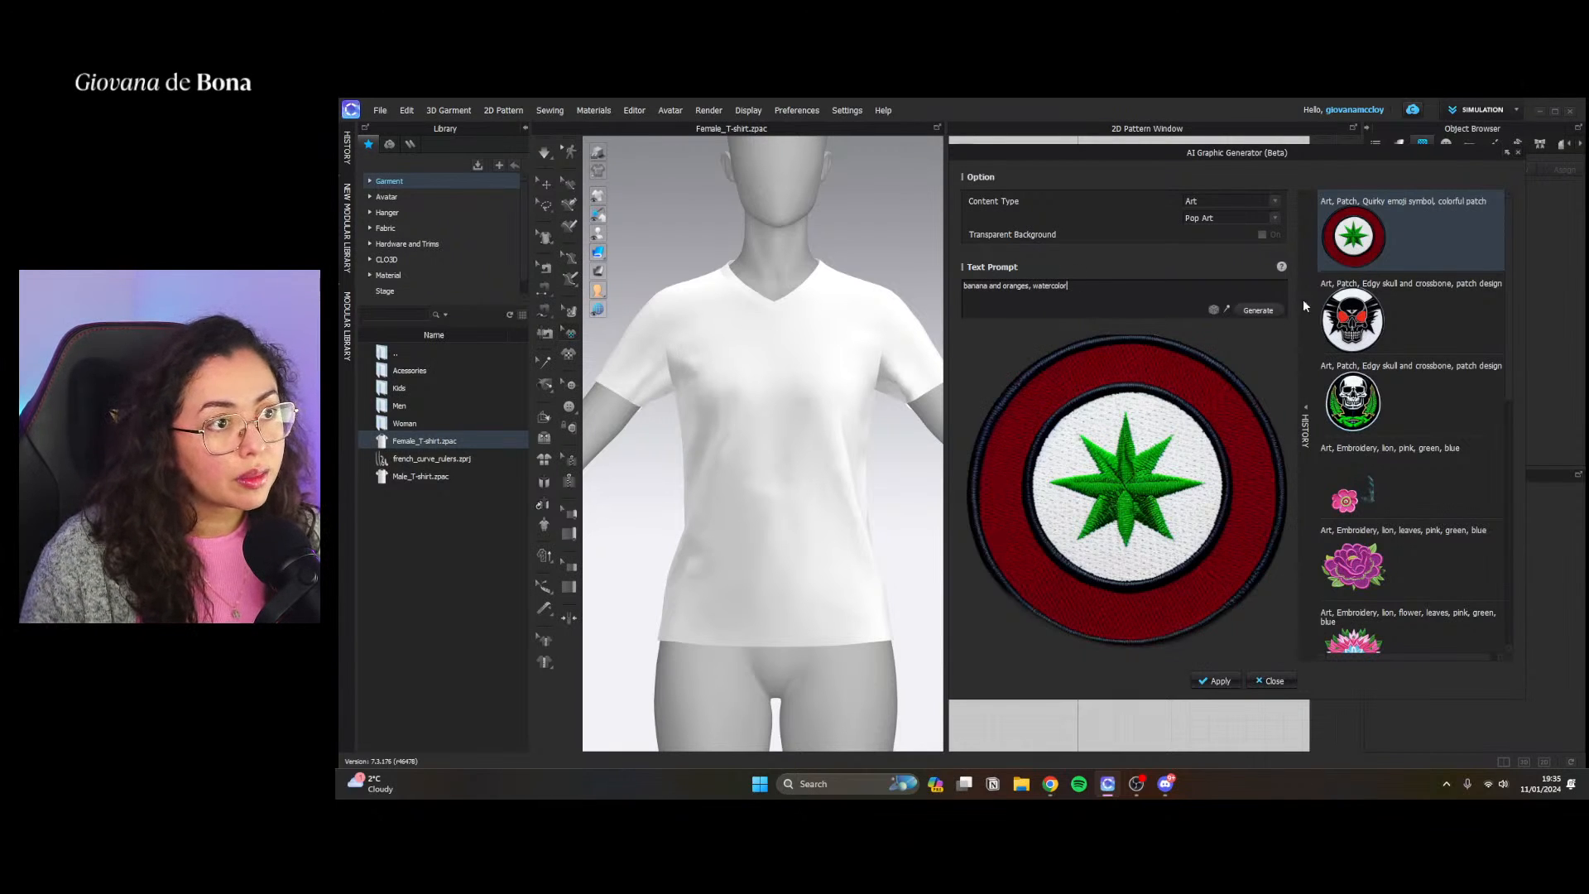
left_click(1258, 310)
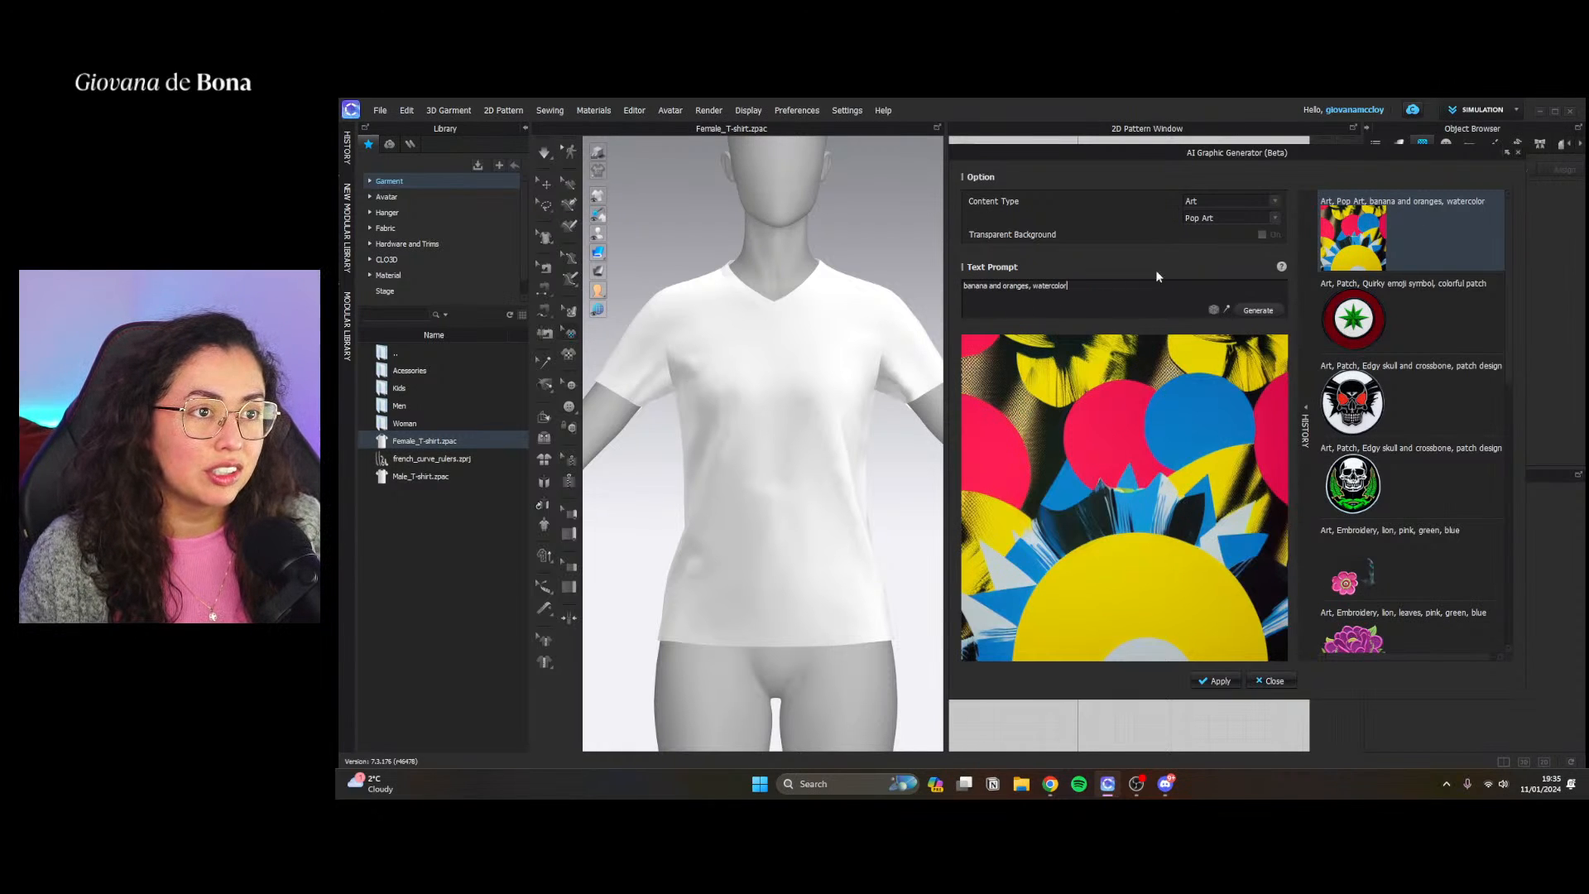
Change the Art style to Embroidery, turn on Transparent Background, and generate the graphic from the same prompt
left_click(1215, 218)
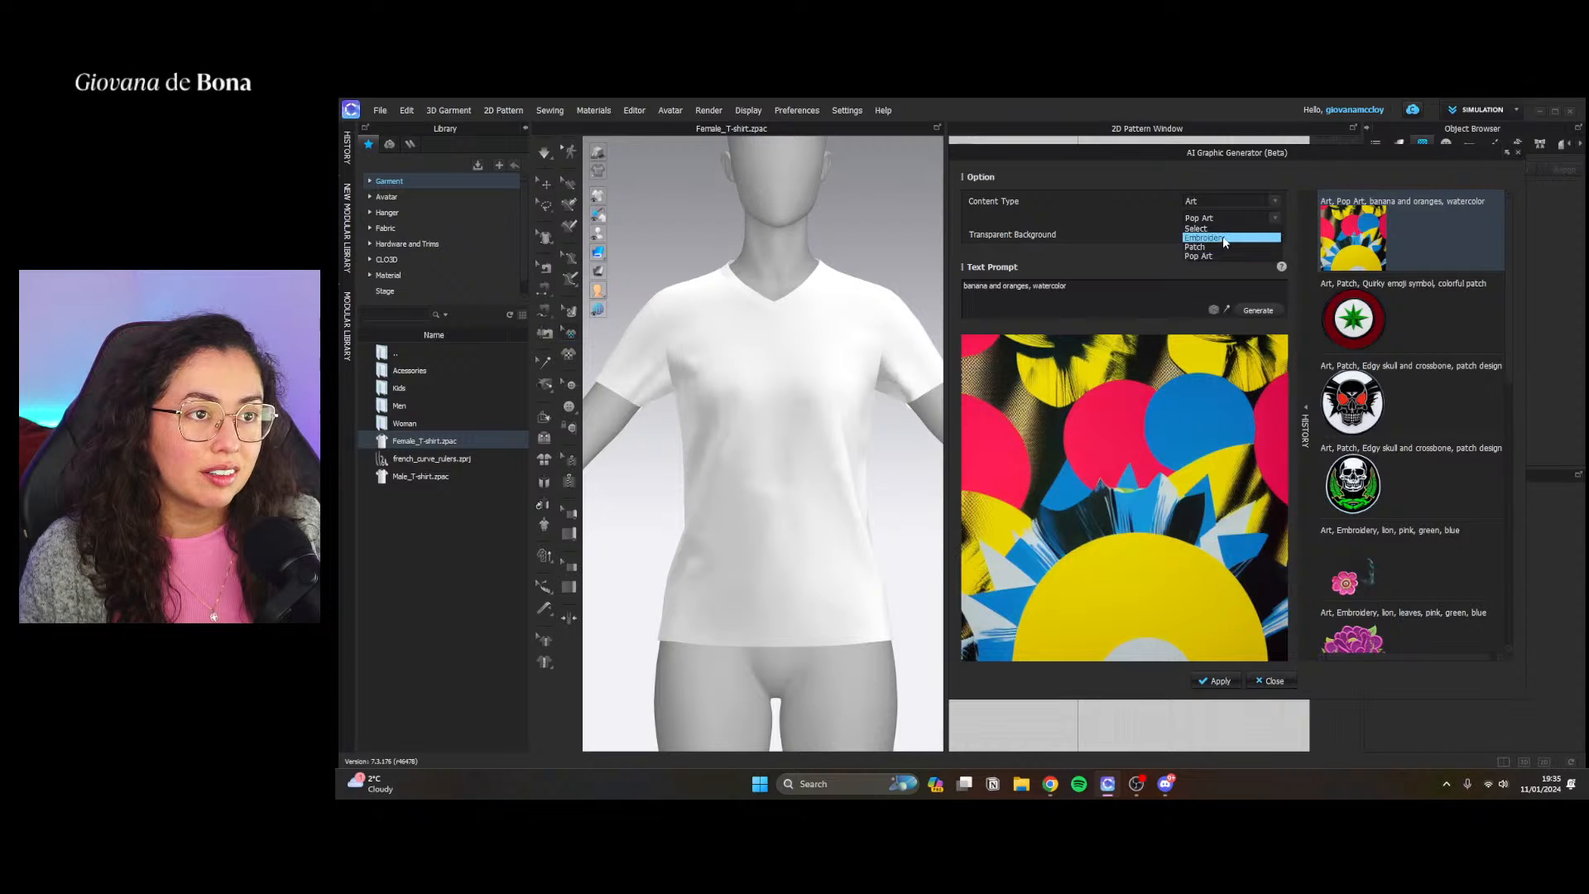
left_click(1205, 238)
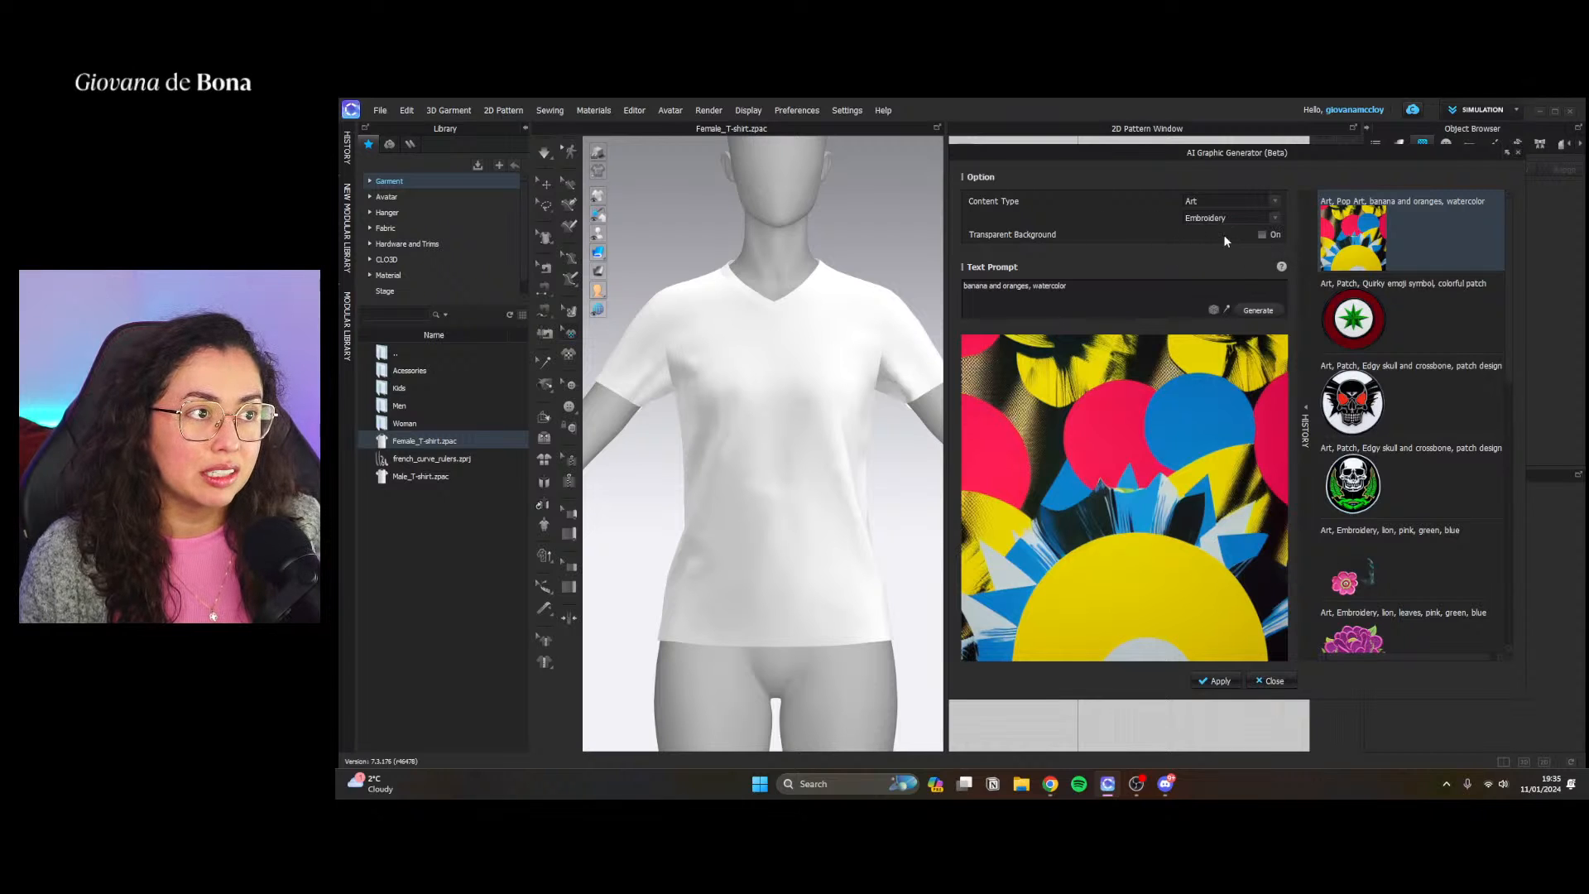
left_click(1263, 234)
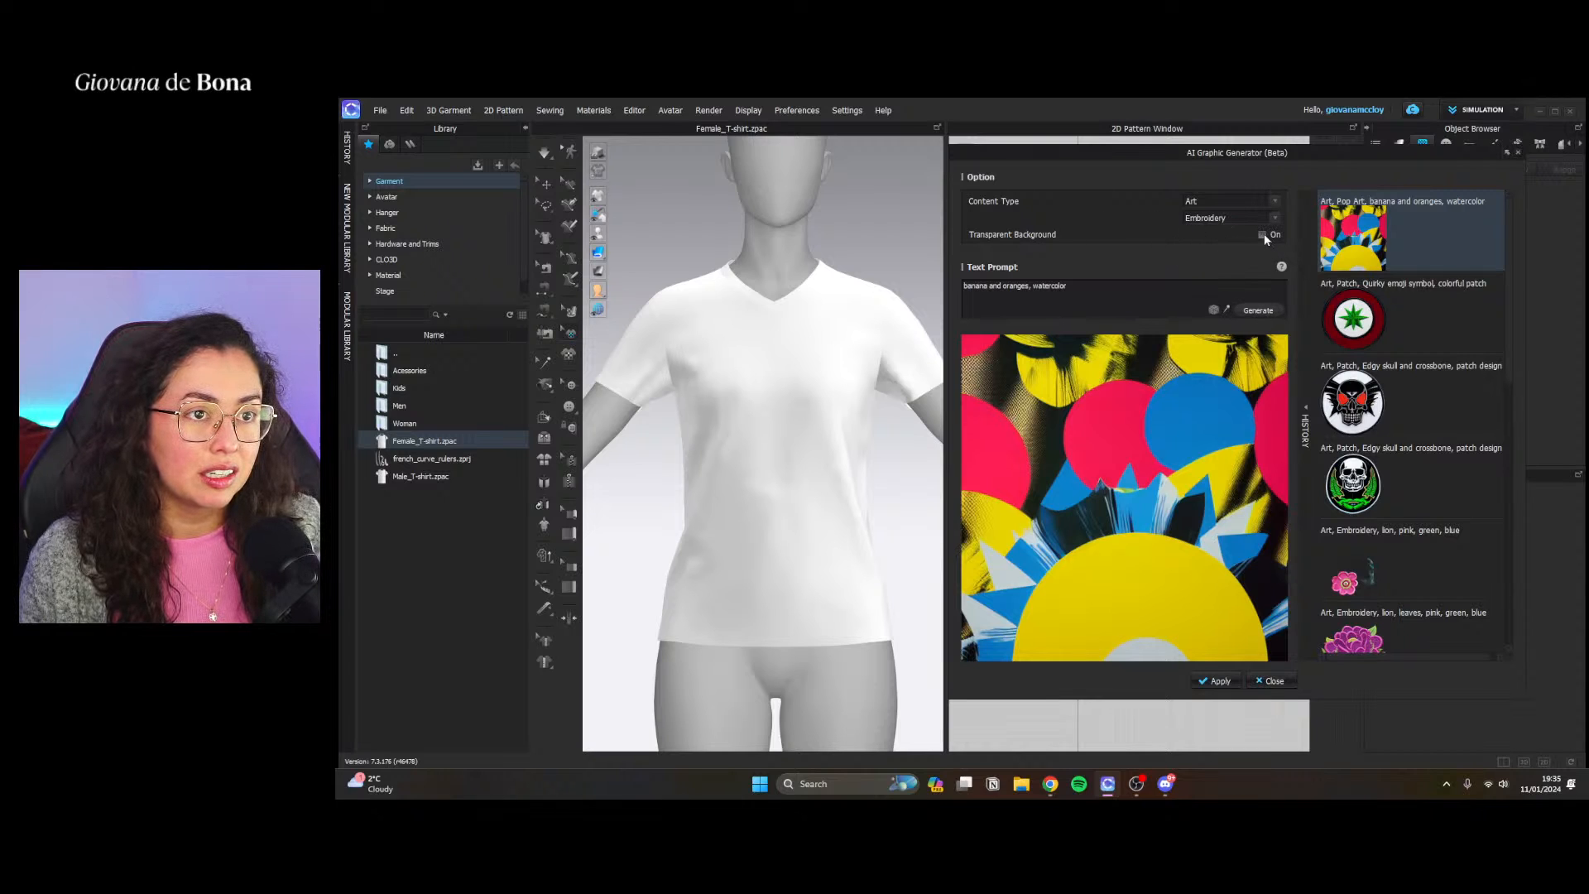
left_click(1256, 310)
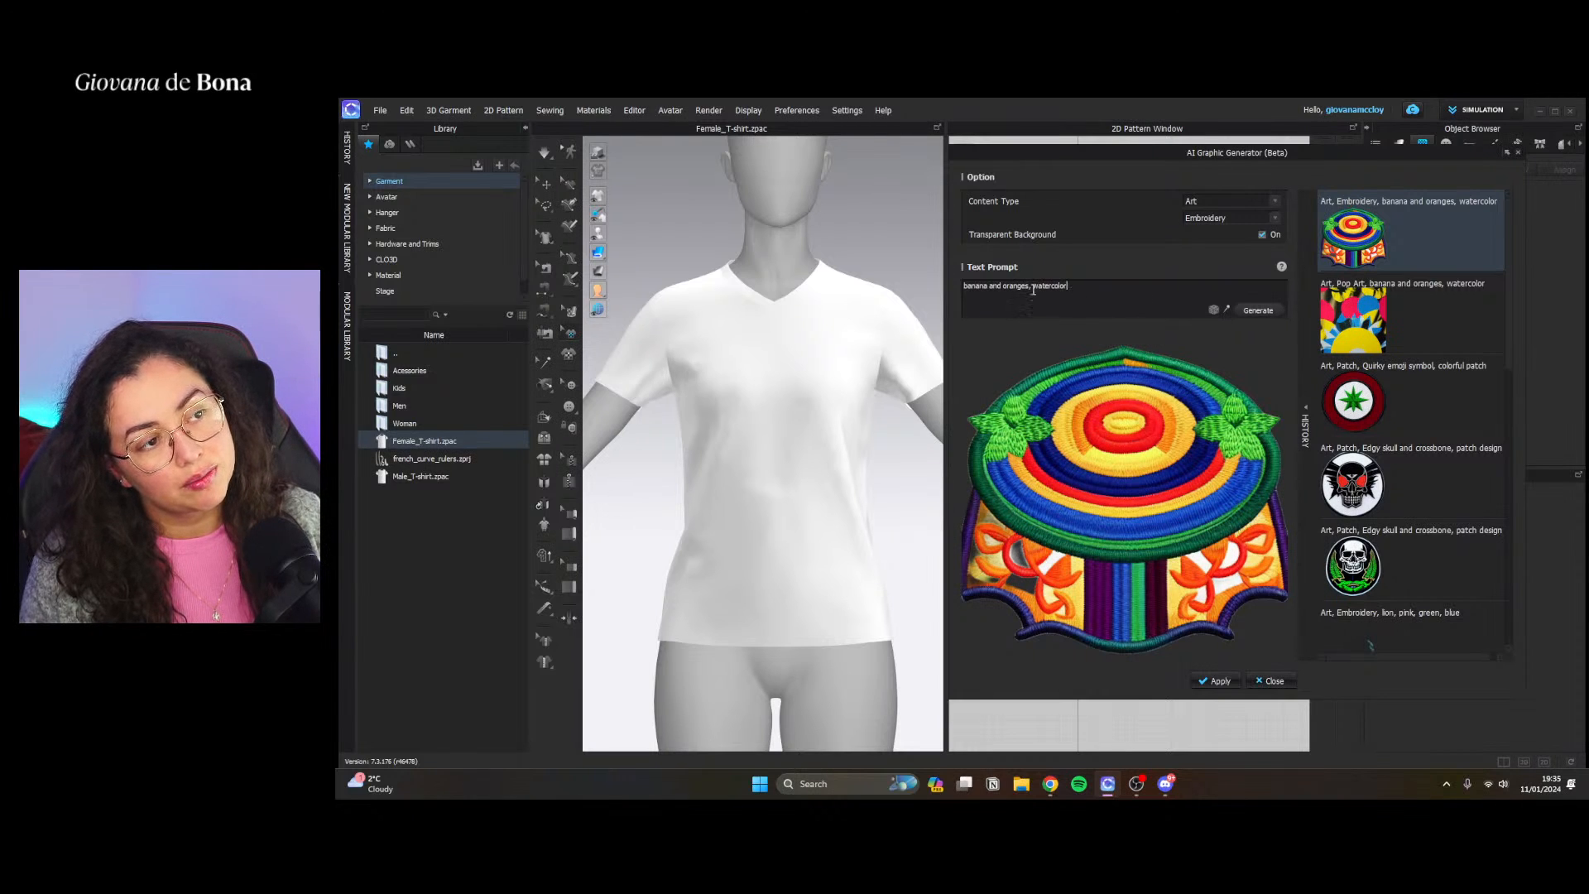
Shorten the text prompt to "banana and orange" and generate the embroidery graphic
left_click_drag(1032, 288, 1108, 288)
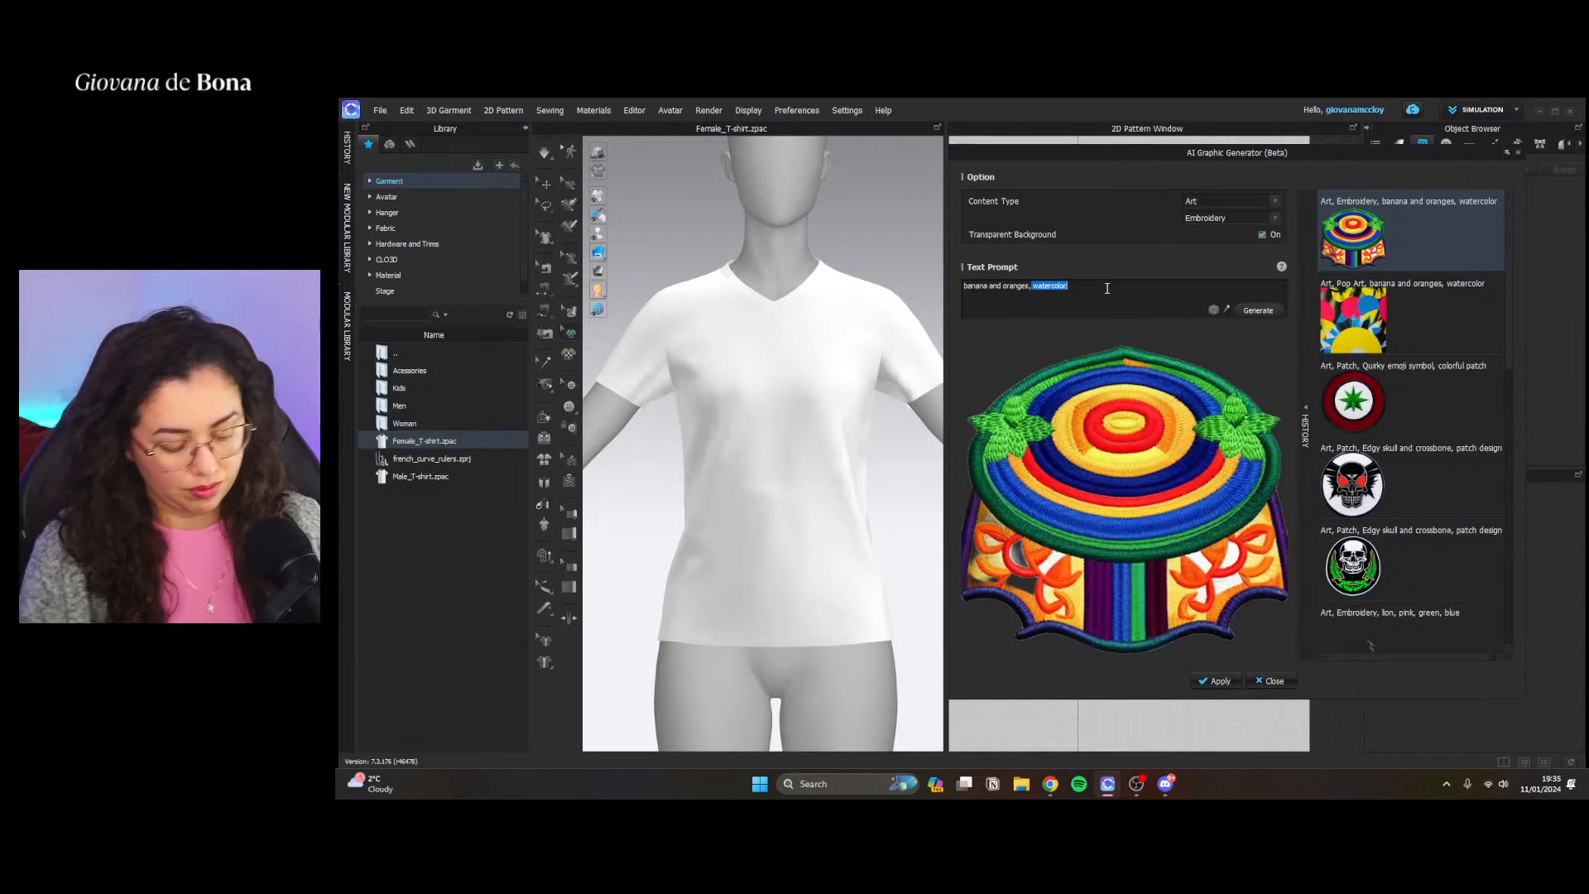
key("BackSpace")
key("BackSpace")
key("BackSpace")
key("BackSpace")
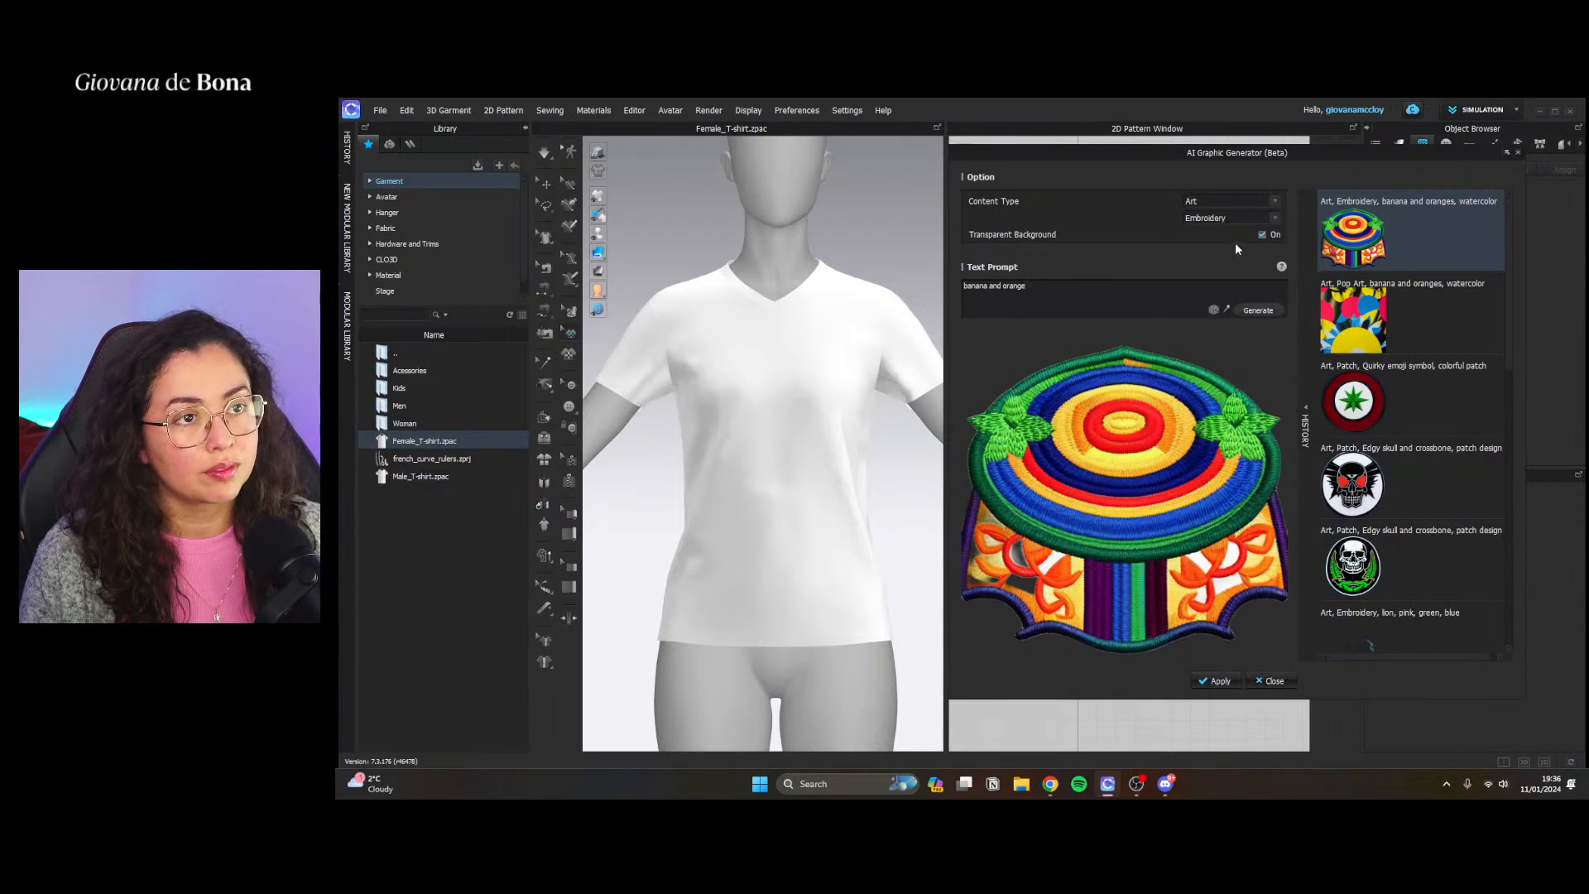
left_click(1259, 311)
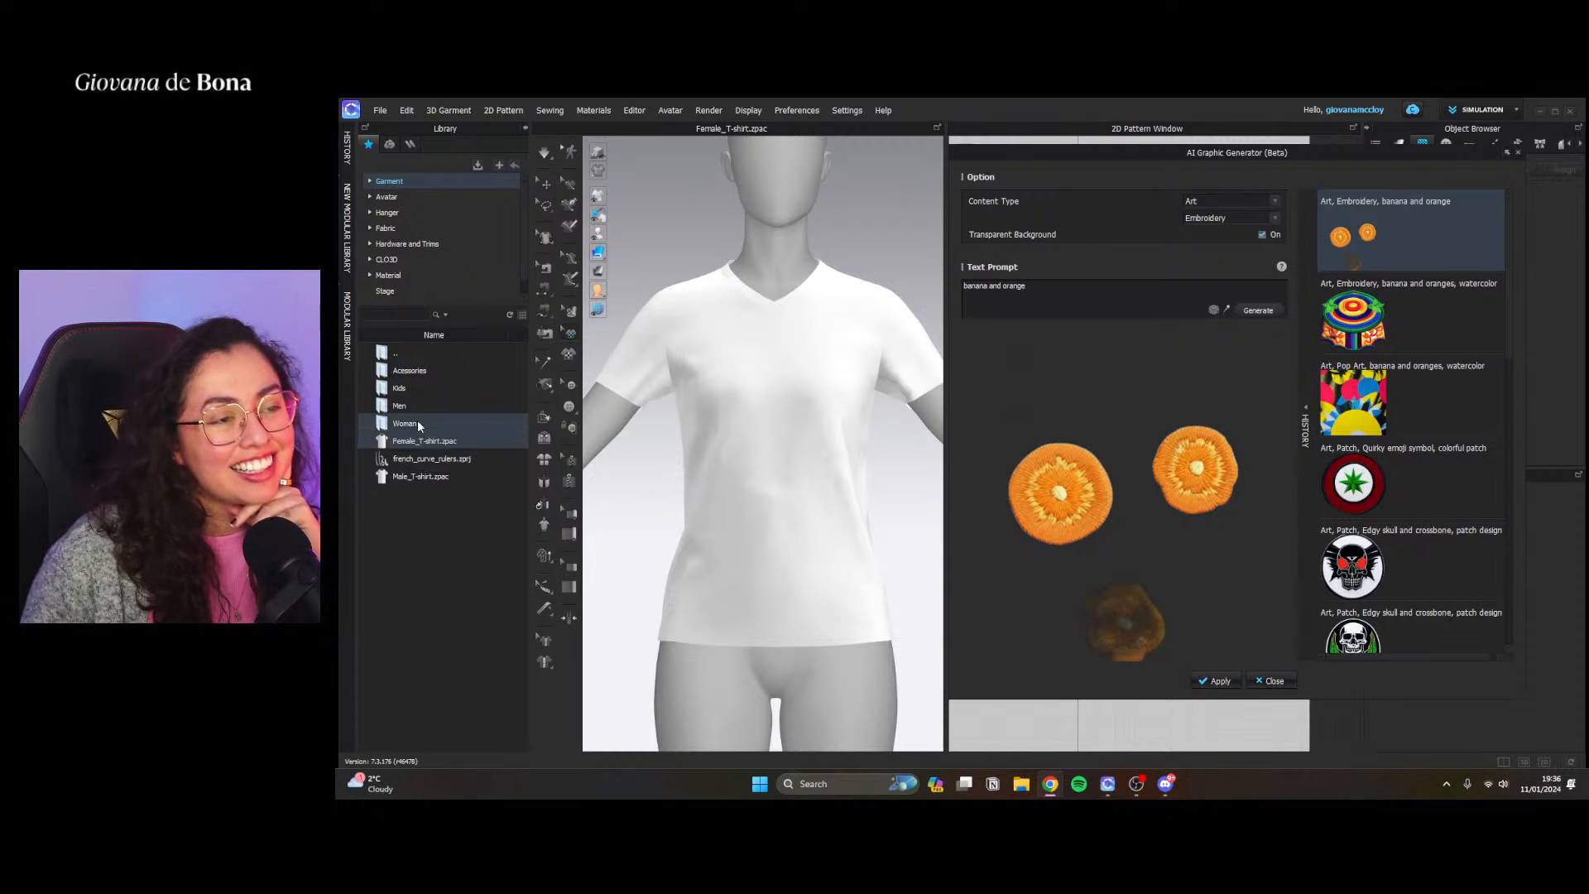
Compare the flower embroideries in the history, apply the "flower, leaves, pink, green" graphic, and close the generator
scroll(1391, 464, "down", 5)
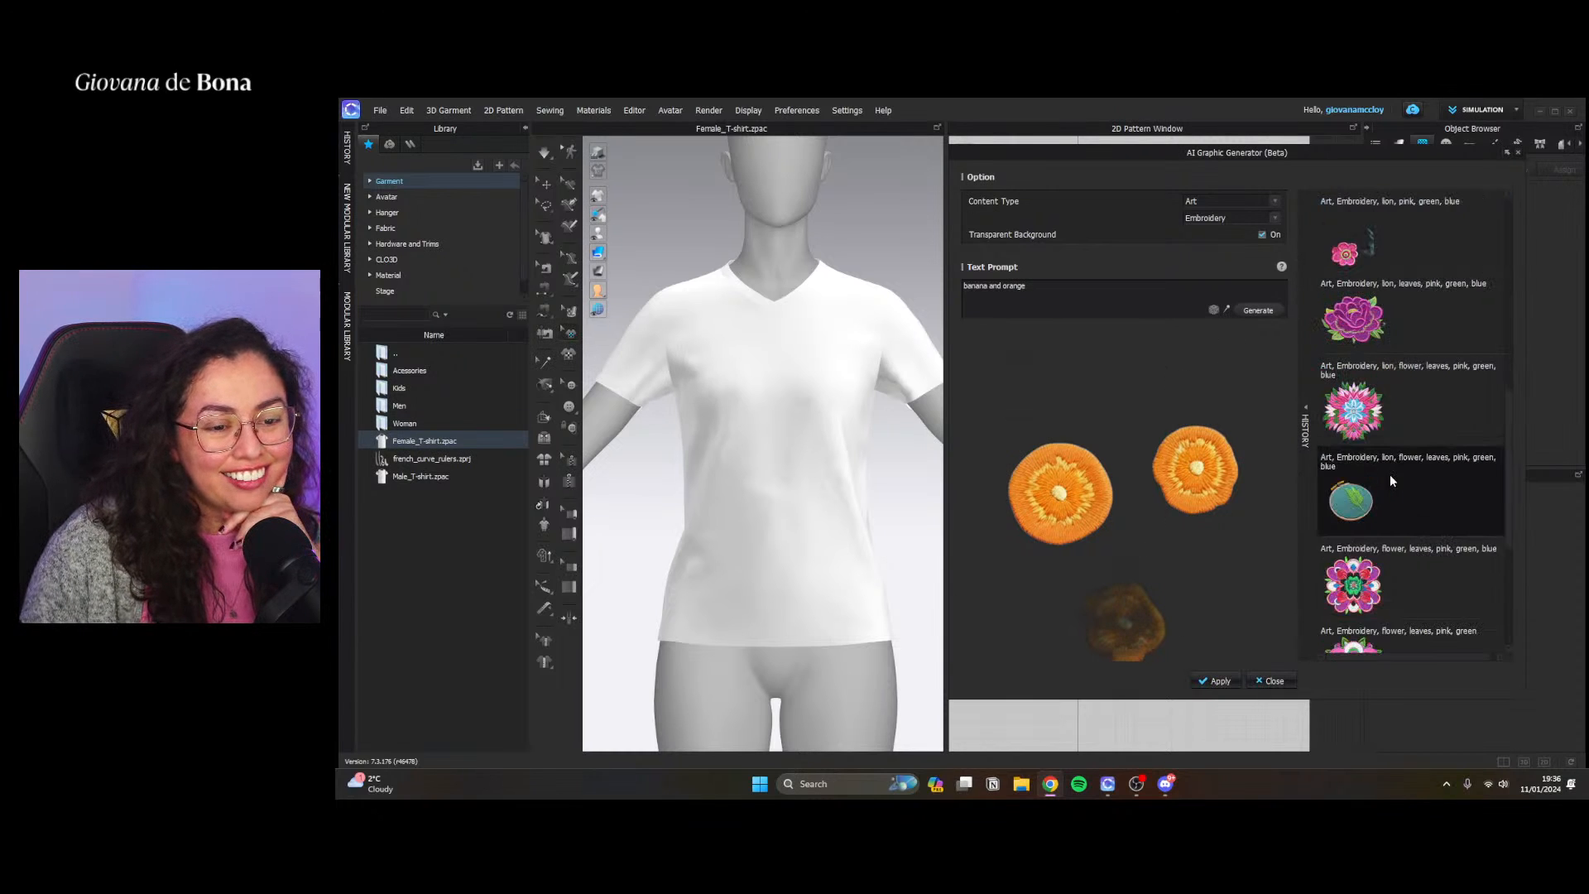
left_click(1388, 414)
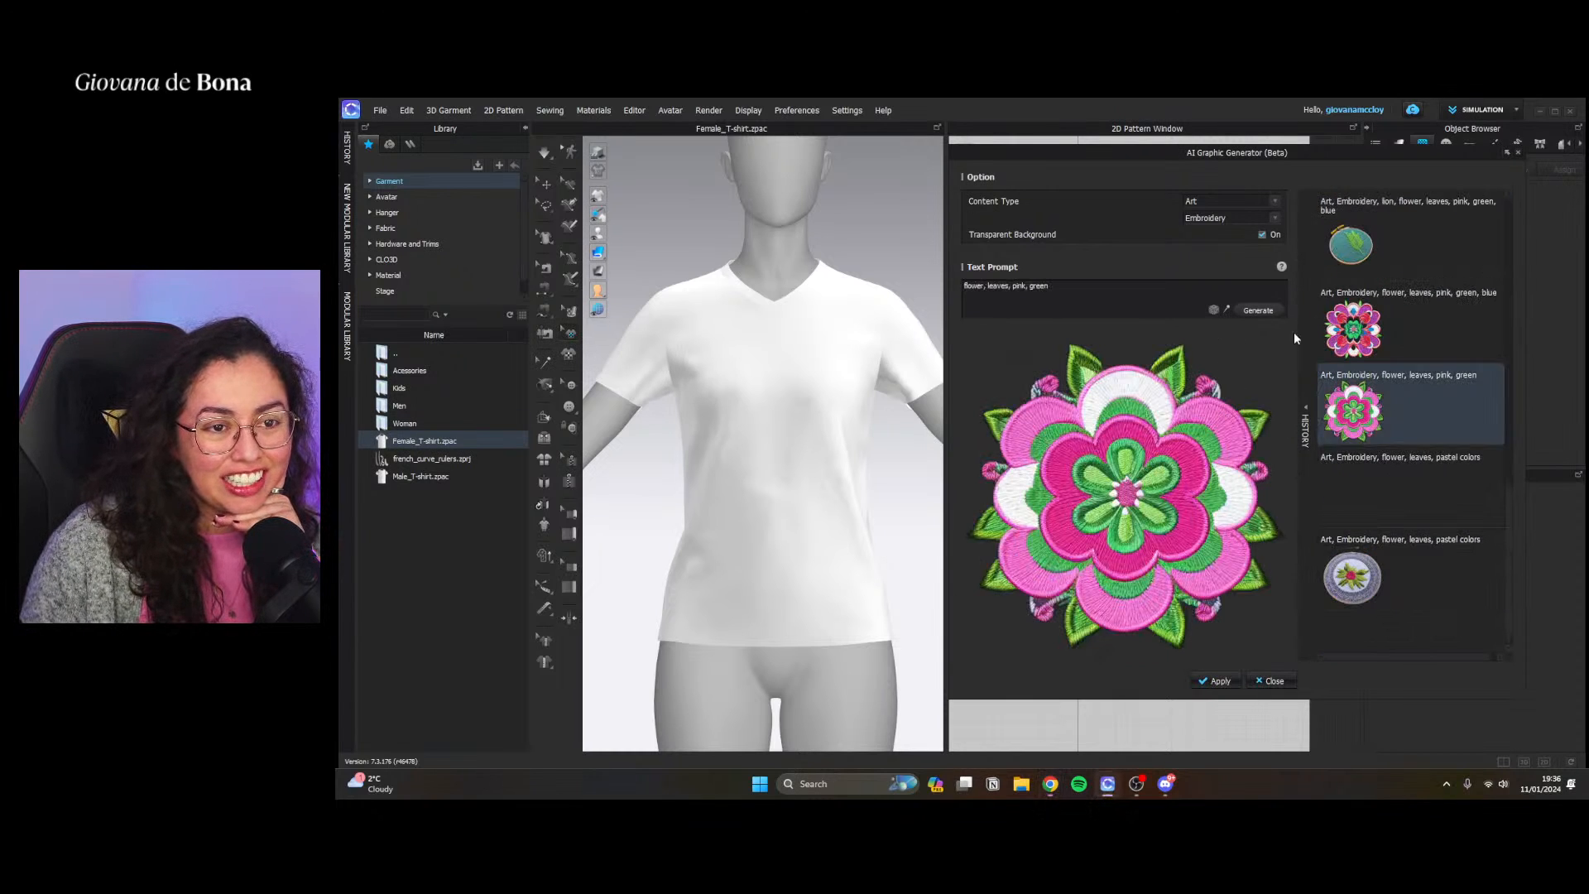
left_click(1361, 338)
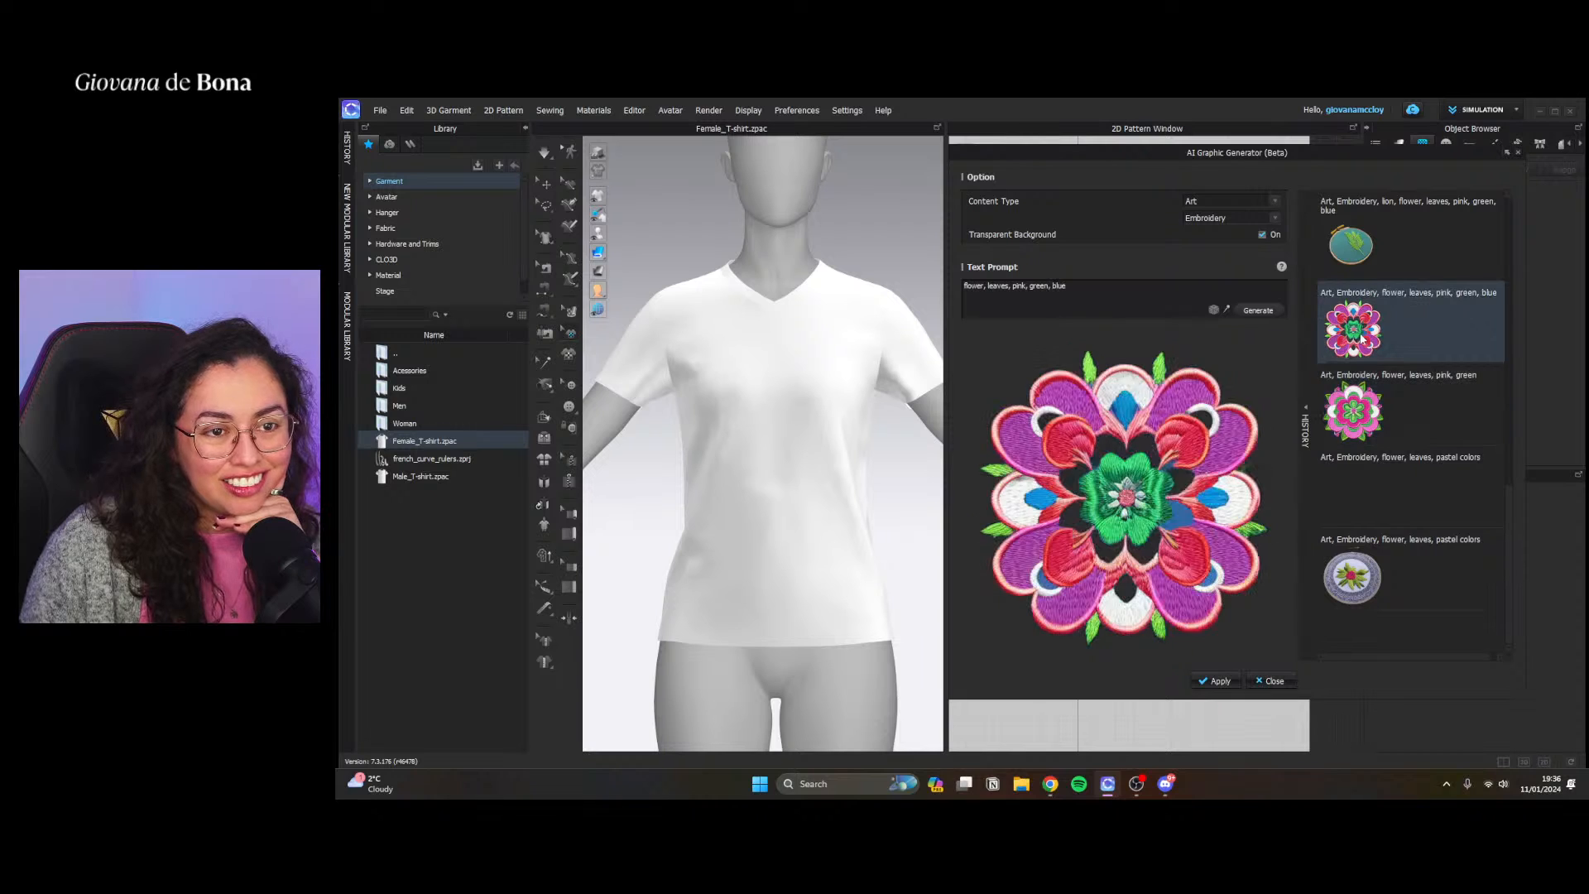
left_click(1349, 414)
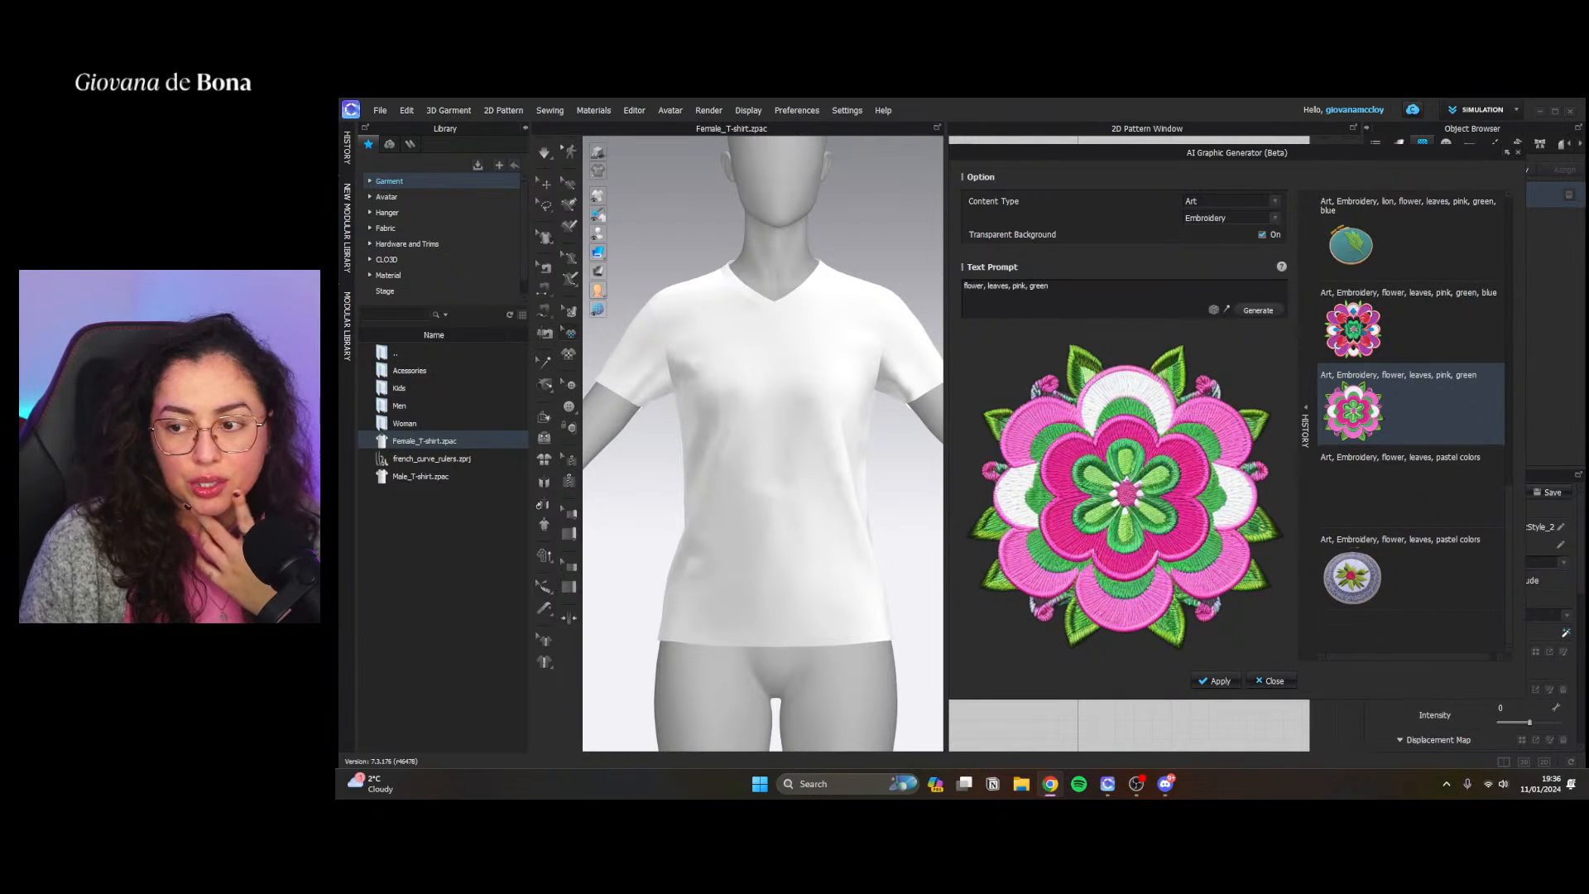
left_click(1264, 680)
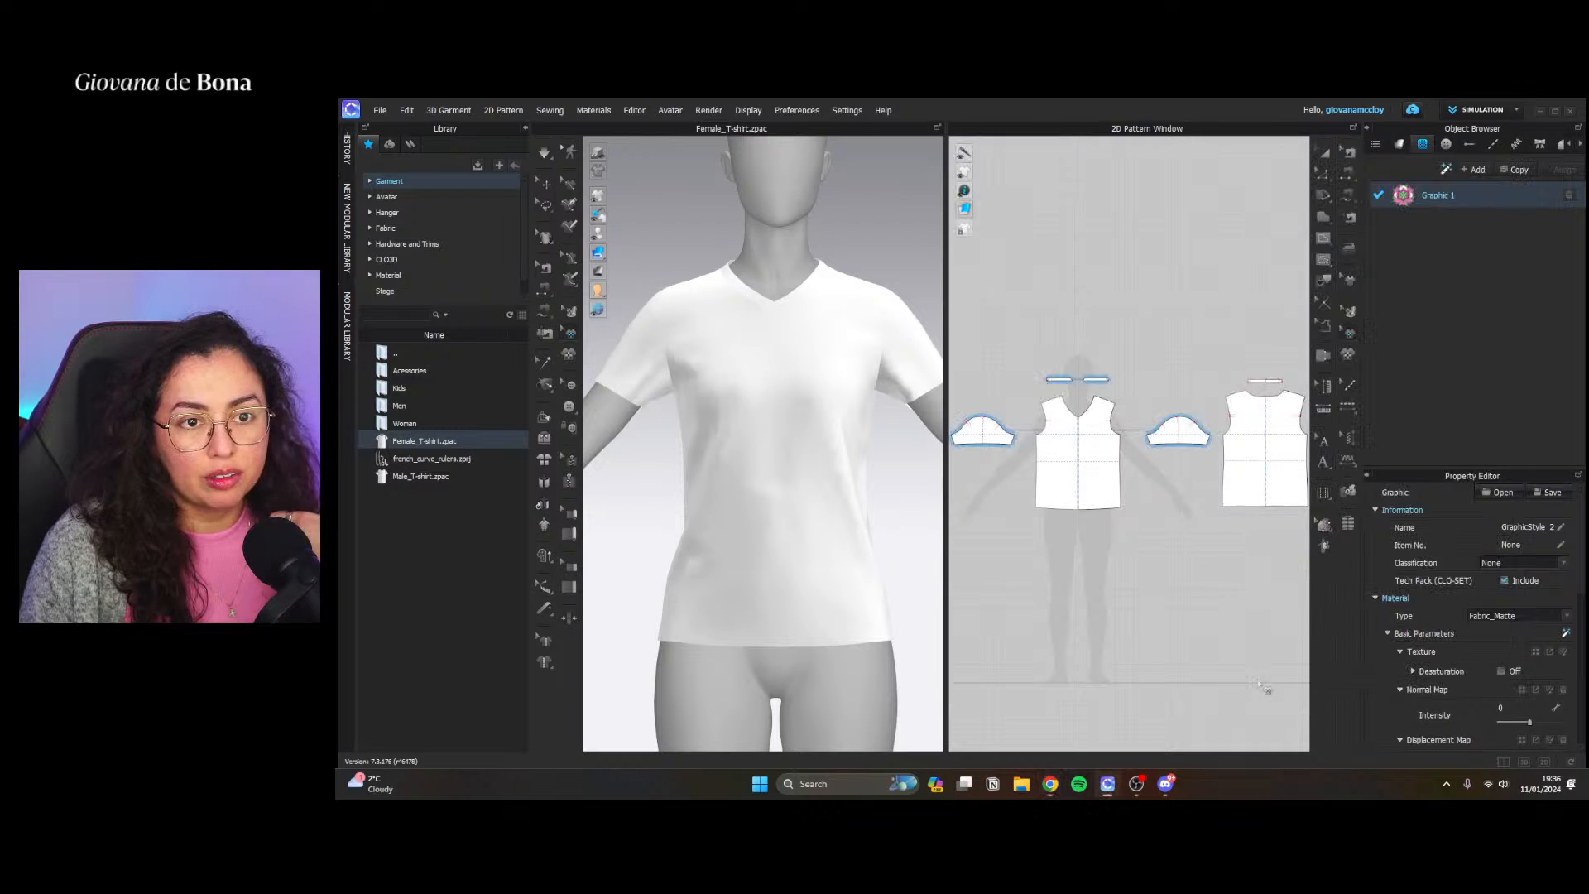
Place the generated flower graphic on the front T-shirt pattern at the wearer's left chest
left_click(1239, 281)
scroll(1047, 431, "up", 7)
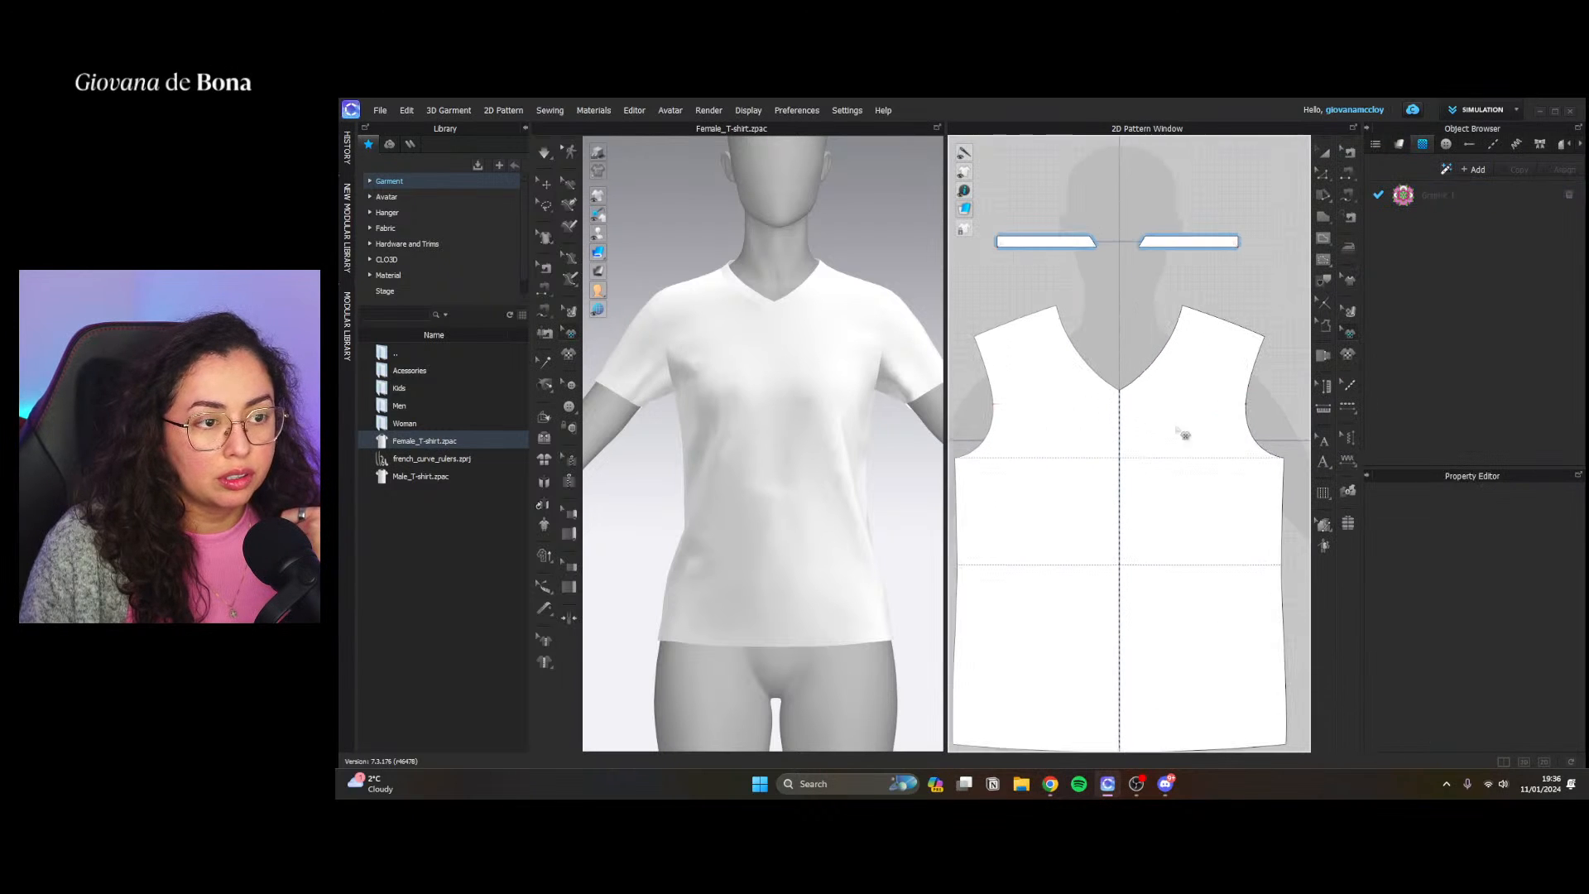
left_click(1413, 201)
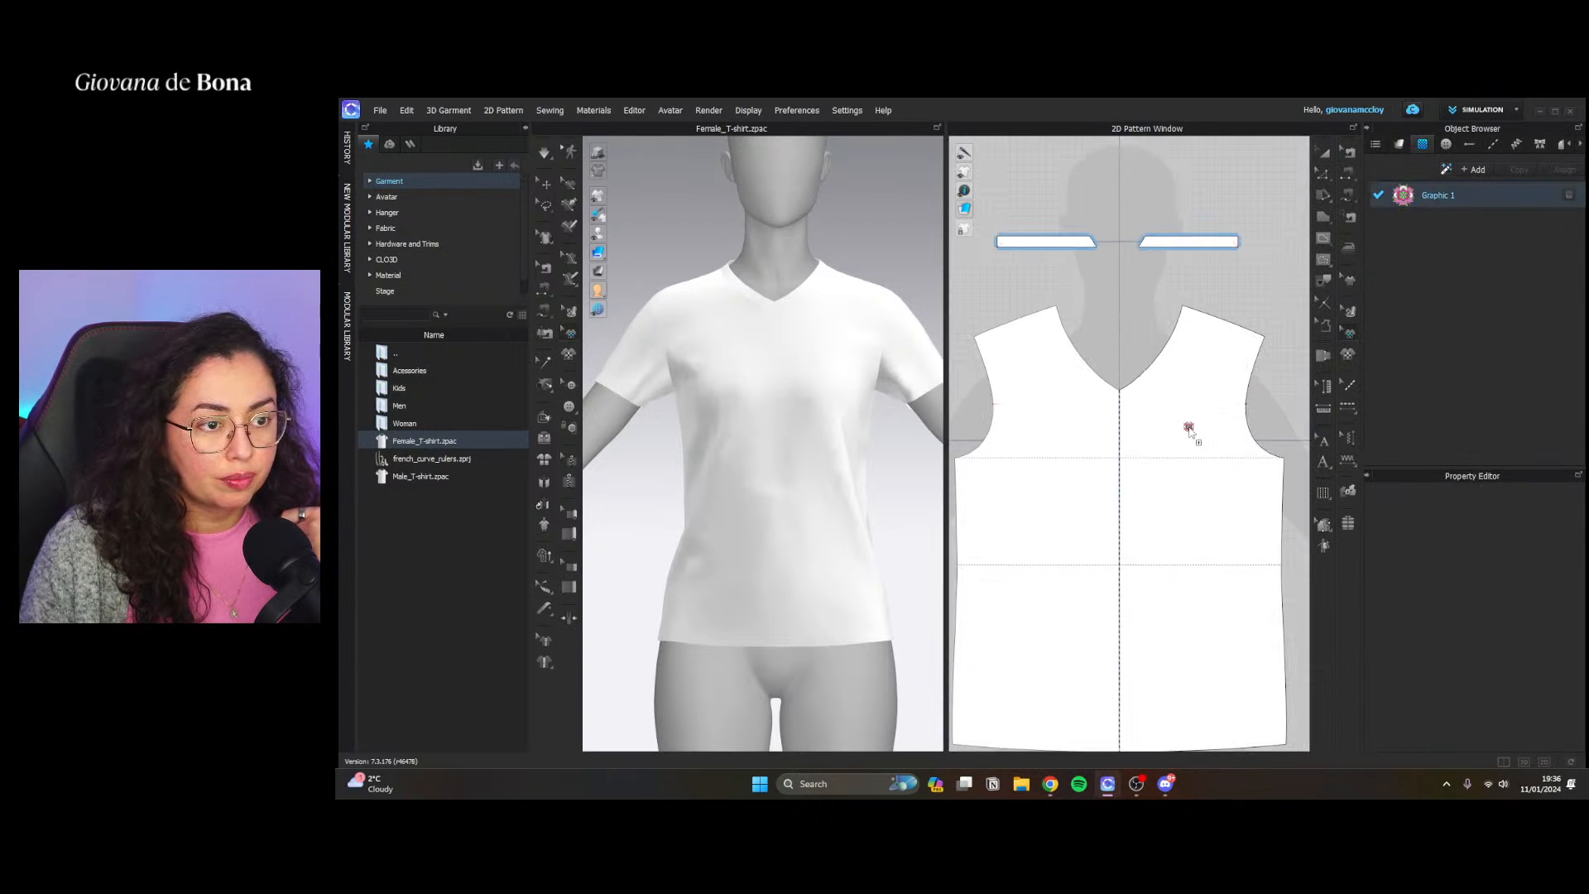
left_click_drag(1395, 233, 1398, 213)
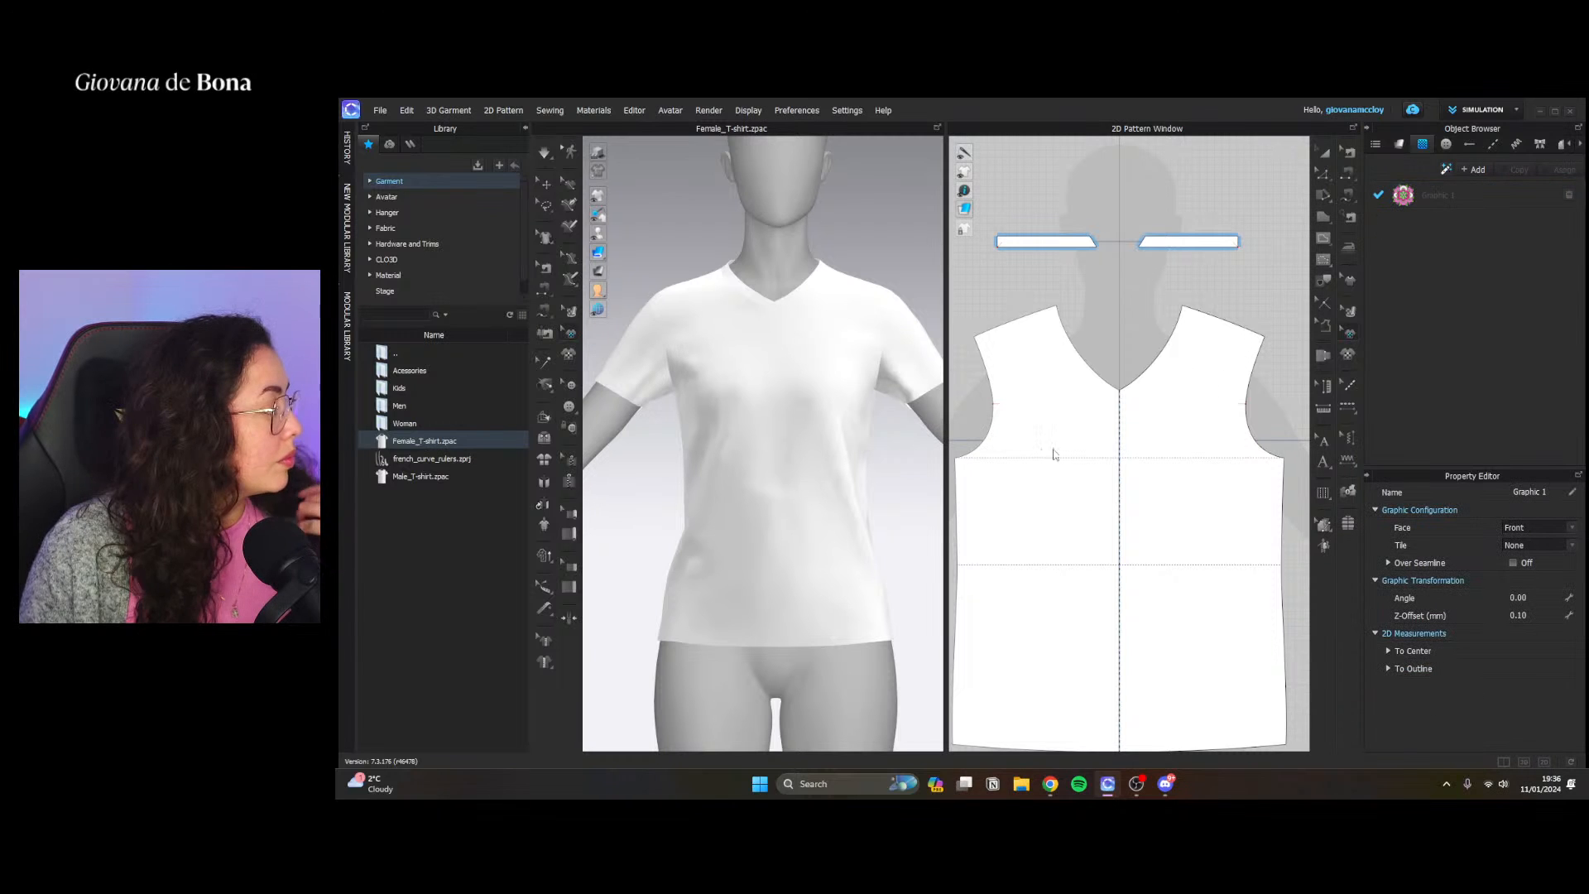
left_click(1189, 413)
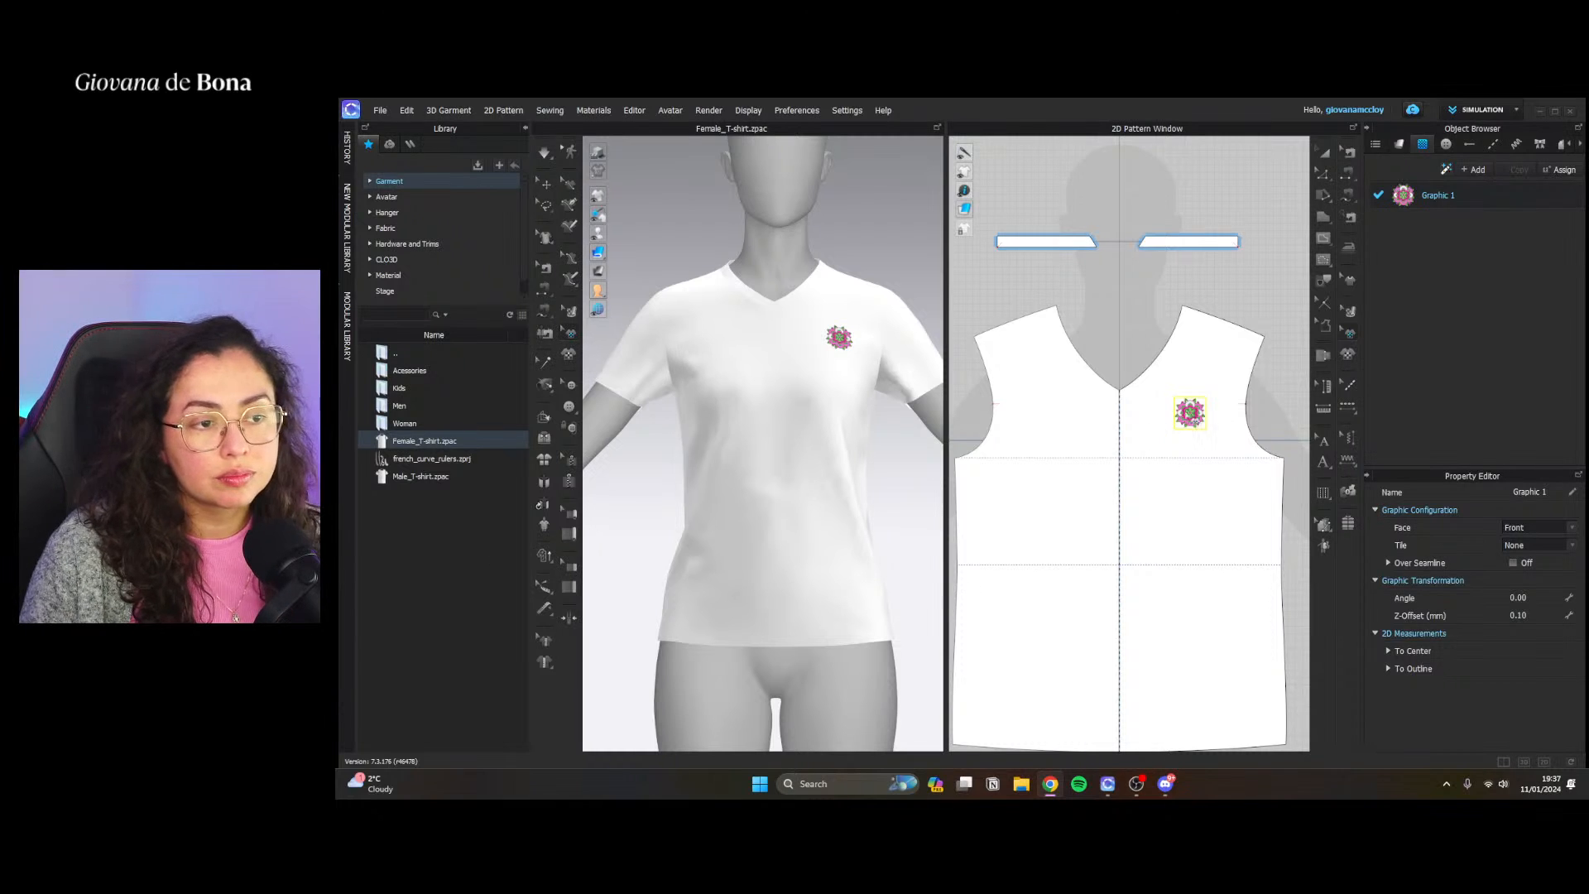
Enlarge the flower graphic and centre it on the chest of the front pattern, below the V-neck
left_click(1192, 414)
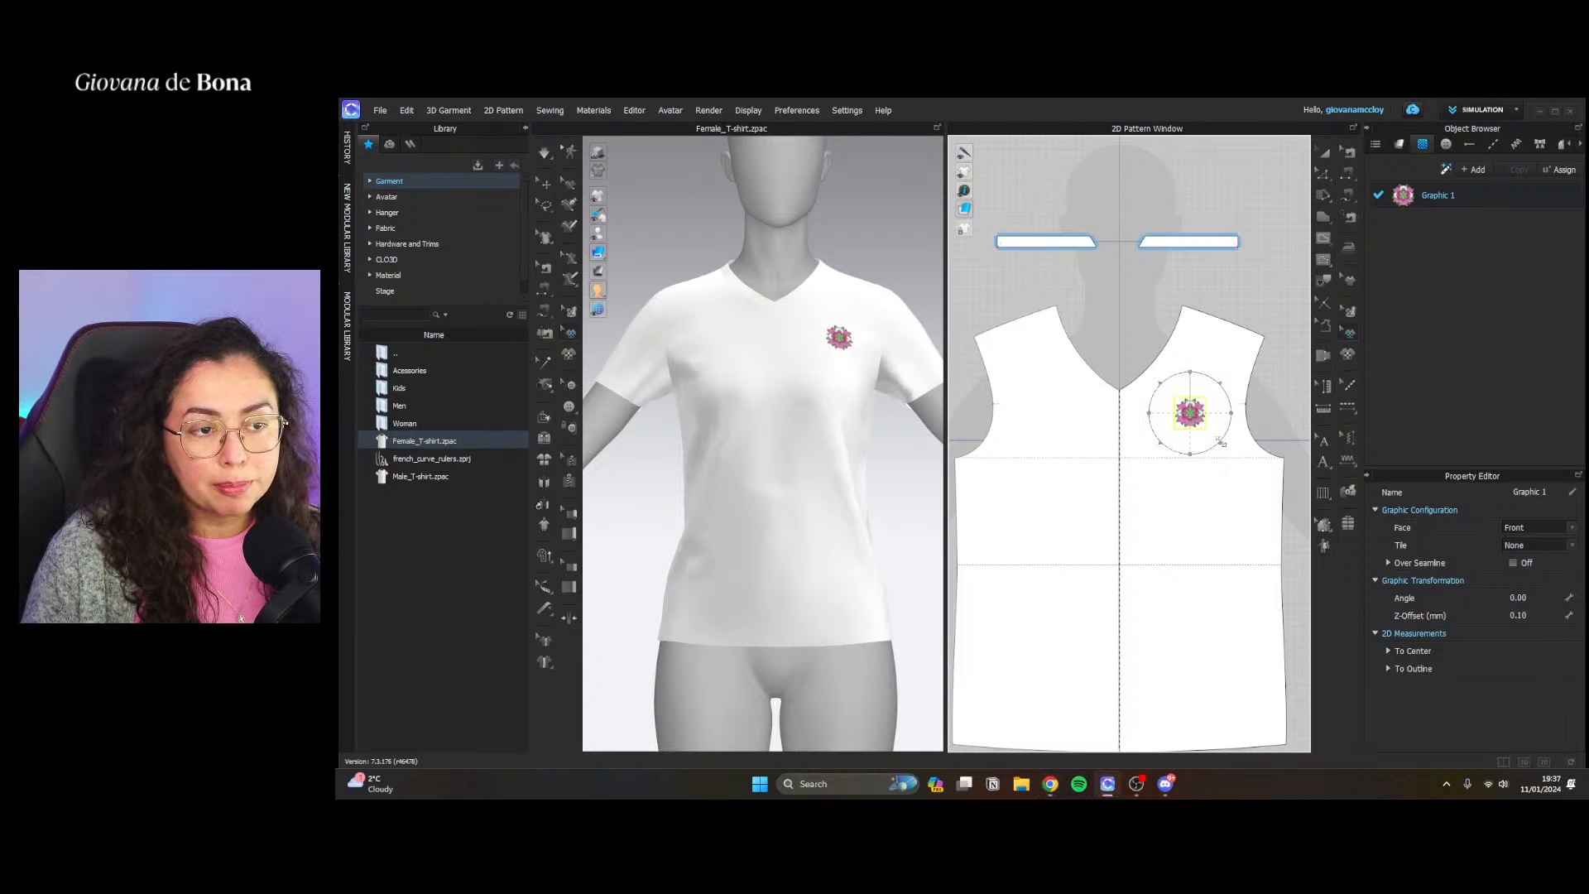
left_click_drag(1220, 441, 1266, 485)
left_click_drag(1199, 408, 1204, 551)
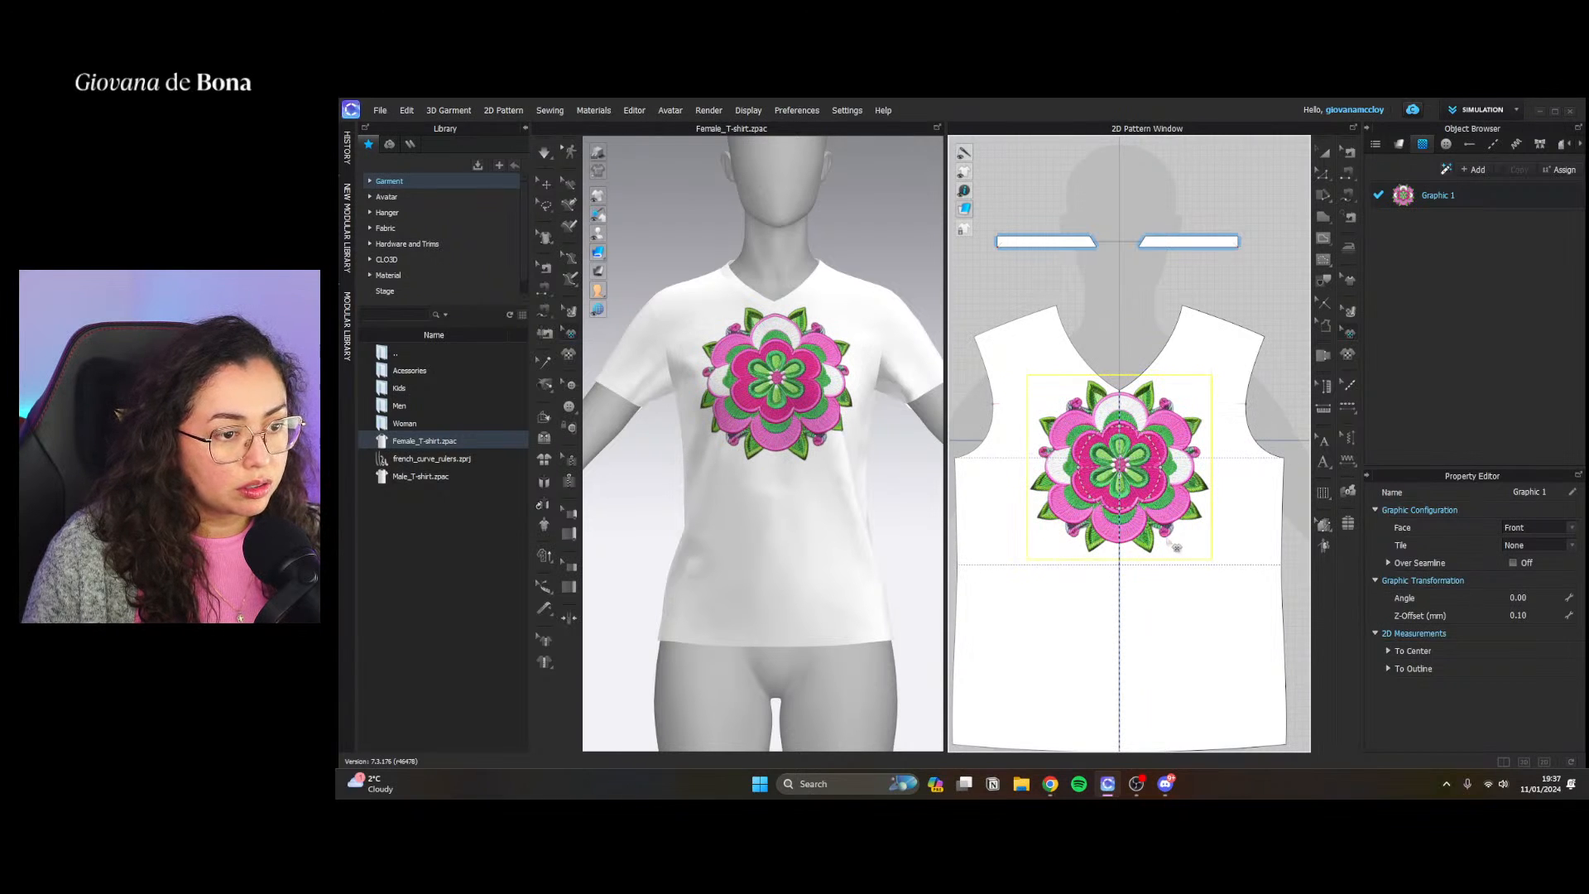
left_click_drag(1149, 497, 1139, 487)
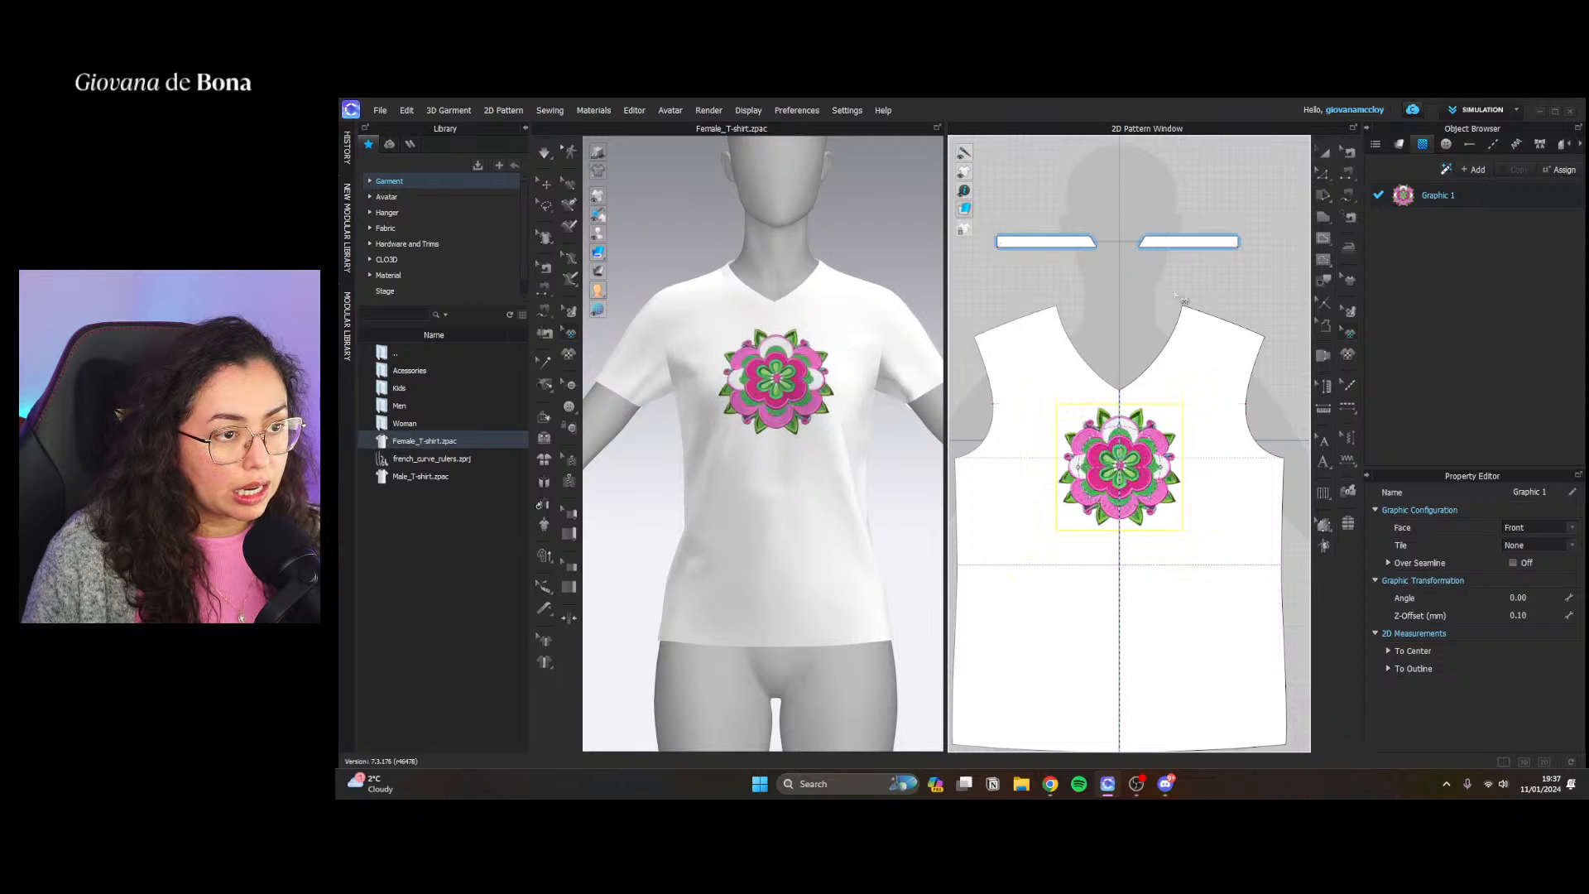
Examine the flower graphic's material properties, including its texture, normal map and displacement map
left_click(1432, 194)
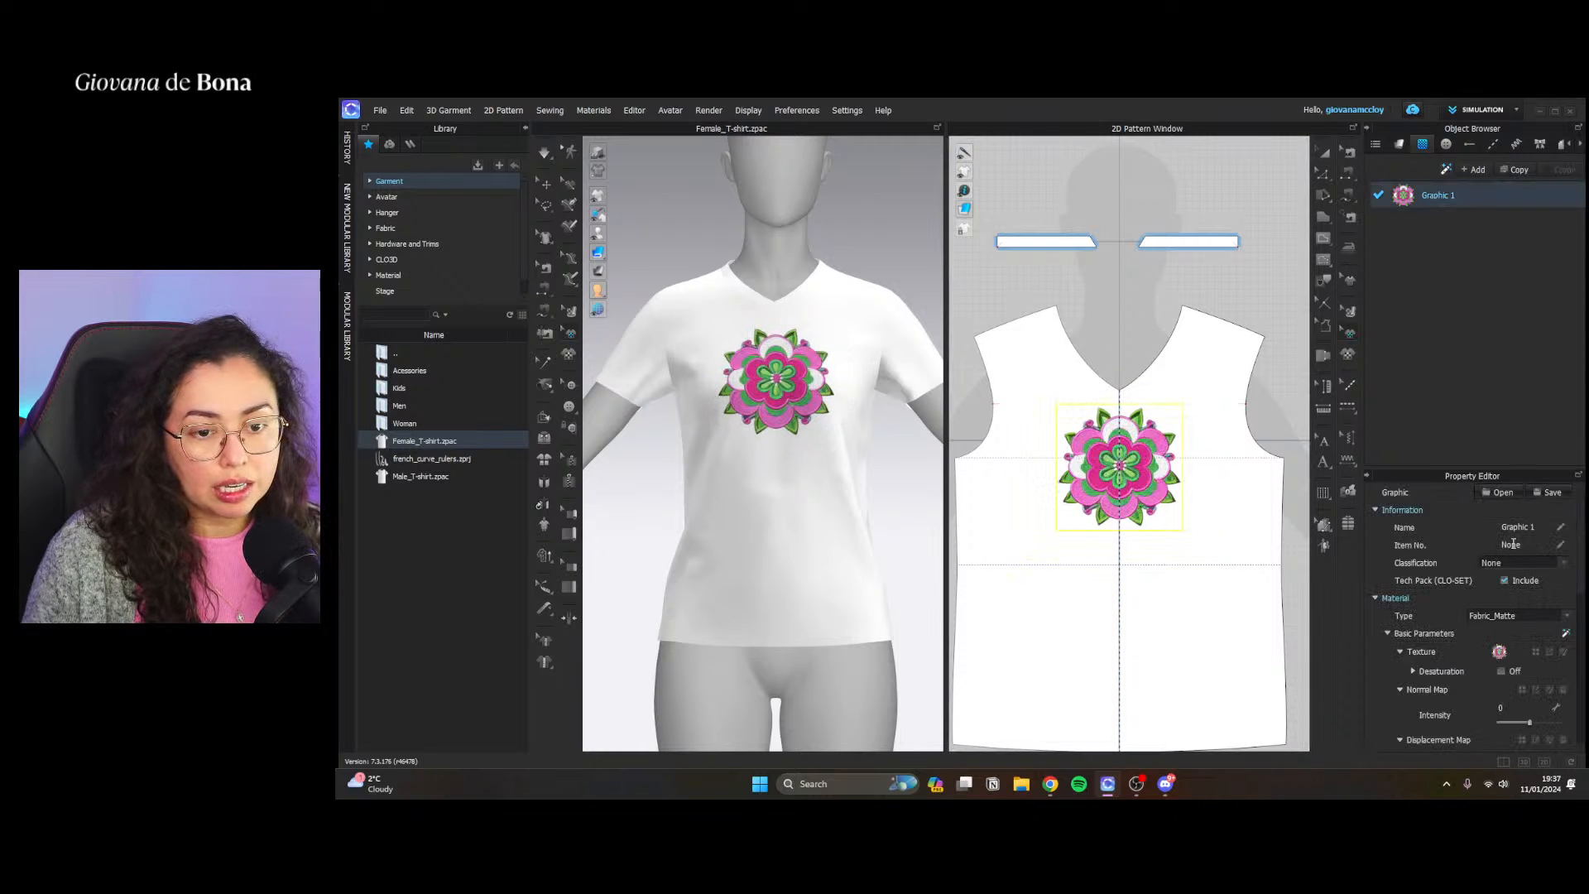
scroll(1458, 598, "down", 2)
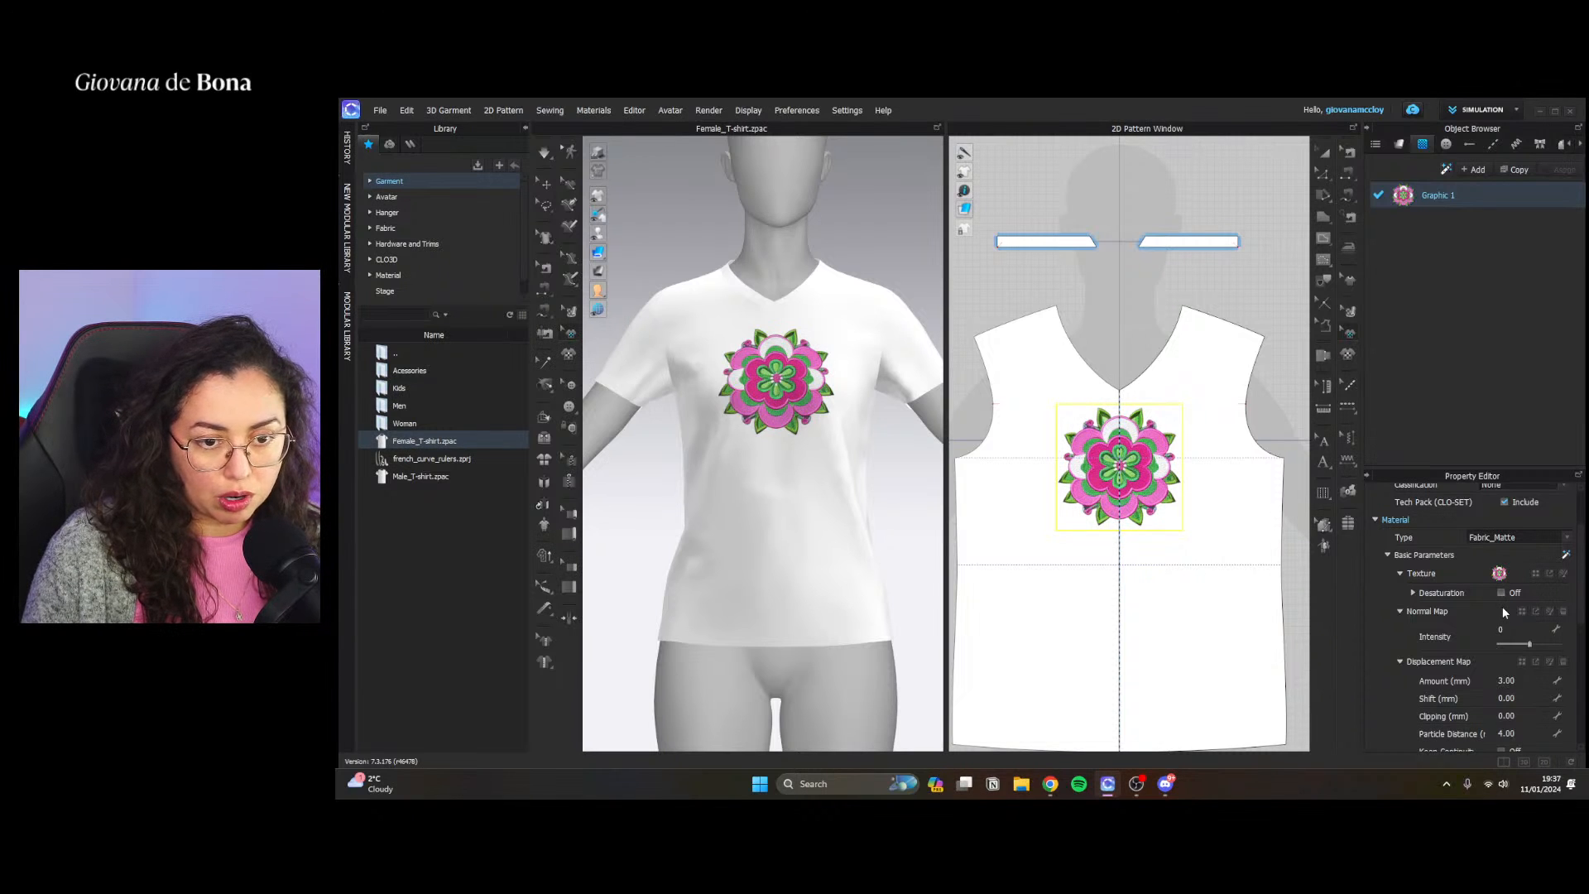
left_click(1160, 480)
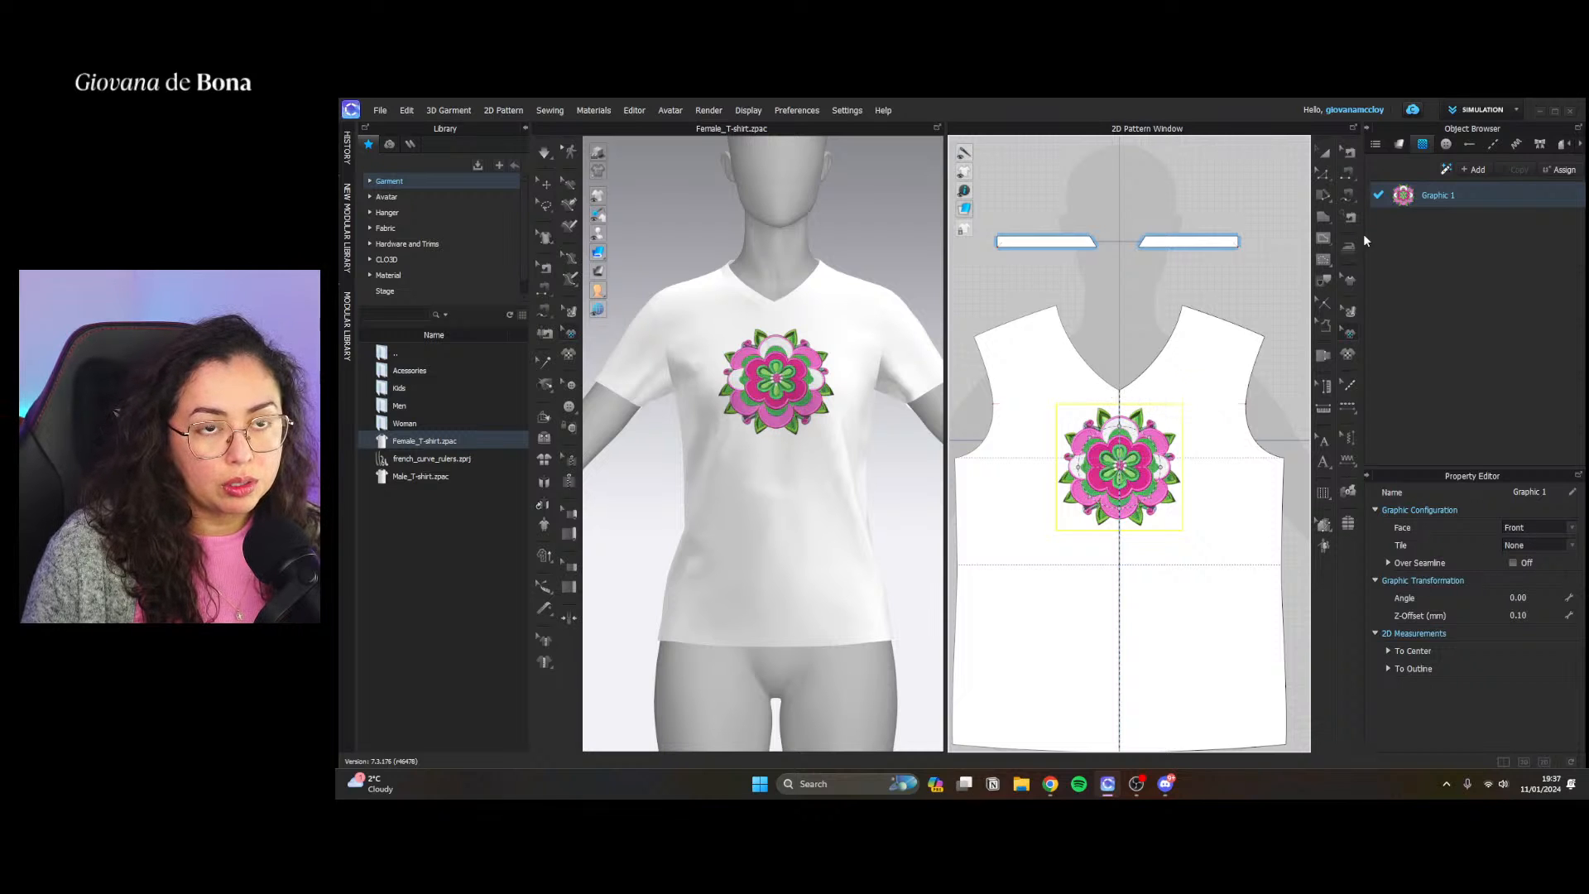
left_click(1405, 204)
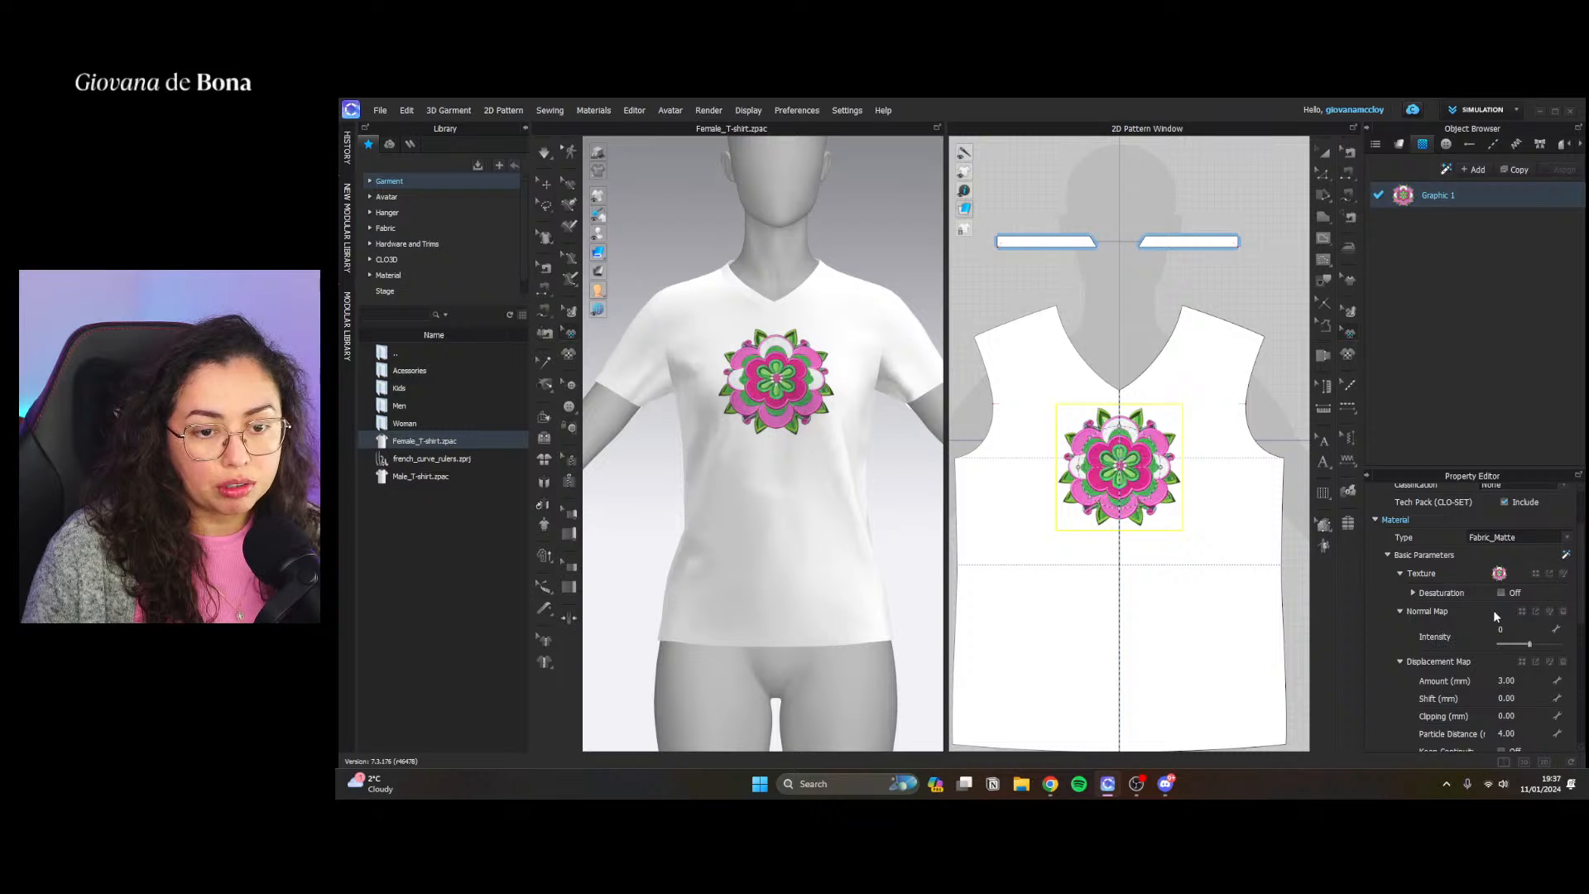
scroll(1470, 654, "down", 1)
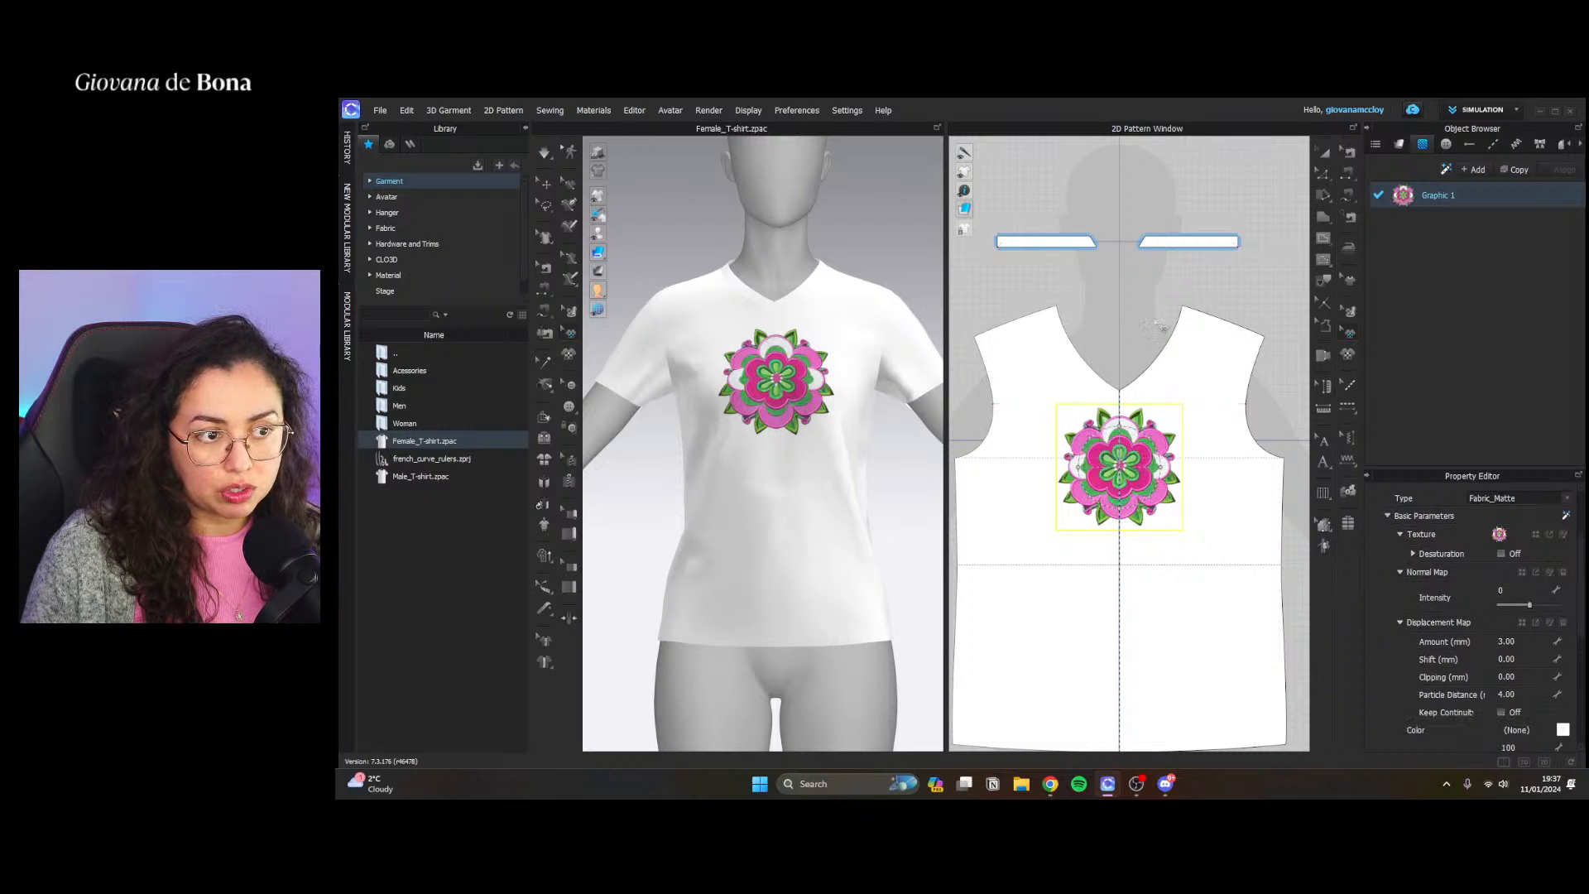
Inspect the flower embroidery's stitch detail up close on the 3D T-shirt
left_click(1159, 323)
scroll(750, 363, "up", 3)
scroll(750, 363, "up", 5)
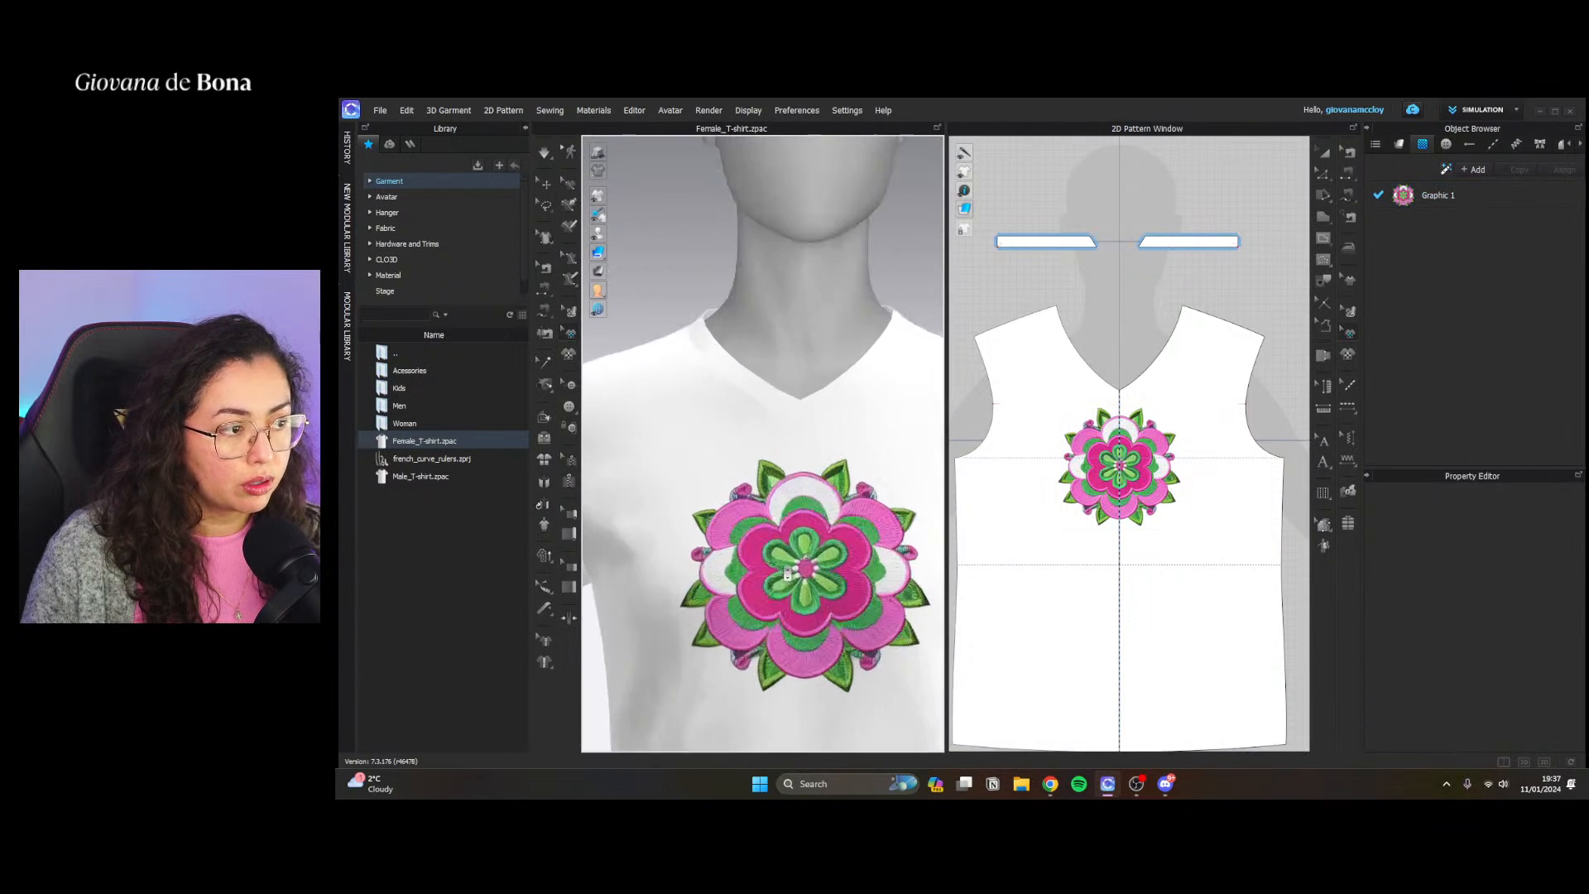
scroll(773, 305, "down", 5)
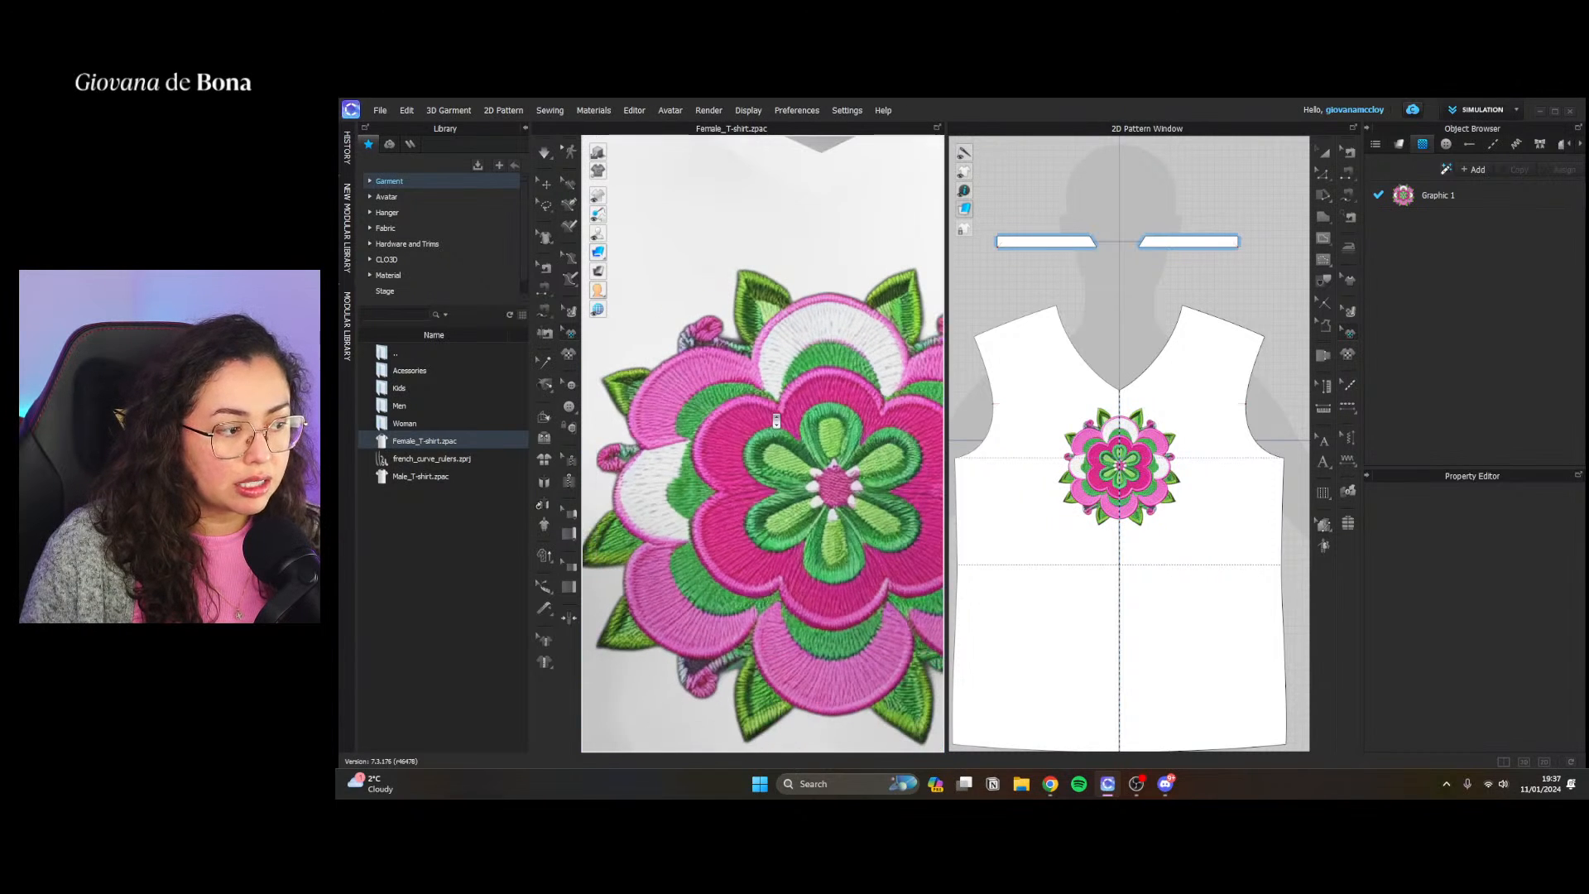
right_click_drag(759, 481, 819, 442)
scroll(771, 482, "down", 5)
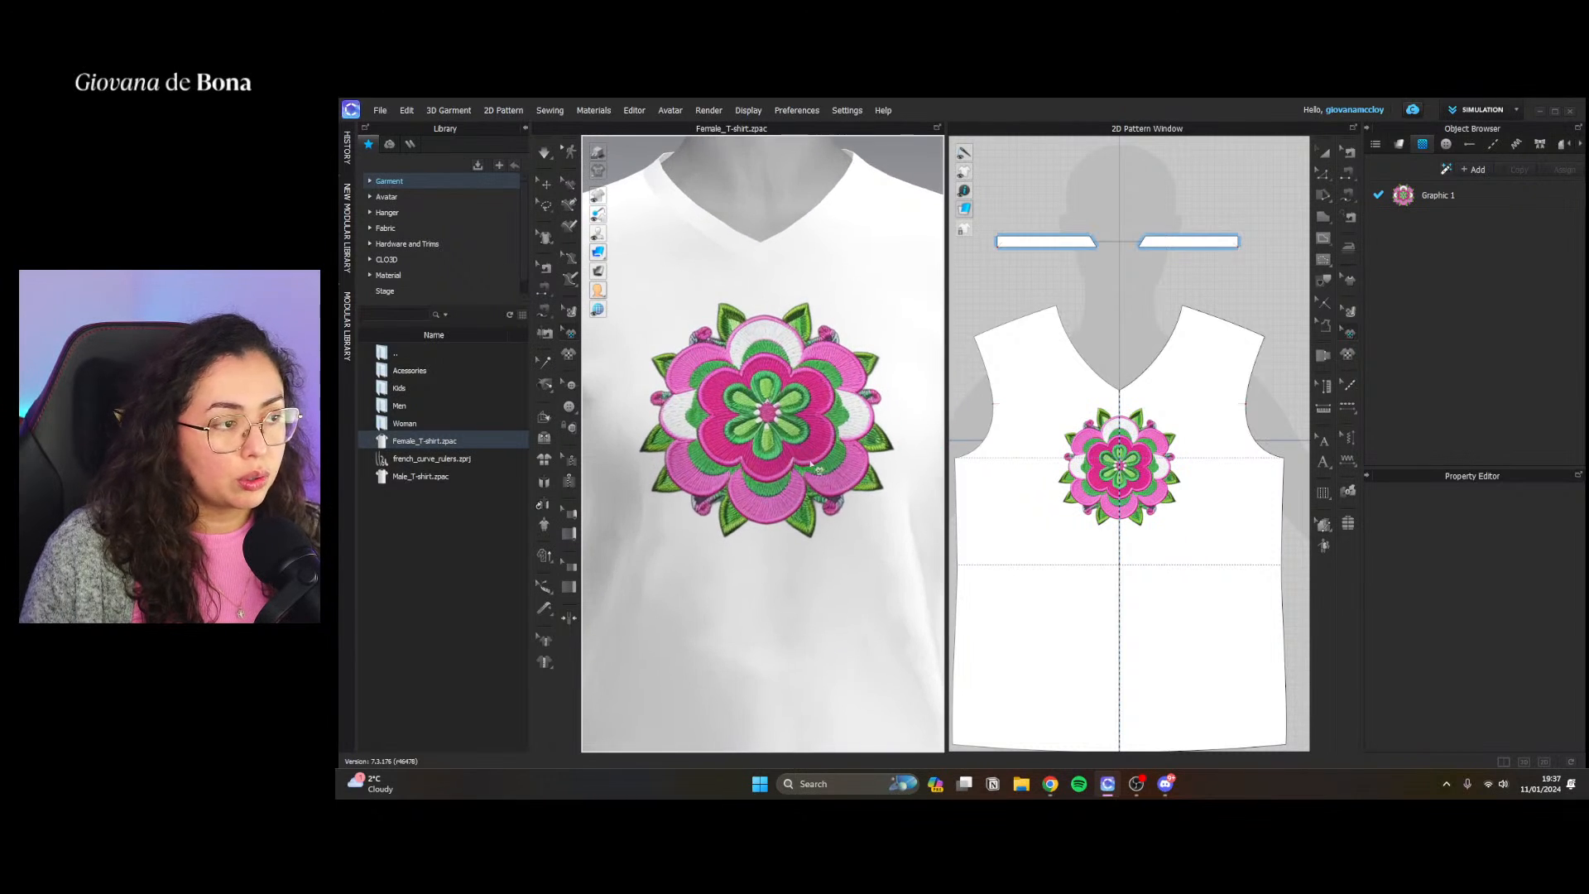
Examine the flower graphic's opacity and reflection properties, and inspect the embroidery on the 3D T-shirt up close and from farther away
left_click(1100, 455)
left_click(1445, 199)
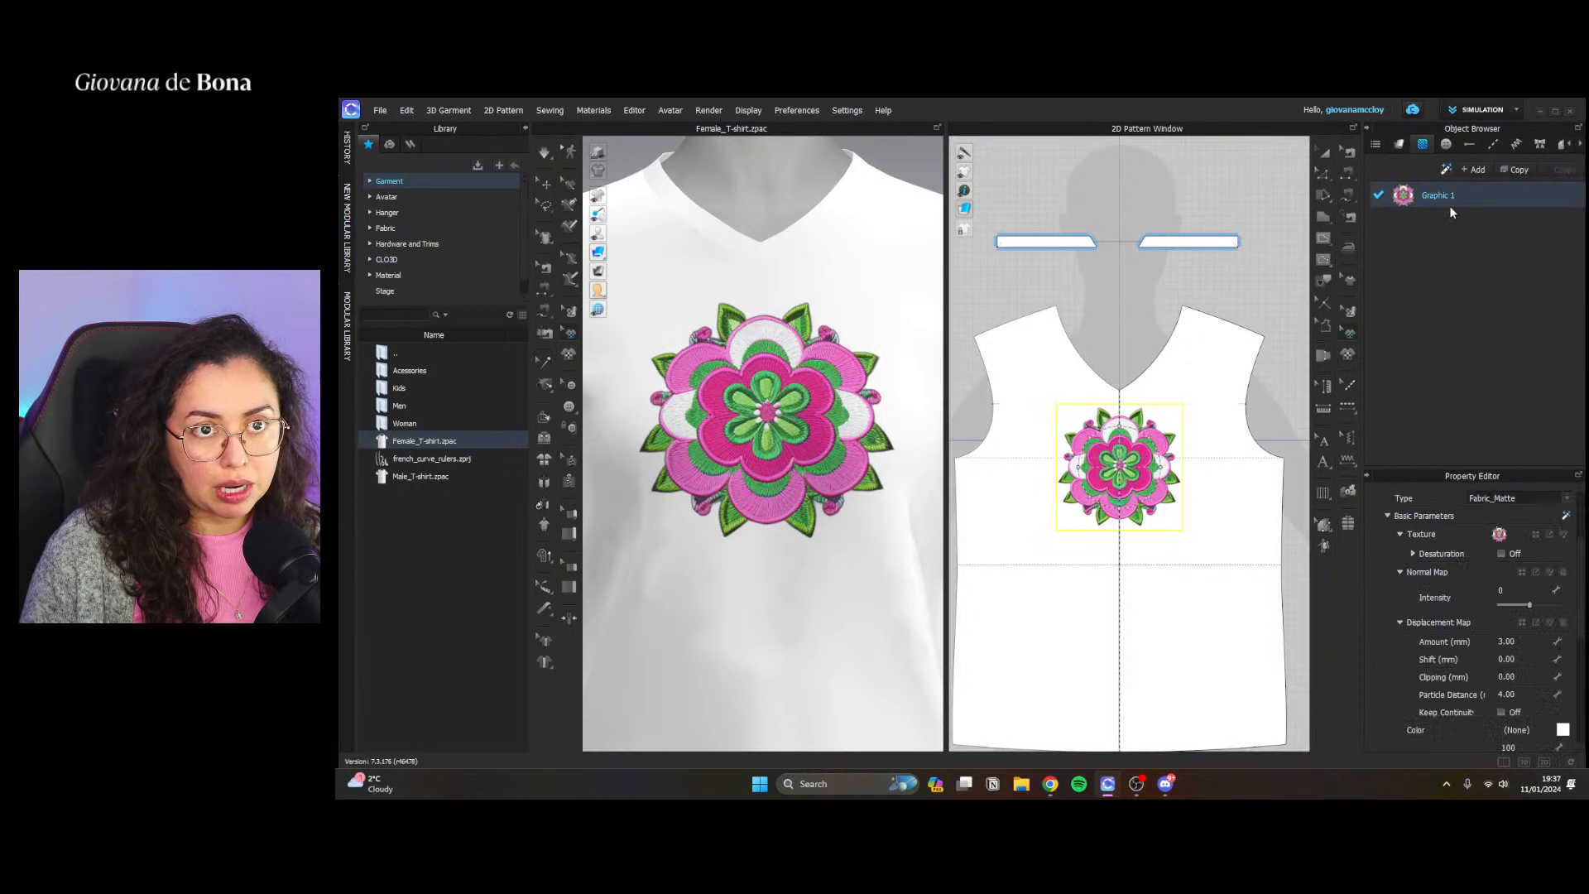
scroll(1486, 579, "down", 5)
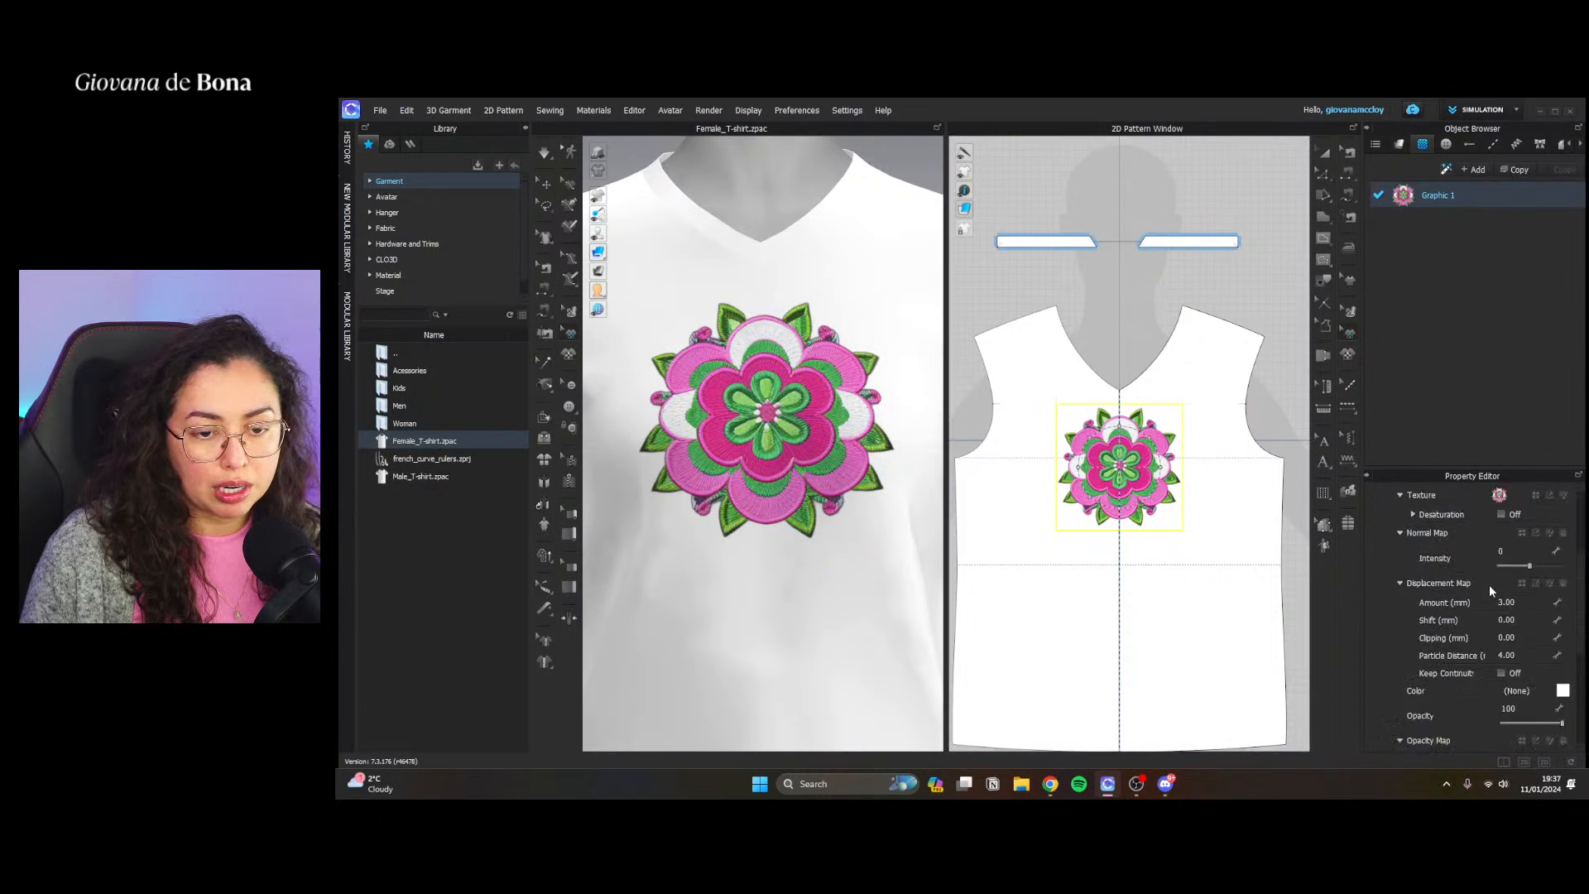
left_click(1204, 464)
scroll(841, 425, "down", 5)
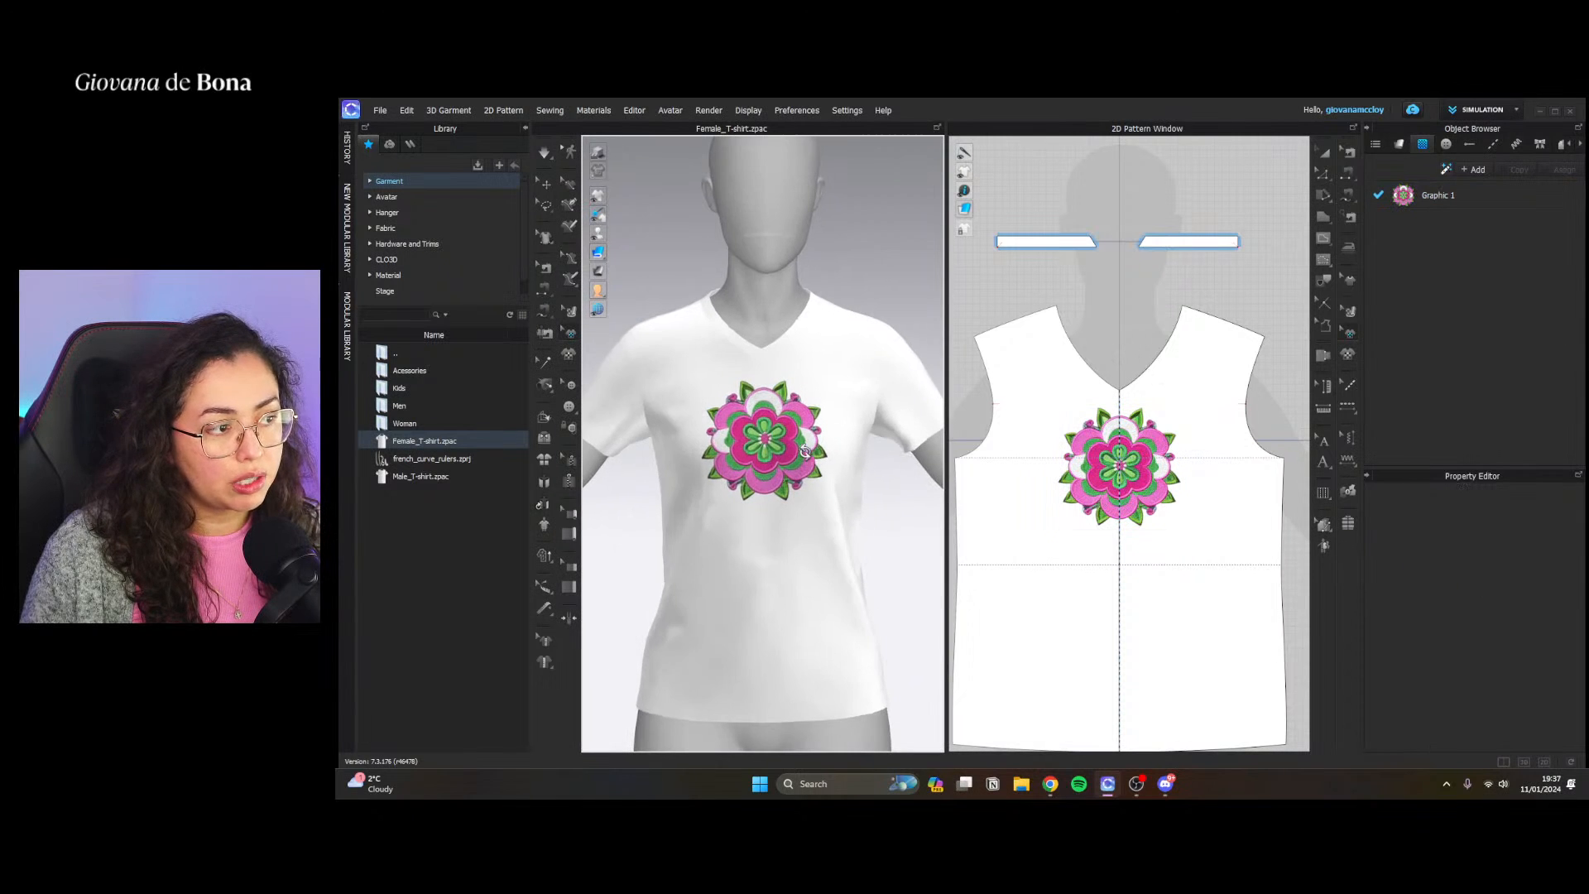
scroll(802, 440, "up", 6)
scroll(826, 458, "up", 2)
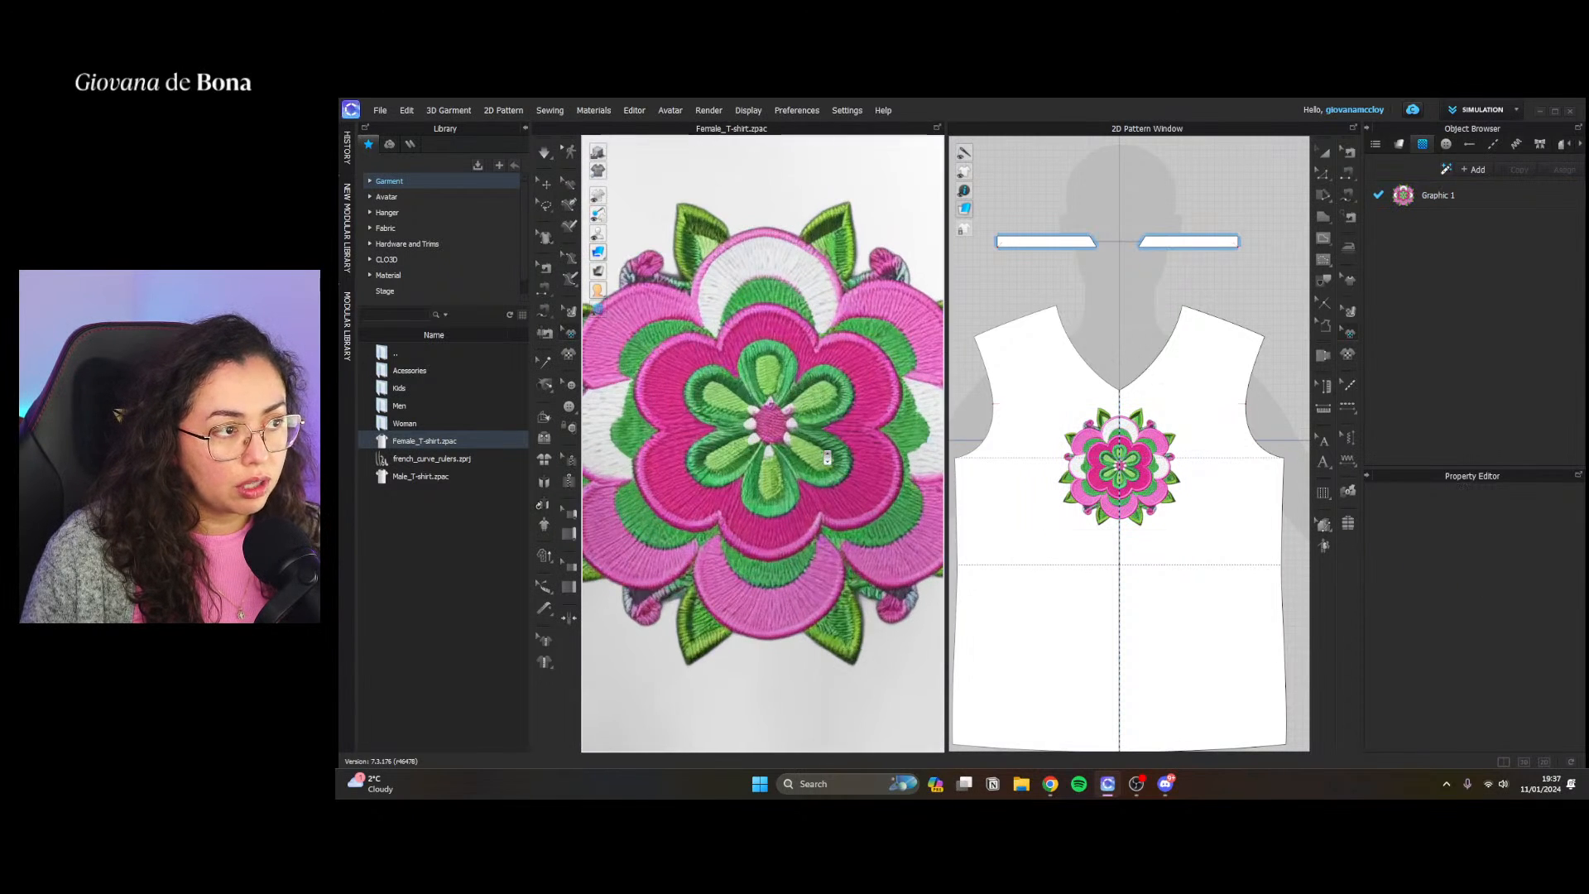
scroll(846, 478, "down", 5)
scroll(849, 482, "down", 3)
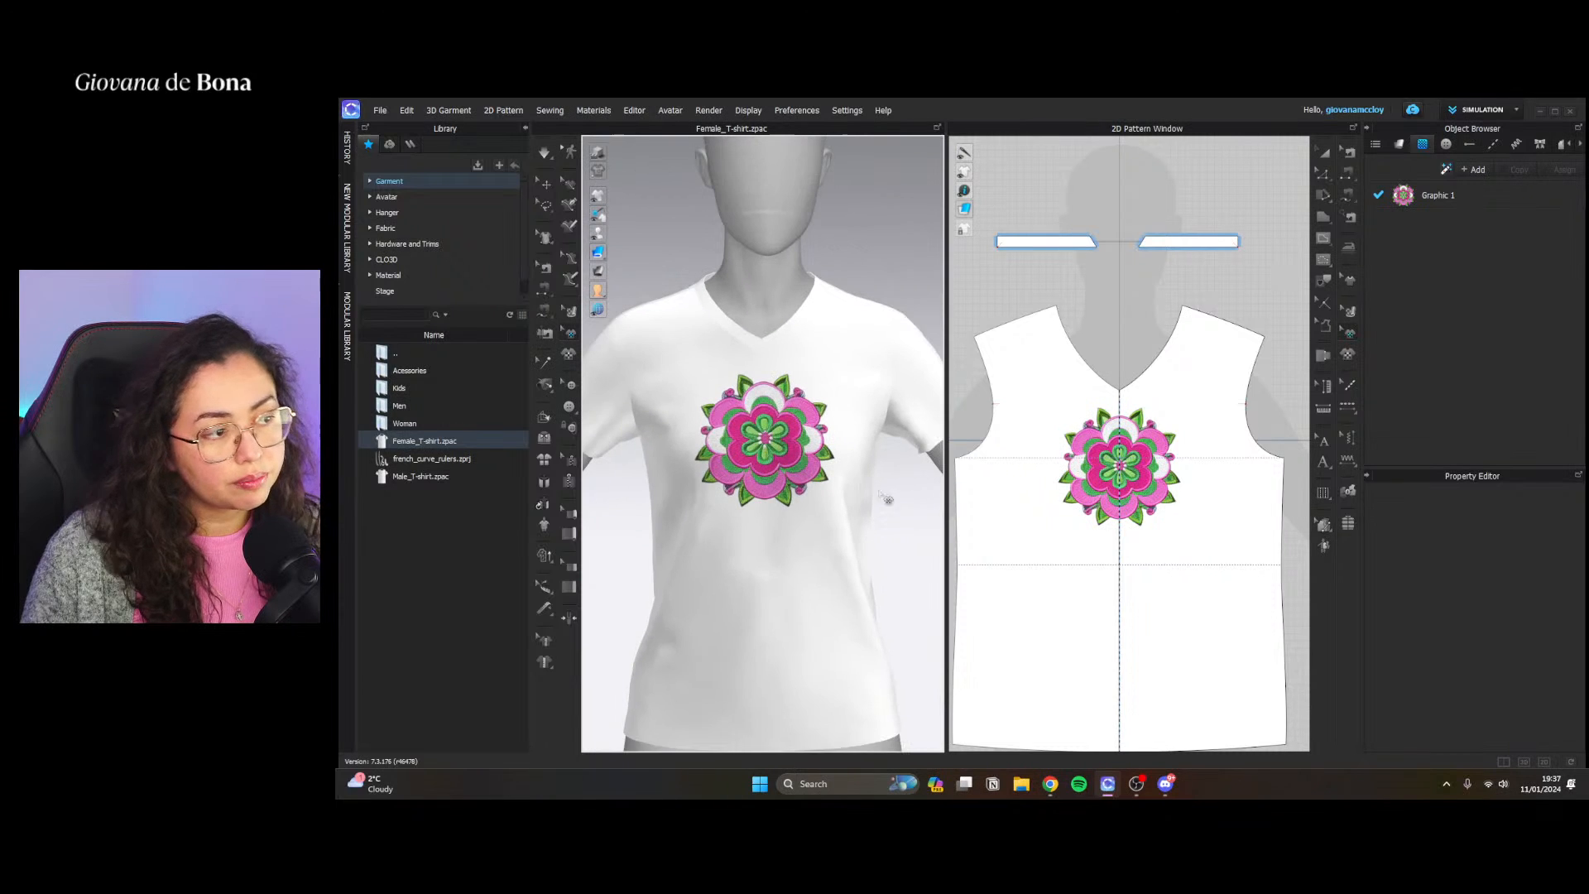
scroll(921, 540, "down", 3)
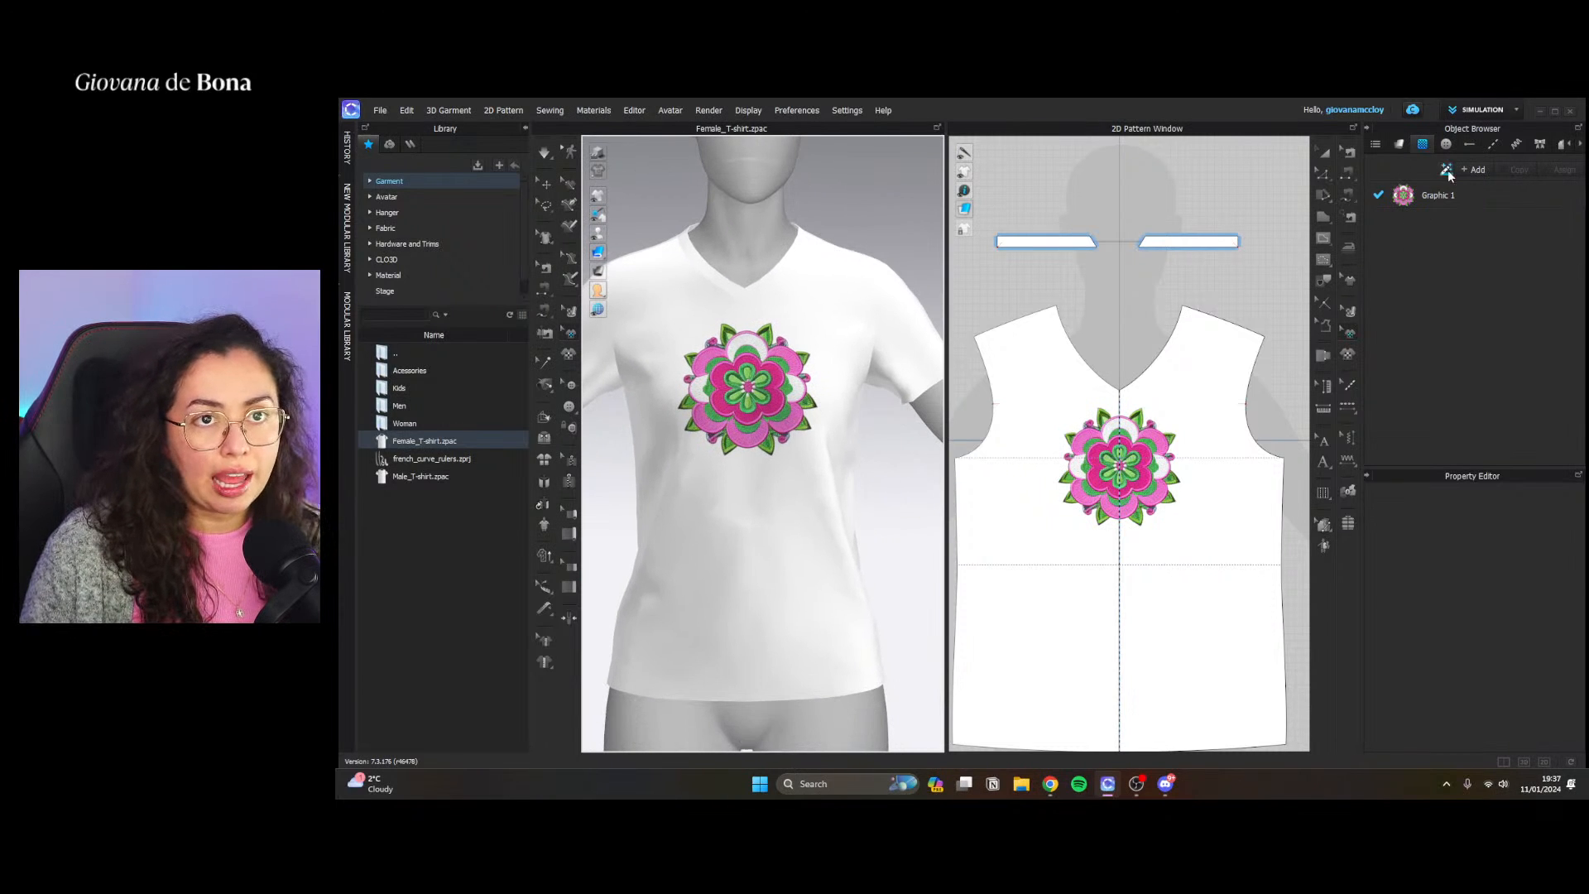
Generate an AI graphic with content type None, a transparent background and the prompt "lion on a beach, colorful"
left_click(1446, 170)
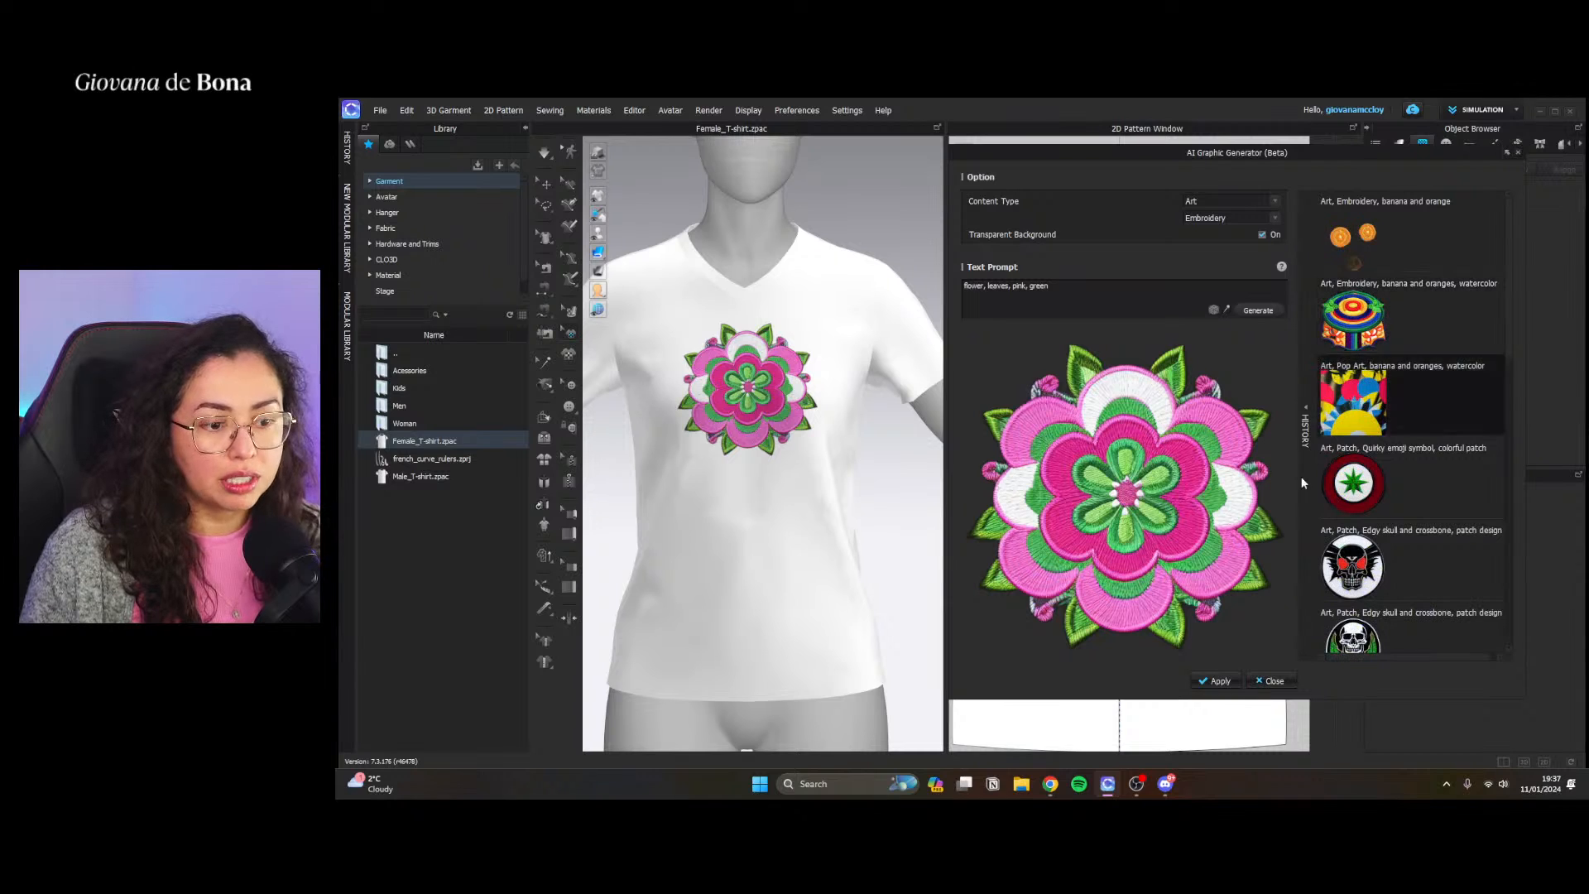
left_click(1217, 201)
left_click(1209, 213)
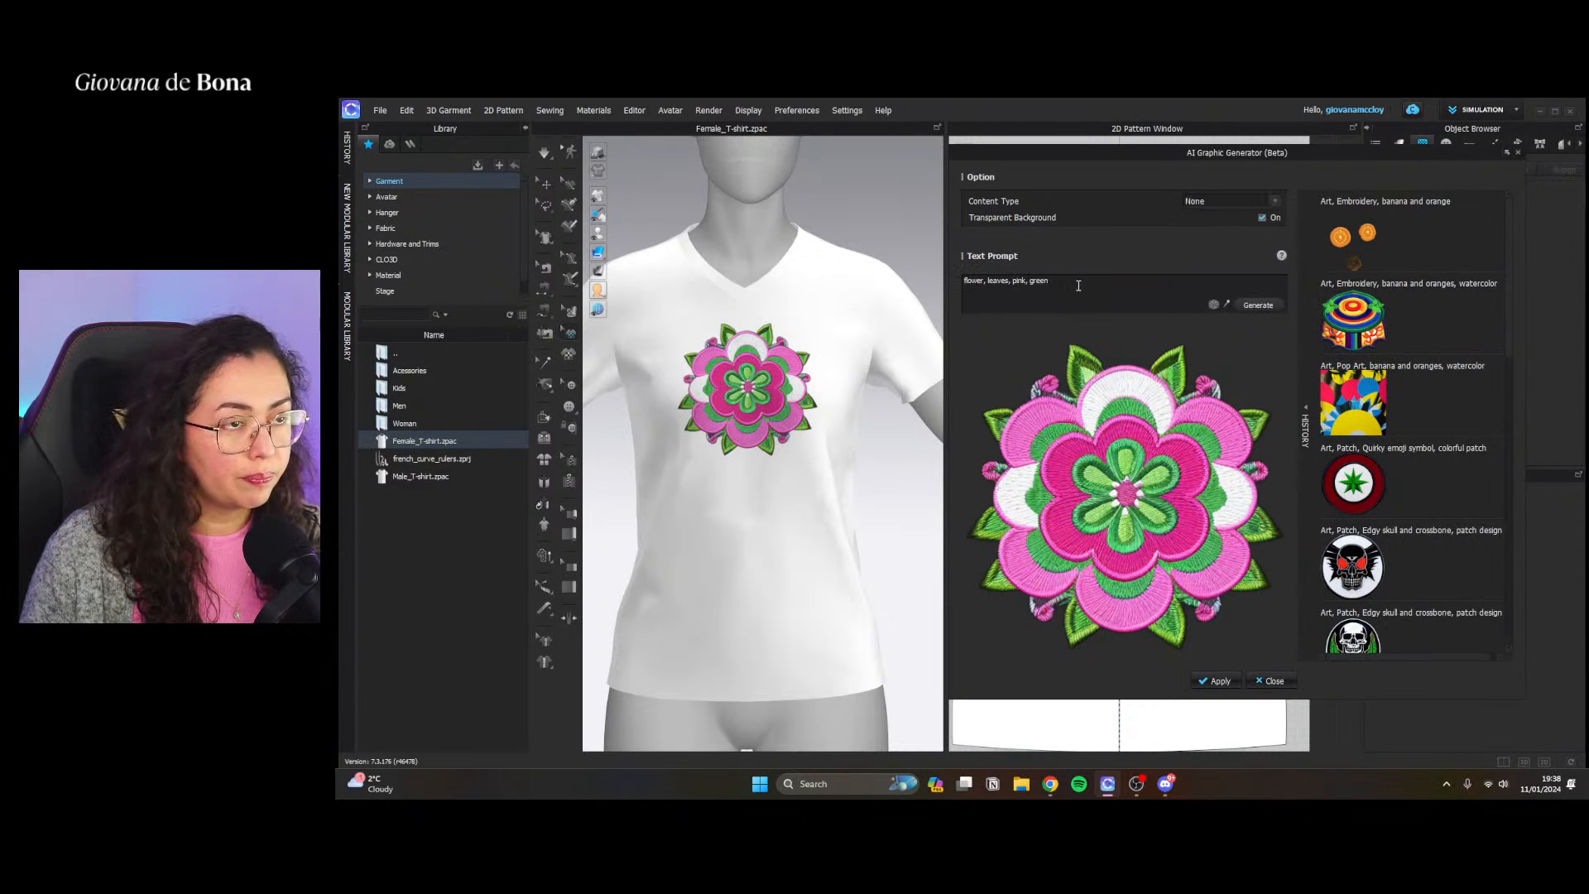
left_click_drag(1079, 285, 973, 270)
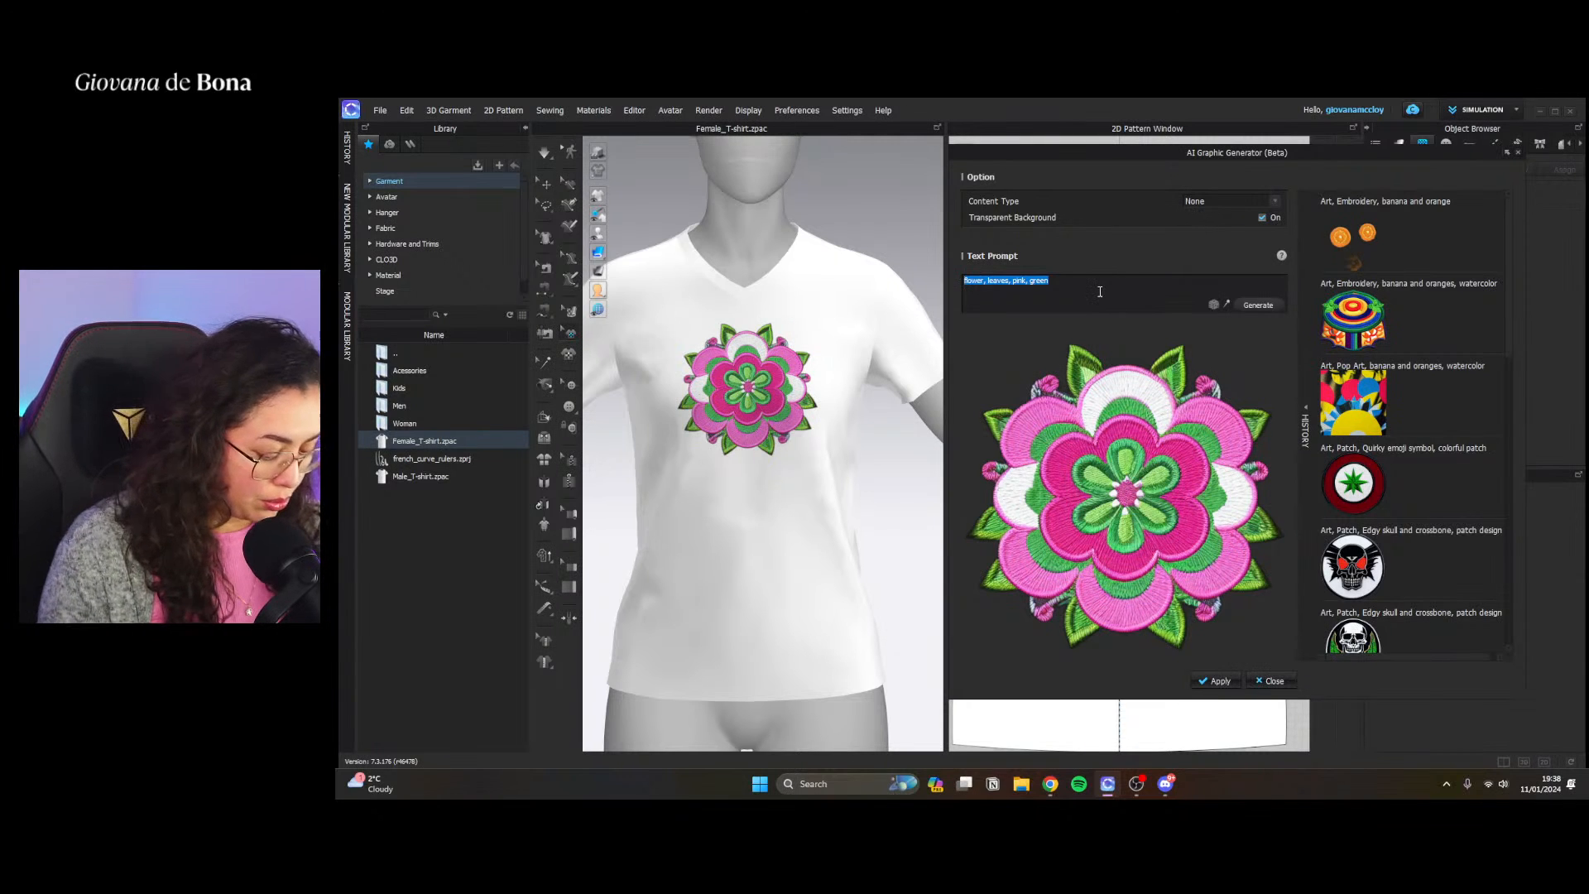
type("flo")
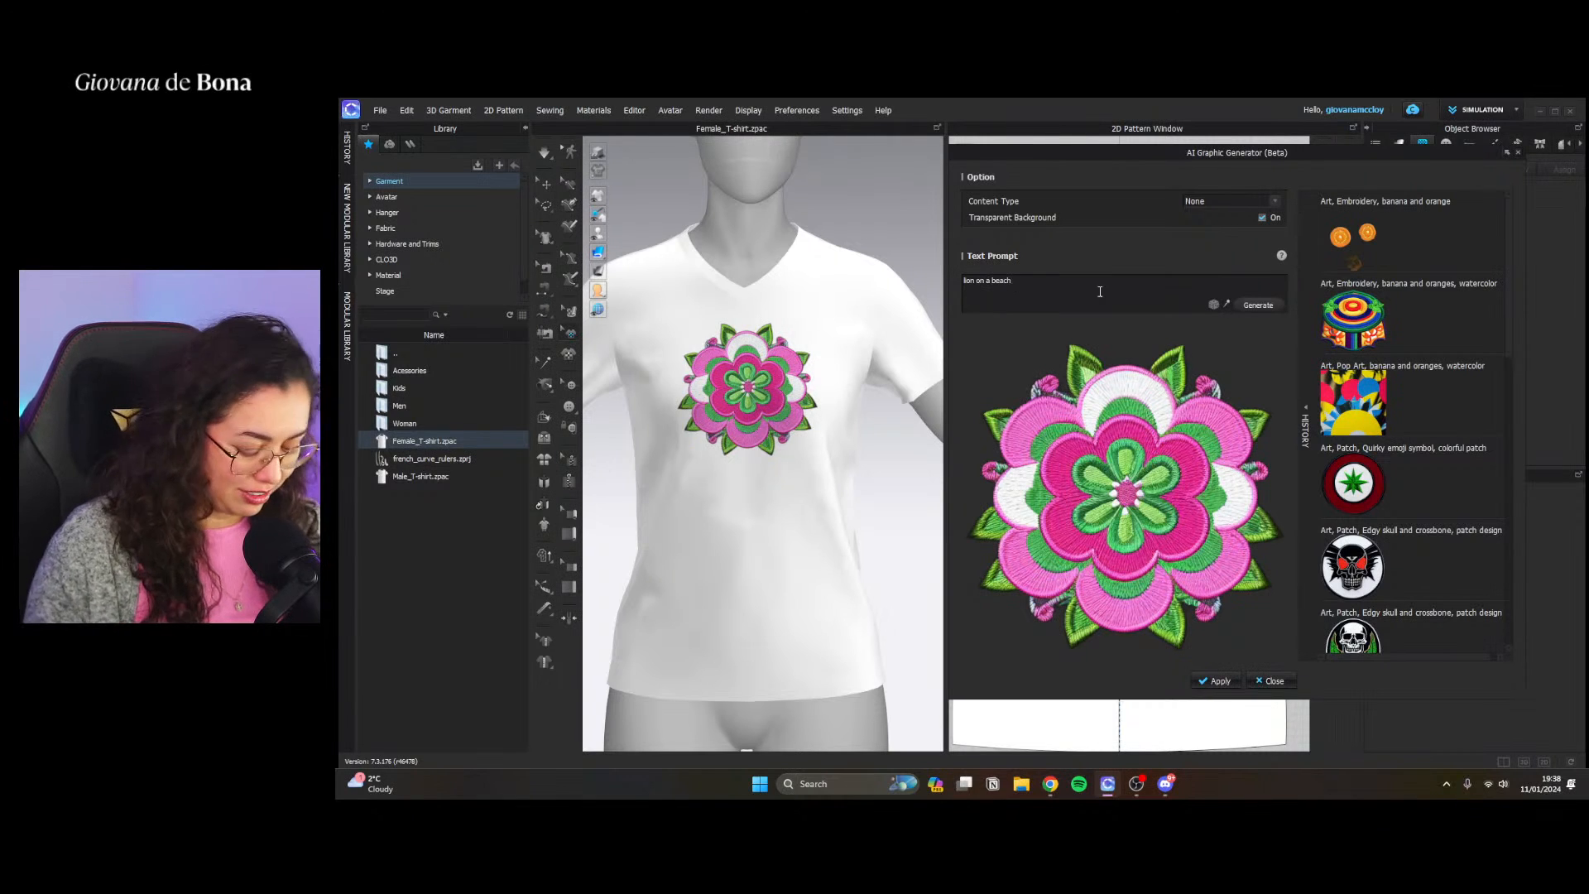
type("n on a beach, colorful")
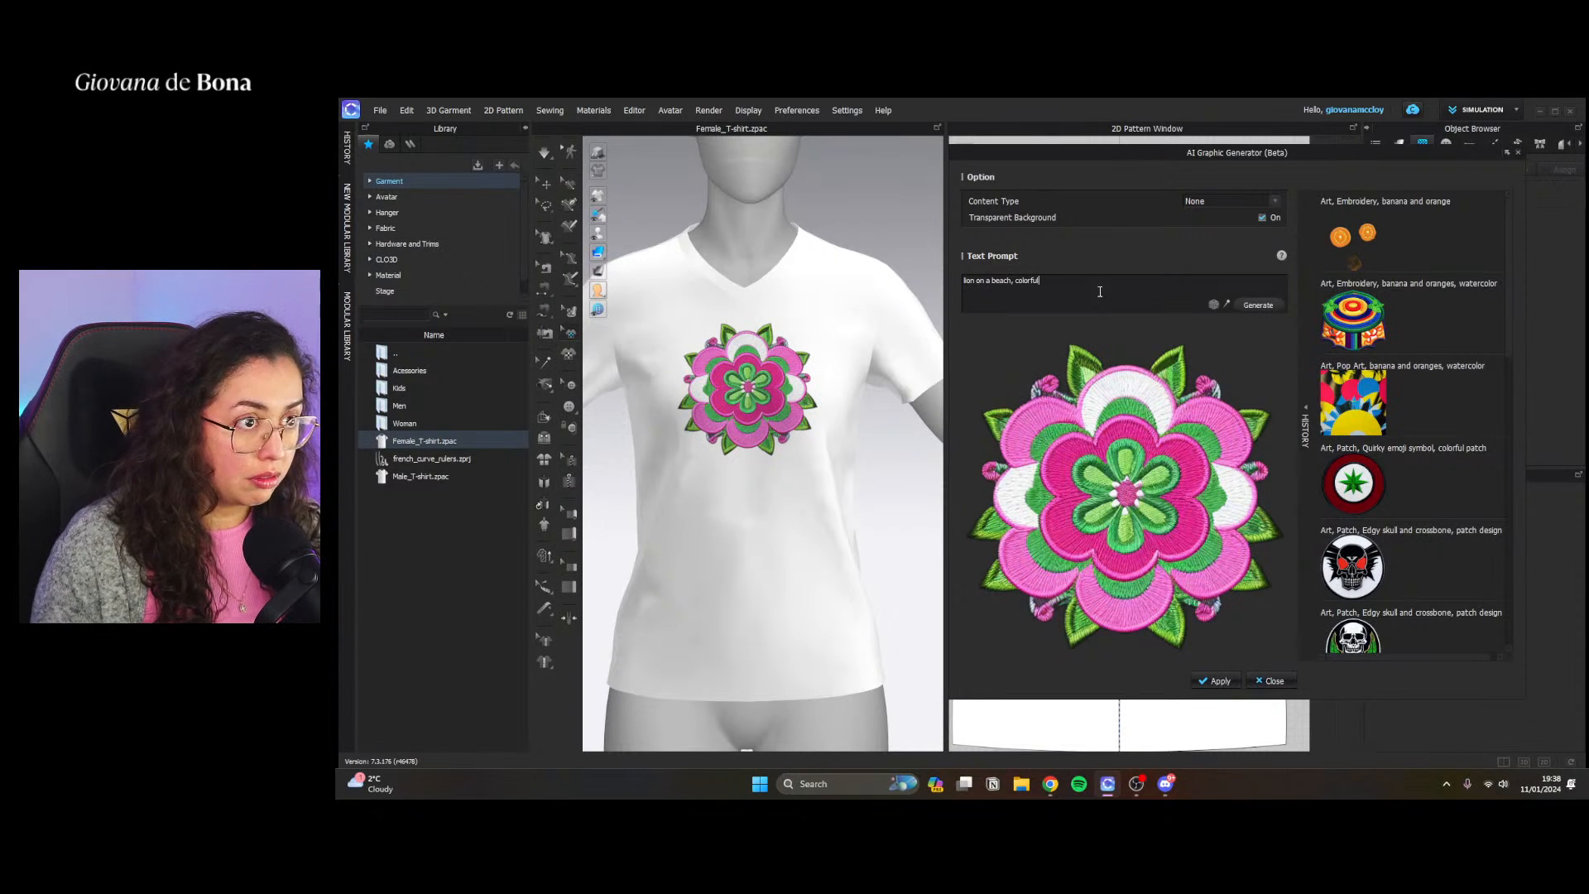
left_click(1261, 306)
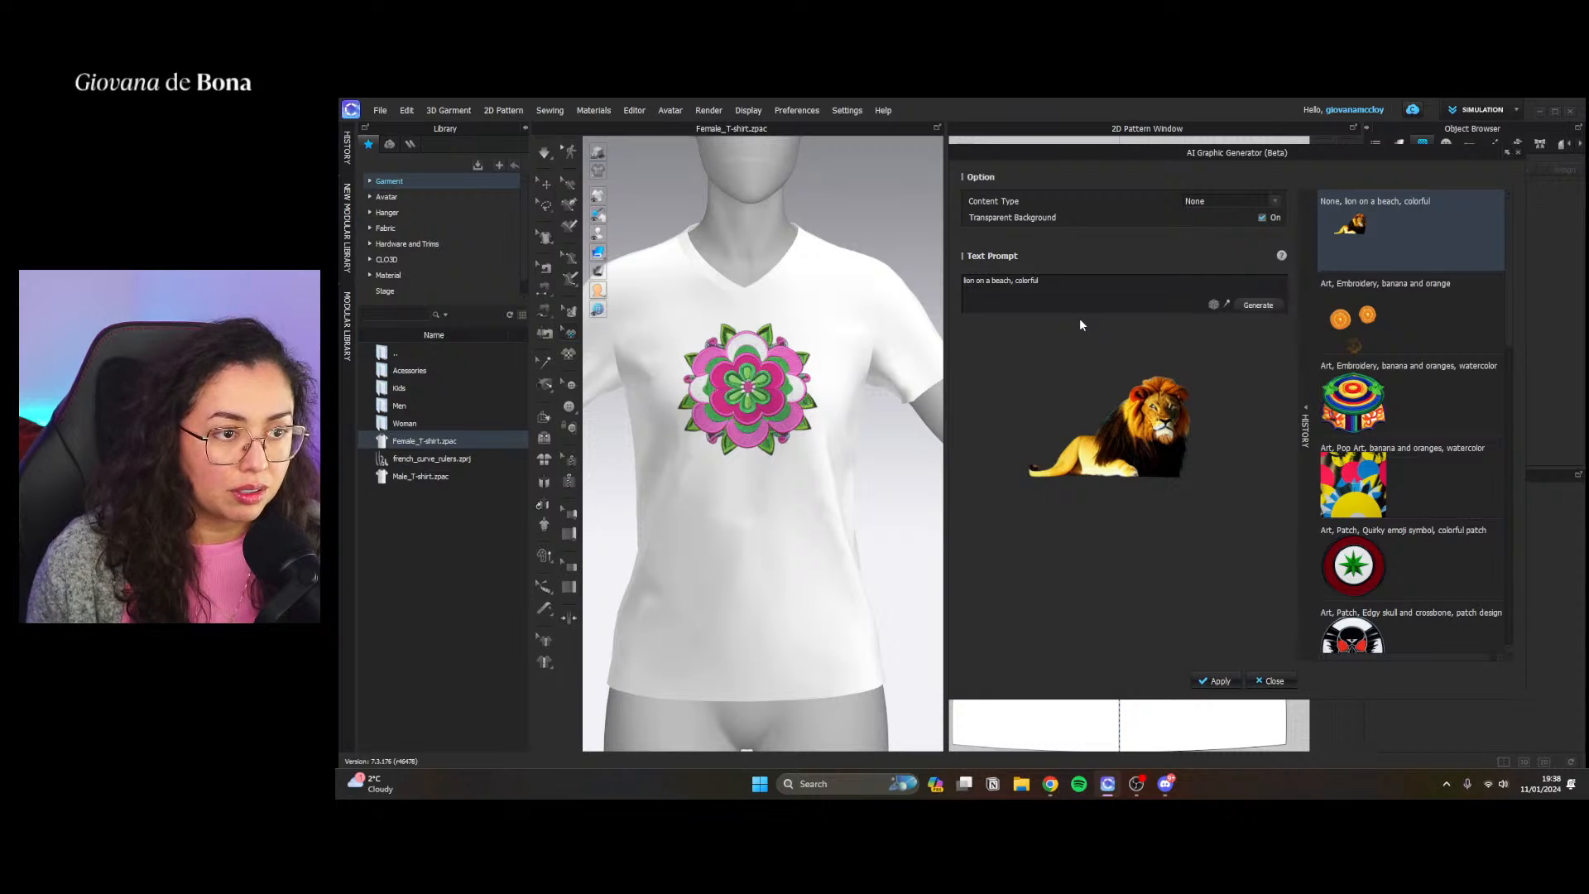
Turn off the transparent background and generate a graphic from the prompt "lion on the beach"
left_click(1262, 218)
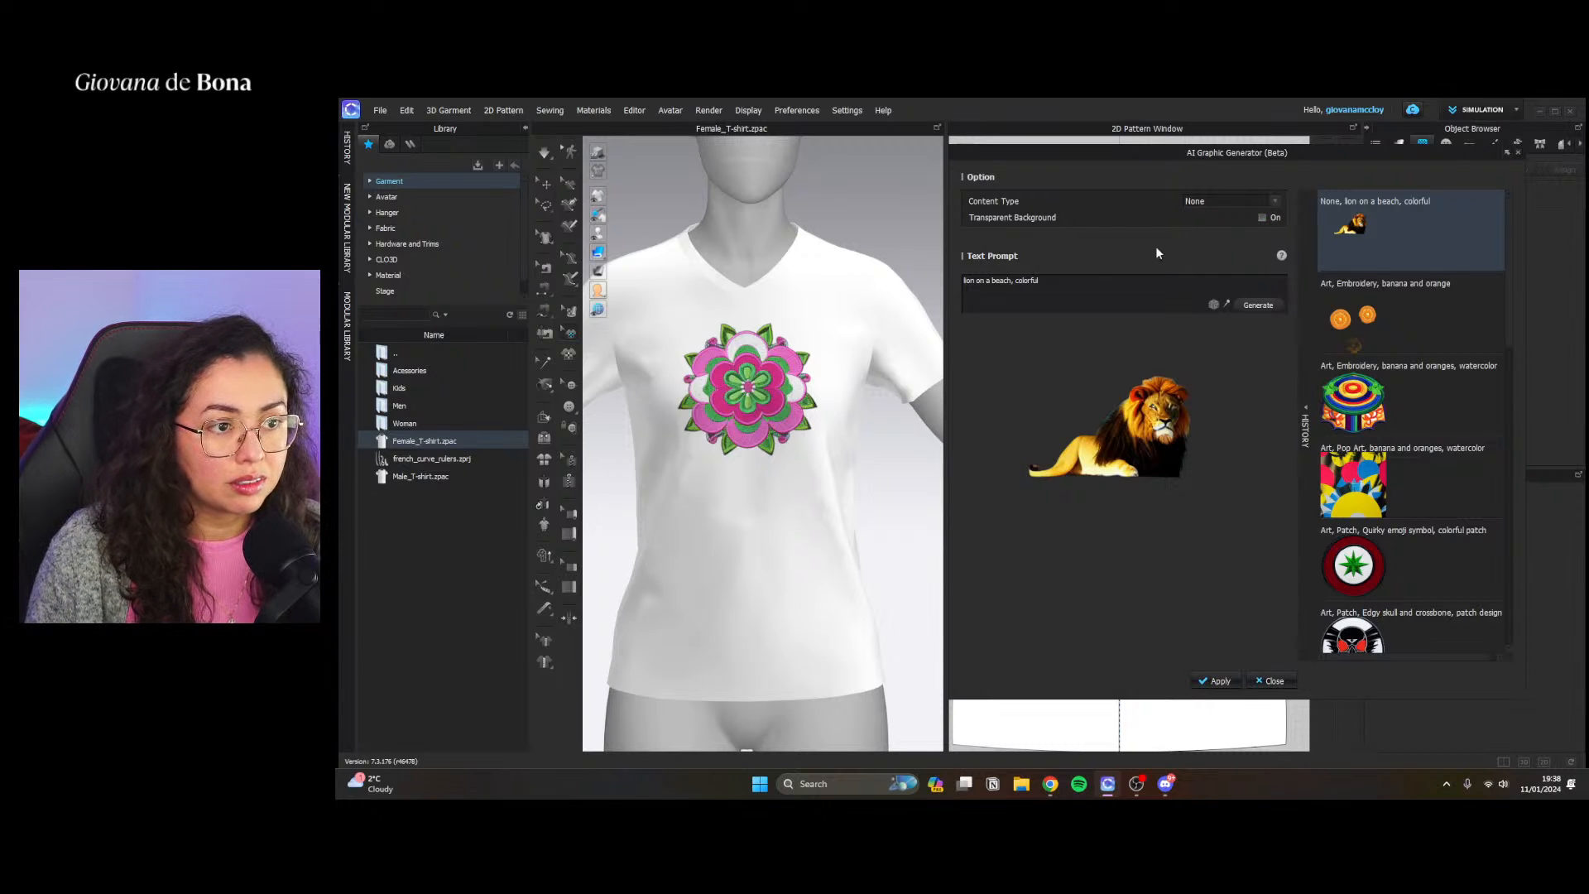
mouse_move(1012, 281)
left_mouse_down()
mouse_move(1065, 283)
mouse_move(1041, 281)
left_mouse_up()
type("the be")
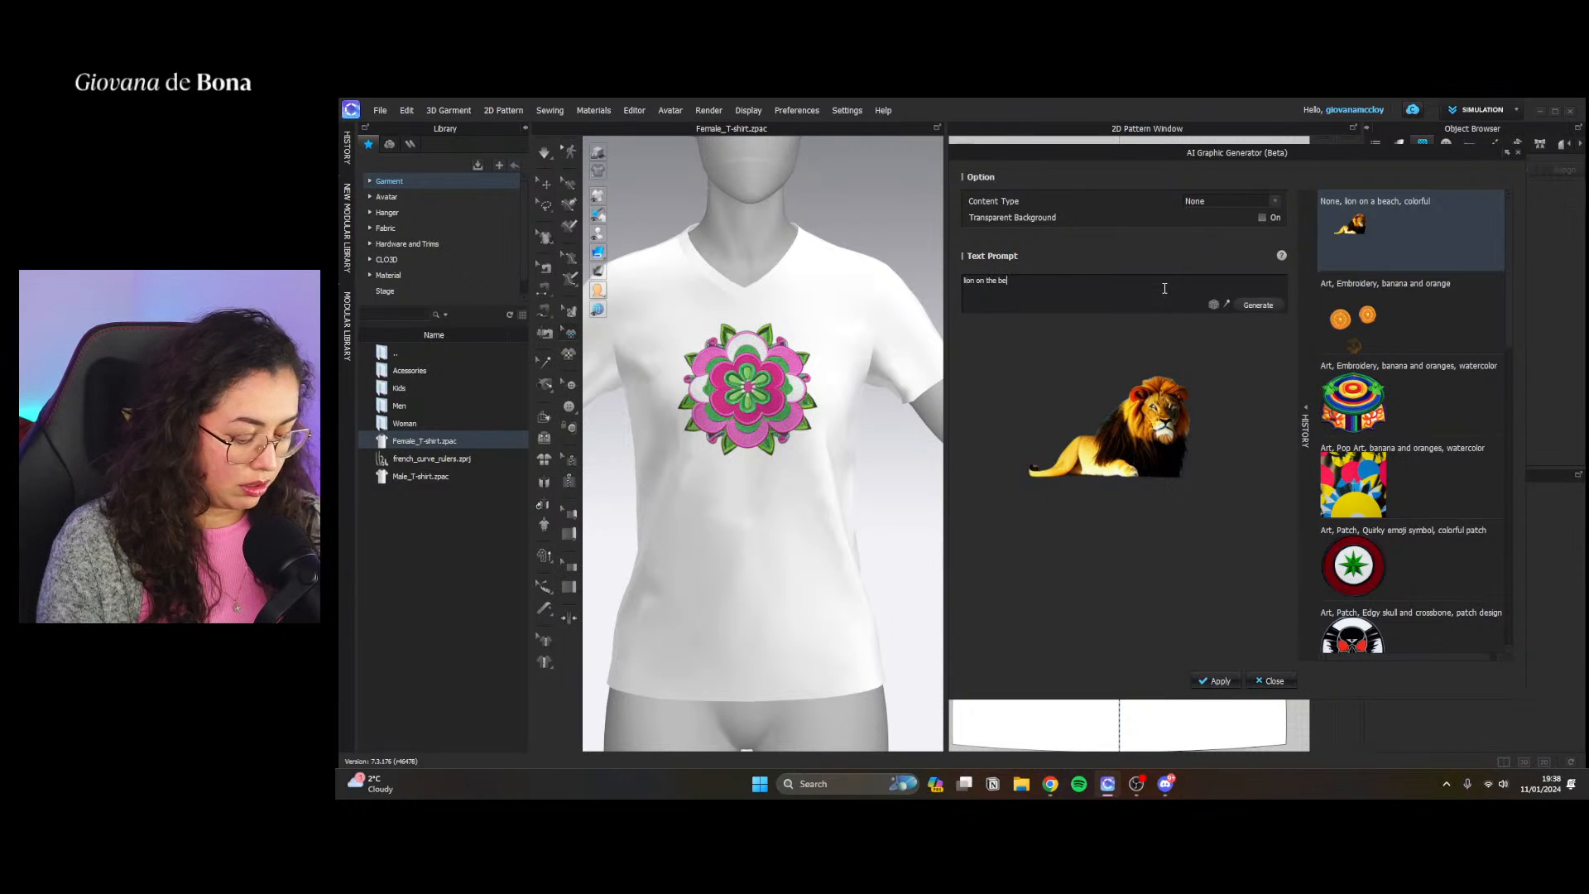
type("ach")
left_click(1258, 305)
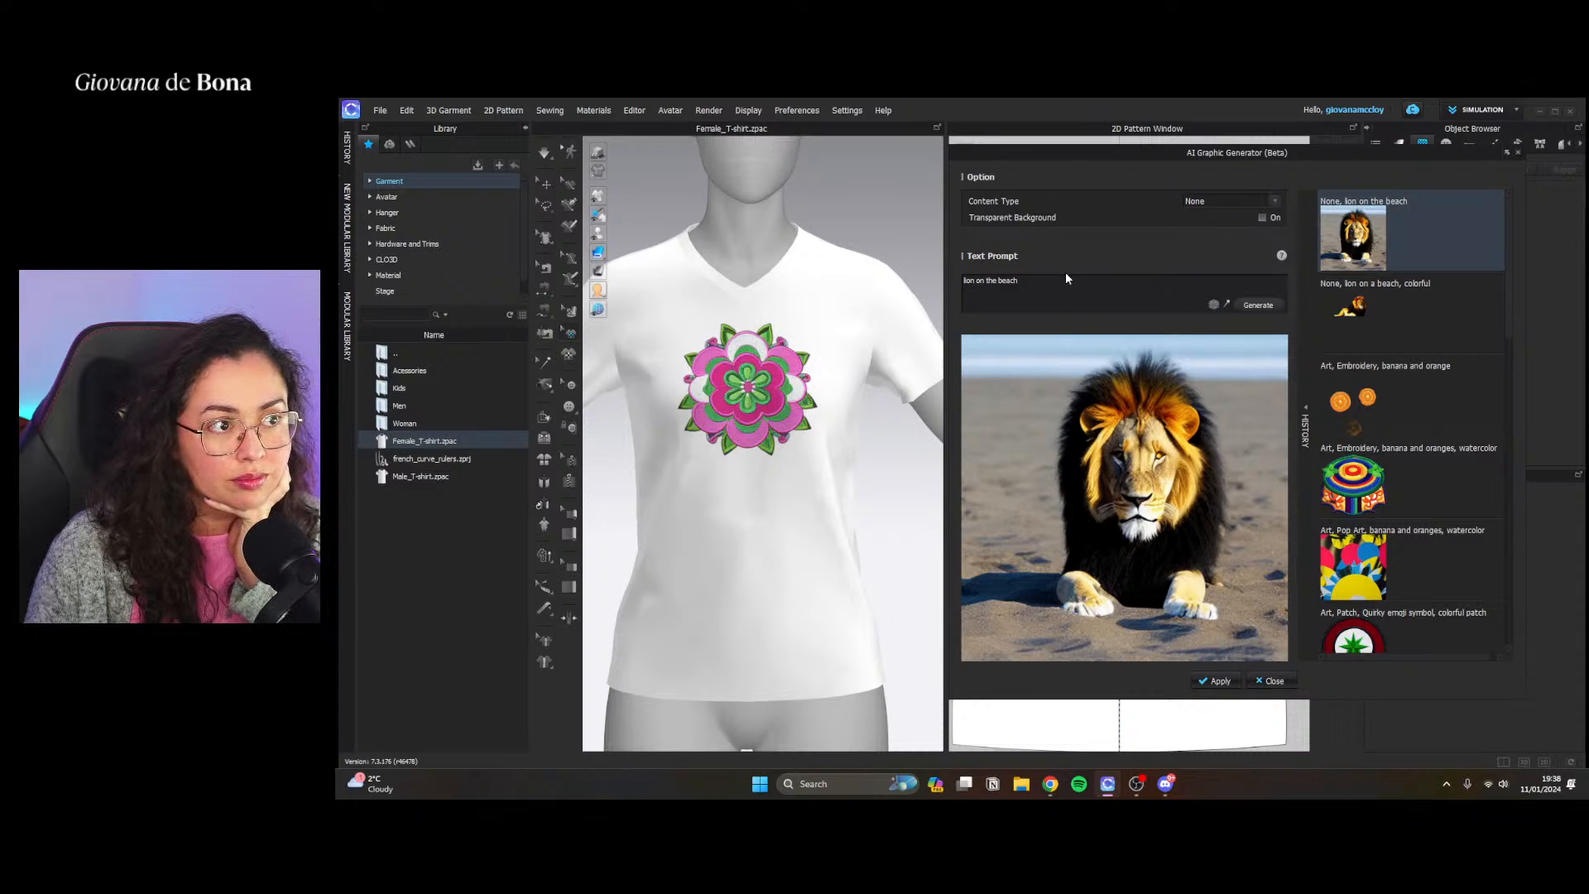
Extend the prompt to "lion on the beach, pop art" and generate the graphic
type(", ")
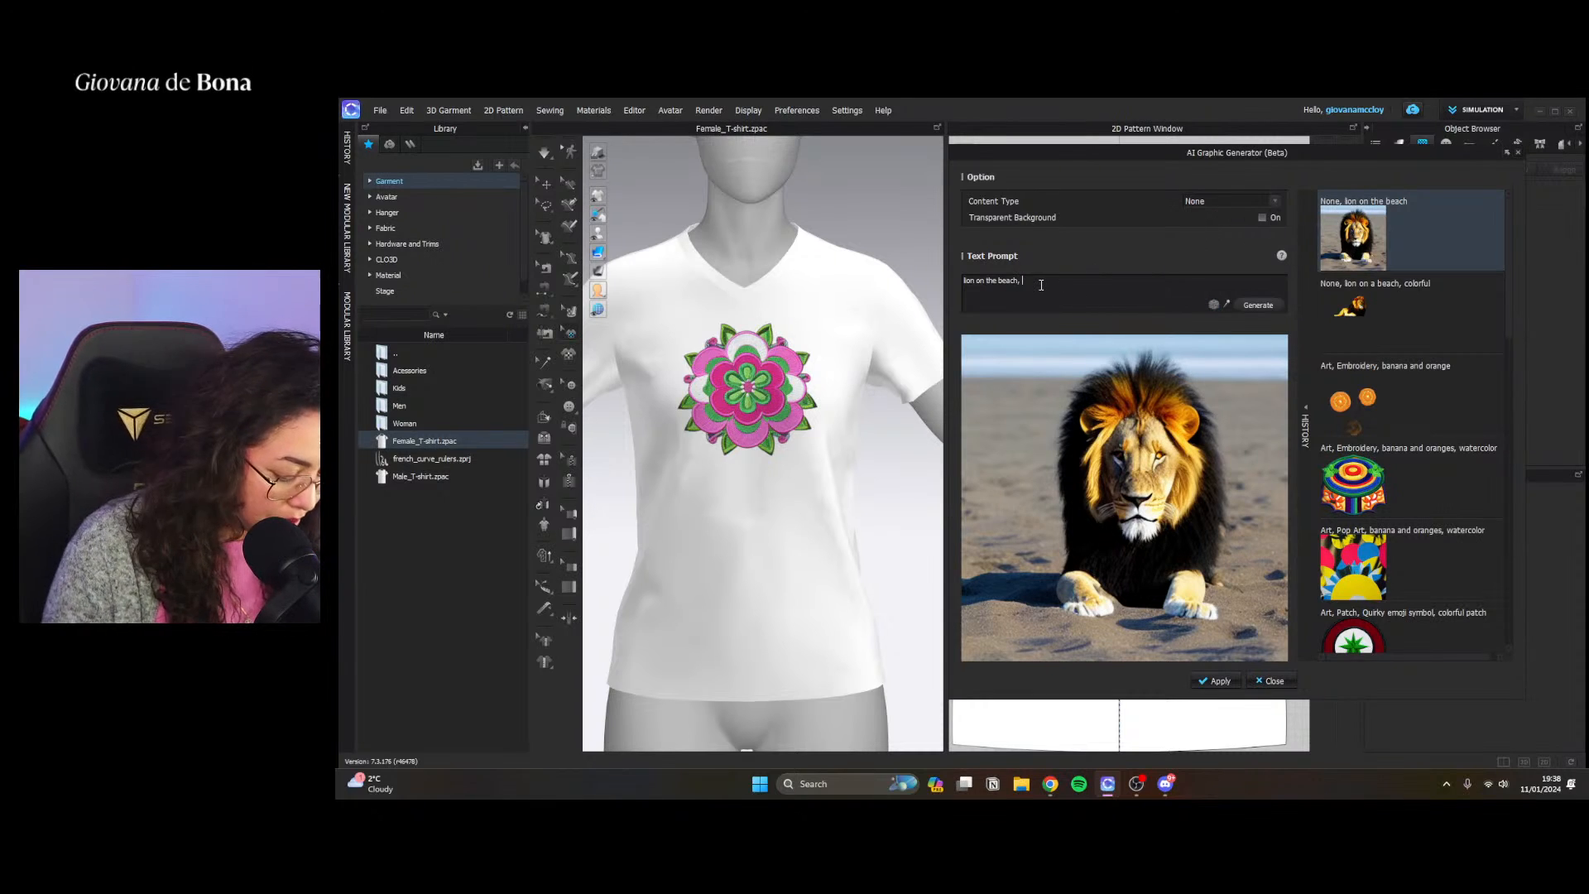
type("pop art")
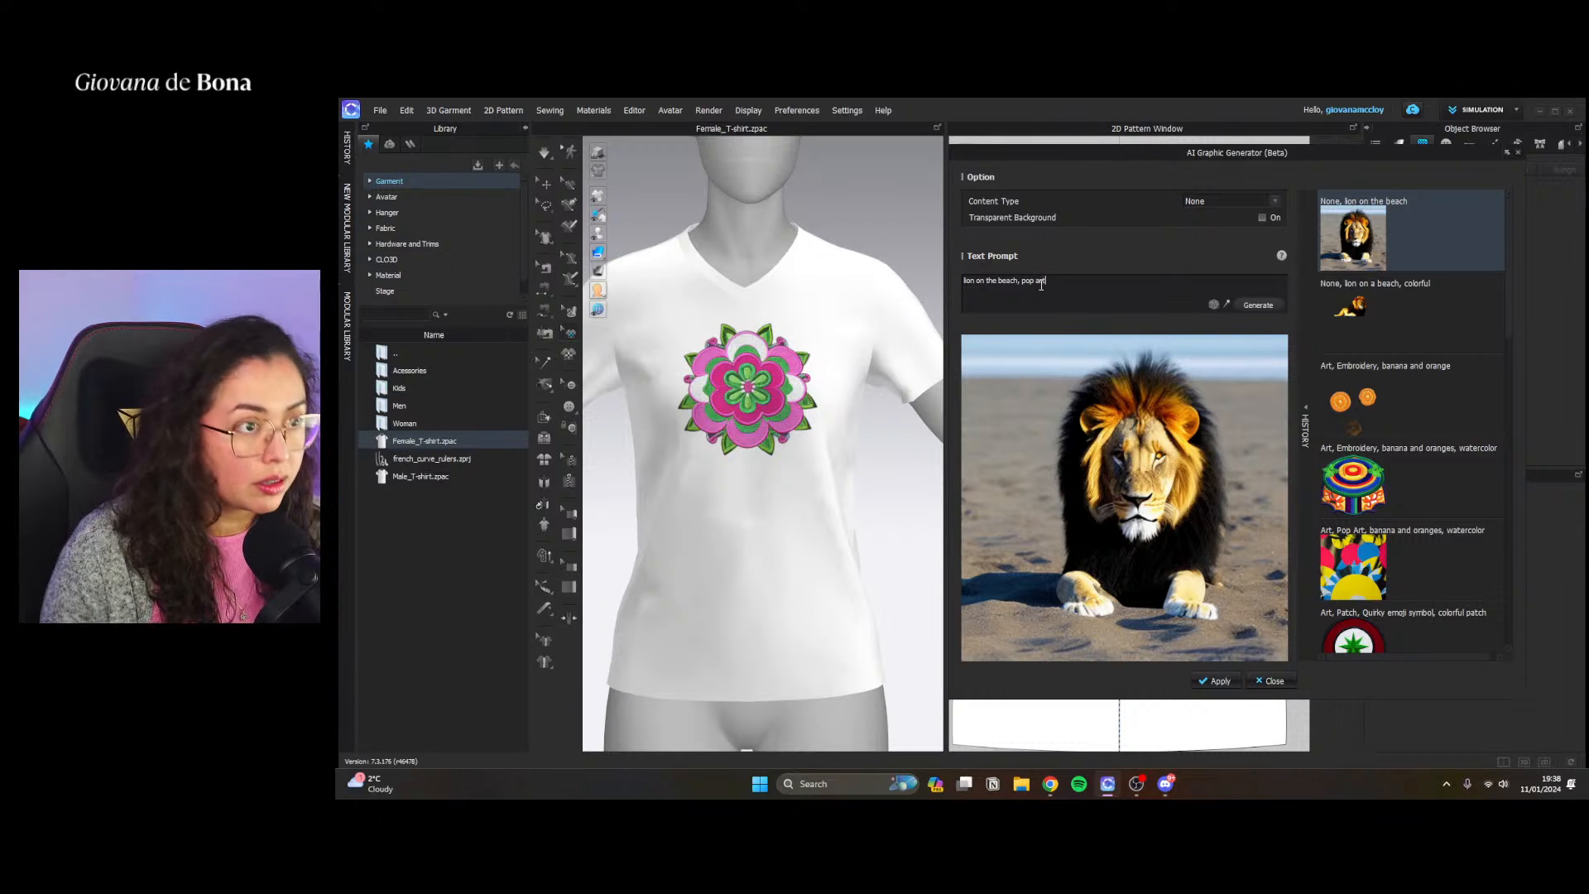
left_click(1260, 306)
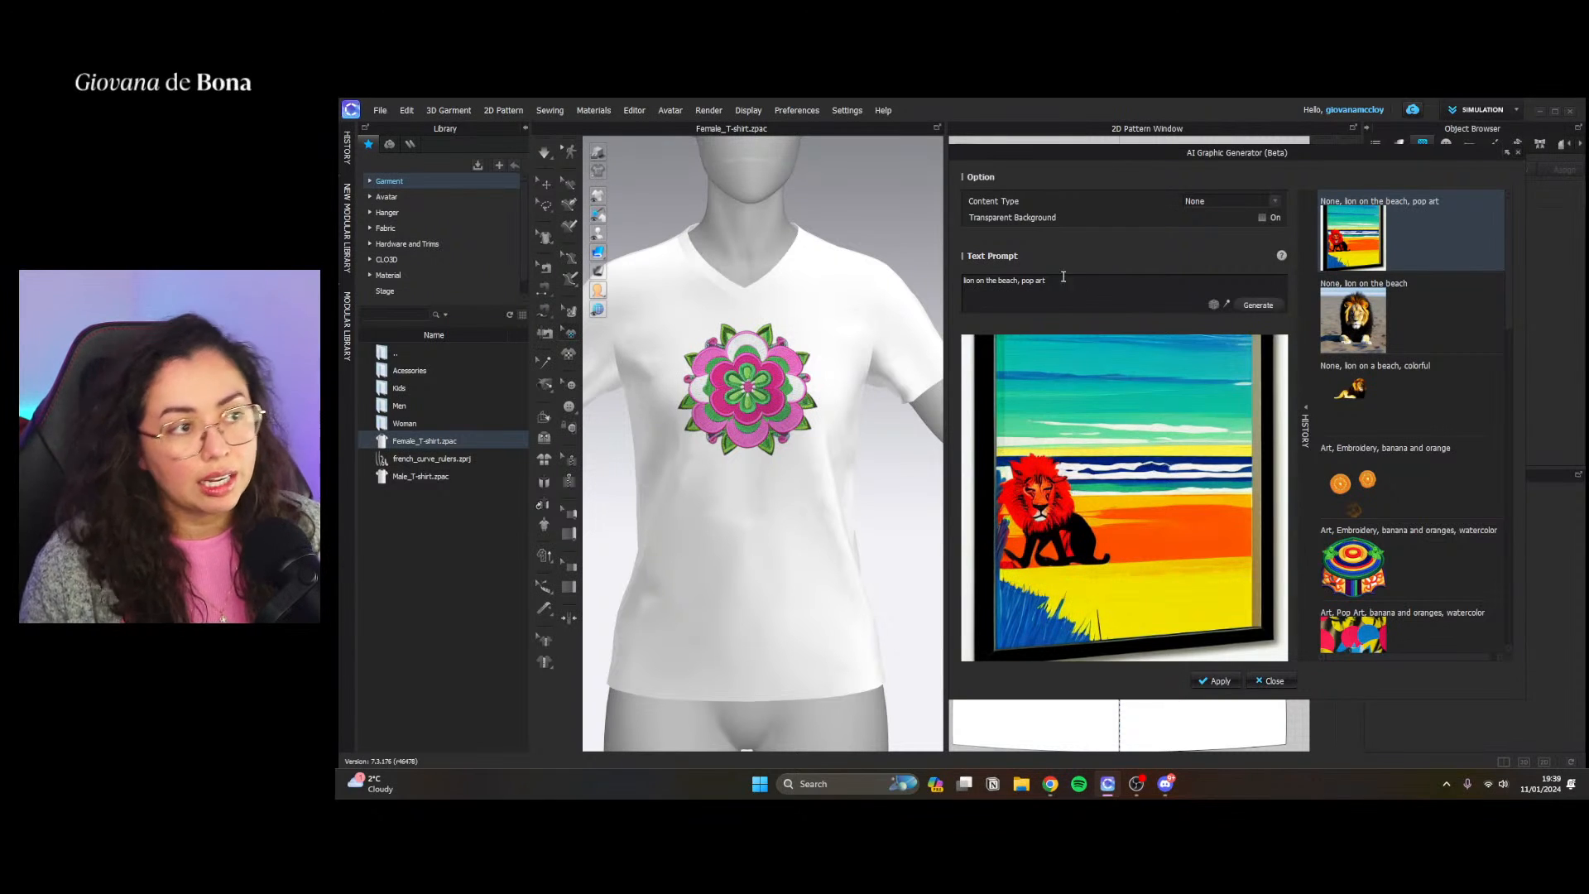
Generate a "lion on the beach, banana" variant, and apply the earlier "lion on the beach" image from the history as a graphic
left_click_drag(1054, 280, 1018, 281)
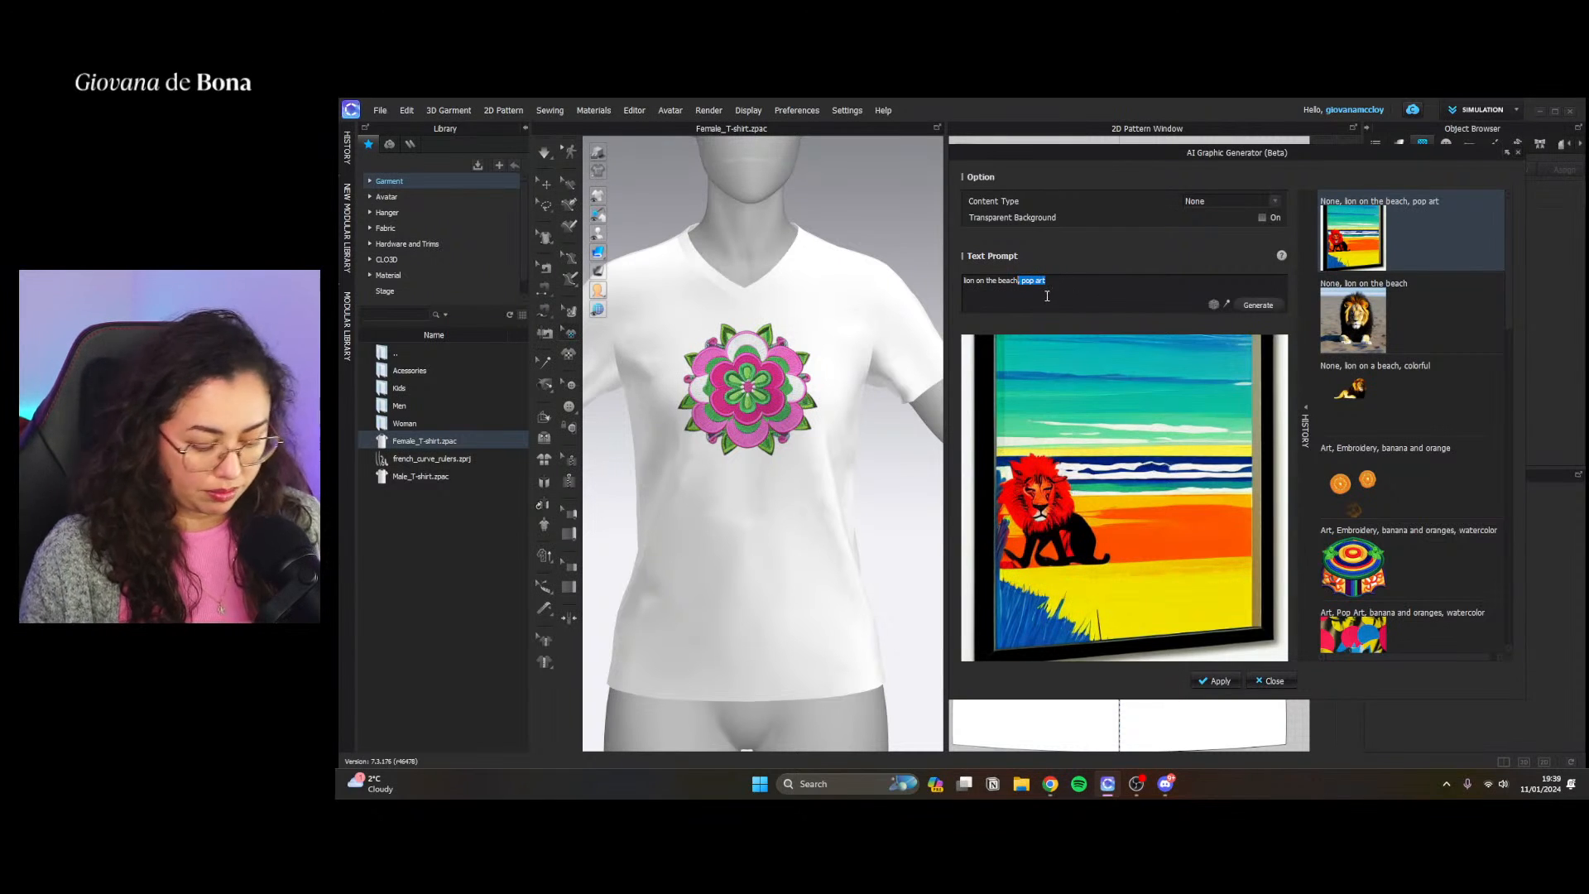
left_click(1402, 349)
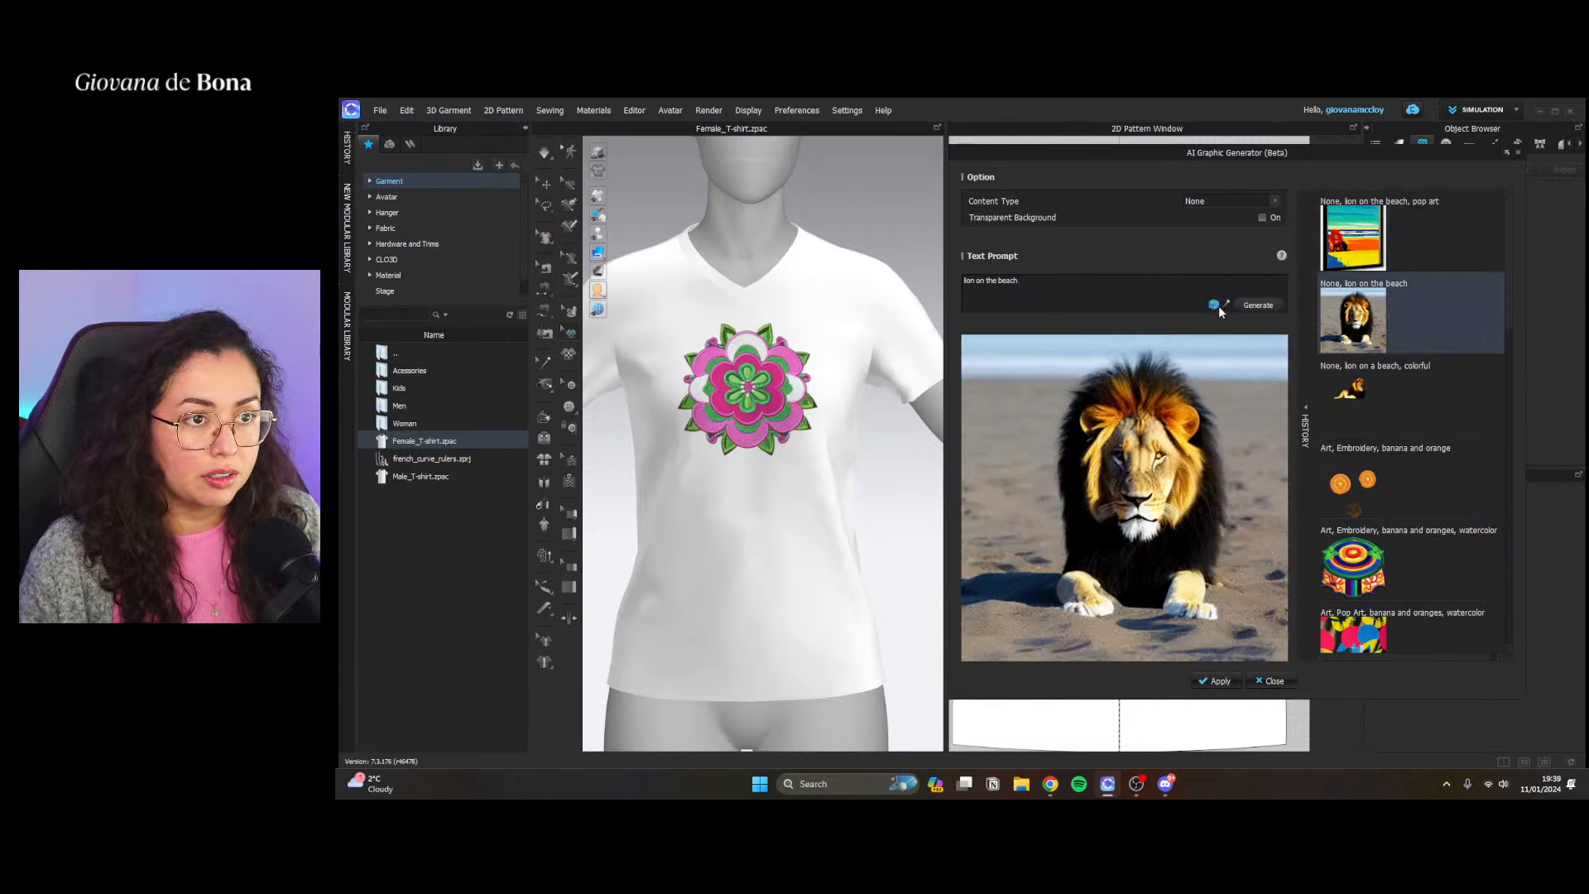
left_click(1039, 281)
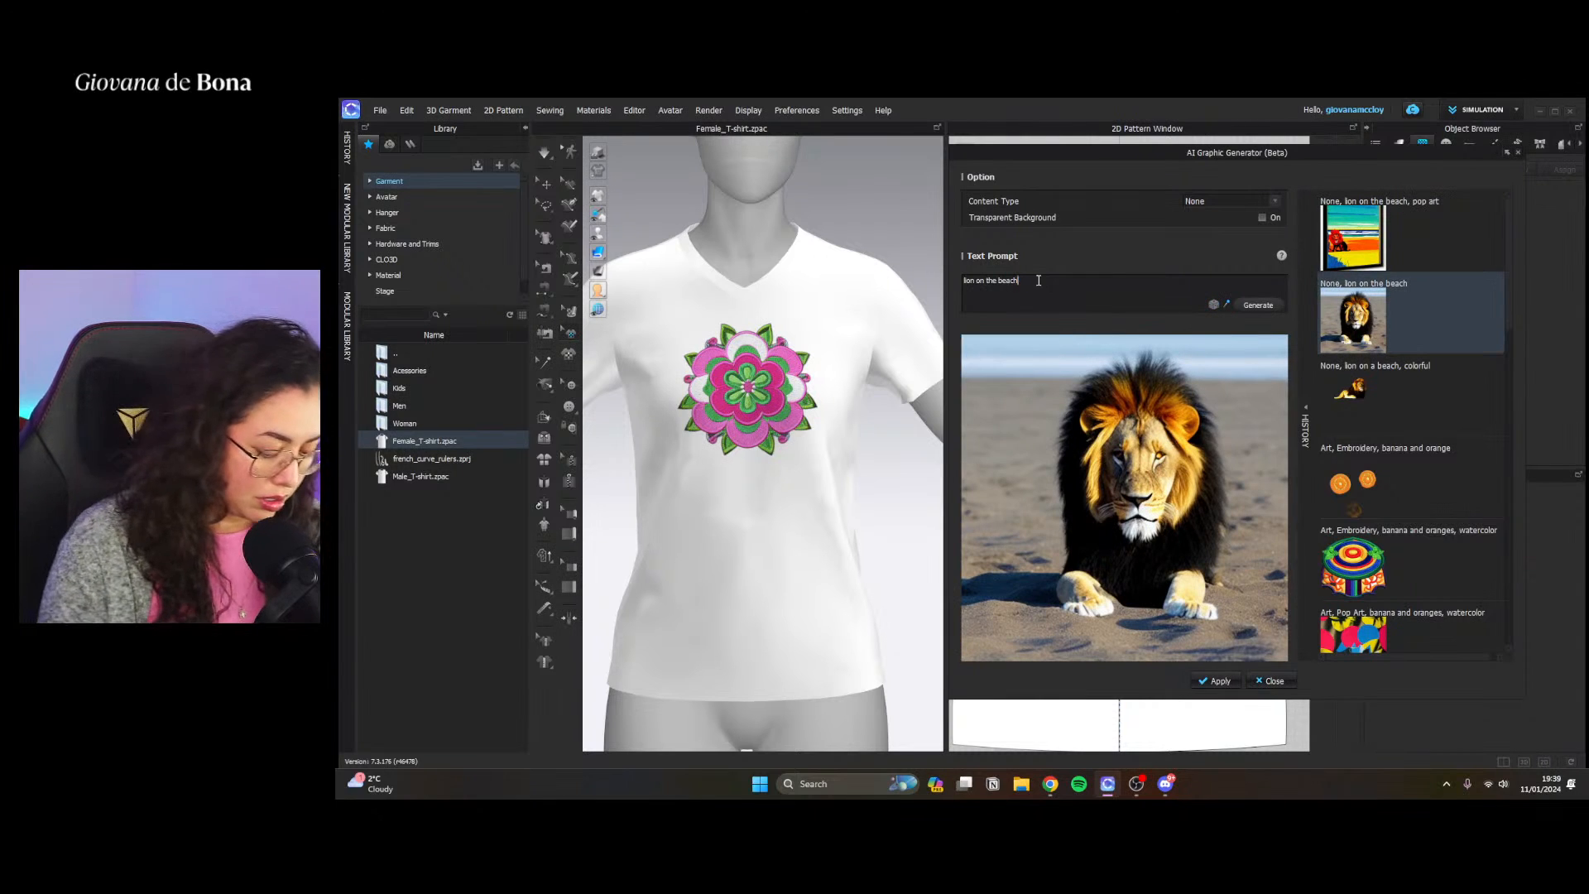
type(", banana")
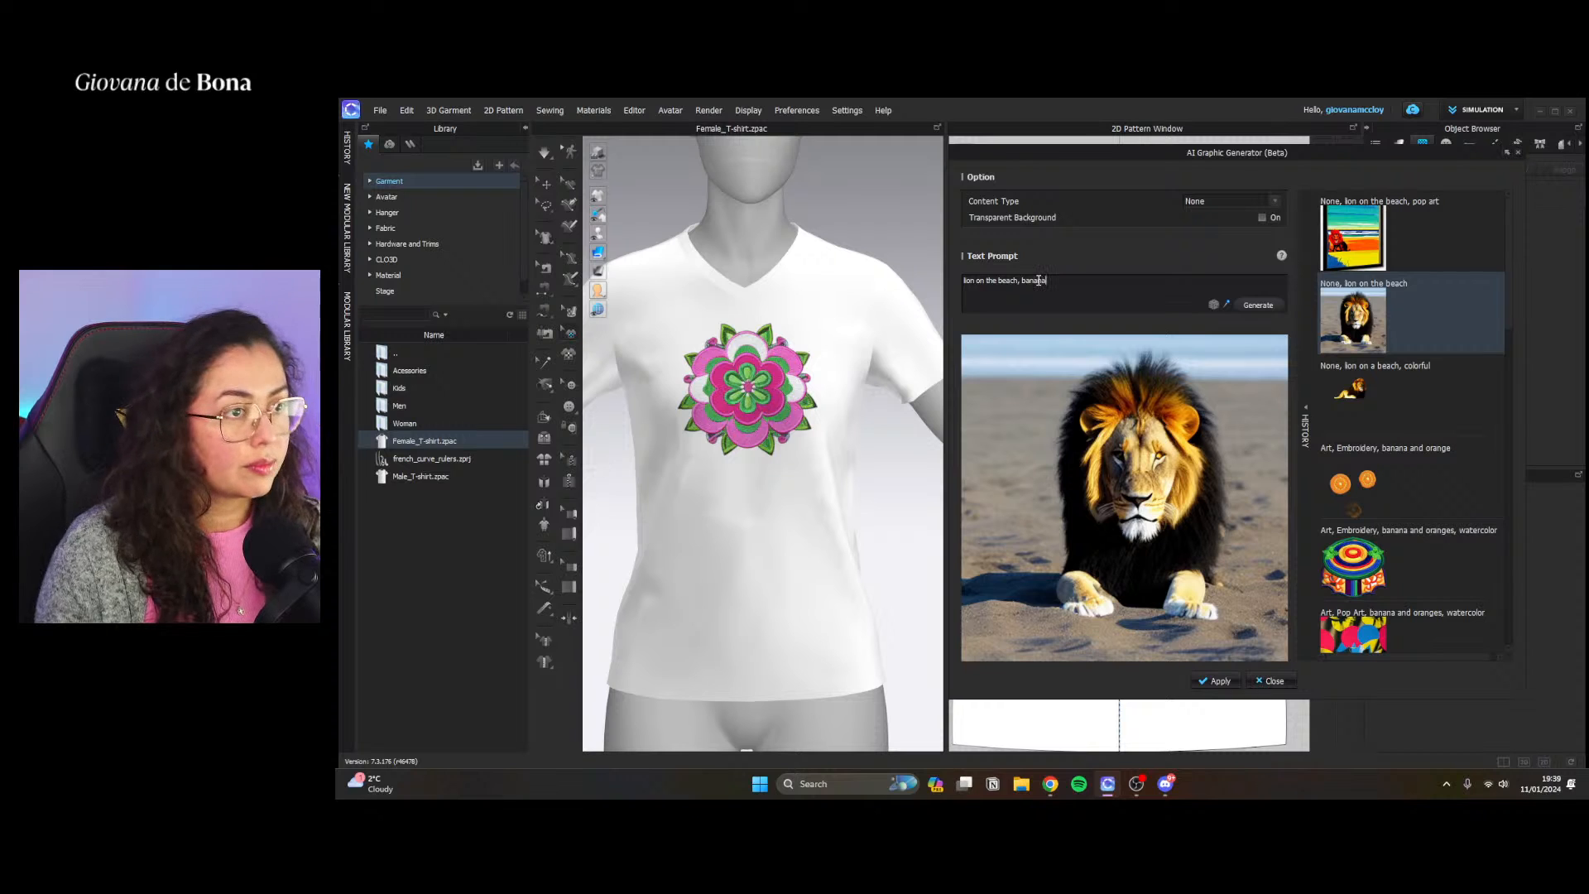
left_click(1265, 304)
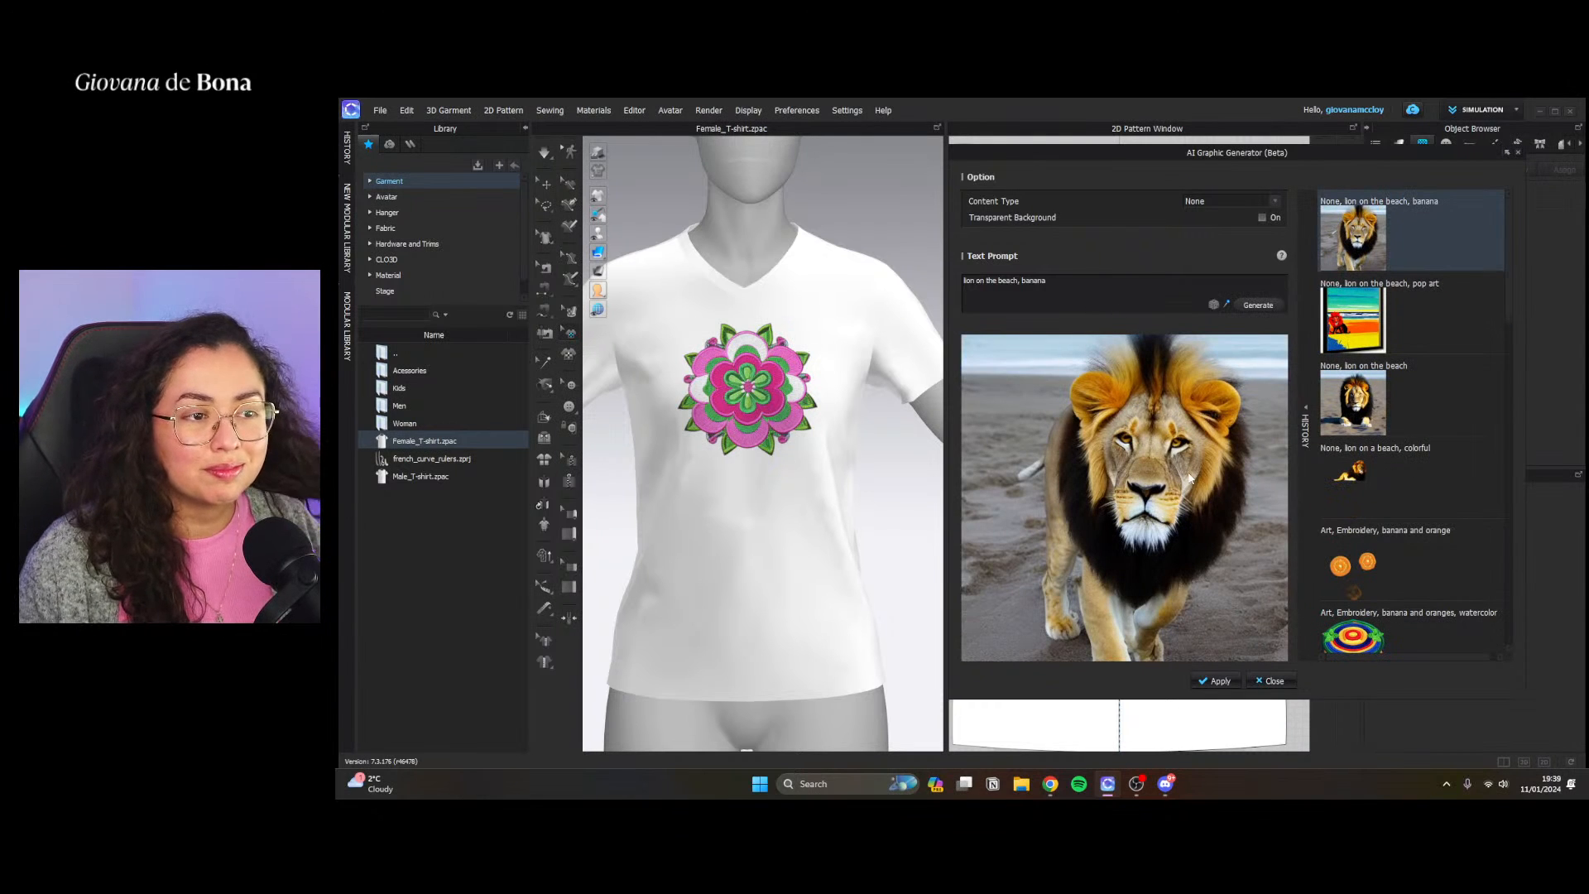
left_click(1354, 402)
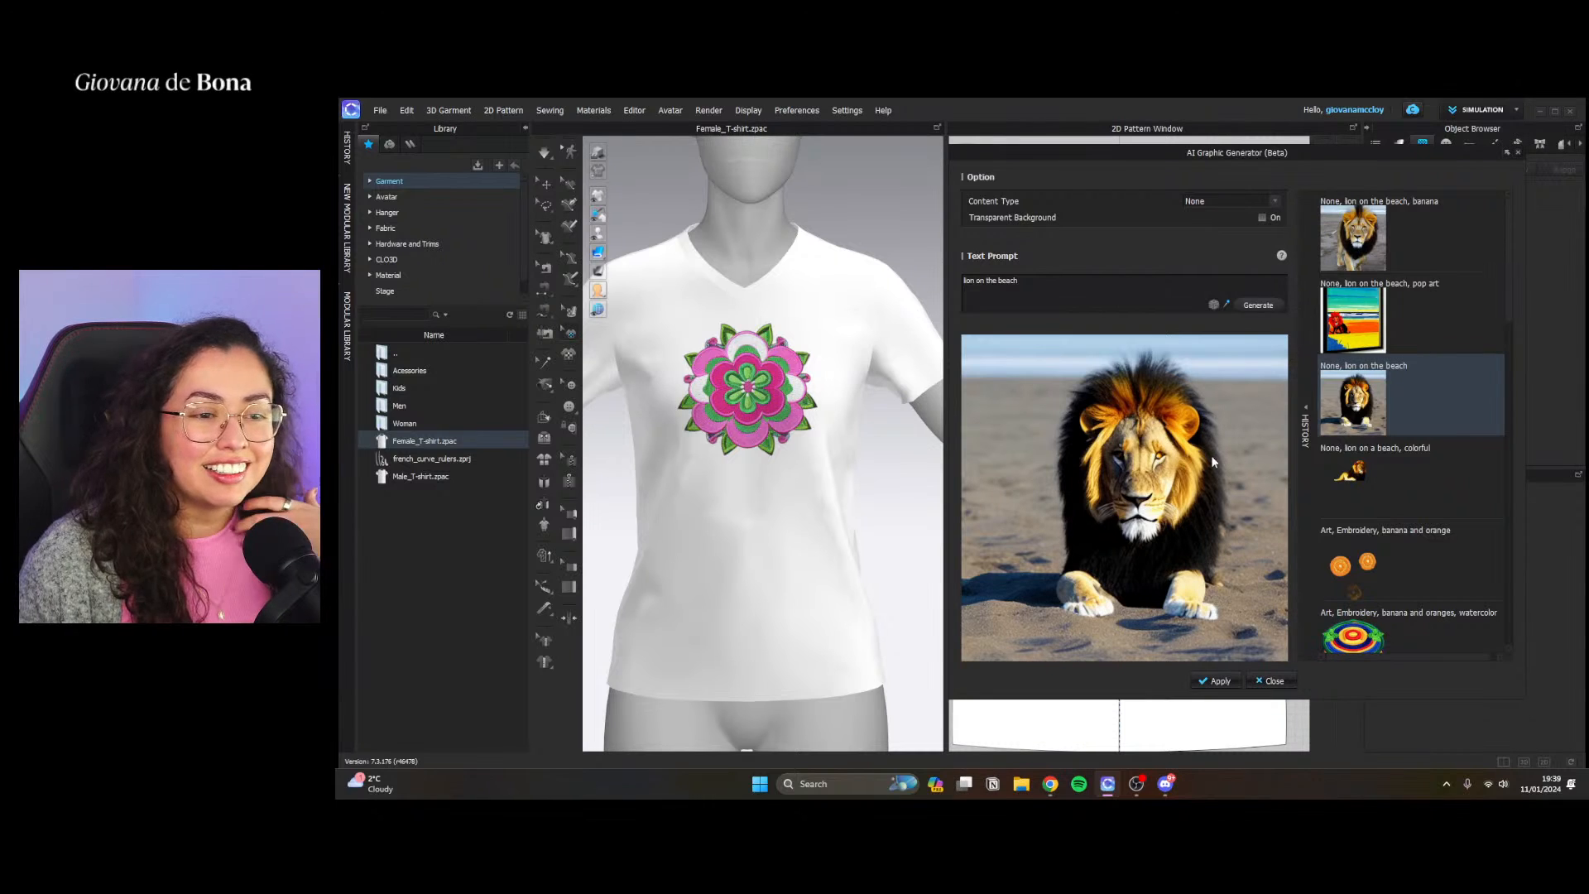
left_click(1216, 681)
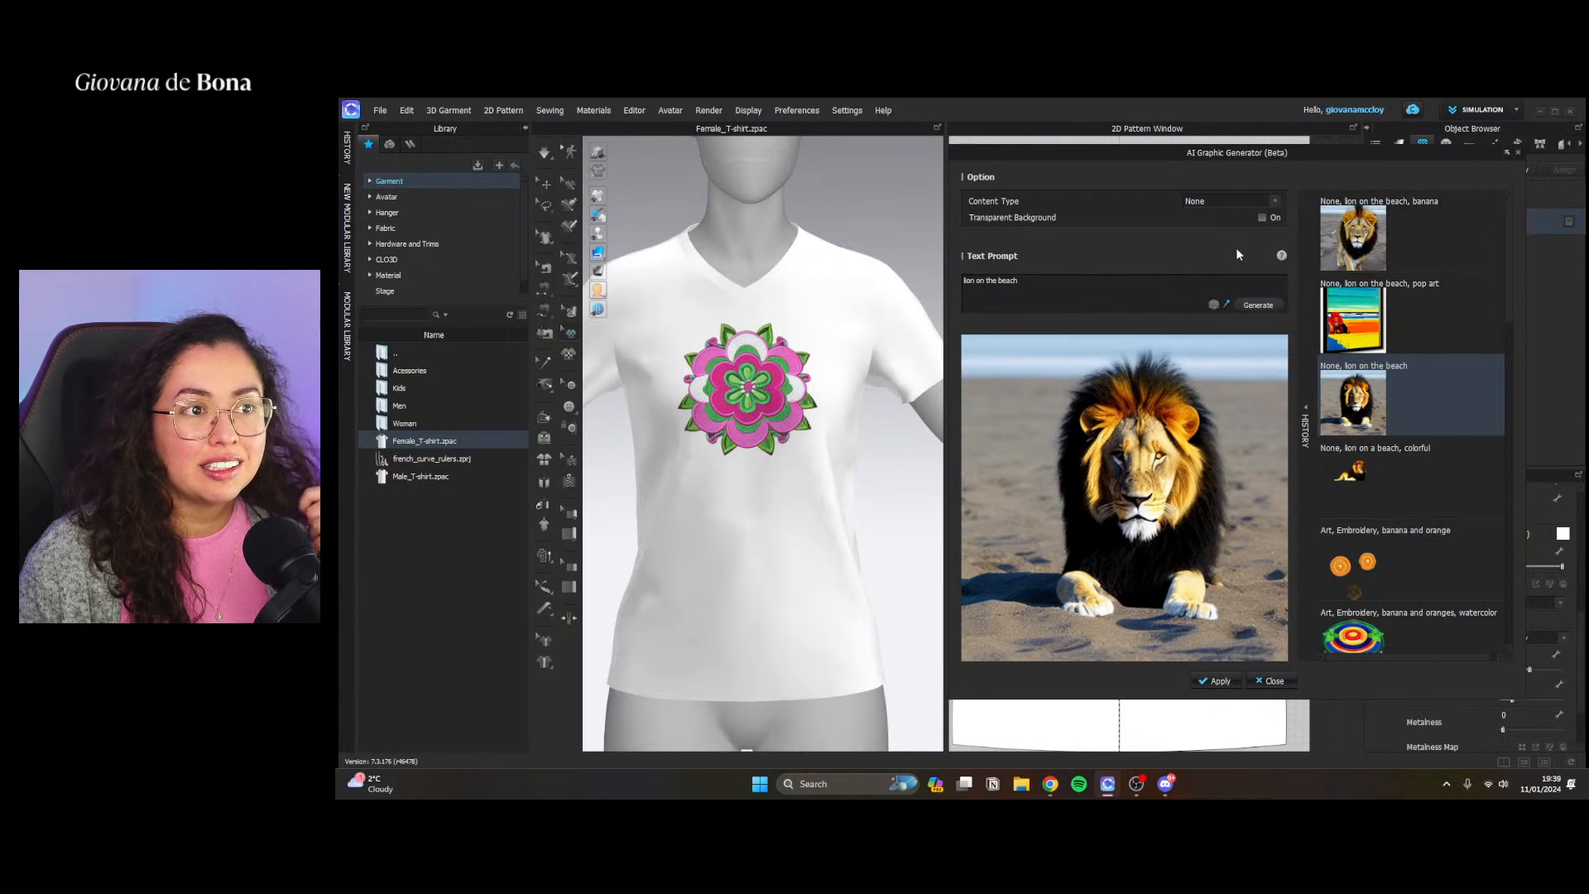
Set the content type to Art with the Patch style and generate a graphic from the prompt "lion on the beach"
left_click_drag(1021, 283, 965, 287)
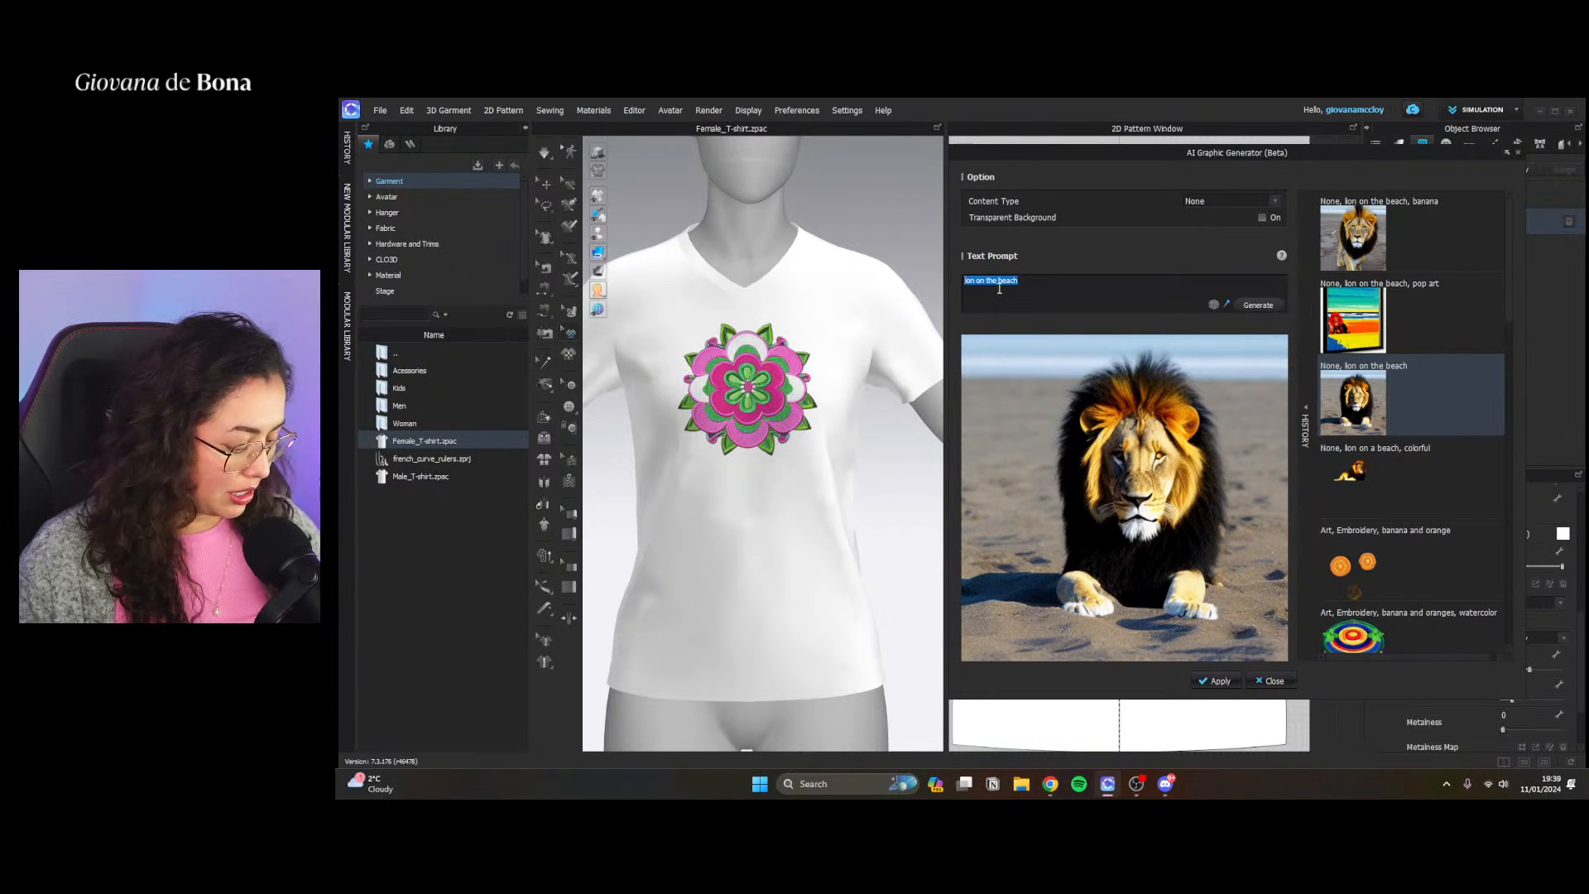
left_click(1233, 200)
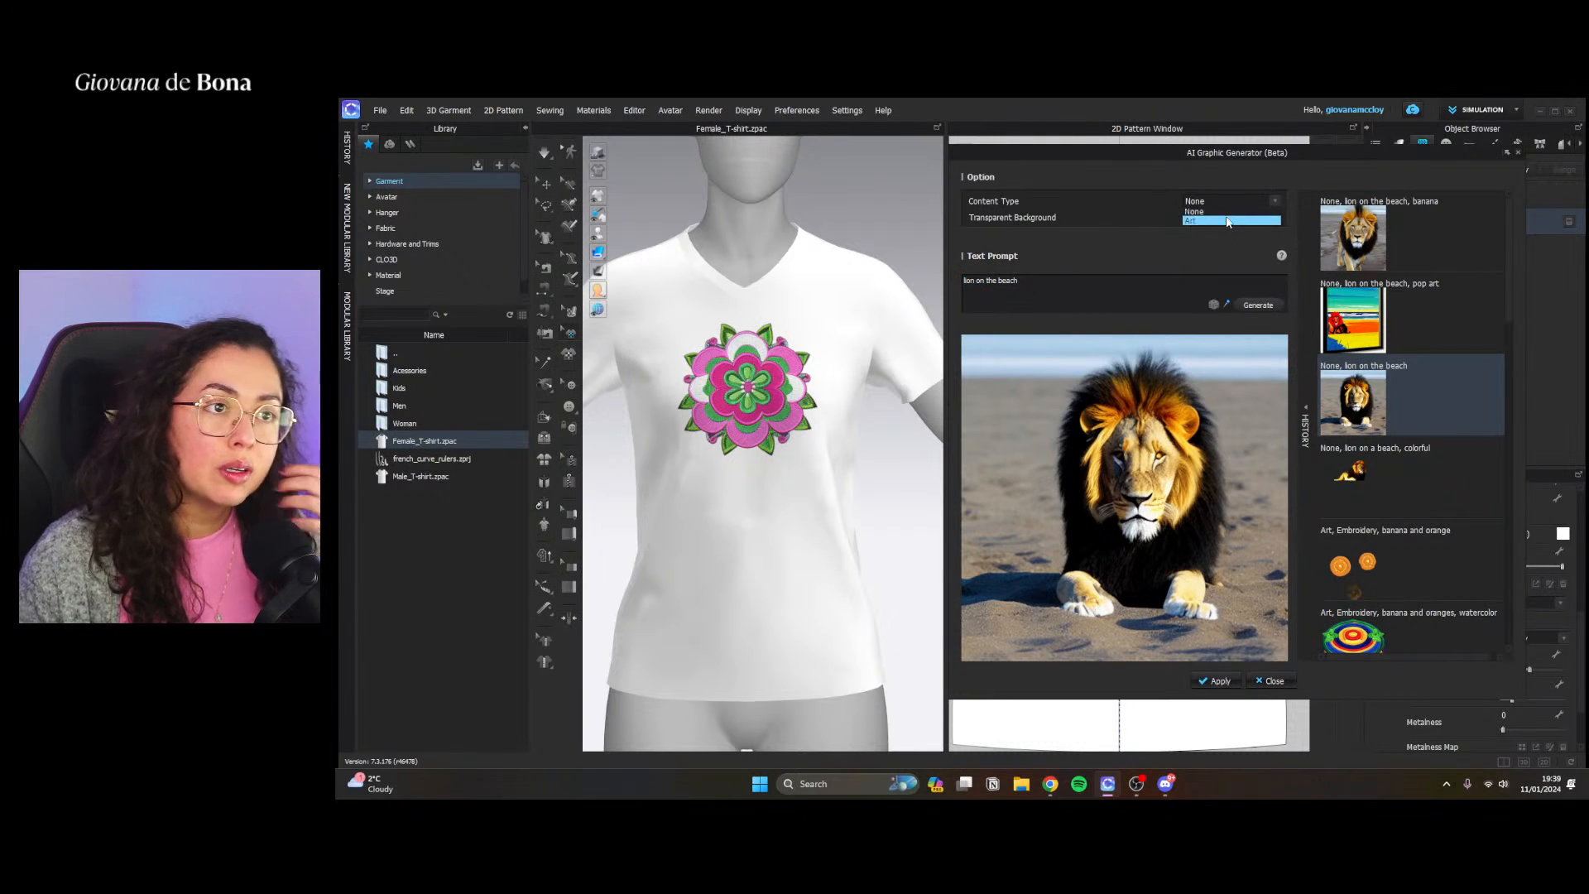
left_click(1226, 219)
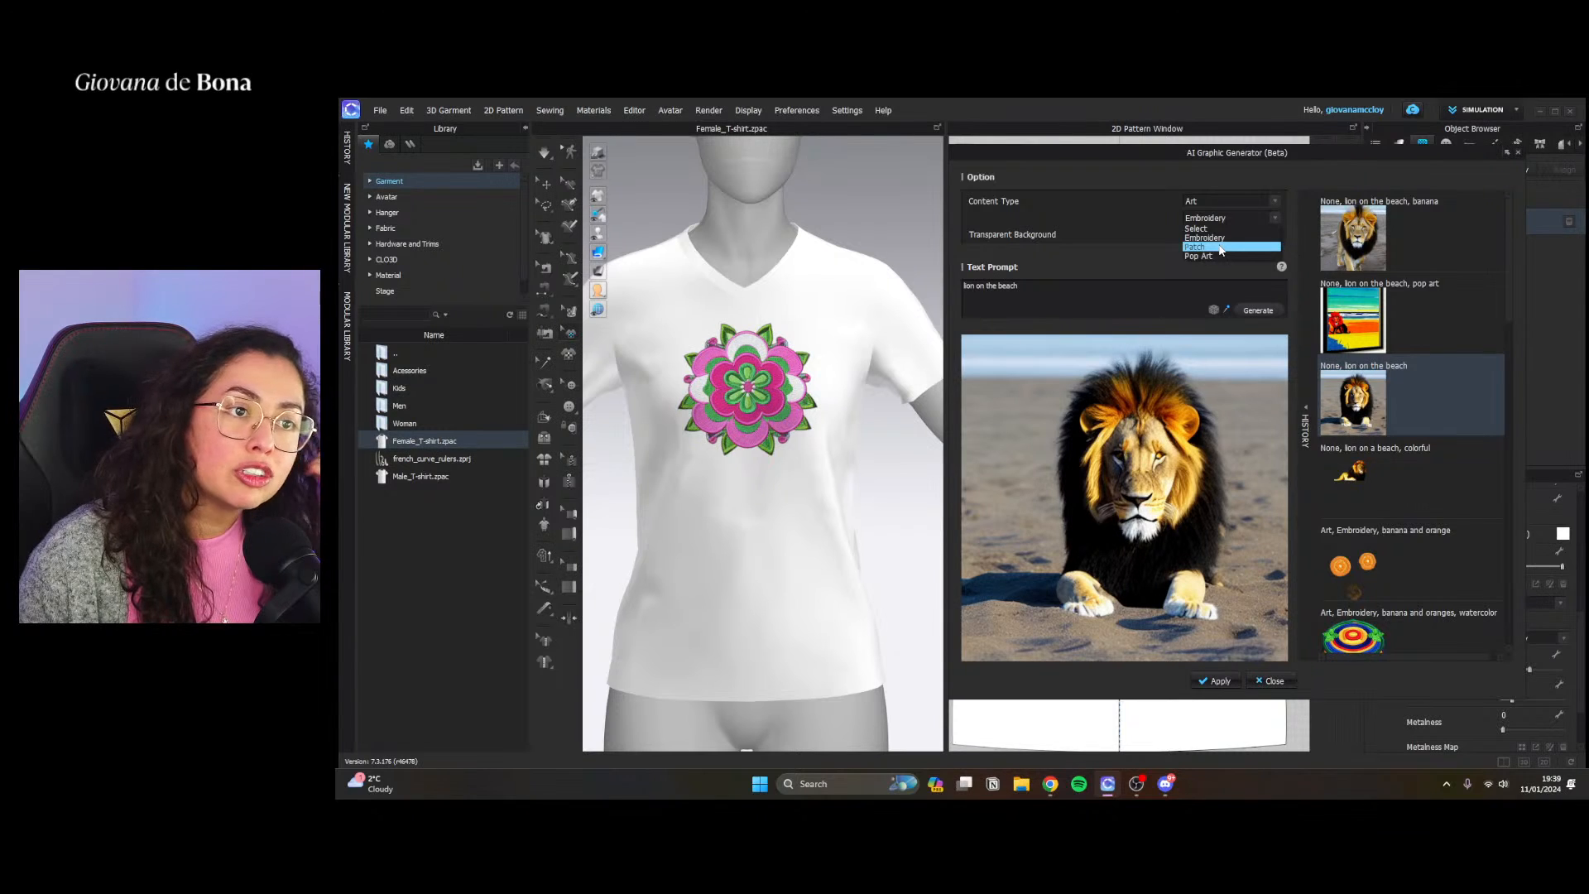
left_click(1221, 247)
left_click(1258, 311)
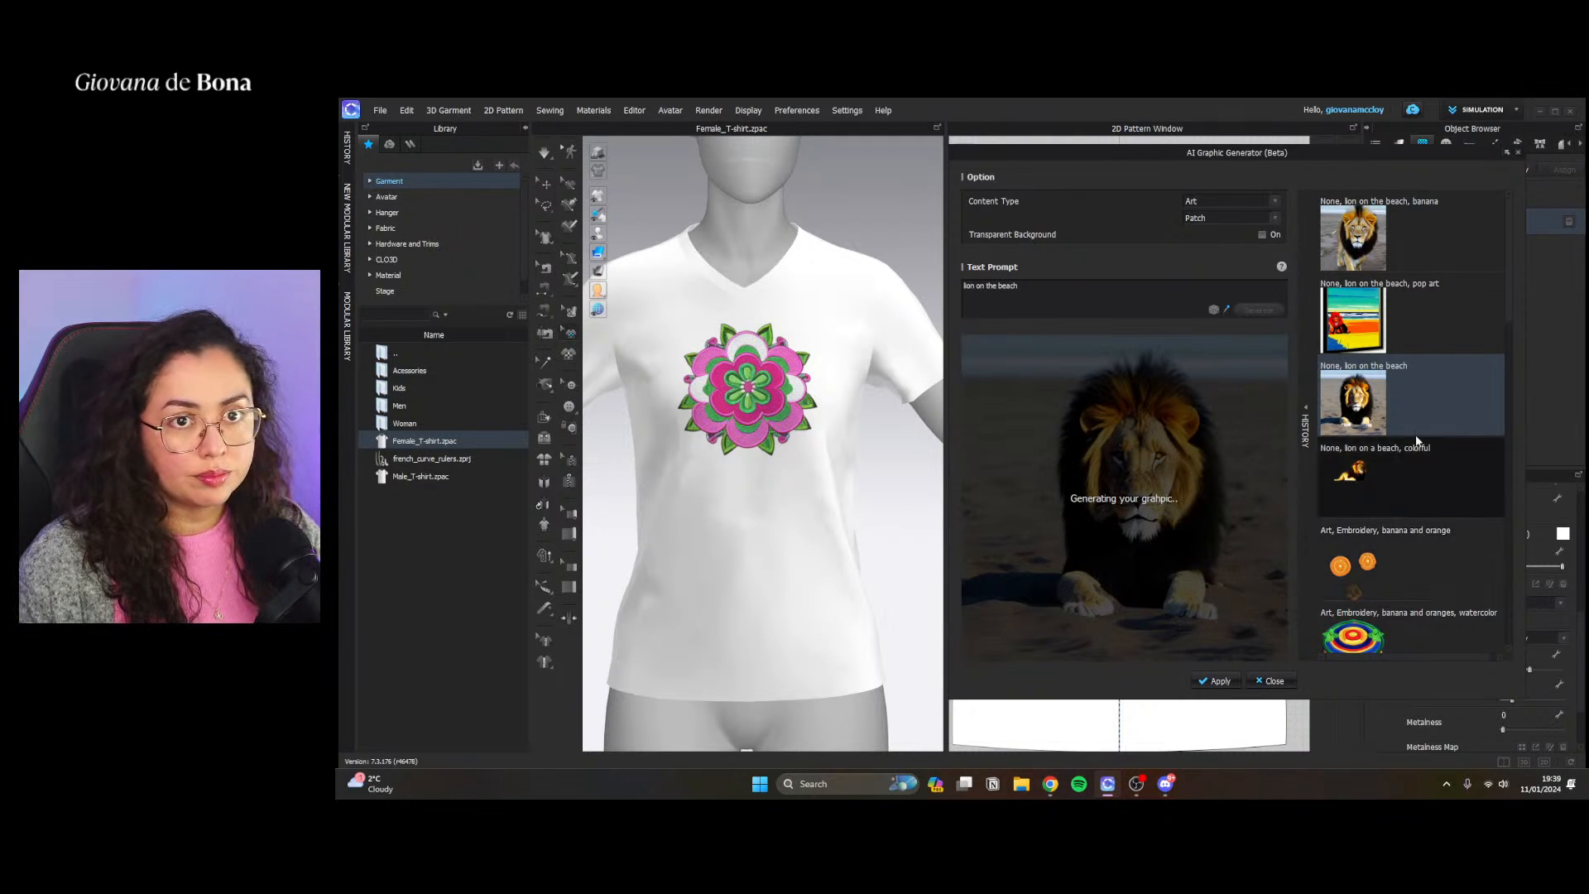
Regenerate the lion patch with a transparent background, and close the AI Graphic Generator without applying it
left_click_drag(1453, 149, 1190, 189)
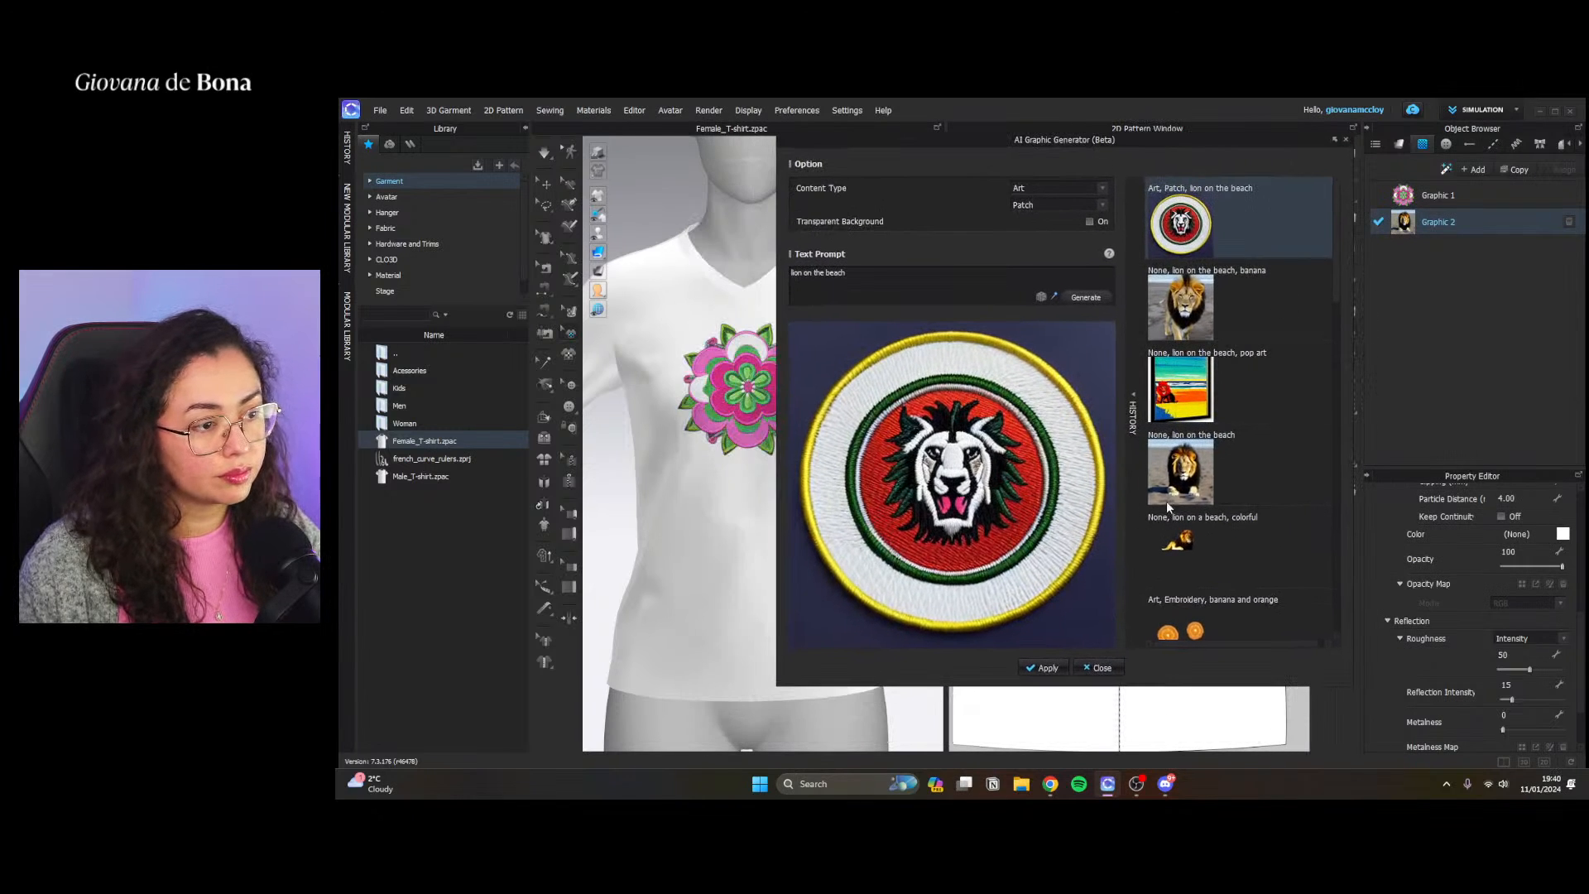
left_click(1089, 222)
left_click(1083, 296)
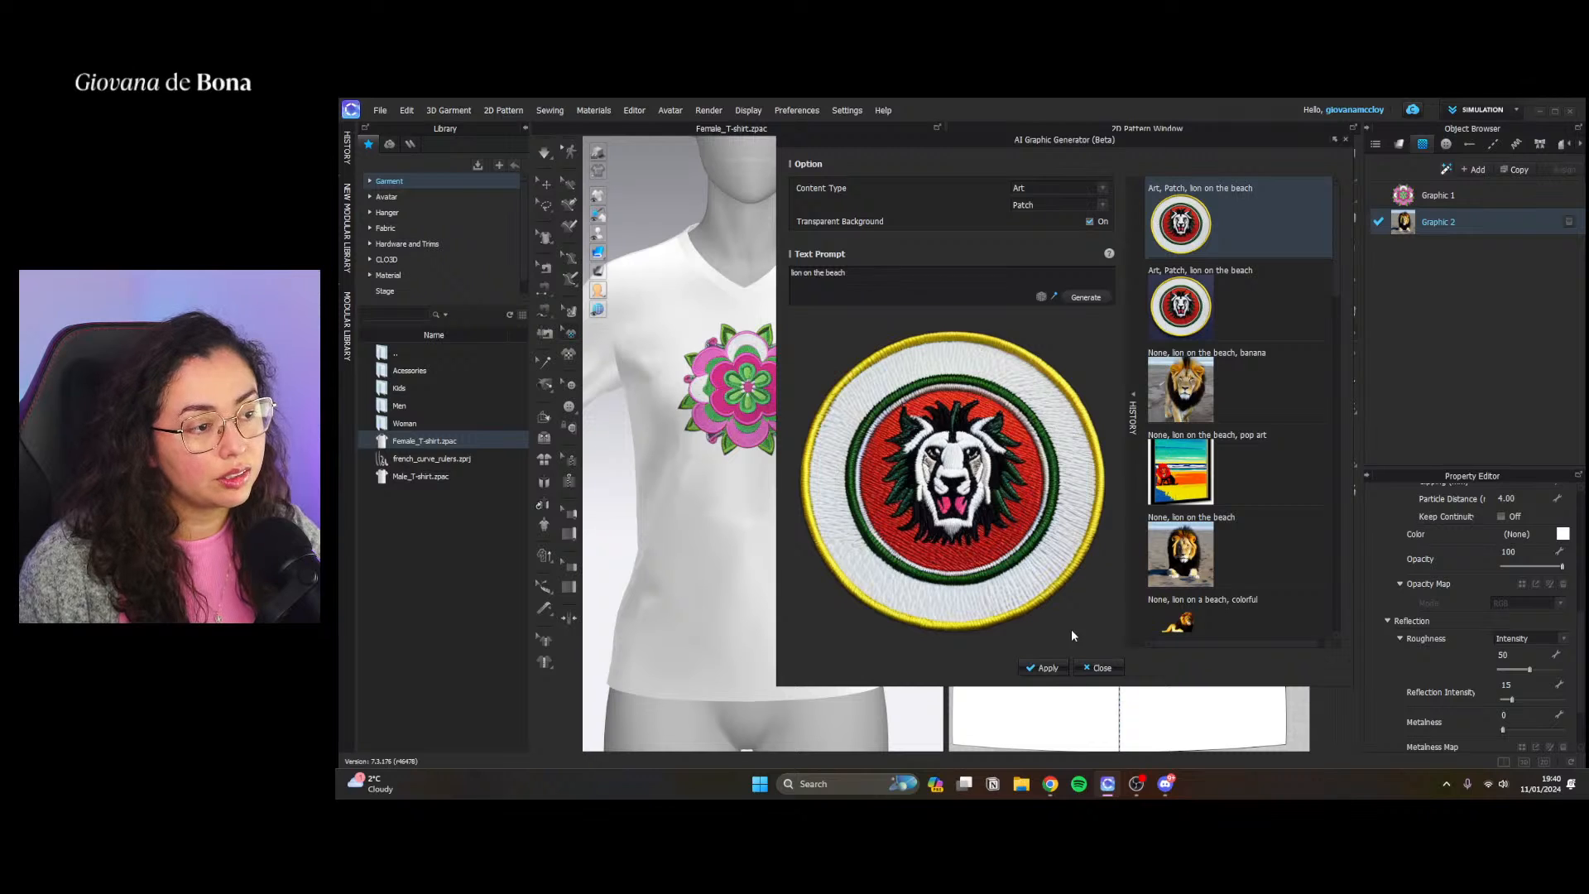
left_click(1347, 140)
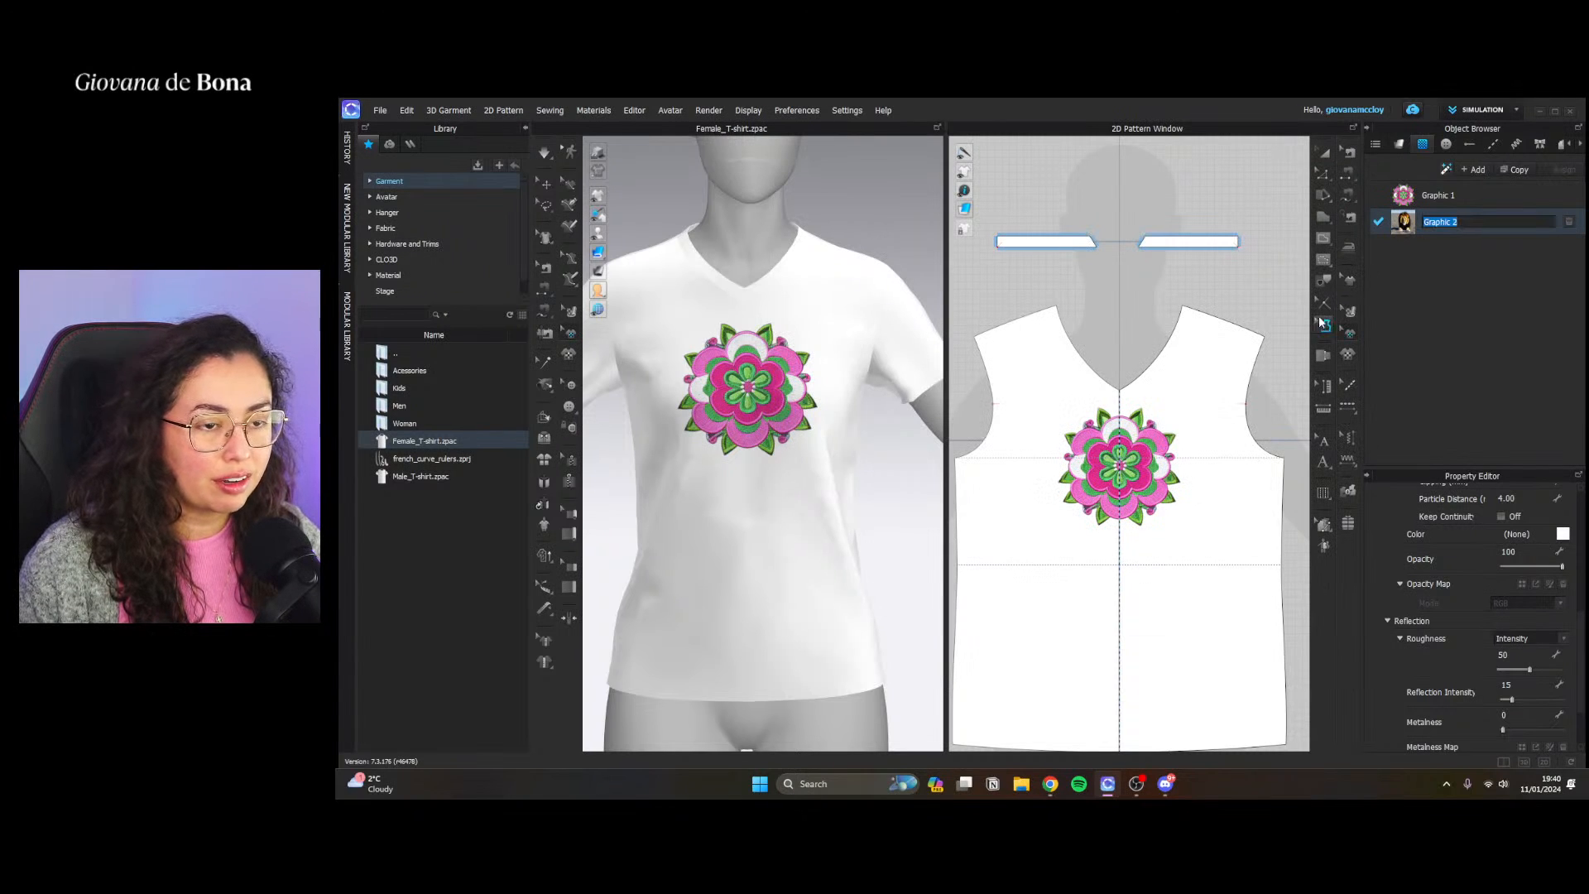
Place the lion photo graphic on the front T-shirt pattern, enlarge it and centre it below the flower
left_click_drag(1401, 231, 1257, 522)
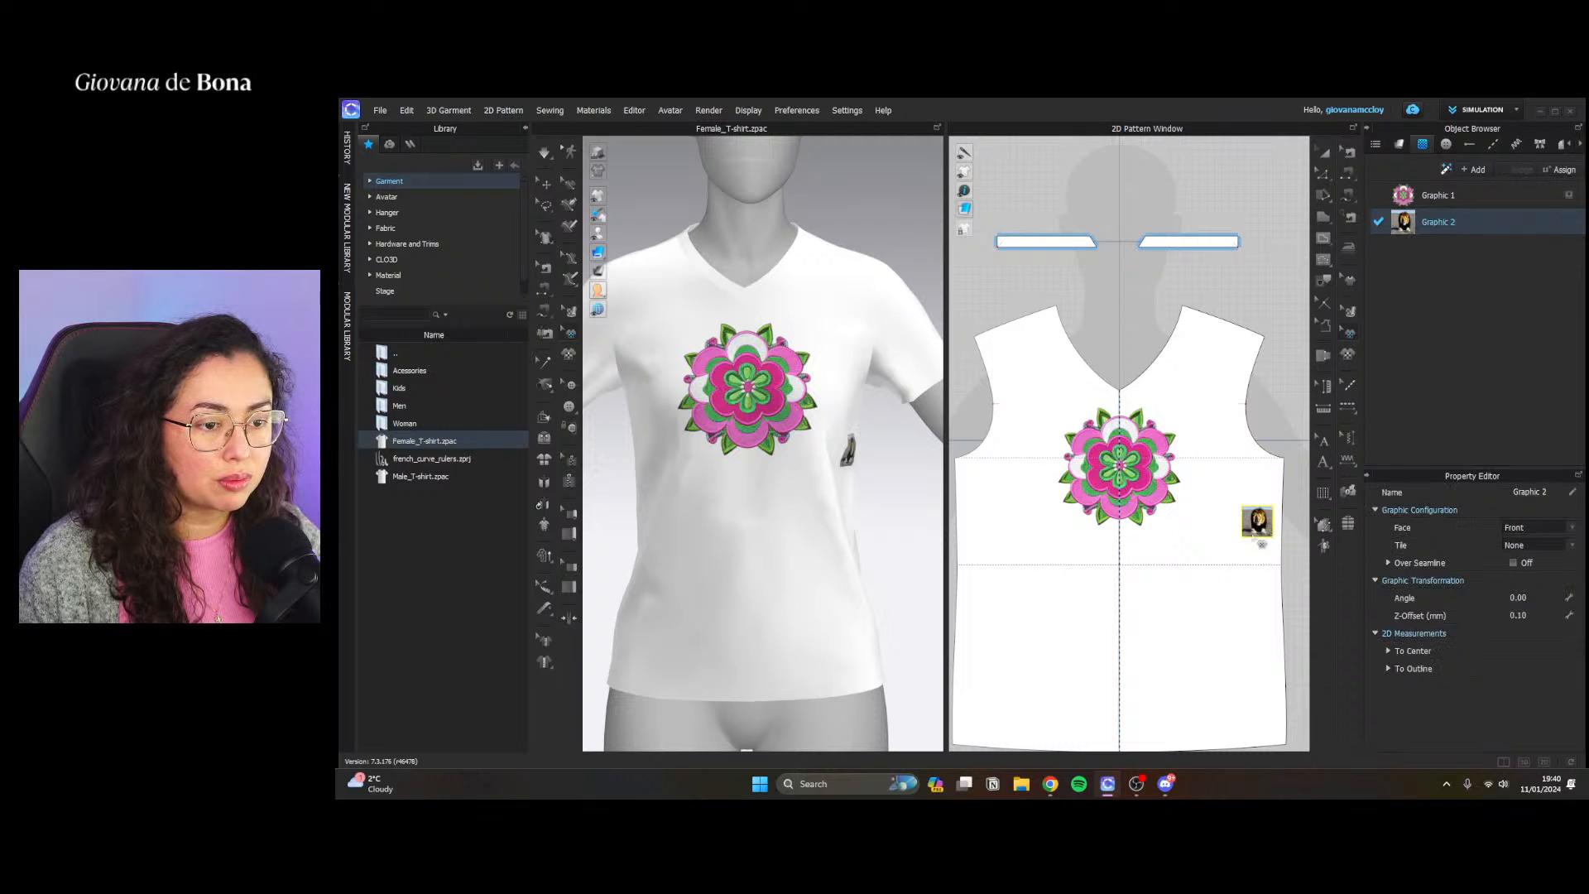
middle_click_drag(1229, 550, 1222, 423)
left_click_drag(1235, 414, 1256, 532)
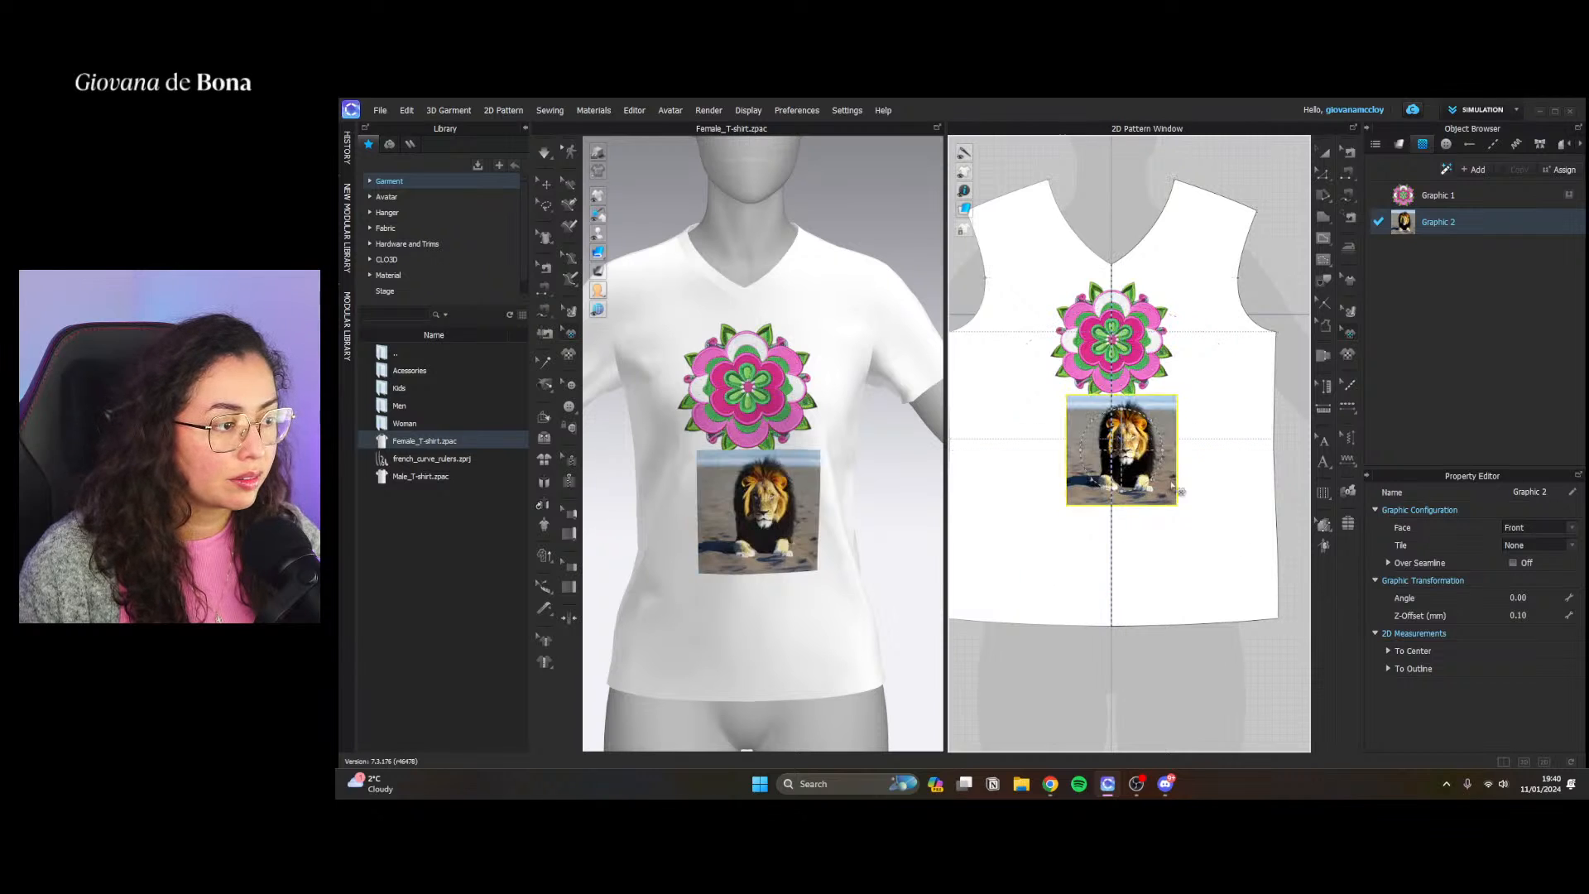
left_click_drag(1126, 454, 1150, 489)
left_click(1274, 315)
left_click(1145, 469)
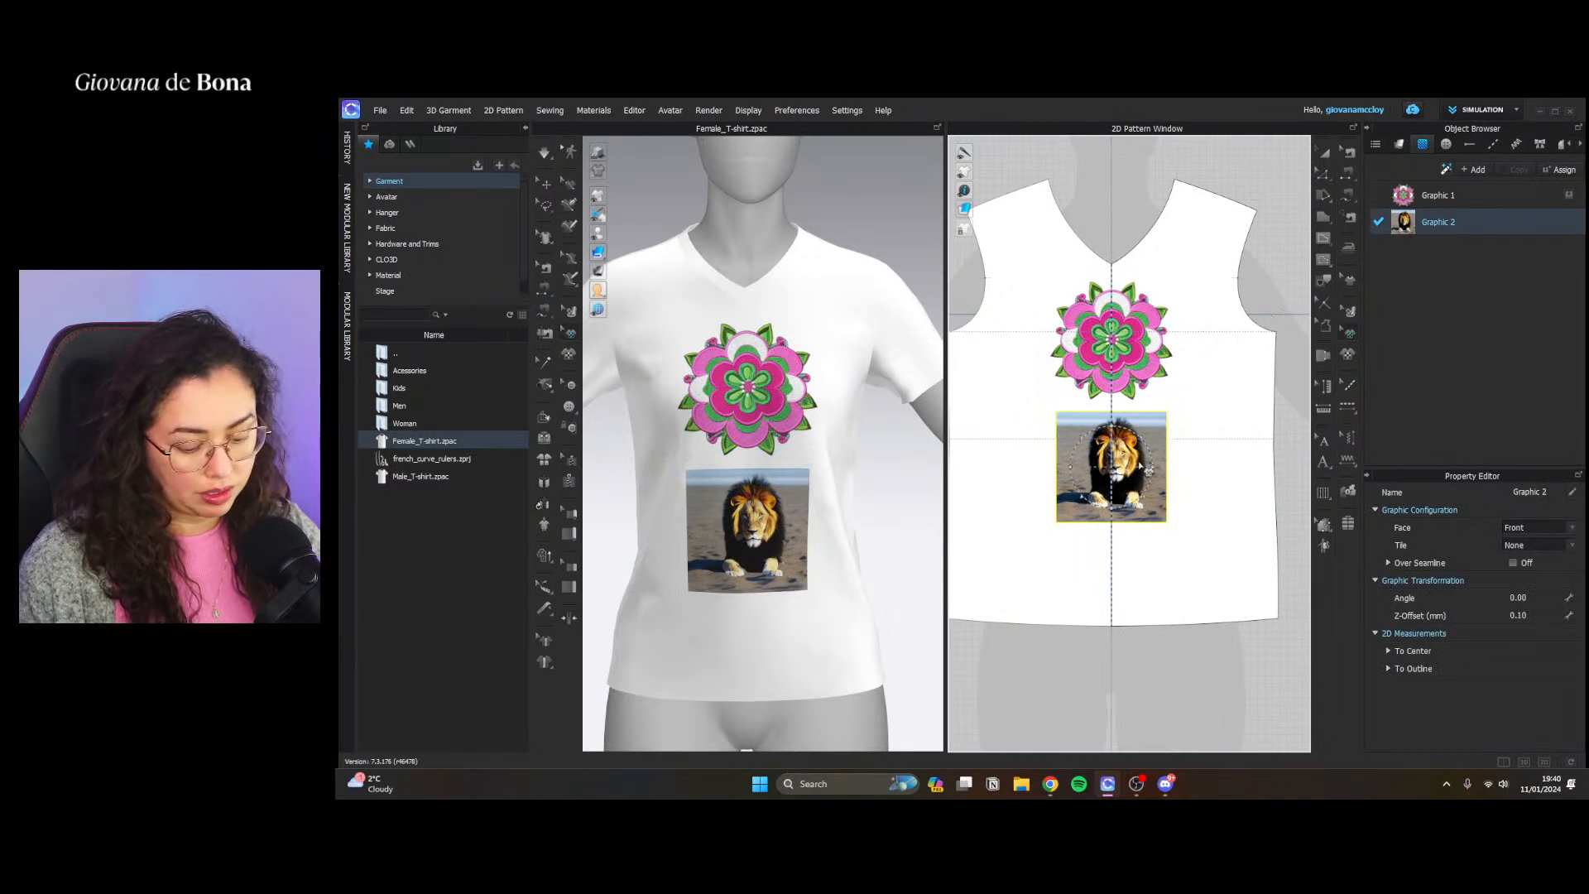
Delete the lion graphic from the front T-shirt pattern and select the Default Fabric
key("Delete")
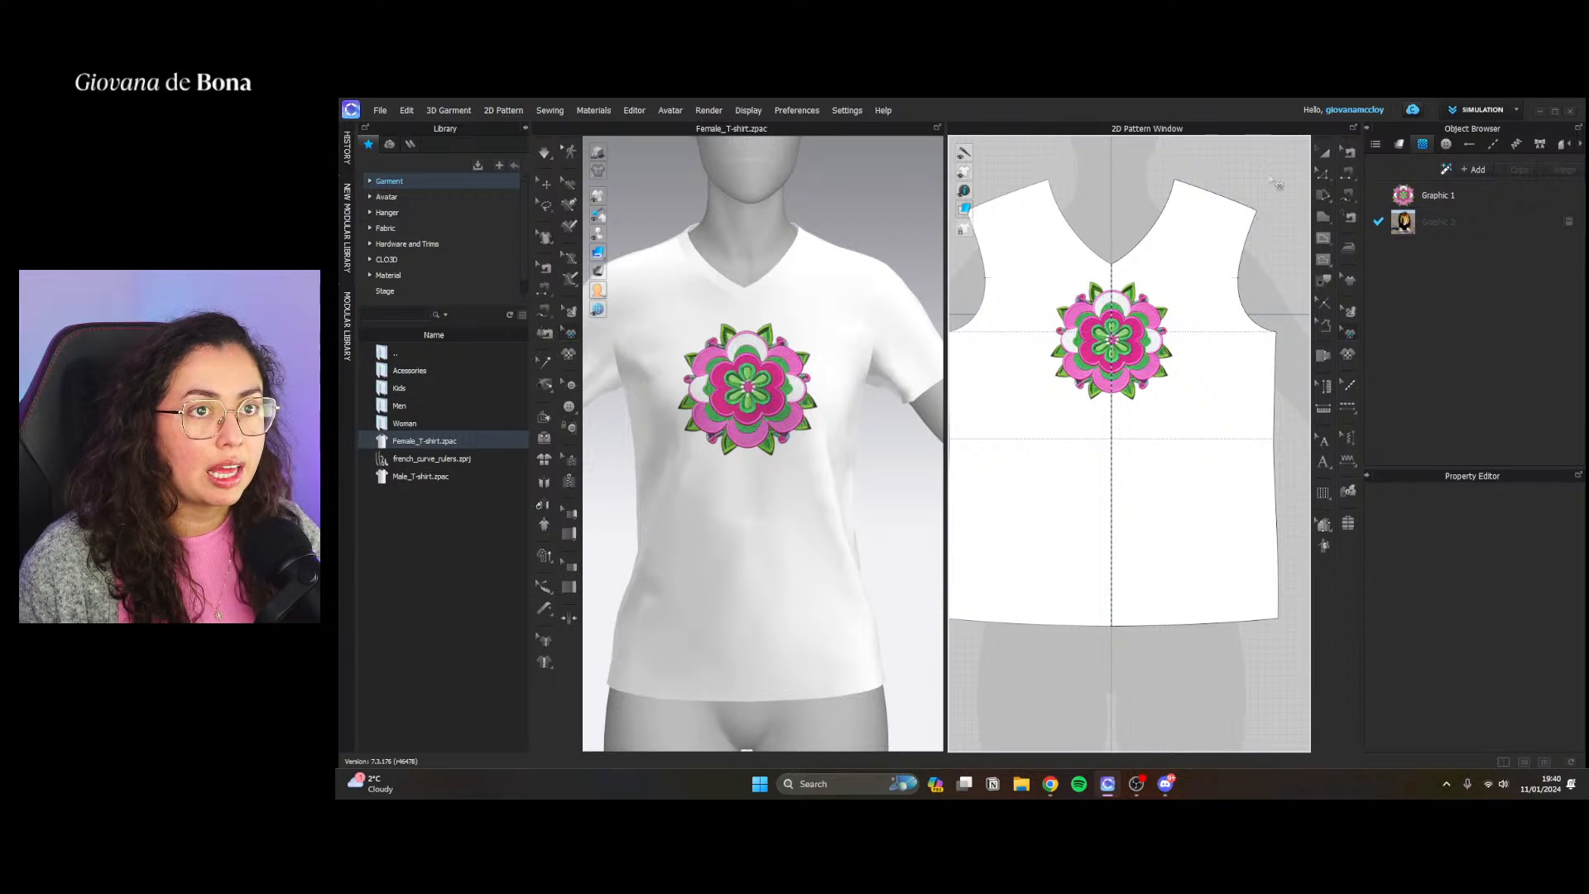
left_click(1399, 144)
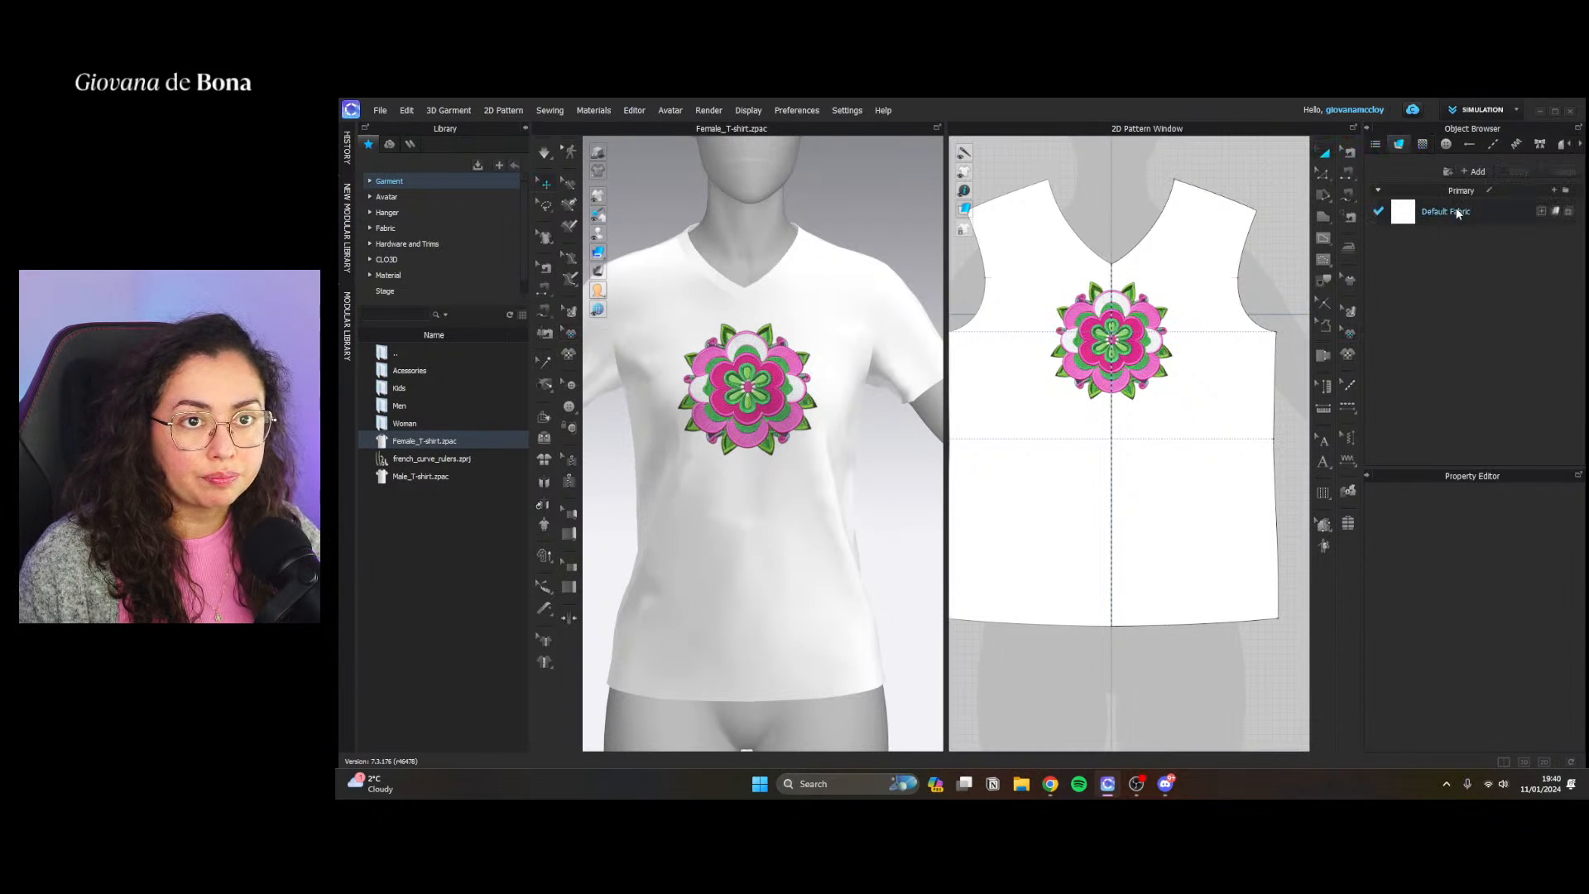
left_click(1458, 213)
right_click(1460, 212)
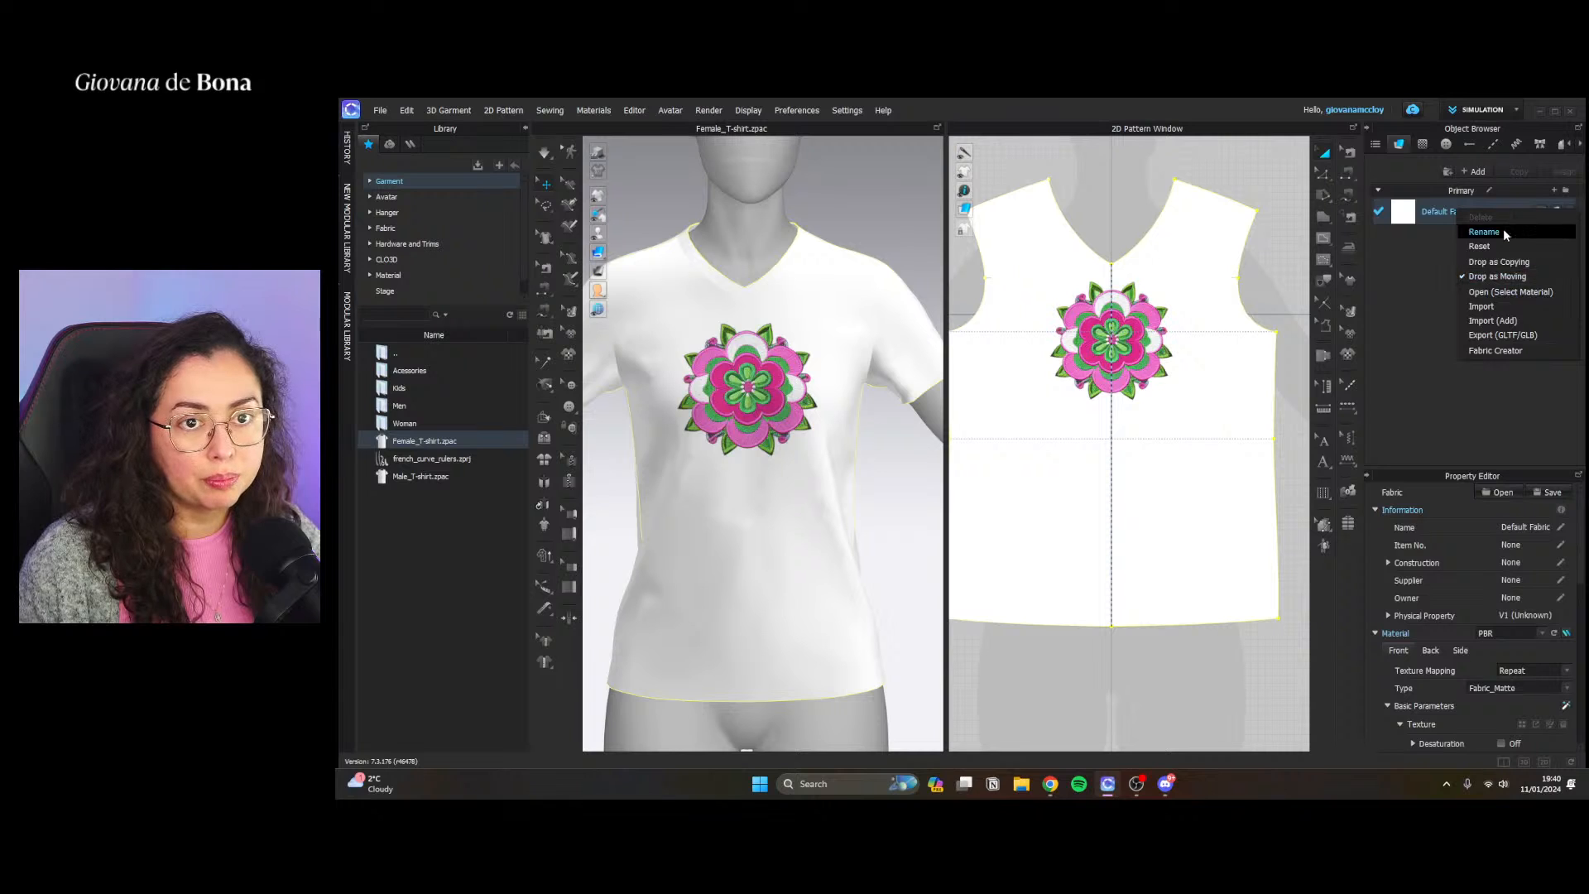
left_click(1514, 352)
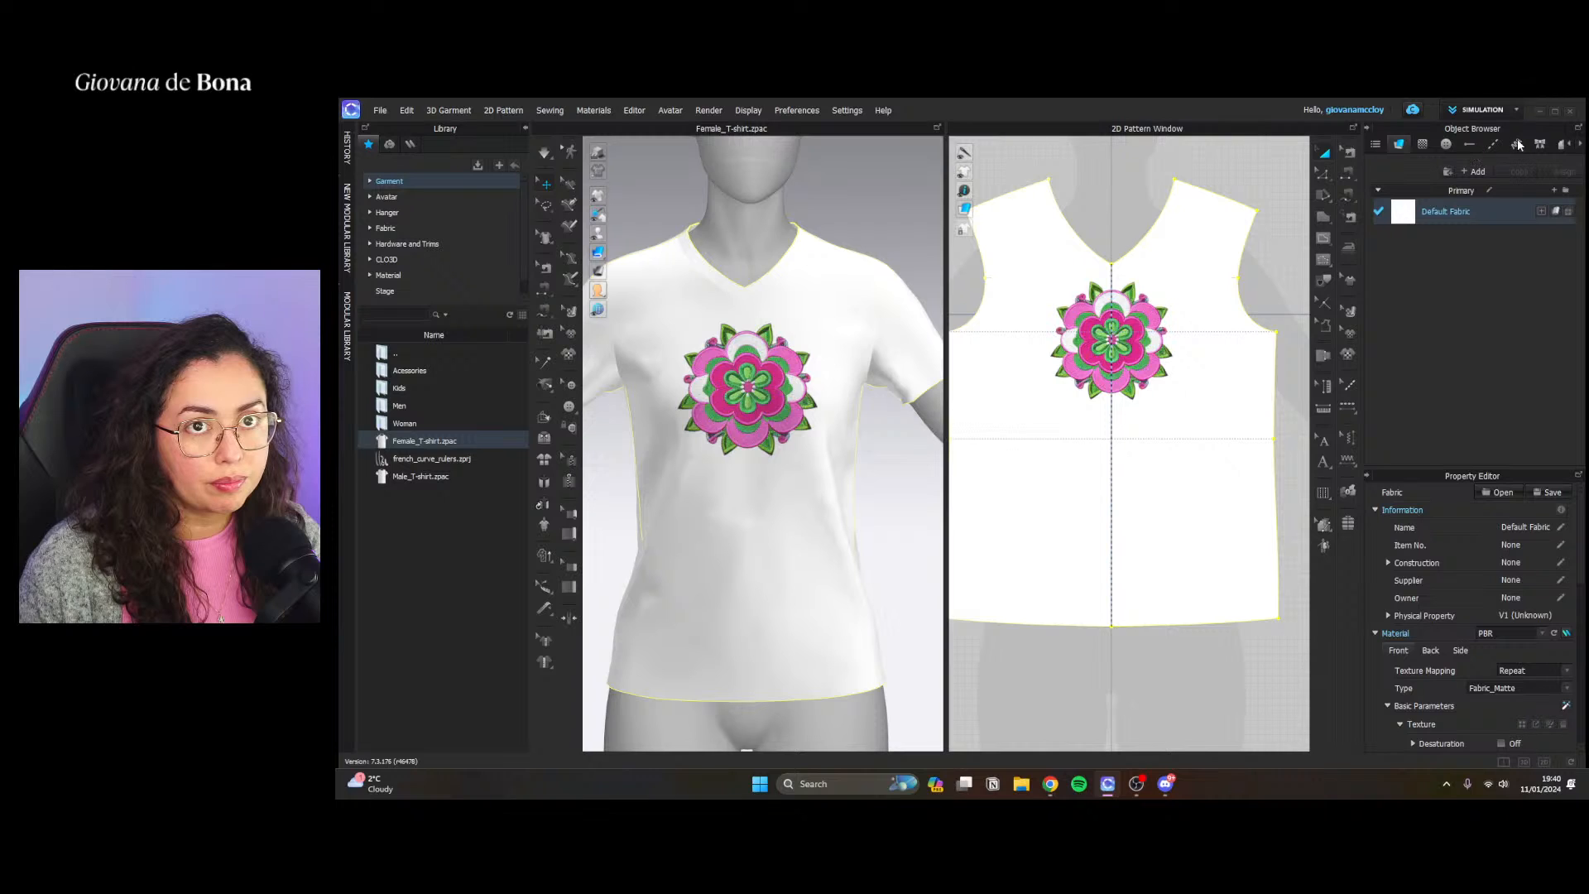
scroll(996, 515, "down", 3)
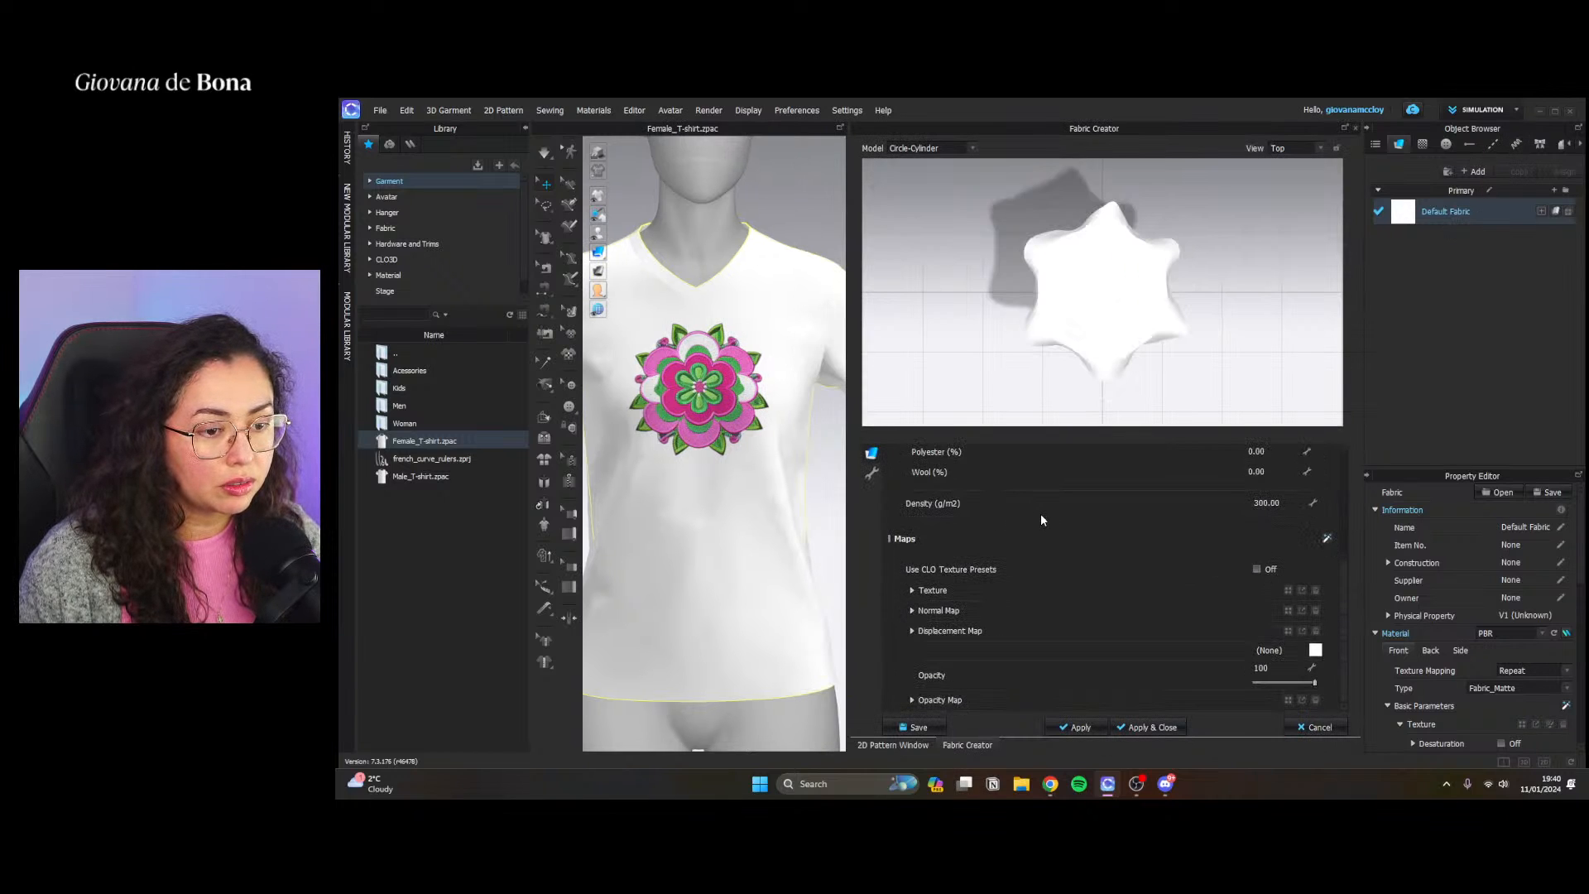
scroll(1041, 519, "up", 5)
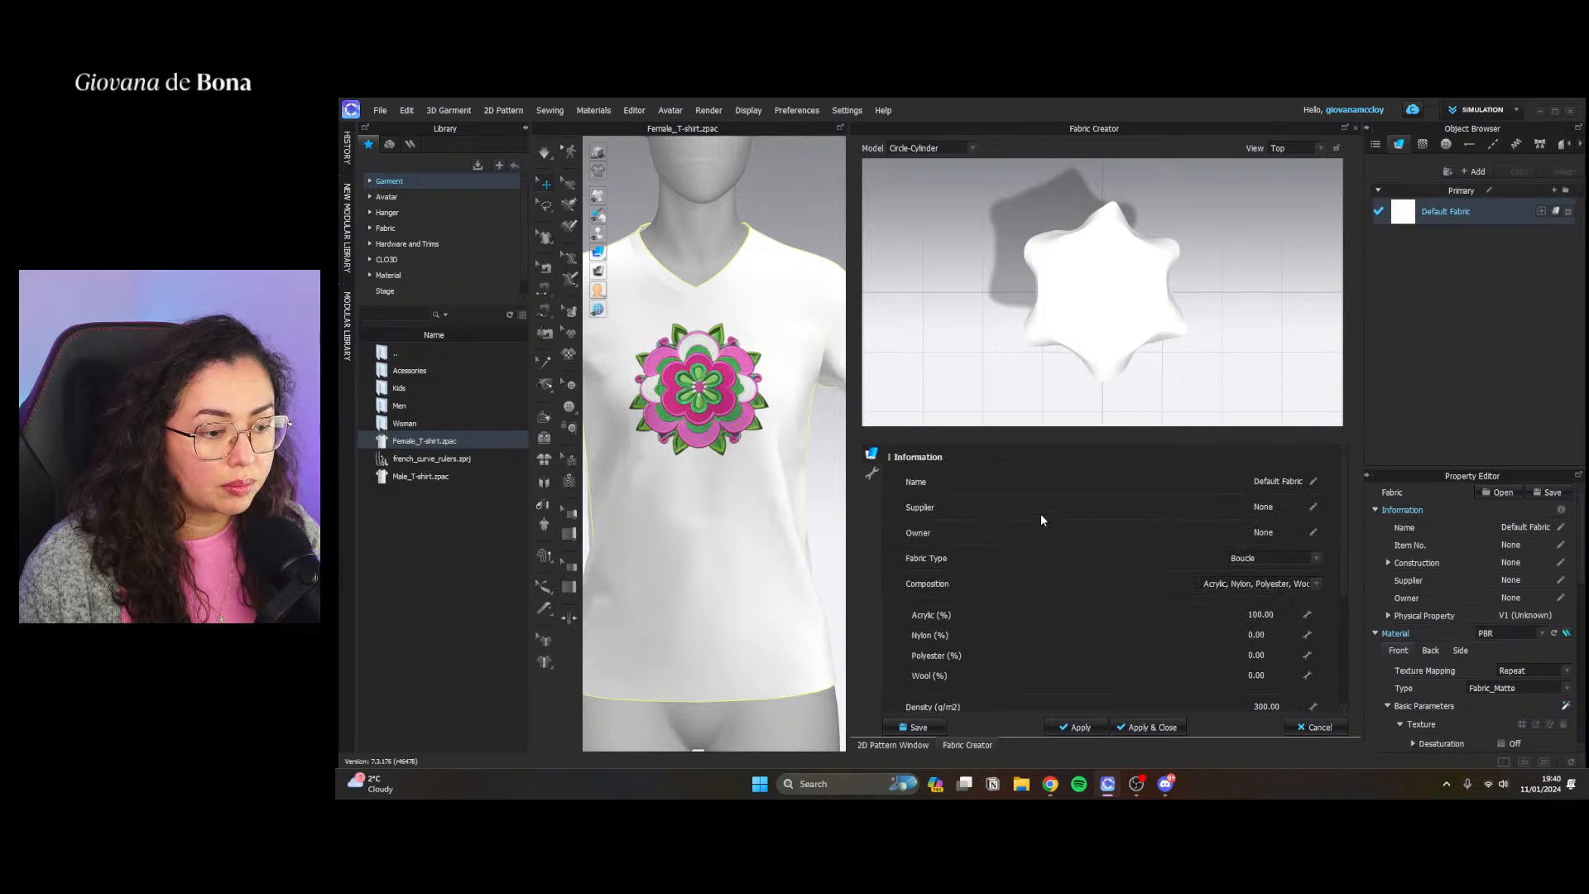
left_click(1355, 128)
left_click(1422, 145)
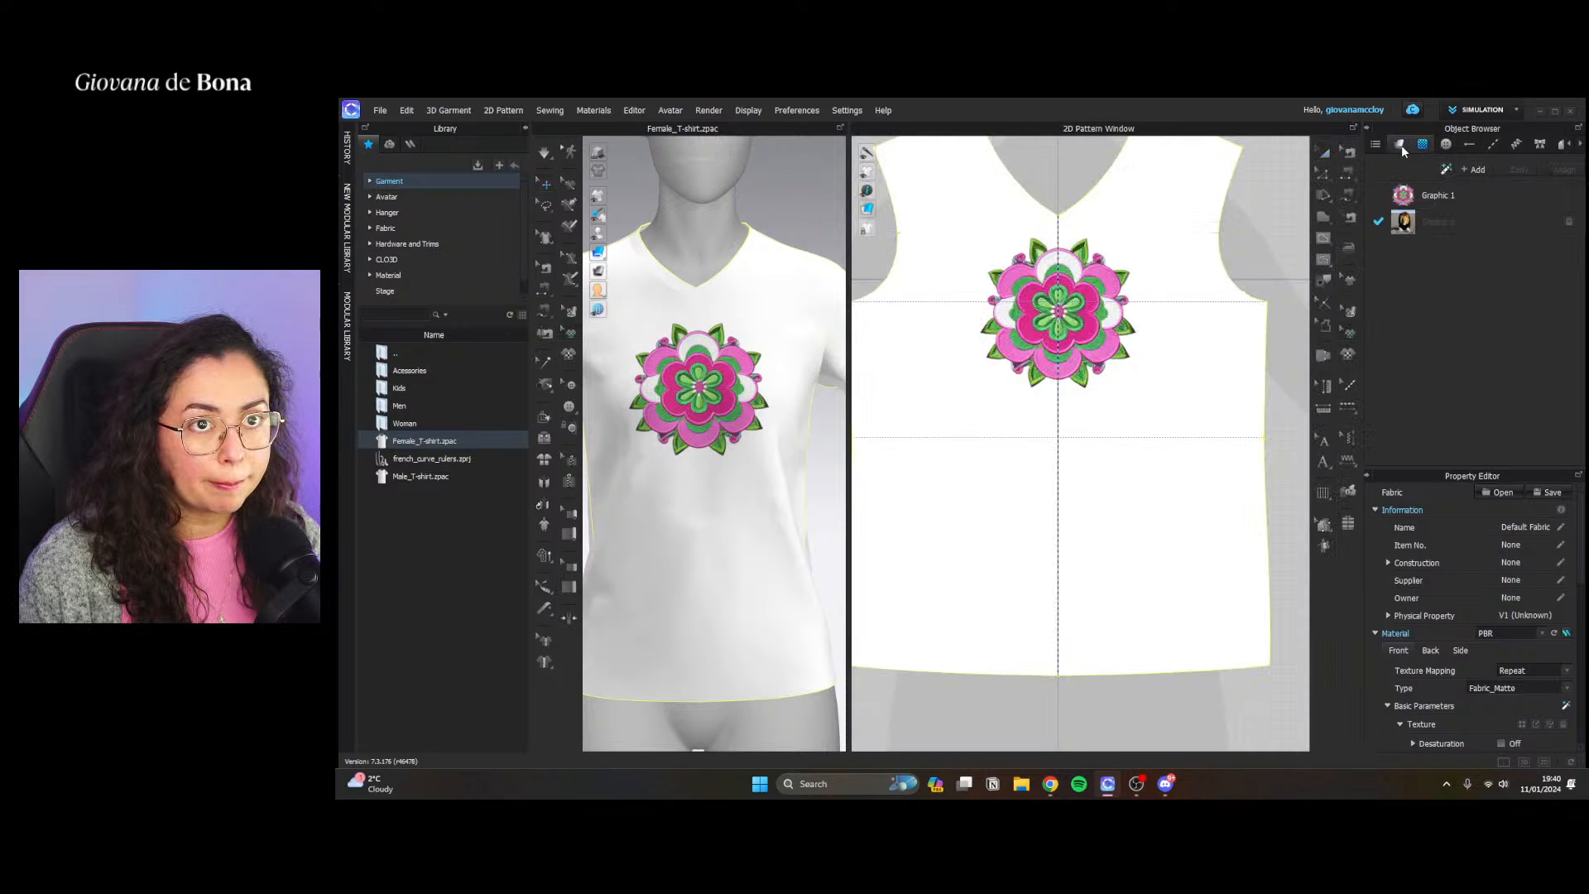
left_click(1400, 145)
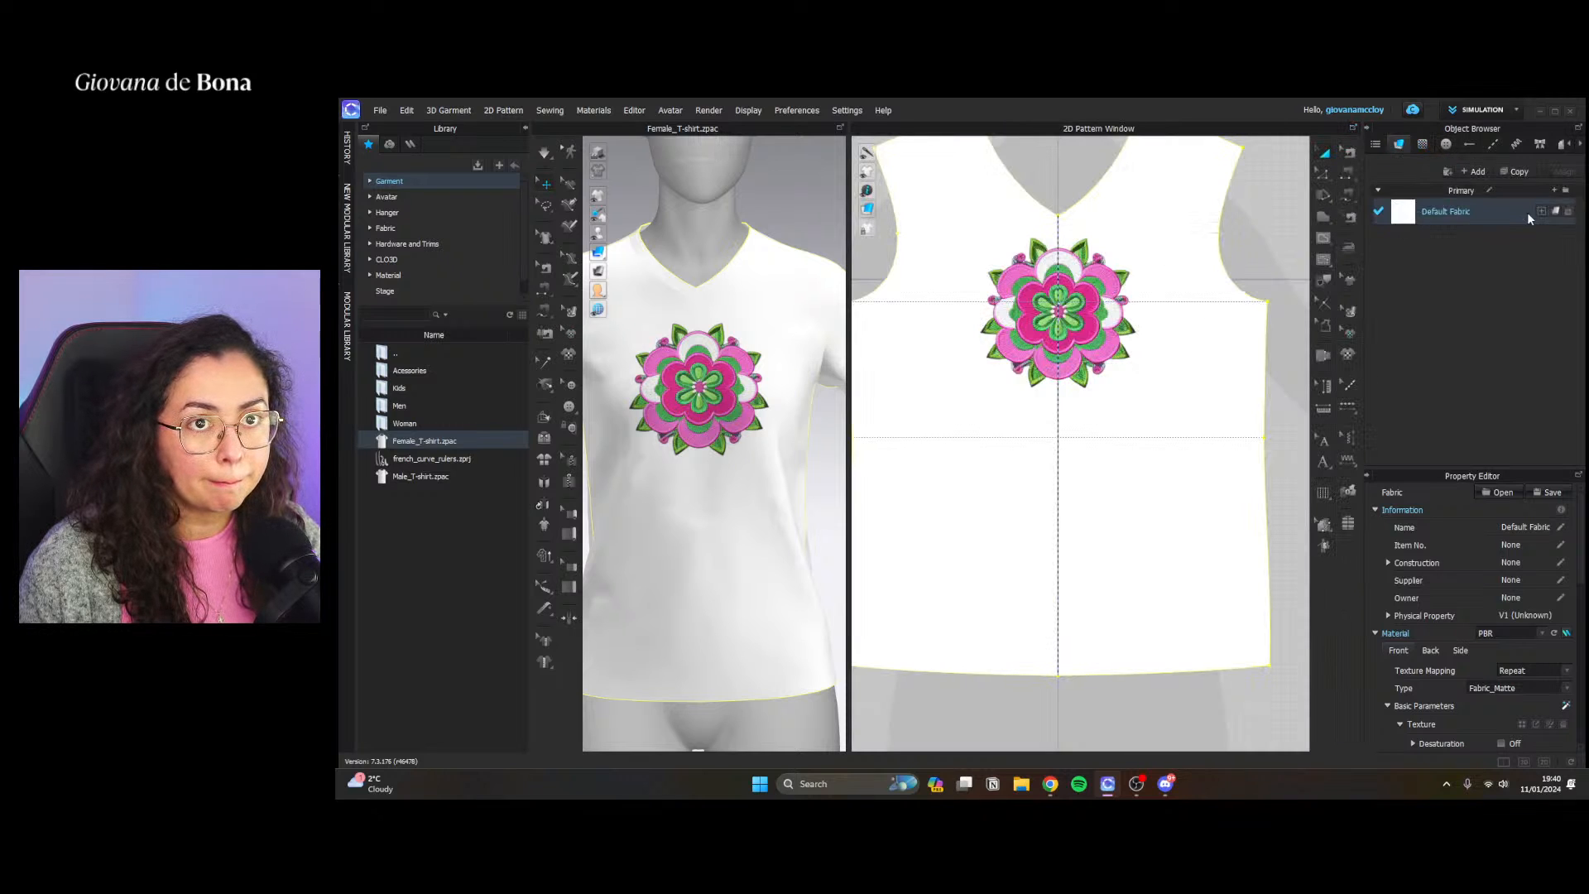
left_click(1569, 212)
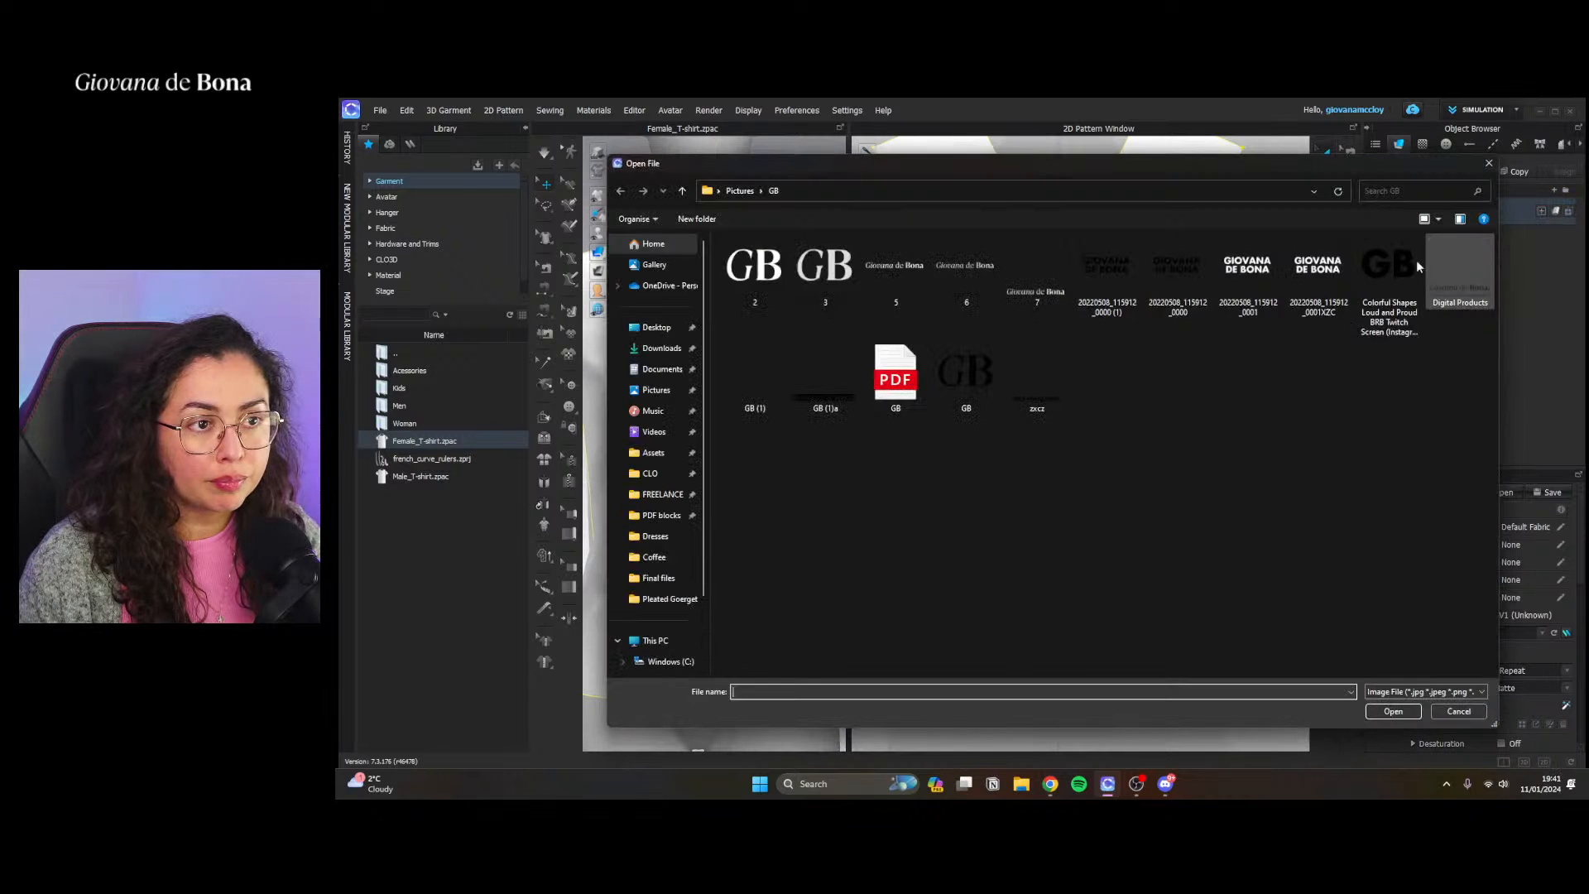
left_click(1490, 165)
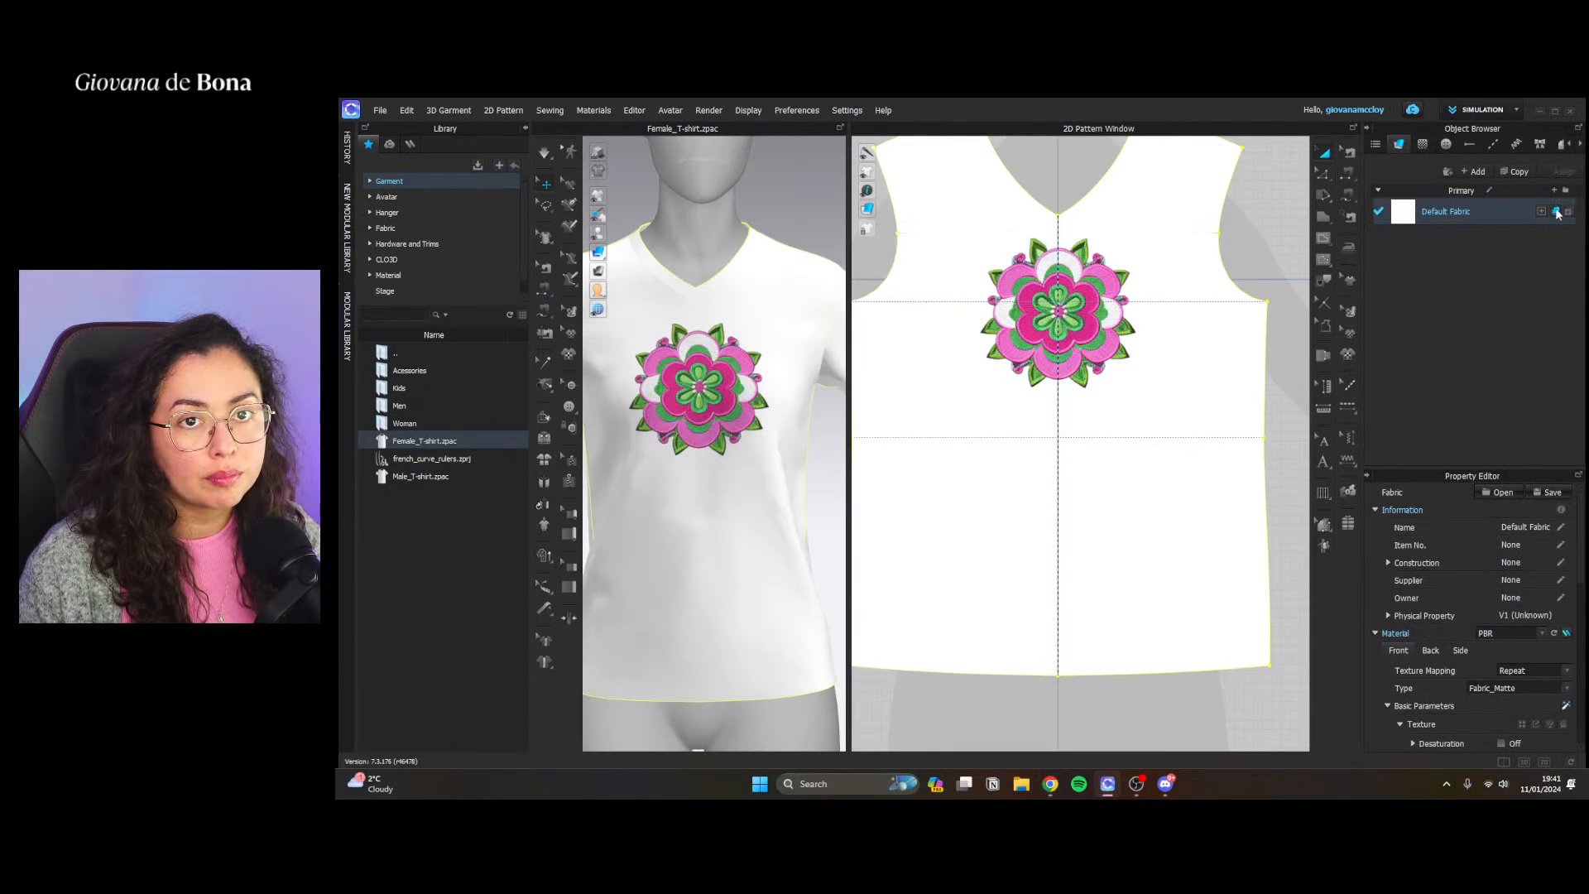
left_click(1541, 212)
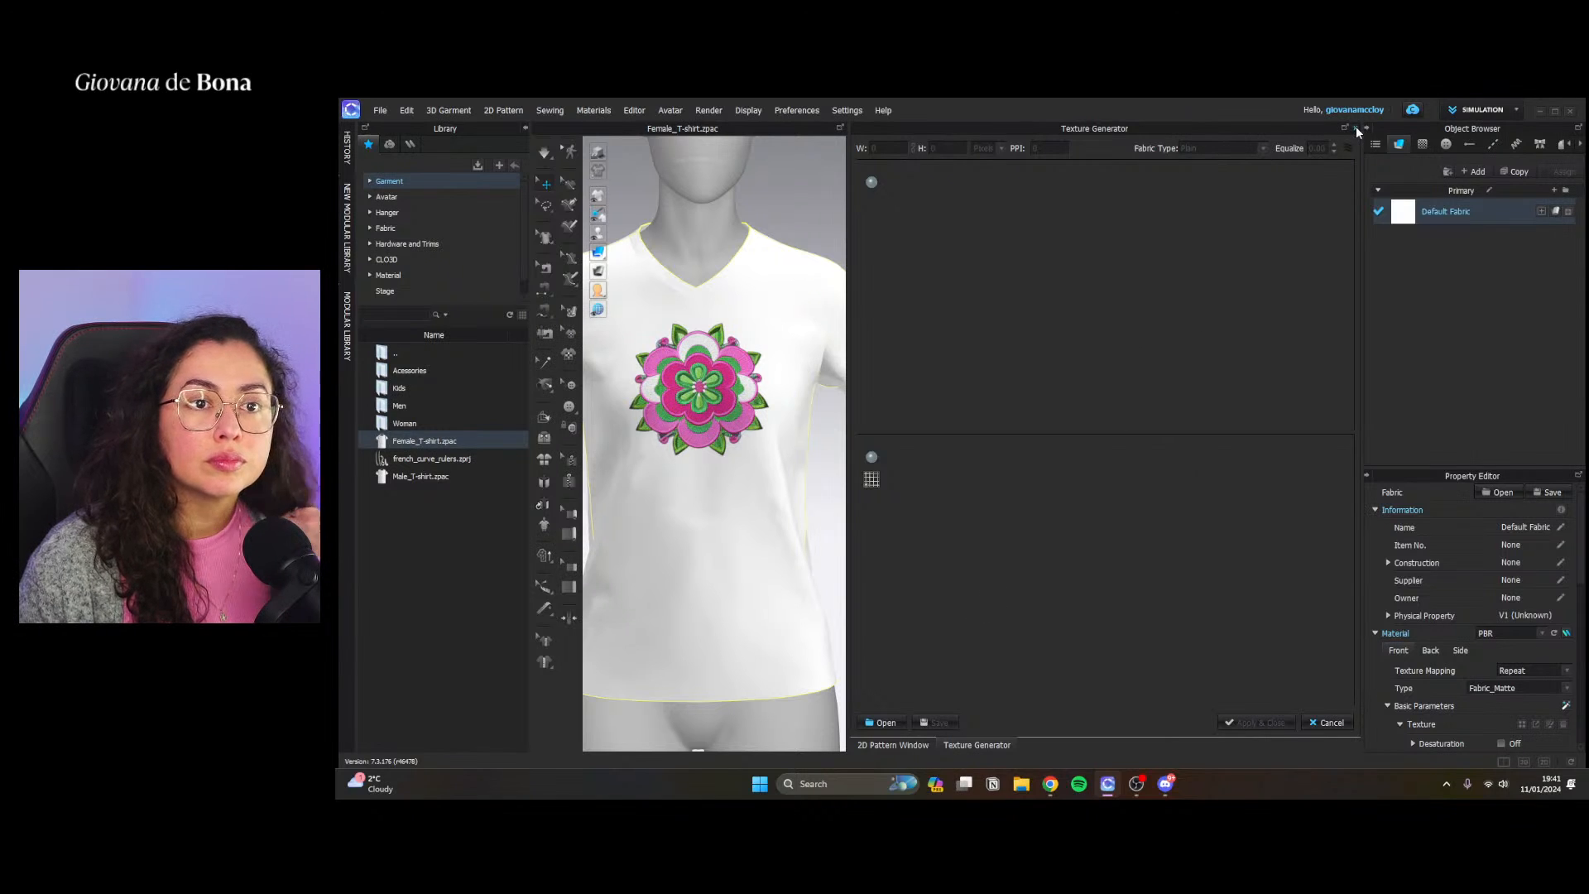
left_click(881, 722)
left_click(1458, 711)
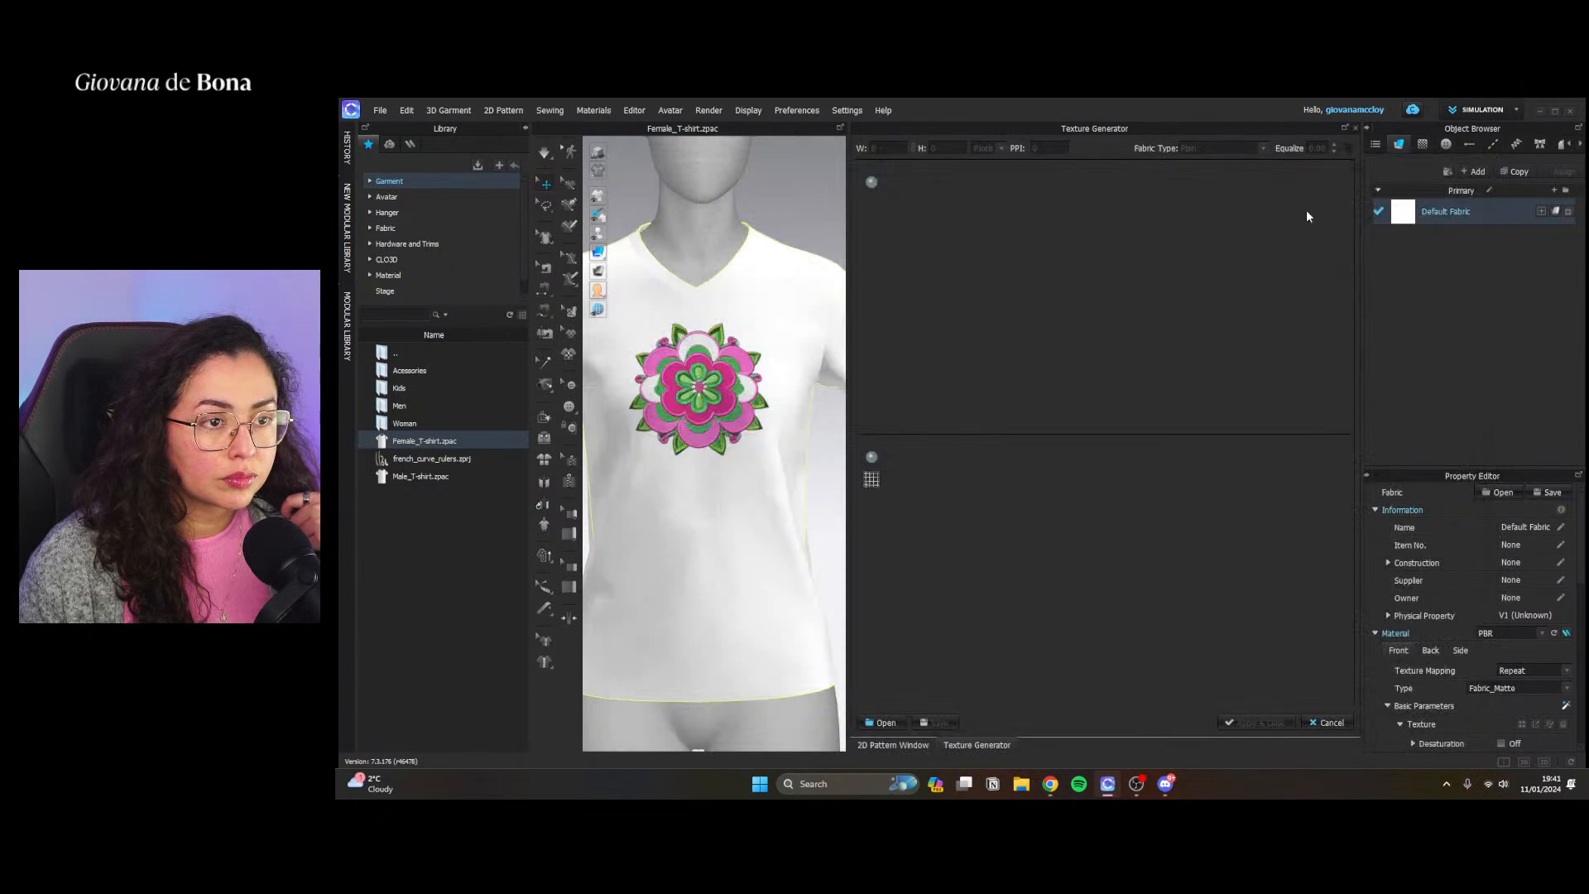
left_click(1355, 128)
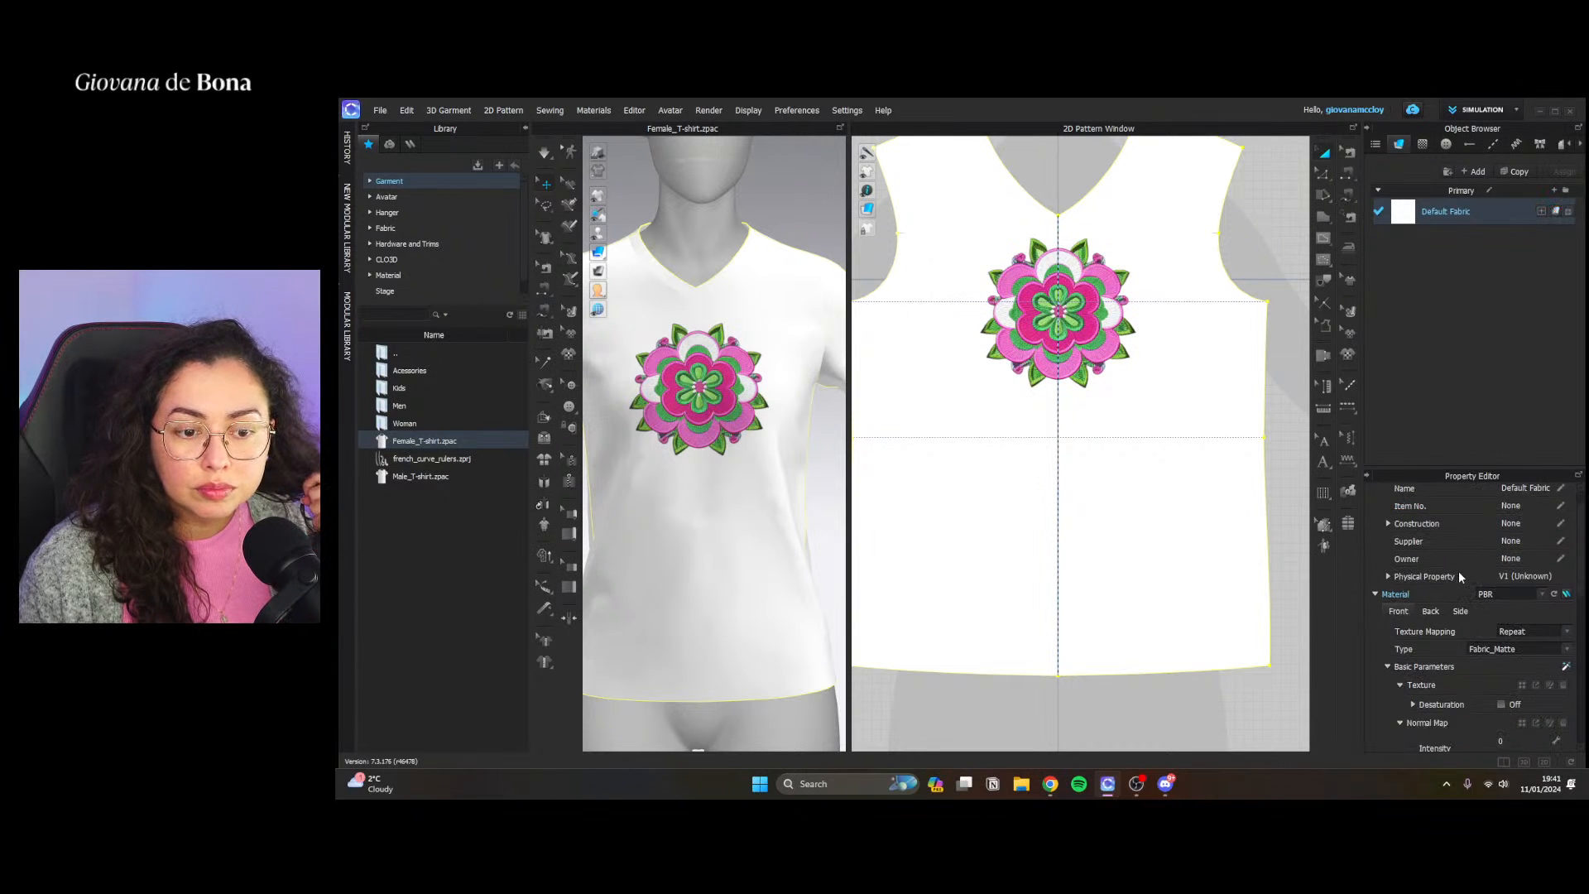
Open the AI Texture Generator for the Default Fabric and set the fabric type to Crepe knit
scroll(1458, 571, "down", 3)
left_click(1566, 588)
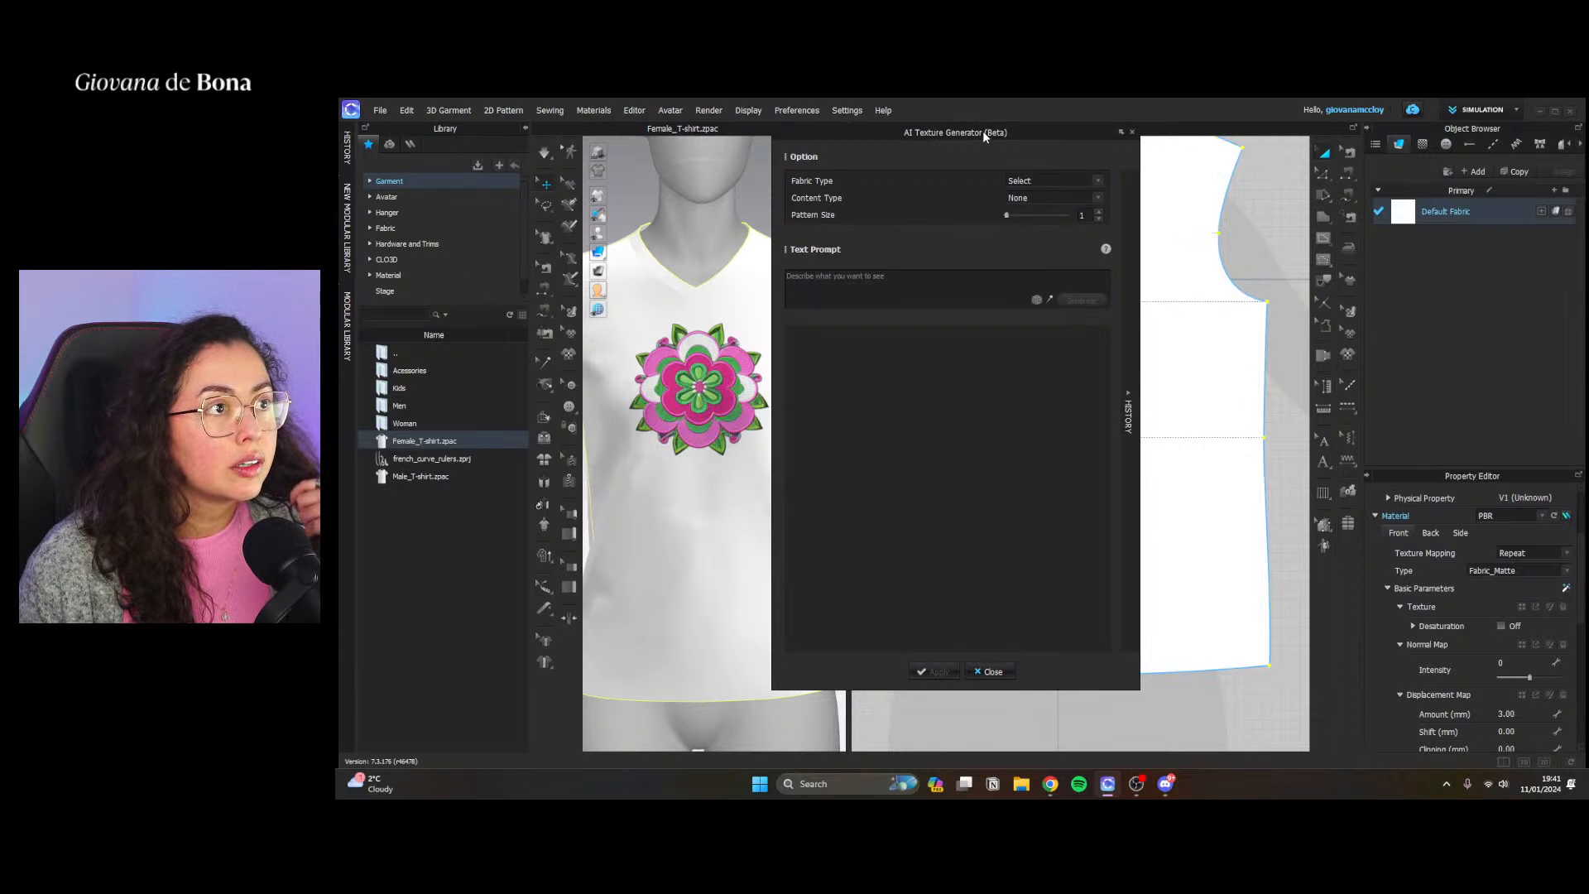
left_click_drag(984, 131, 1172, 179)
left_click(1319, 181)
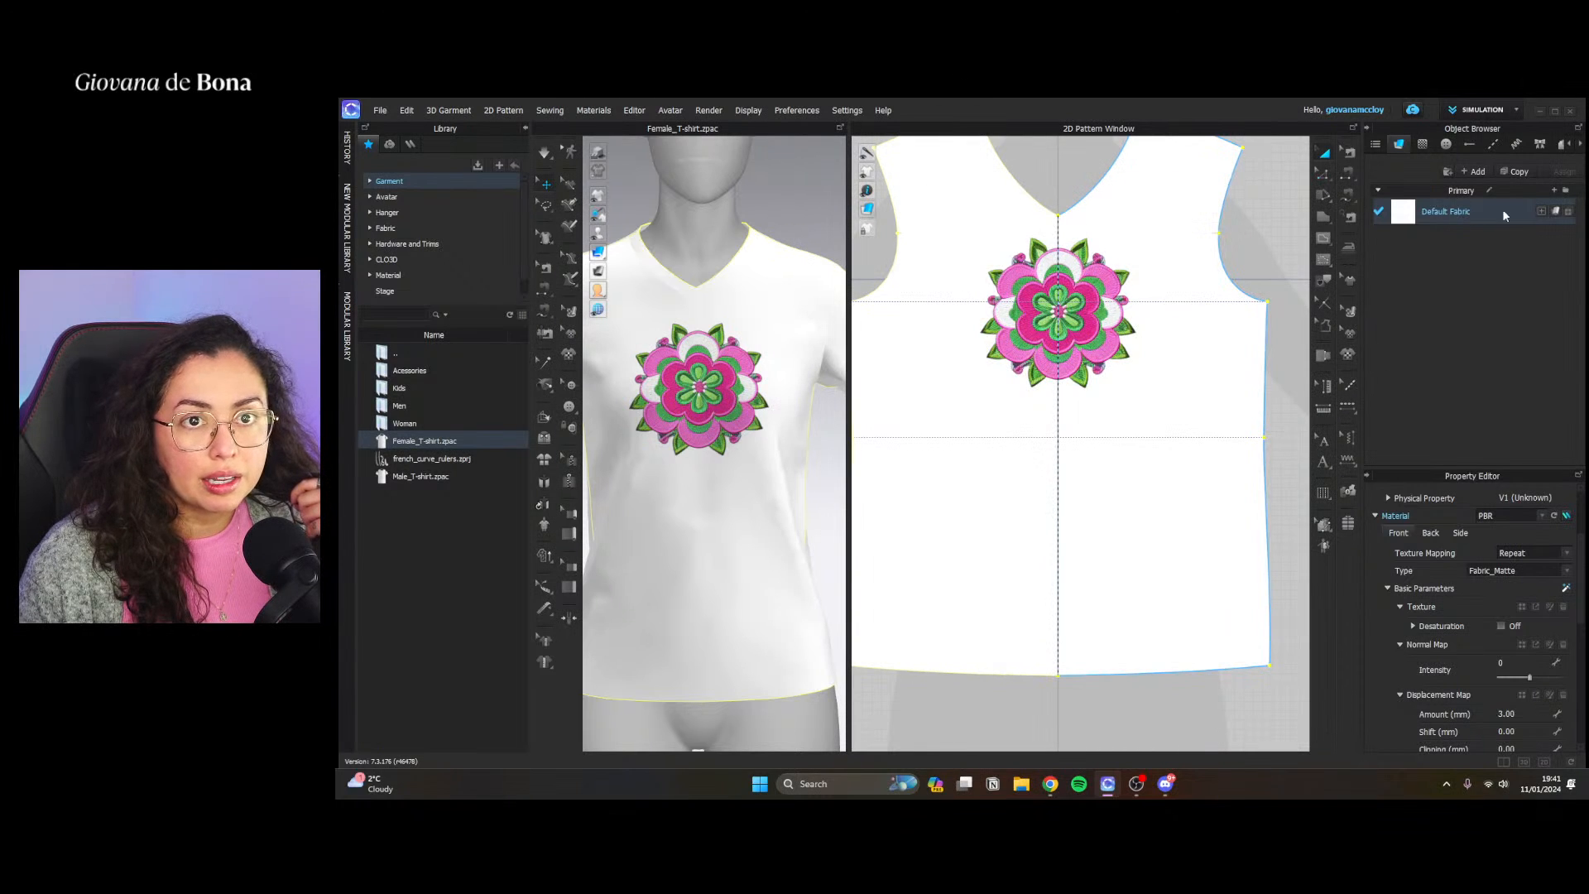
left_click(1564, 586)
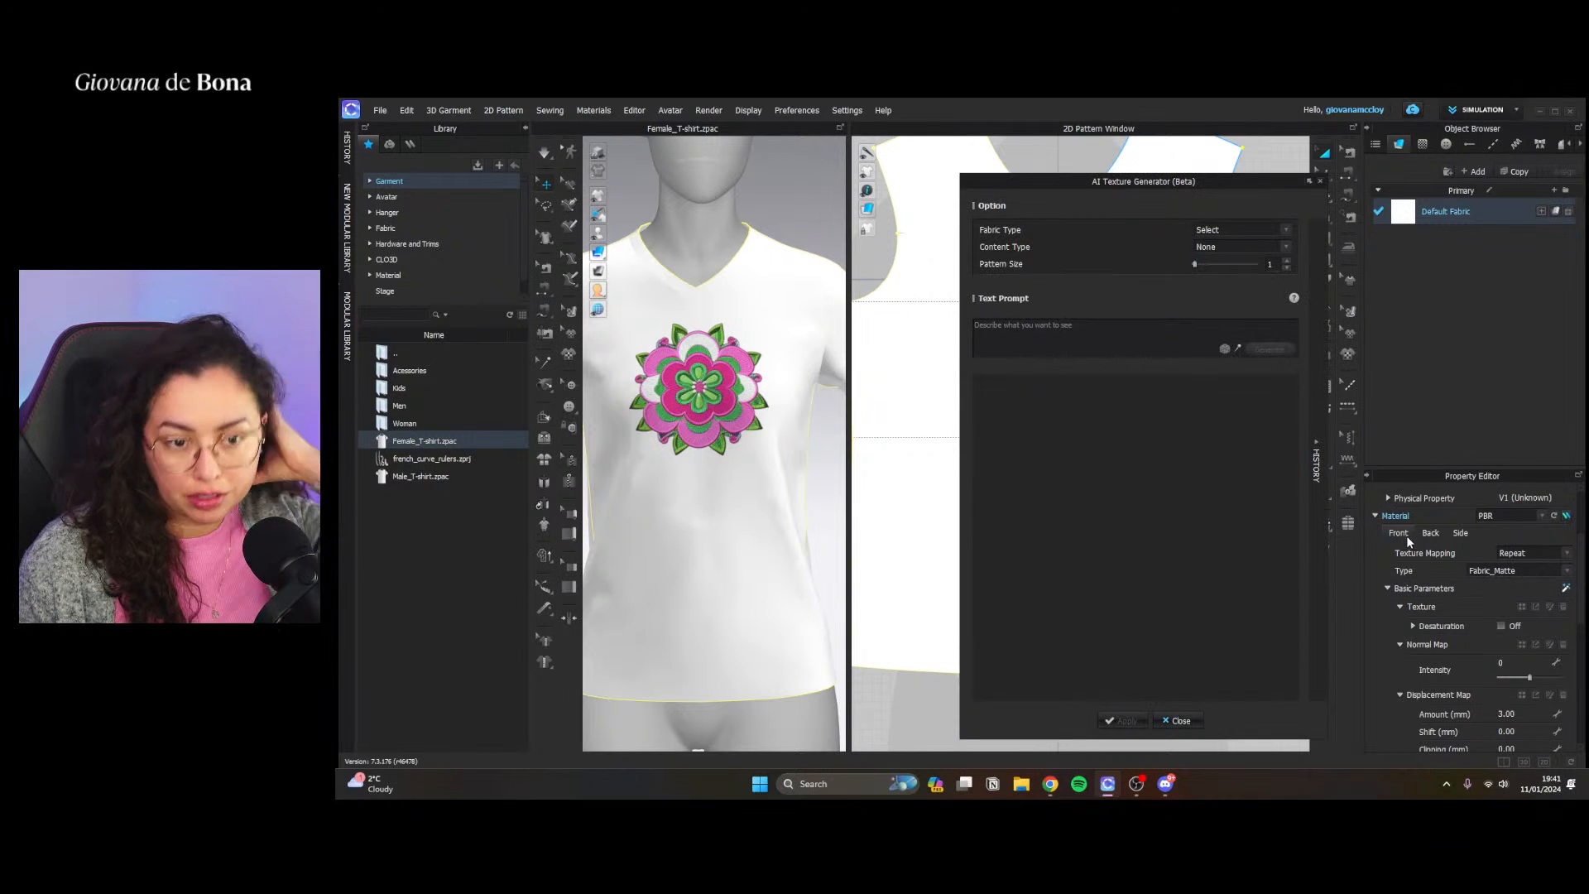
left_click(1243, 228)
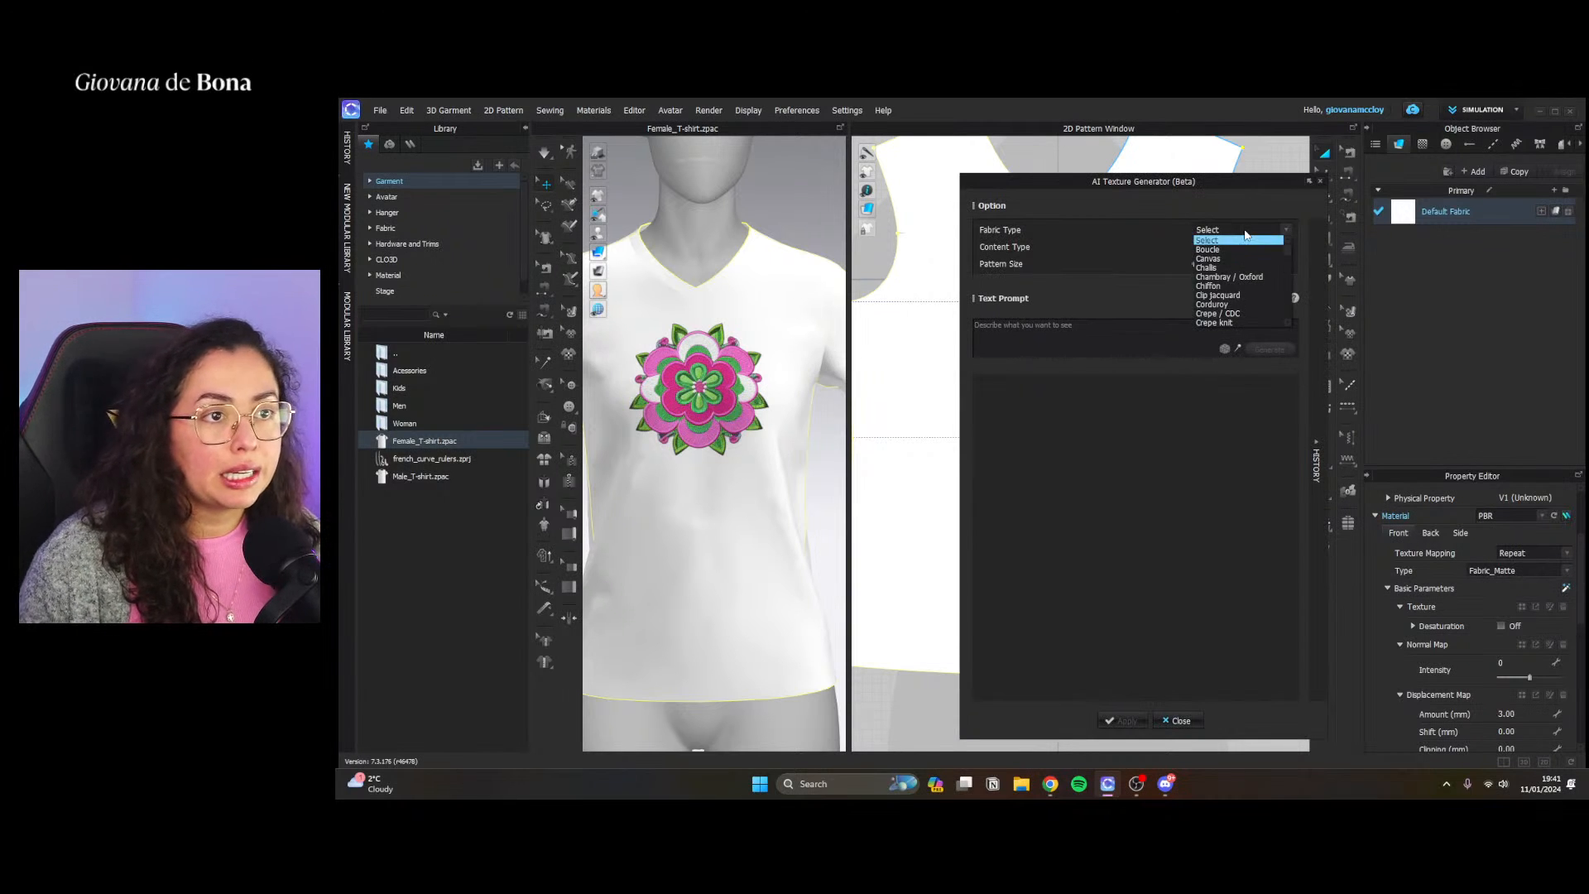
left_click(1112, 252)
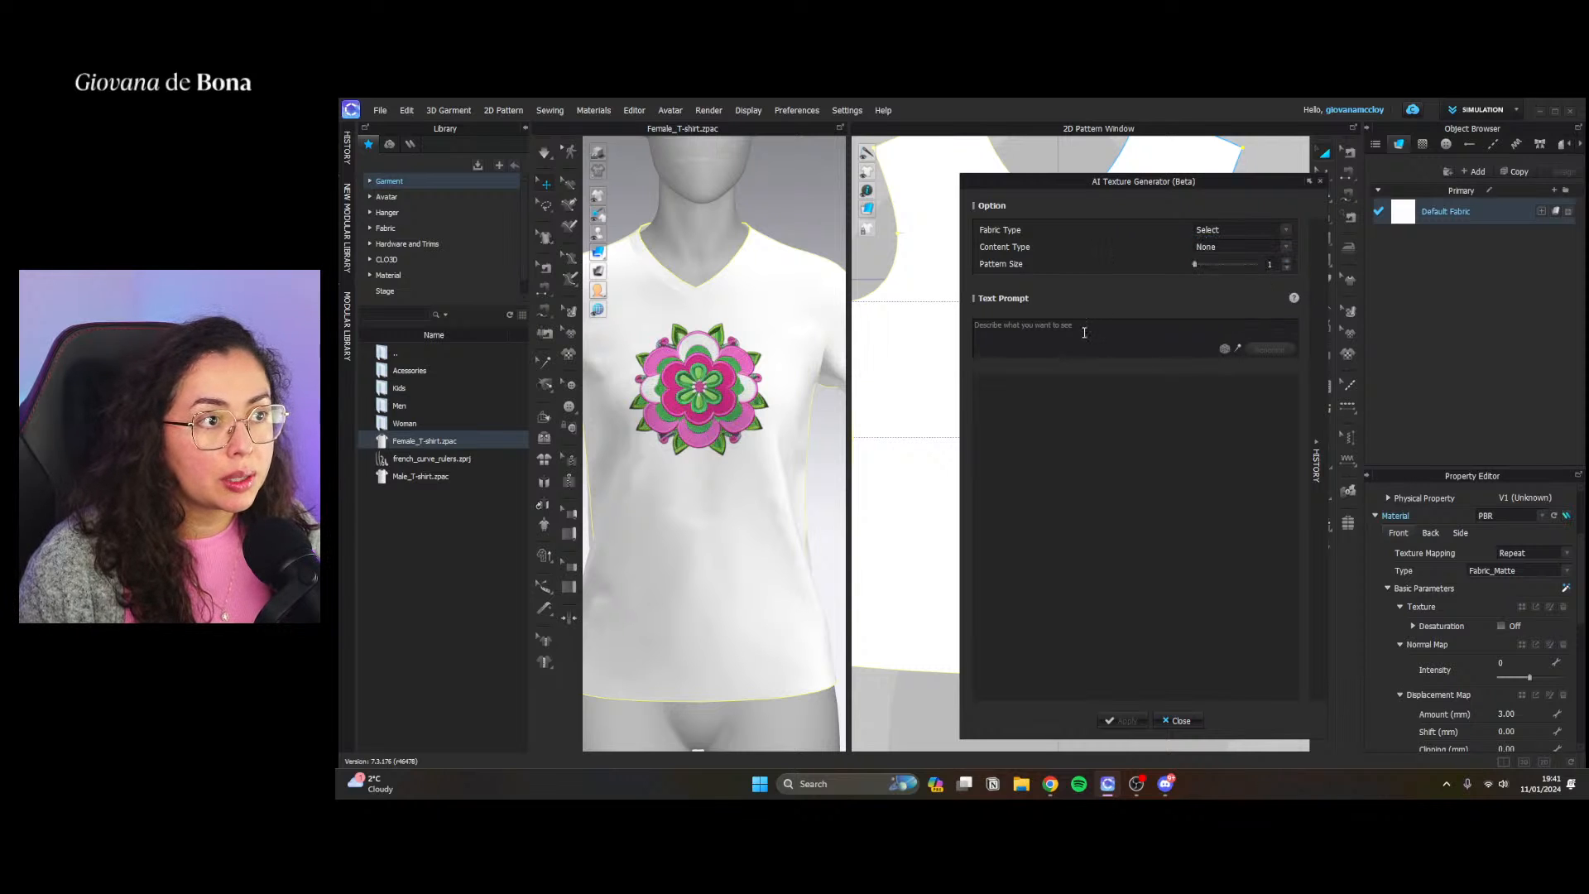
left_click(1240, 227)
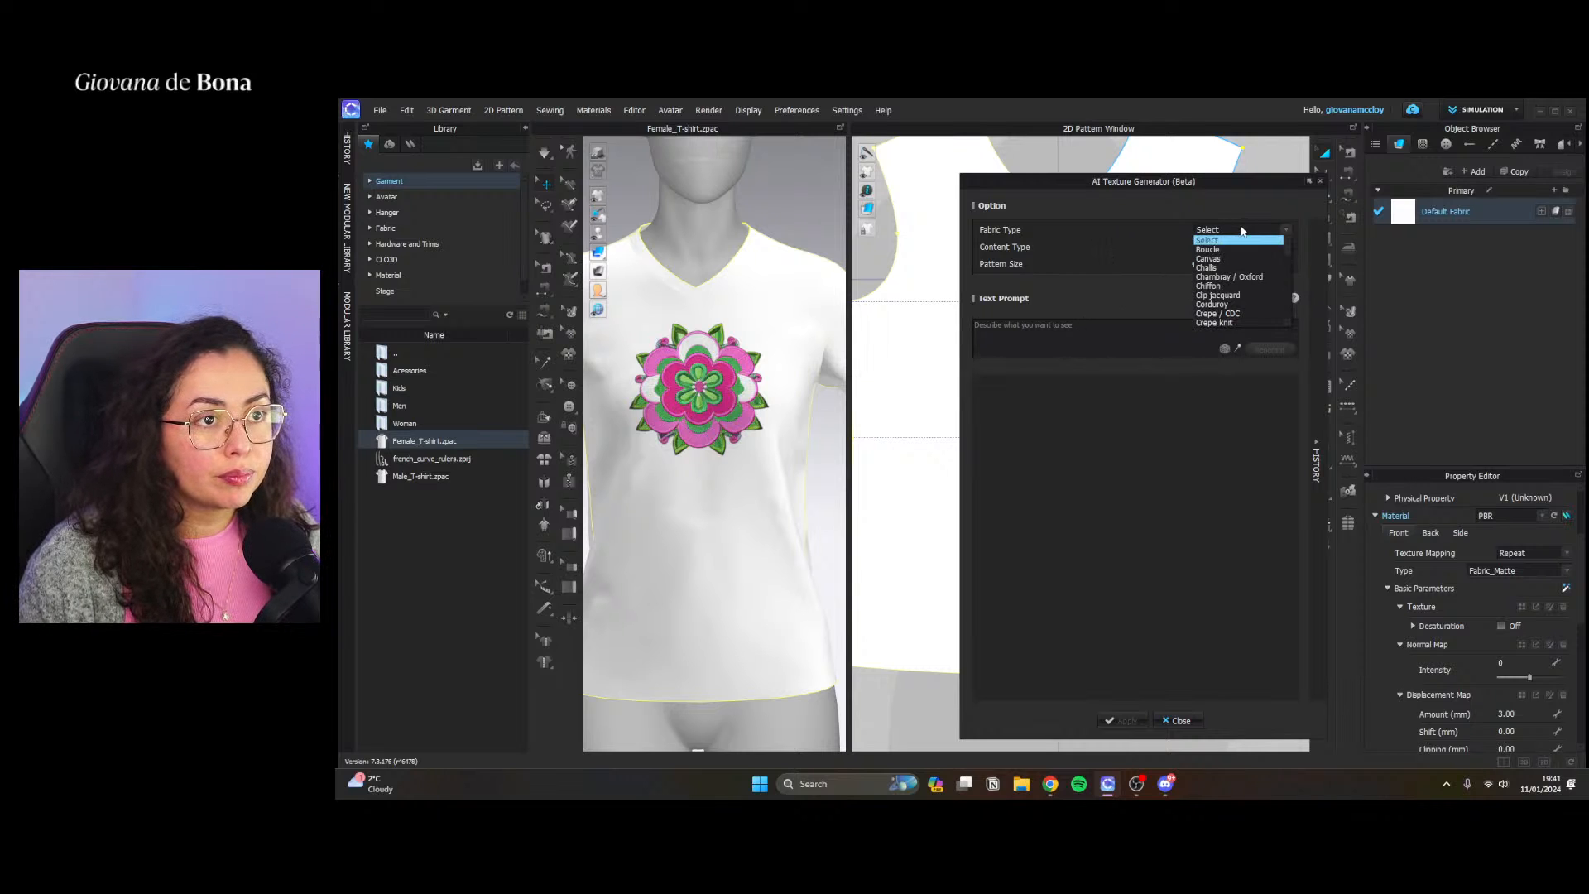
left_click(1241, 322)
Set the texture's content type to Print with the Camouflage style
left_click(1206, 250)
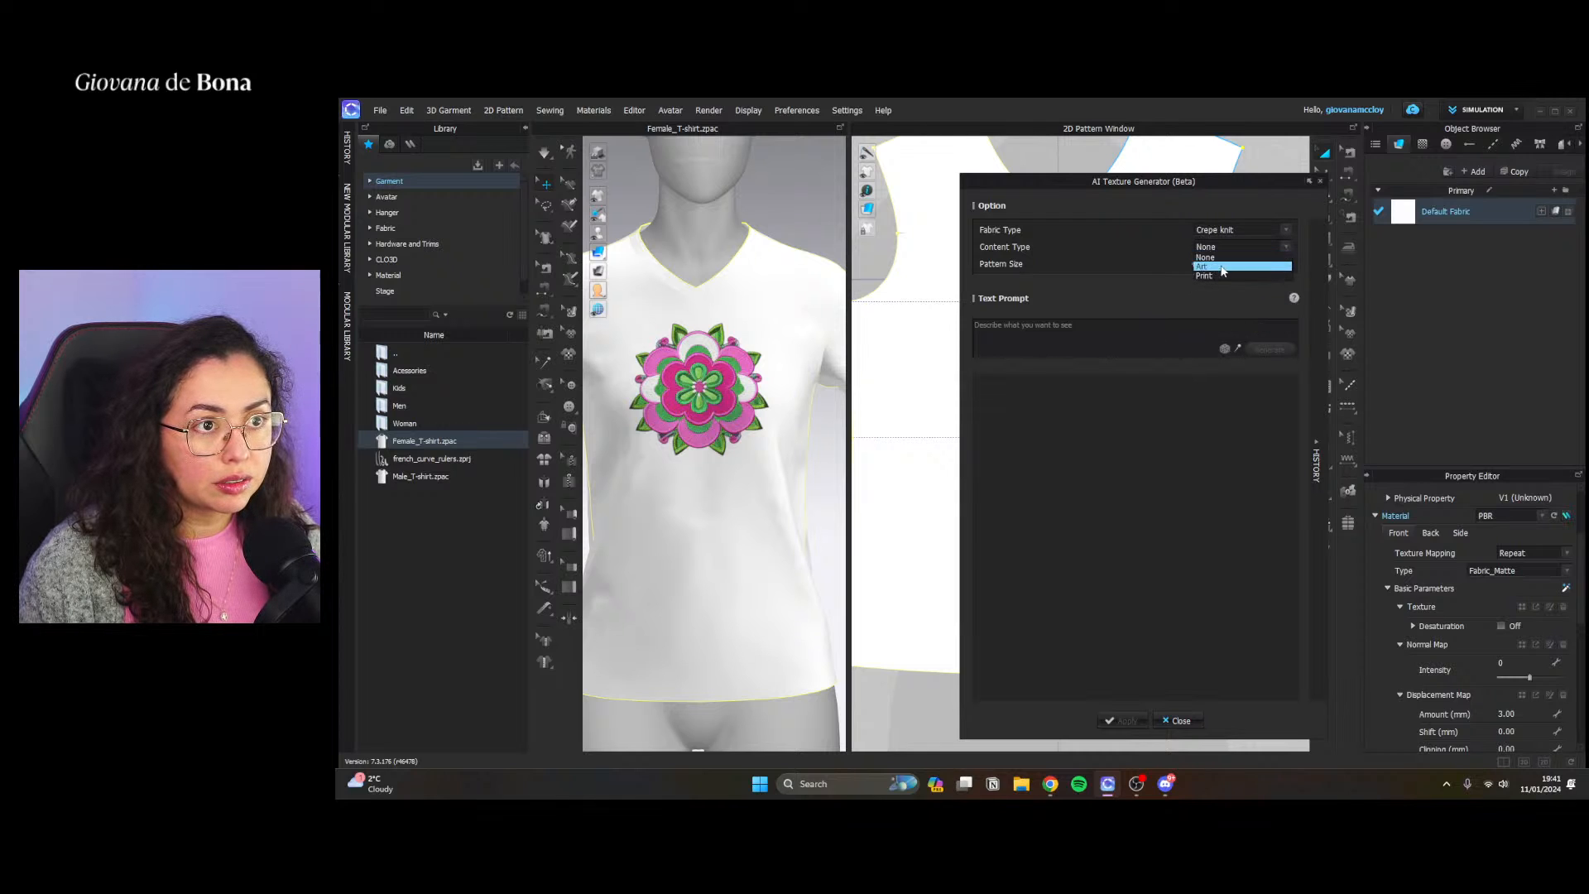
left_click(1222, 276)
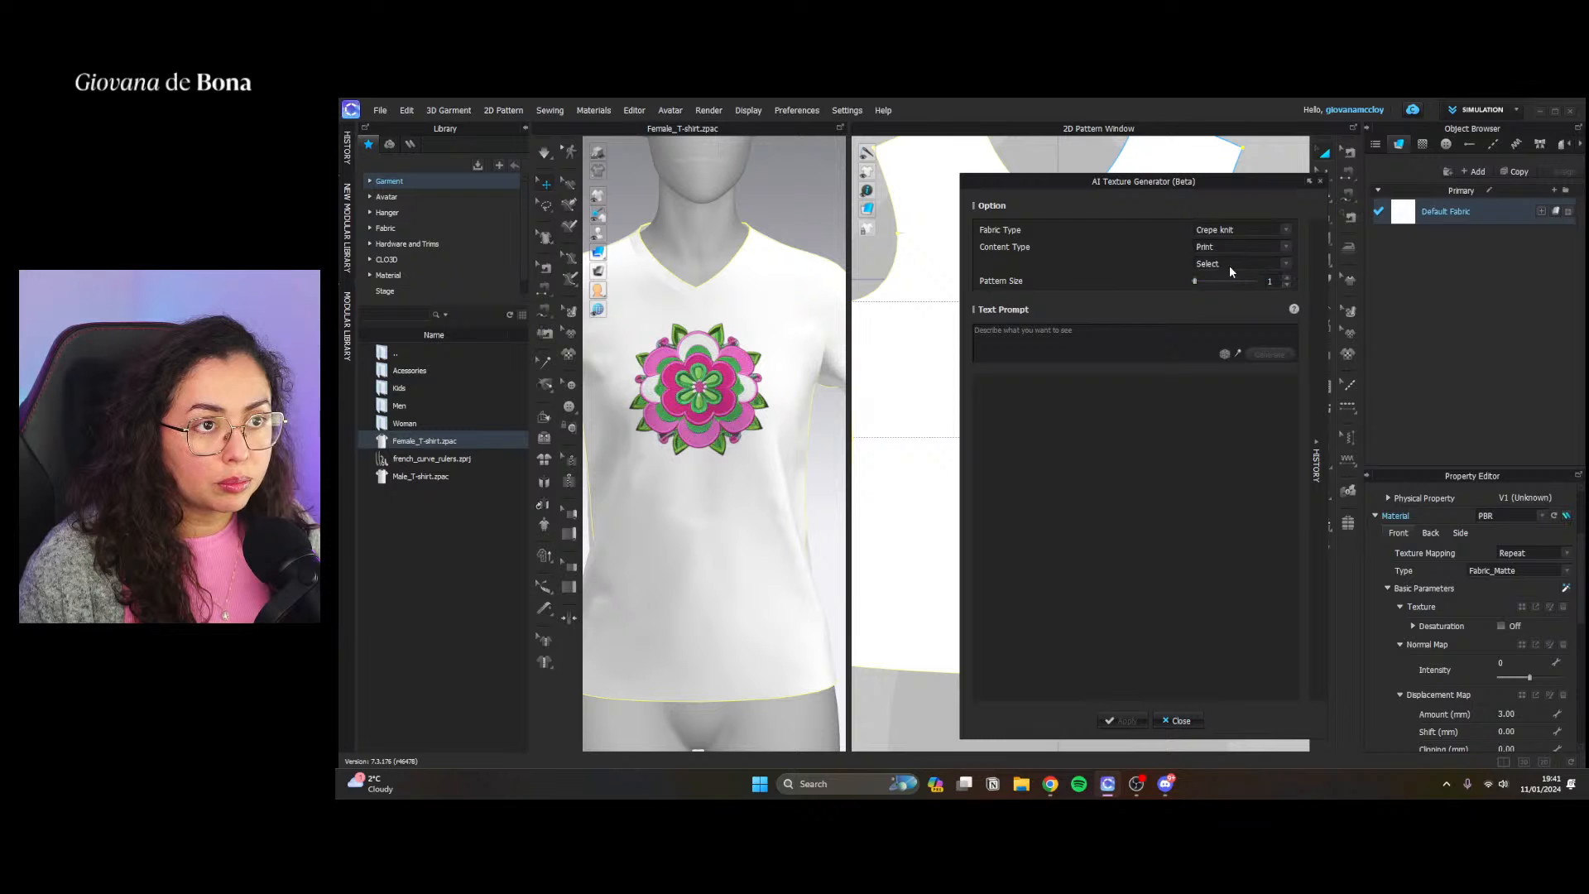
left_click(1231, 263)
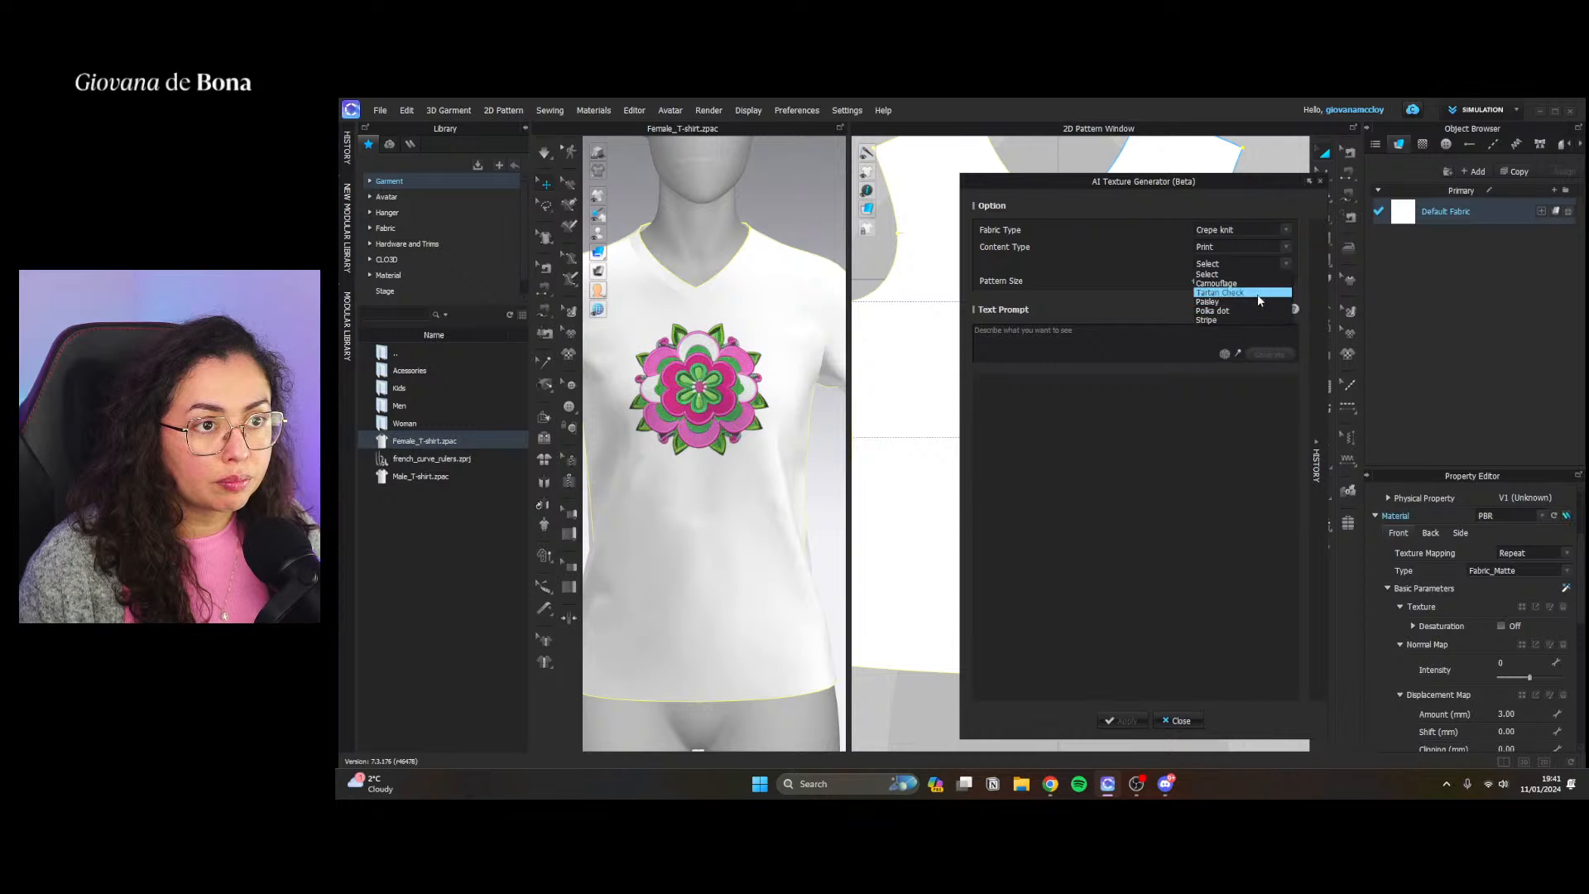
left_click(1259, 284)
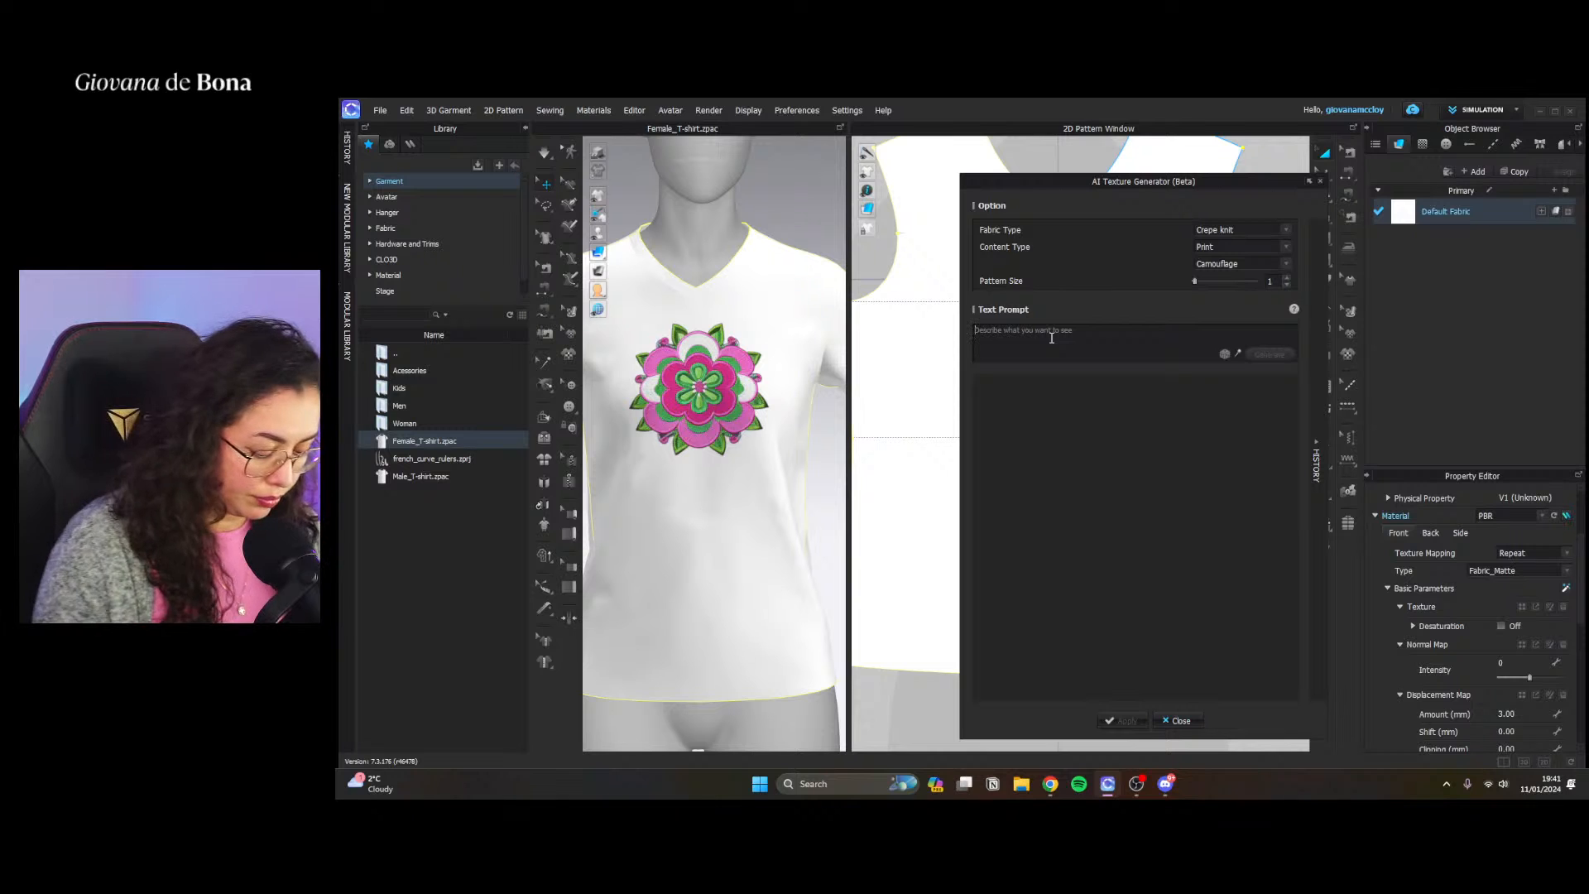
Generate a texture from the prompt "flowers, pink and green"
type("flowers, pink an")
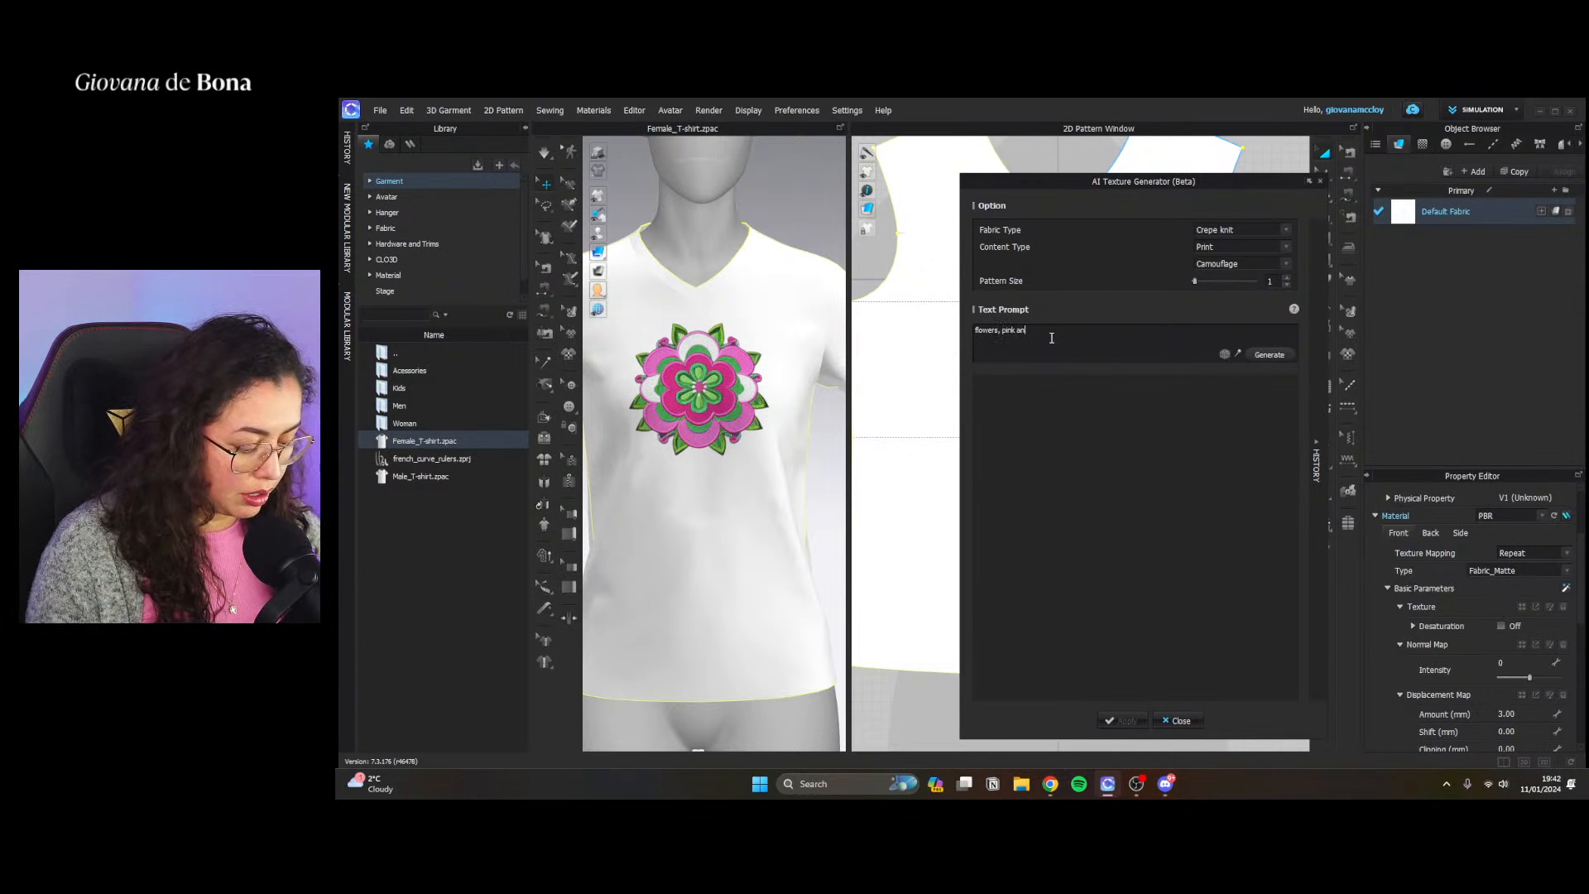
type("d green")
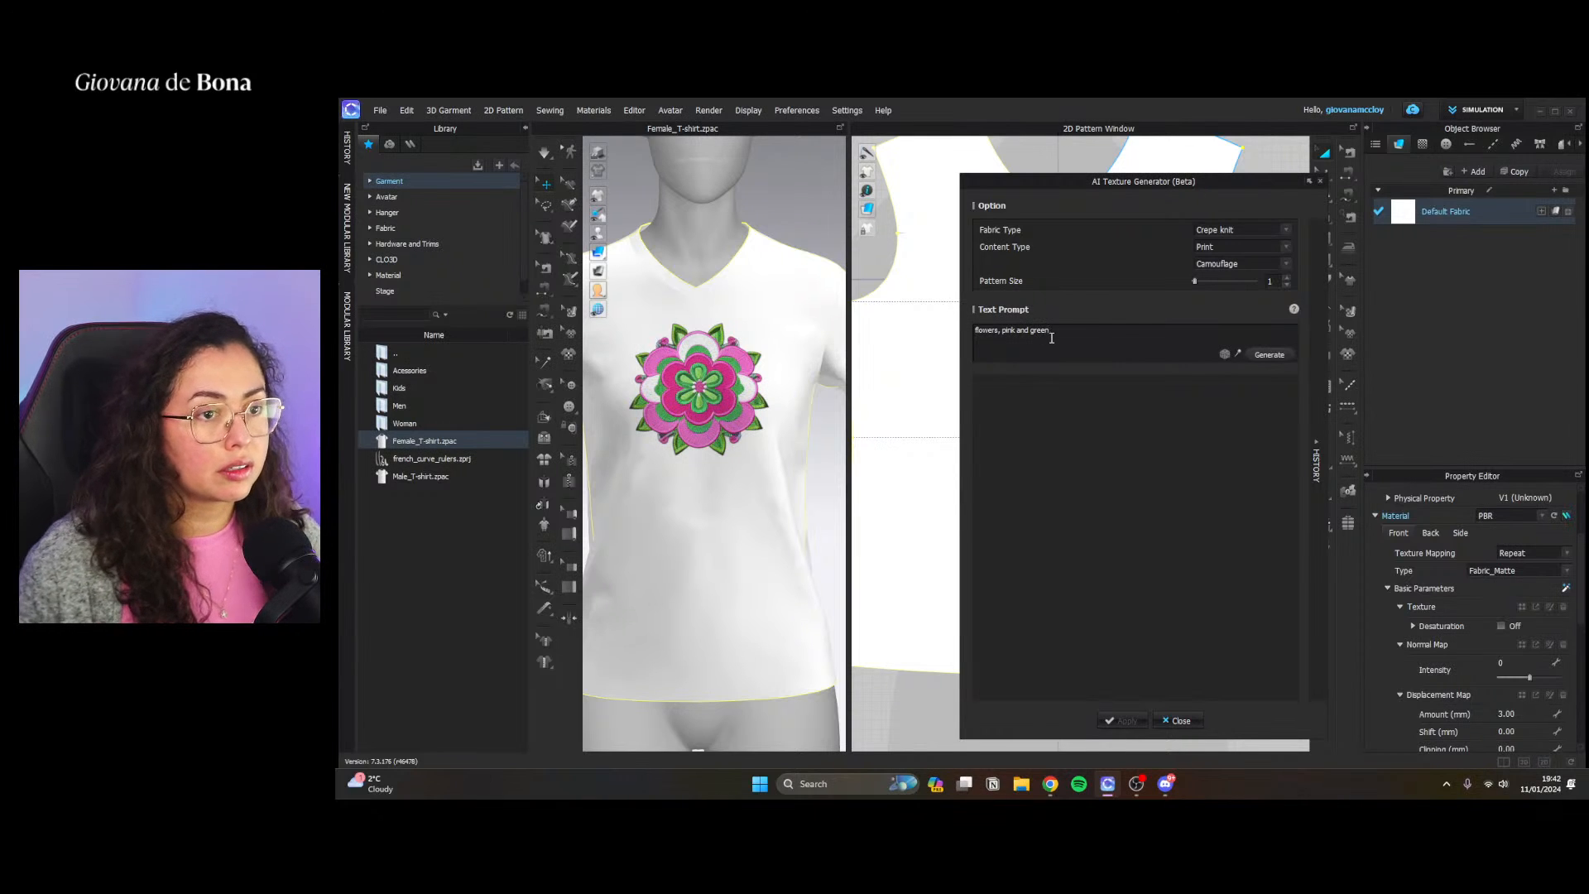
left_click(1248, 355)
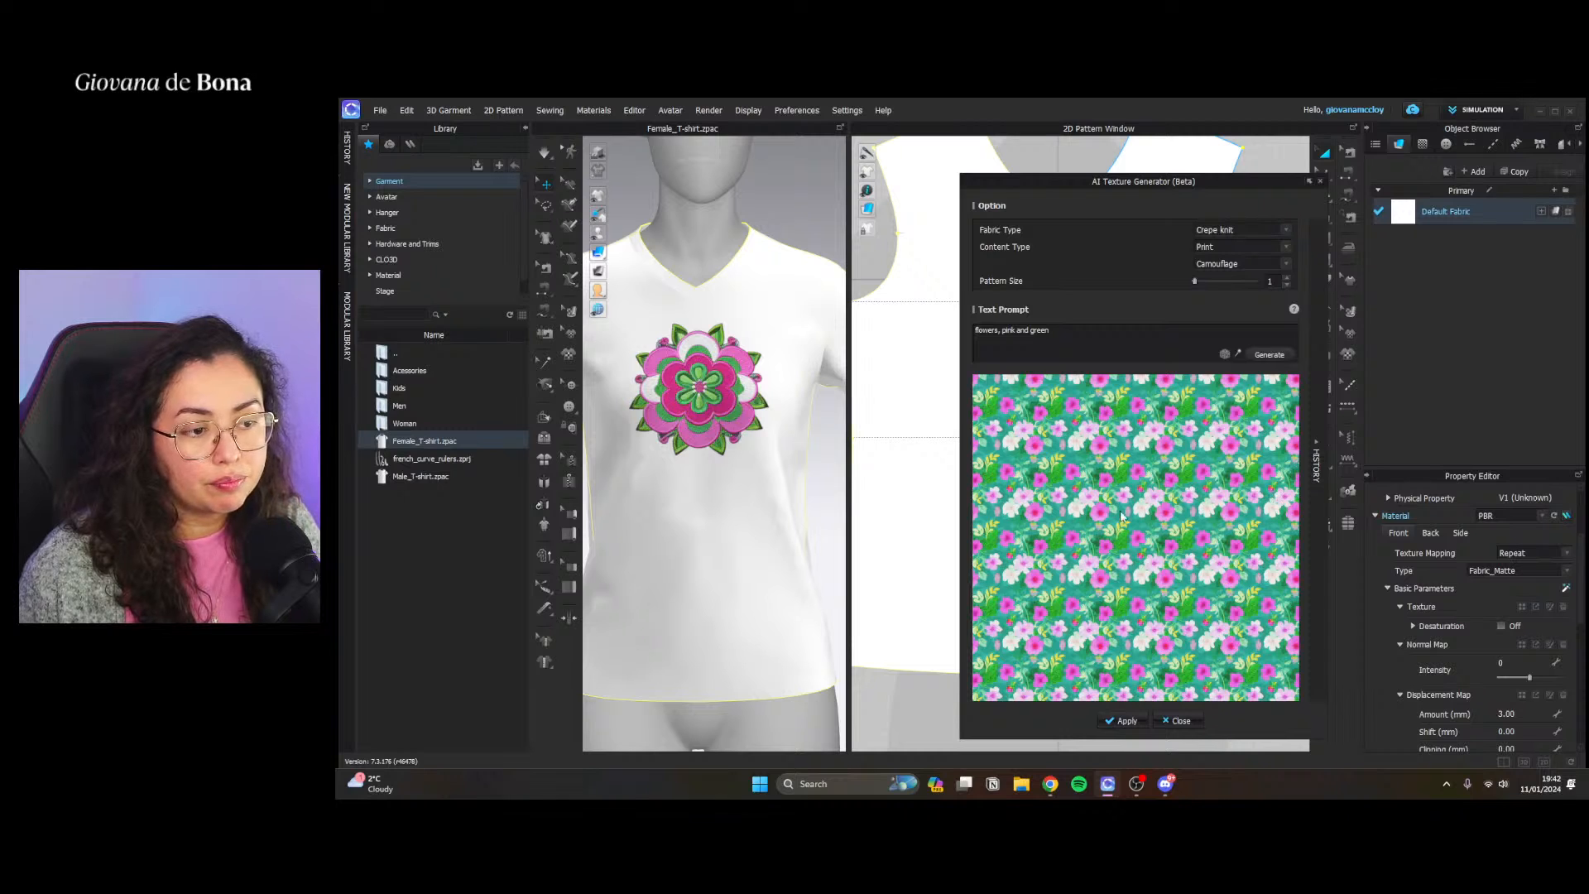
Apply the generated floral texture to the Default Fabric and close the AI Texture Generator
left_click(1122, 720)
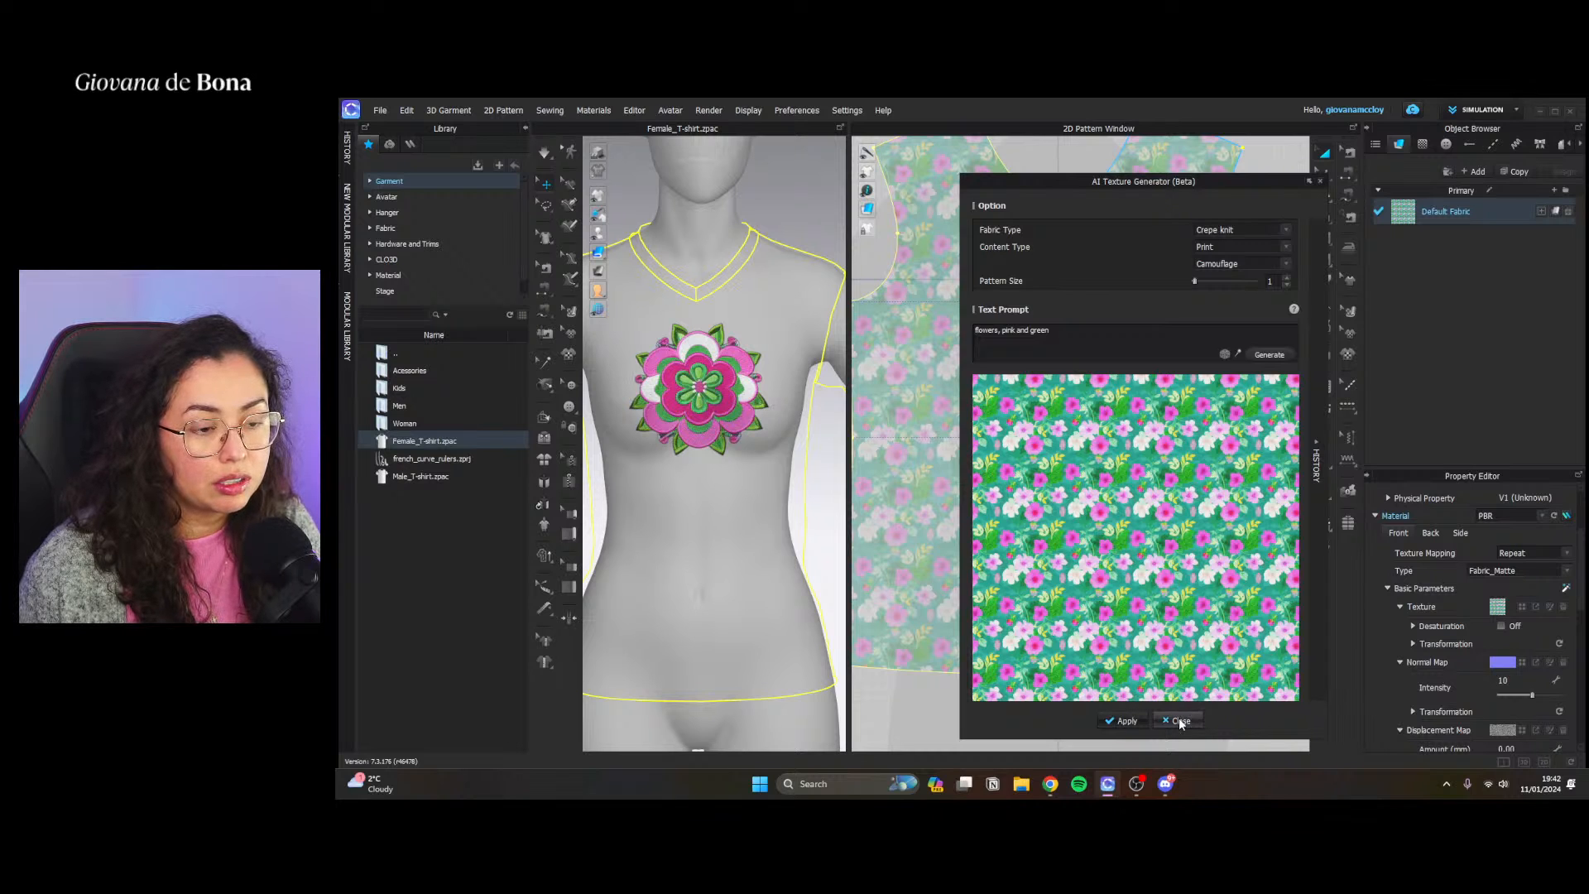
left_click(1182, 720)
left_click(1308, 255)
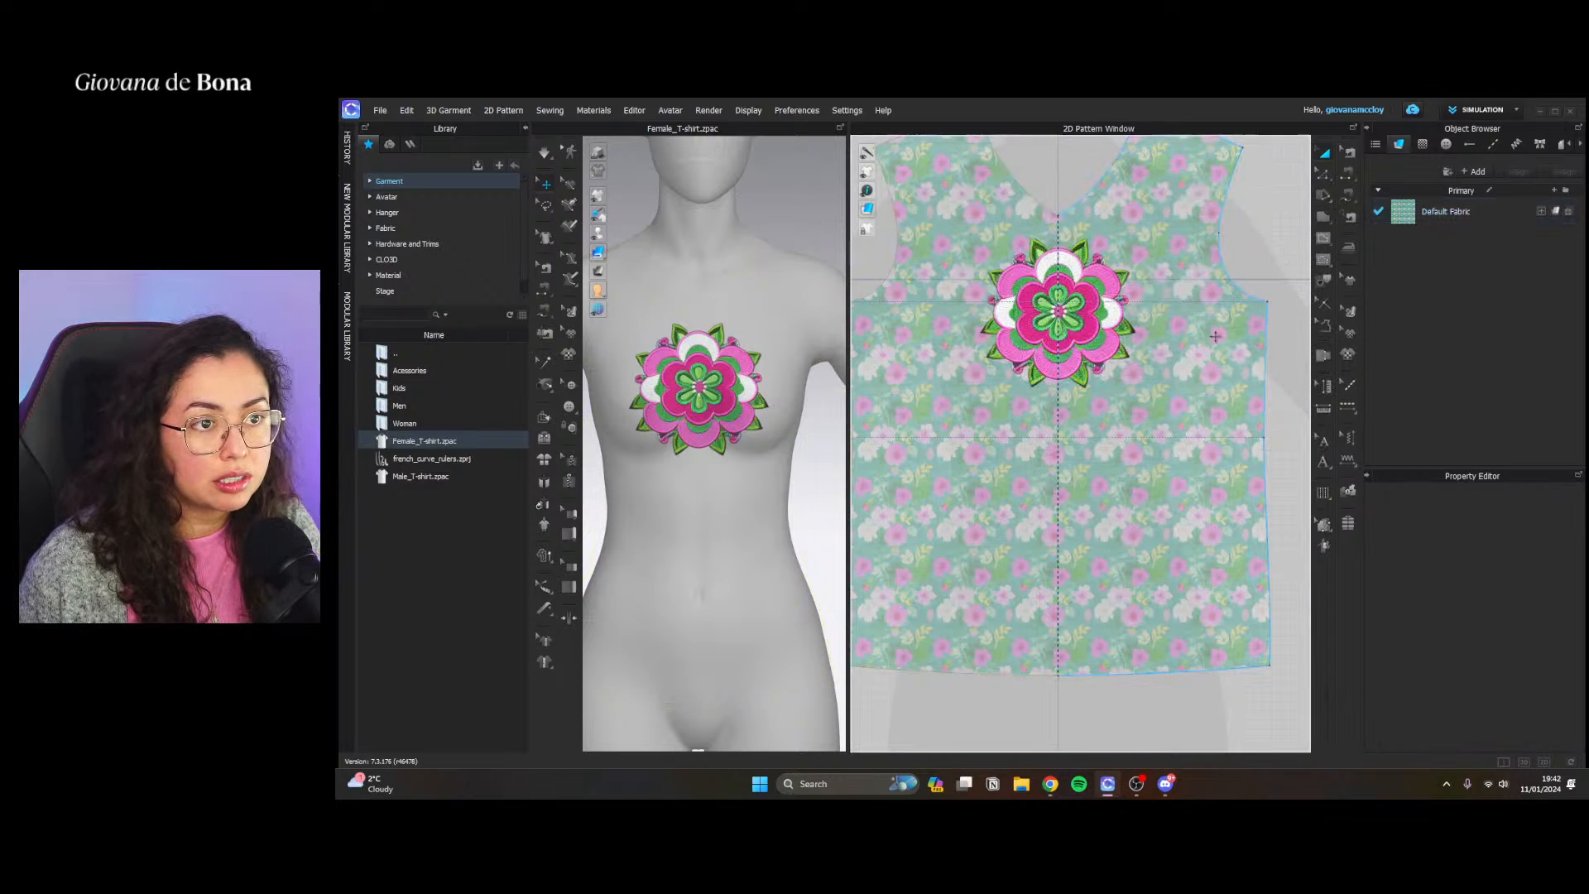
Set the Default Fabric's normal map intensity to 10 and remove its opacity map
left_click(1442, 212)
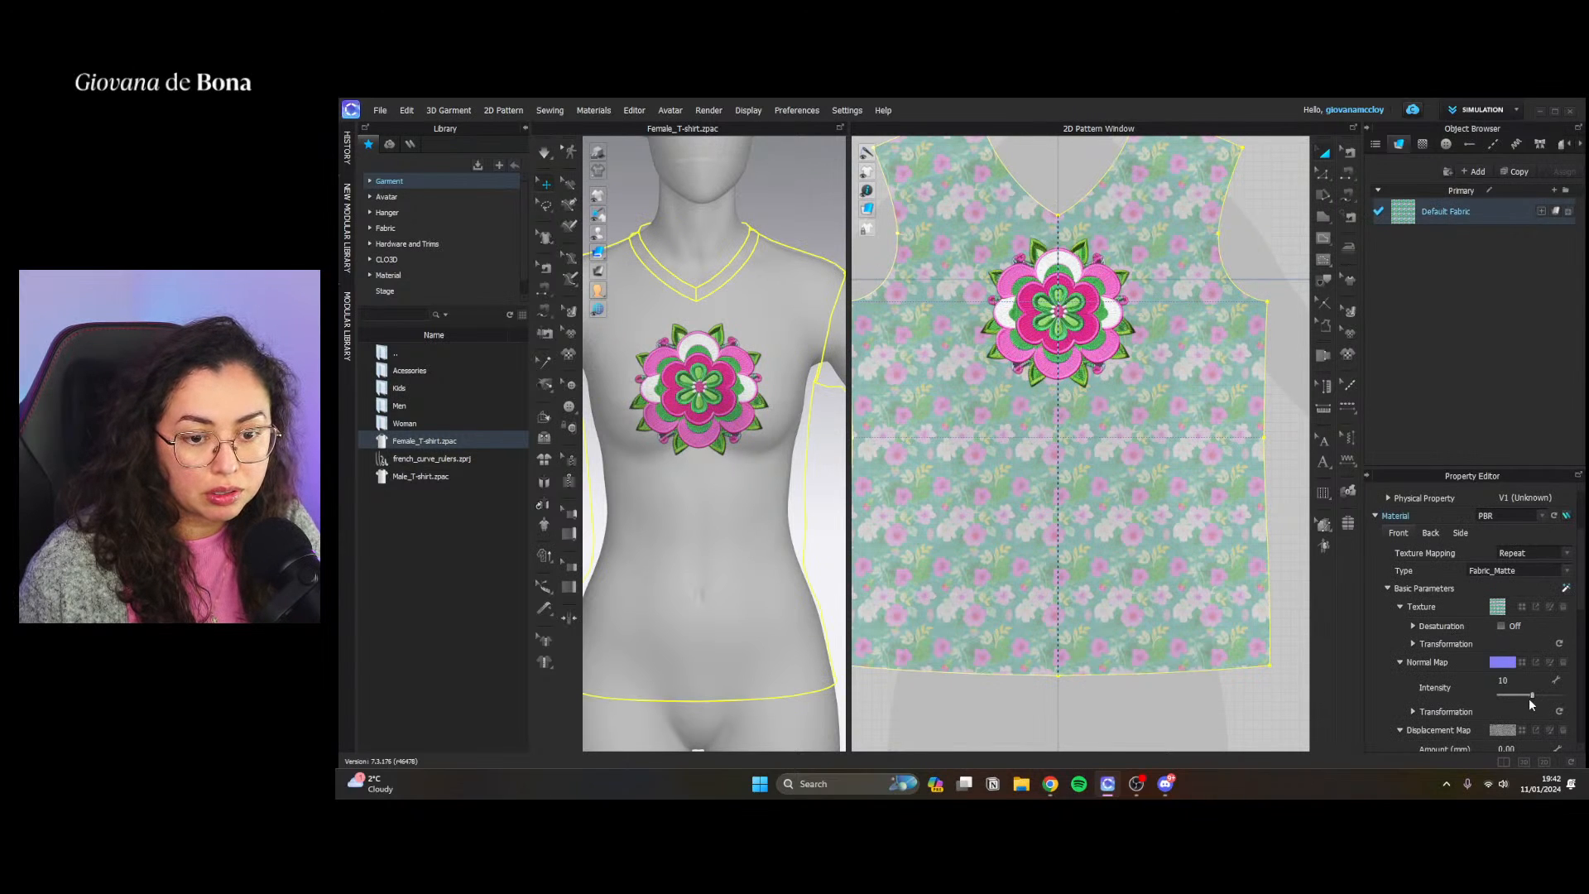
left_click_drag(1532, 695, 1560, 697)
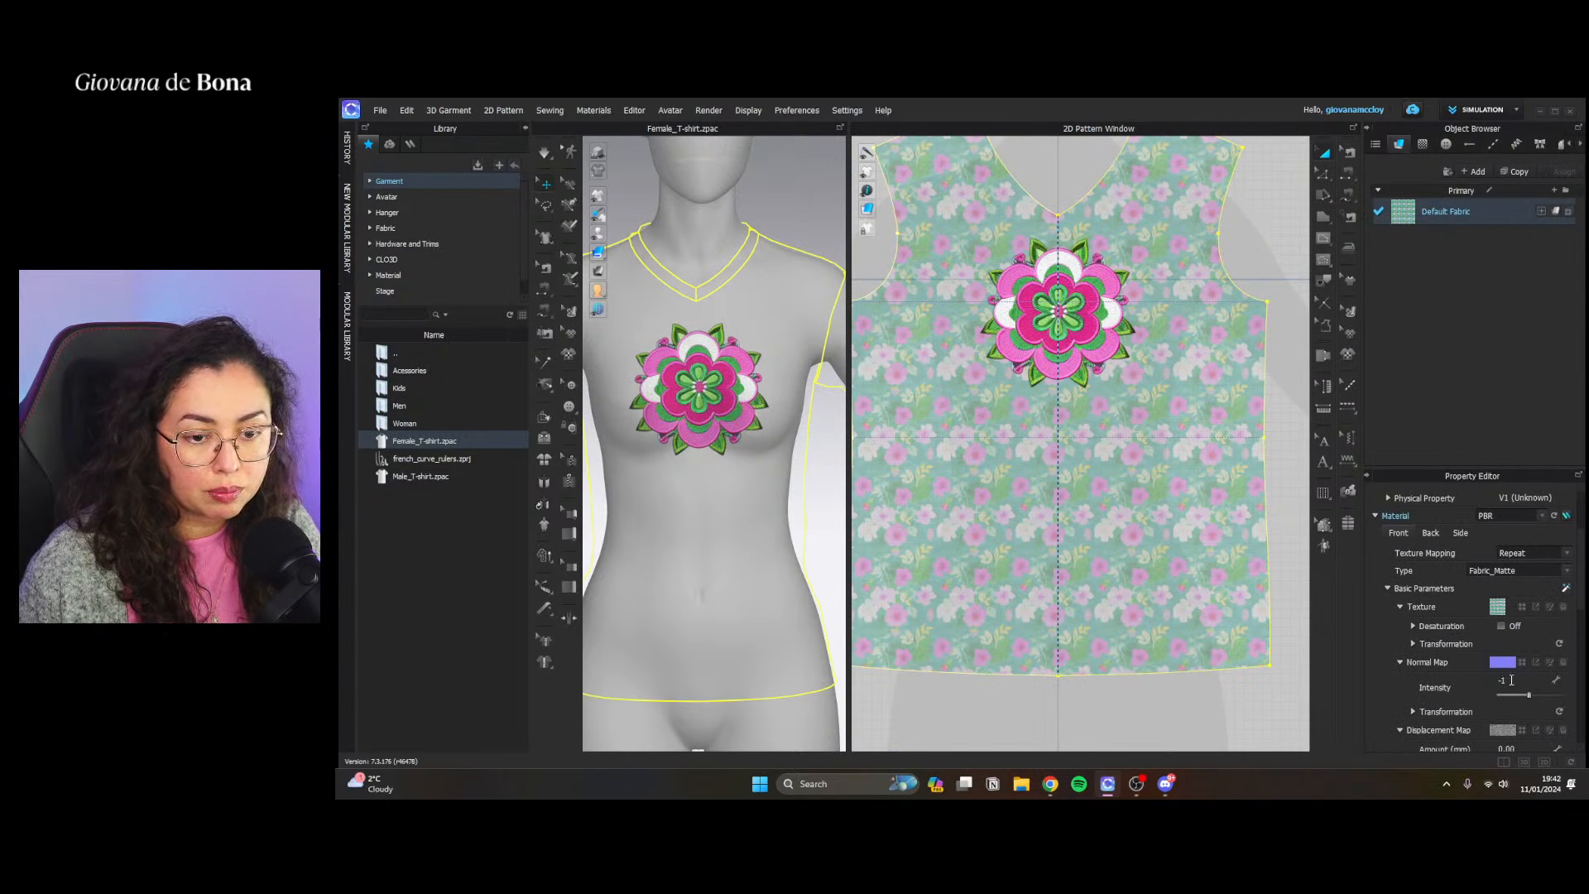
type("0")
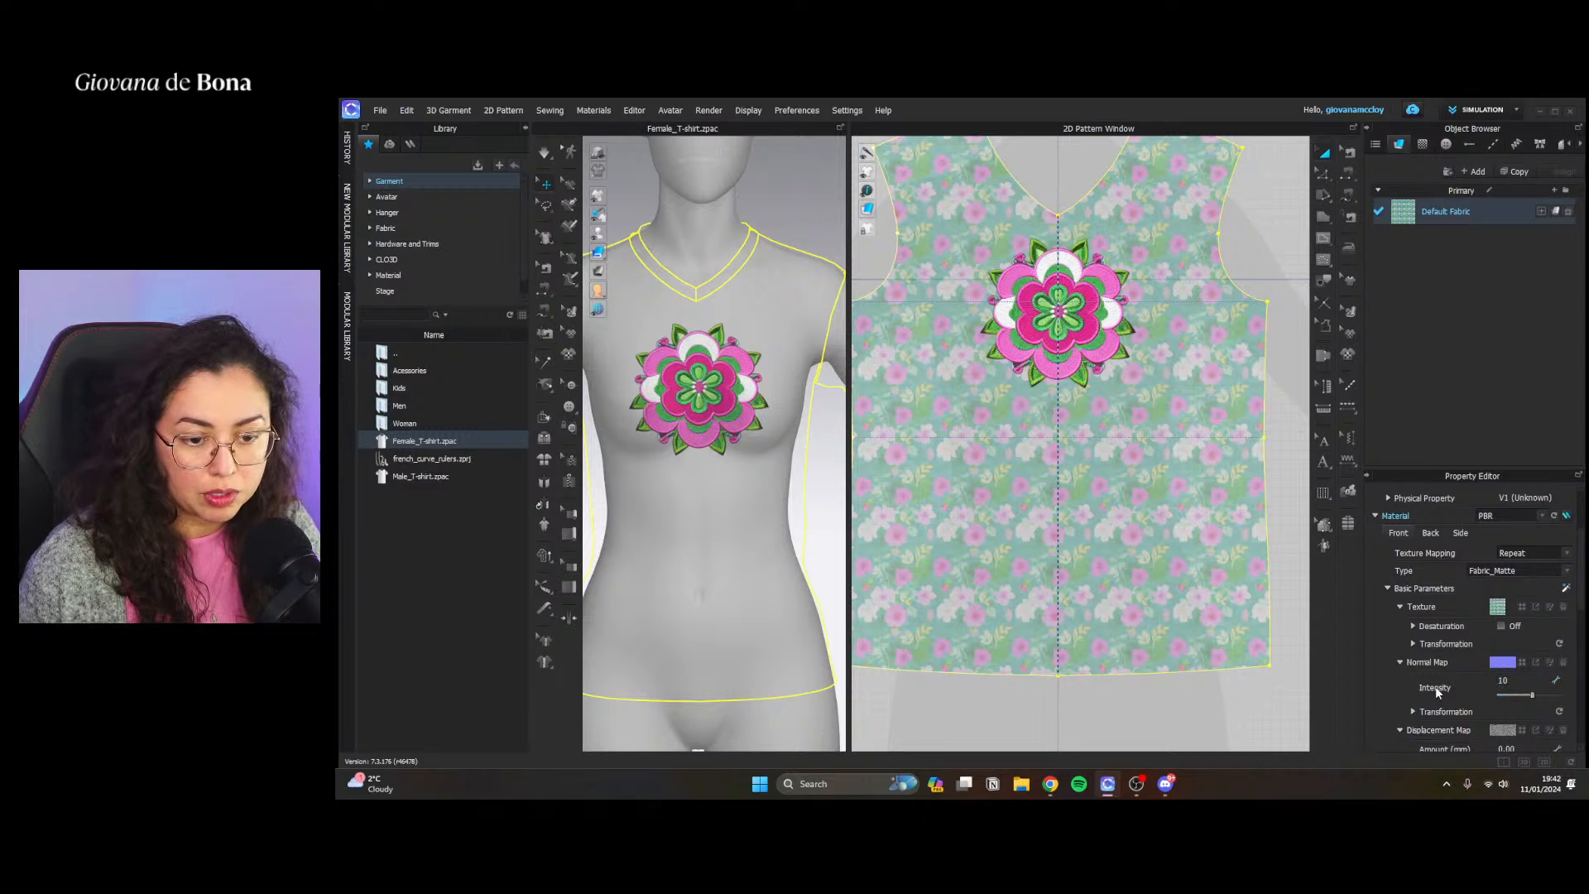
scroll(1436, 688, "down", 3)
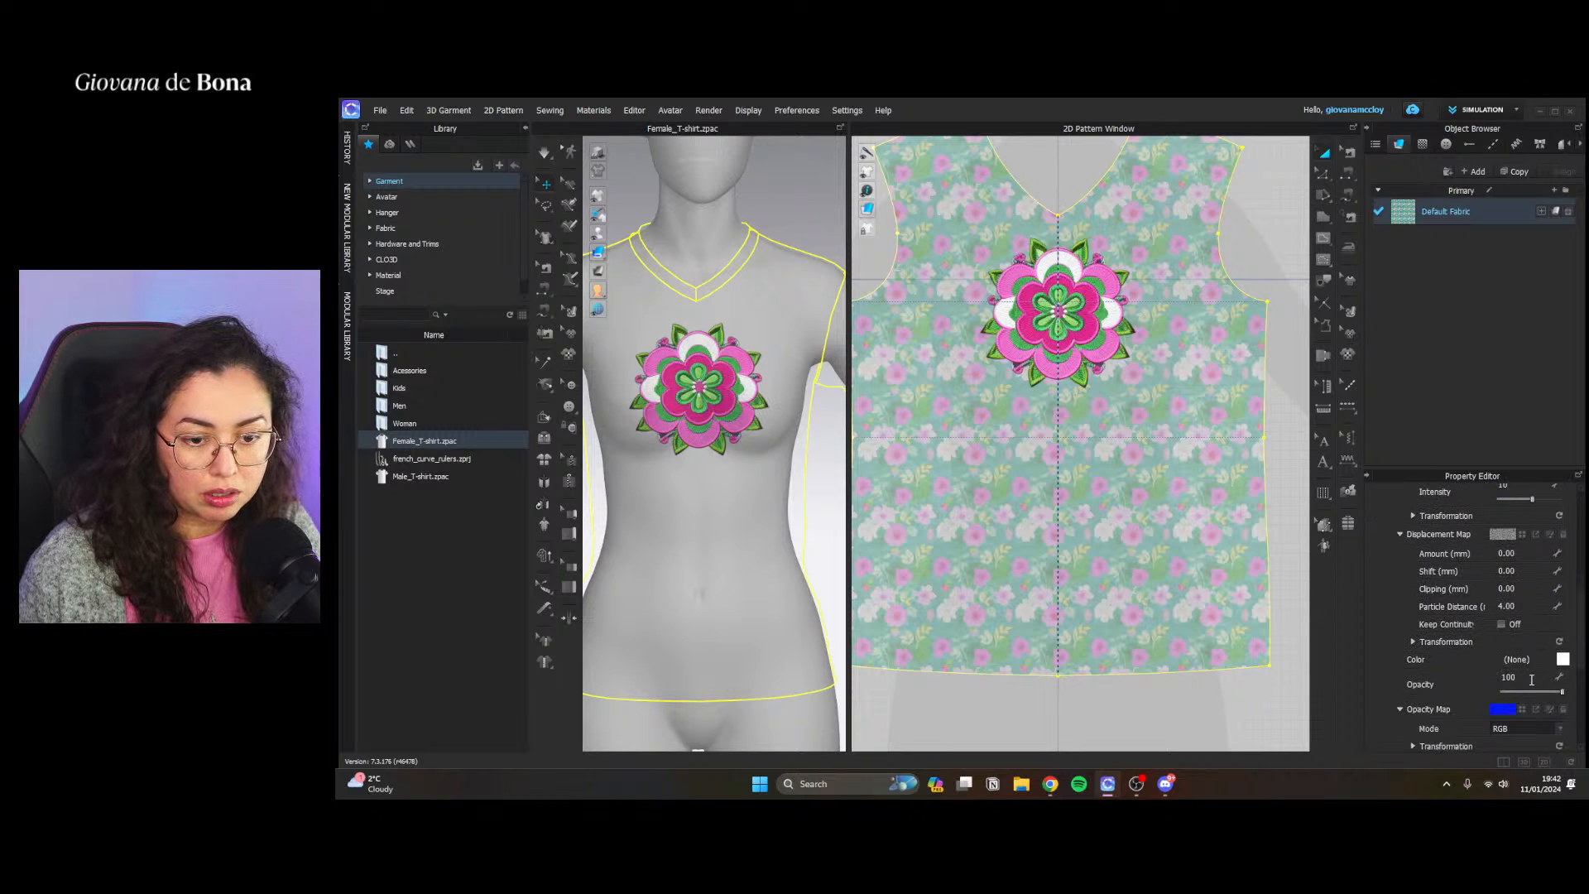
scroll(1532, 680, "down", 2)
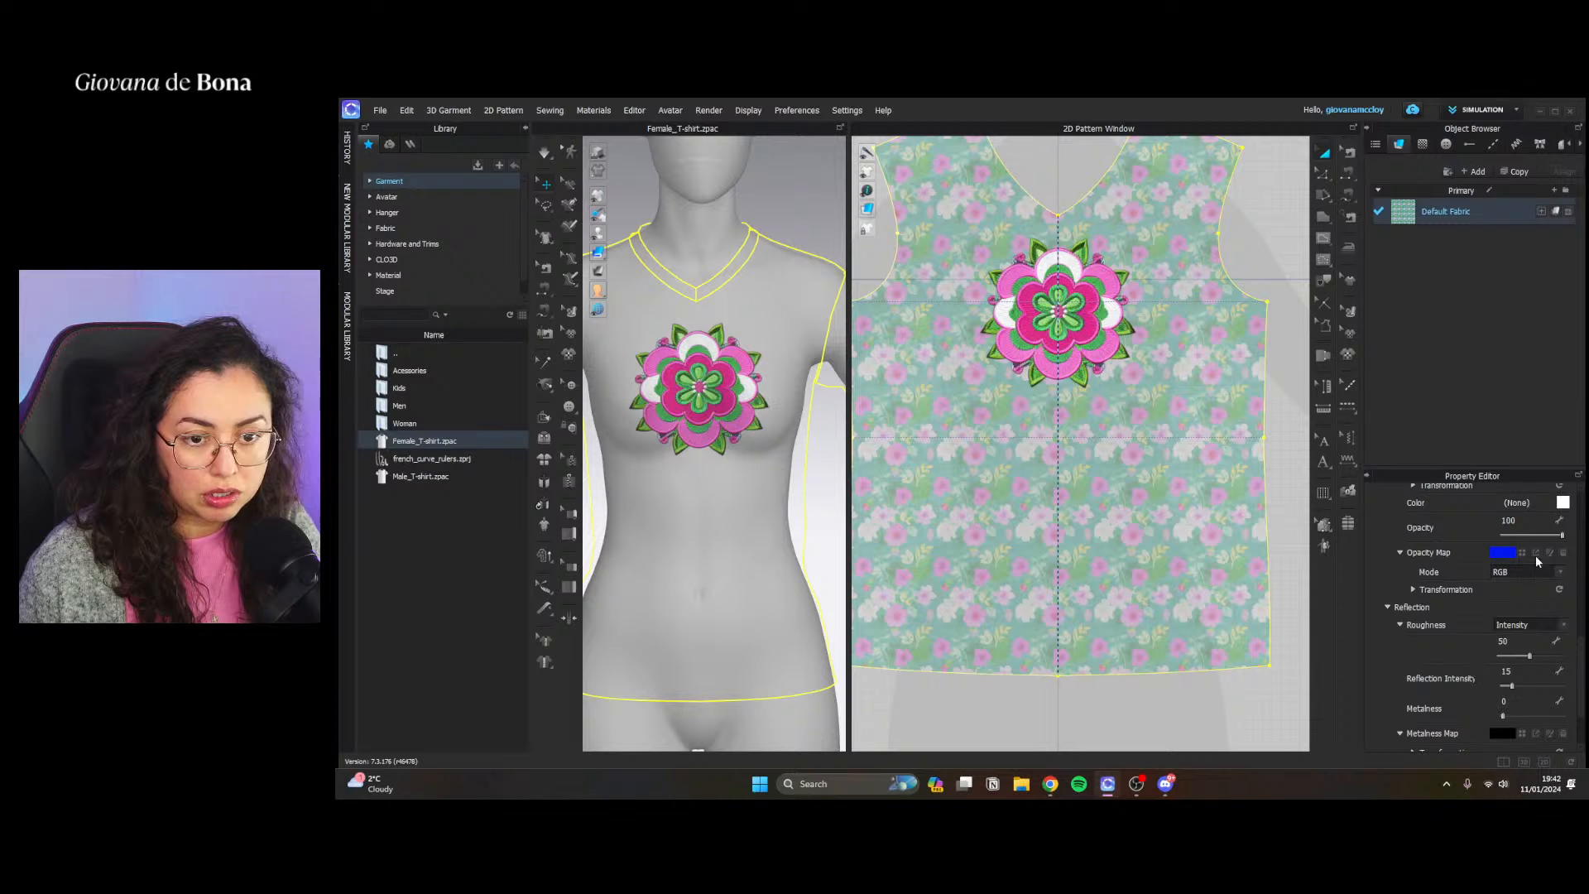
left_click(1563, 553)
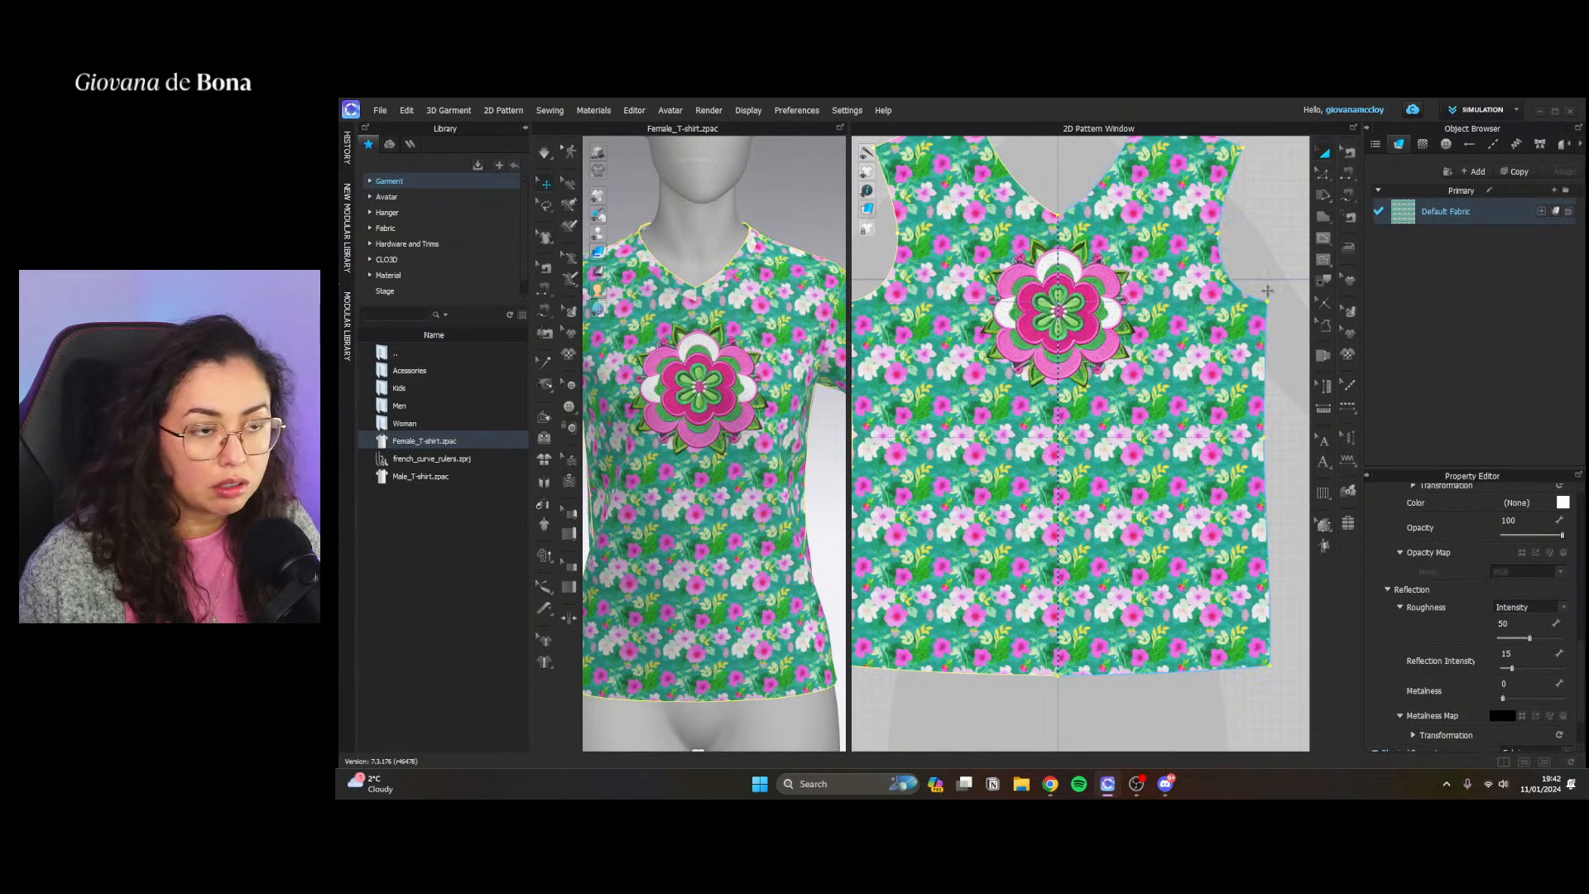
left_click(1264, 247)
scroll(696, 414, "down", 2)
scroll(696, 414, "up", 5)
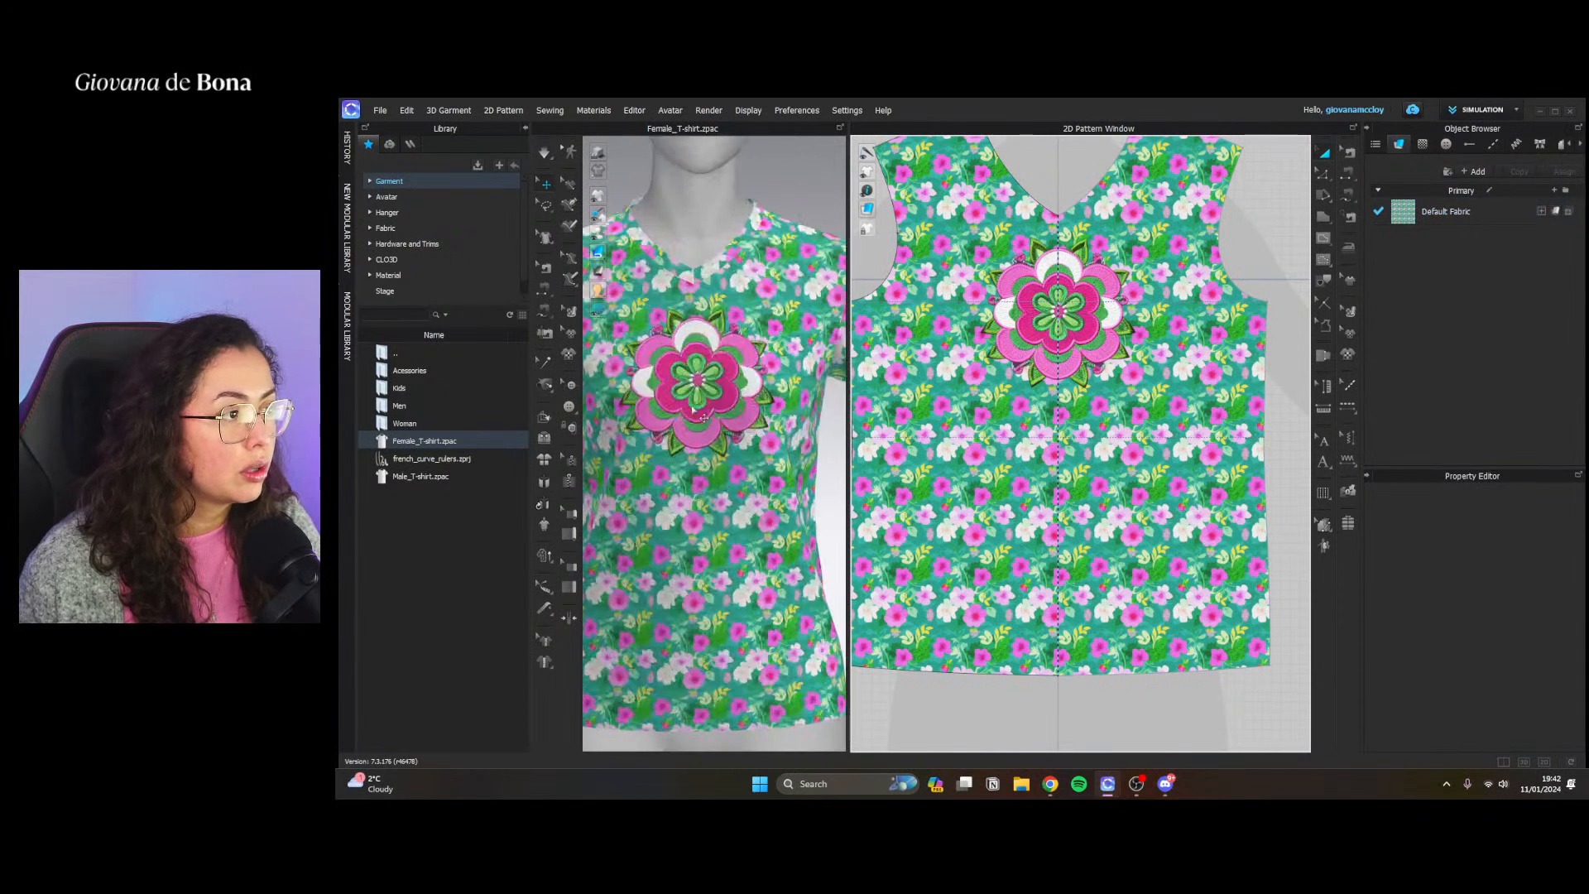
Examine the floral fabric and flower embroidery on the T-shirt up close and from different angles in the 3D view
scroll(696, 414, "up", 1)
right_click_drag(696, 414, 744, 389)
scroll(770, 457, "up", 3)
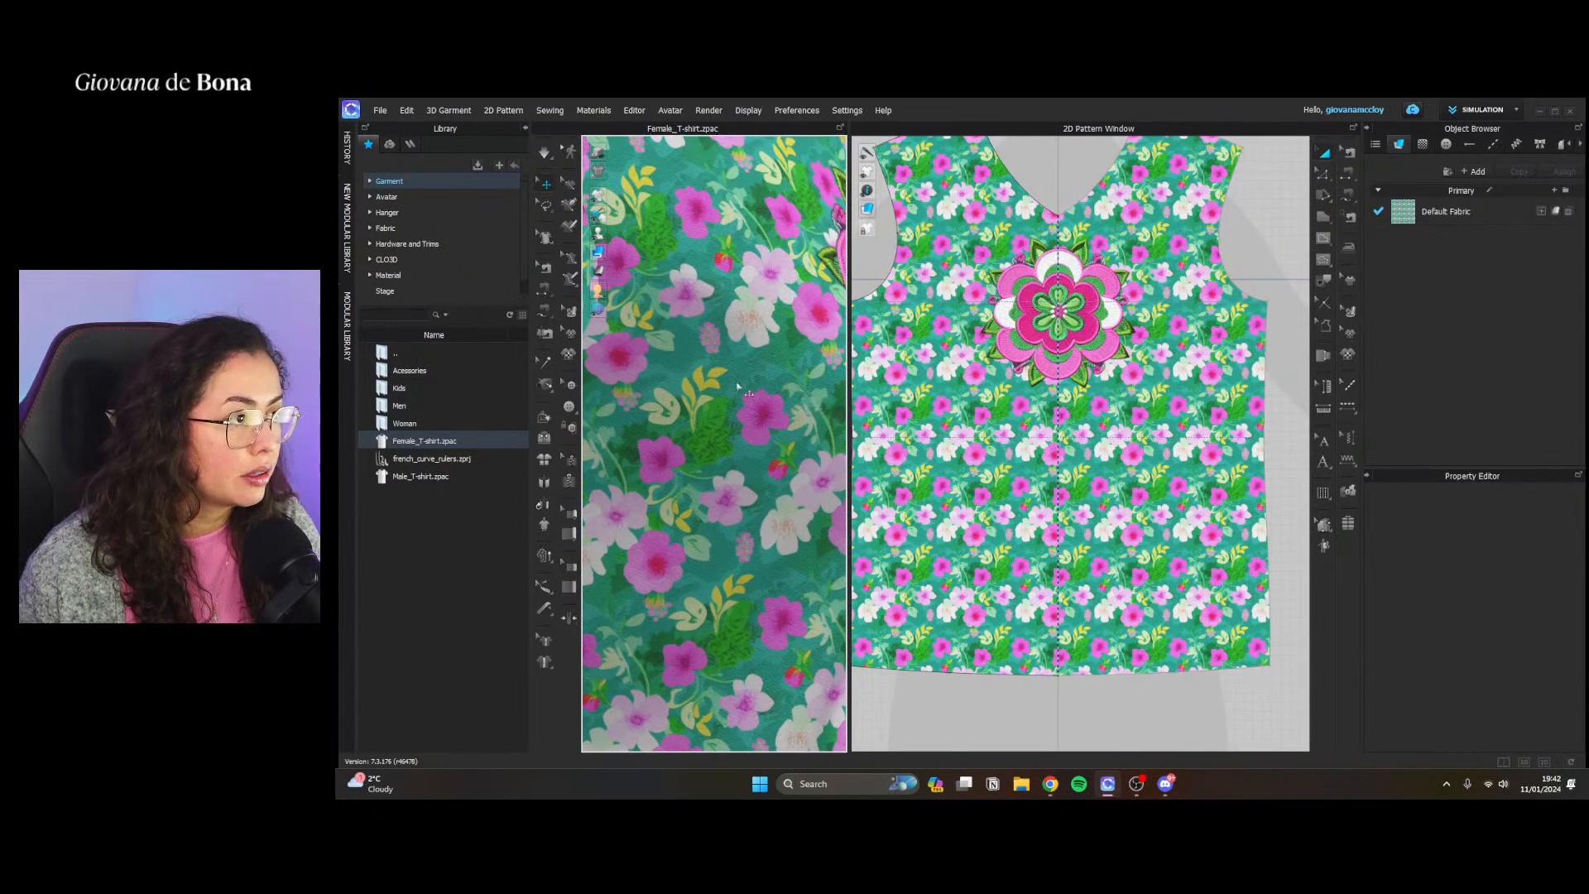
scroll(745, 389, "up", 2)
scroll(744, 389, "down", 6)
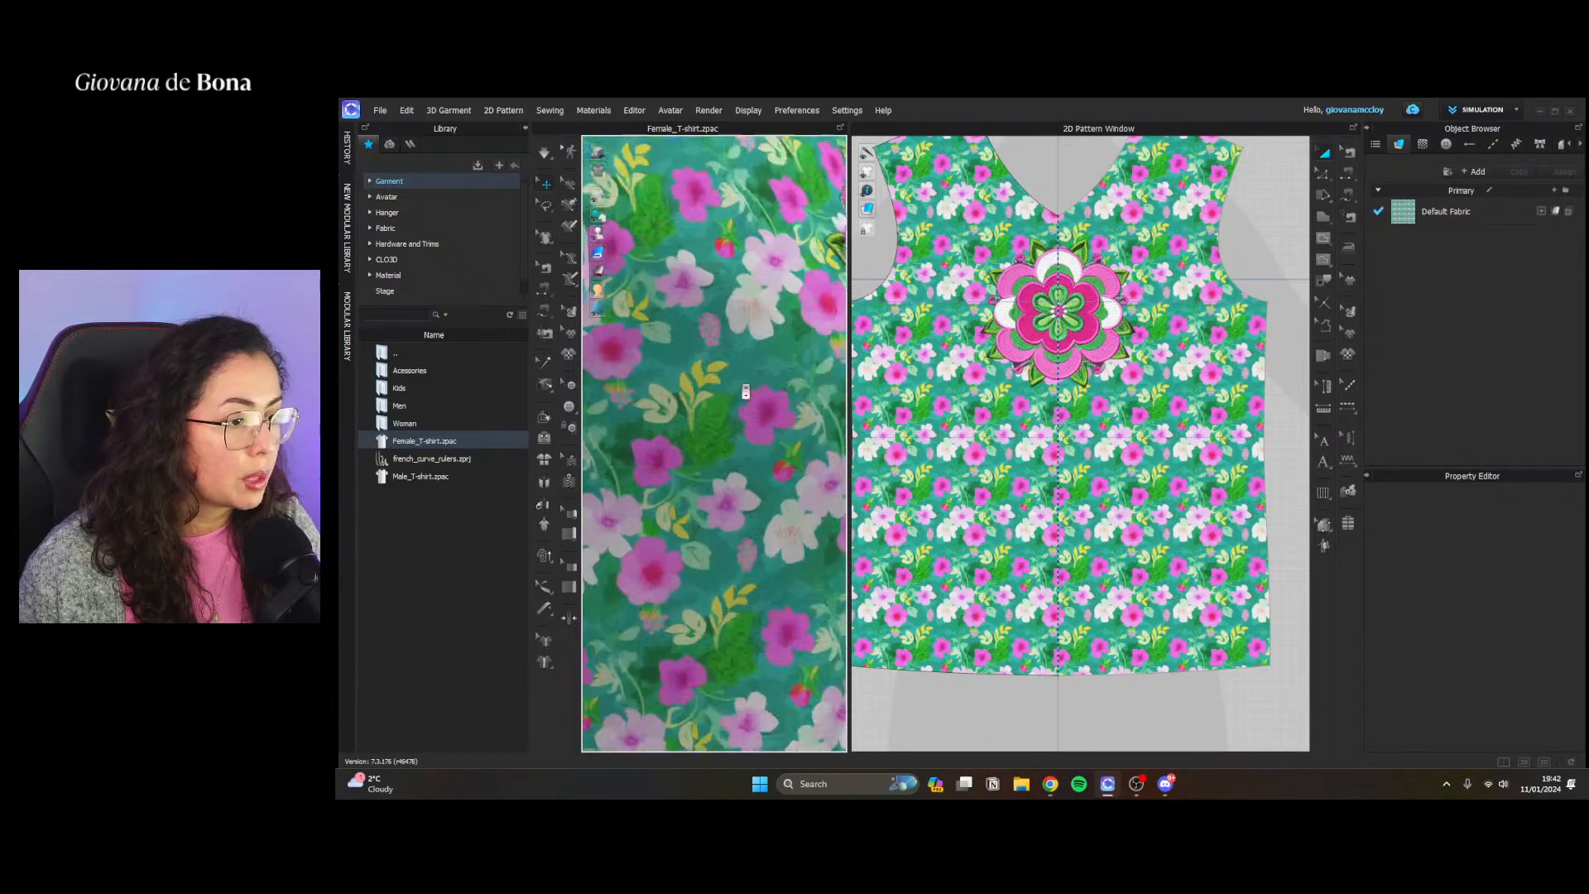
scroll(896, 475, "down", 3)
scroll(758, 486, "down", 6)
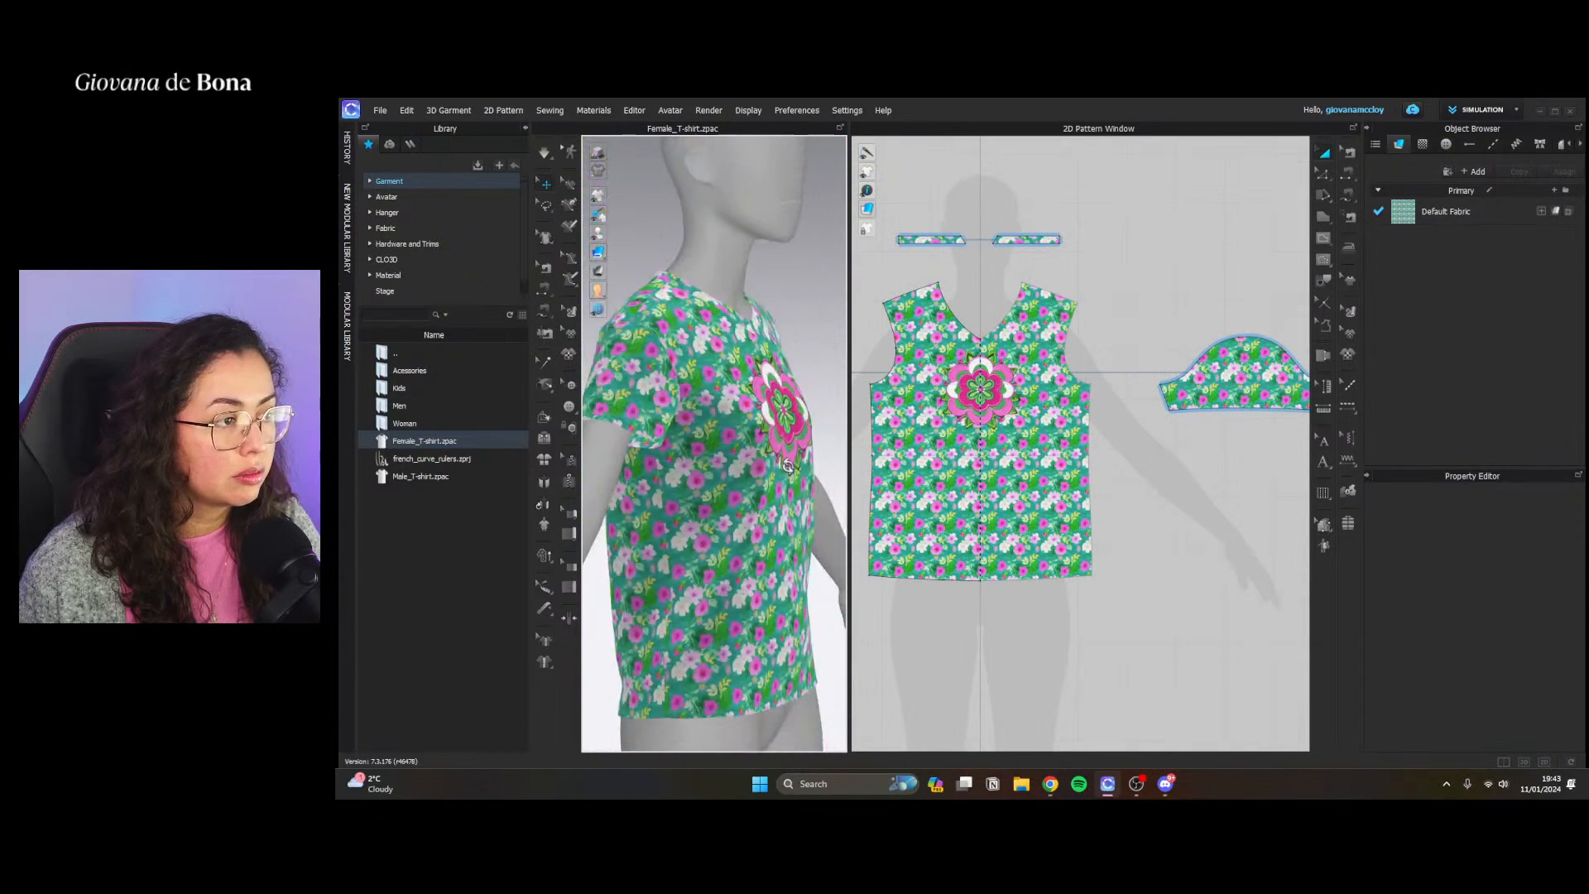
right_click_drag(773, 489, 738, 406)
scroll(741, 420, "up", 1)
left_click(746, 435)
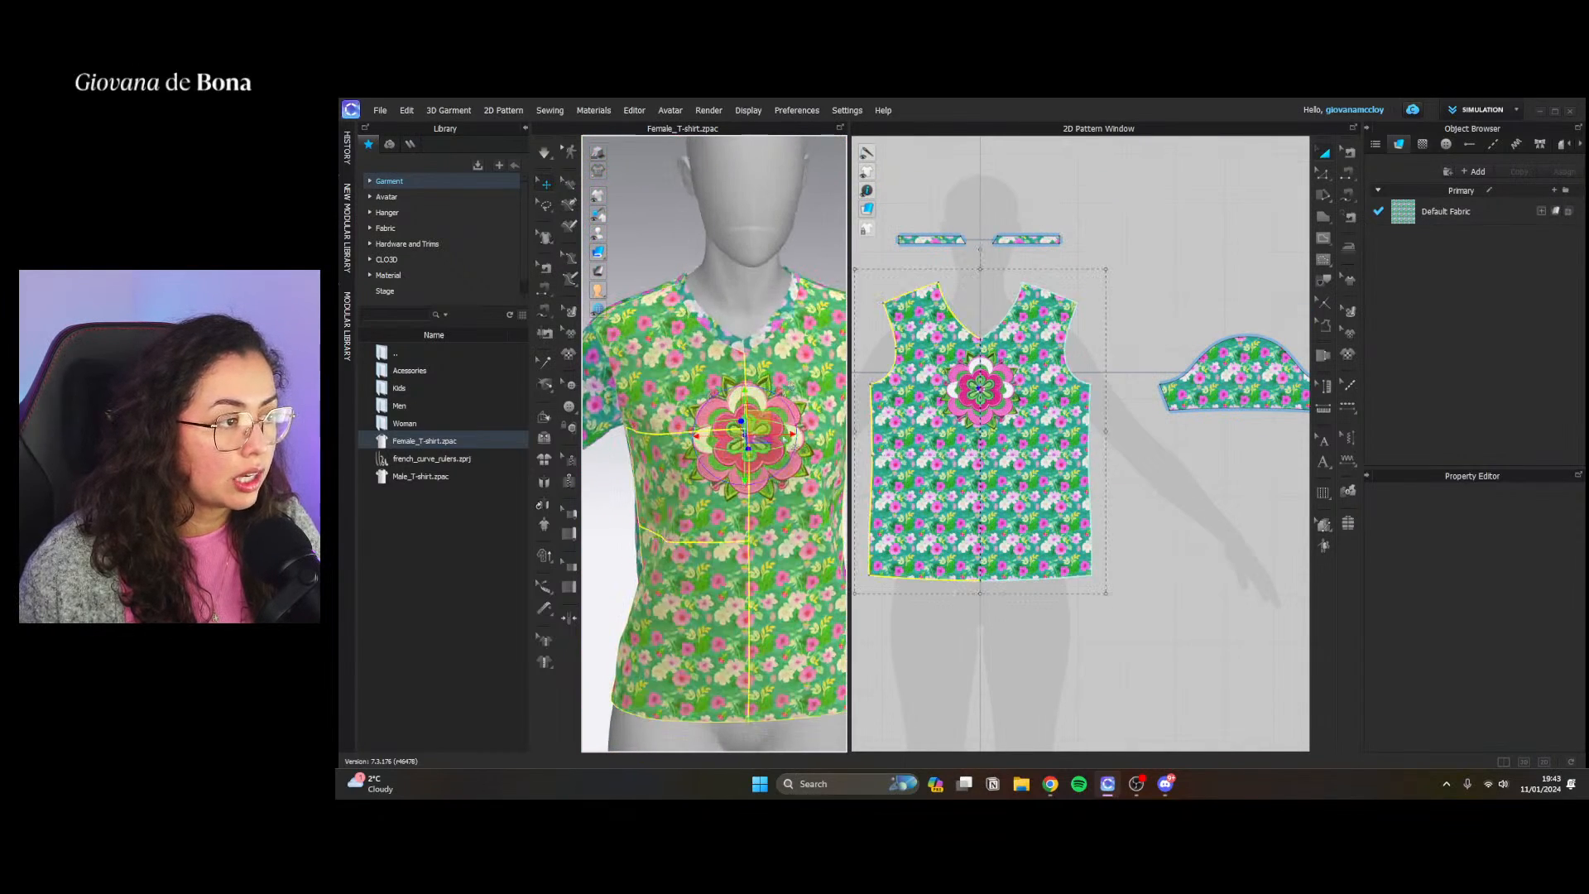
left_click(1124, 313)
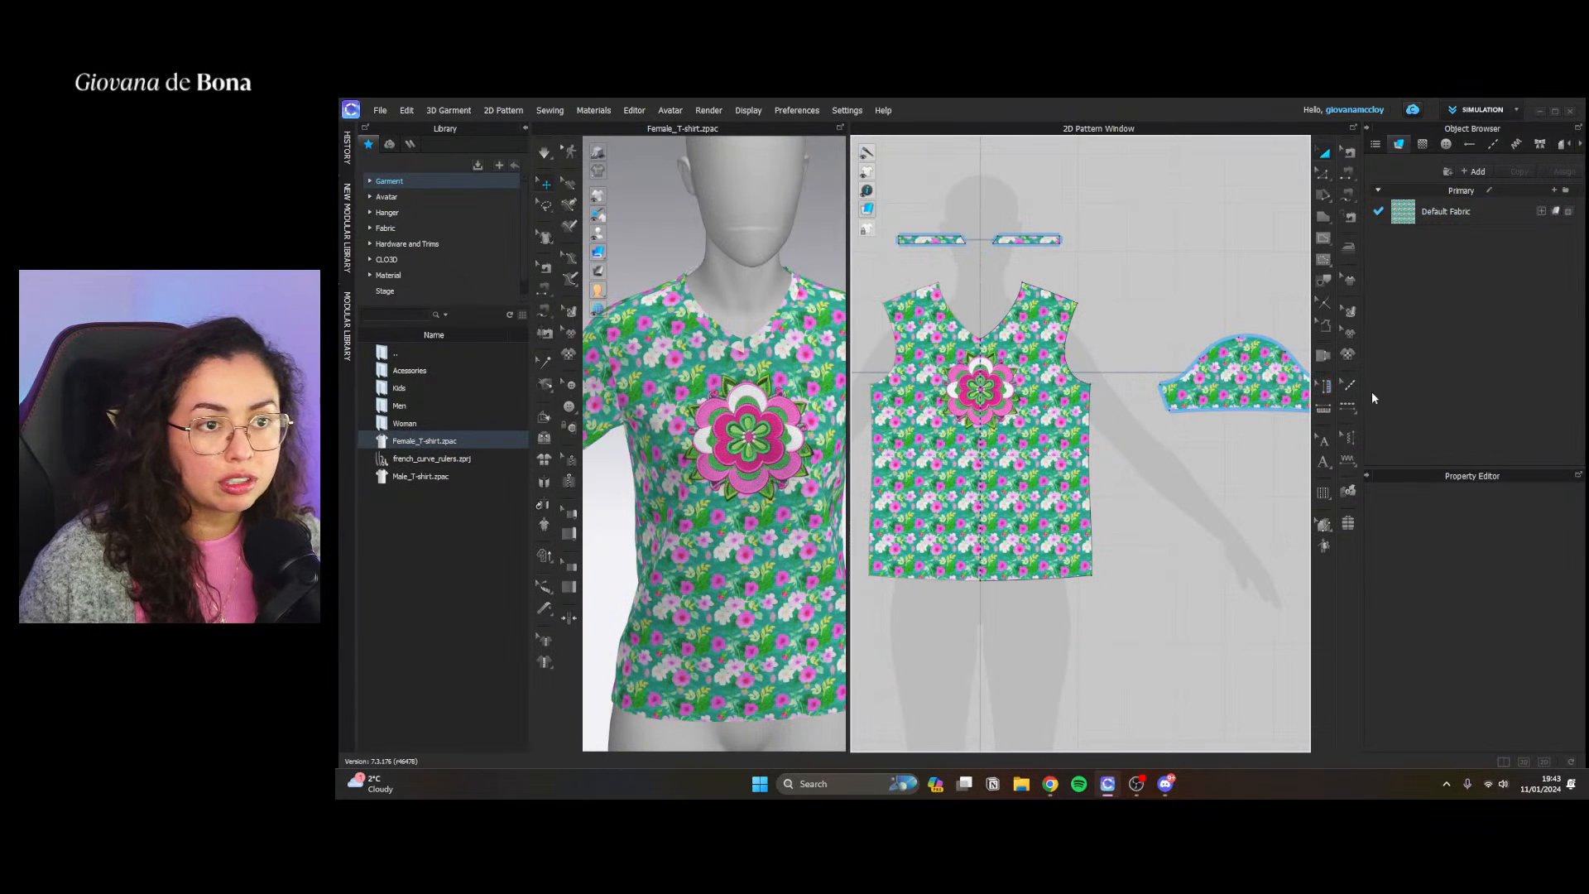
Scale down the flower graphic on the front pattern piece and move it up to just below the V-neckline
left_click(1348, 329)
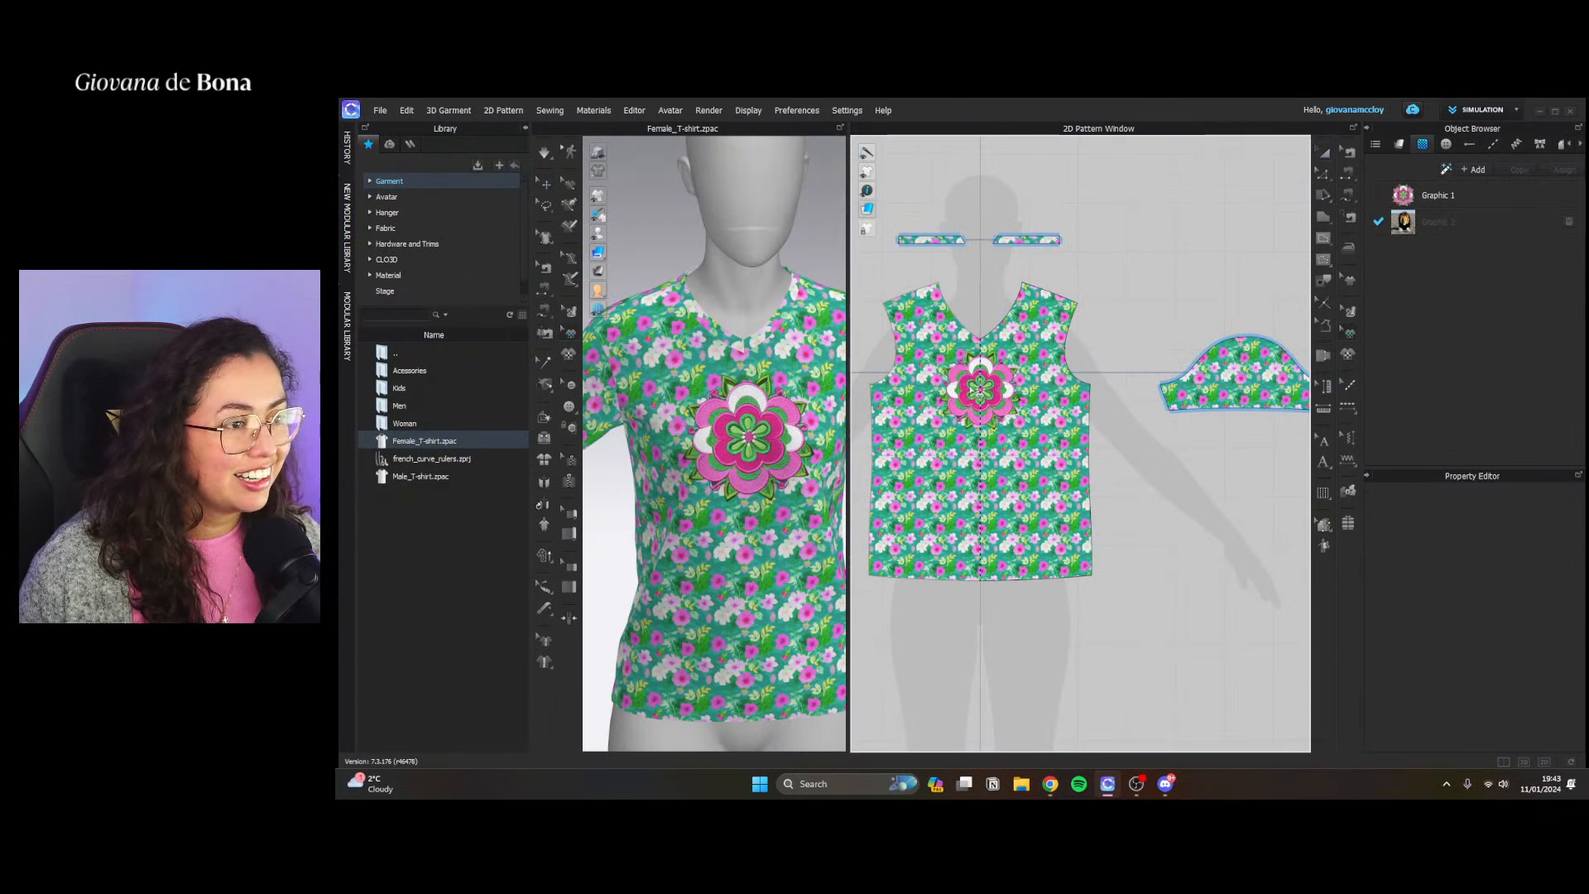
left_click(985, 393)
scroll(999, 399, "up", 3)
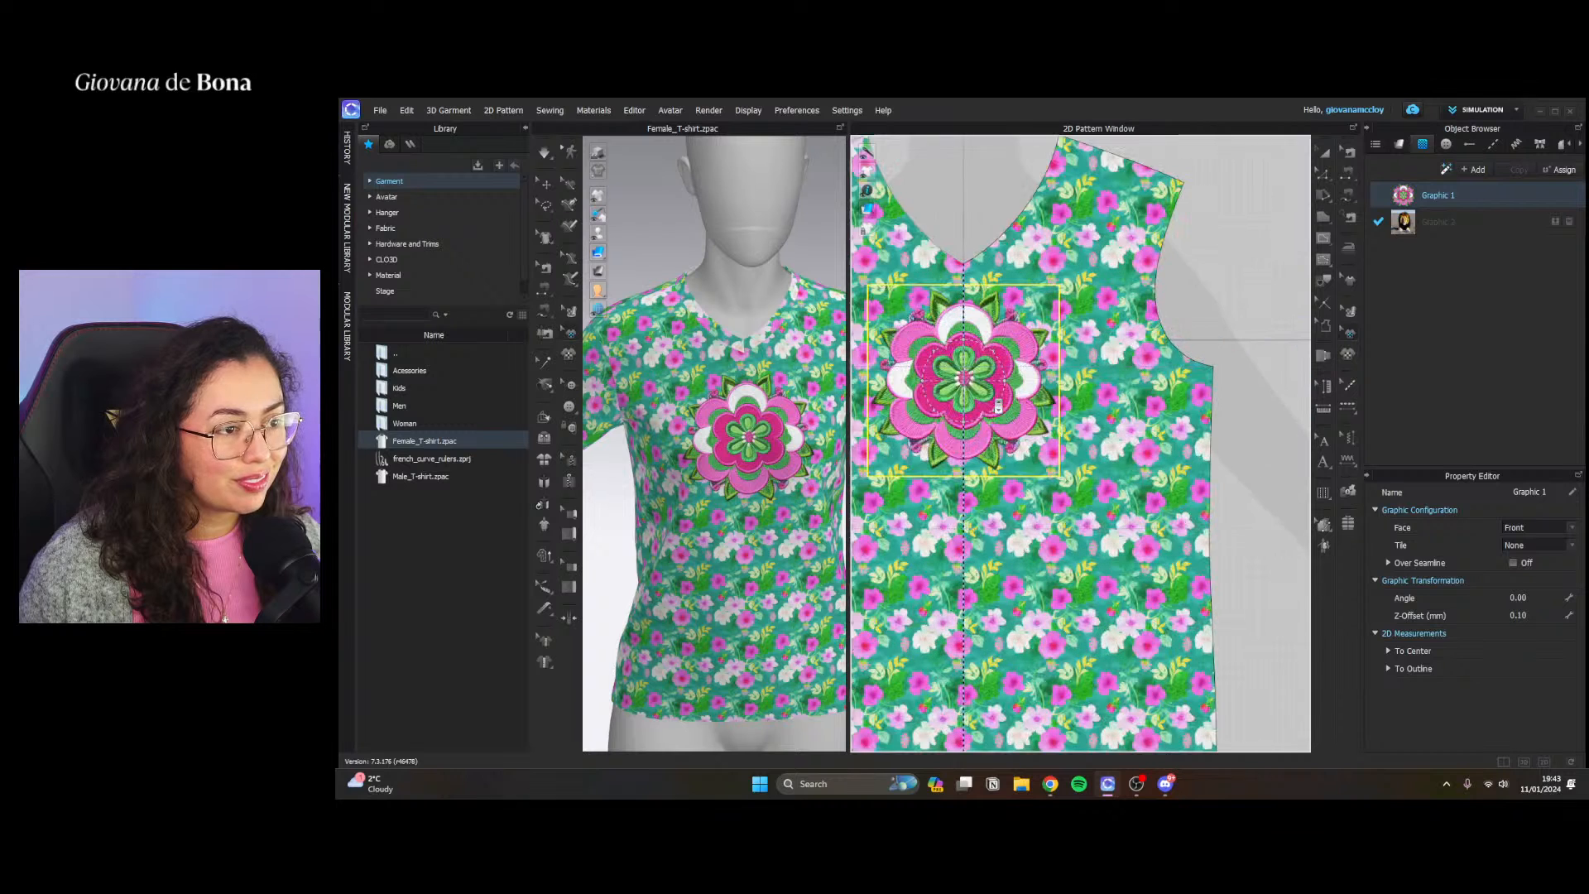
left_click_drag(1059, 476, 1038, 456)
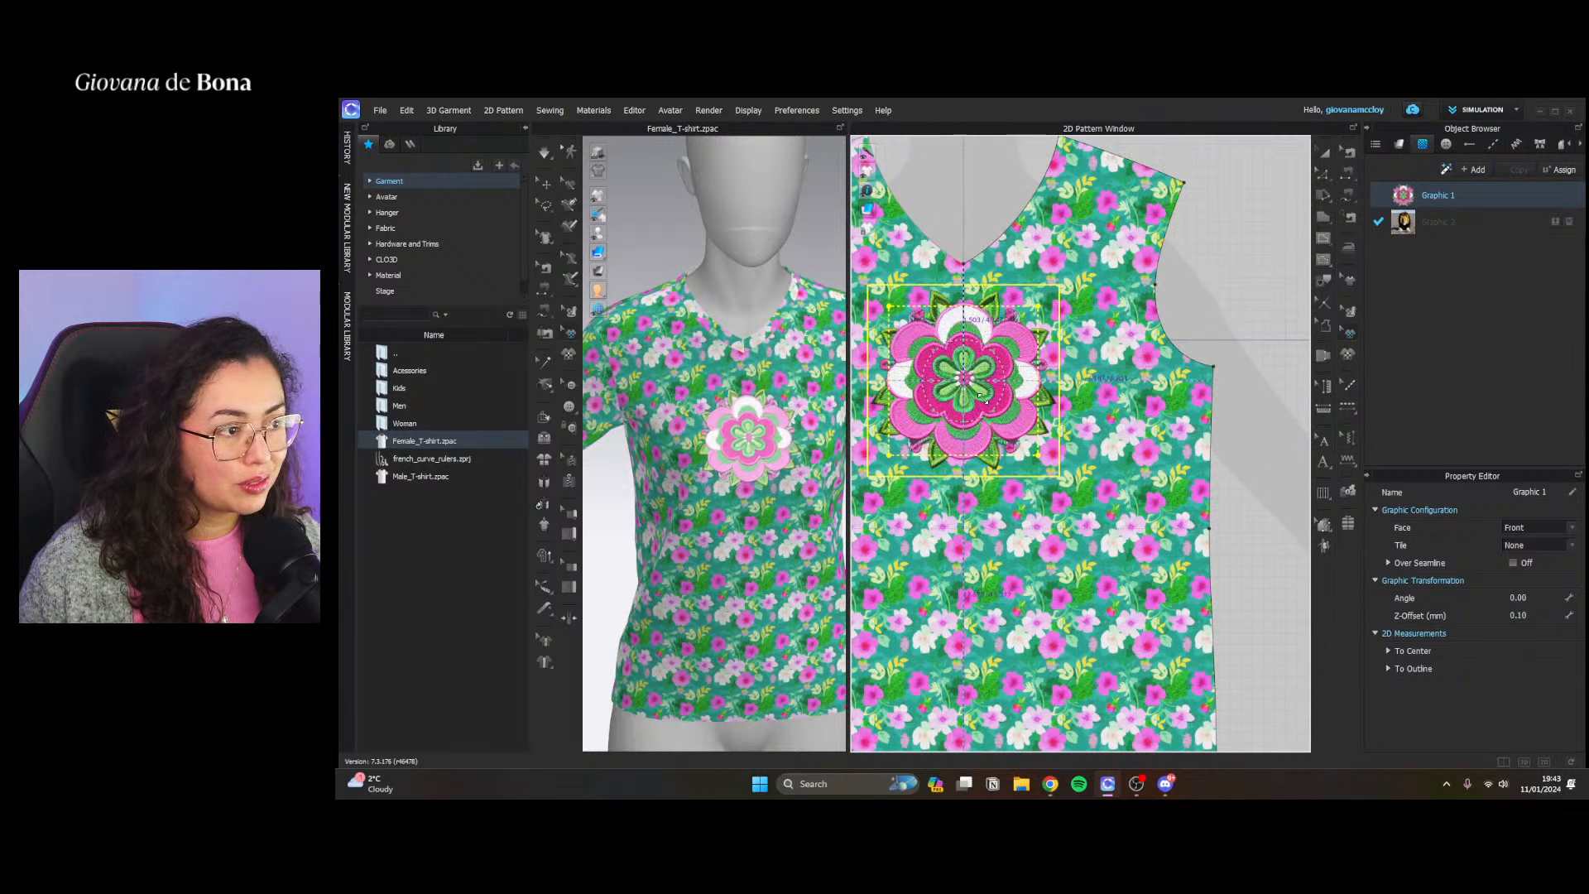
left_click_drag(982, 410, 998, 355)
left_click_drag(982, 331, 982, 351)
left_click(1164, 275)
Inspect the resized flower and the fabric surface up close in 3D, and bring up the garment's fabric list
scroll(743, 466, "down", 3)
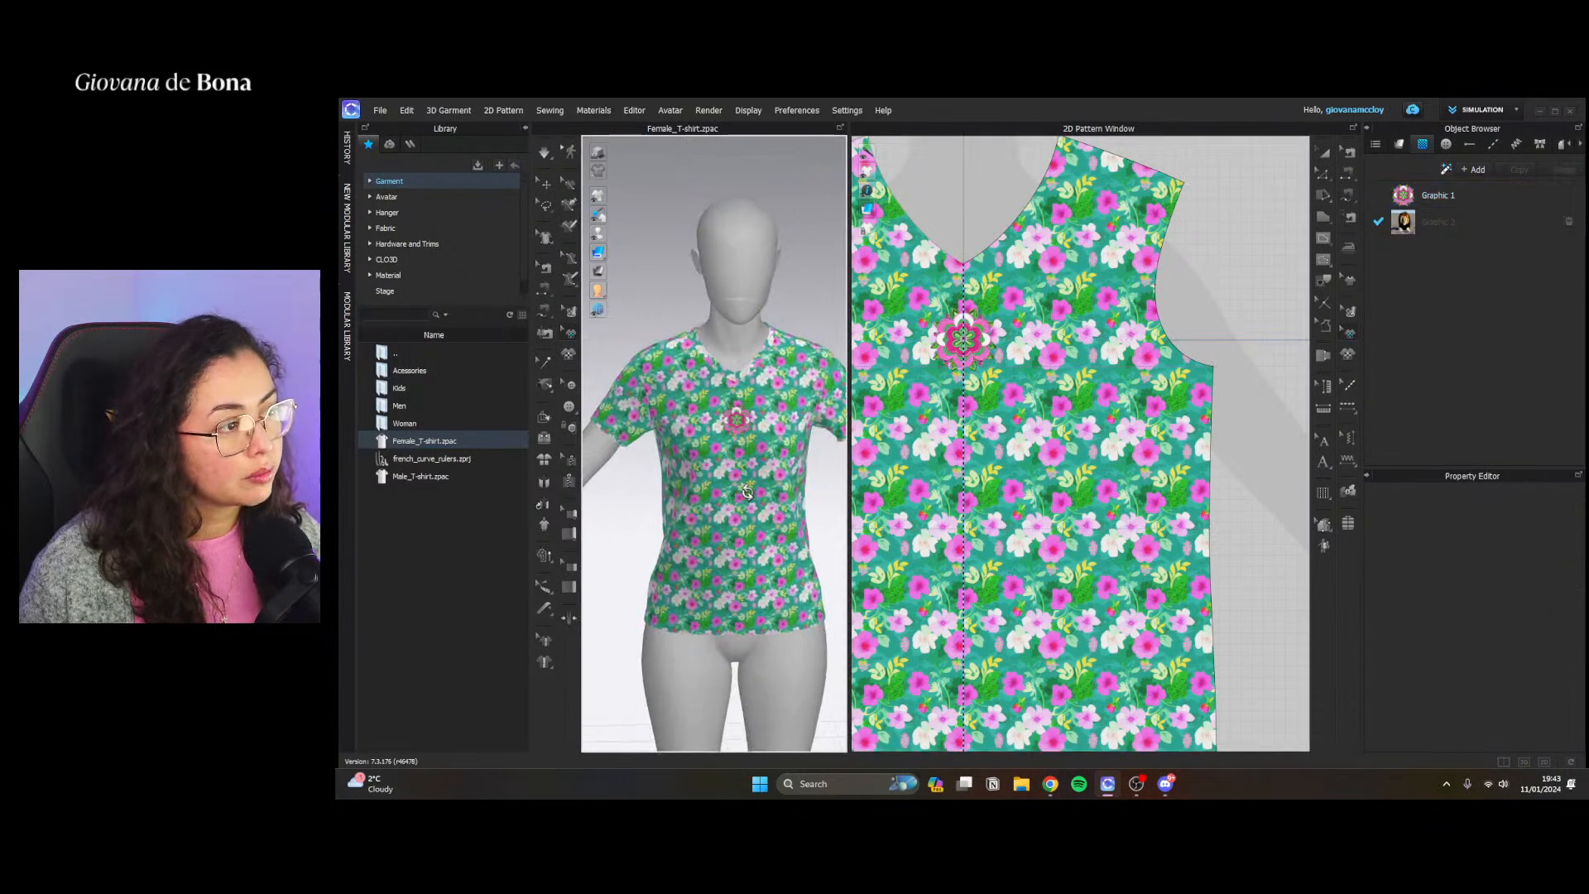
scroll(744, 466, "up", 6)
scroll(750, 480, "up", 3)
scroll(716, 456, "down", 2)
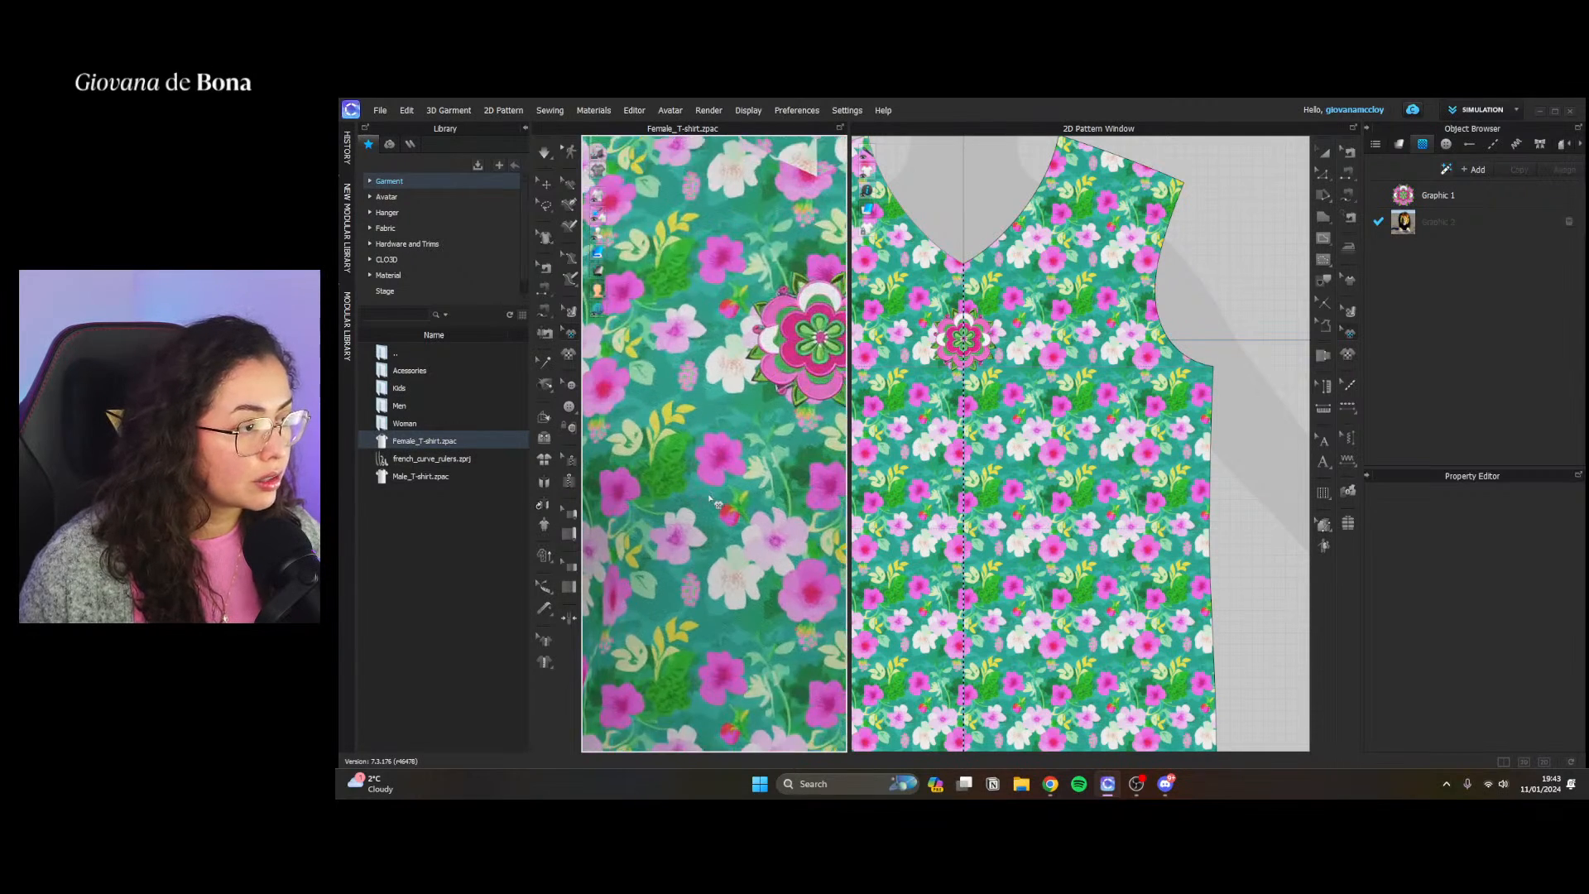
scroll(693, 442, "up", 4)
scroll(1182, 420, "down", 1)
left_click(1399, 144)
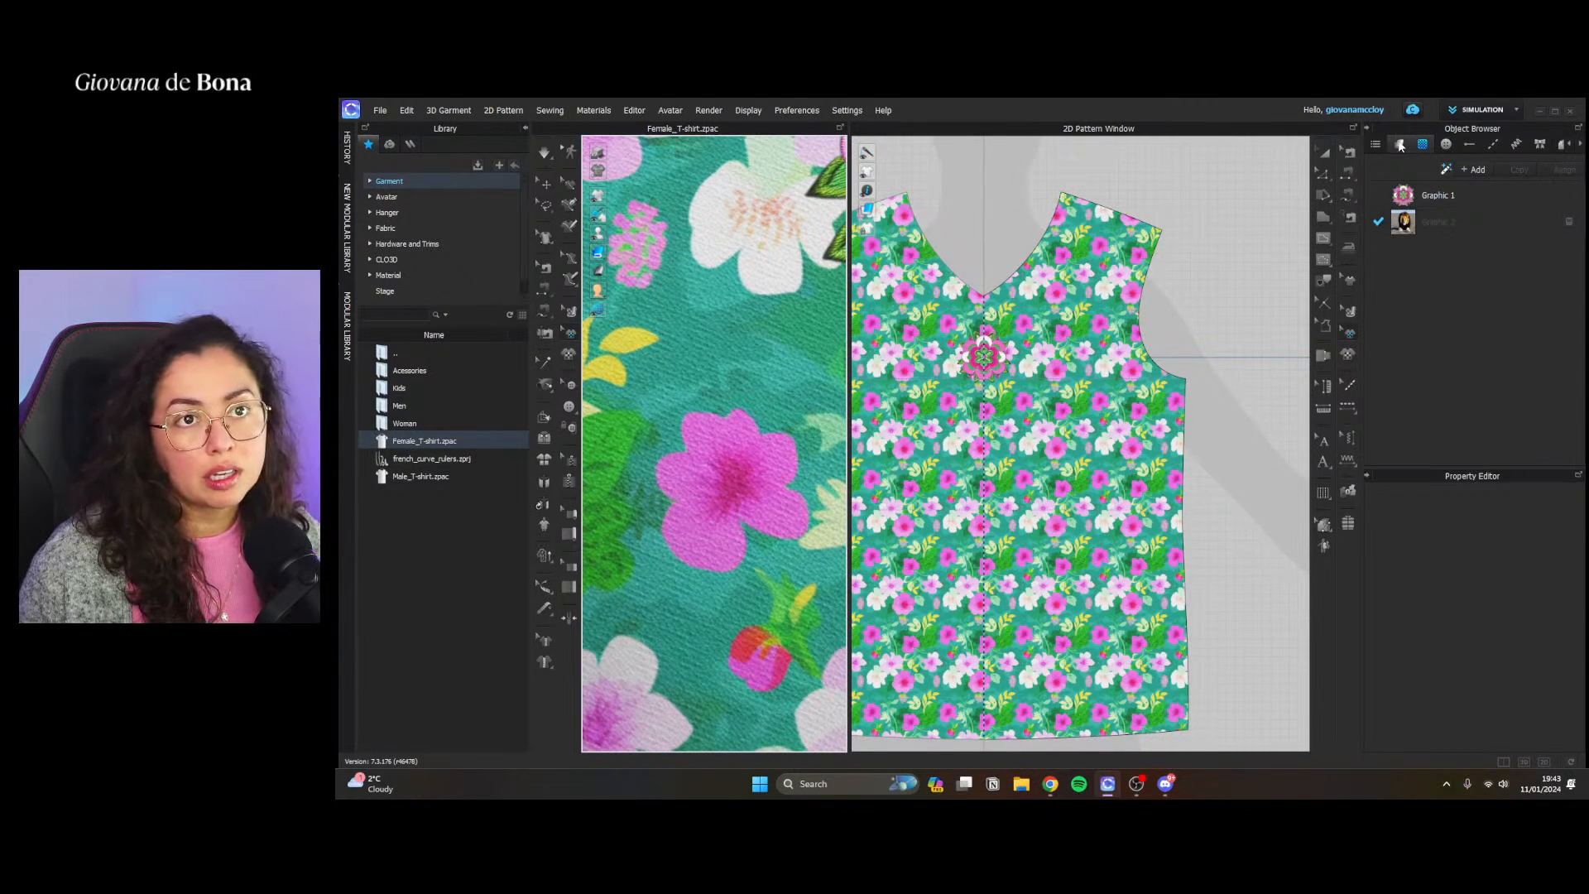
left_click(1494, 214)
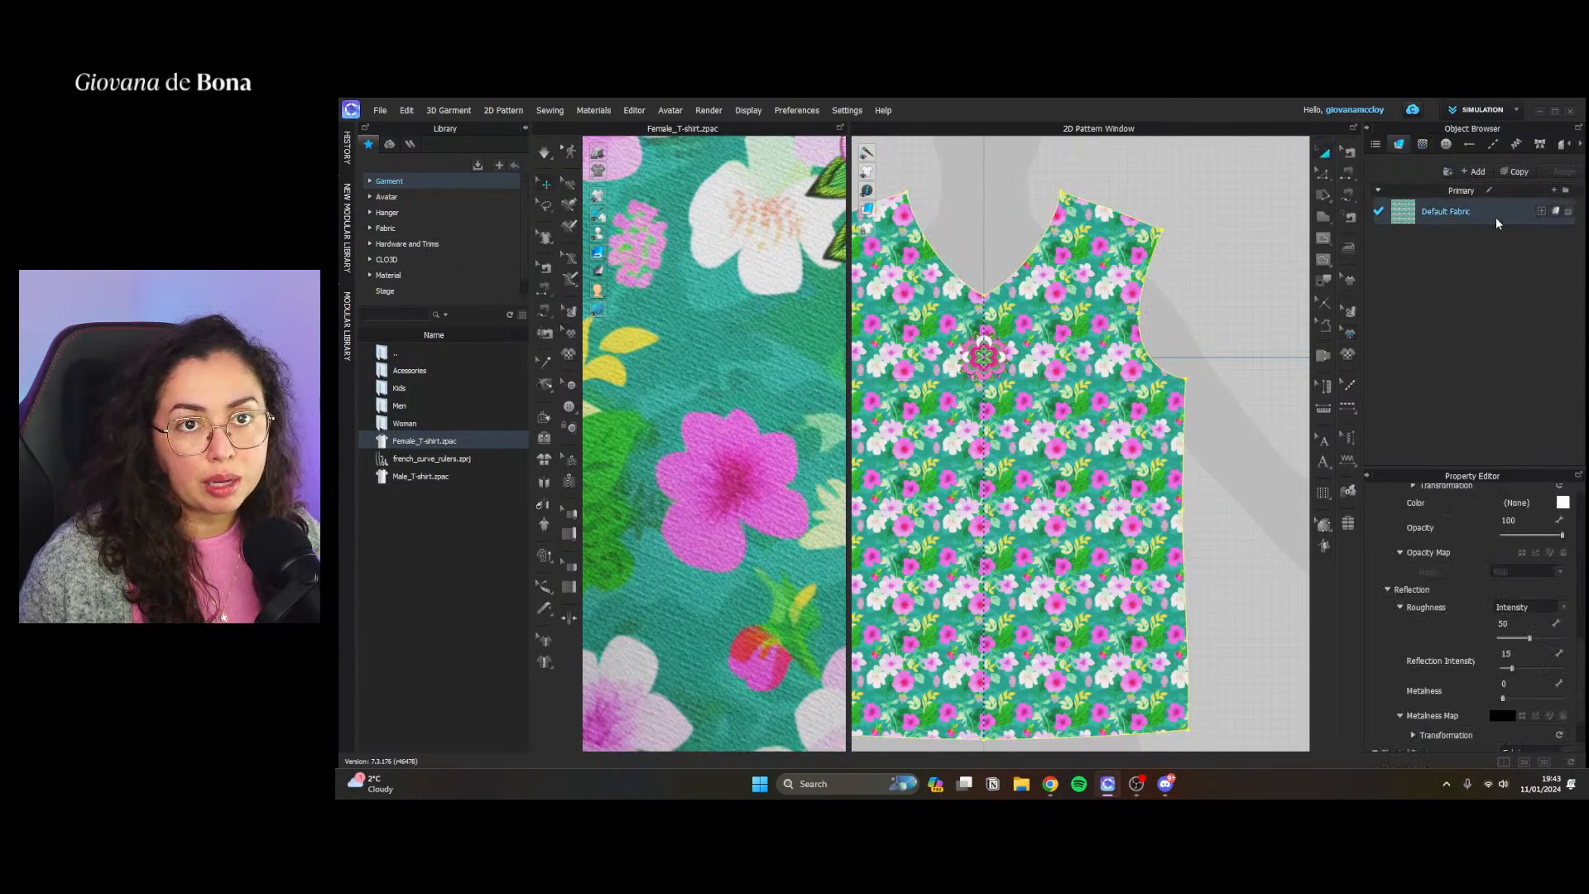
left_click(1514, 171)
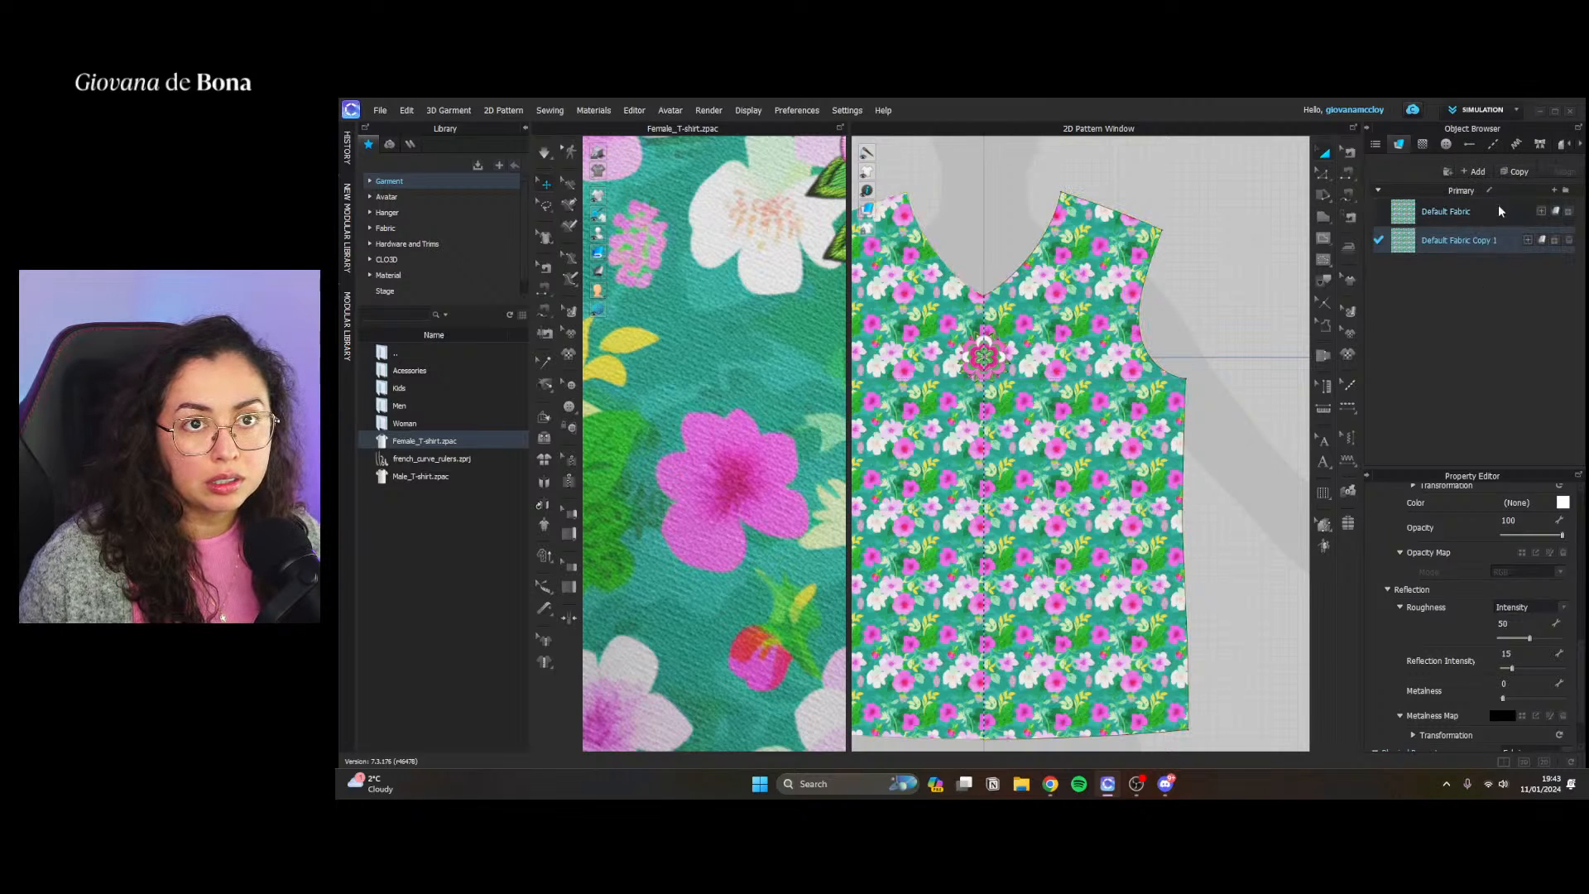
left_click(1569, 240)
Add a new fabric and open the AI Texture Generator from its basic material parameters
left_click(1478, 172)
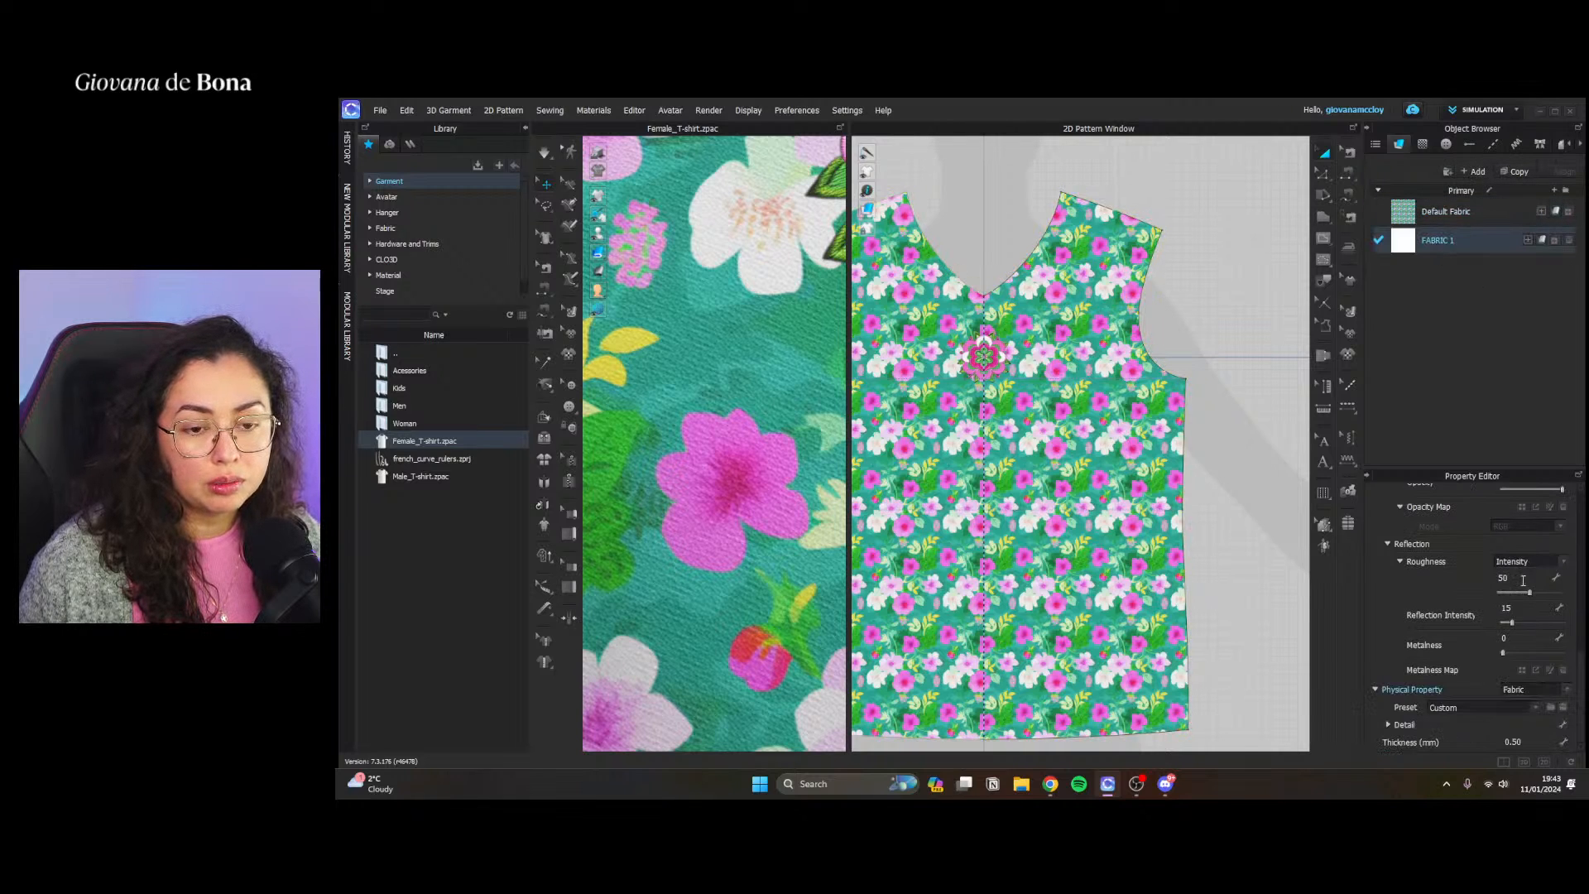
scroll(1458, 573, "up", 8)
left_click(1566, 557)
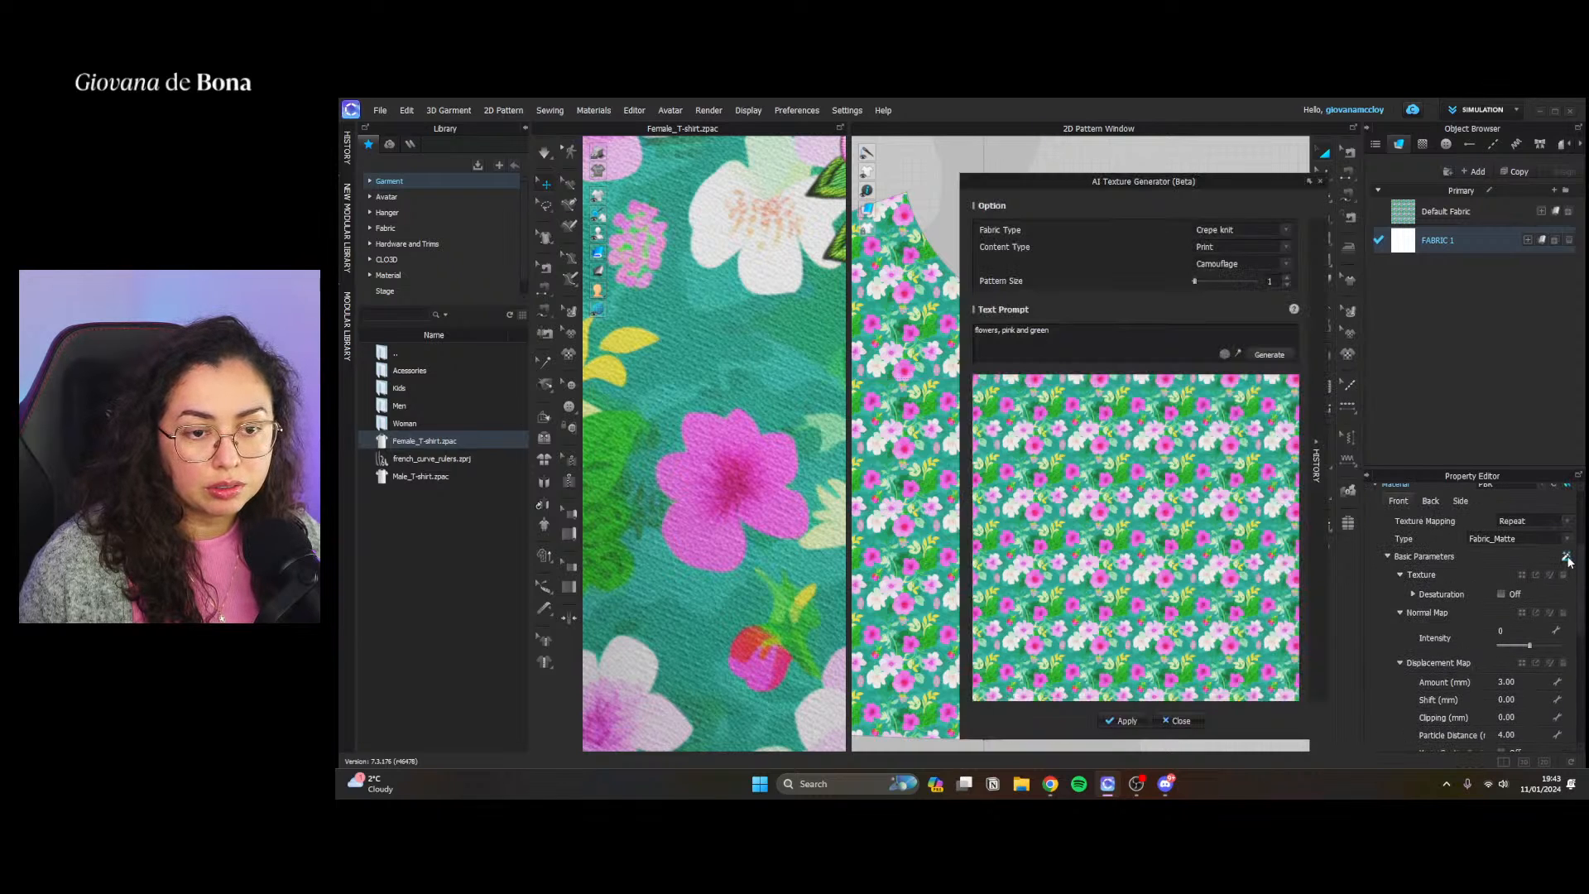
triple_click(1025, 329)
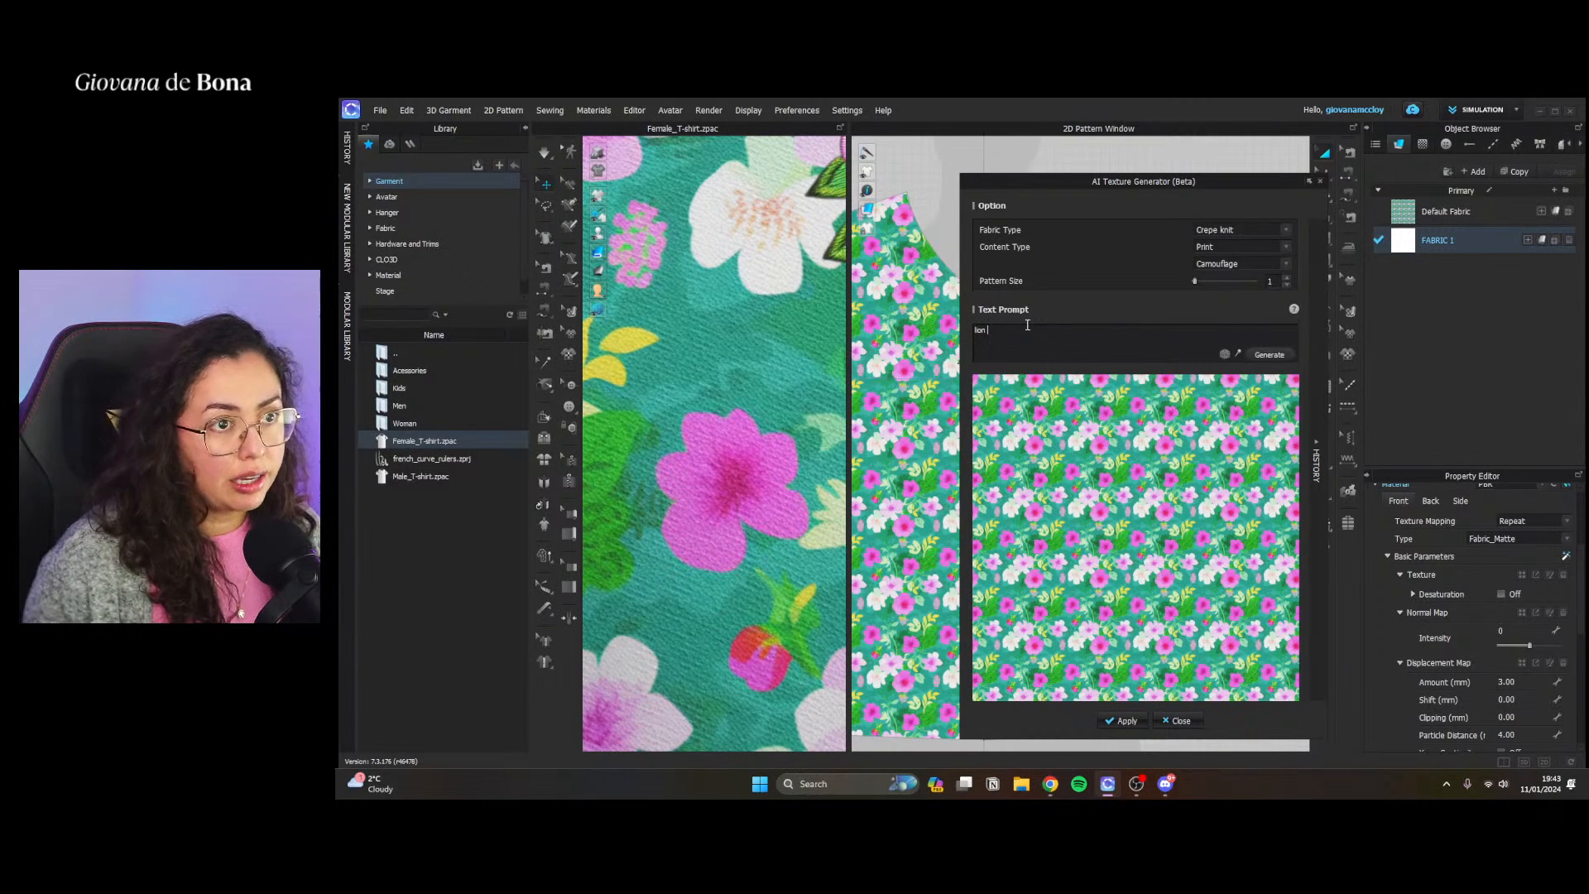
left_click(1270, 263)
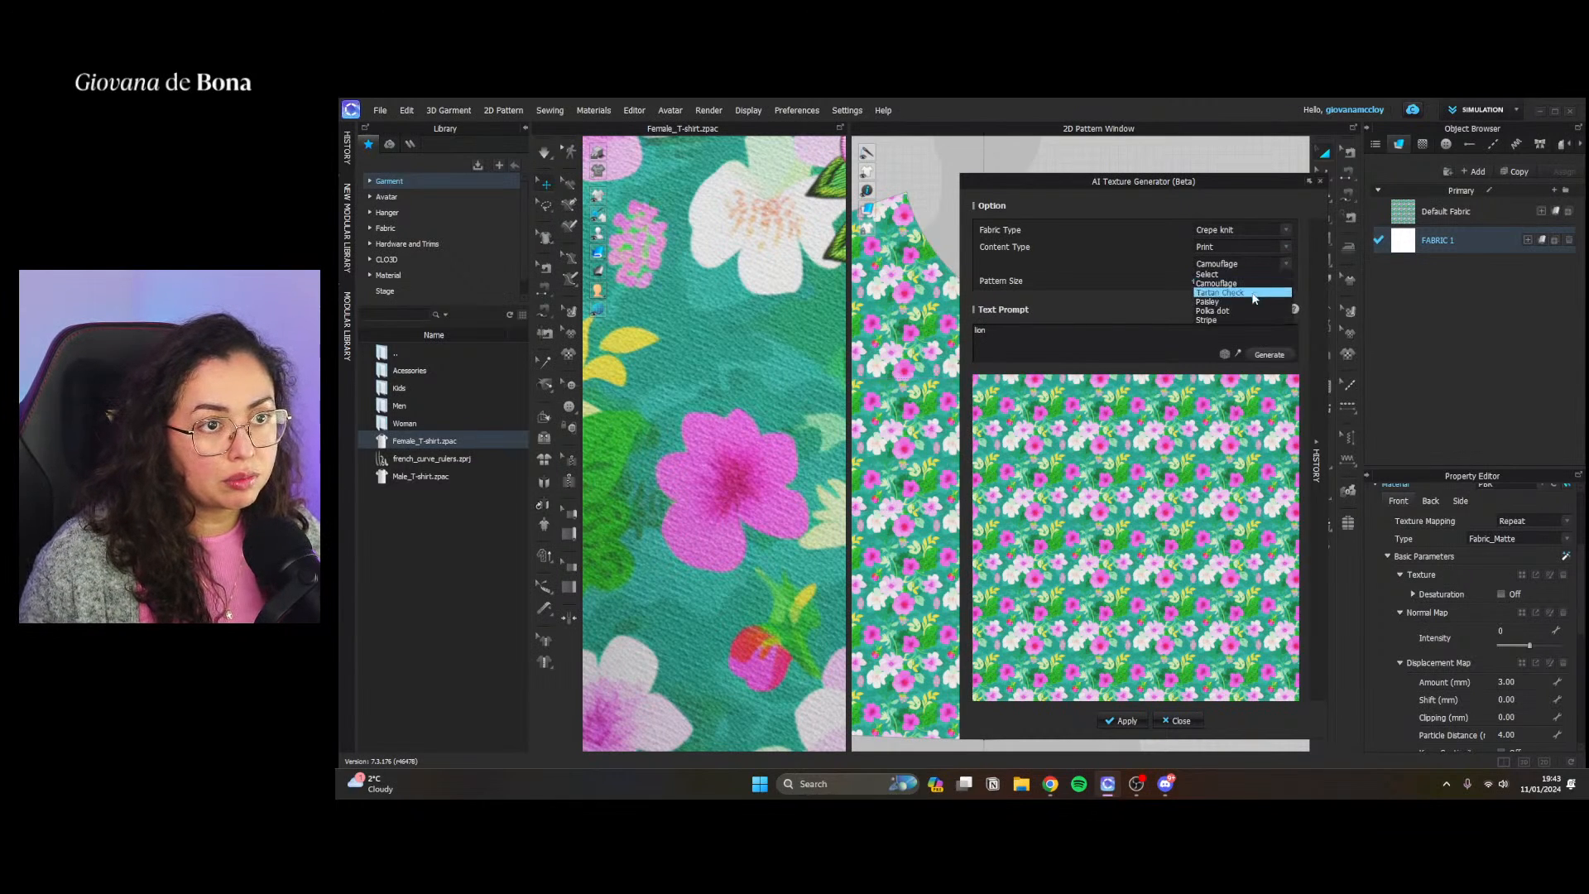
left_click(1027, 331)
key("ctrl+z")
left_click(1124, 337)
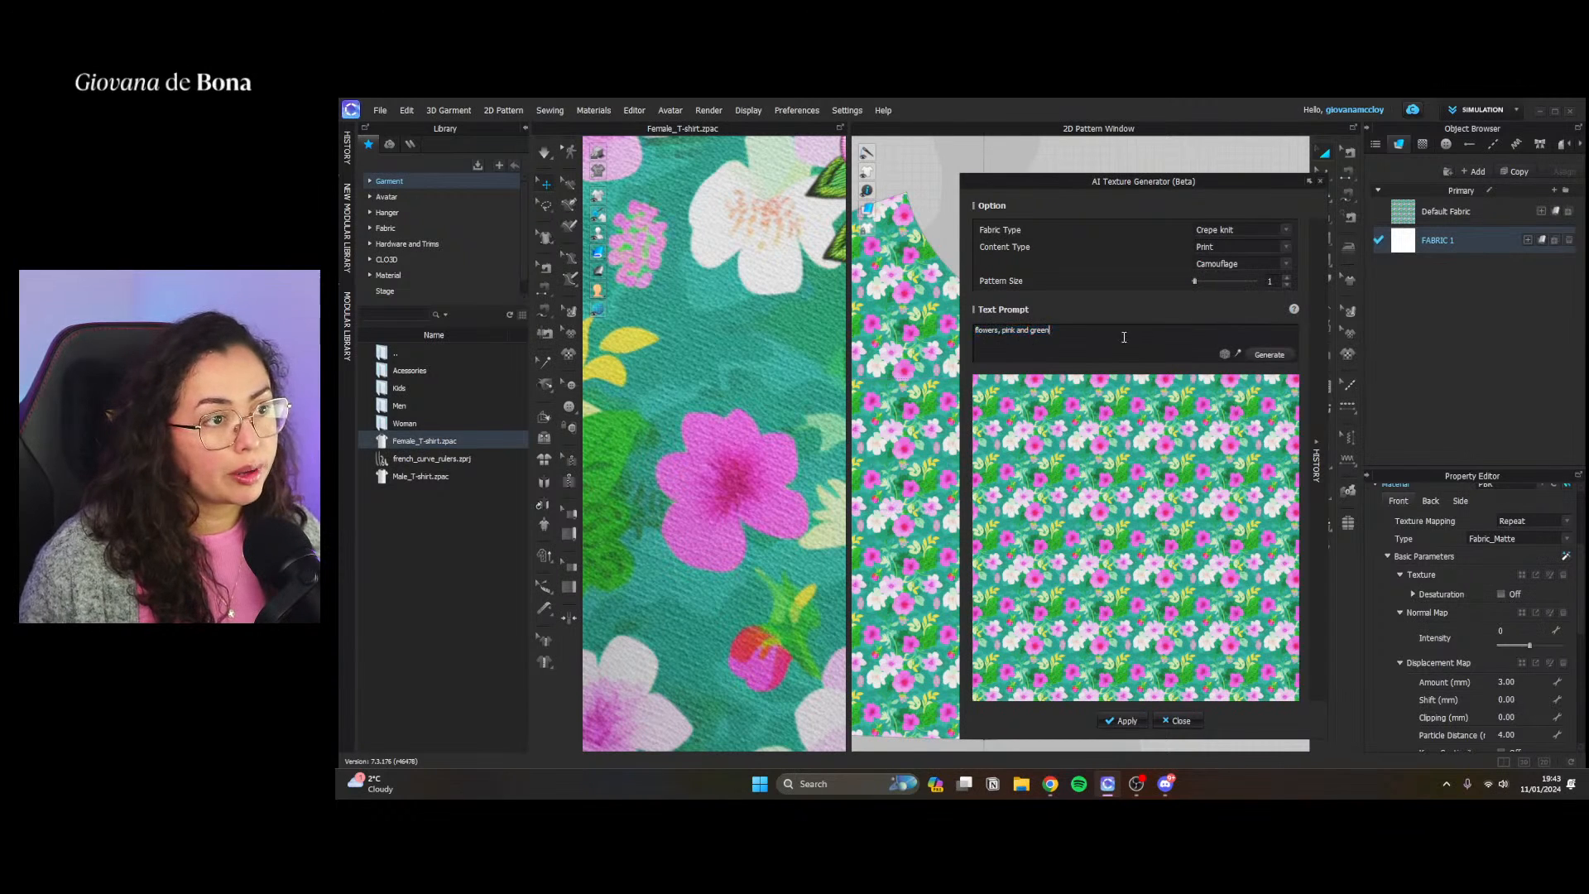
Generate a texture in the Polka dot print style from the prompt "flowers, pink and green"
left_click(1238, 264)
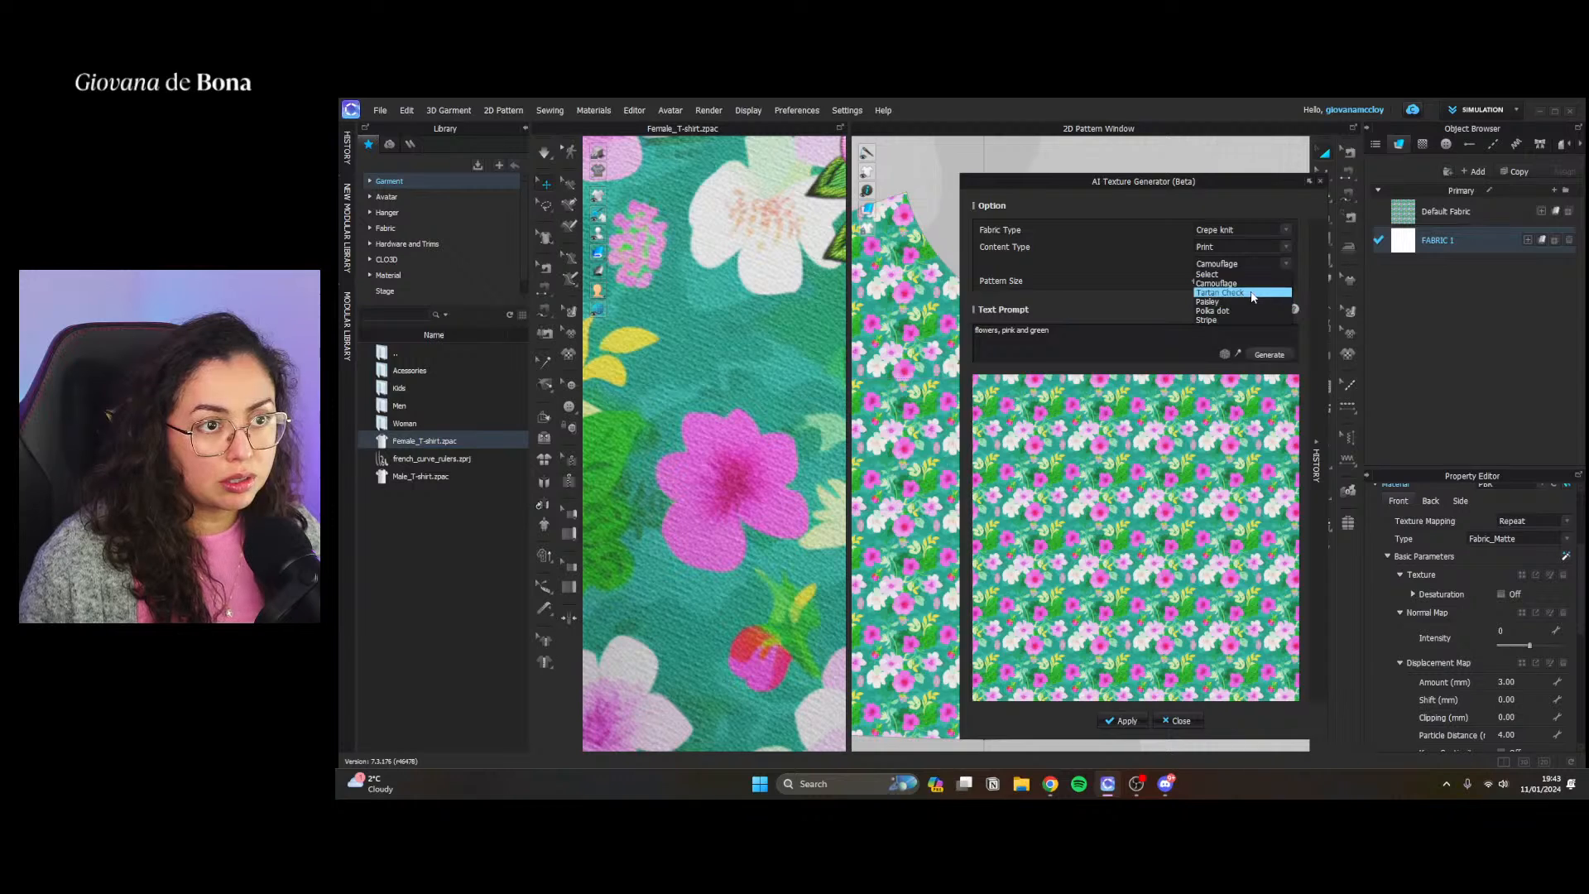
left_click(1225, 311)
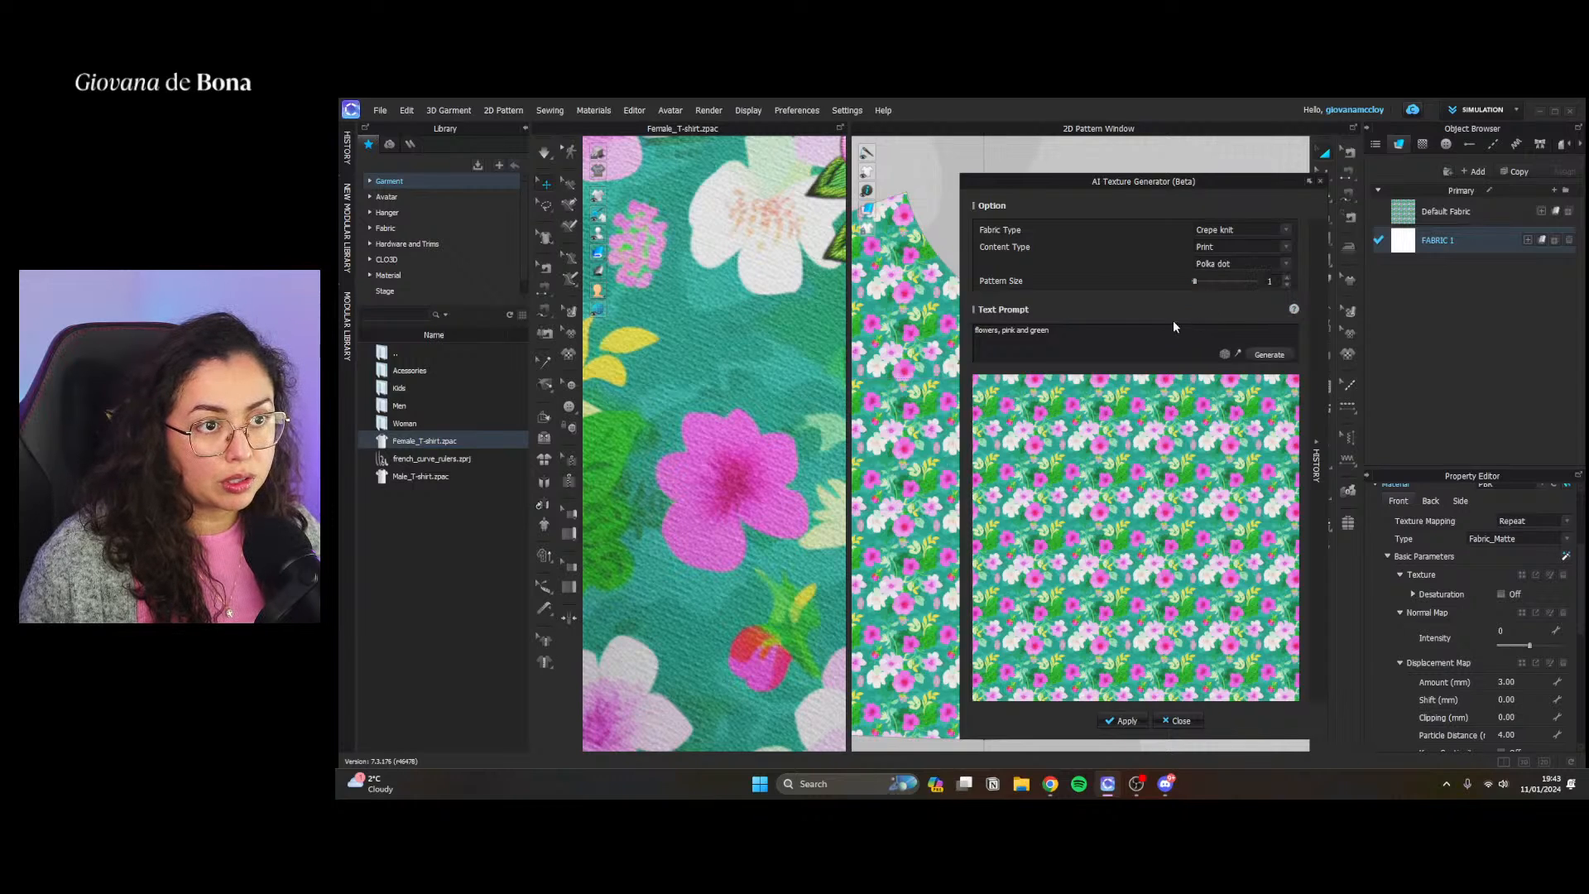
left_click(1266, 354)
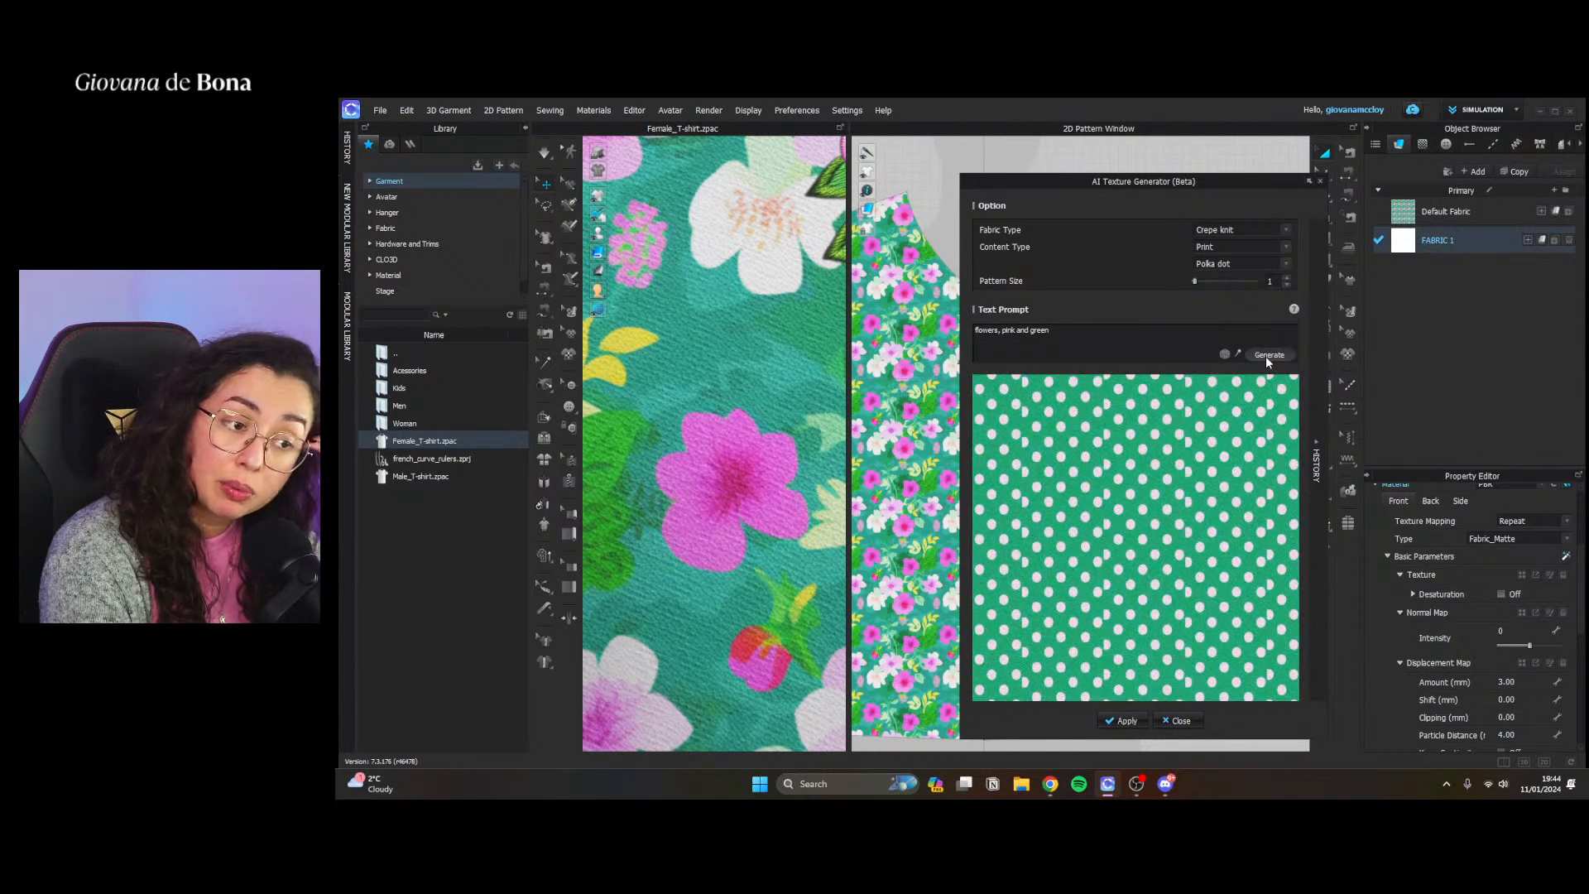
left_click(1132, 334)
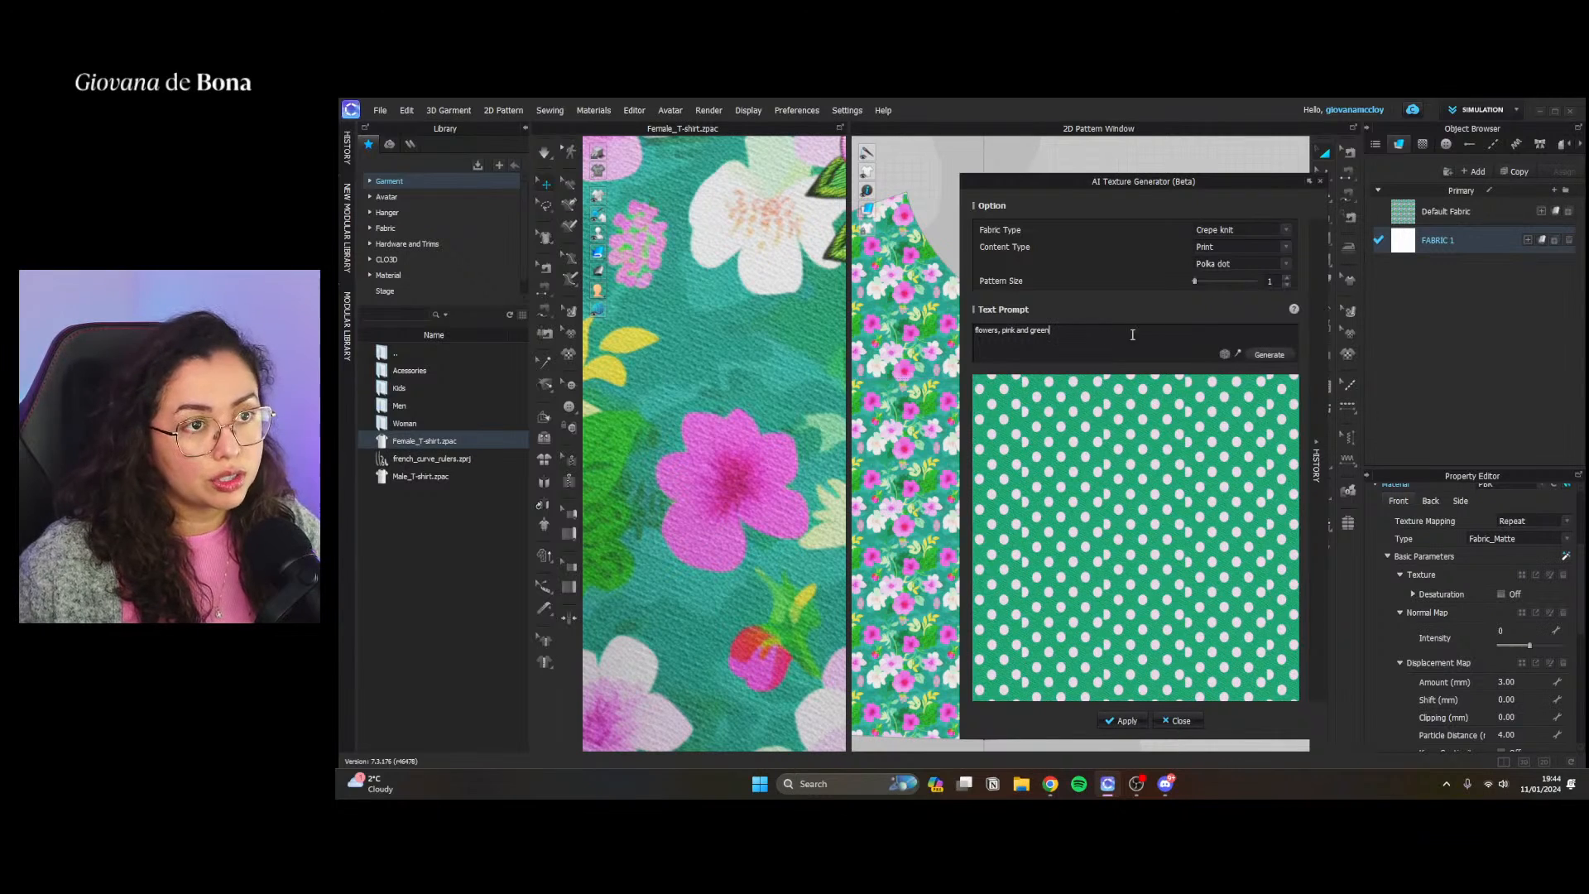
left_click(1236, 266)
left_click(1237, 272)
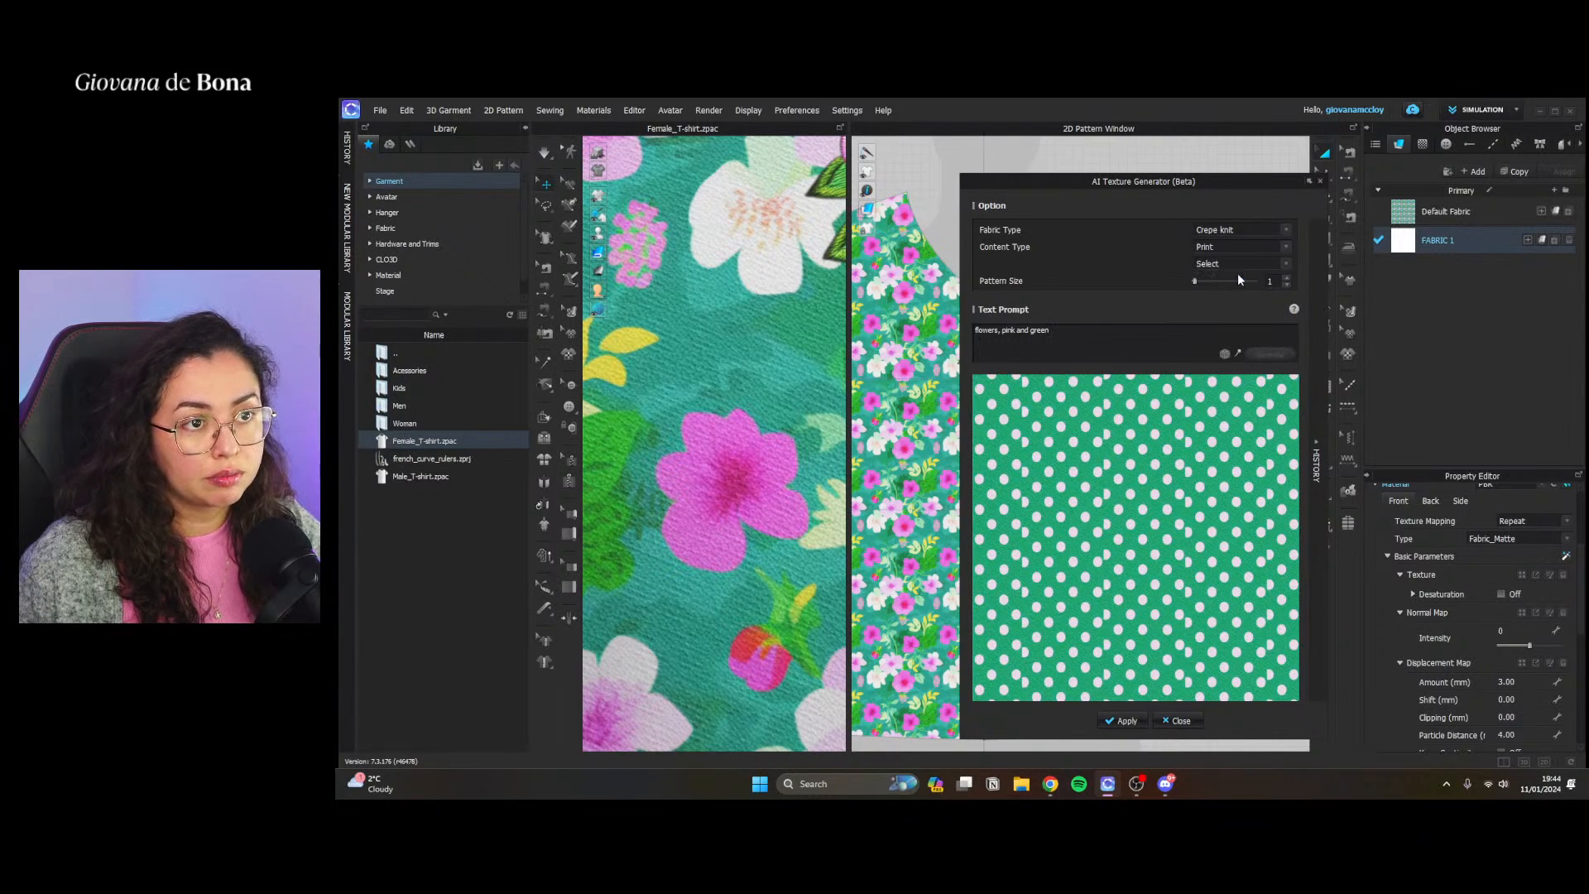
left_click(1228, 265)
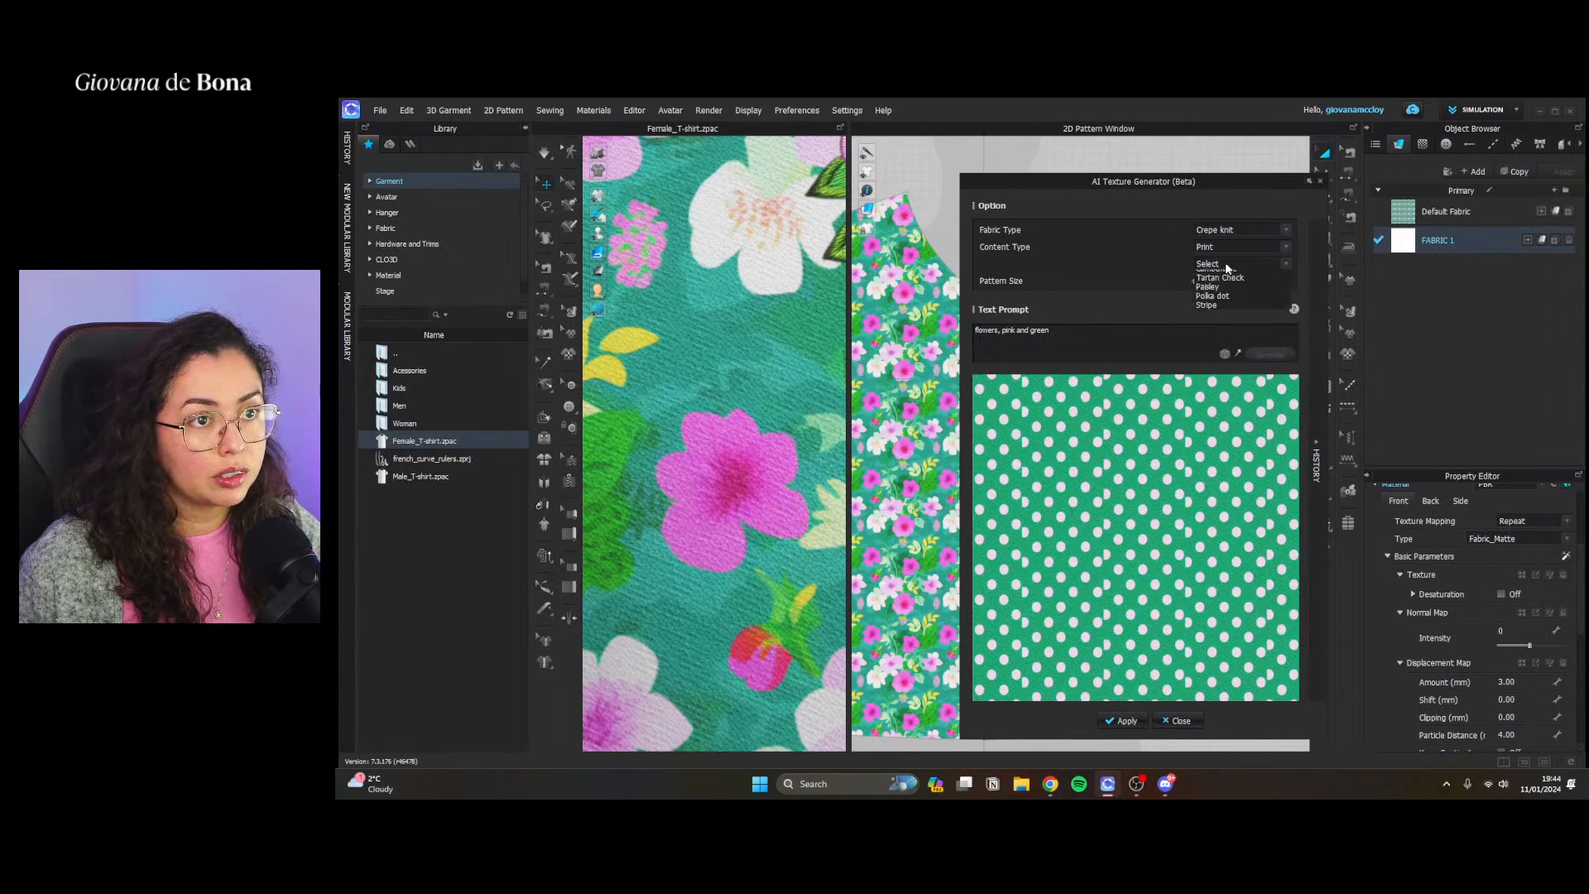
left_click(1113, 255)
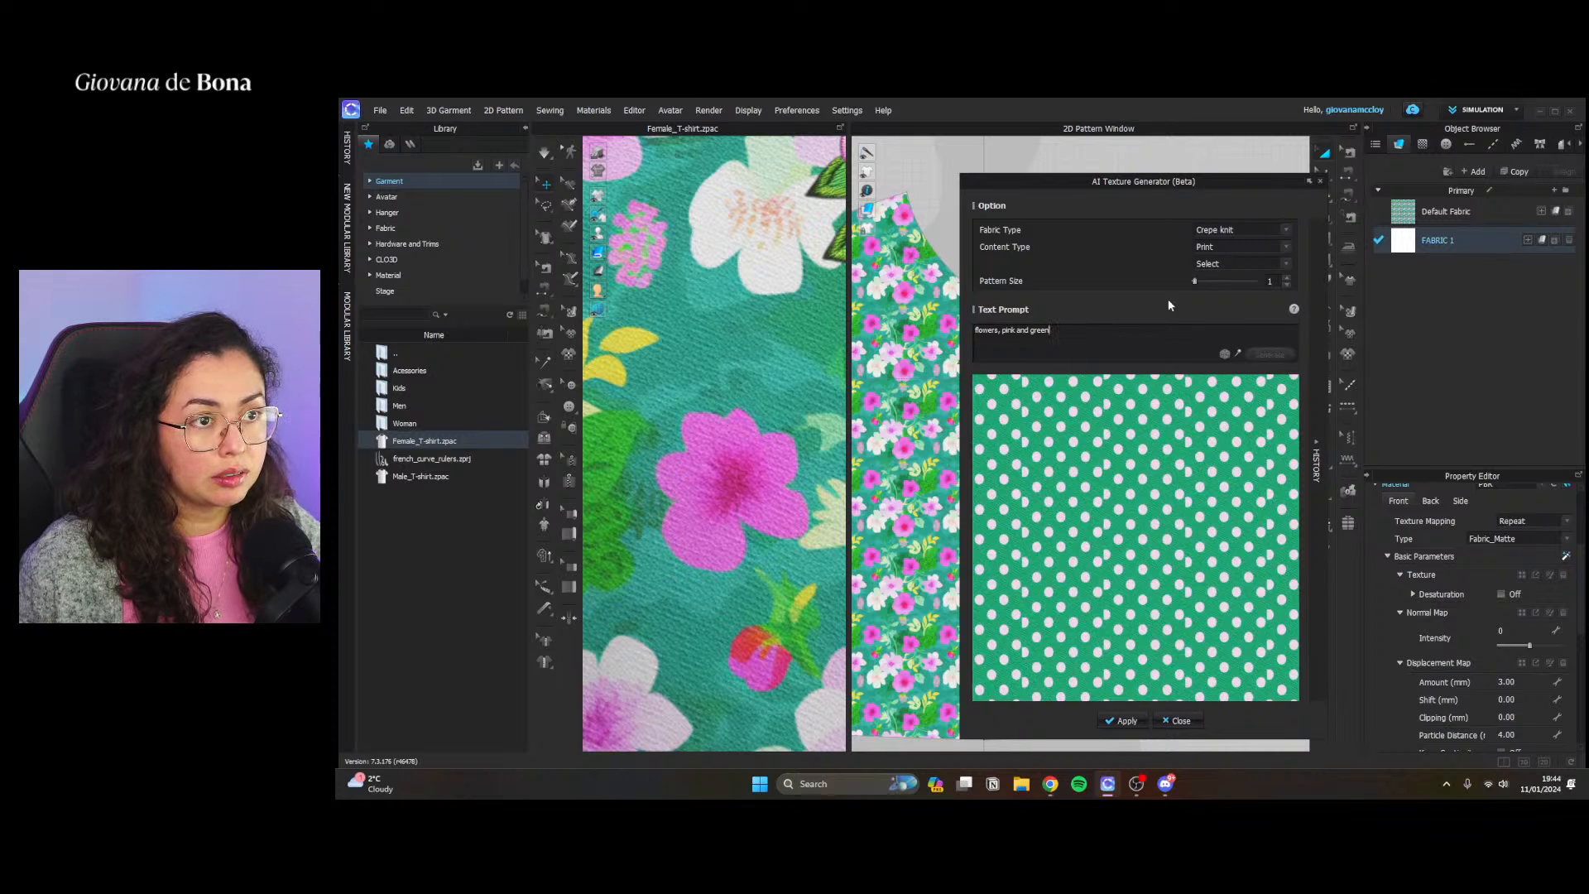
Switch the print style to Tartan Check and generate a texture from the same flower prompt
left_click(1241, 267)
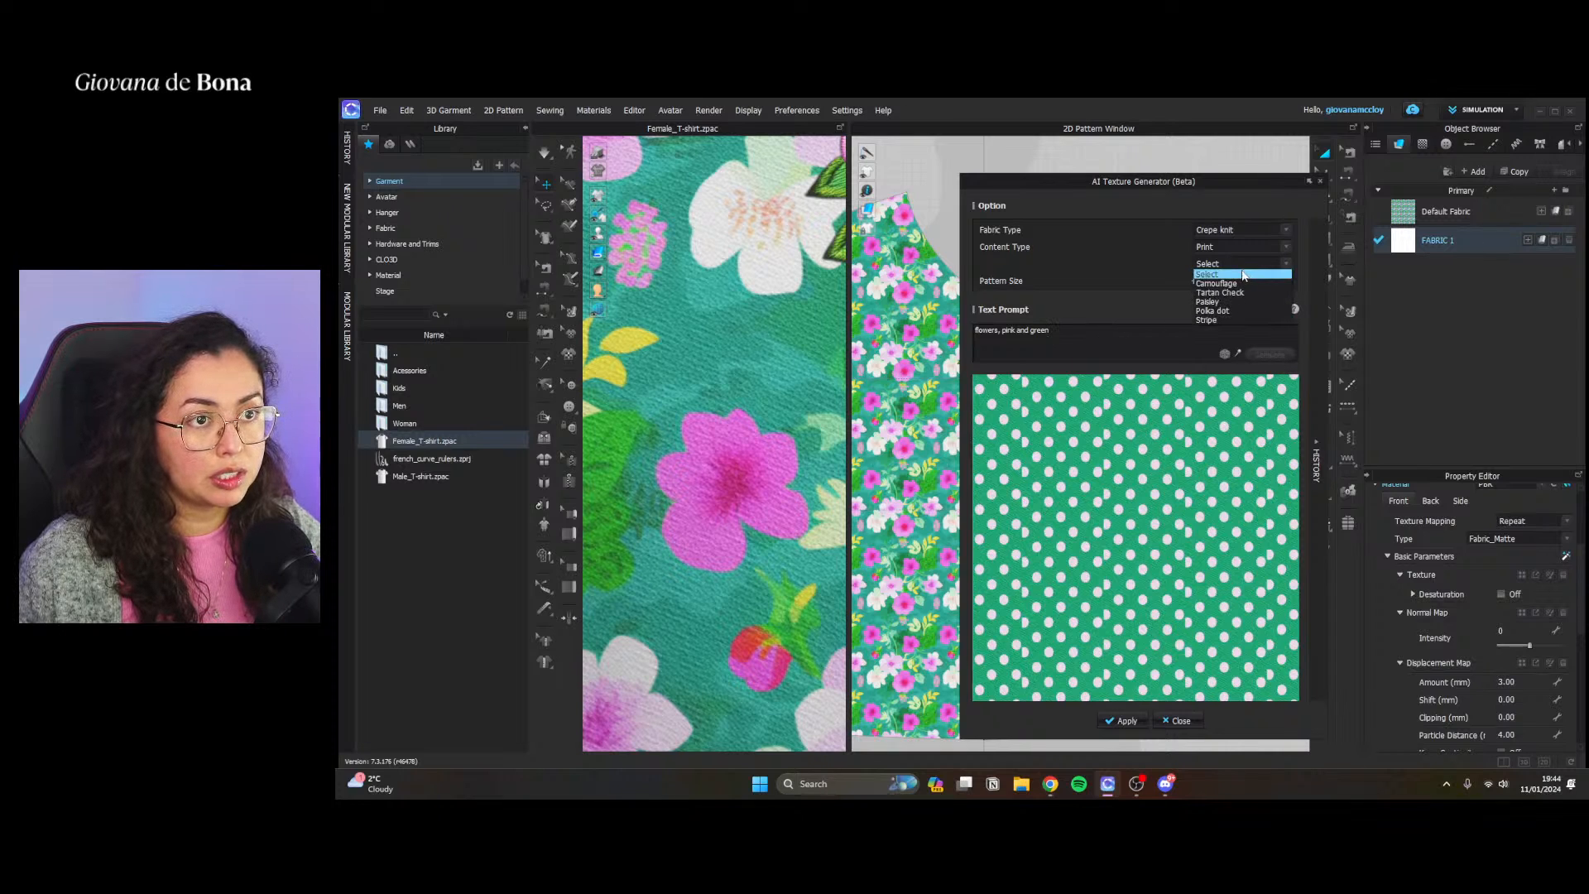
left_click(1246, 292)
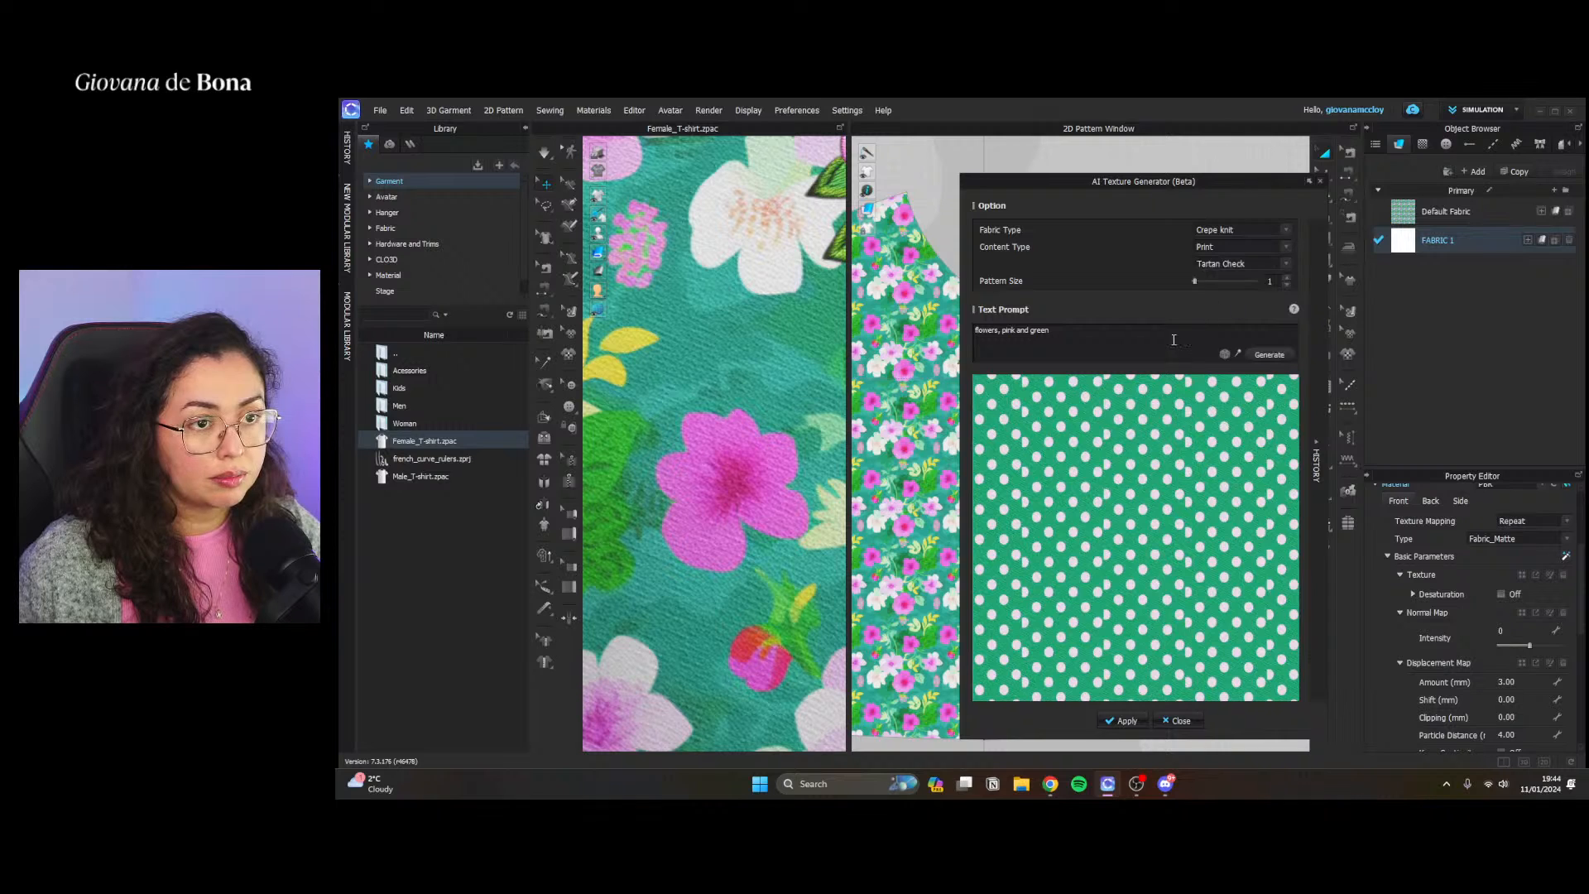
left_click(1269, 354)
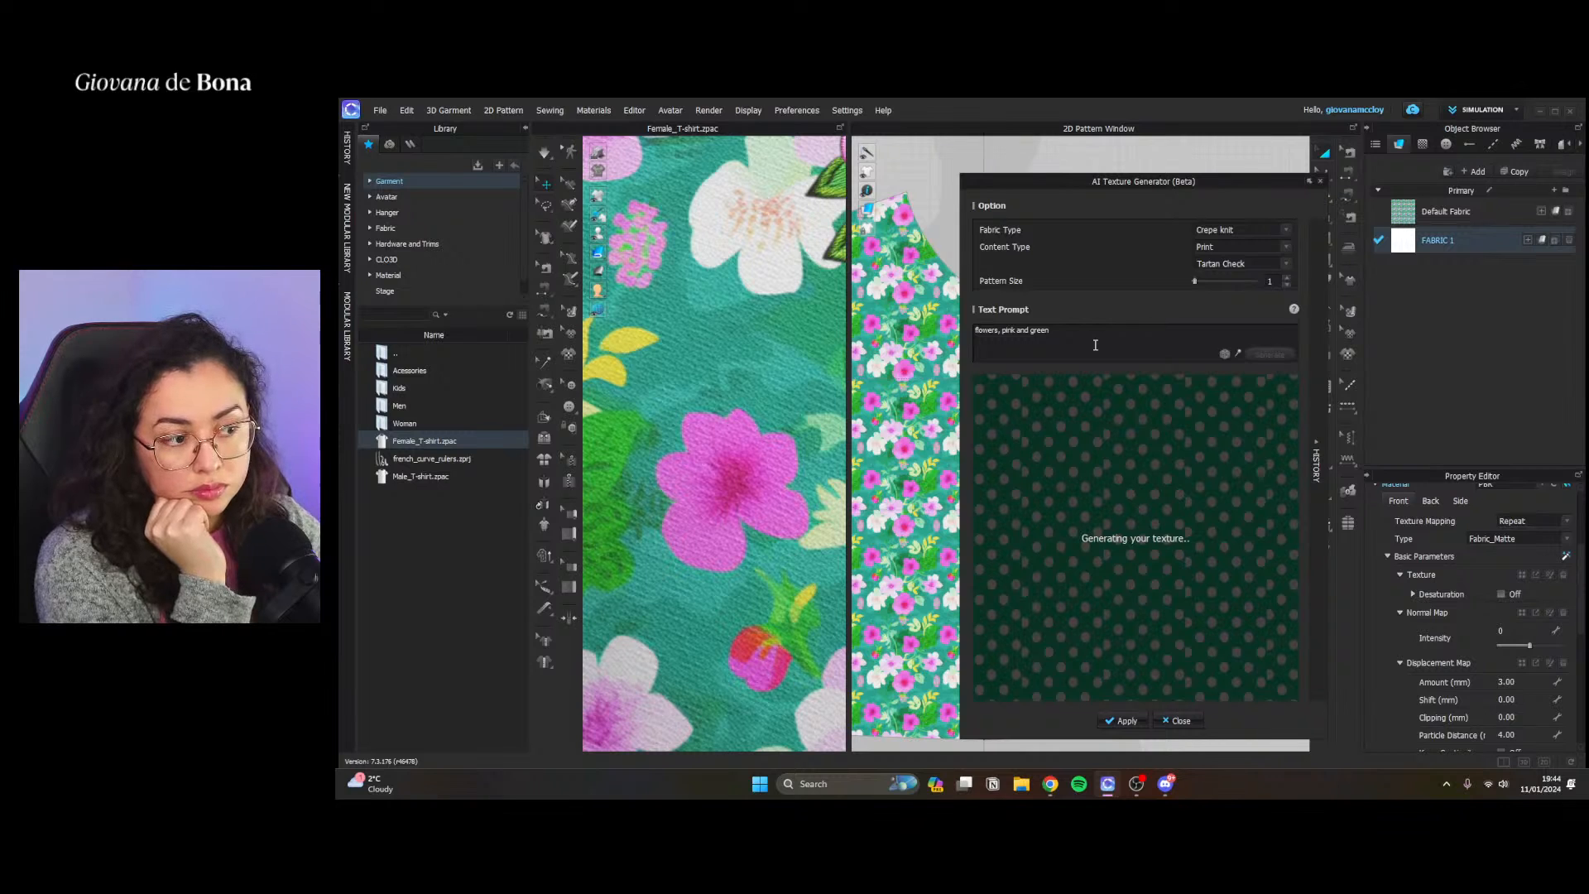
scroll(757, 344, "down", 3)
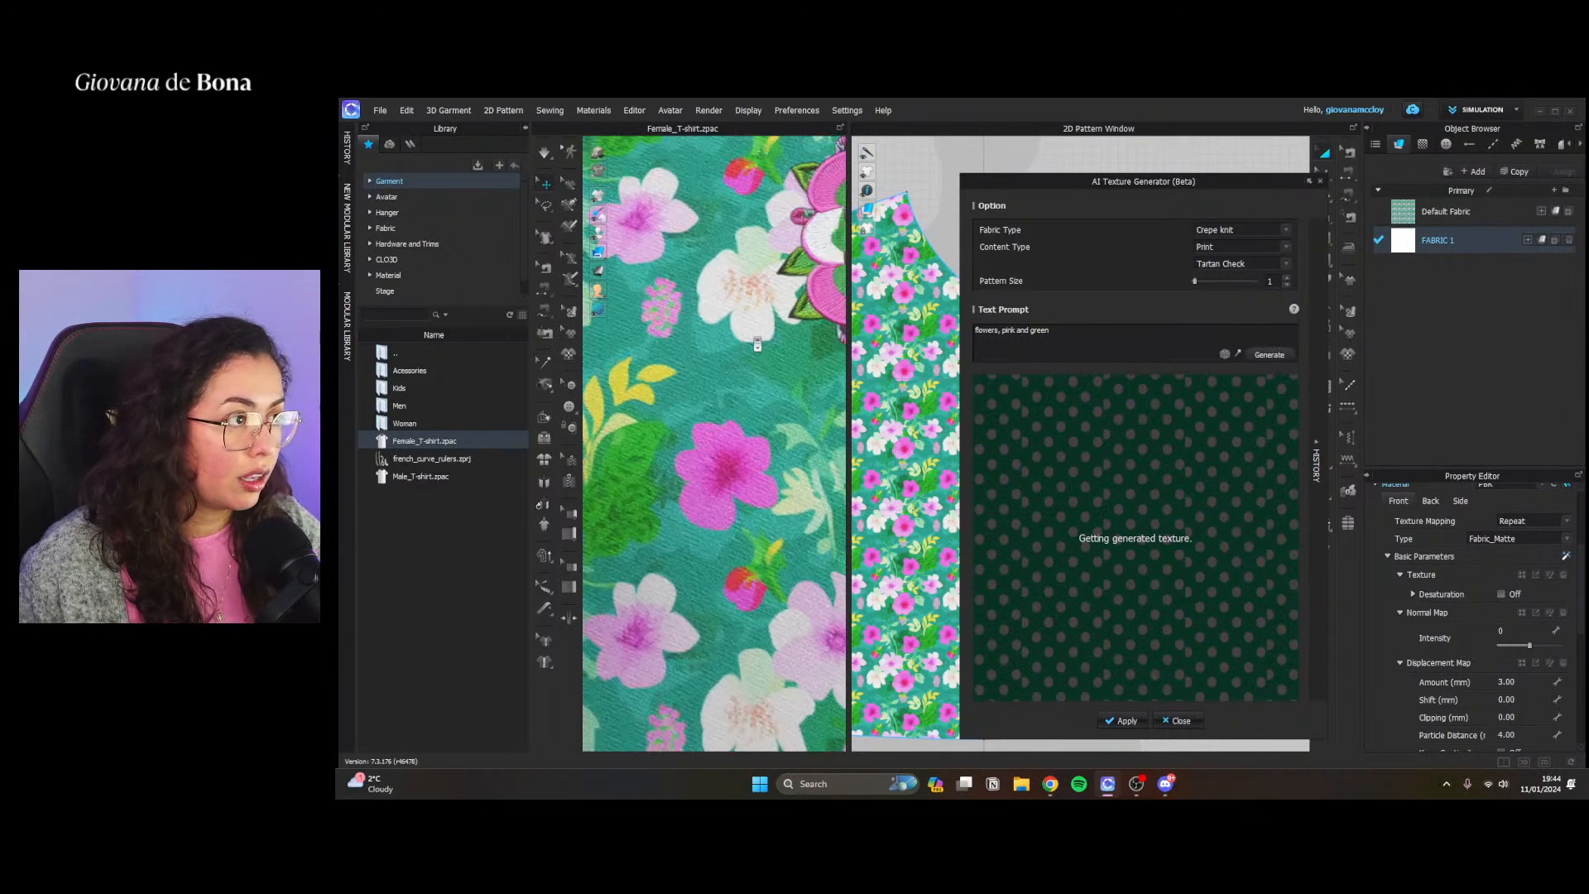
scroll(757, 344, "up", 6)
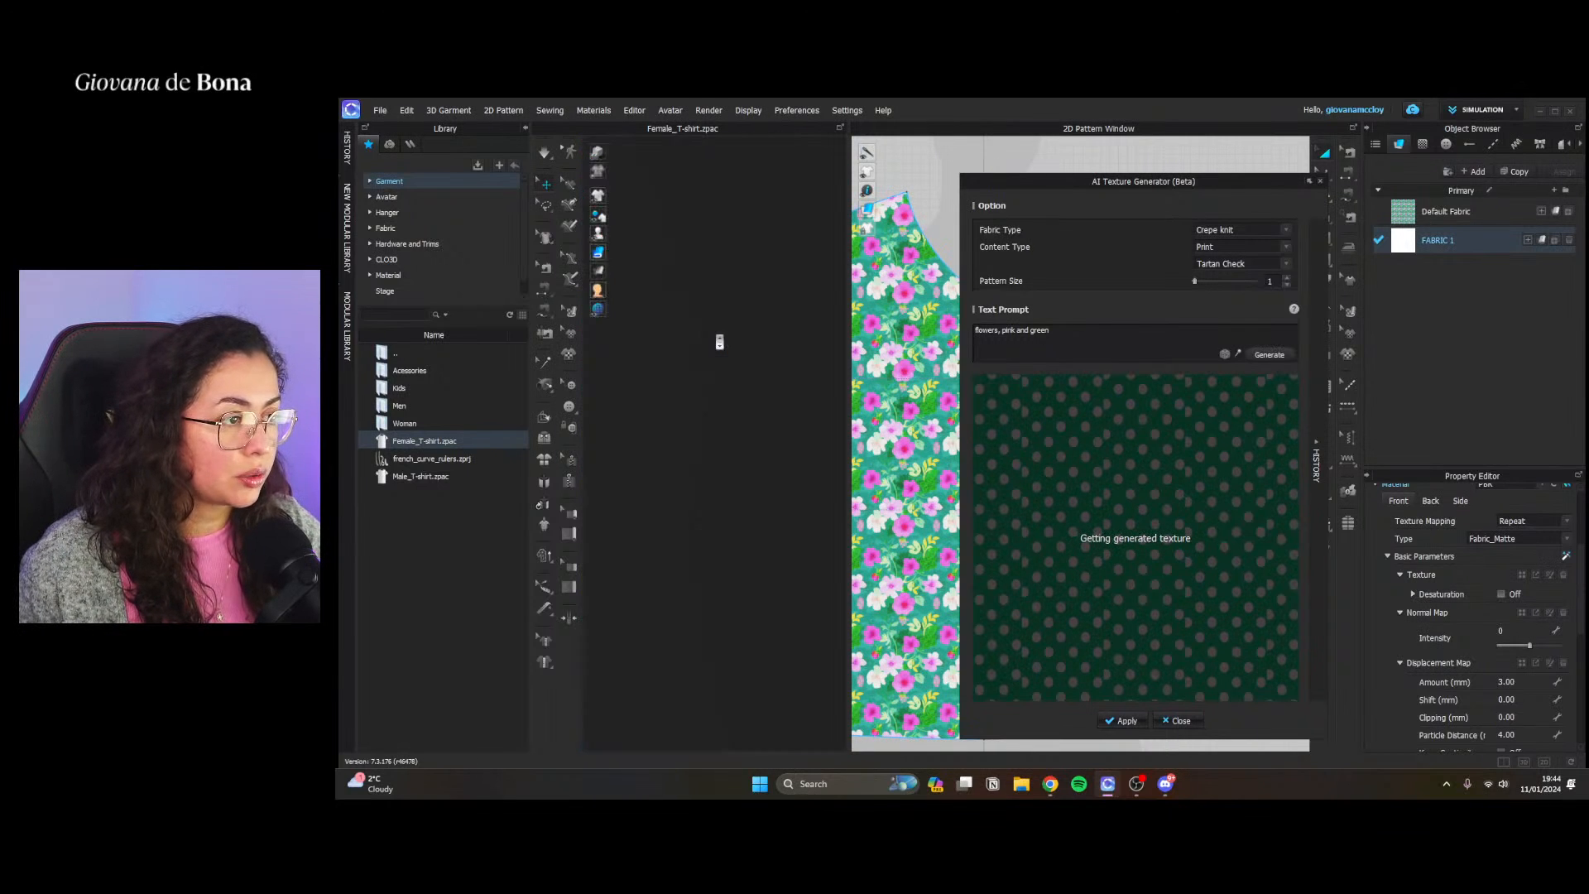
scroll(719, 342, "down", 2)
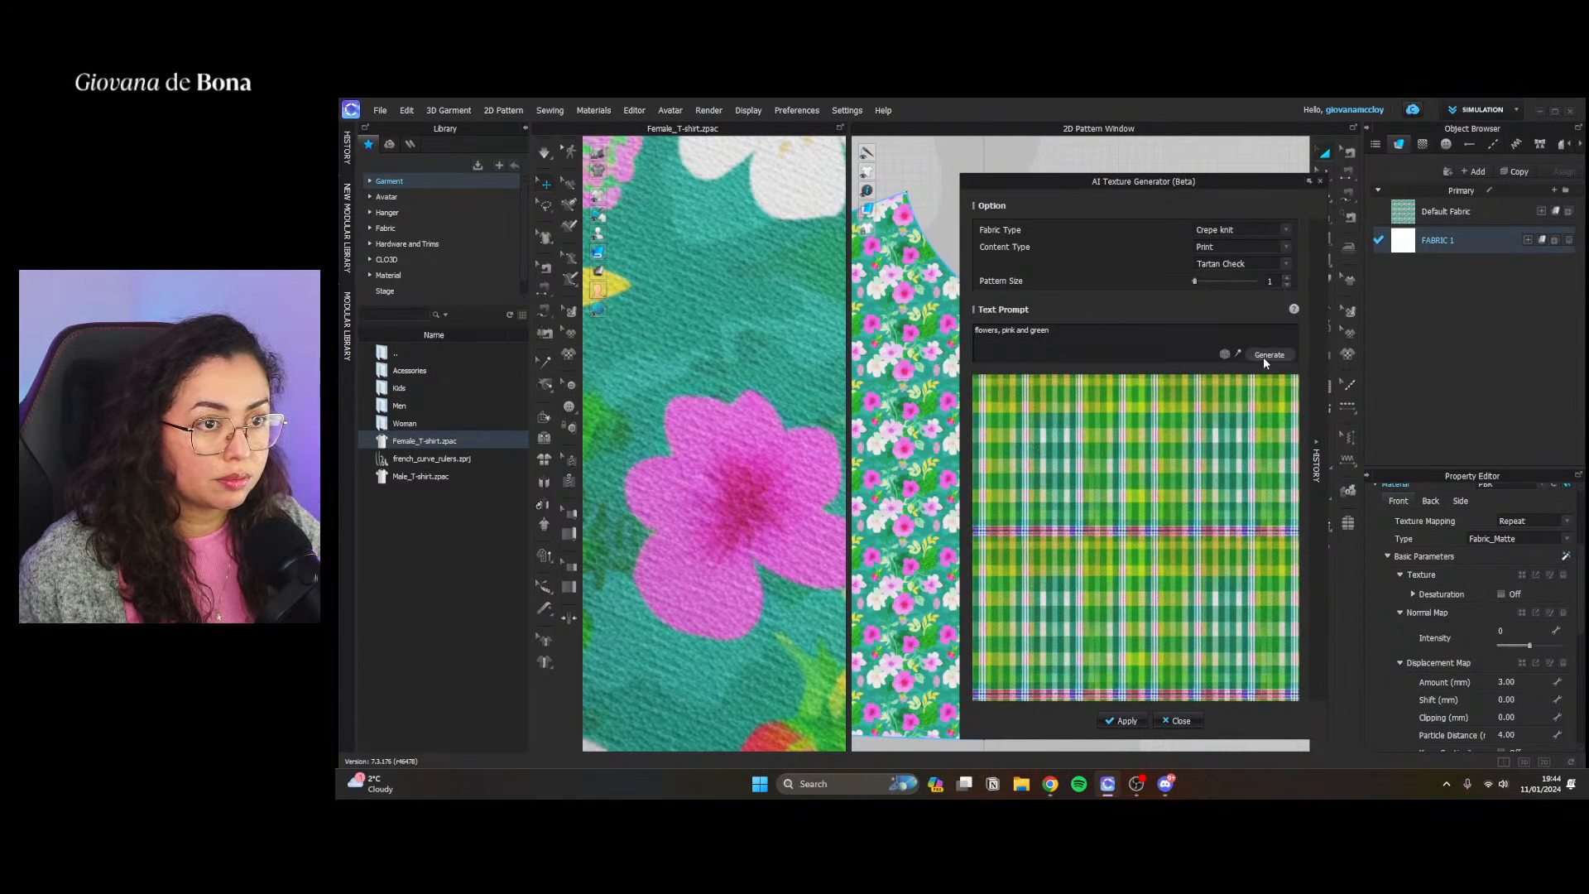
Set the print style back to Camouflage and increase the pattern size to 4
left_click(1062, 330)
left_click(1229, 264)
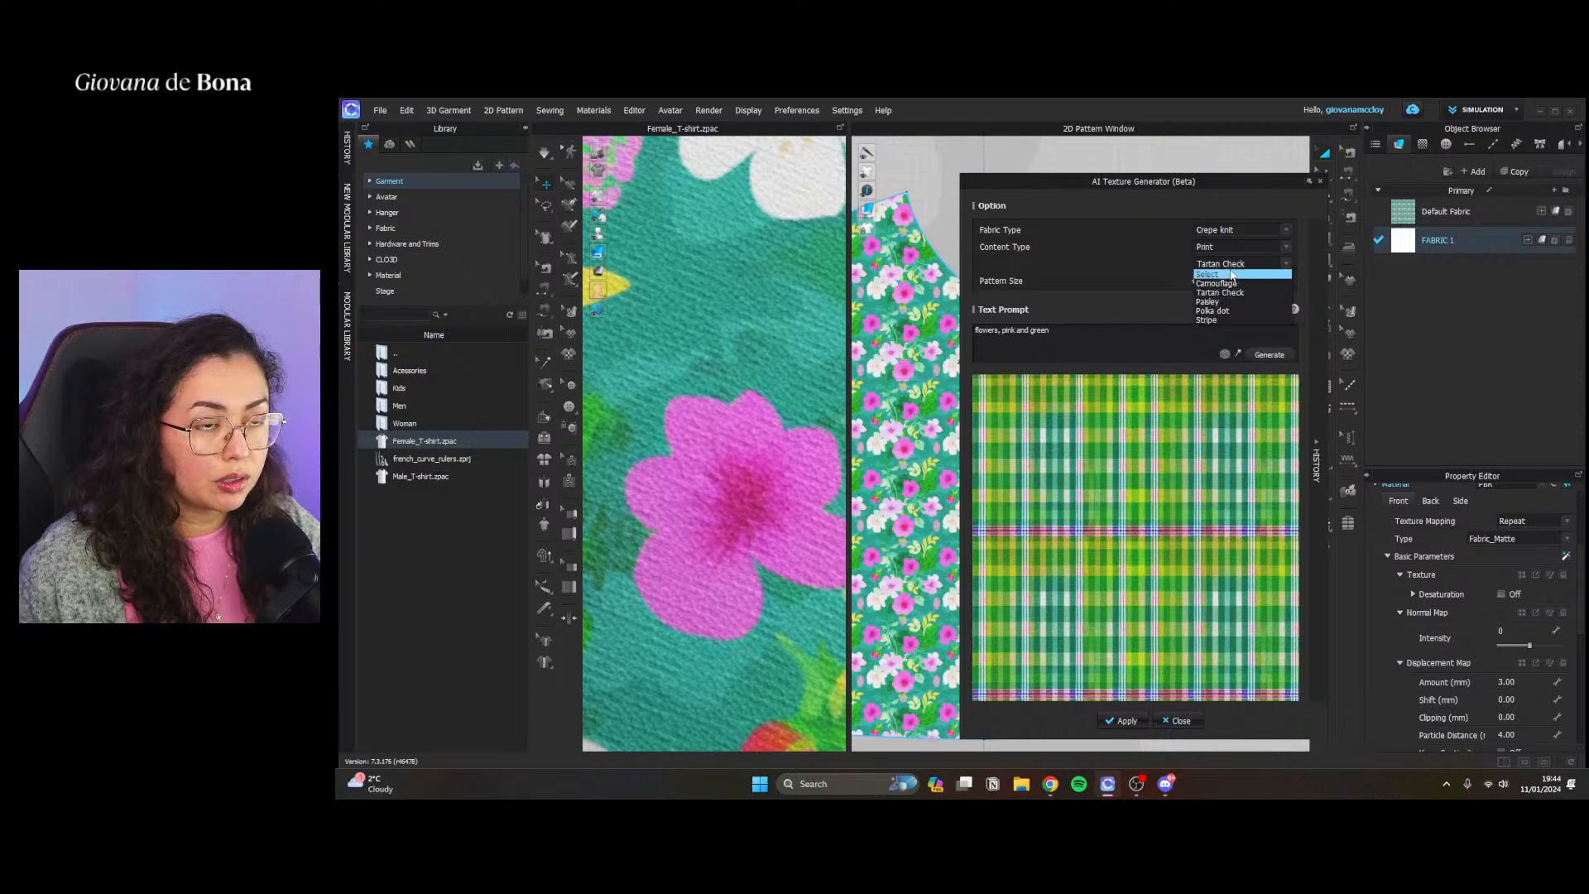
left_click(1239, 284)
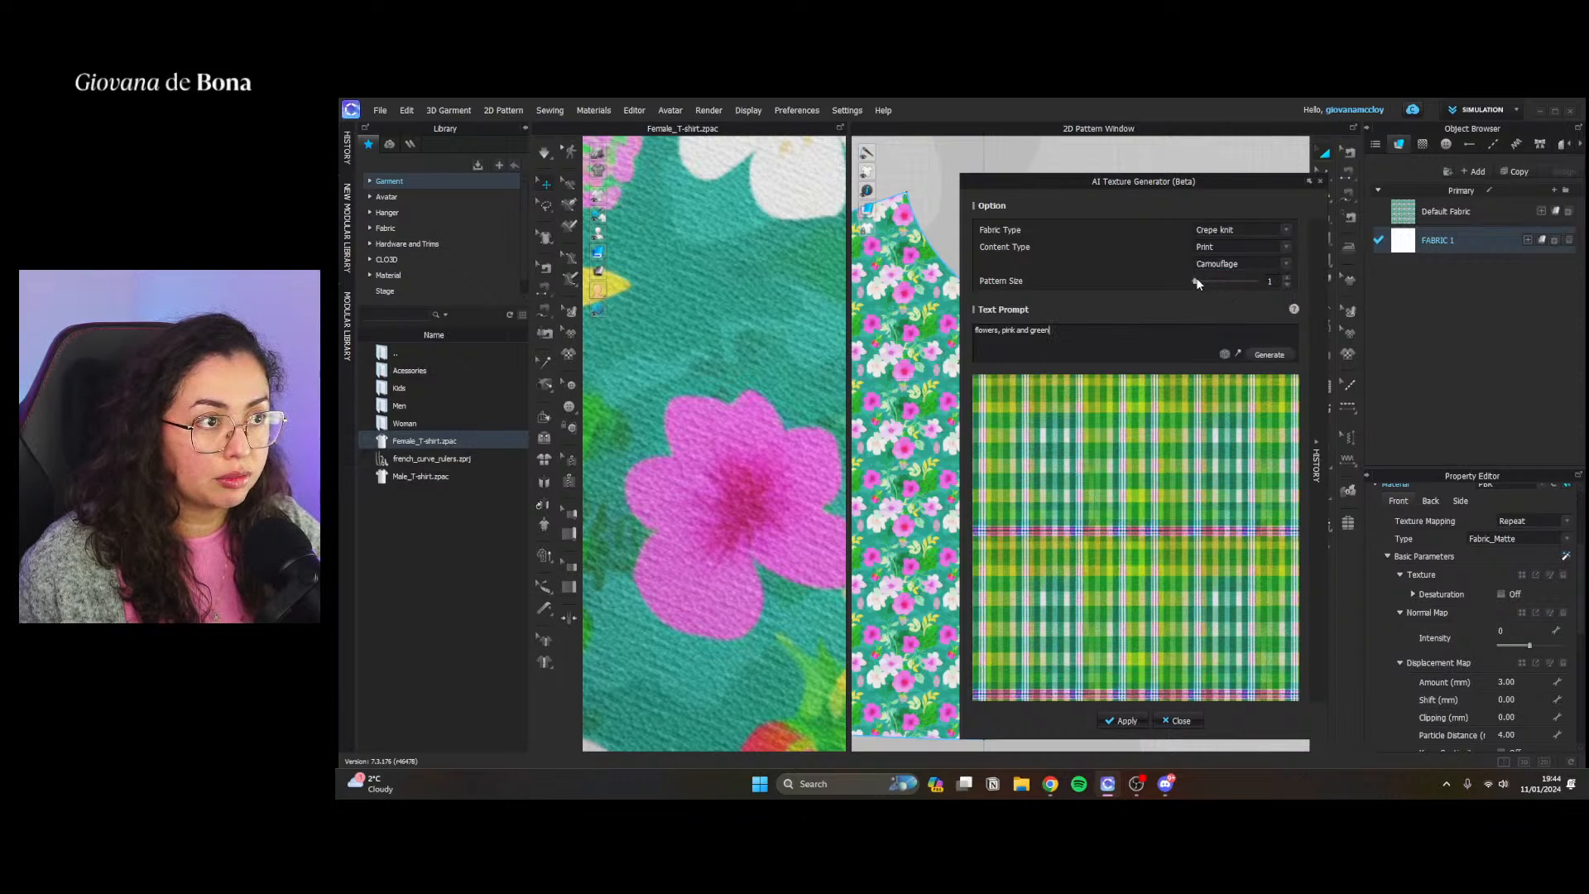
left_click(1286, 278)
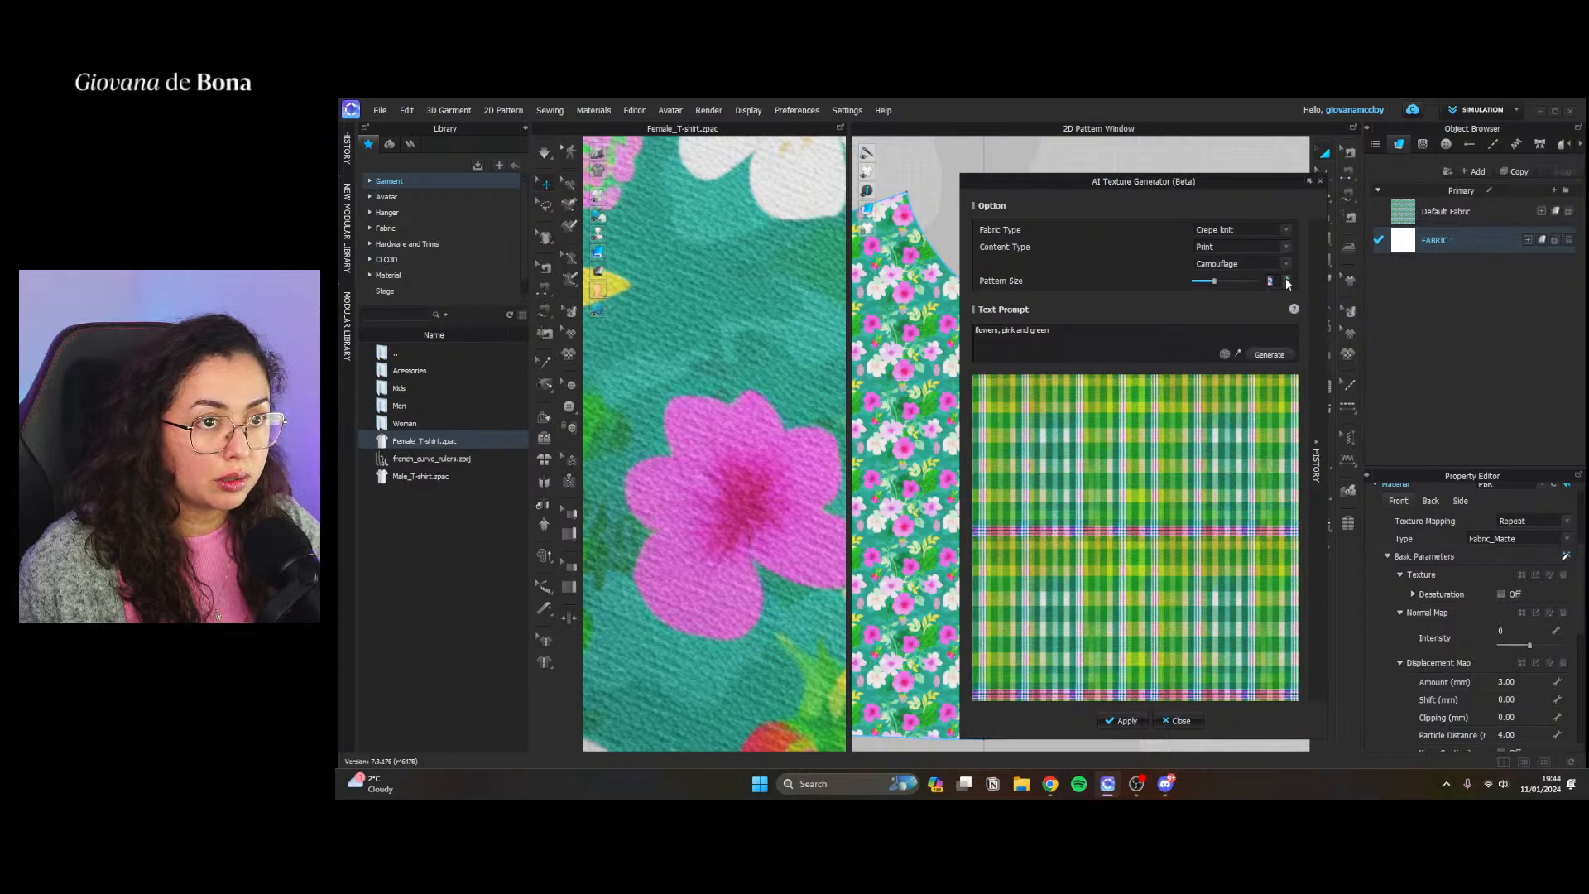
left_click(1286, 278)
left_click(1286, 280)
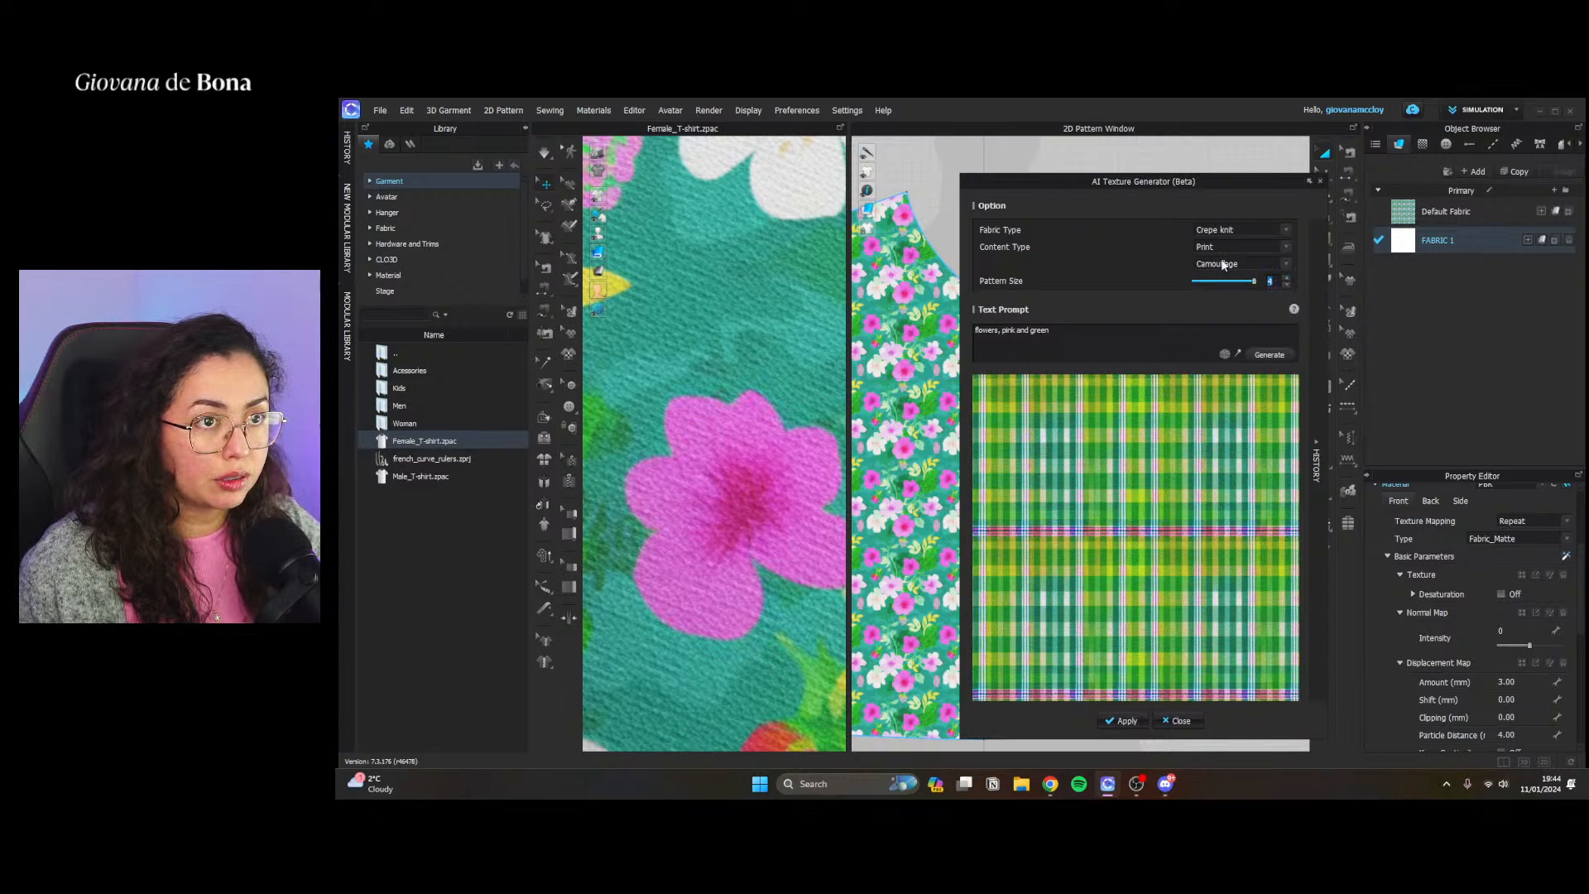
Reload the Camouflage flower texture from the generation history, set the pattern size to 3 and generate a new texture
left_click(1314, 442)
left_click(1370, 463)
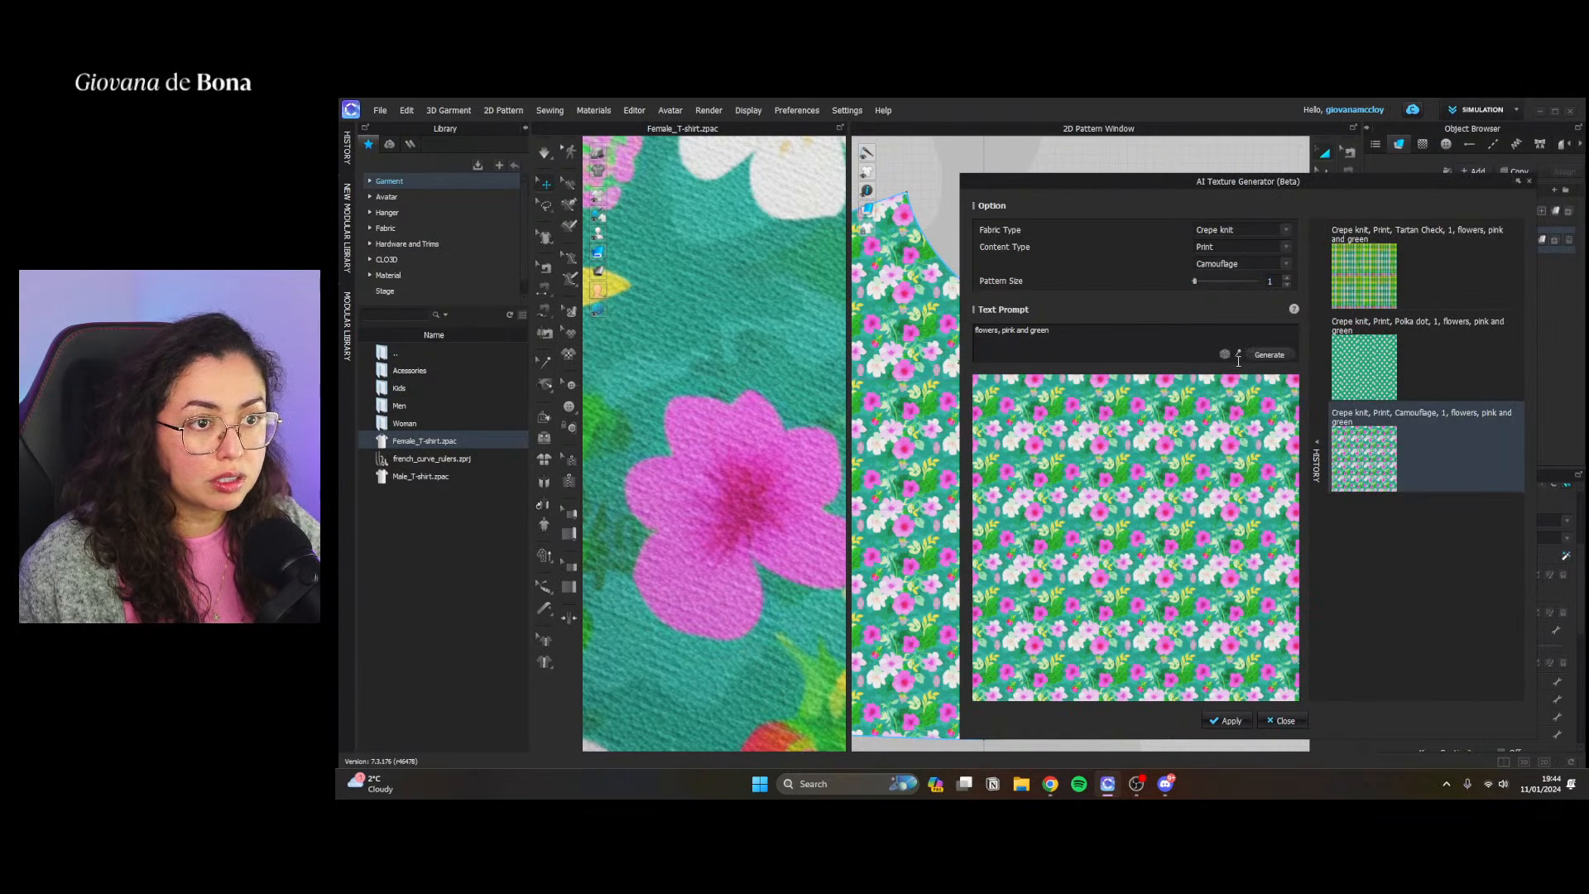
left_click(1287, 280)
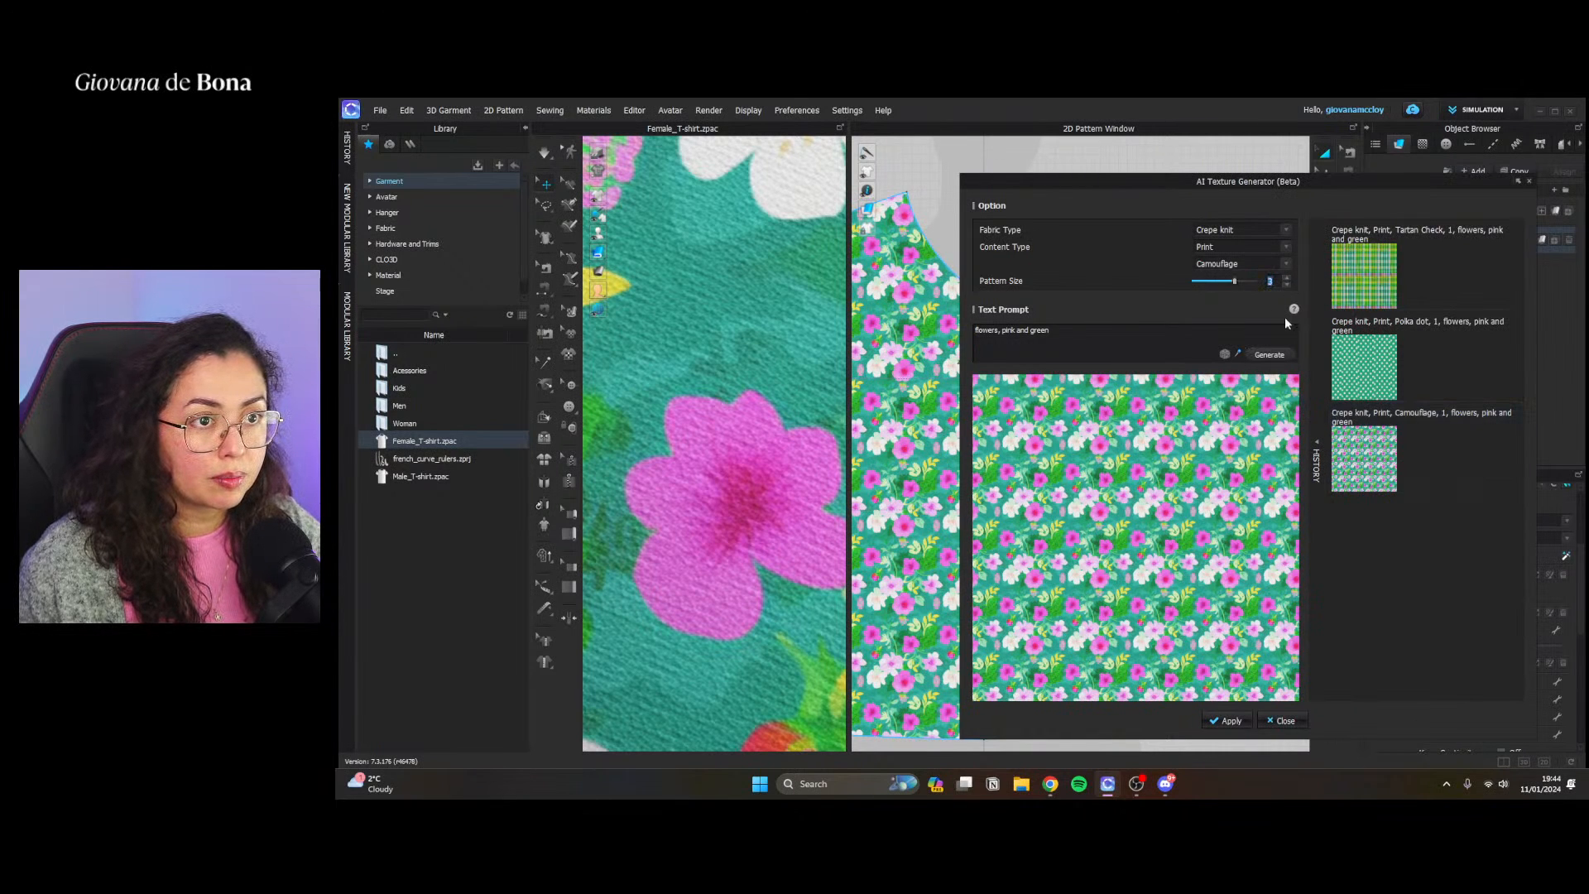
left_click(1268, 355)
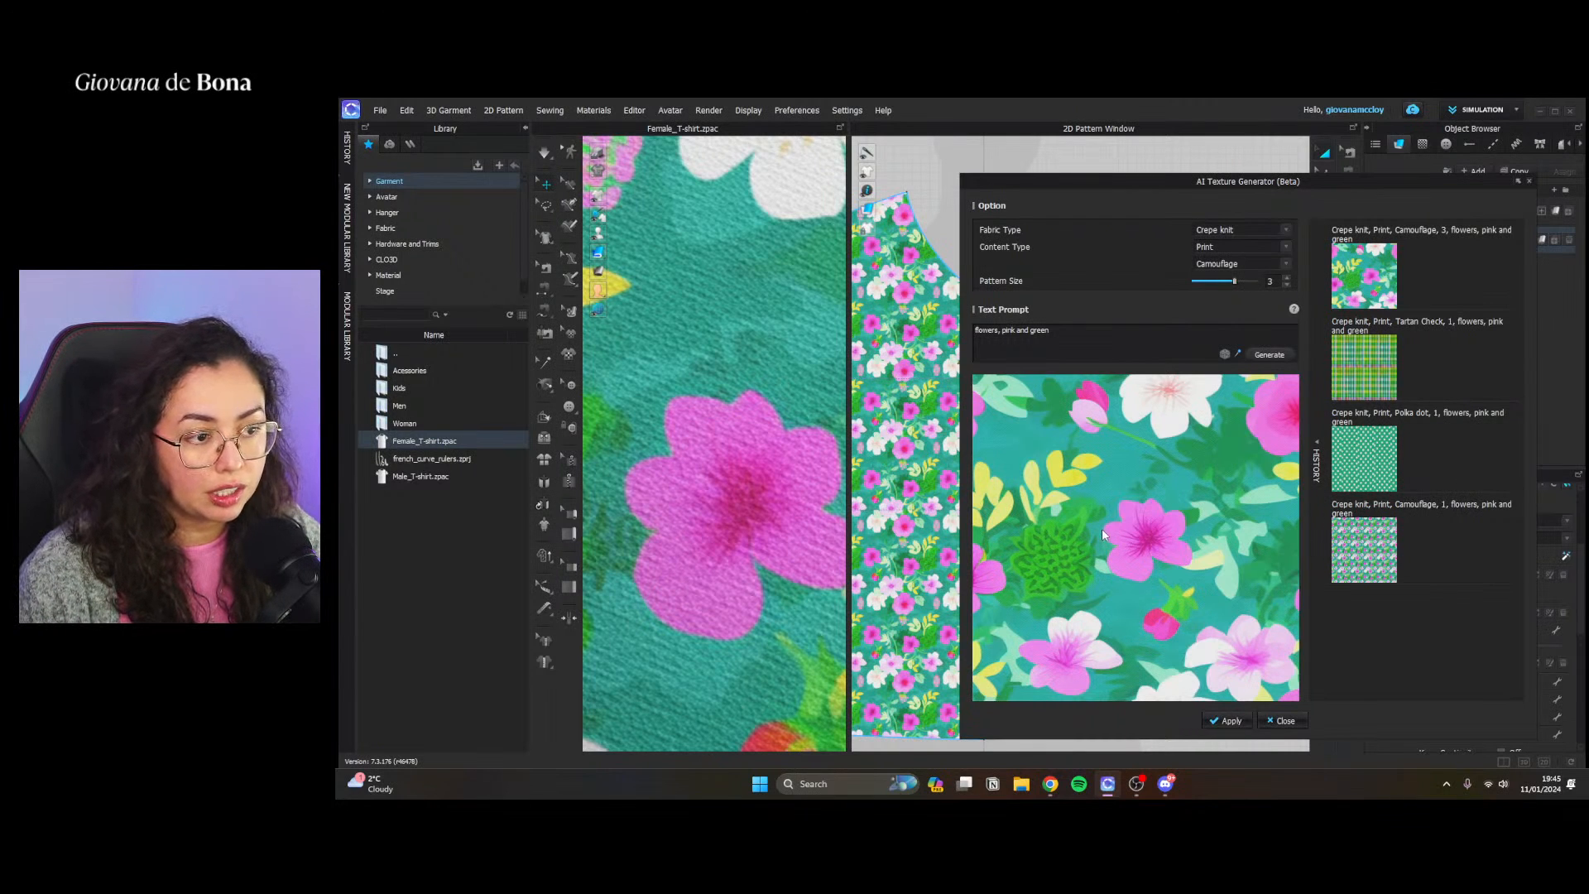
scroll(752, 443, "down", 3)
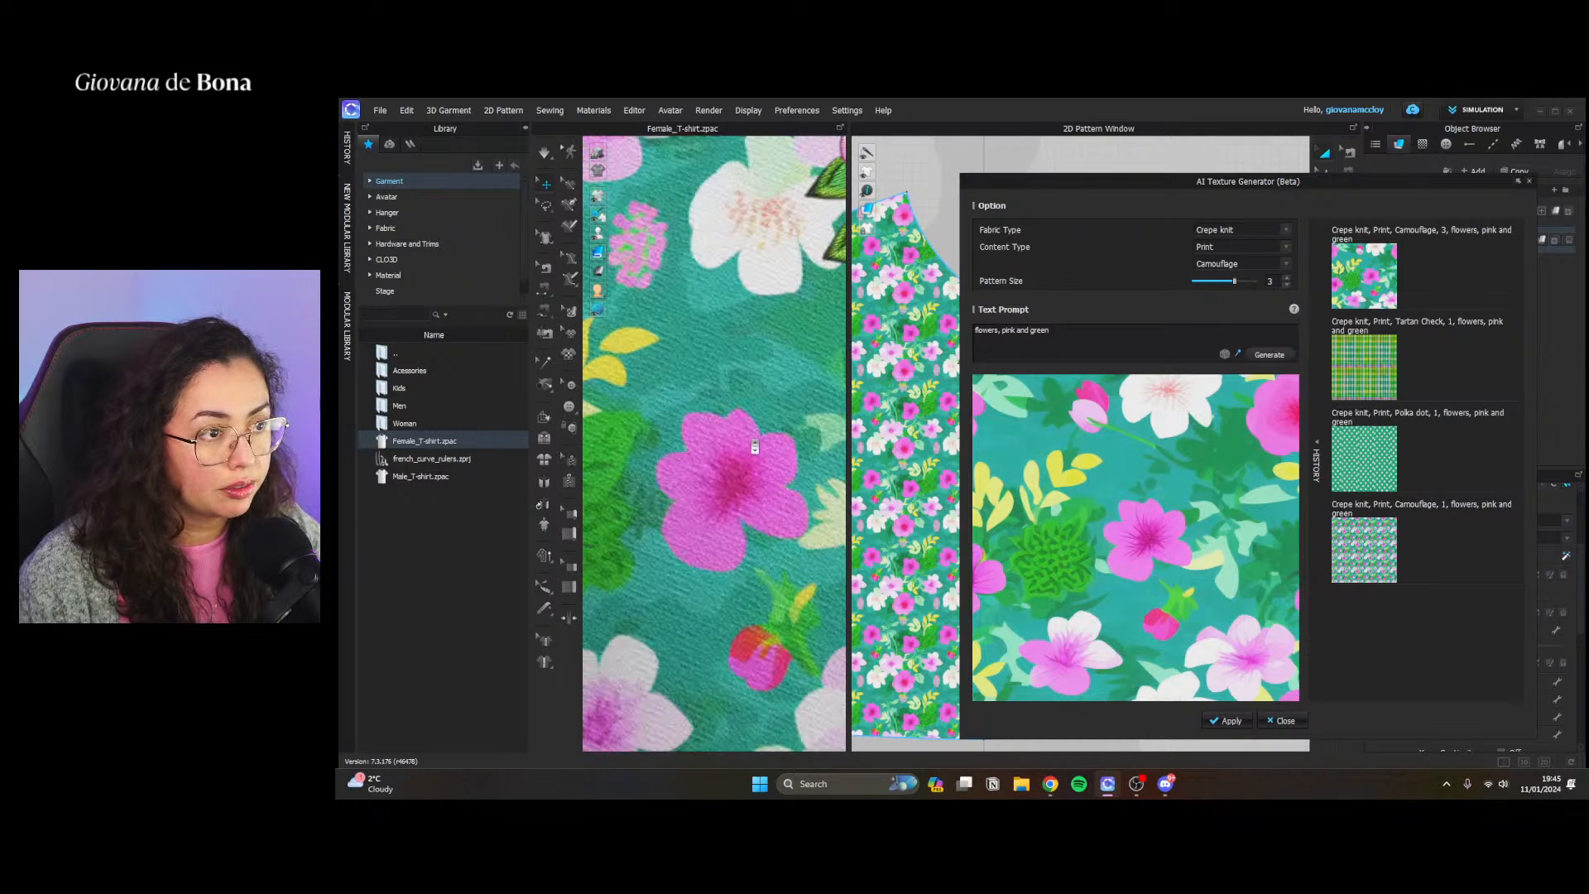
scroll(686, 460, "down", 2)
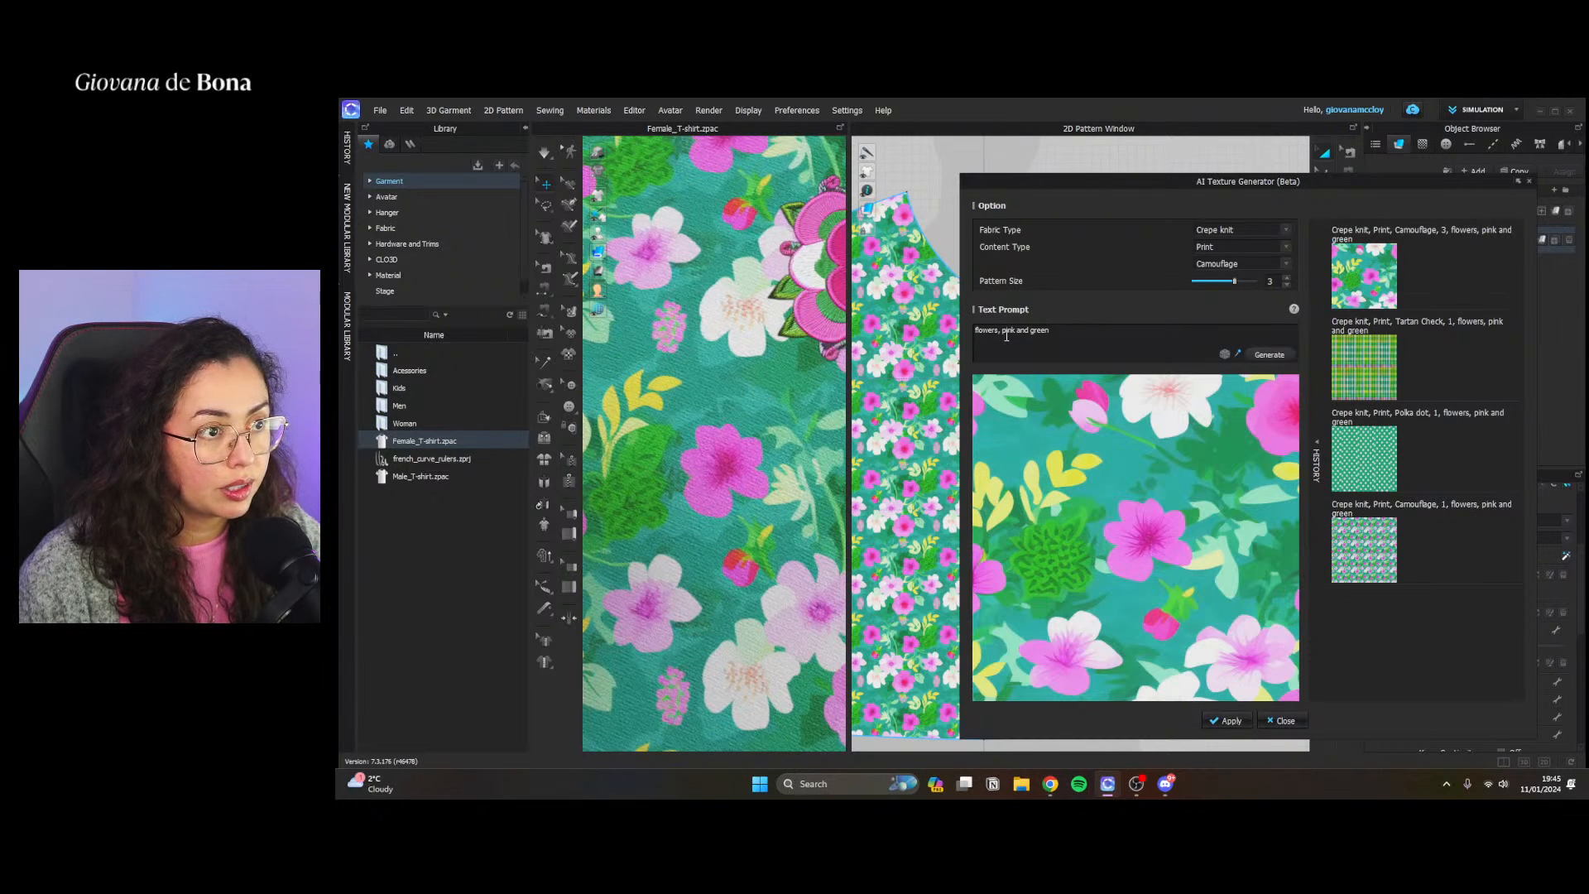
Change the prompt to "flowers, pastel pink", generate the texture and apply it to FABRIC 1
left_click_drag(999, 331, 1063, 332)
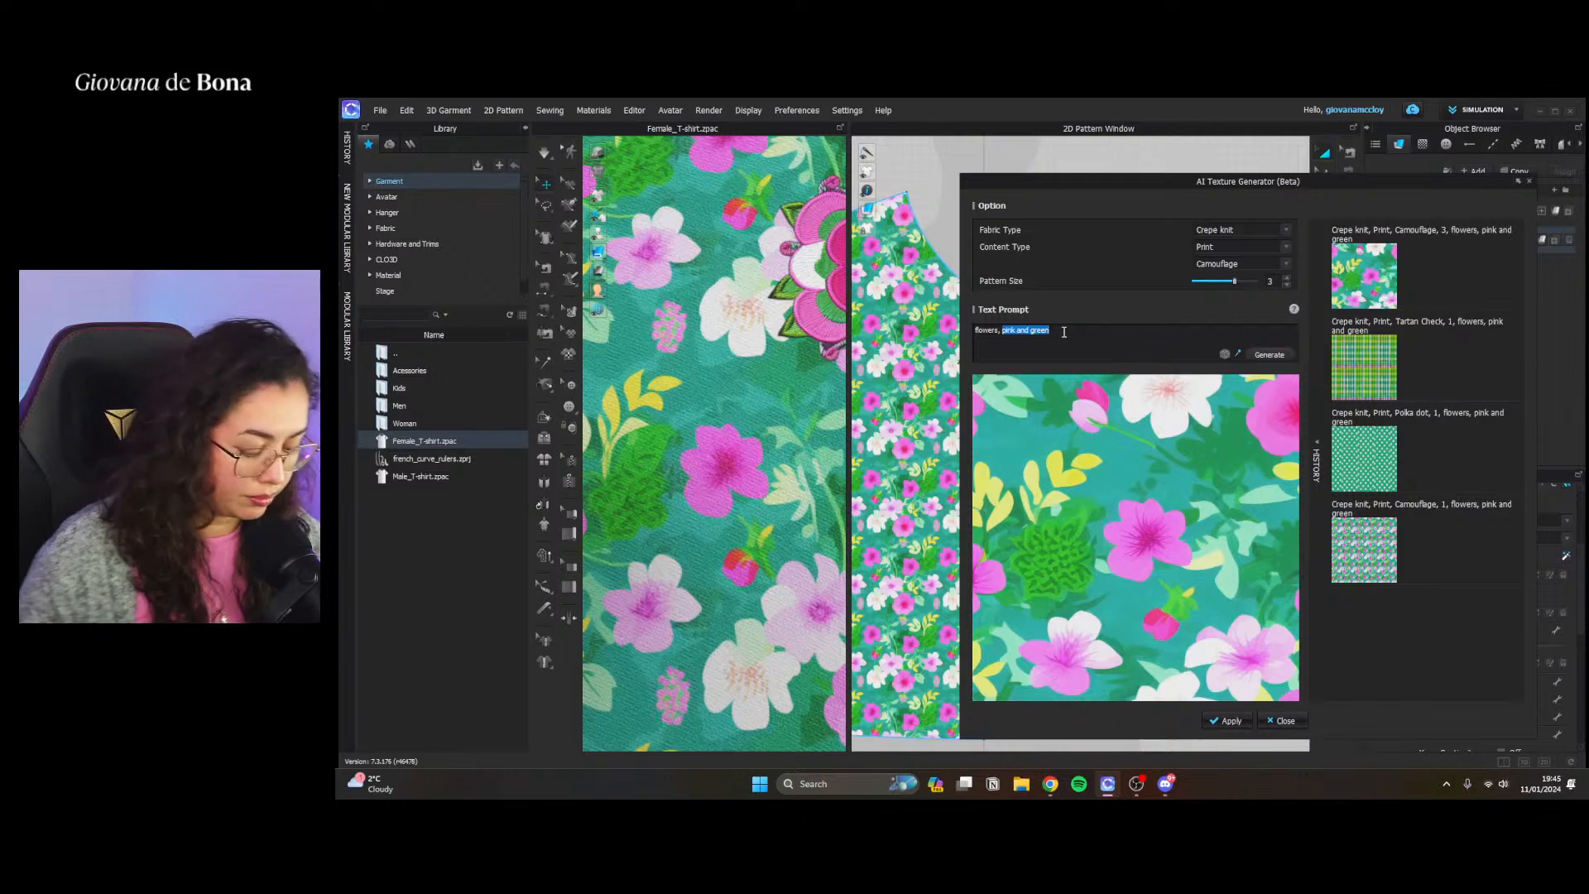
type("pastel p")
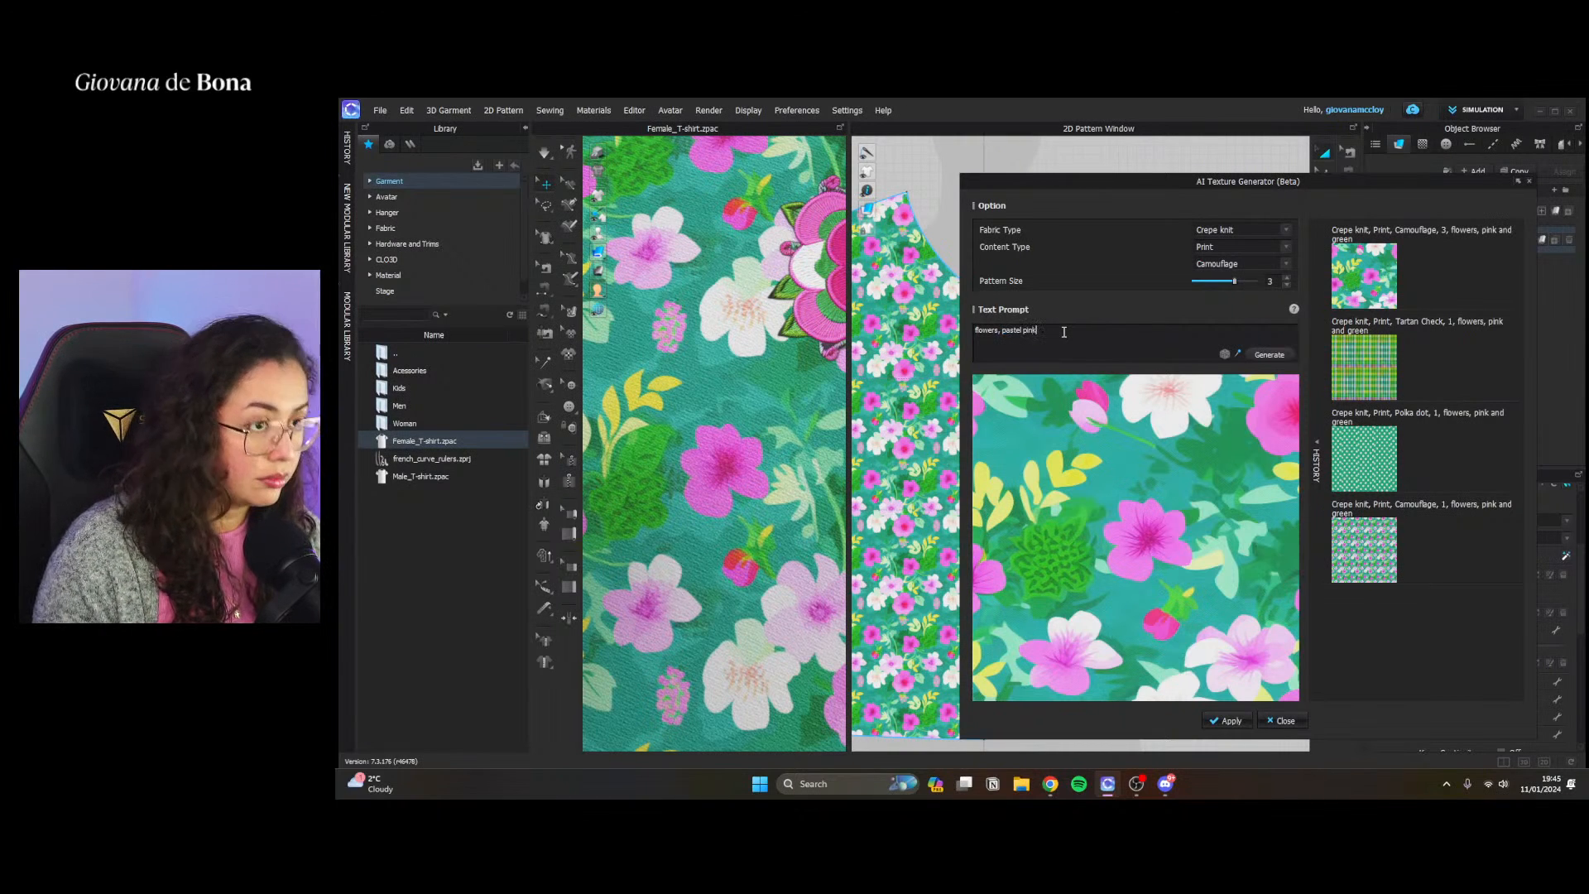
left_click(1268, 353)
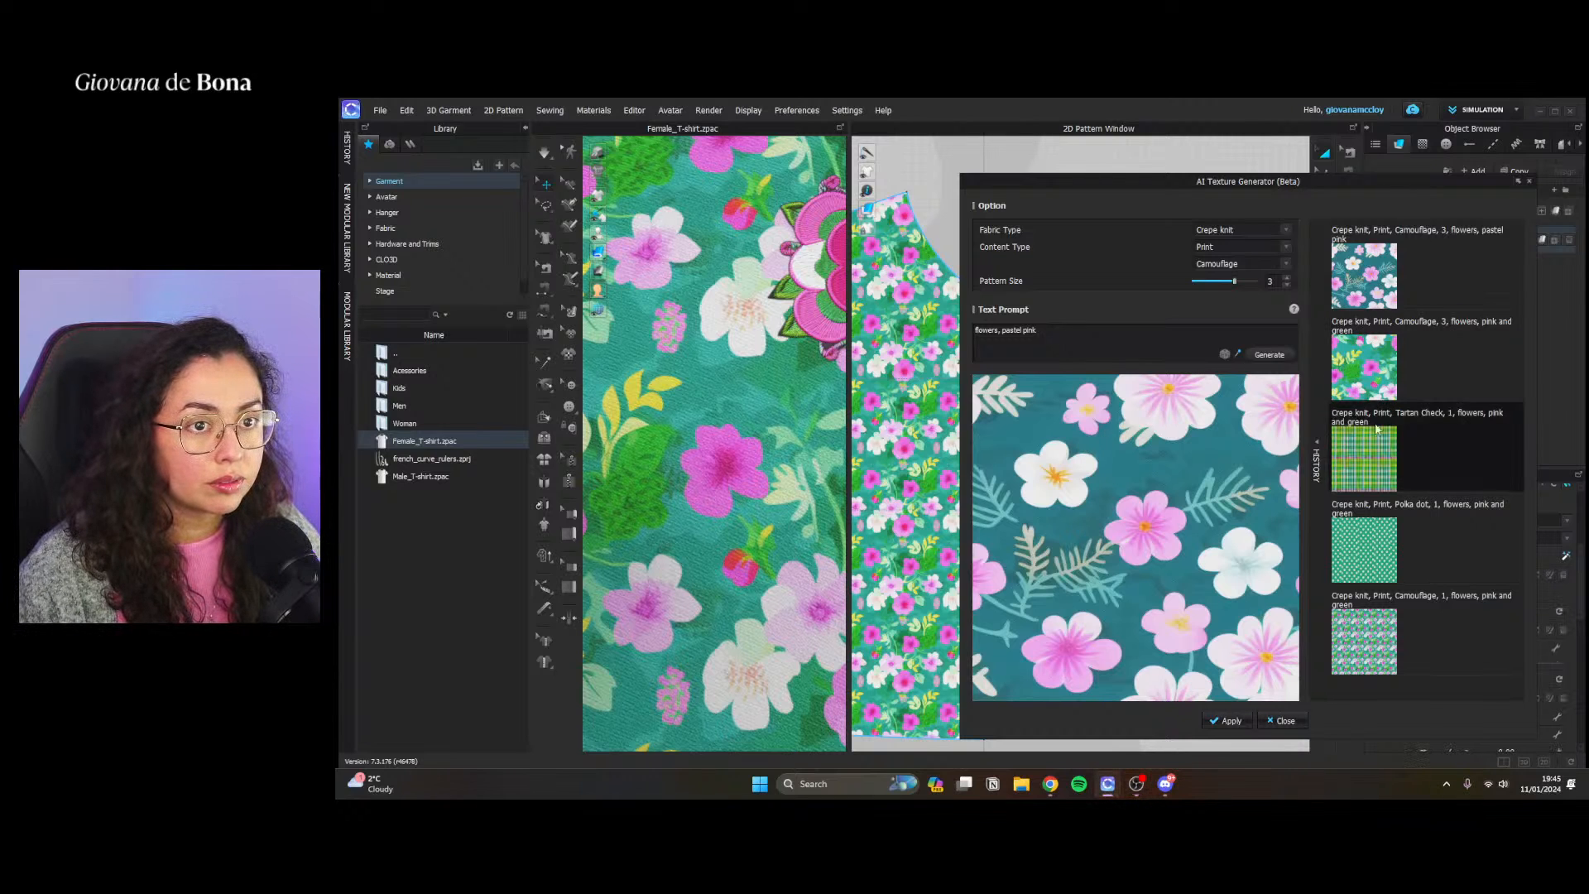
left_click(1281, 721)
Select all the T-shirt's pattern pieces in the 2D window and assign FABRIC 1 to them
scroll(1220, 348, "down", 8)
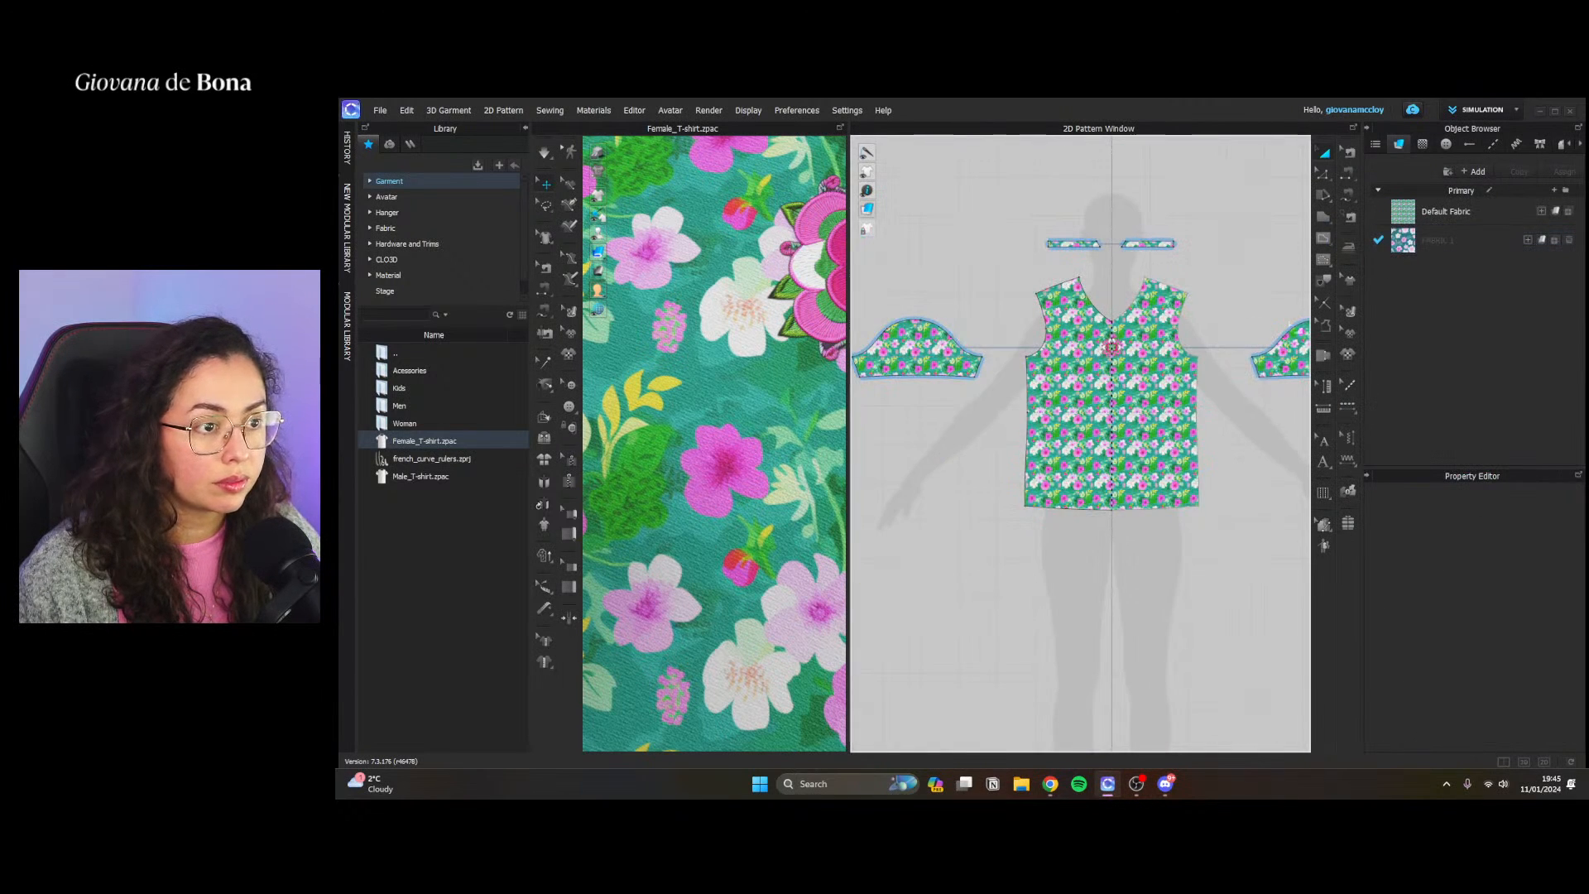
scroll(1191, 348, "down", 3)
scroll(1186, 348, "down", 4)
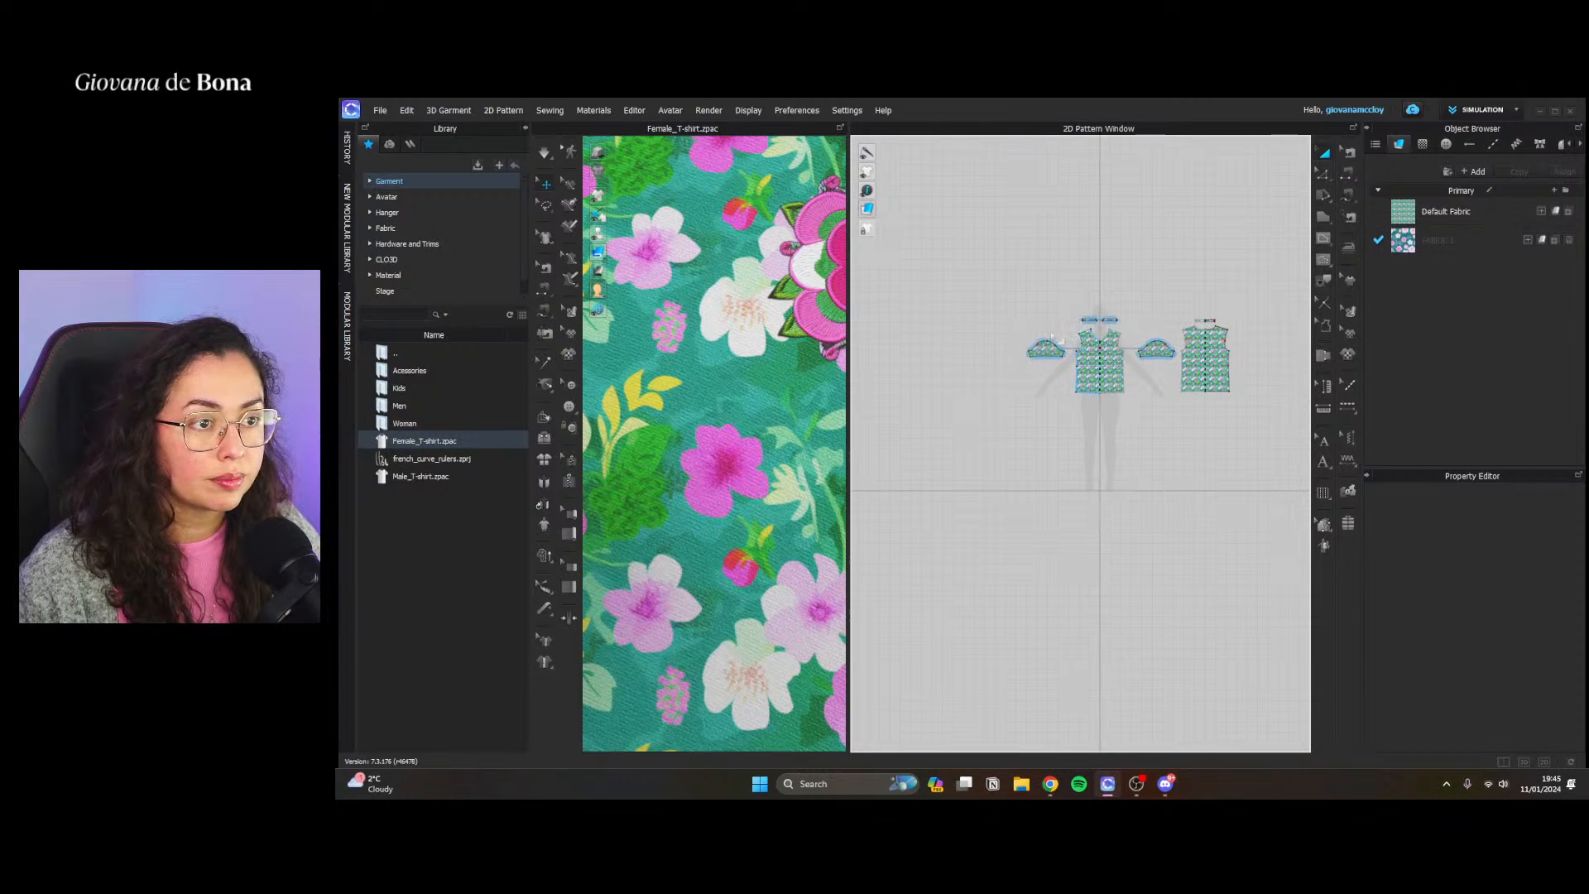
left_click_drag(996, 271, 1325, 346)
left_click(1542, 240)
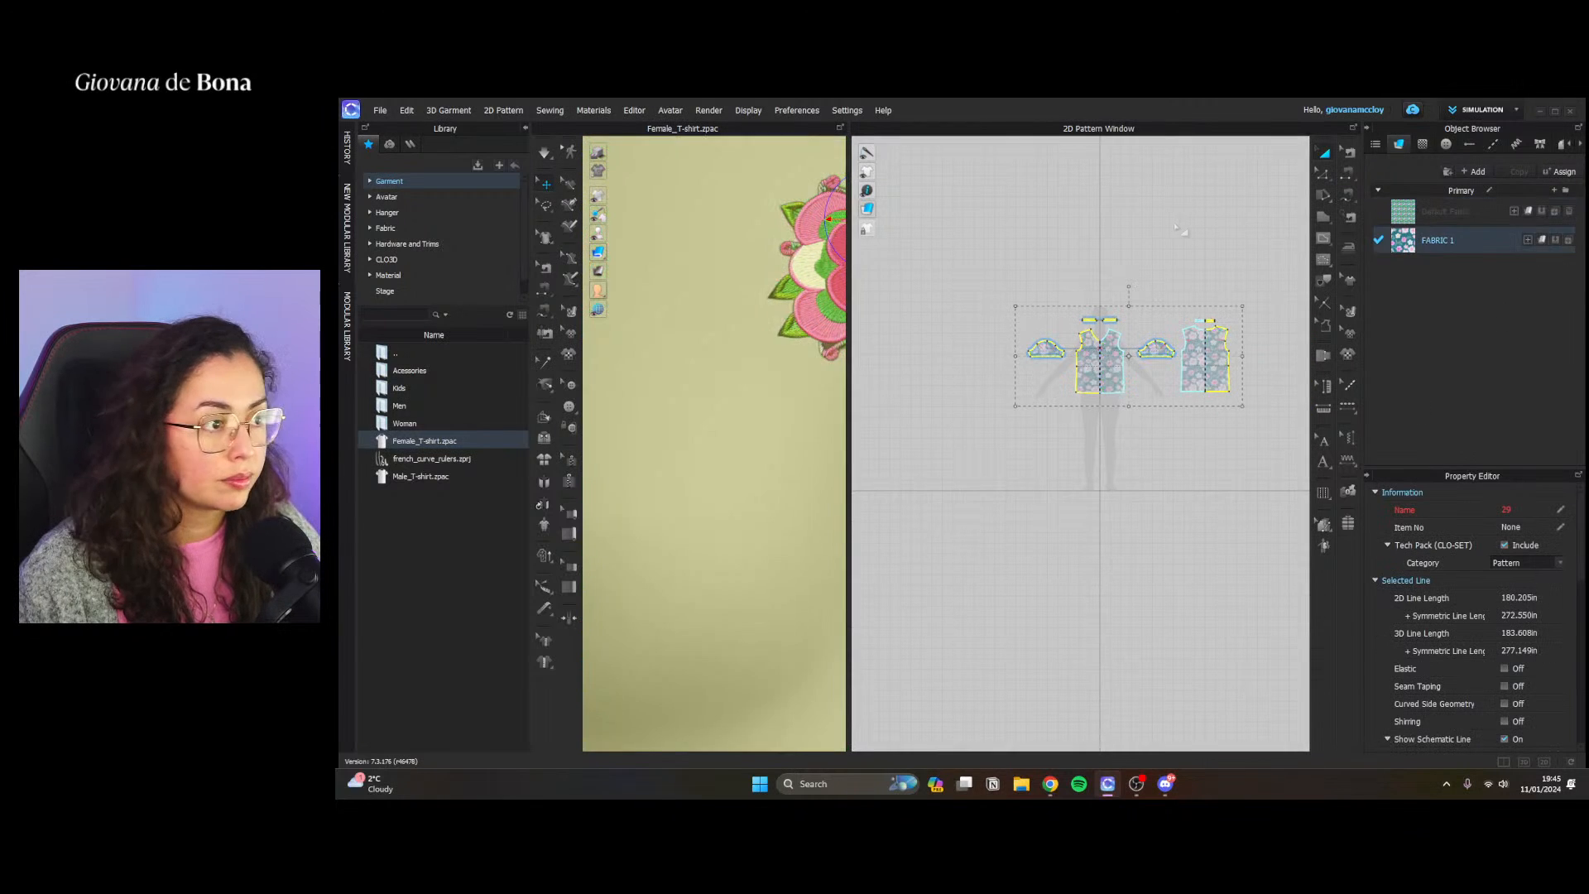
scroll(1093, 381, "up", 5)
scroll(1091, 372, "up", 8)
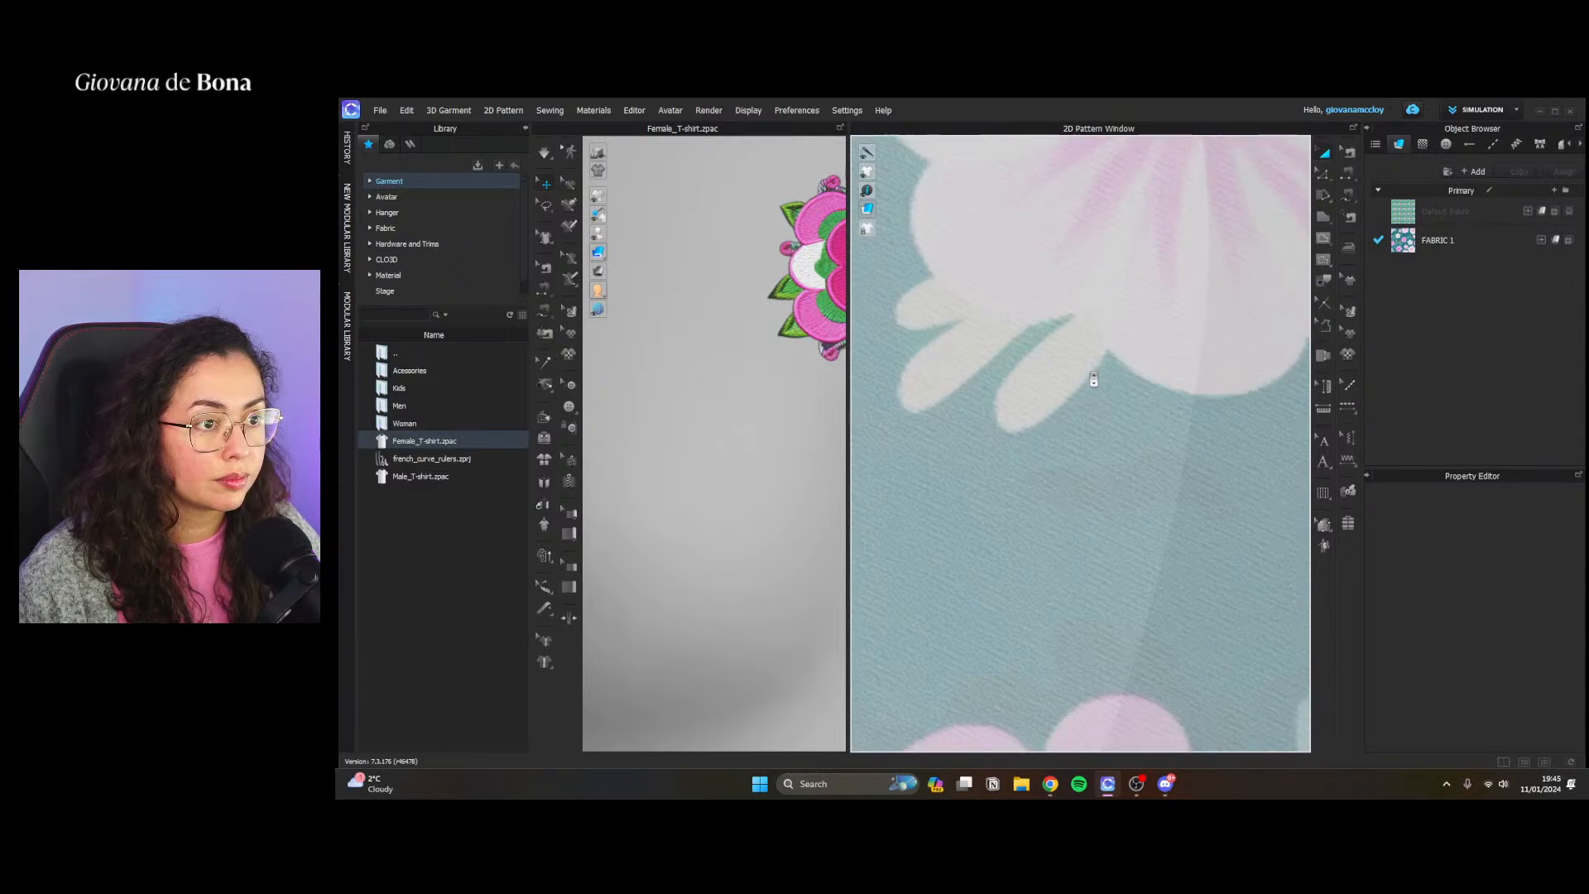
Set the opacity of FABRIC 1 to 100 in its material parameters
left_click(1466, 247)
scroll(1470, 603, "down", 5)
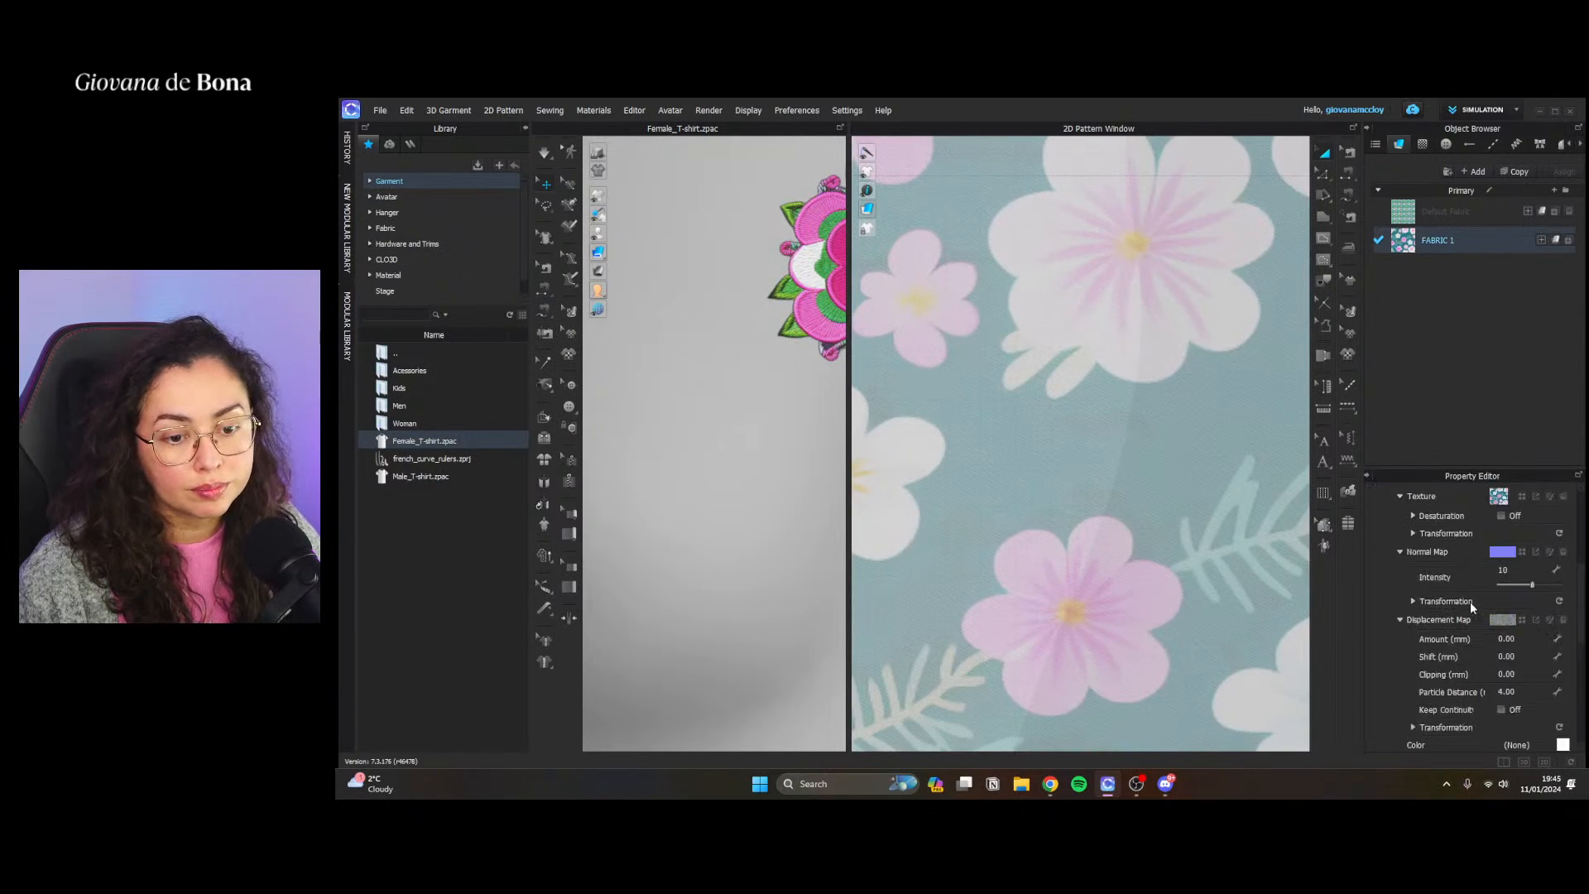
left_click(1561, 717)
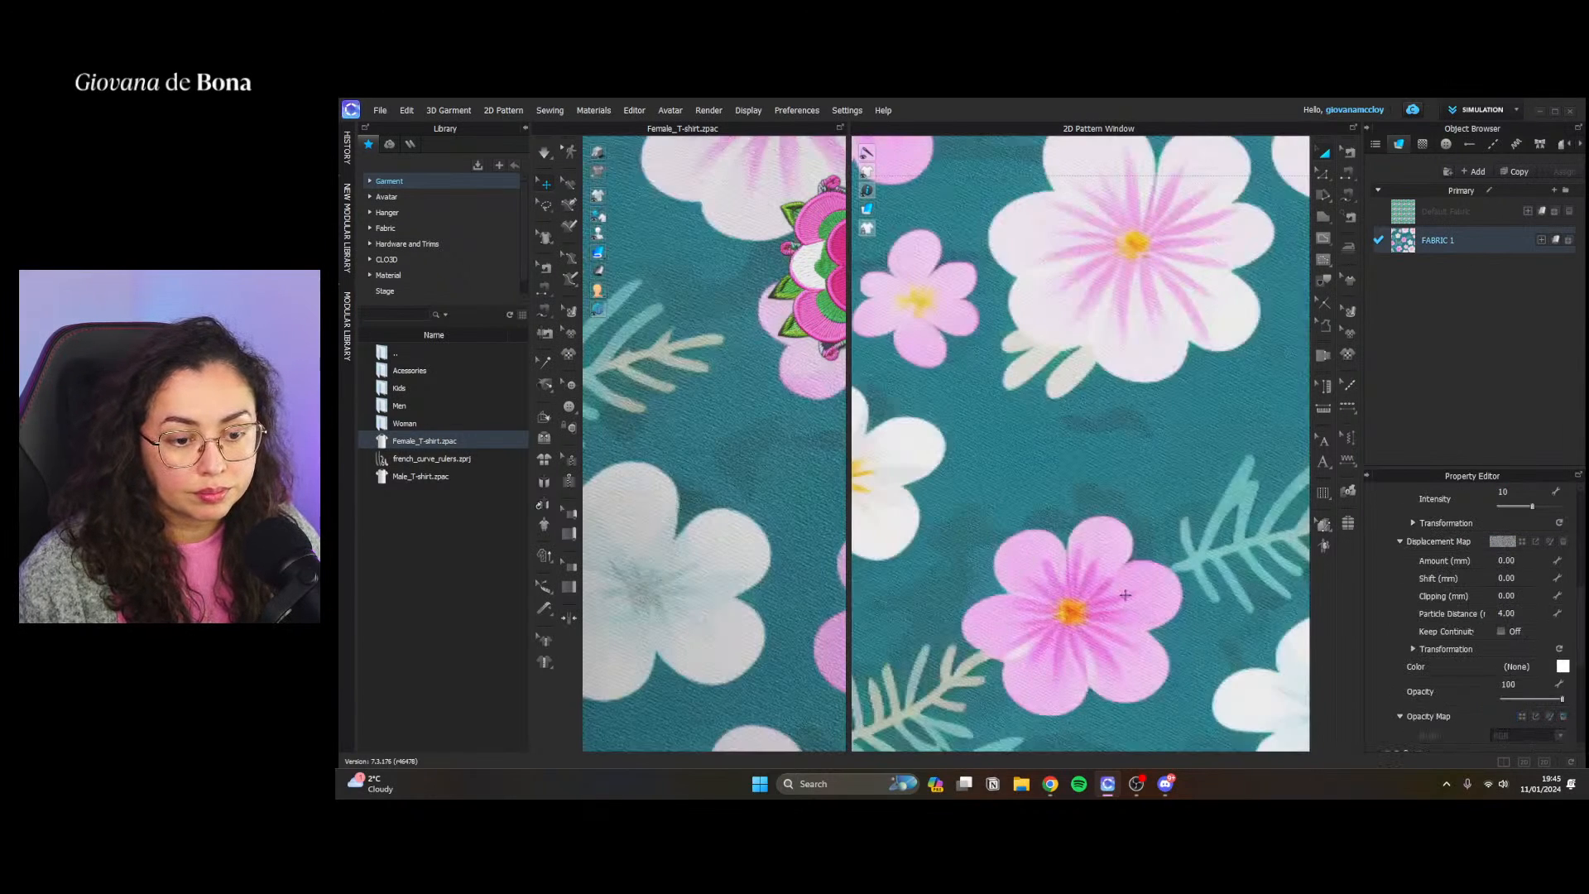
scroll(1125, 595, "down", 12)
left_click(1006, 575)
Delete the flower embroidery graphic from the chest of the T-shirt's front pattern
scroll(709, 513, "down", 15)
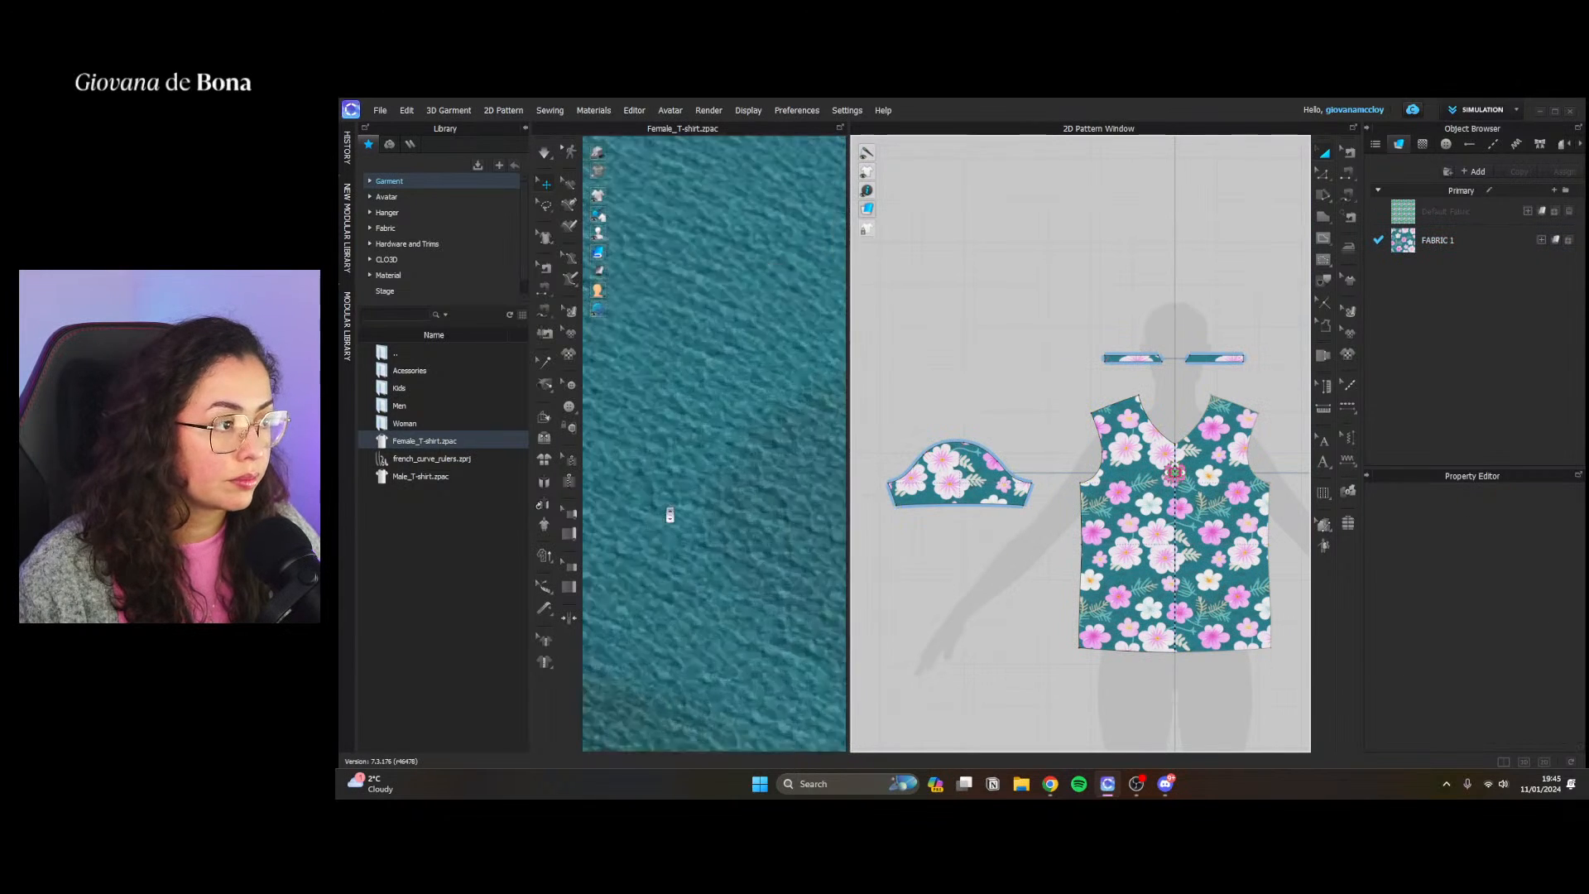
scroll(749, 365, "up", 15)
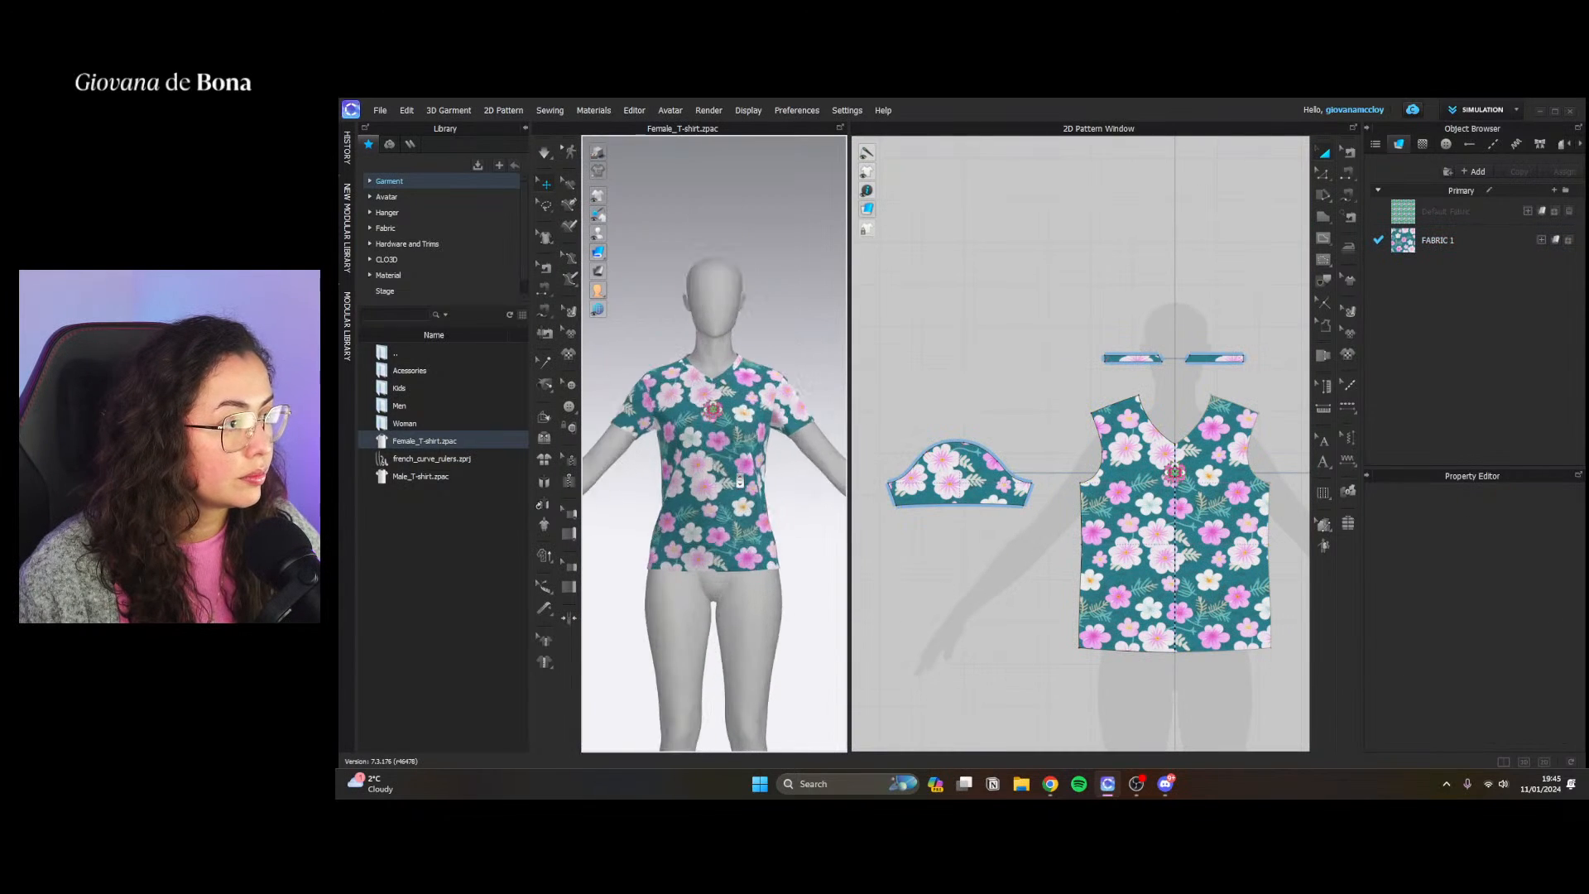
scroll(1177, 488, "up", 5)
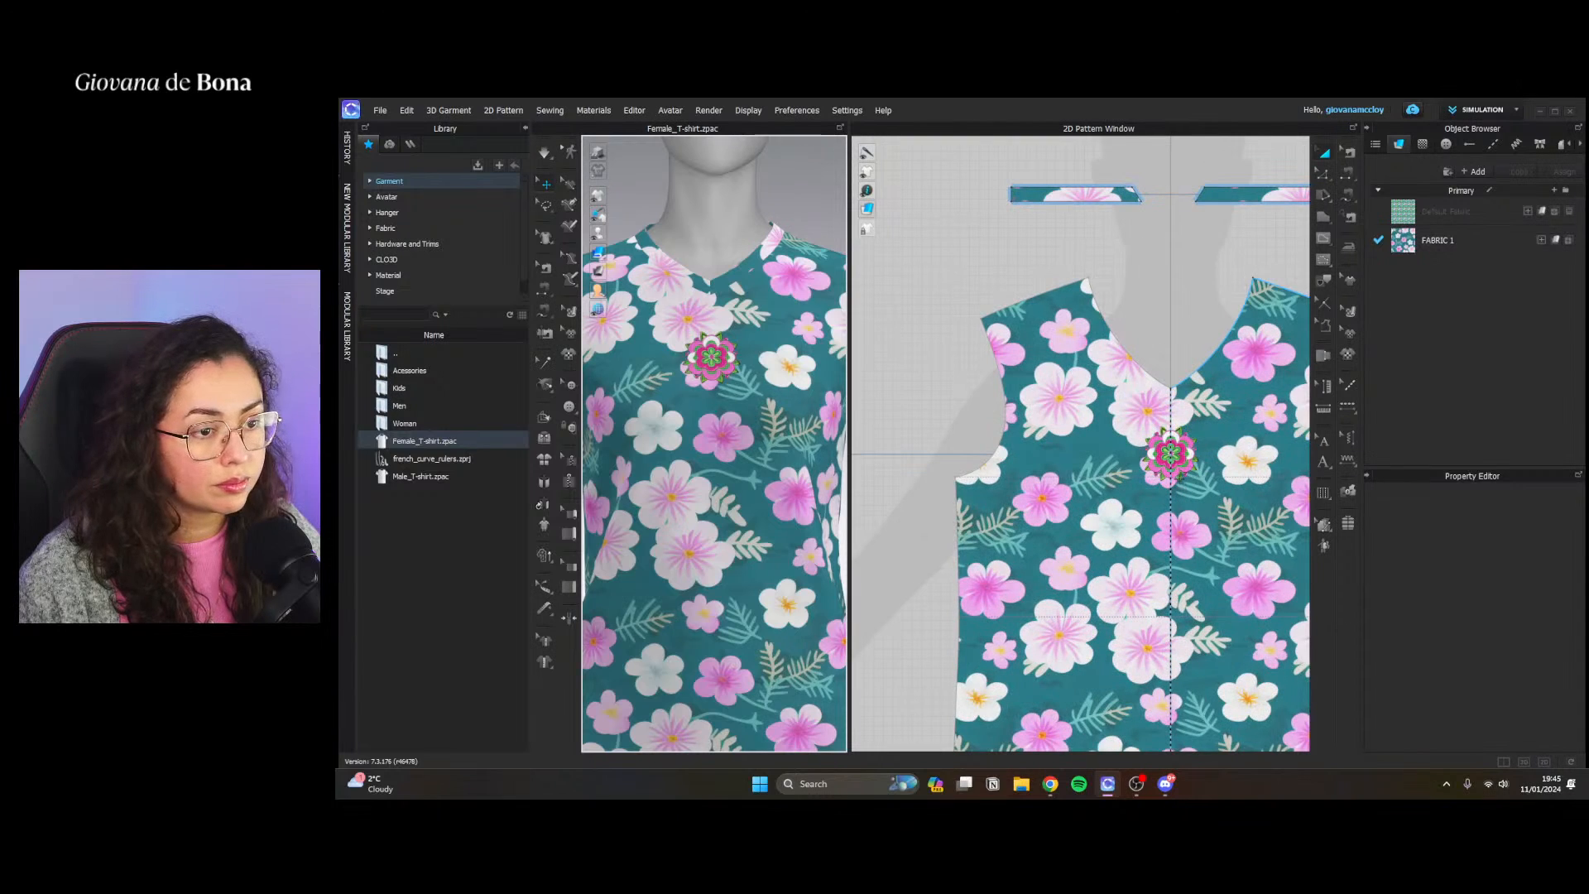
left_click(1233, 451)
left_click(1284, 226)
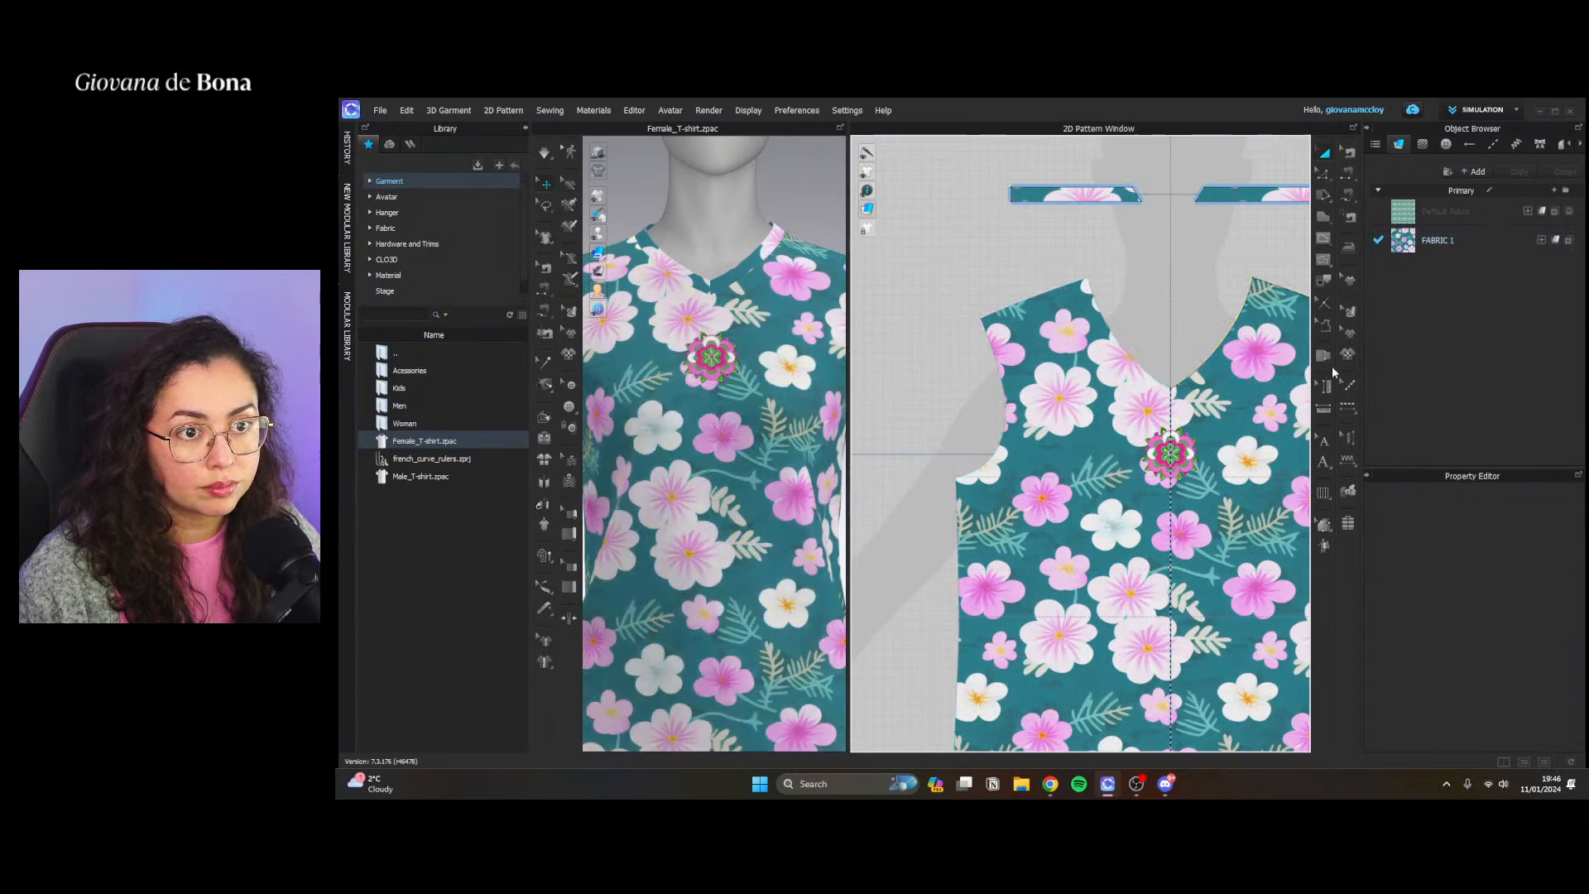
left_click(1349, 339)
left_click(1183, 452)
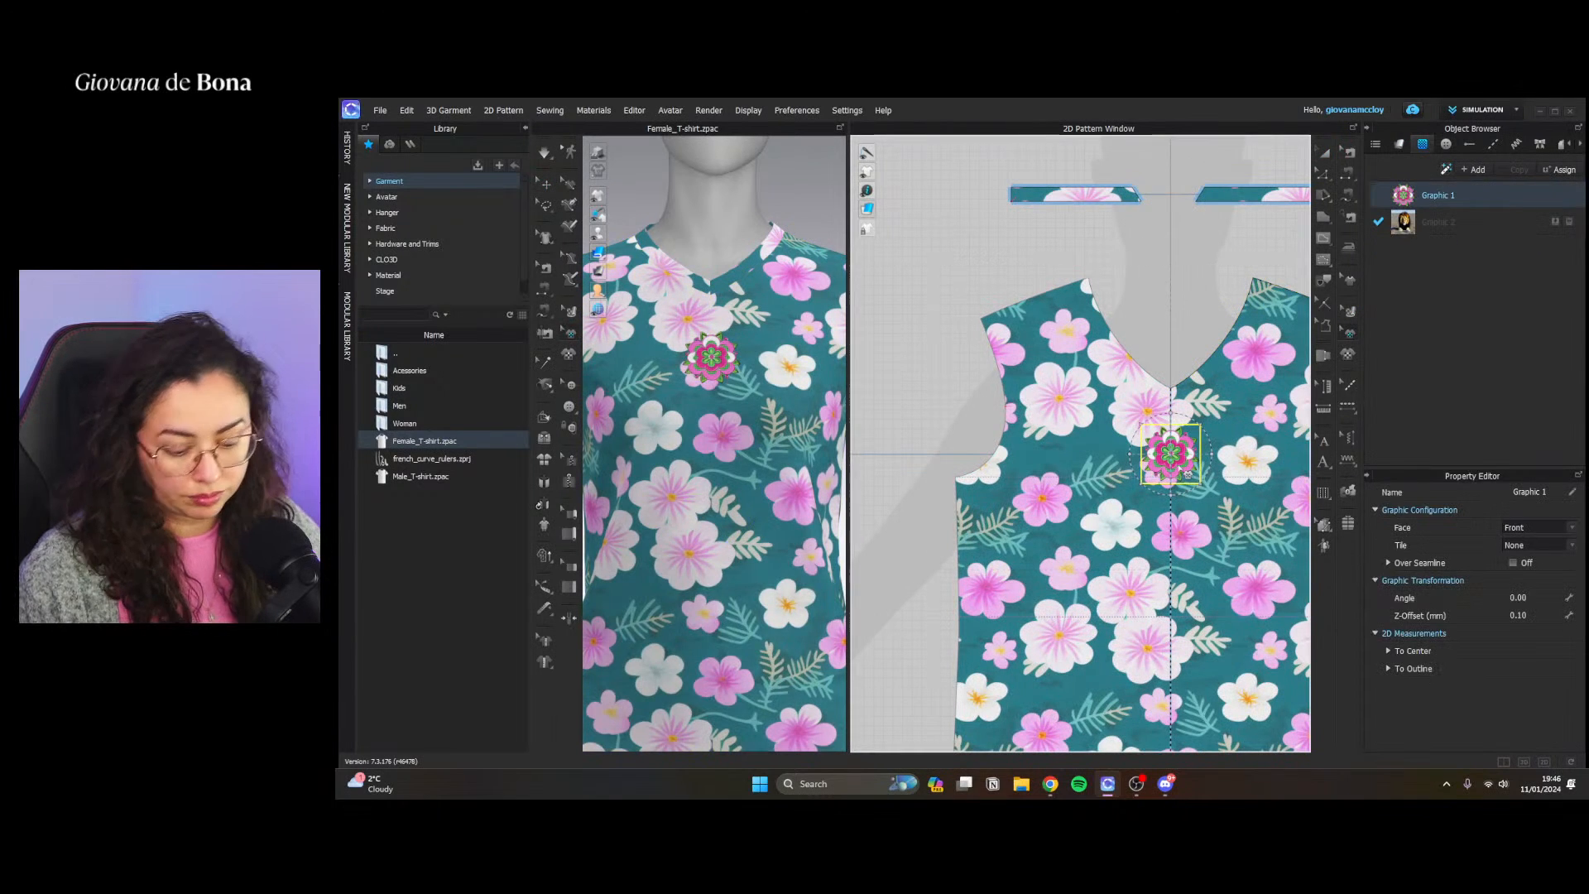
key("Delete")
Scale down the floral texture on the front pattern with the Edit Texture tool
left_click(1349, 312)
left_click(1230, 428)
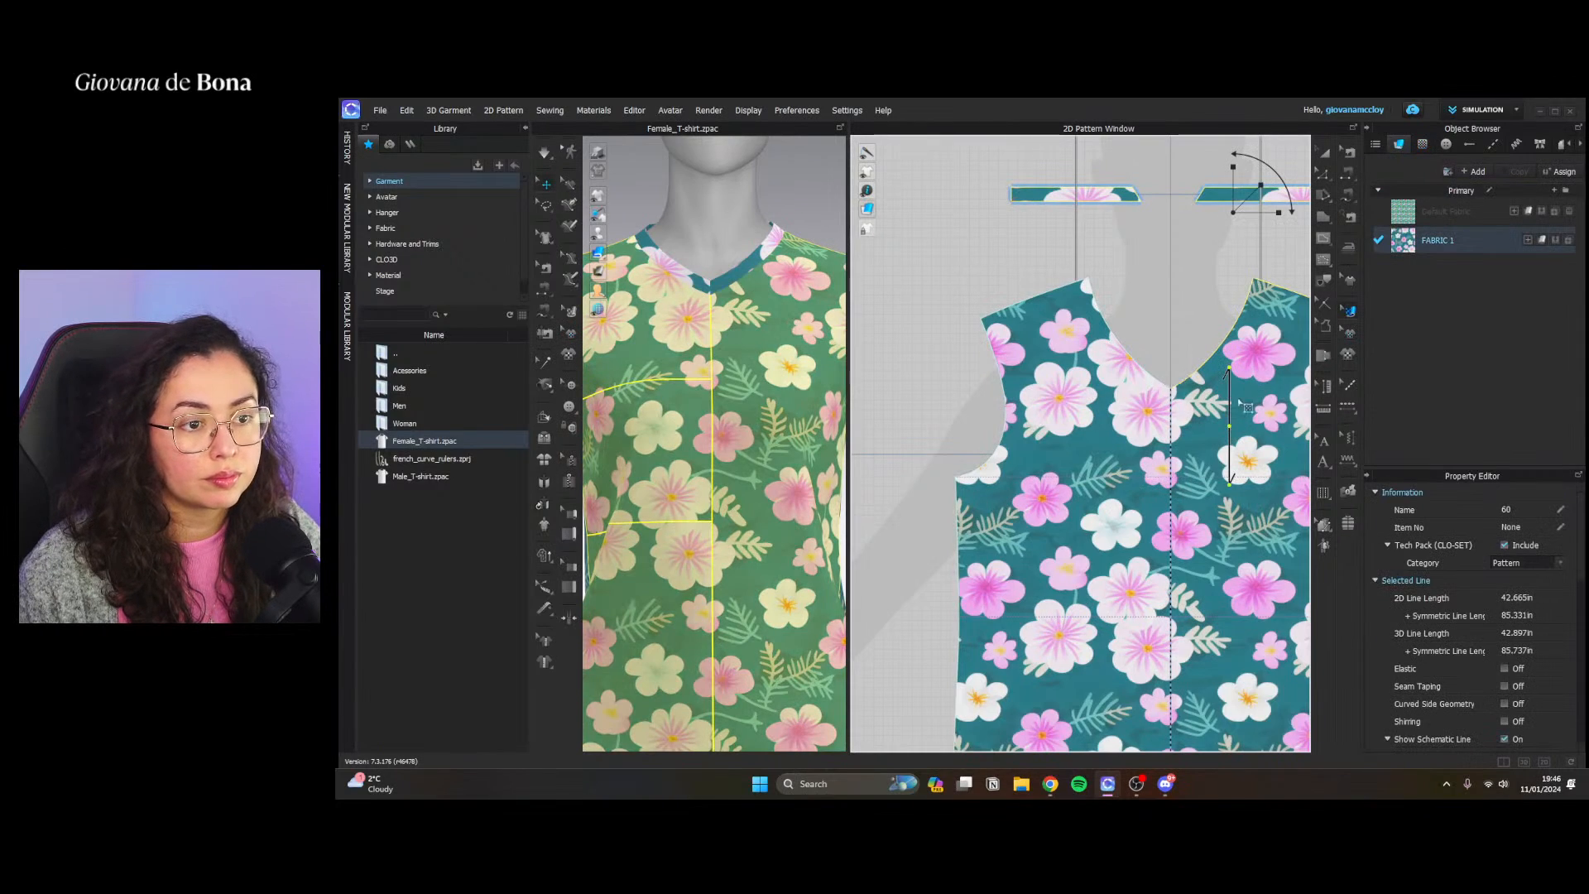
left_click_drag(1258, 188, 1240, 206)
left_click(1142, 310)
scroll(716, 530, "up", 5)
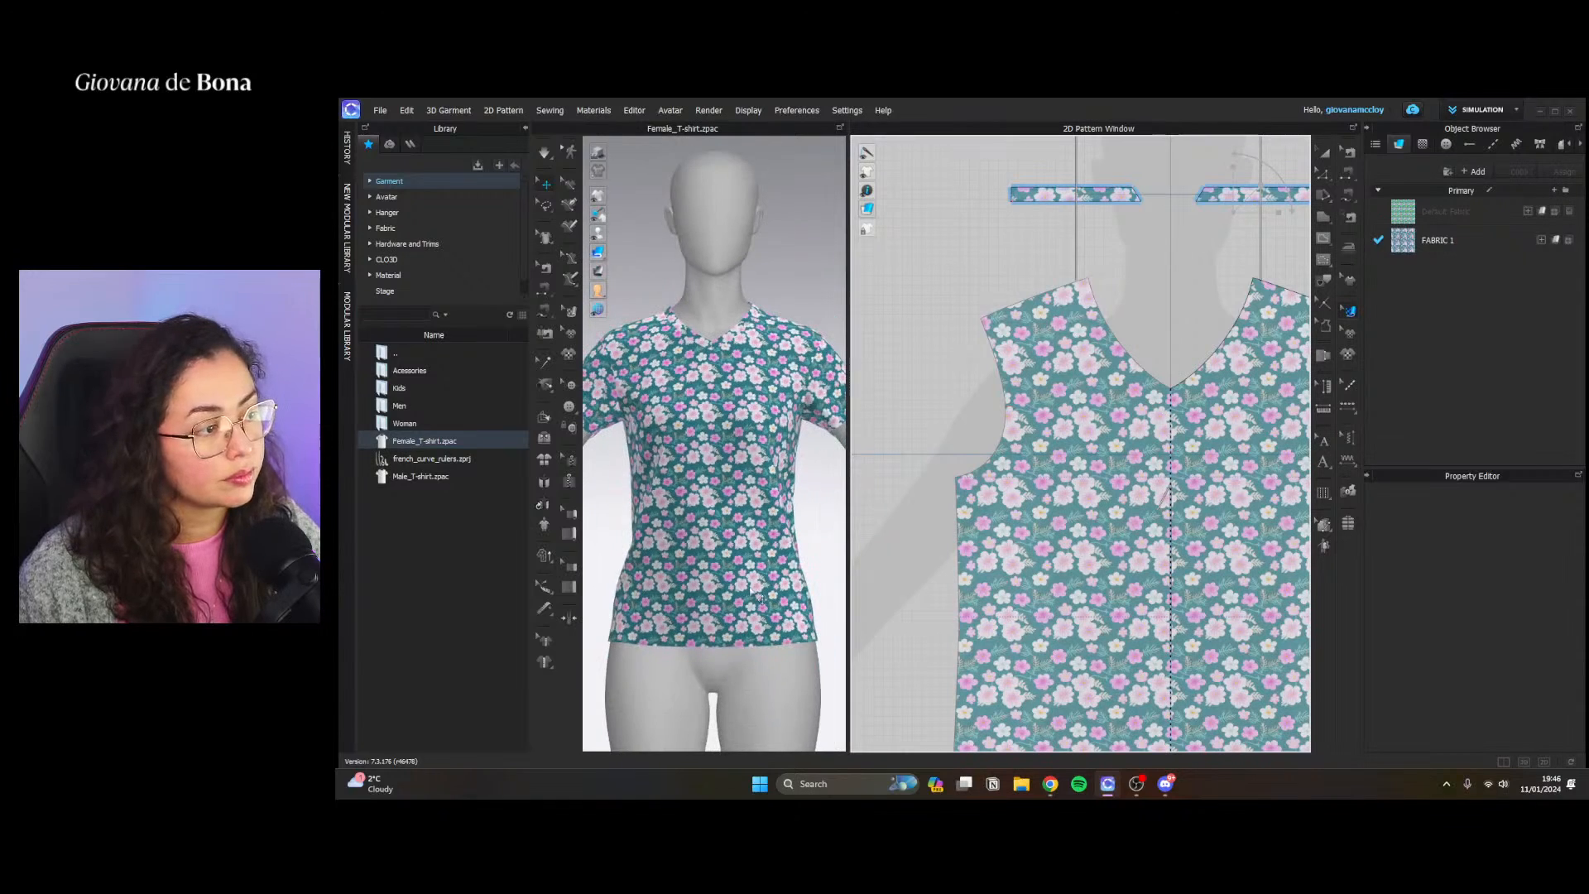
scroll(715, 540, "down", 8)
scroll(715, 539, "down", 6)
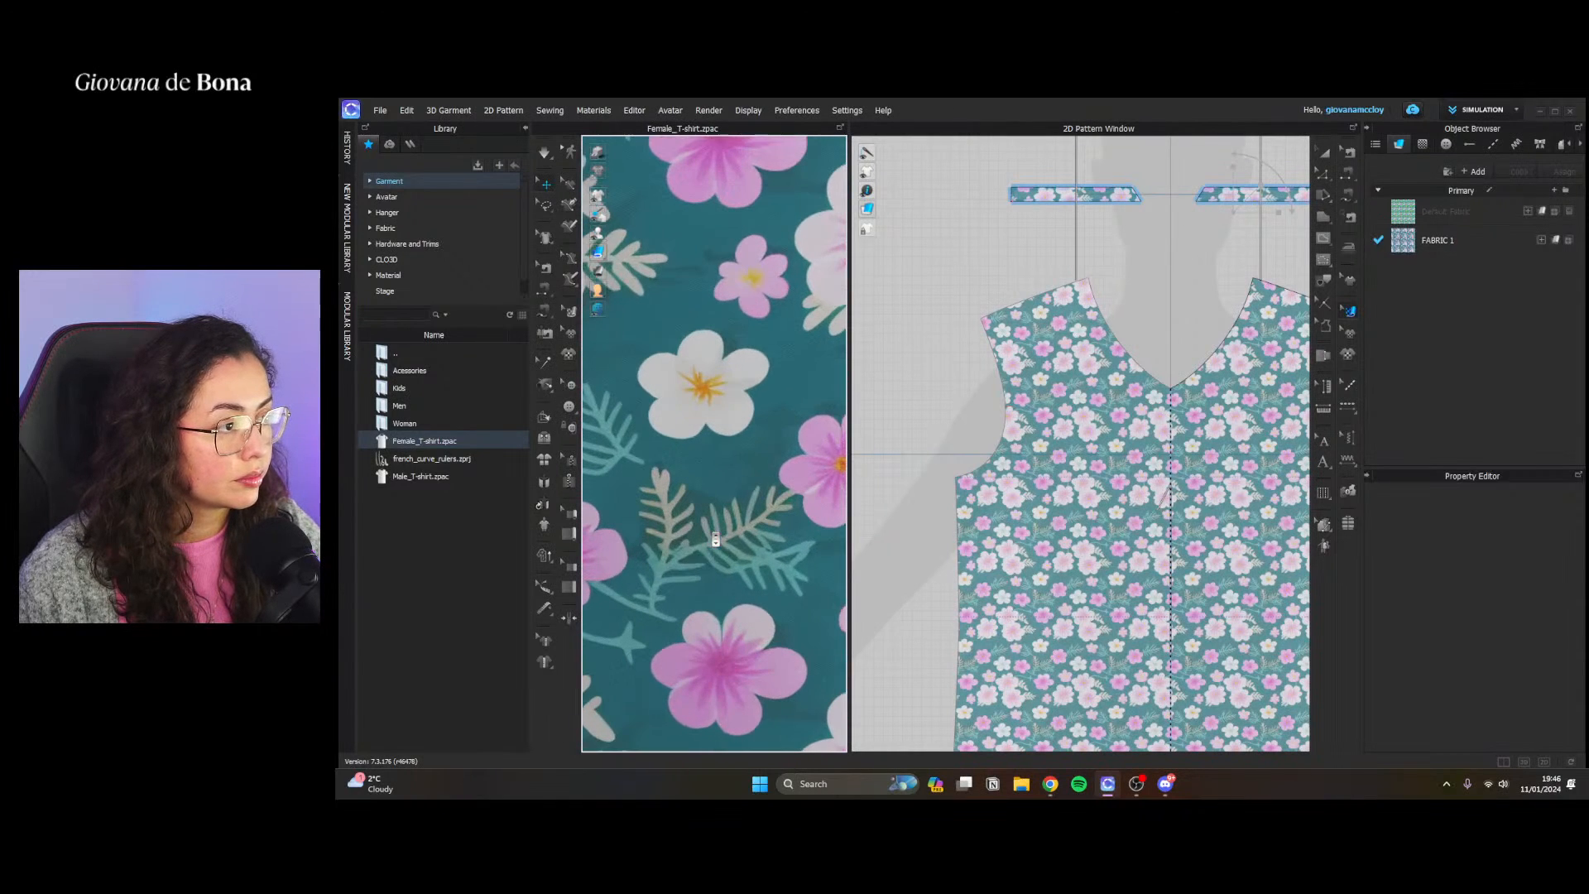
Shrink the floral texture further and check the smaller print on the 3D T-shirt
left_click(1256, 343)
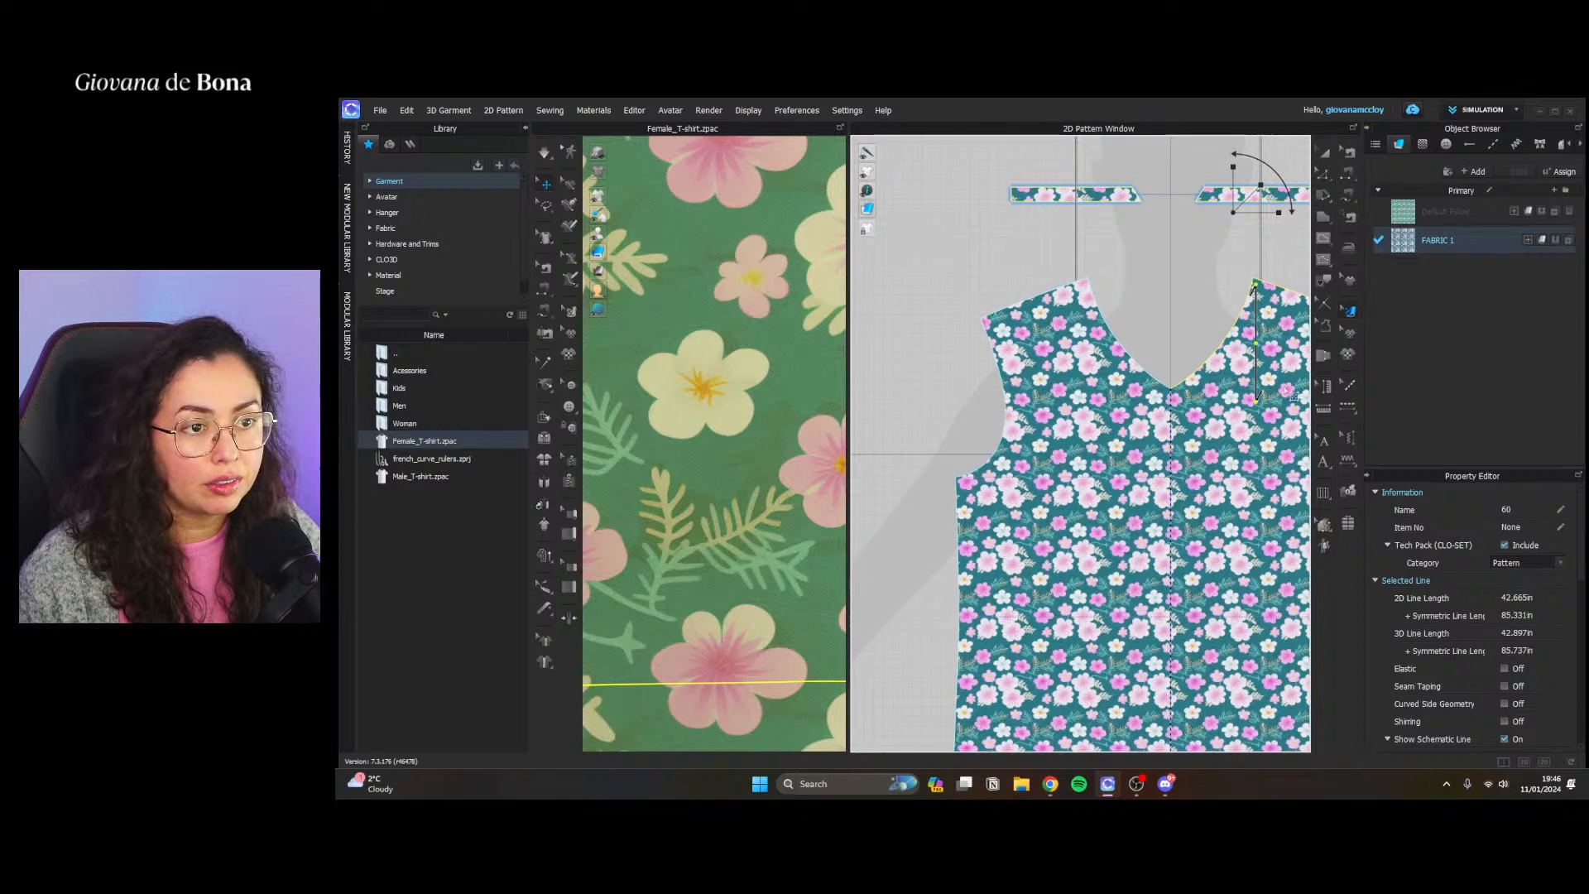
left_click_drag(1280, 210, 1193, 243)
left_click(1193, 244)
scroll(736, 508, "down", 10)
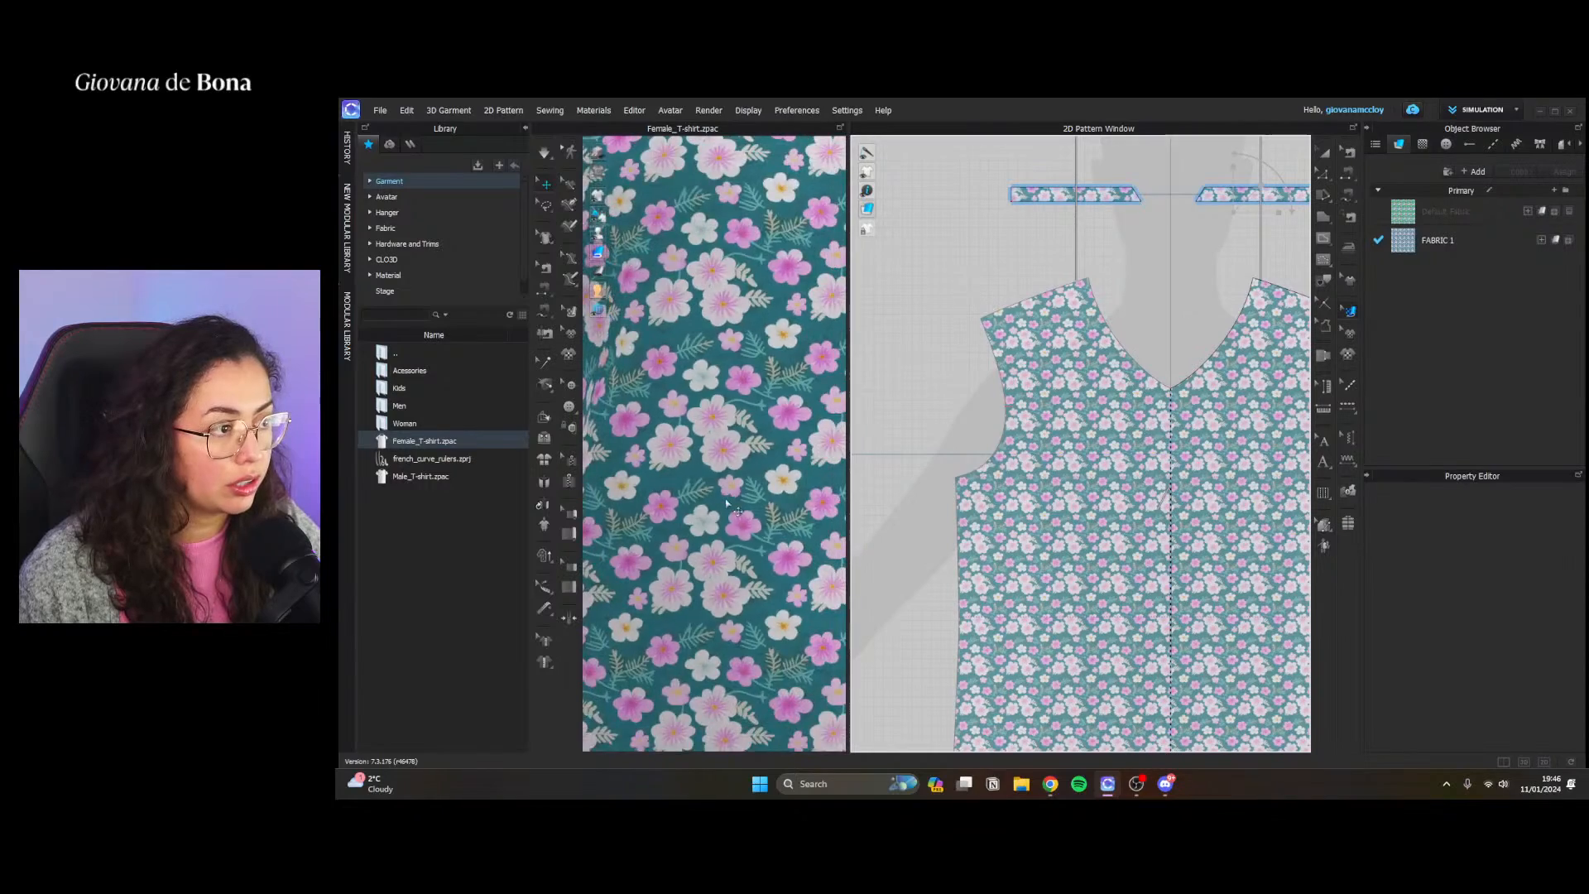
scroll(736, 508, "down", 10)
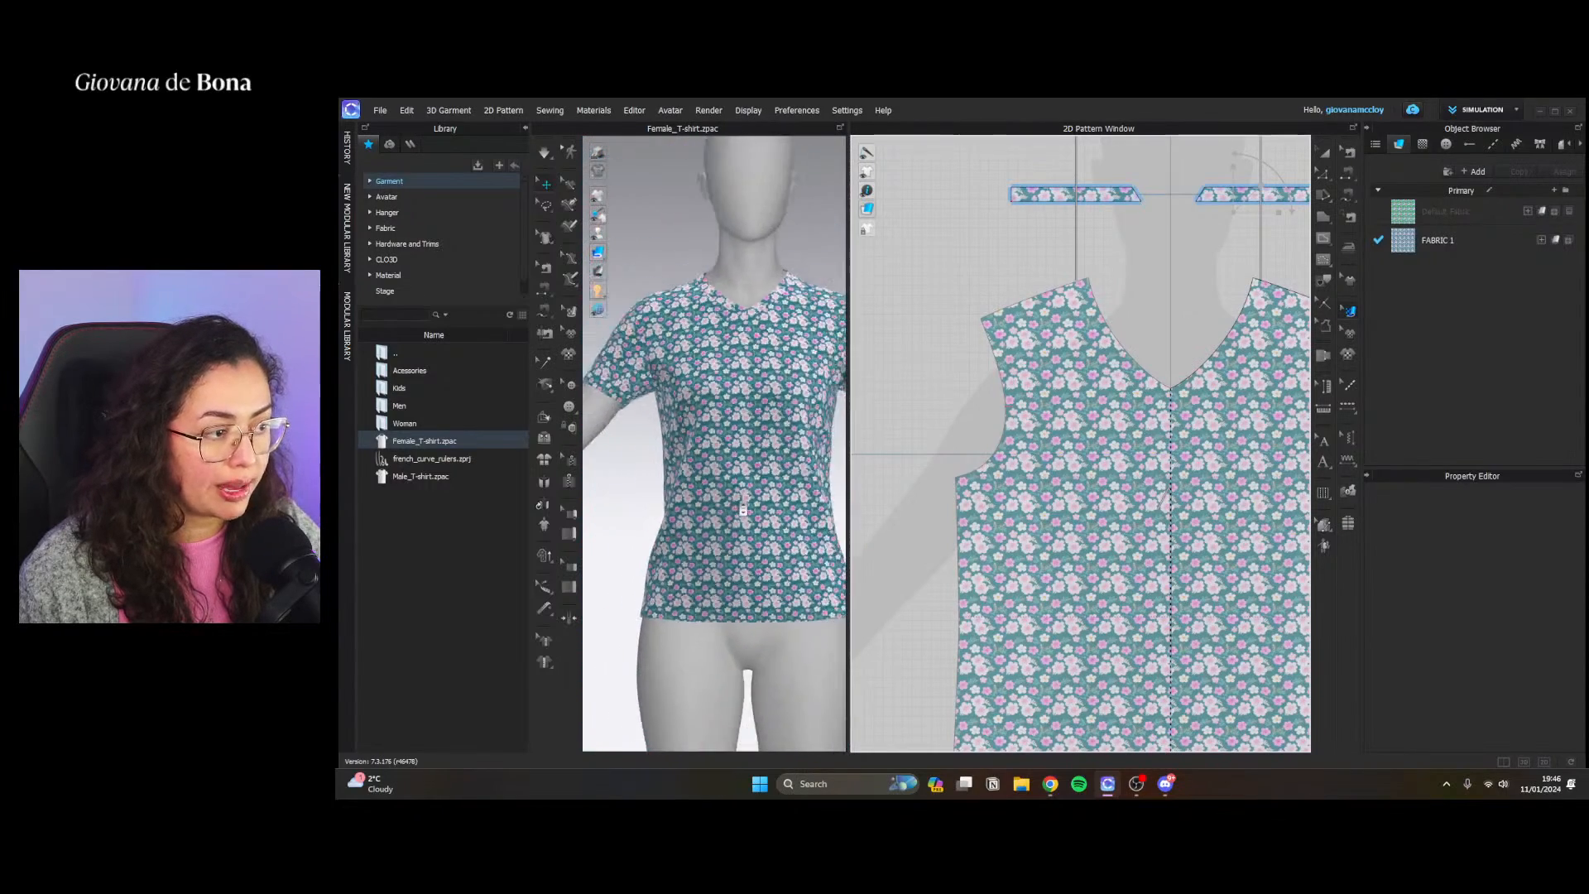
scroll(772, 513, "up", 15)
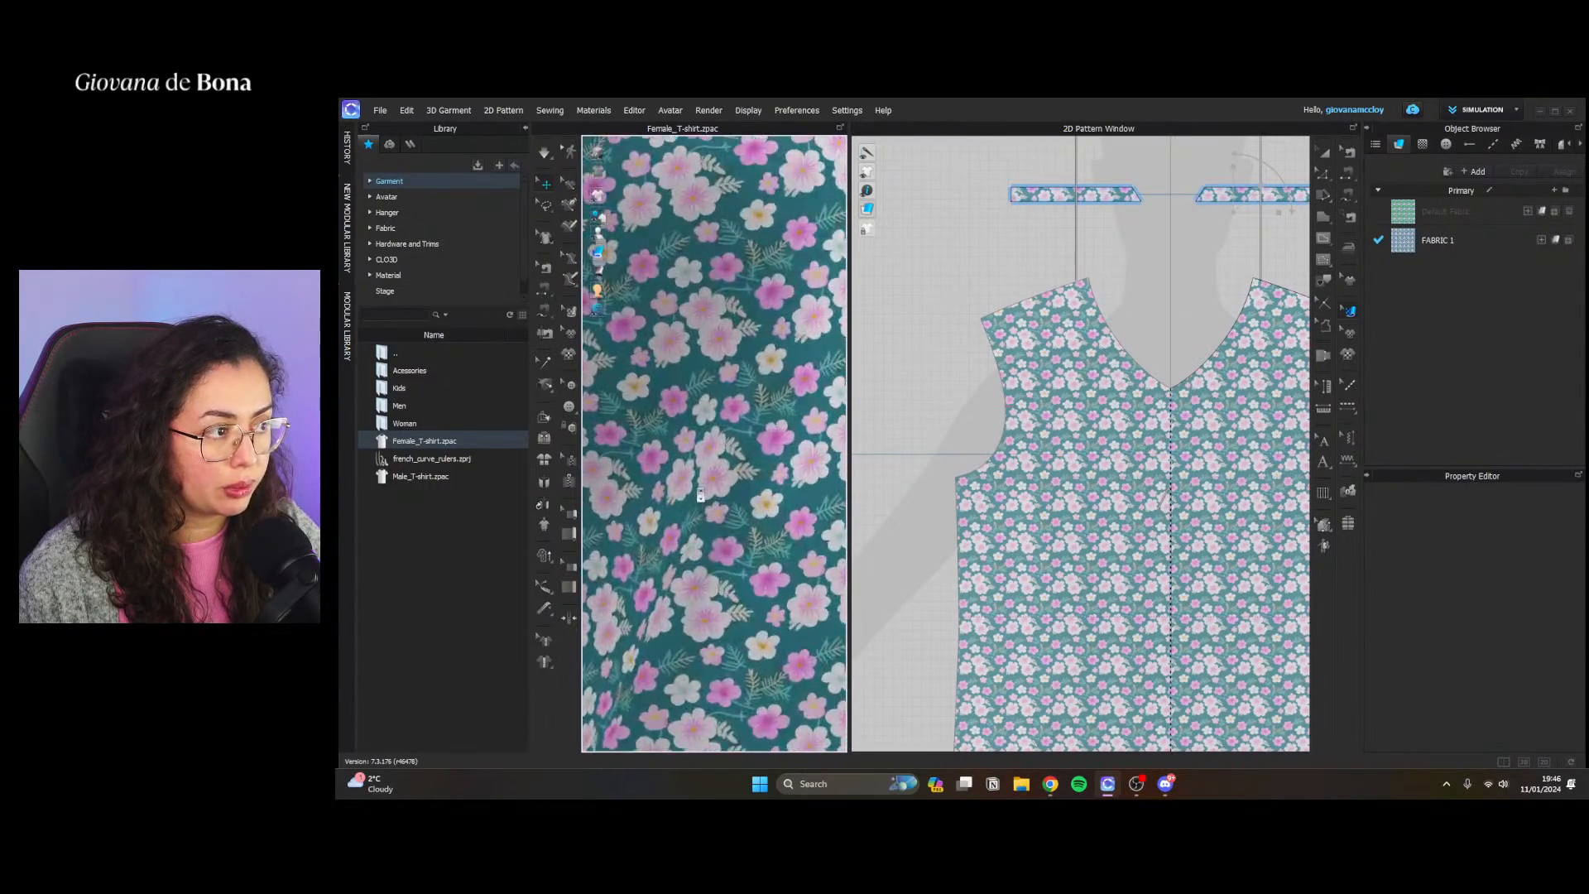
scroll(701, 494, "down", 8)
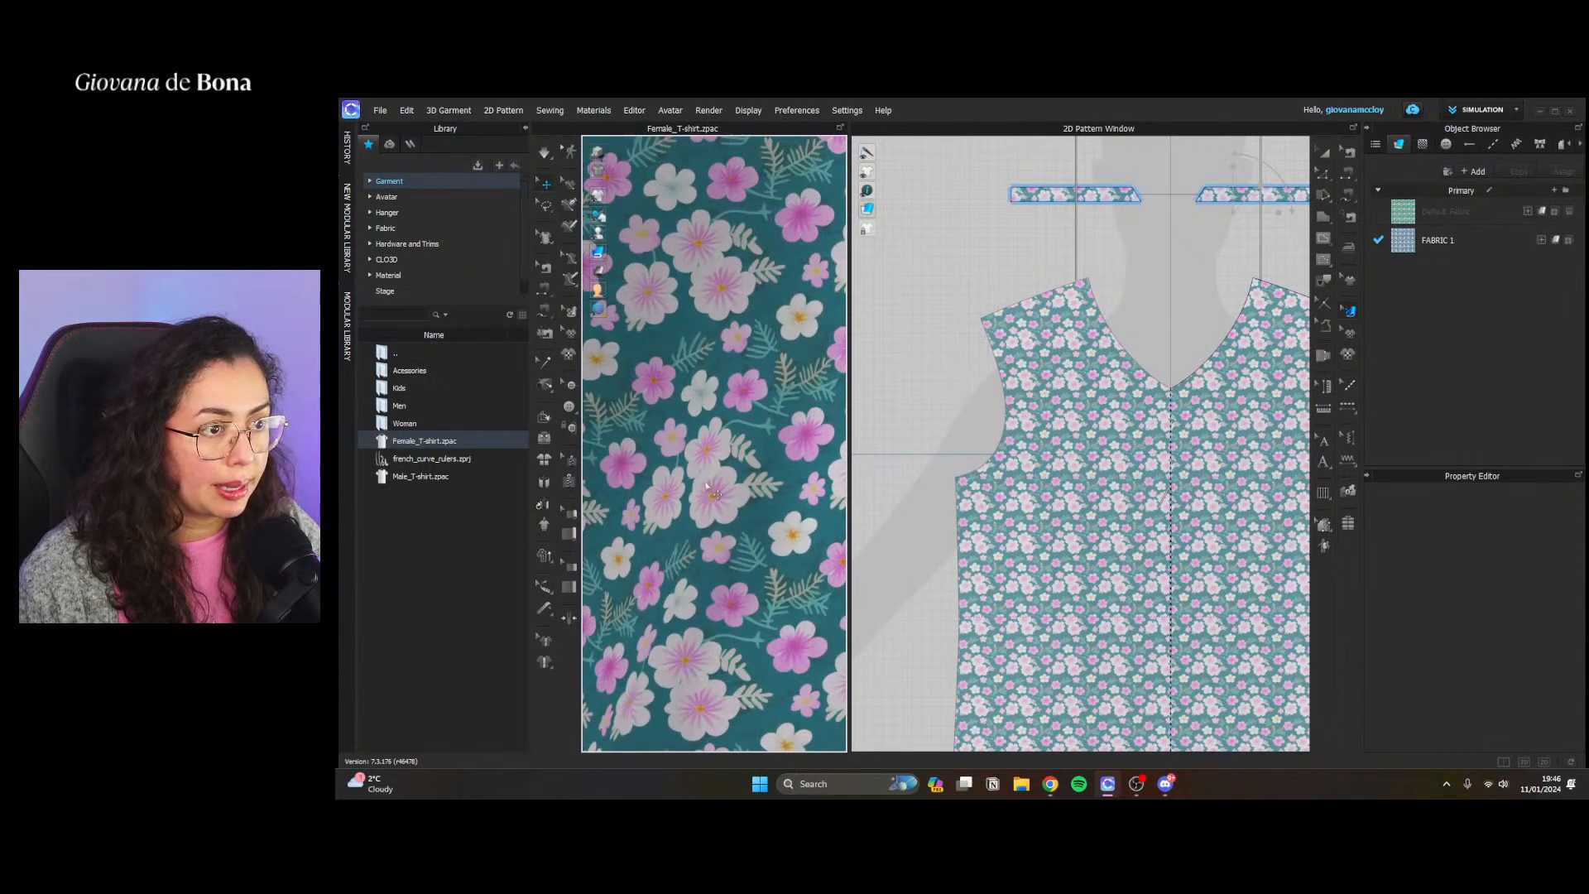
scroll(719, 490, "down", 6)
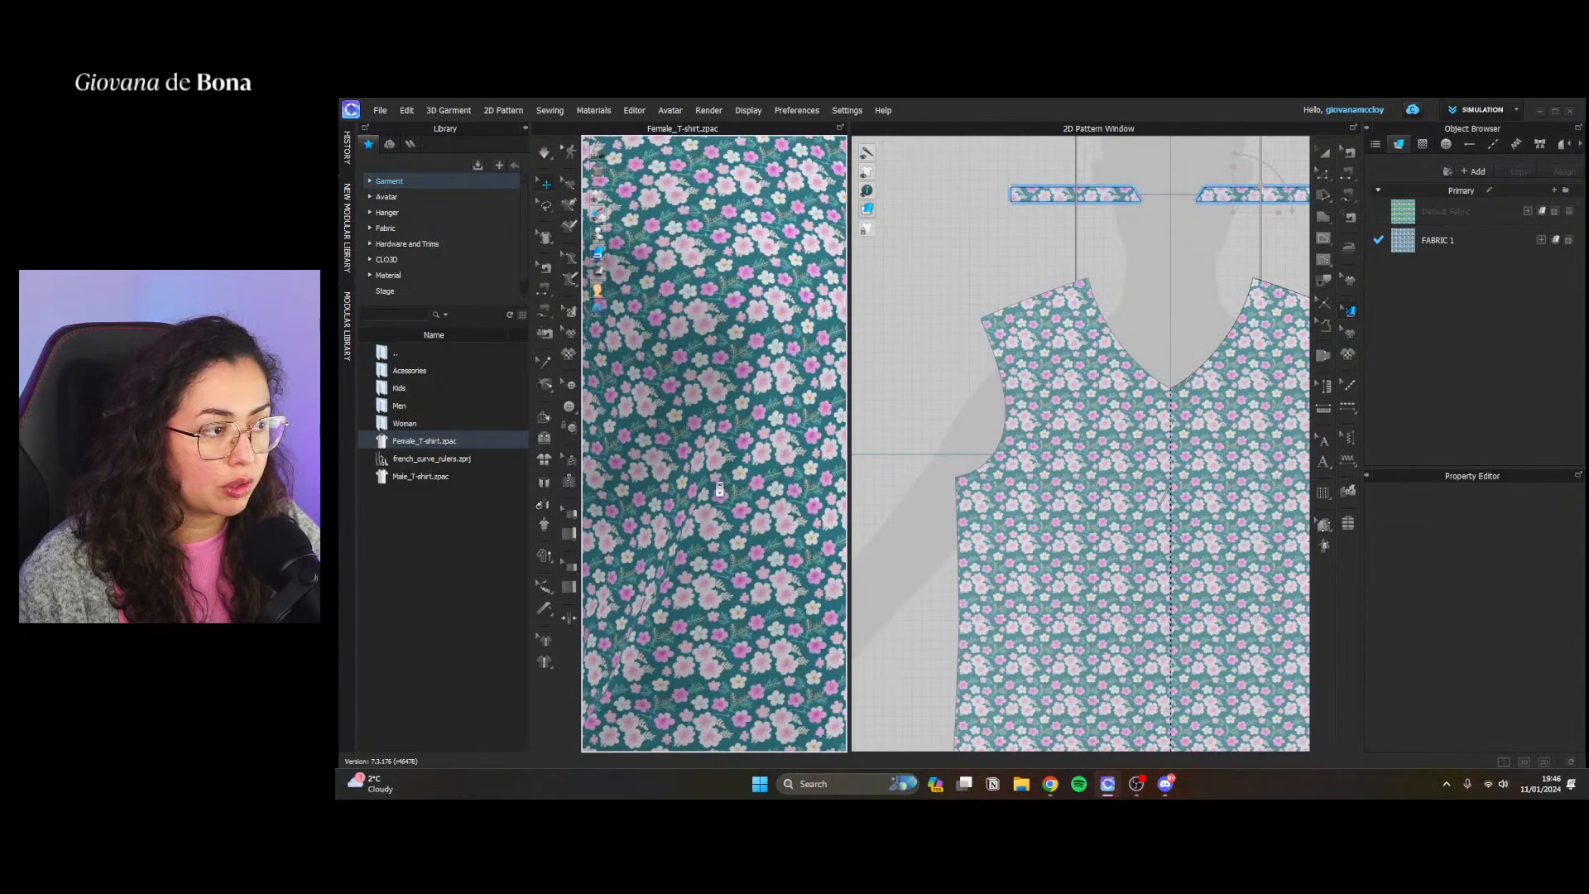
Enlarge the floral texture slightly on the front pattern
left_click(707, 490)
left_click(1237, 246)
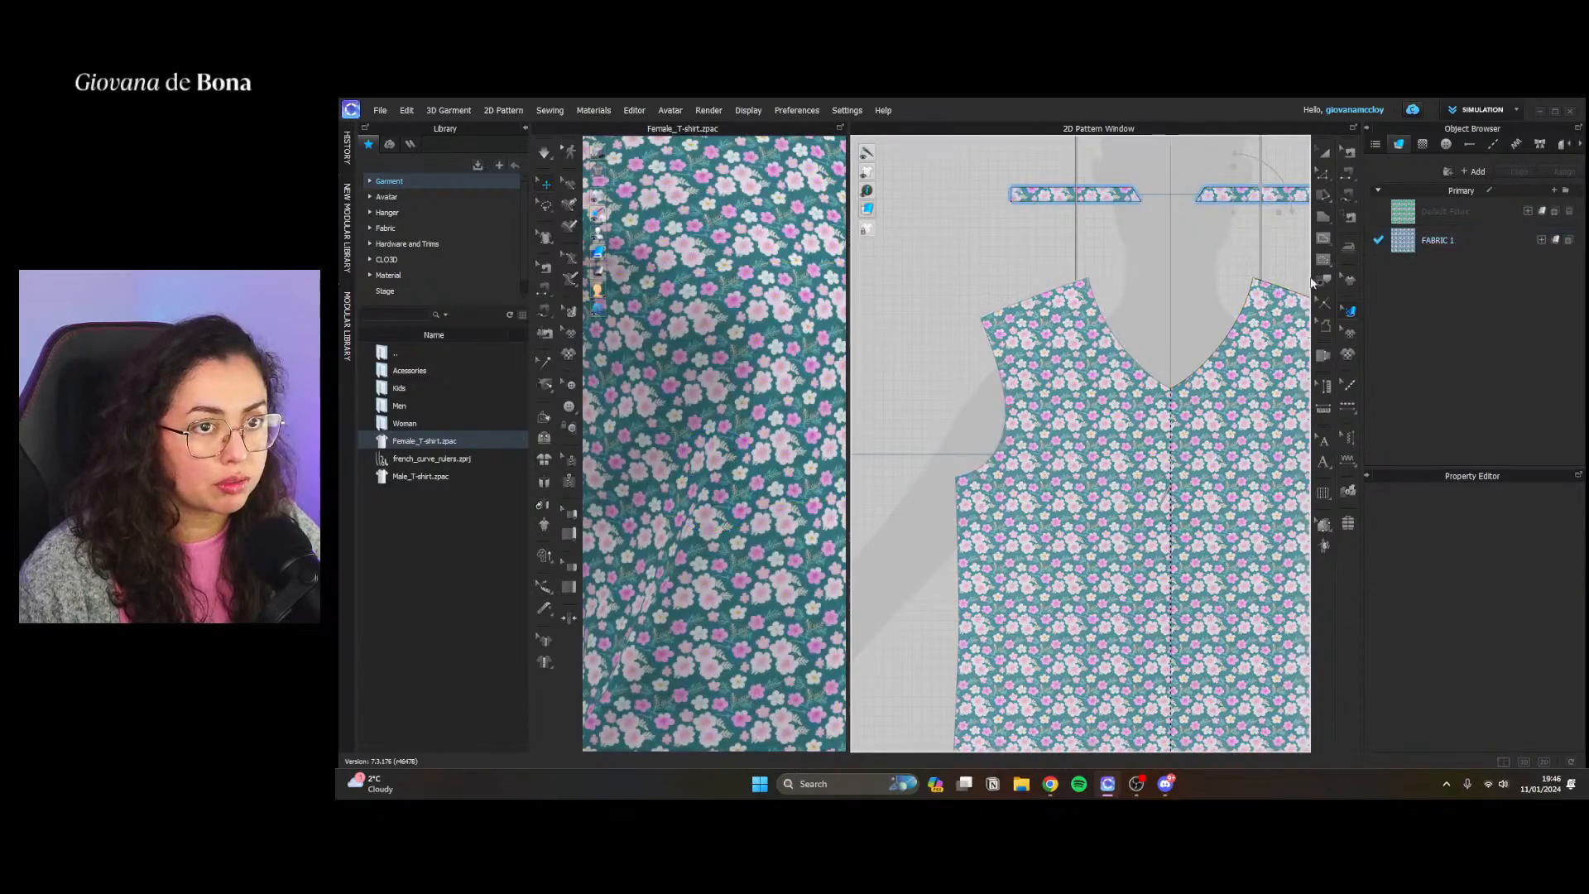
left_click(1238, 383)
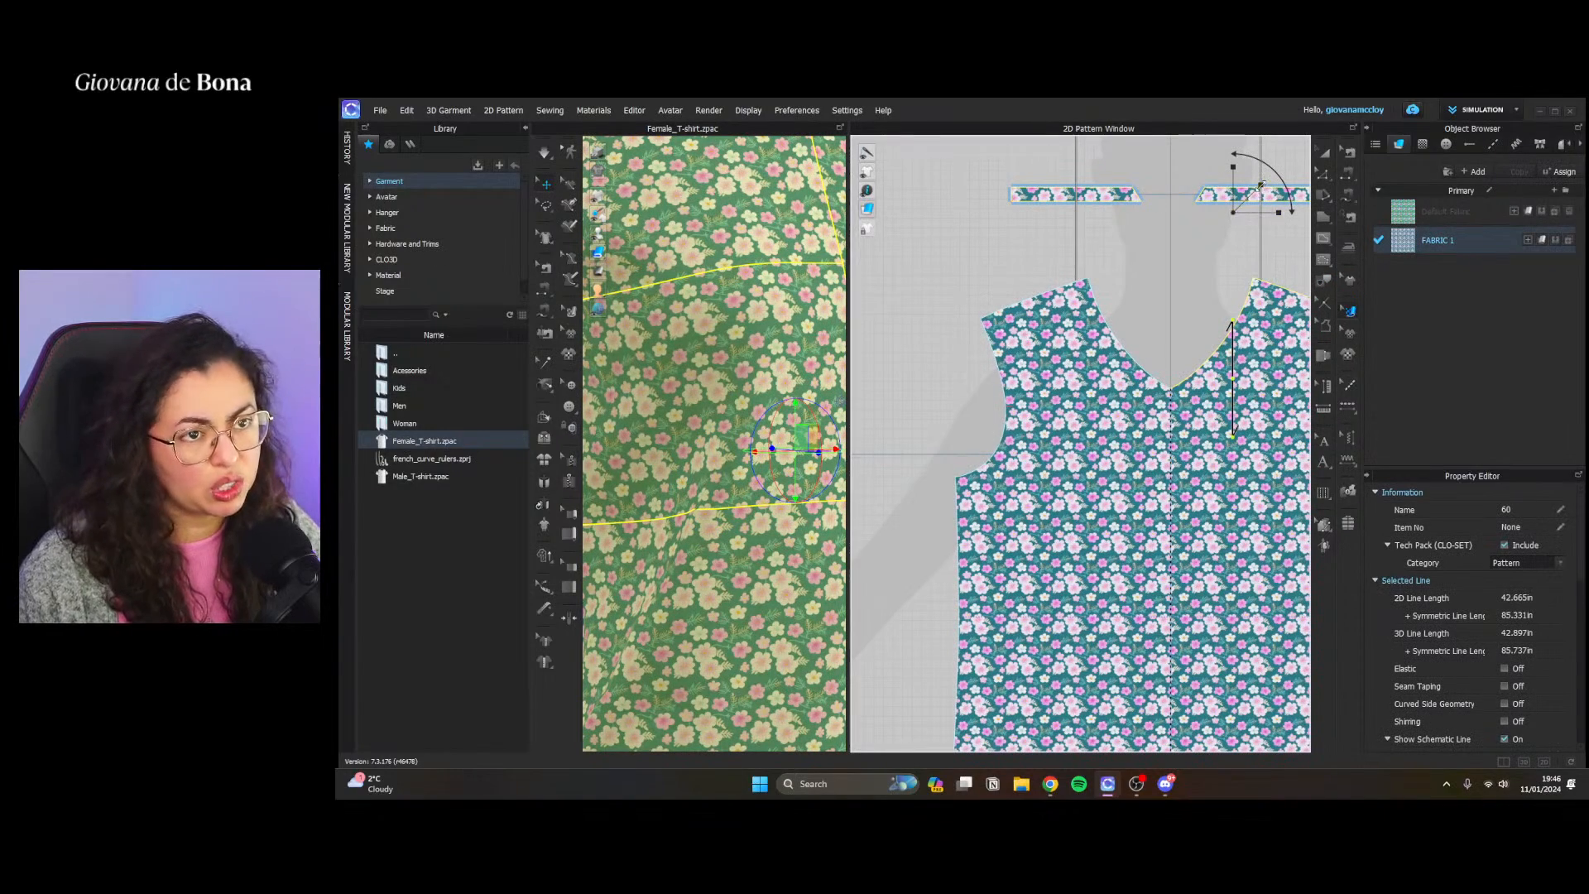
left_click_drag(1266, 181, 1263, 184)
left_click(1203, 283)
Inspect the resized print across the whole T-shirt and widen the 3D view
scroll(749, 515, "down", 4)
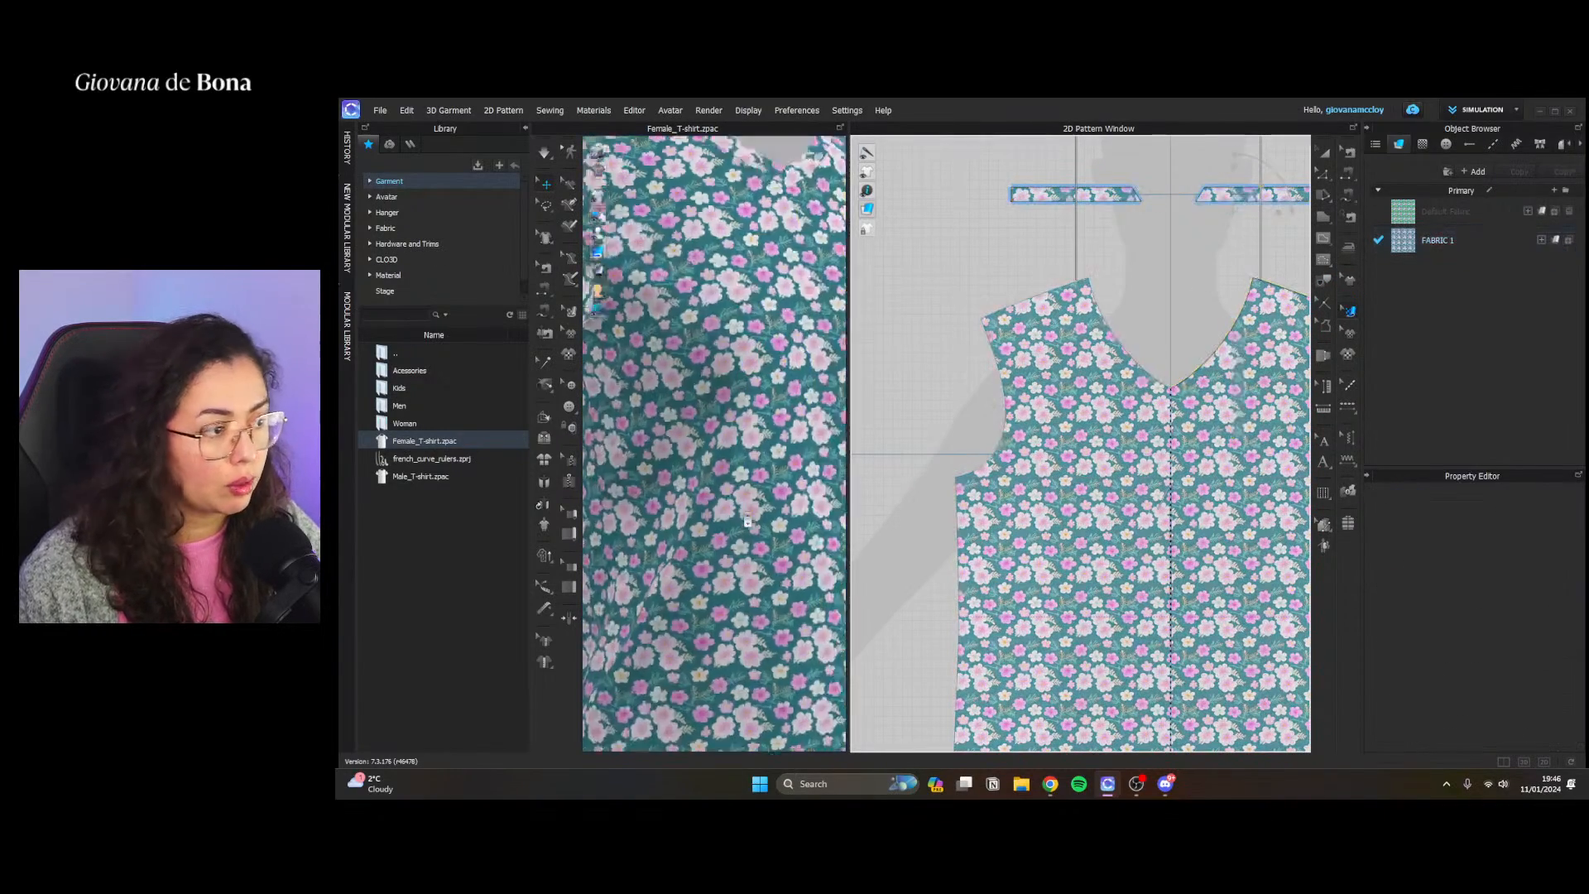
scroll(748, 516, "down", 3)
scroll(732, 646, "up", 10)
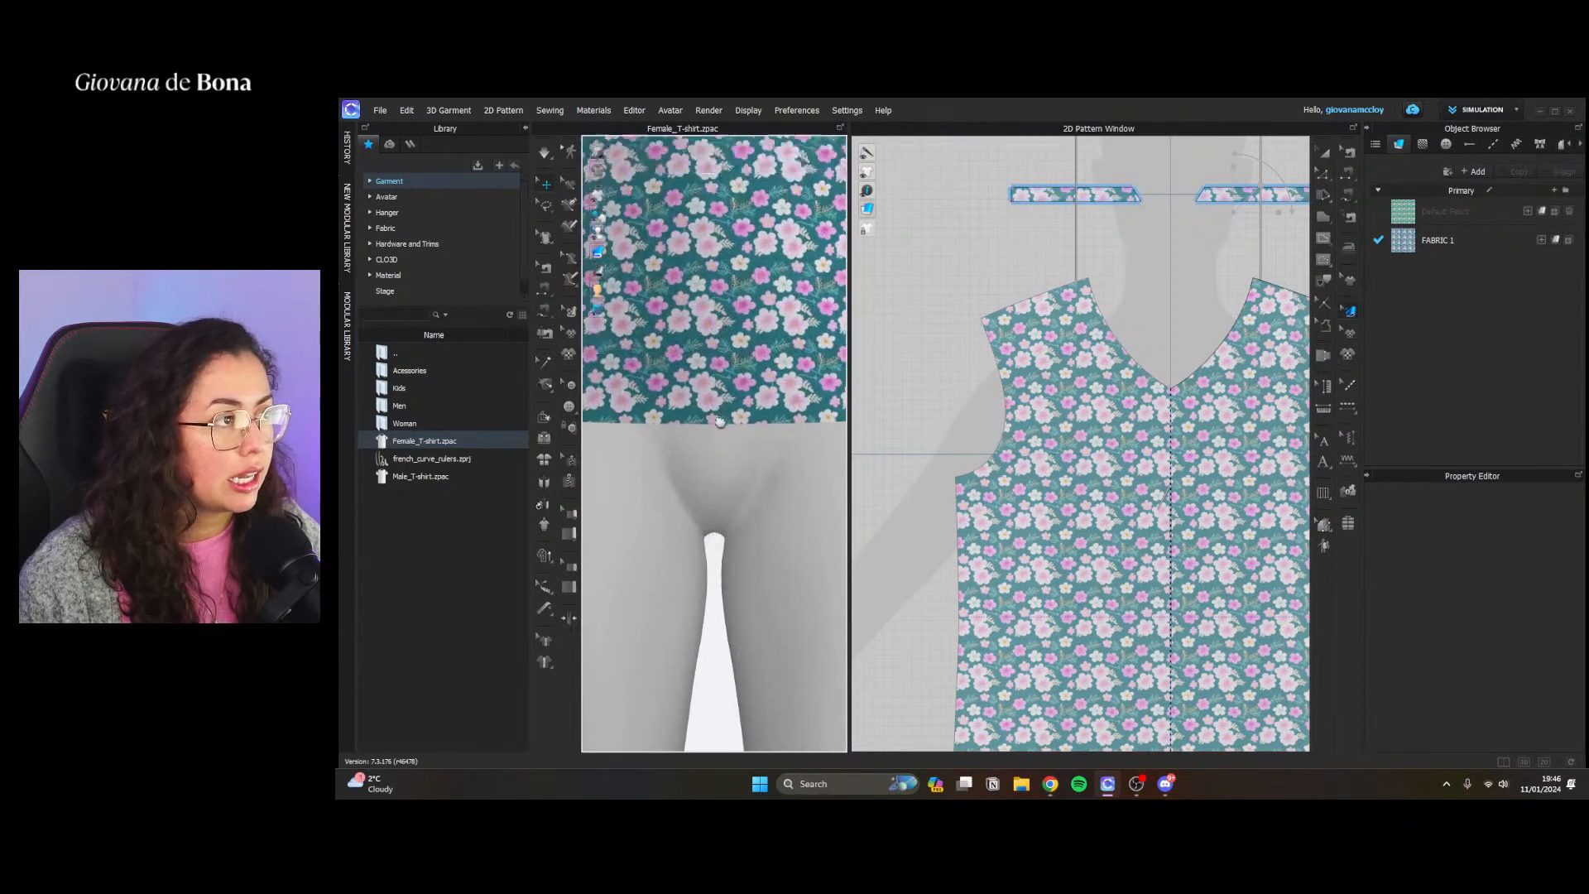
scroll(731, 648, "down", 4)
scroll(721, 629, "up", 2)
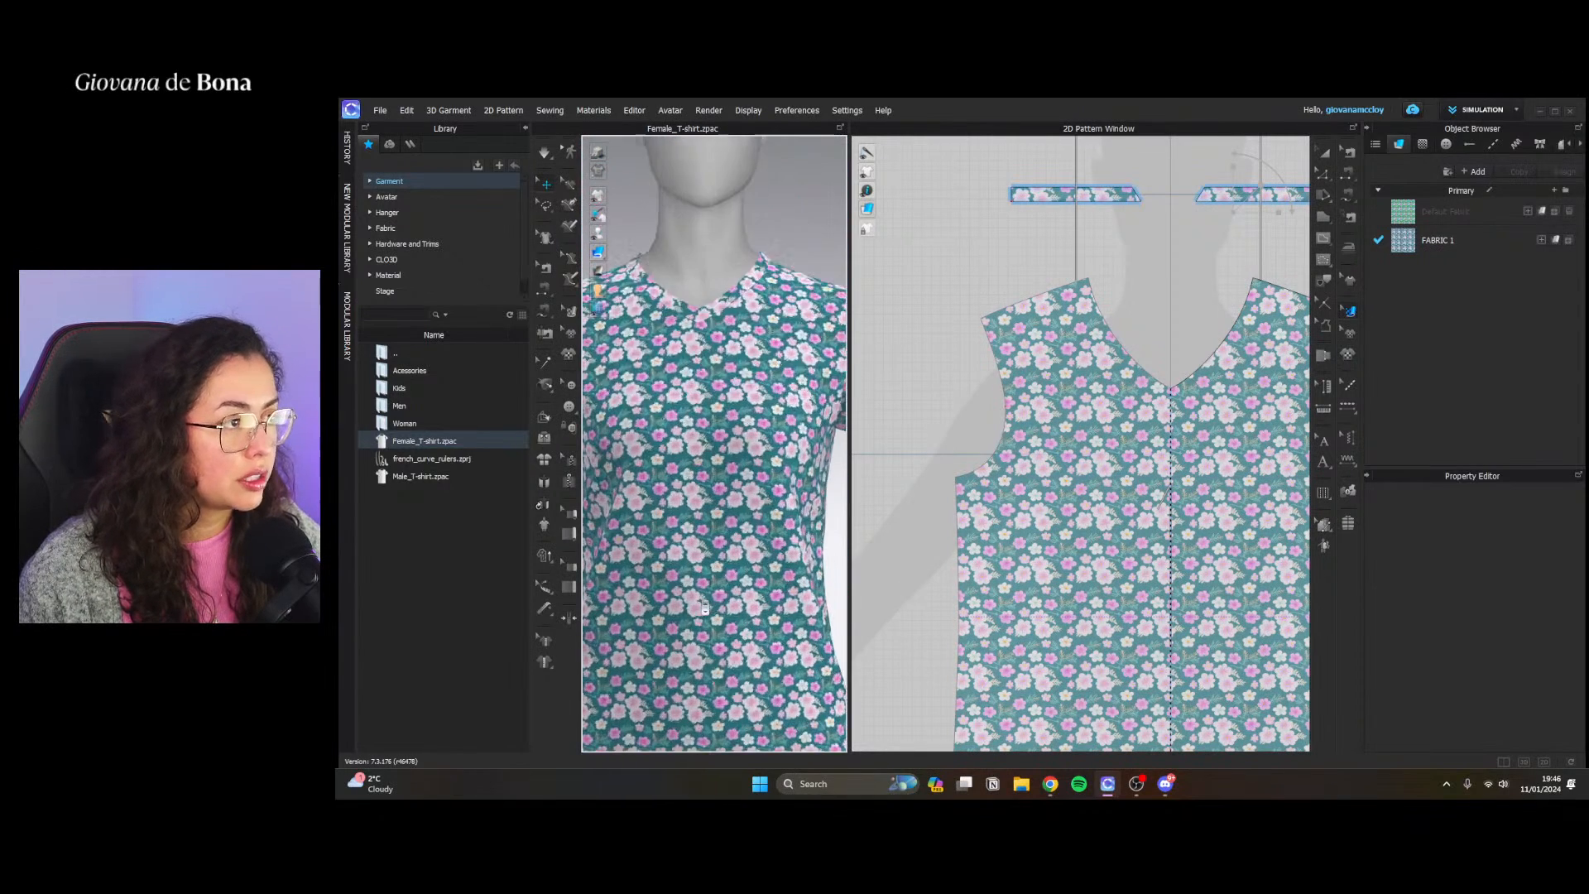
scroll(757, 601, "down", 5)
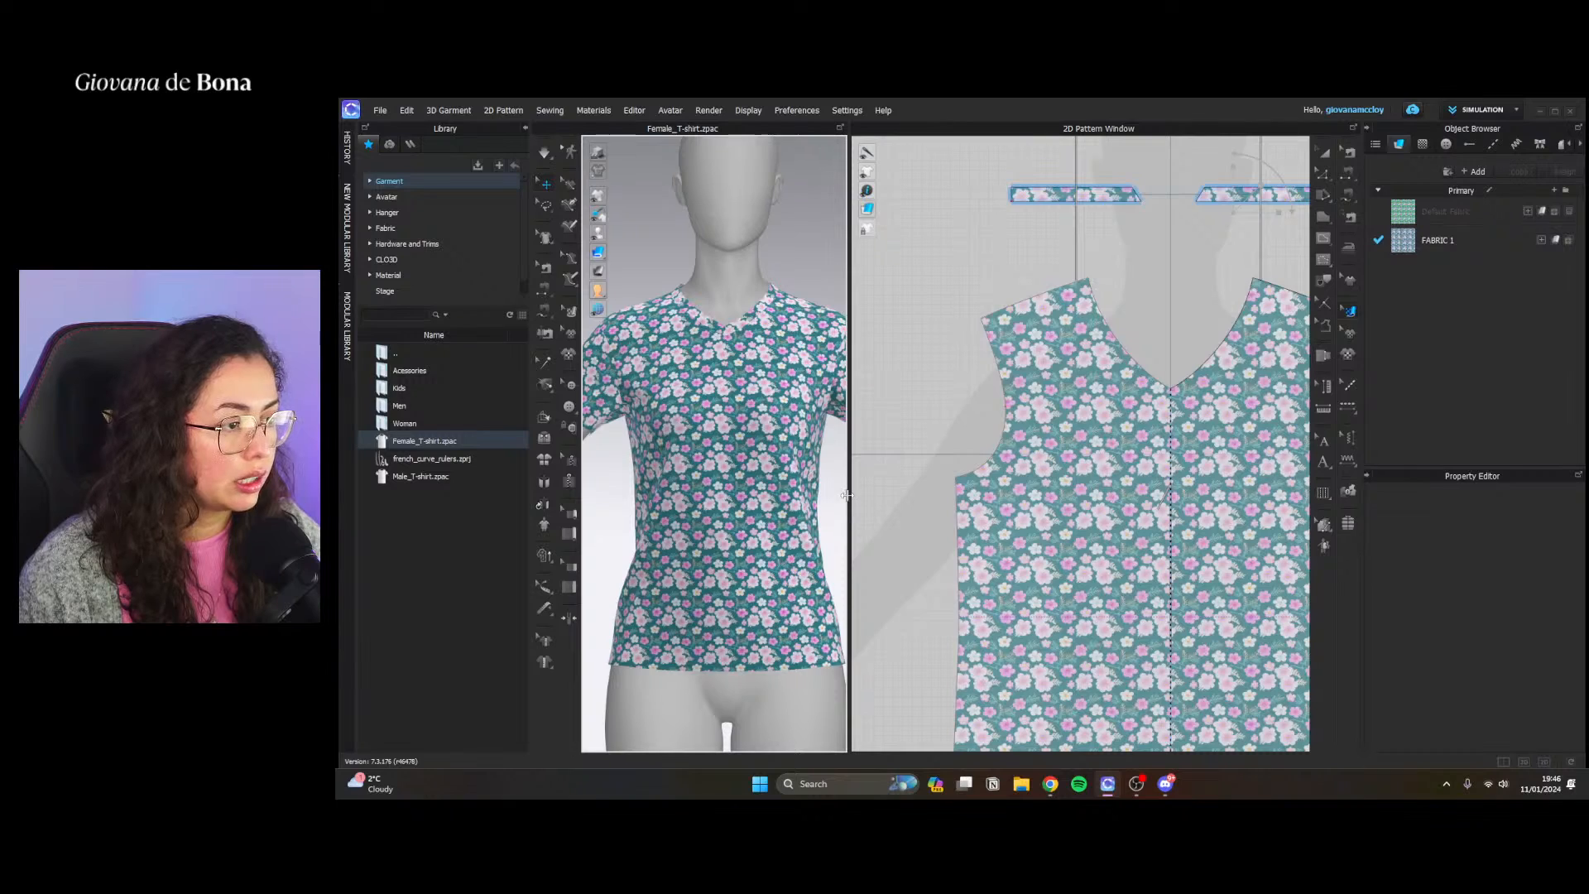
left_click_drag(848, 501, 1023, 463)
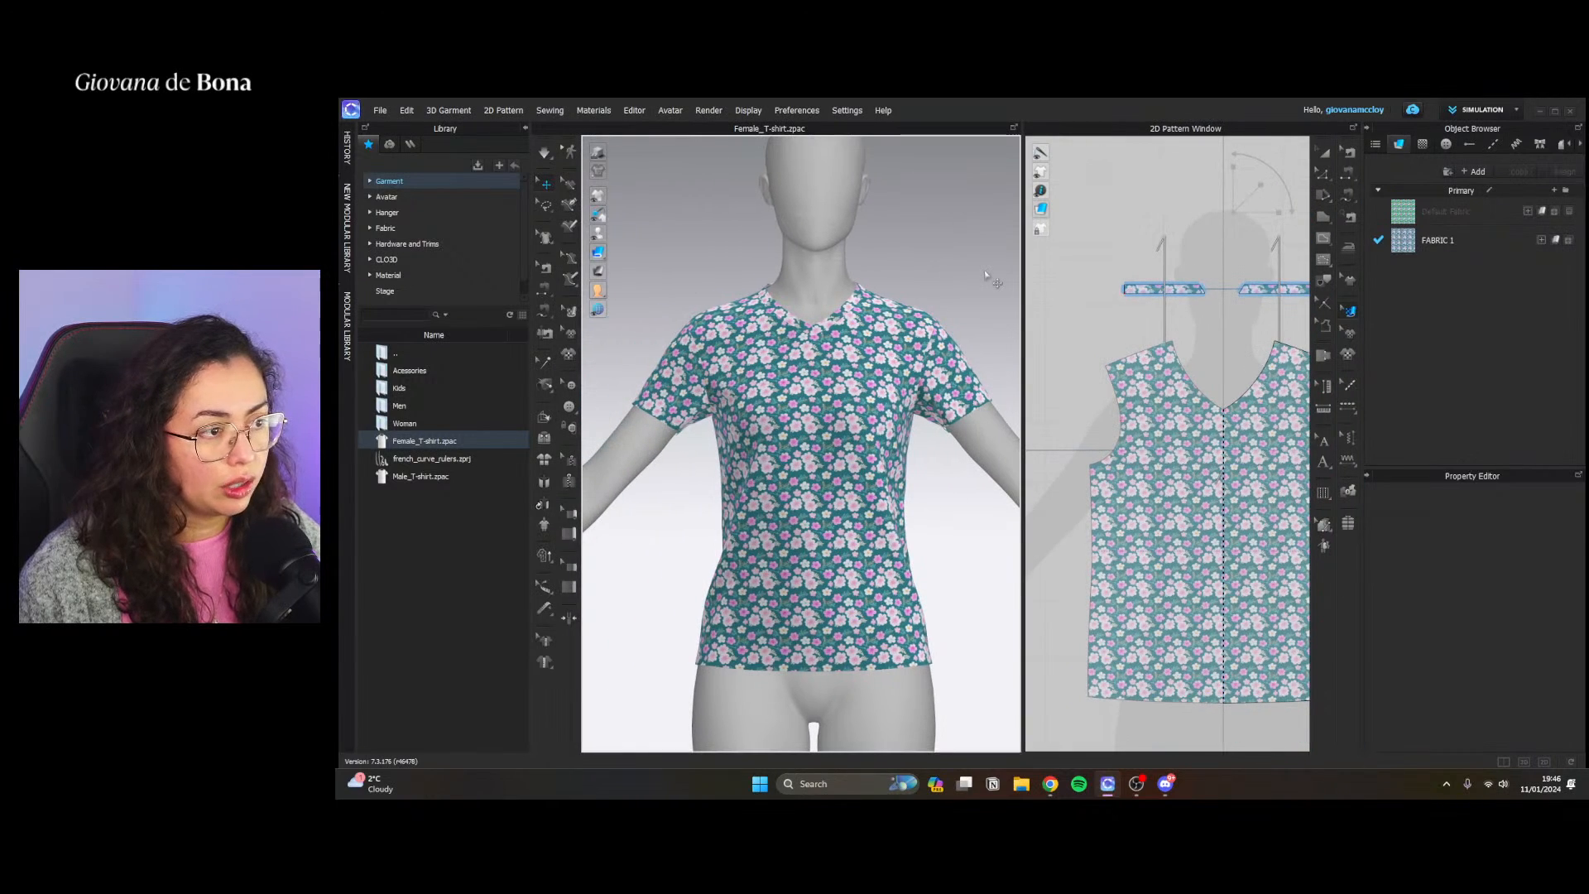
Add a new fabric and open the AI Texture Generator for its basic parameters
scroll(863, 495, "up", 10)
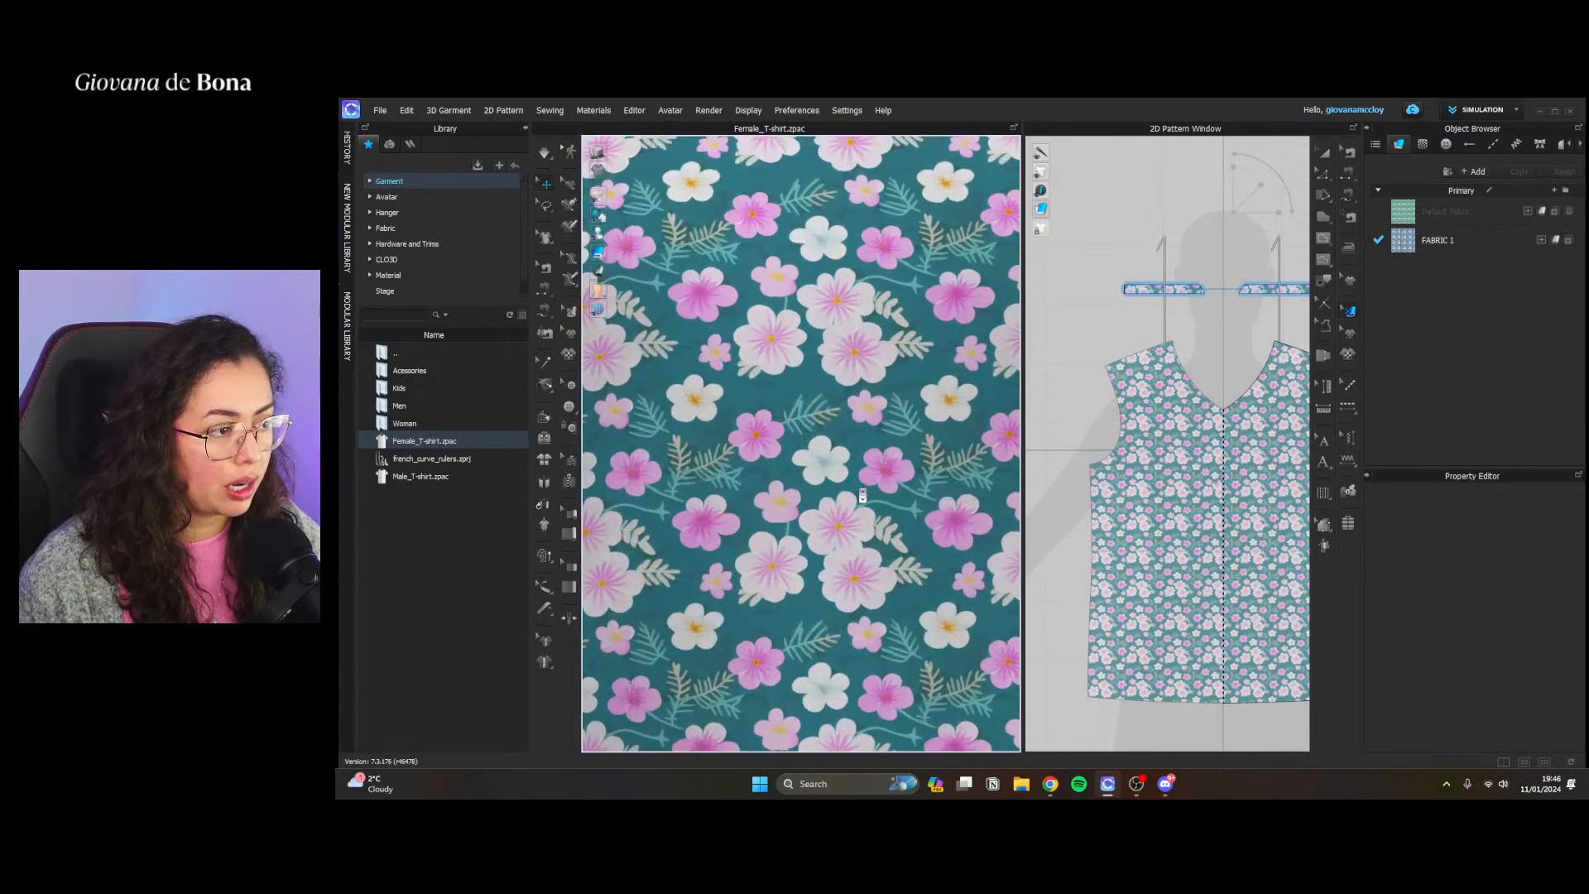
scroll(862, 495, "up", 4)
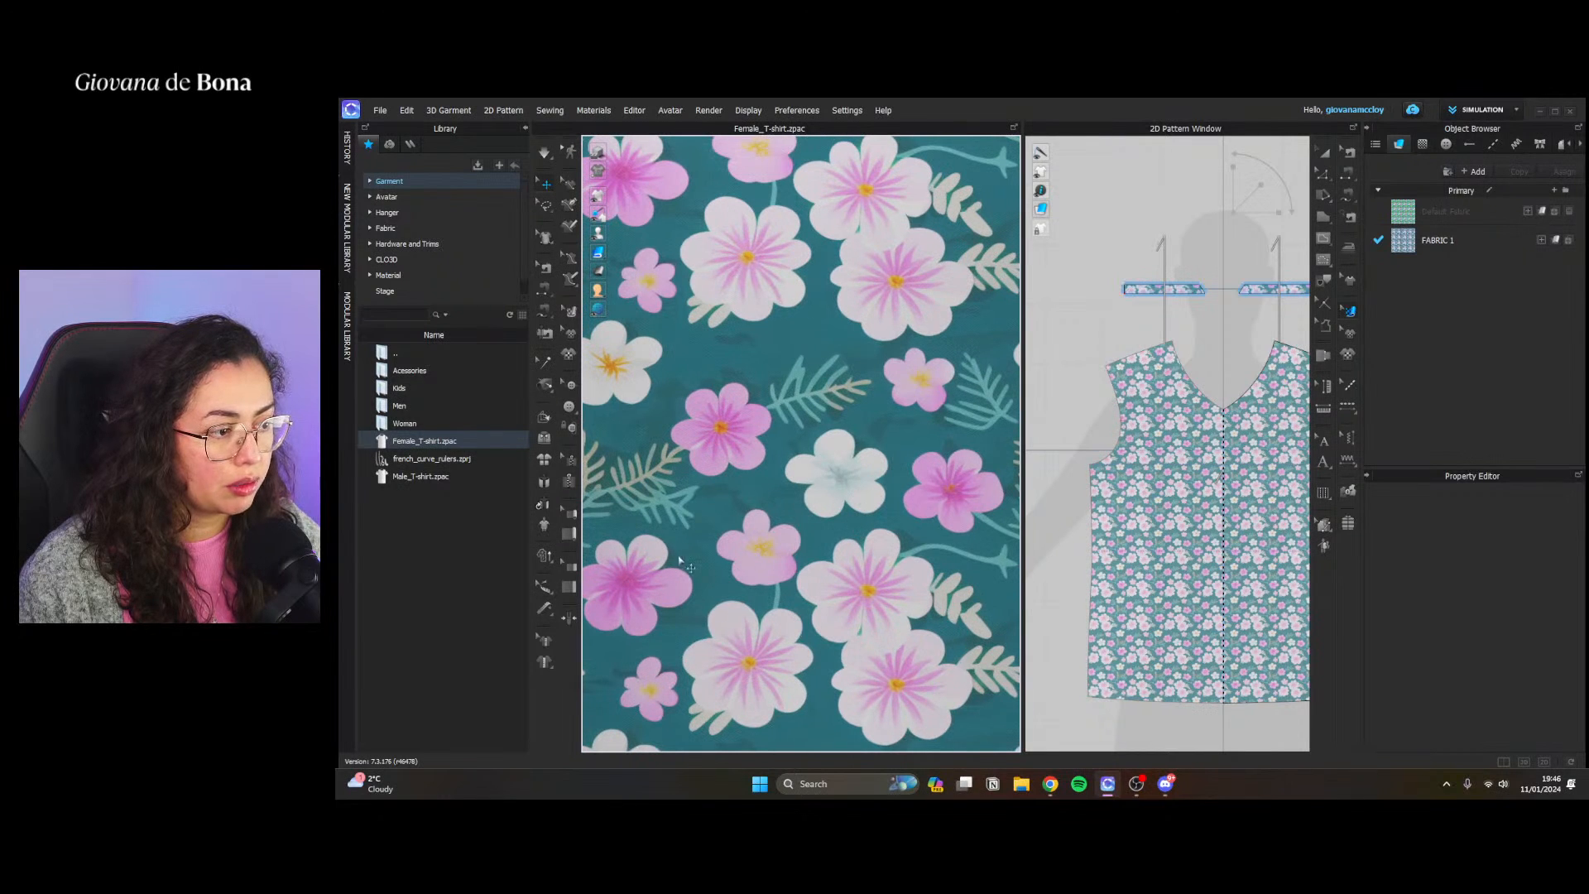
scroll(921, 579, "down", 5)
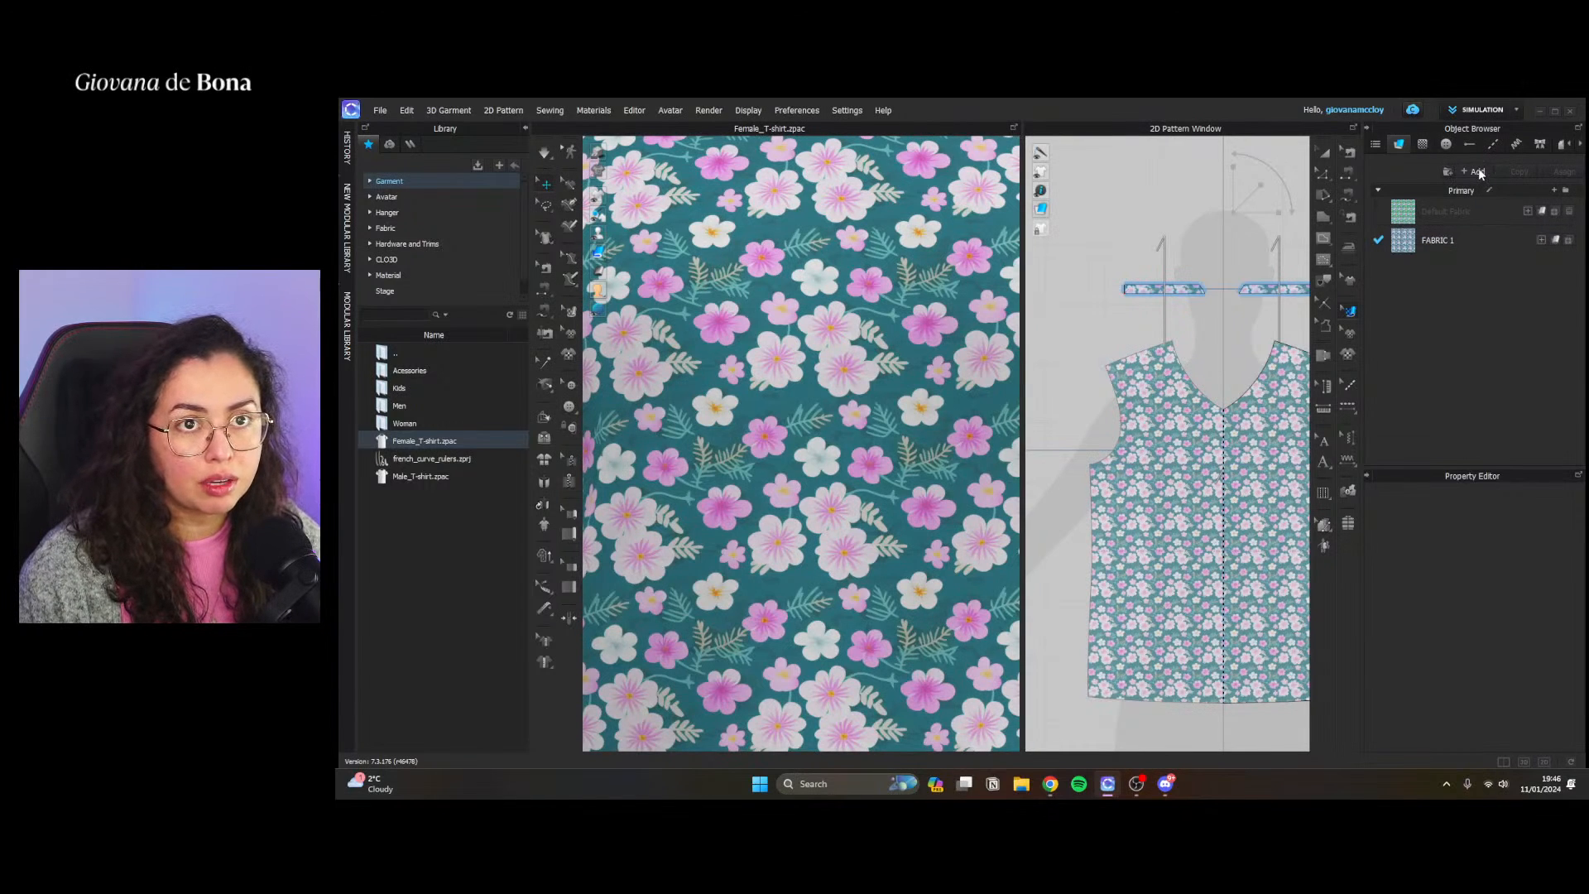
left_click(1476, 171)
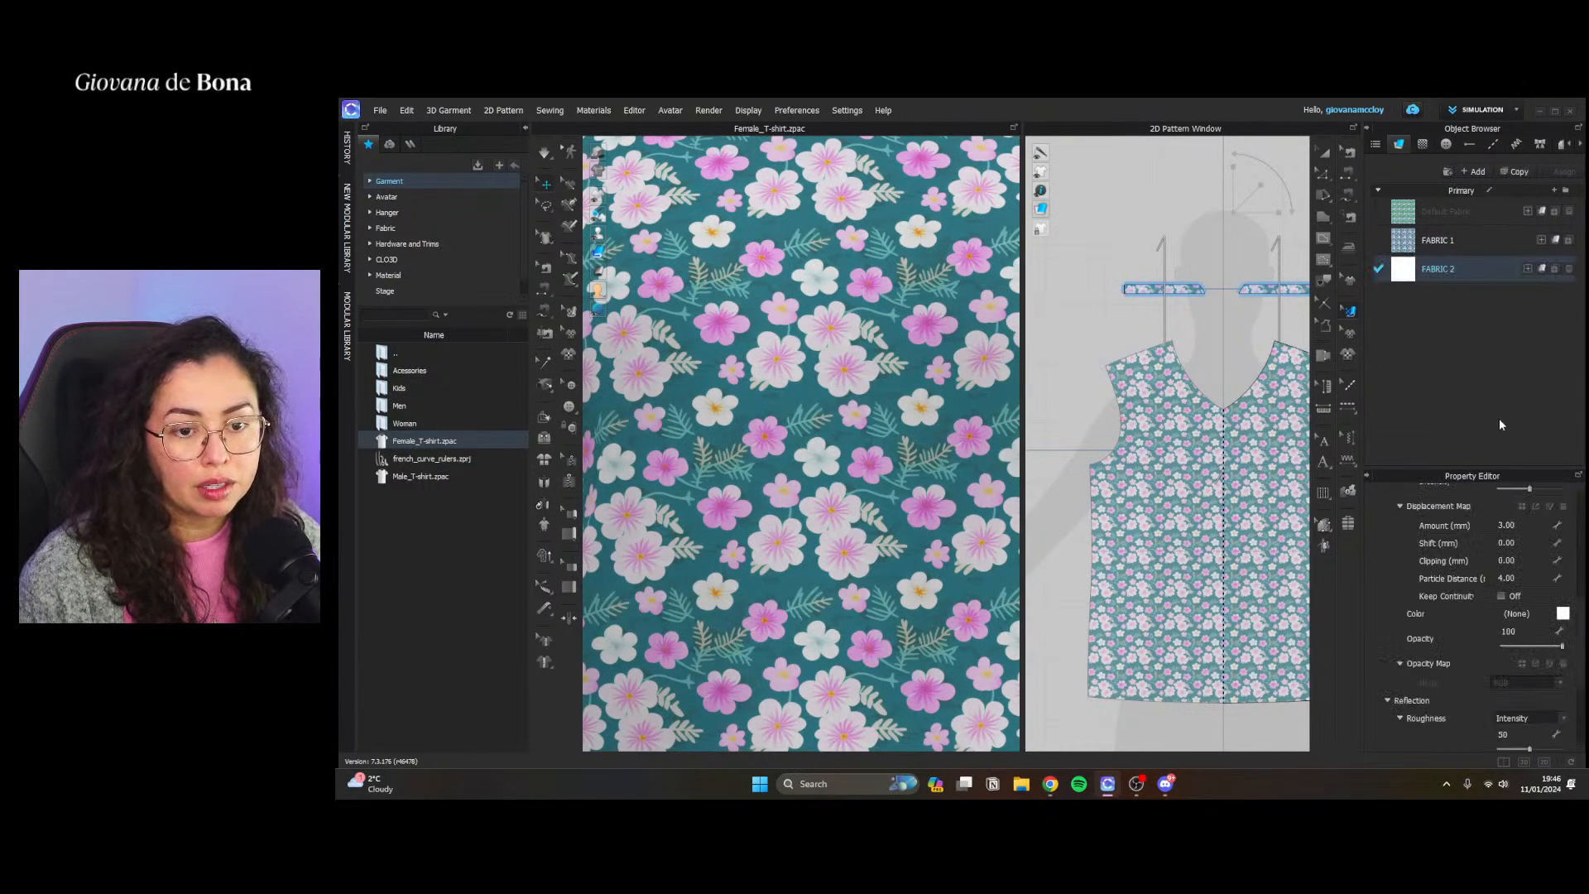
scroll(1482, 596, "up", 5)
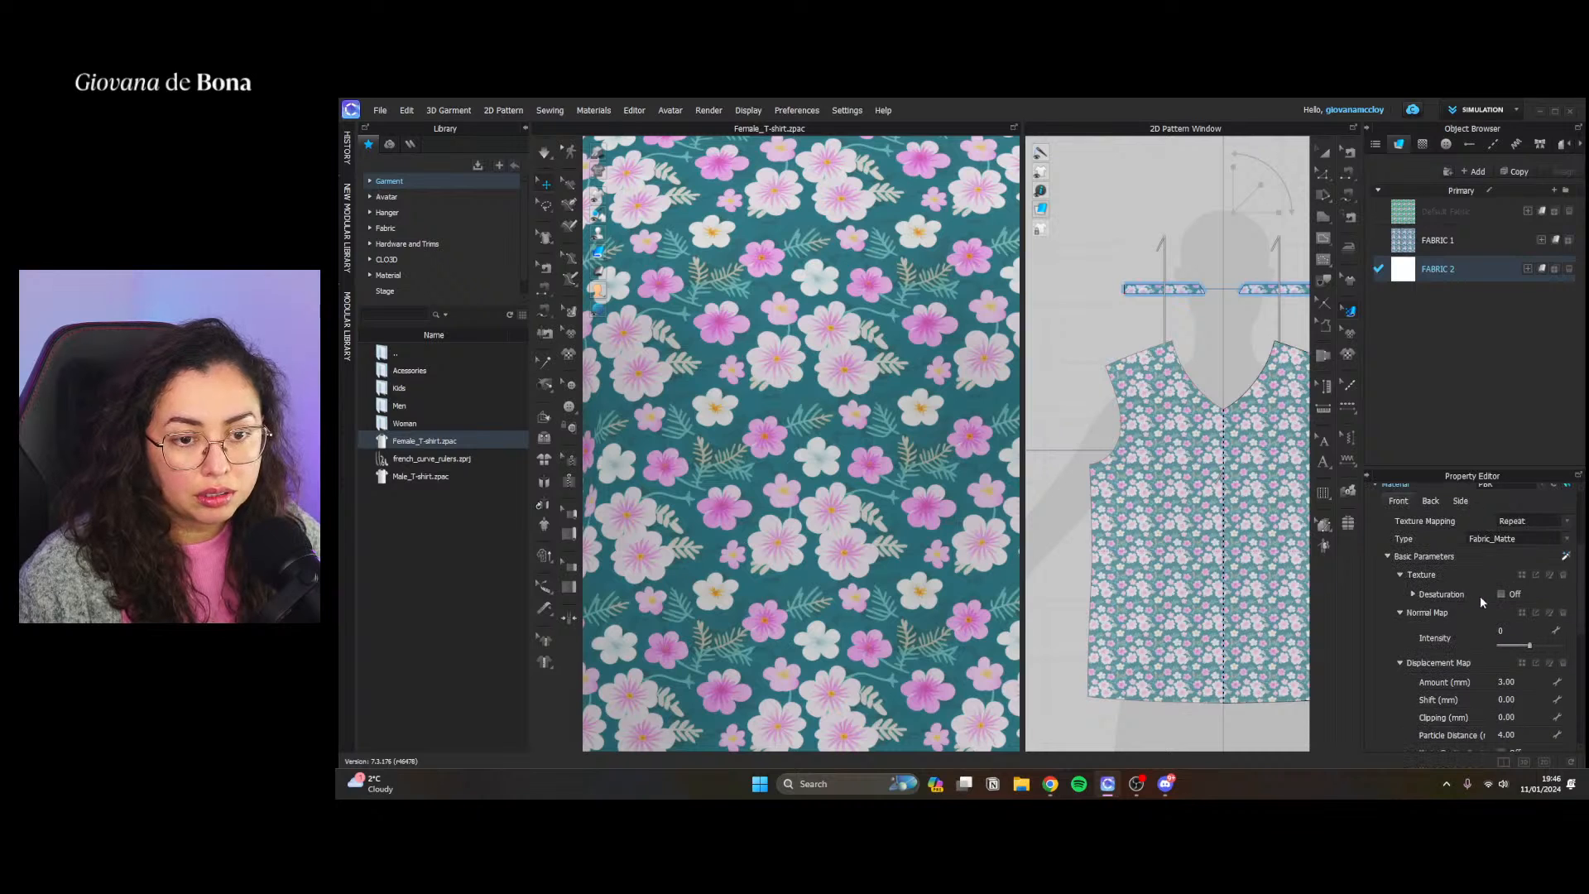
left_click(1567, 557)
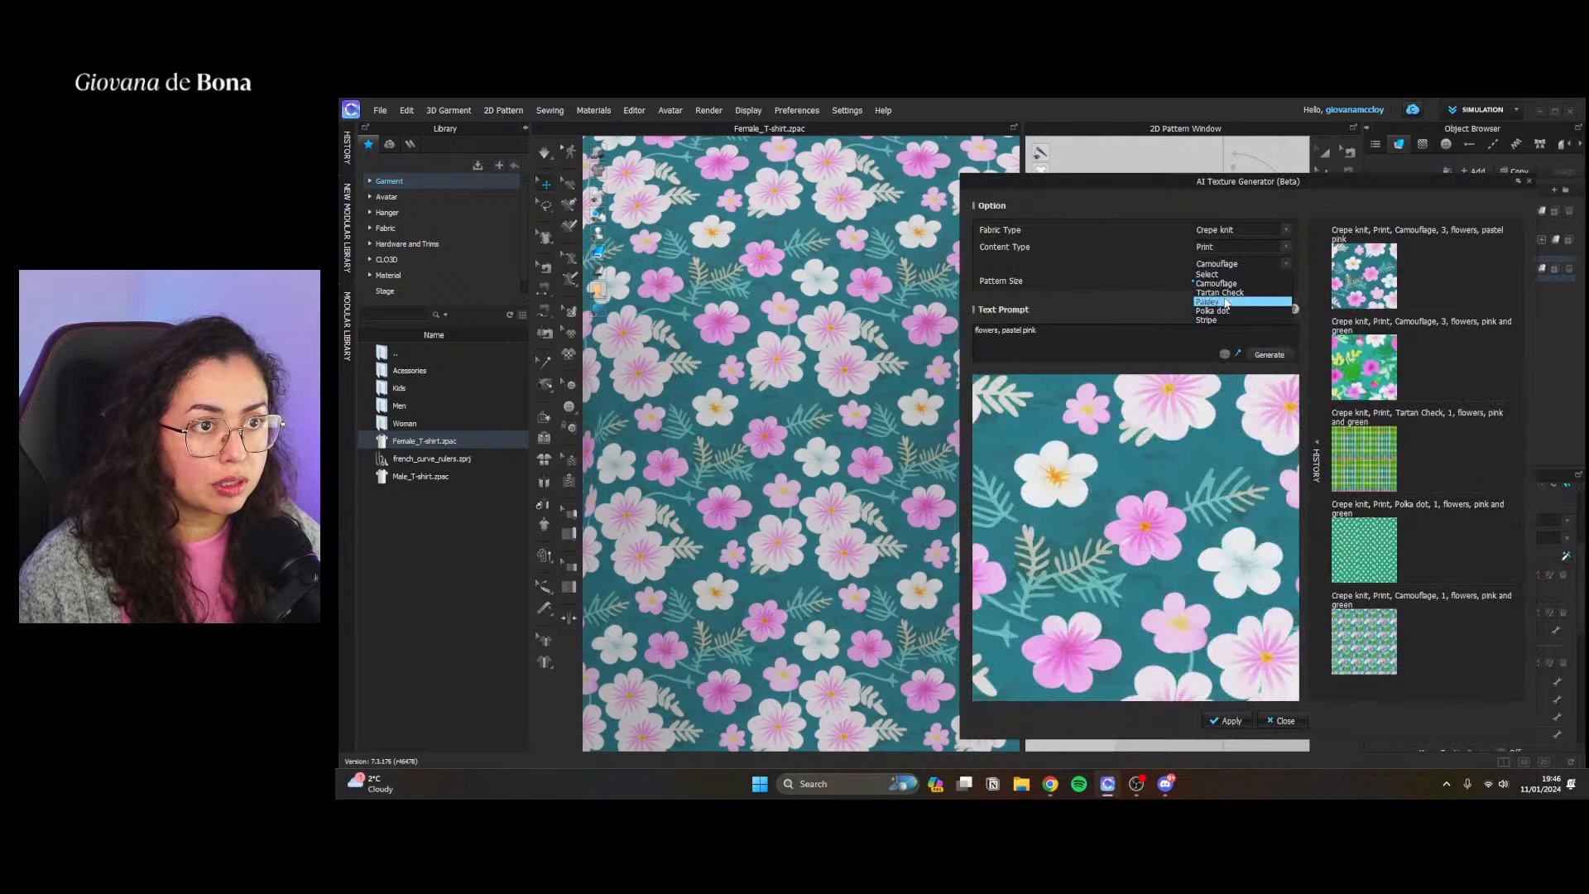
Generate a Stripe print with pattern size 2 from the prompt "pink and black" and apply it to the new fabric
left_click(1228, 321)
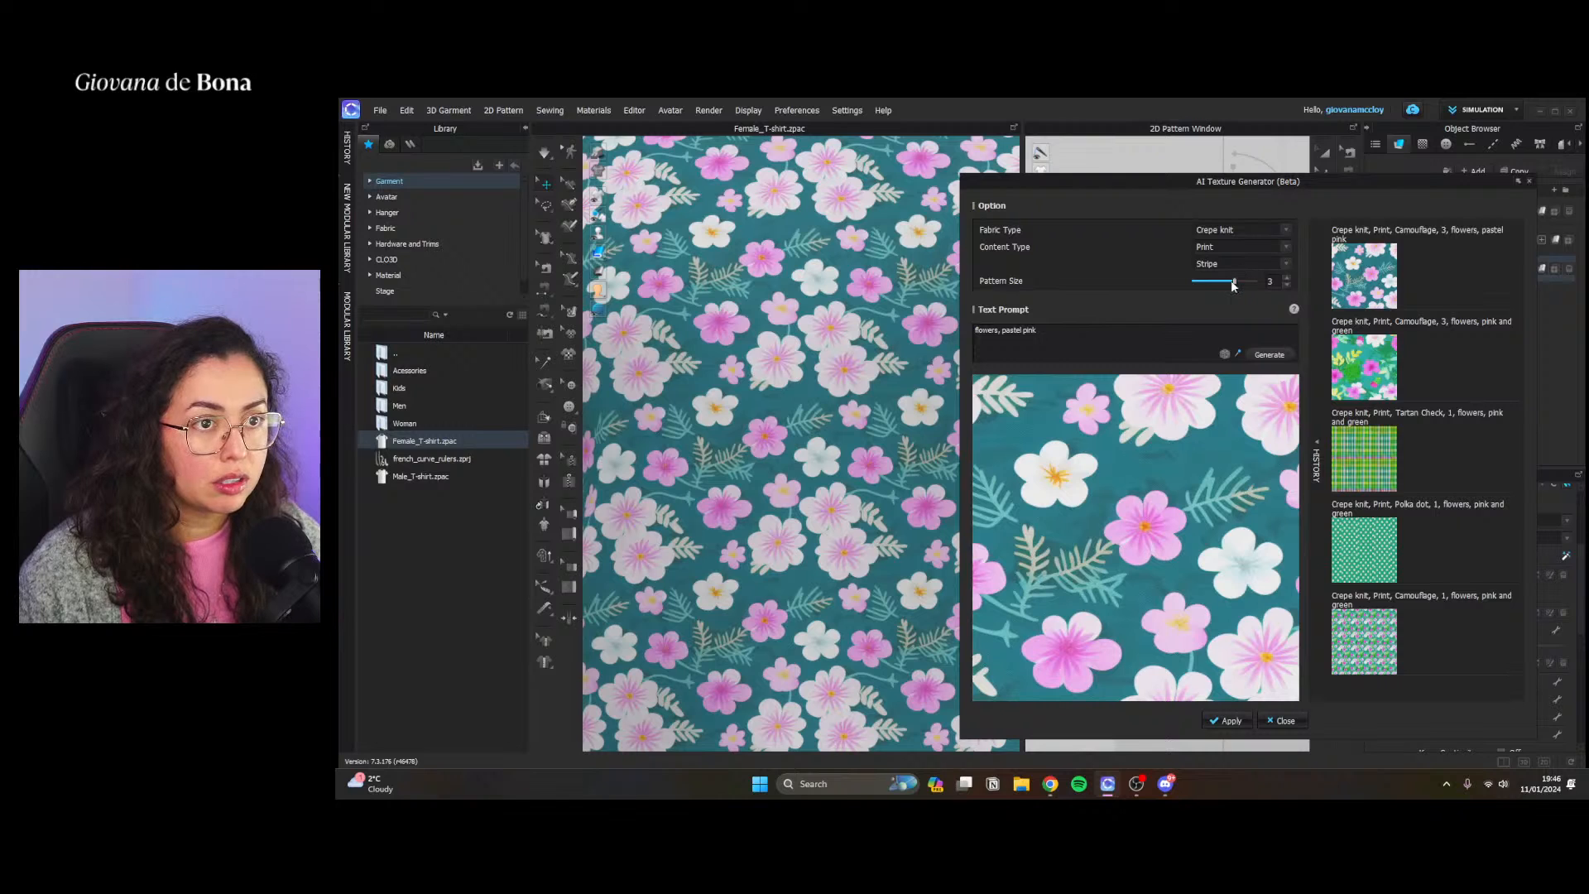
triple_click(1077, 346)
type("pink and")
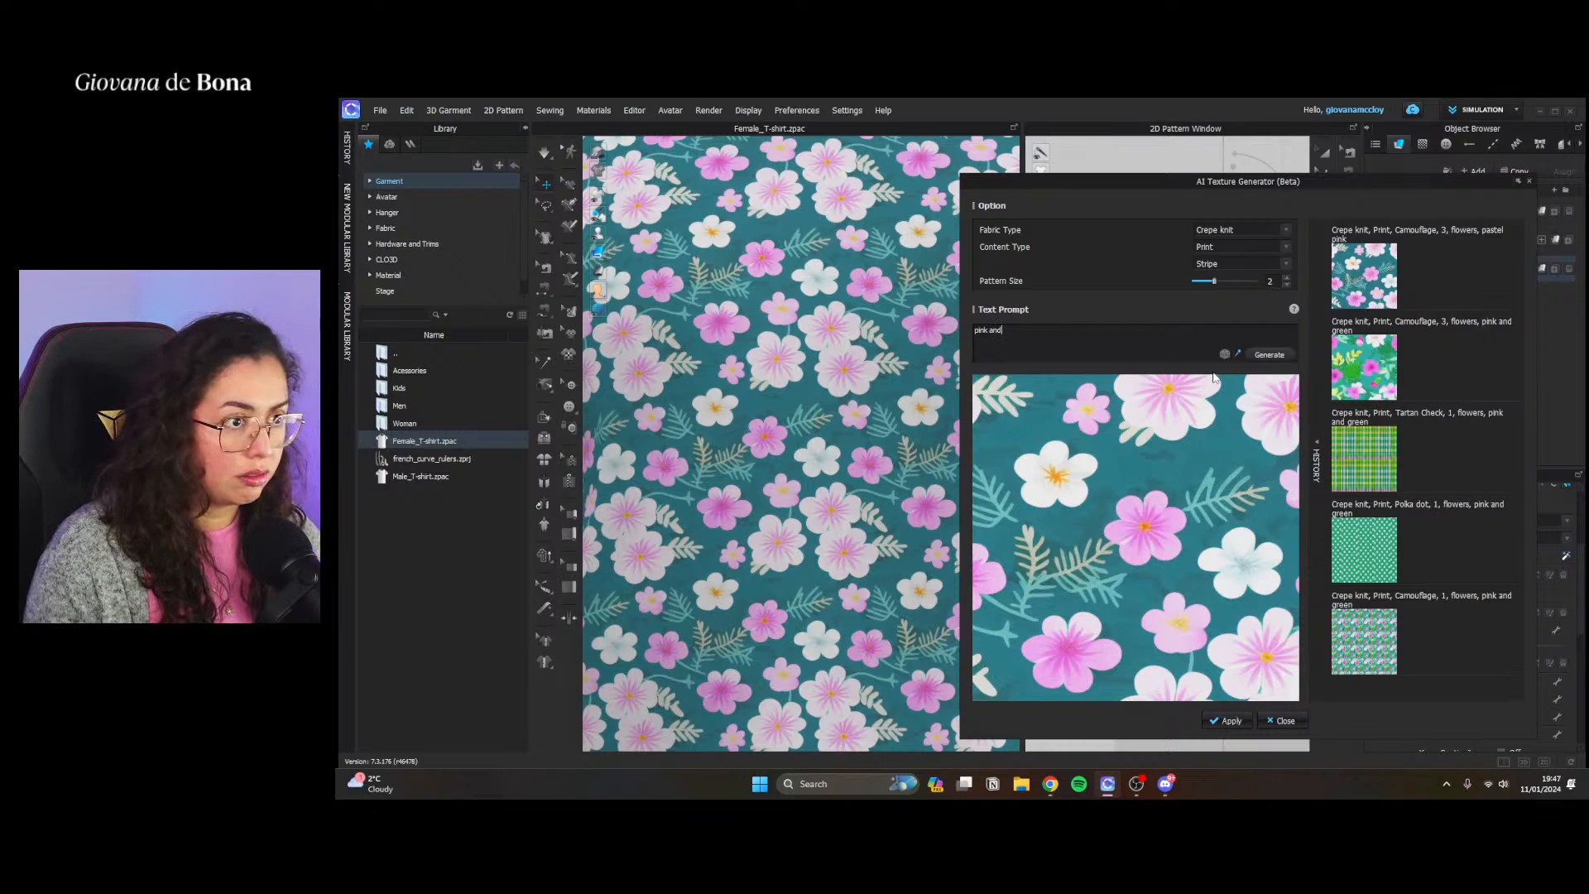
type(" black")
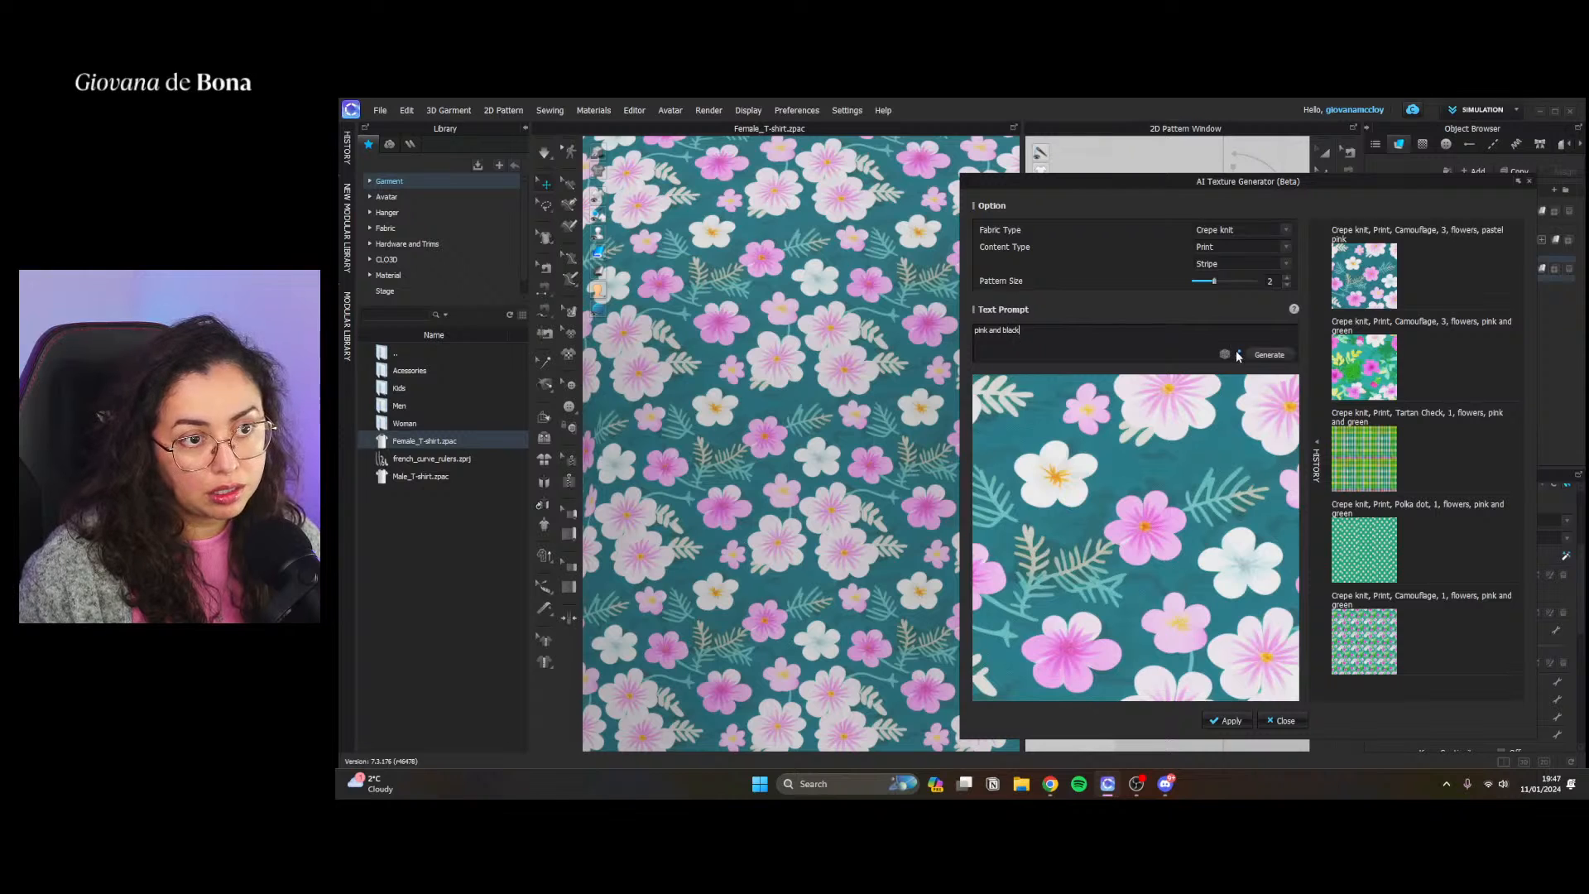
left_click(1260, 355)
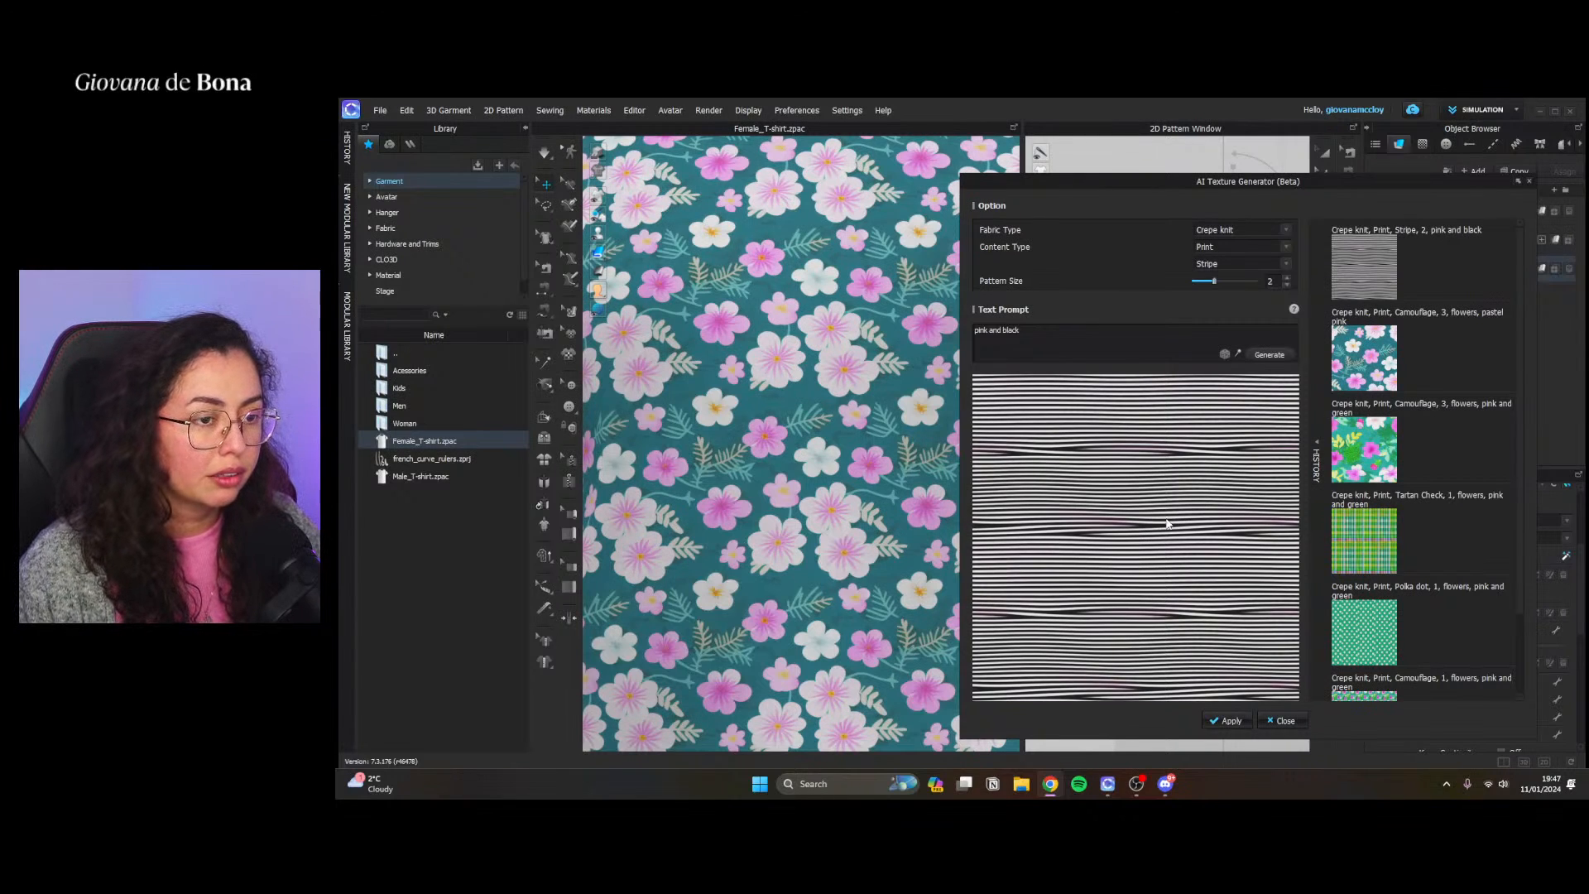
left_click(1094, 443)
left_click(1227, 721)
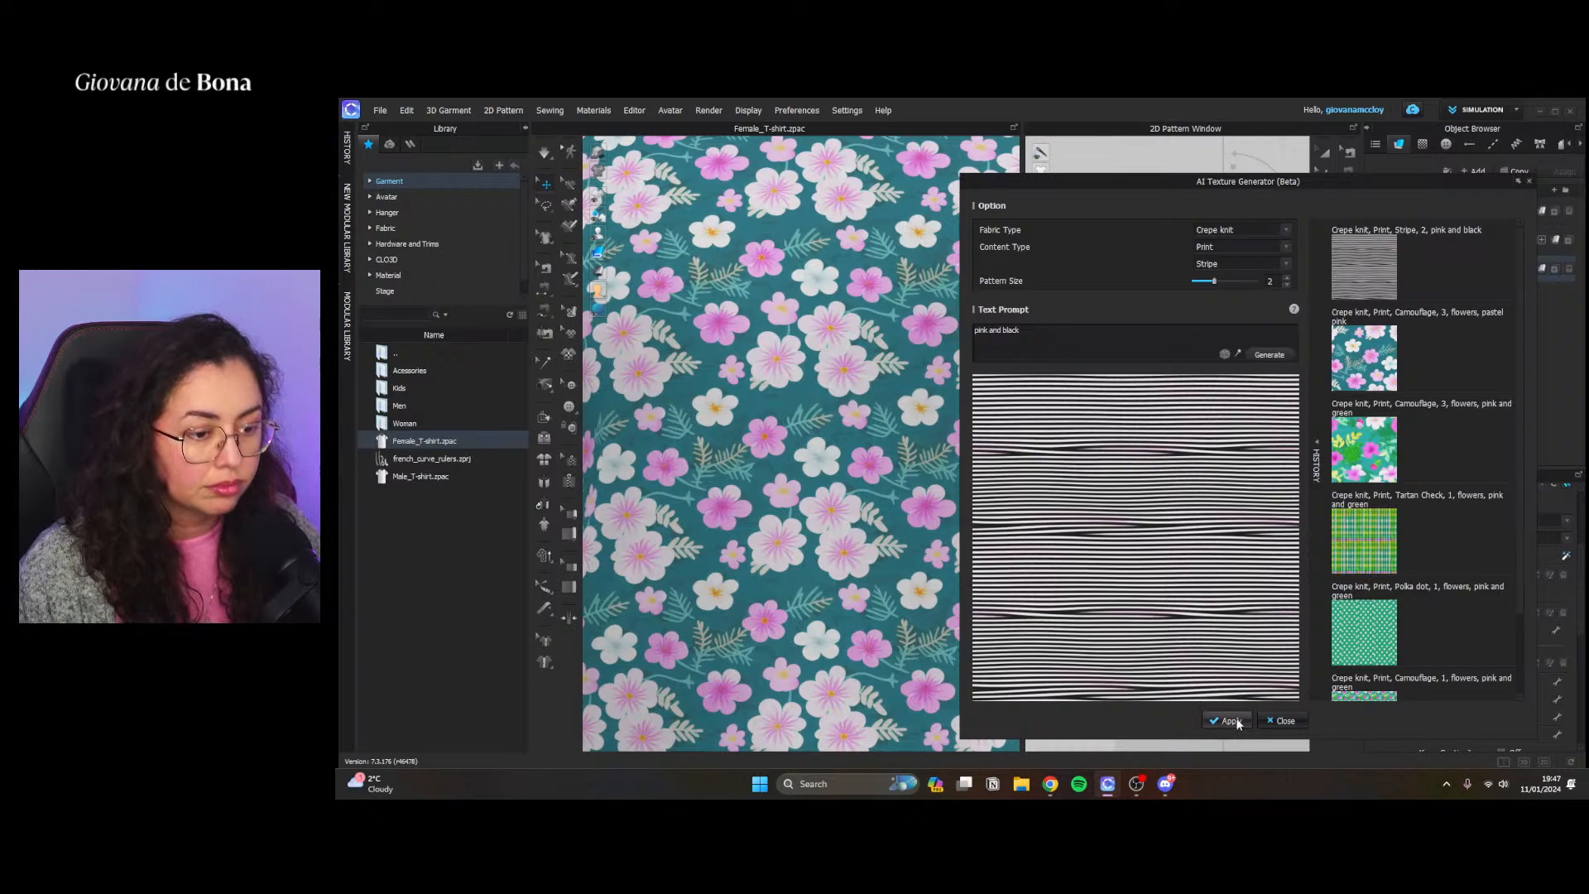
scroll(1445, 538, "down", 1)
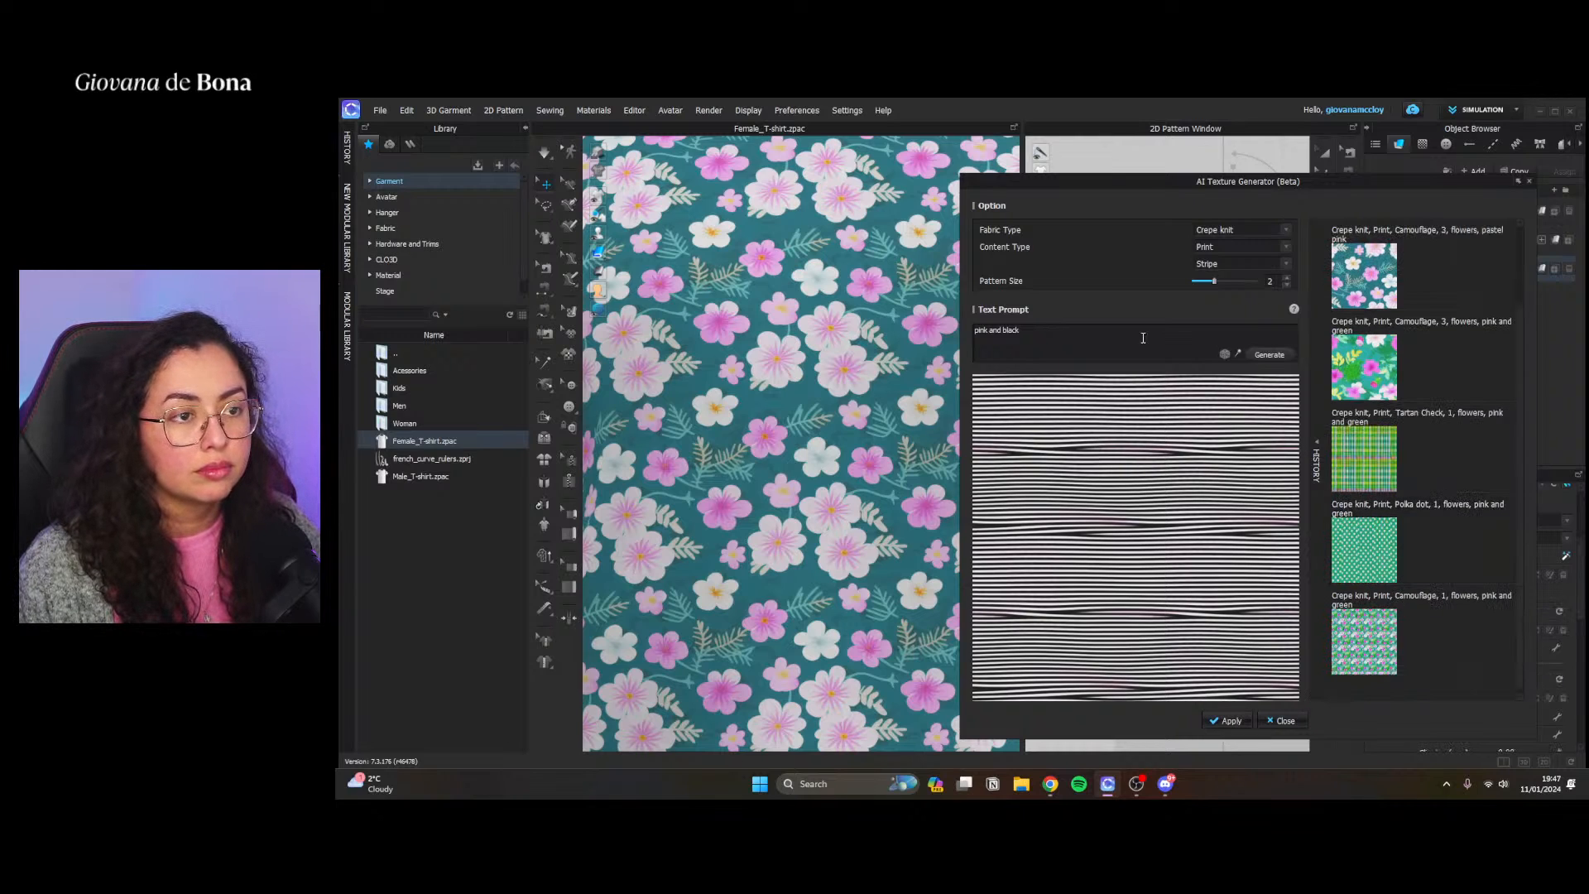
Change the text prompt to "pink, black, white" and generate another Stripe texture
double_click(994, 331)
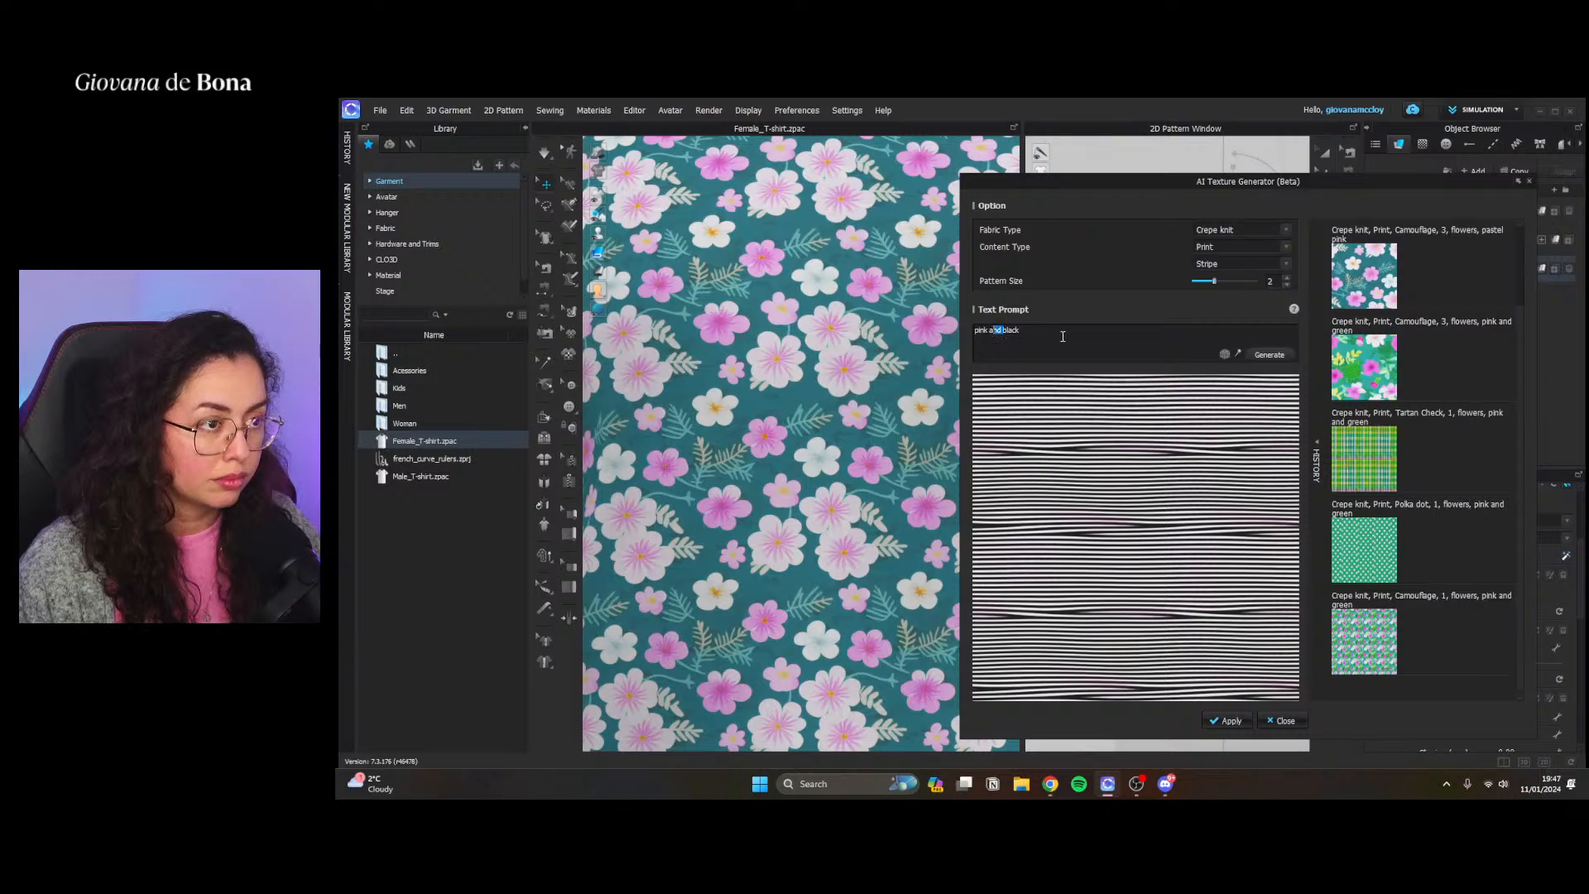
key("BackSpace")
key("BackSpace")
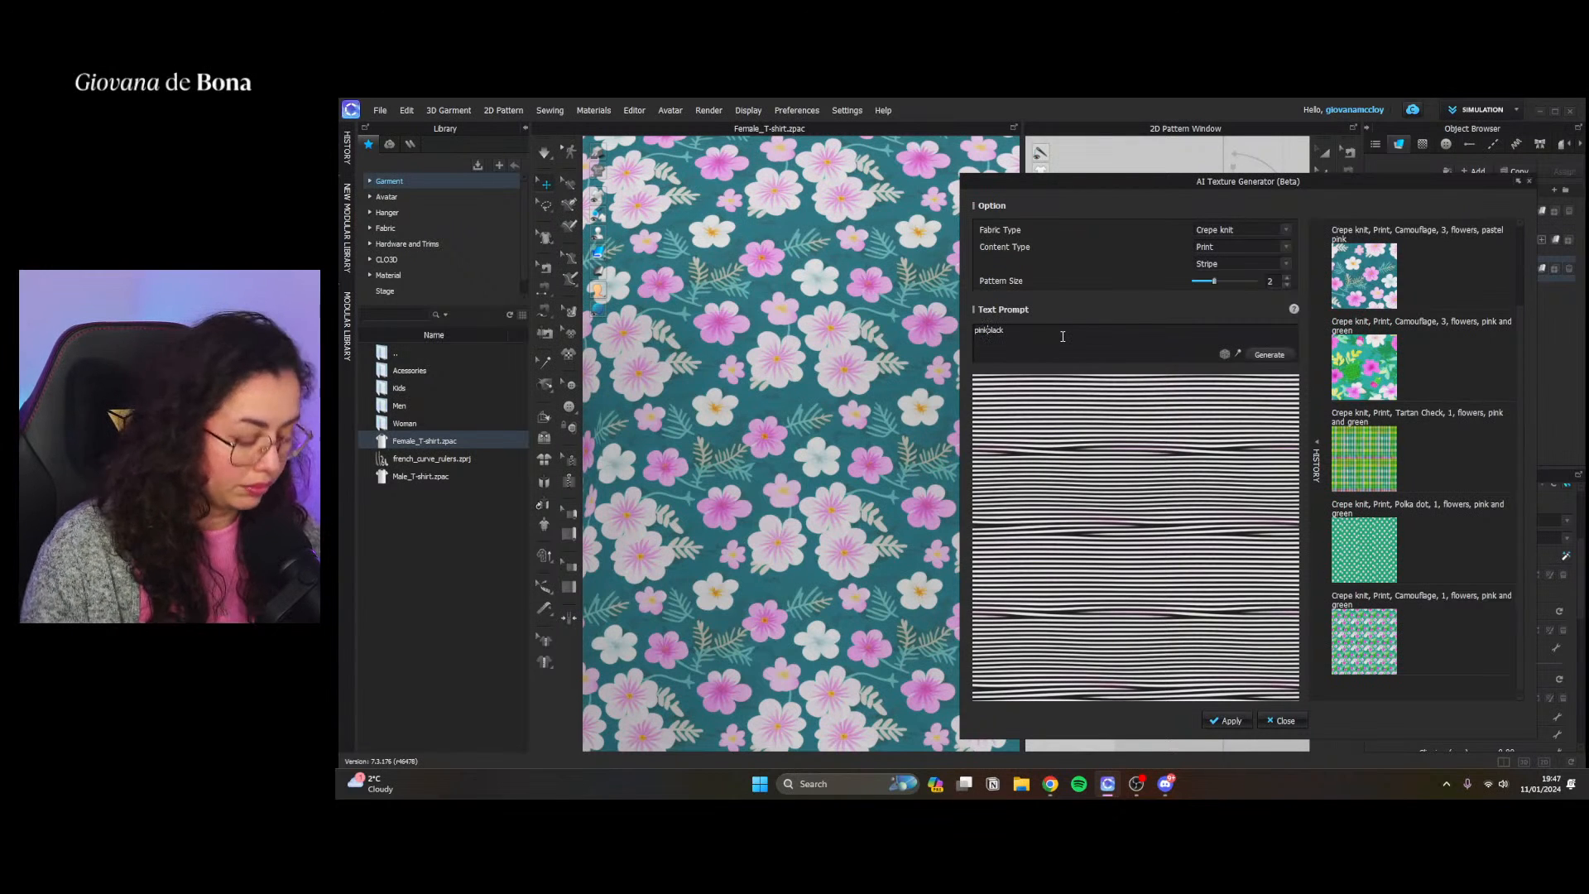
type(", black")
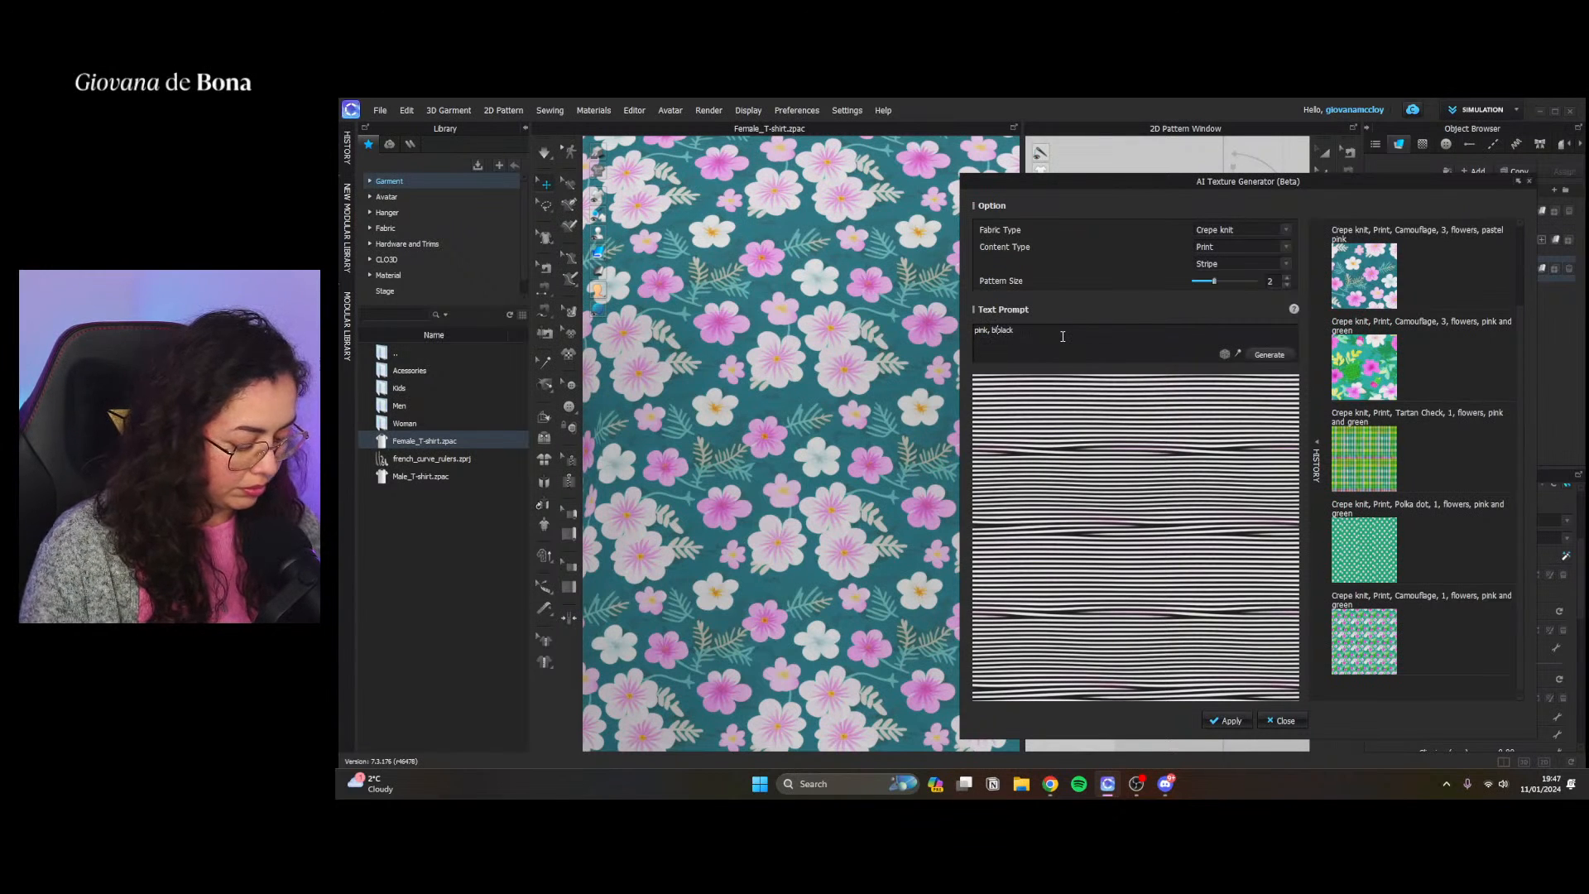
type(", whiteblack")
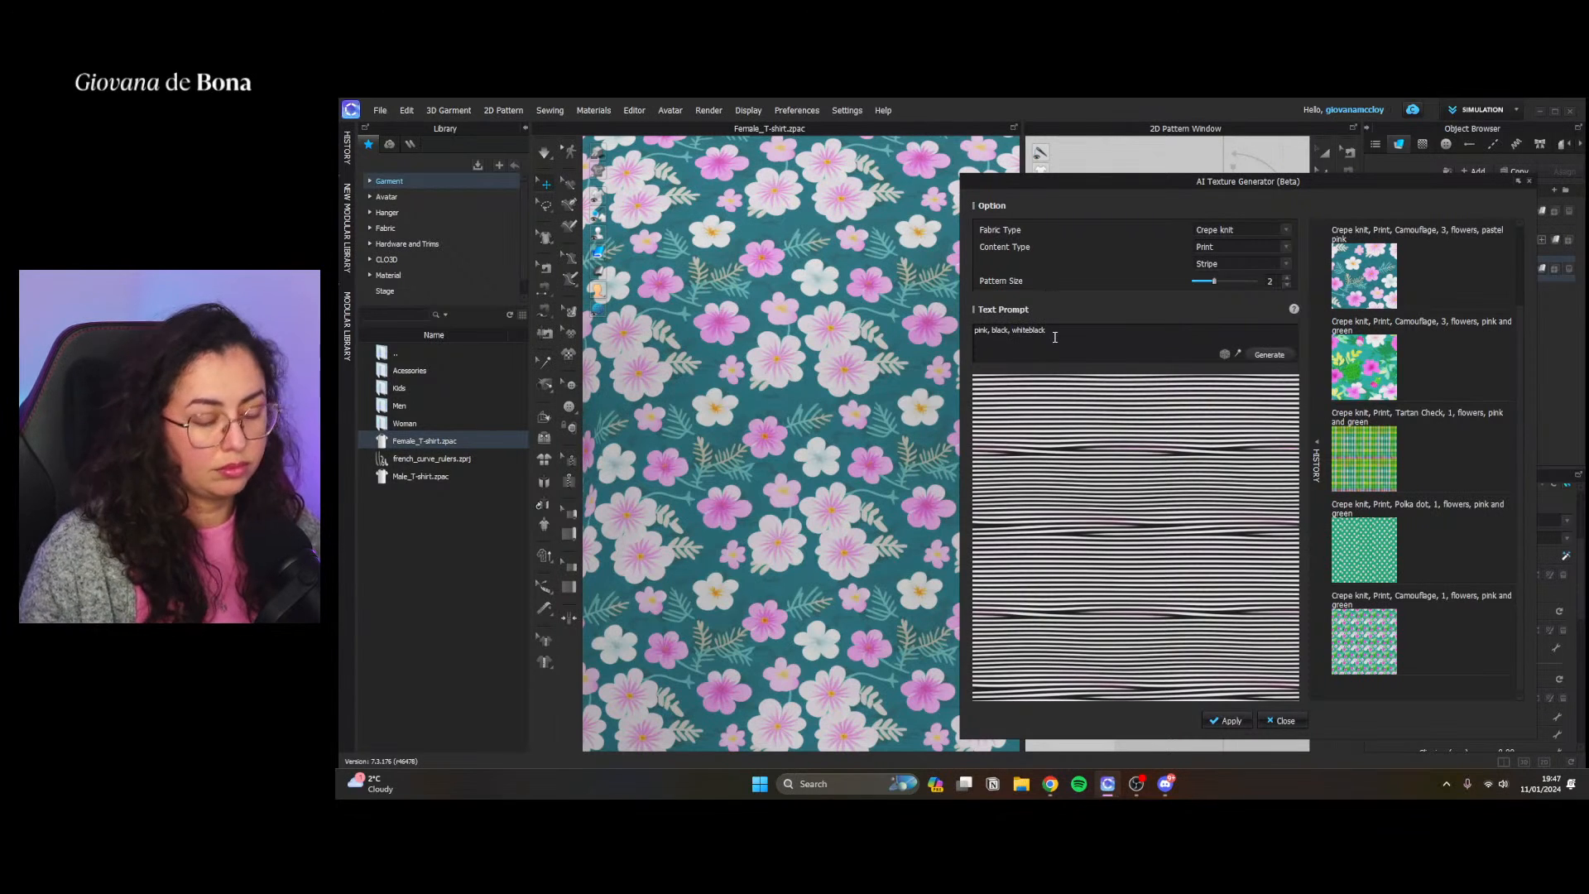
key("Delete")
key("Delete")
key("Delete")
key("Delete")
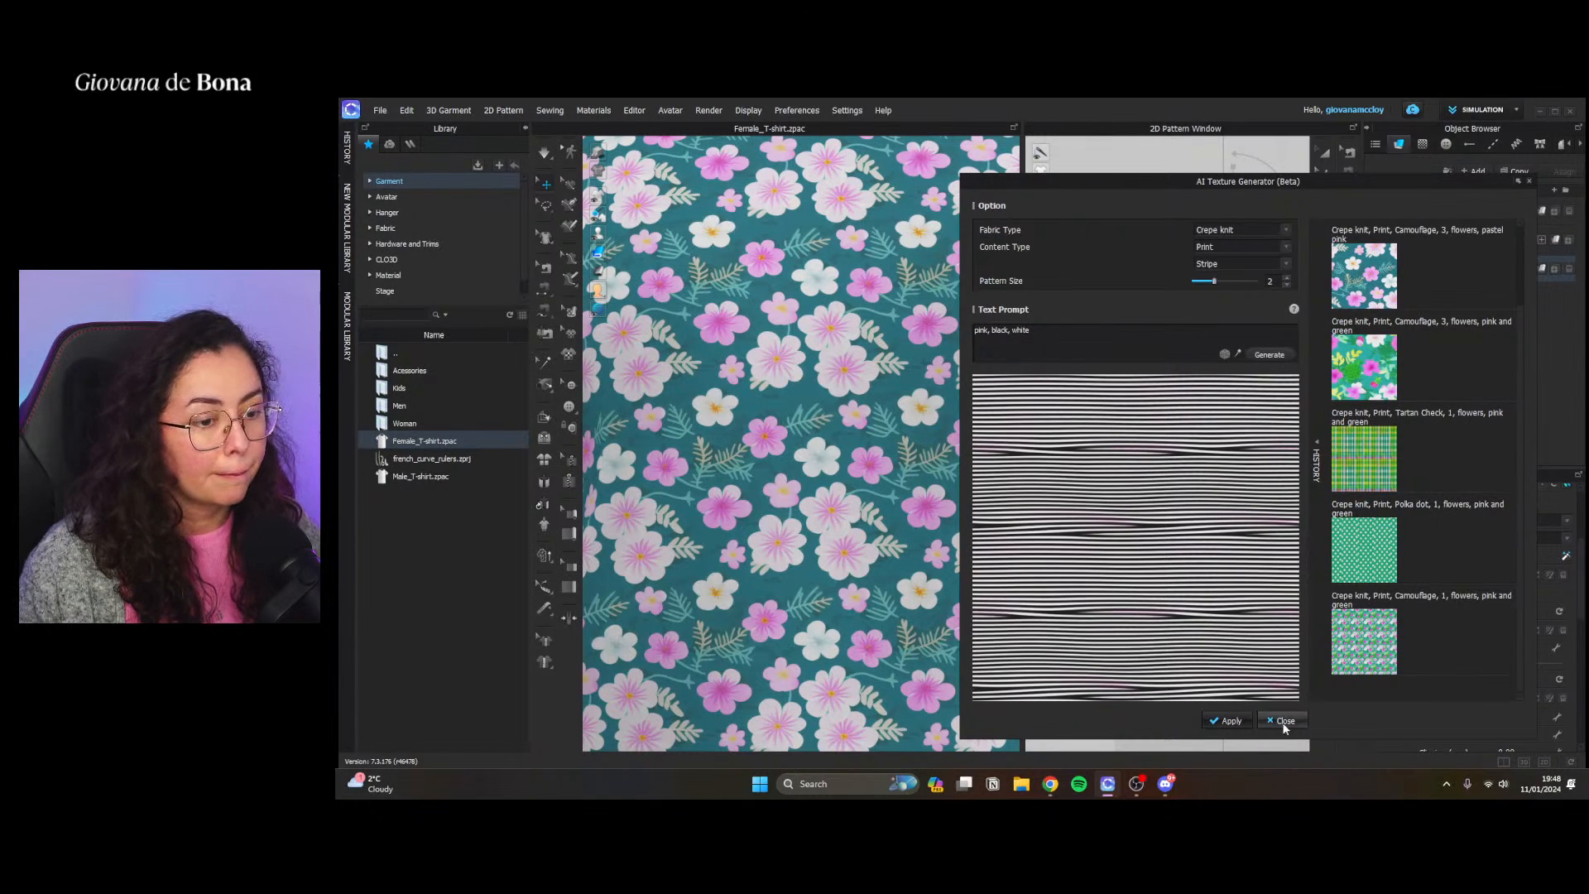
left_click(1270, 355)
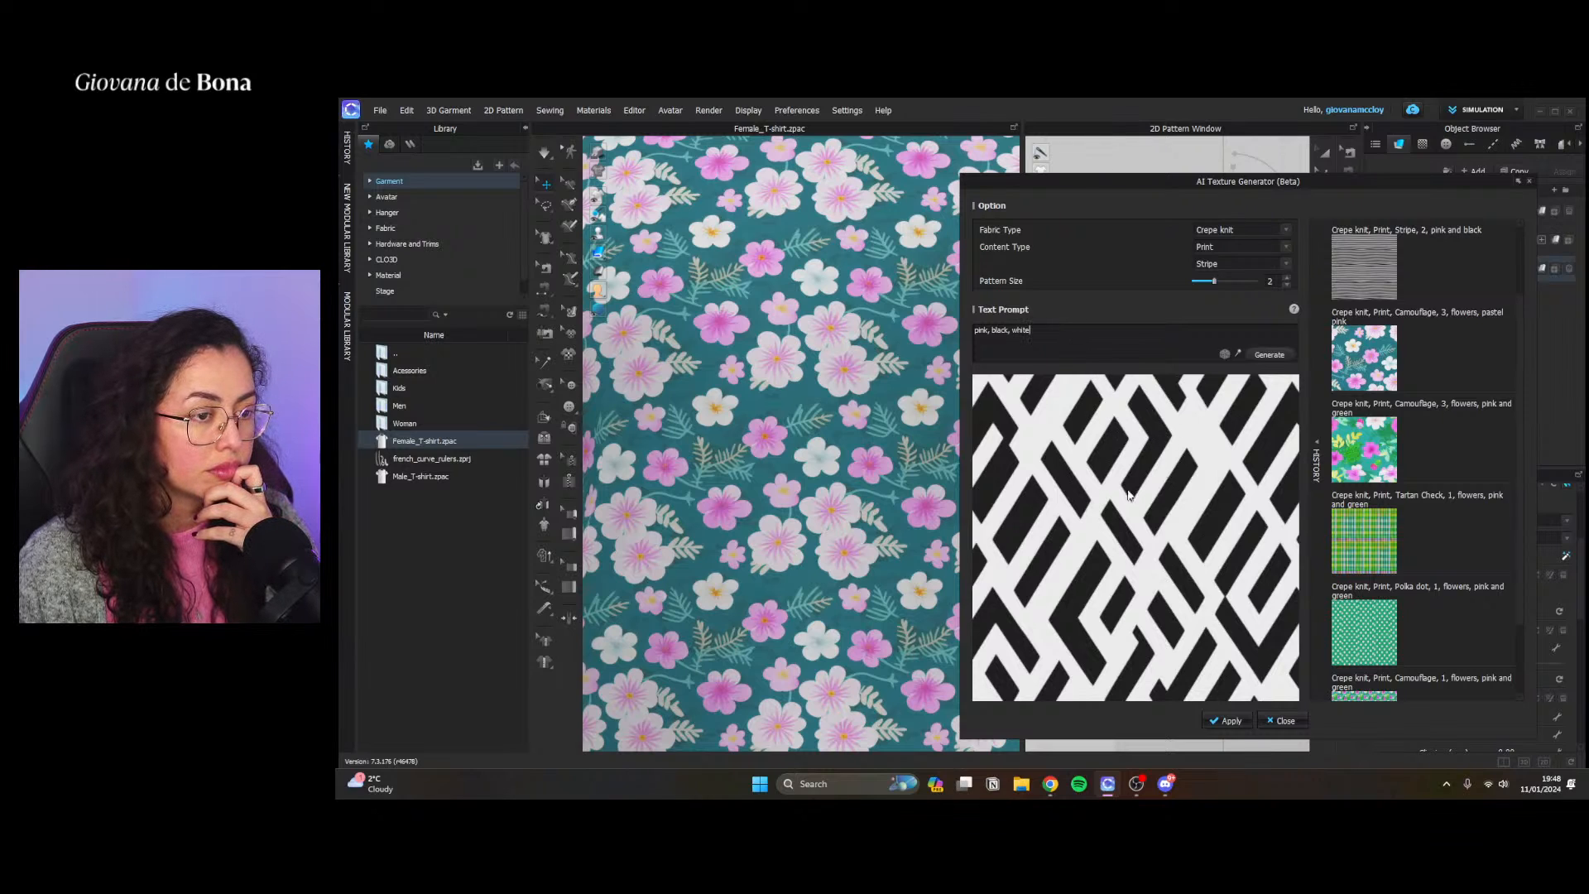
Prefix the text prompt with "stripes,", set the pattern size to 1 and generate a further Stripe texture
left_click(1223, 263)
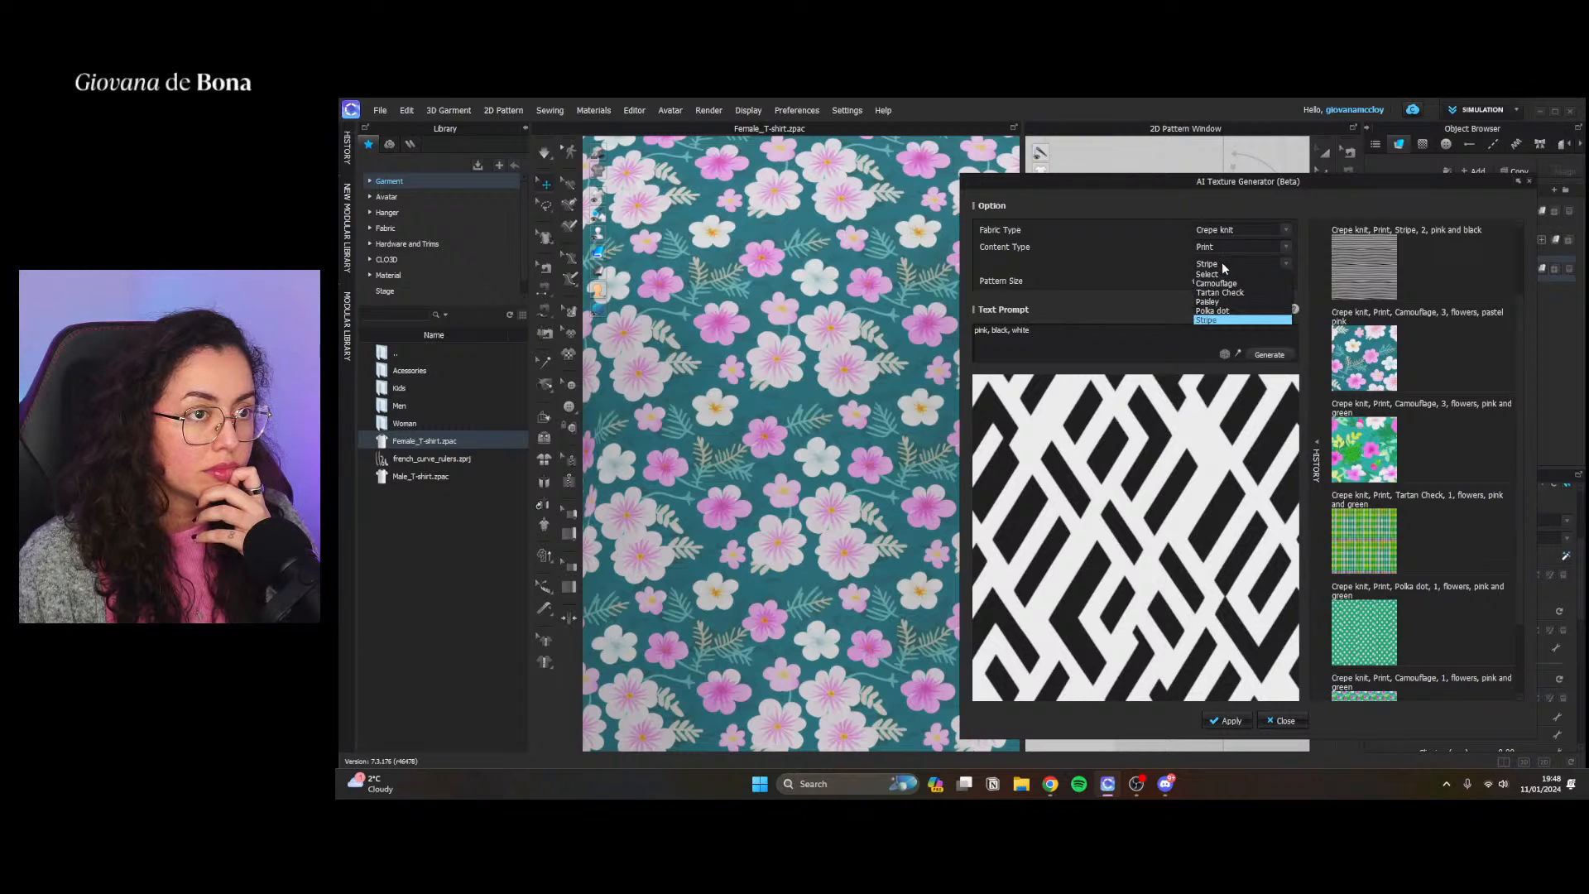
left_click(975, 330)
type("stripes,")
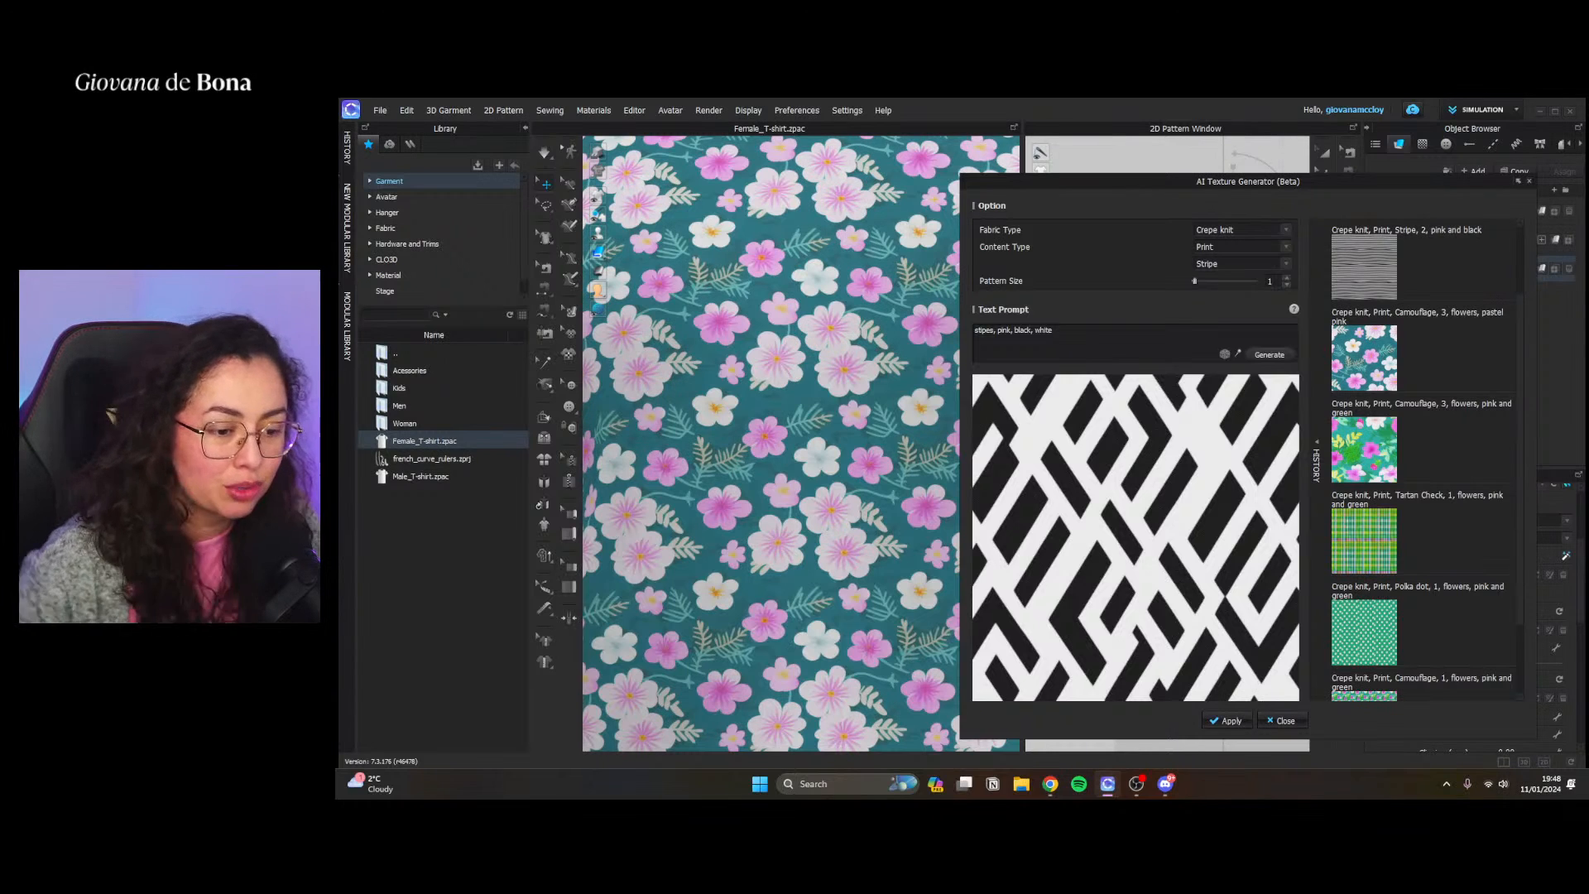
left_click(1254, 356)
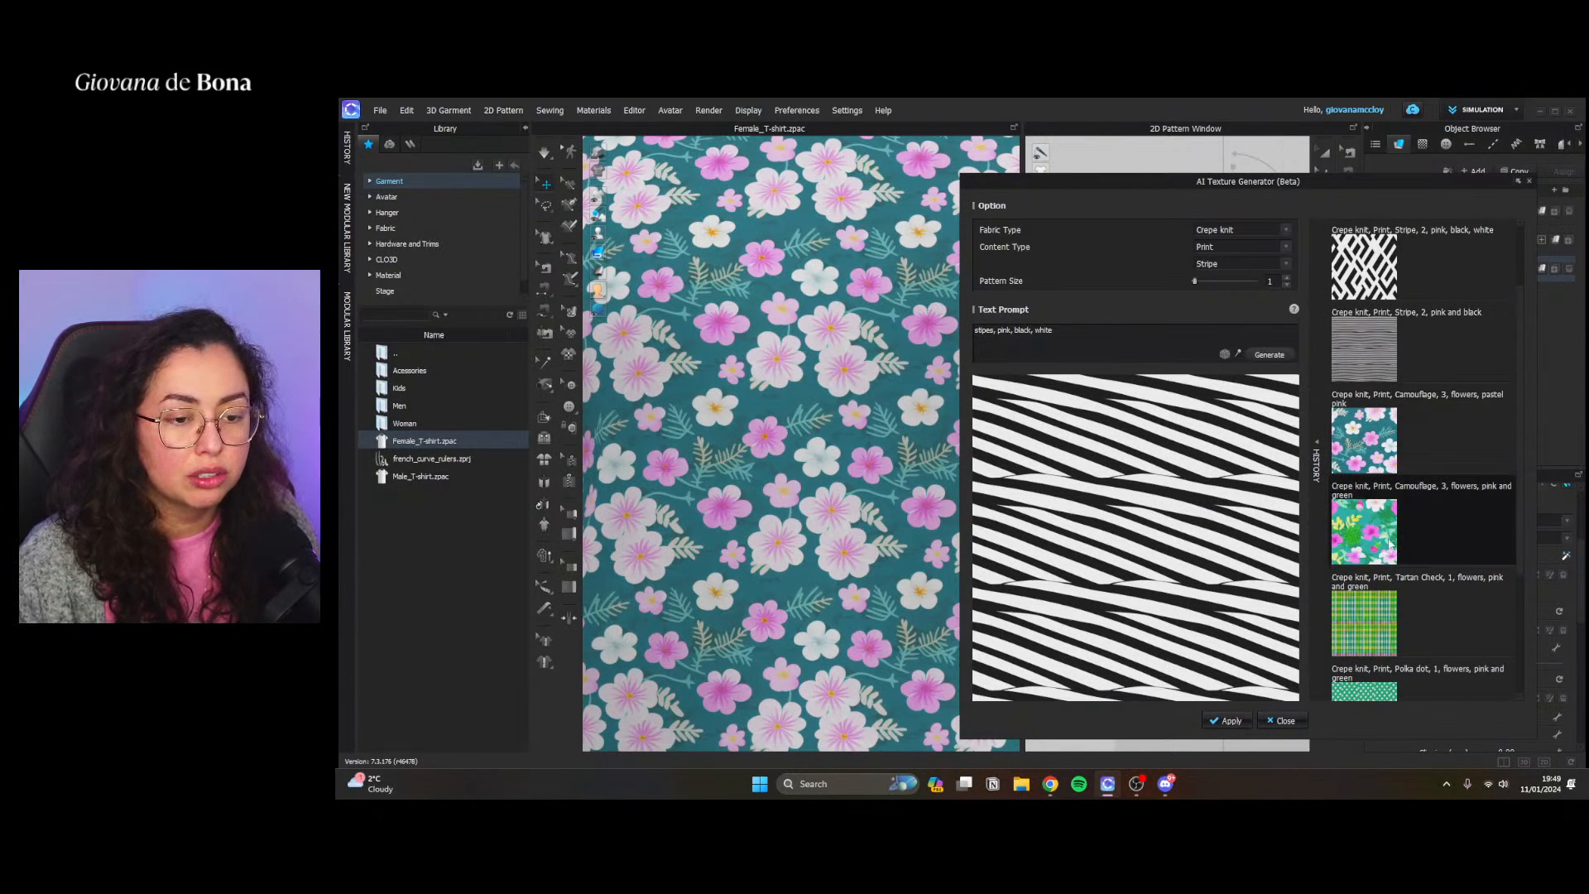
Apply the earlier green Tartan Check texture from the generation history to FABRIC 2 and close the AI Texture Generator
left_click(1363, 612)
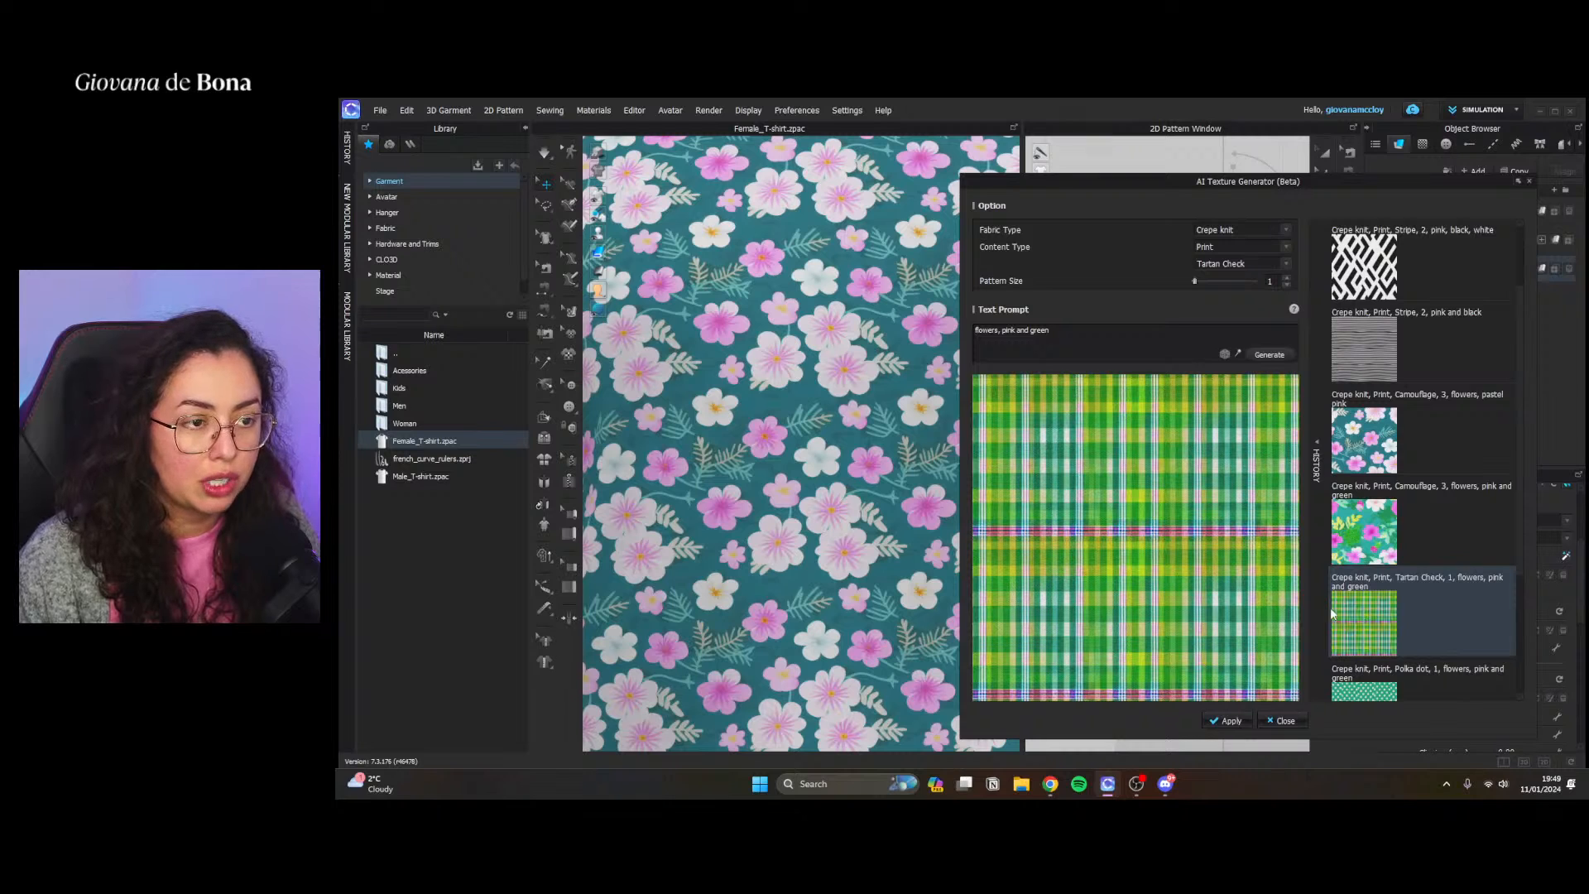
left_click(1227, 720)
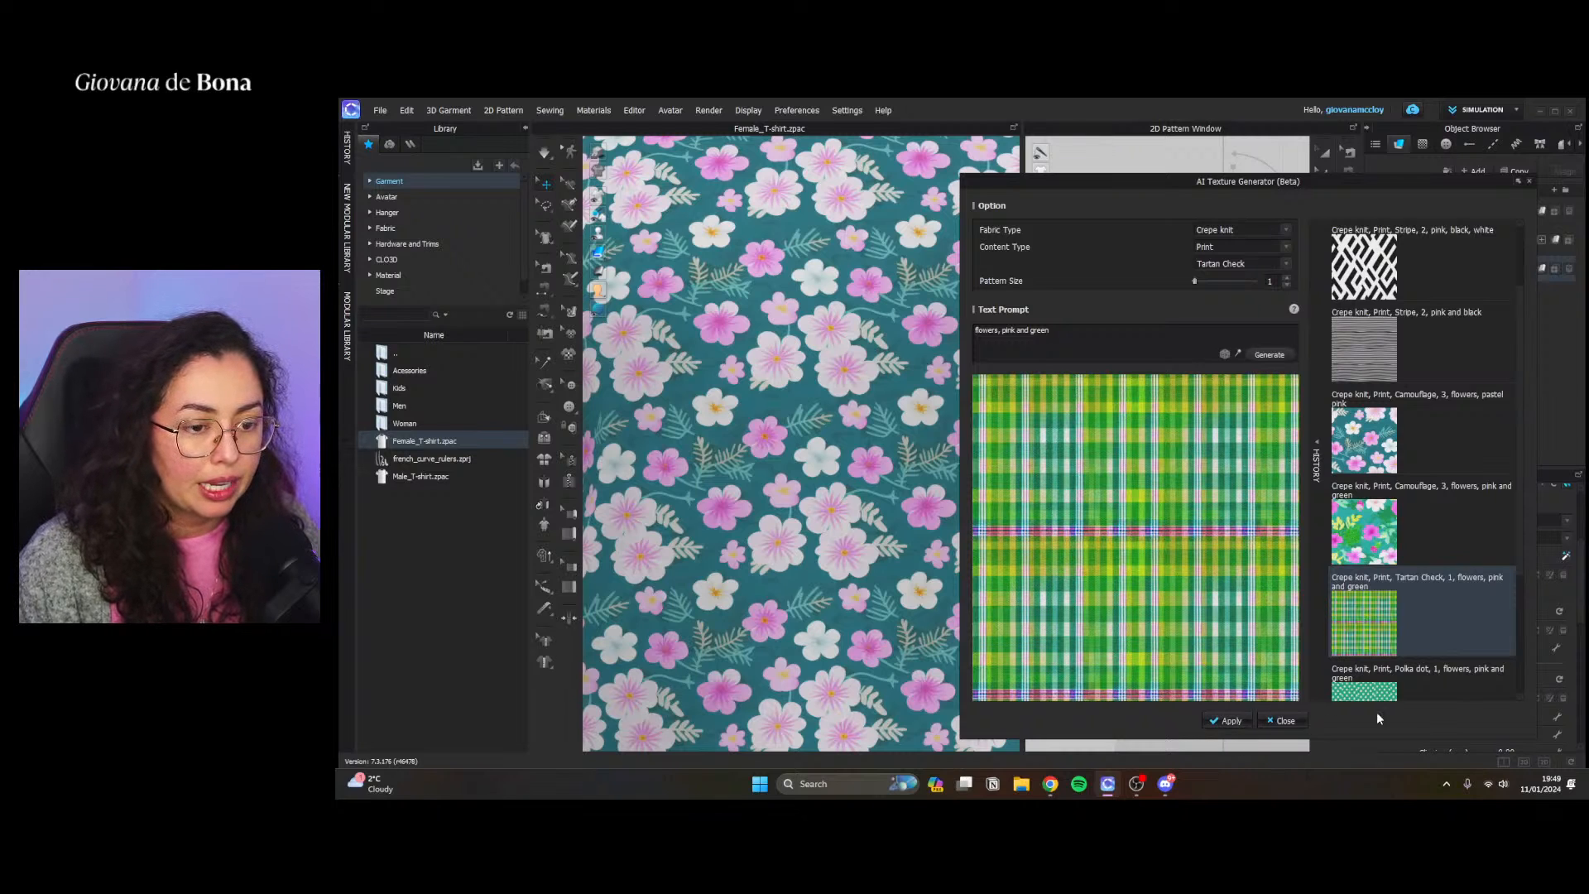
left_click(1282, 720)
Select all the T-shirt's pattern pieces in the 2D view and assign FABRIC 2 to them
scroll(1186, 384, "down", 10)
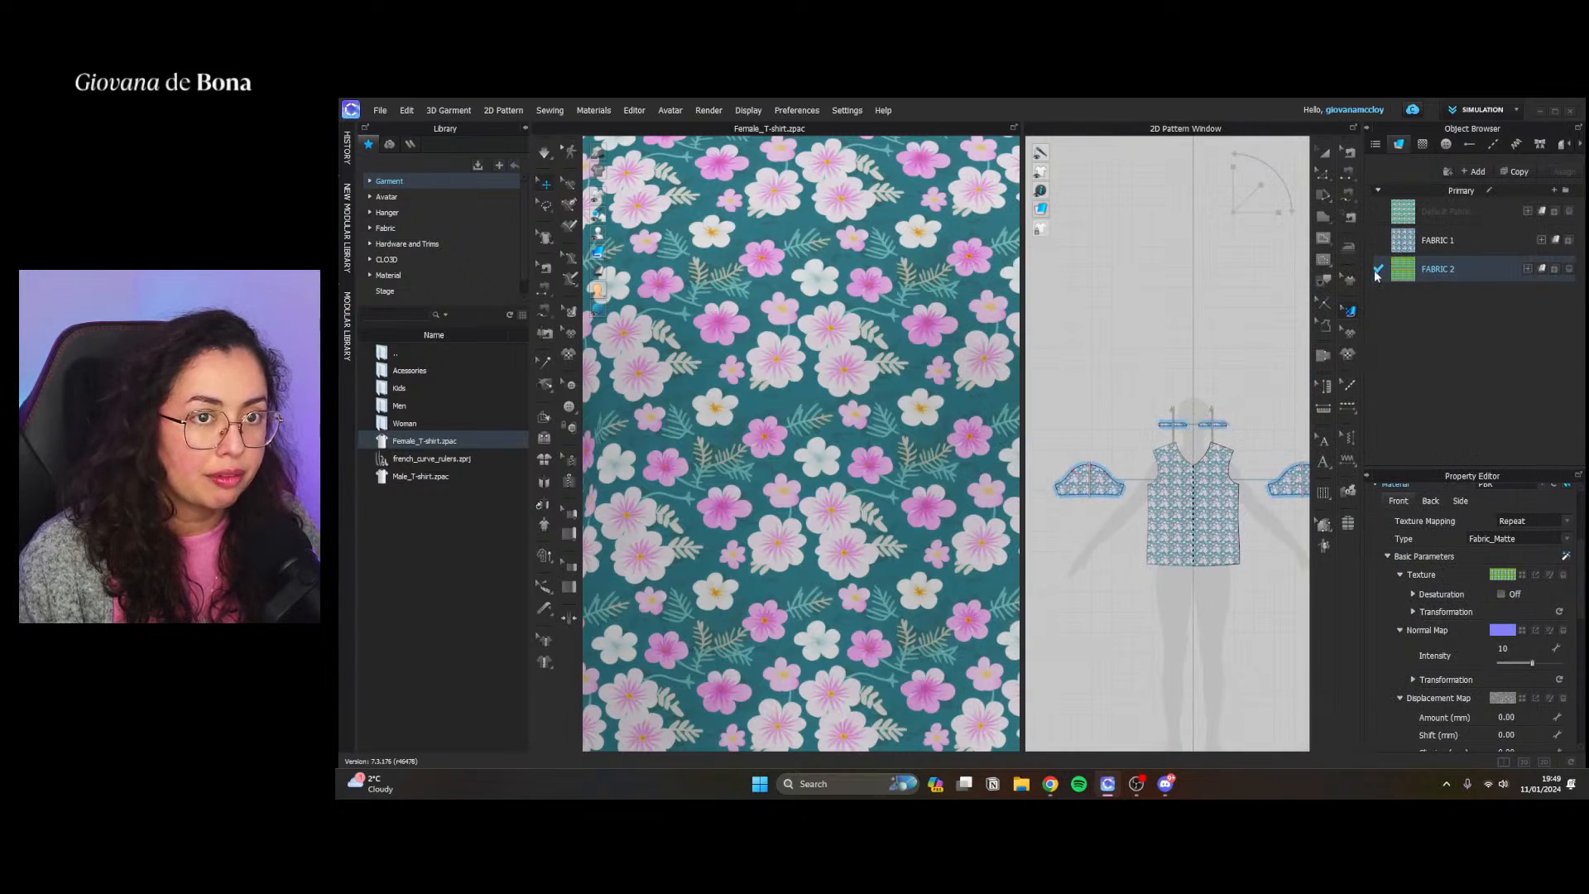
left_click(1181, 381)
key("Caps_Lock")
key("a")
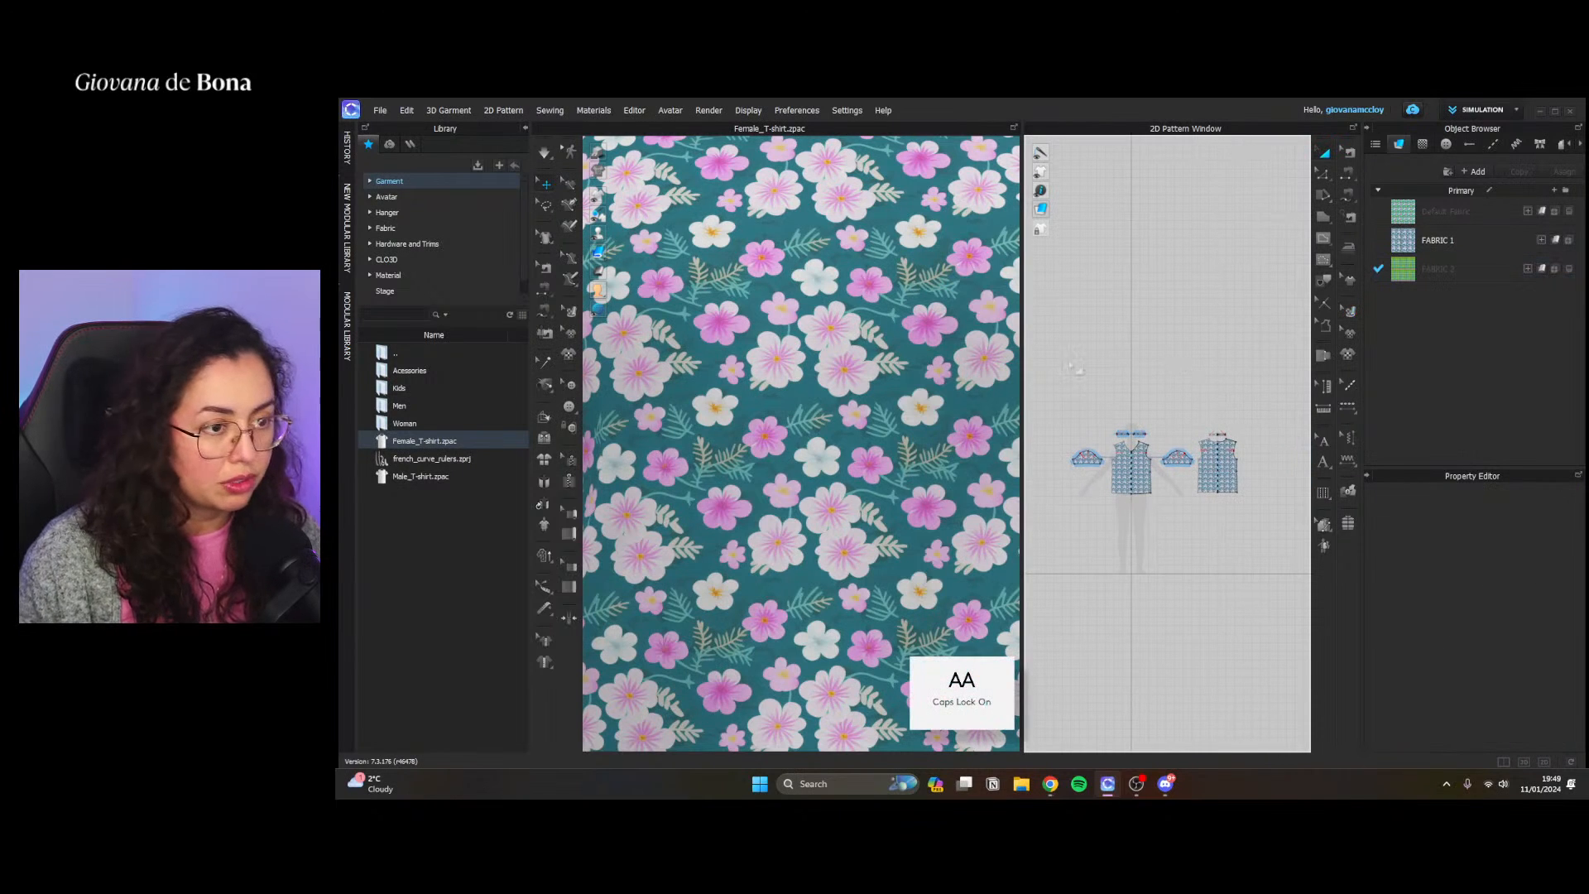
left_click_drag(1031, 382, 1298, 560)
left_click(1540, 269)
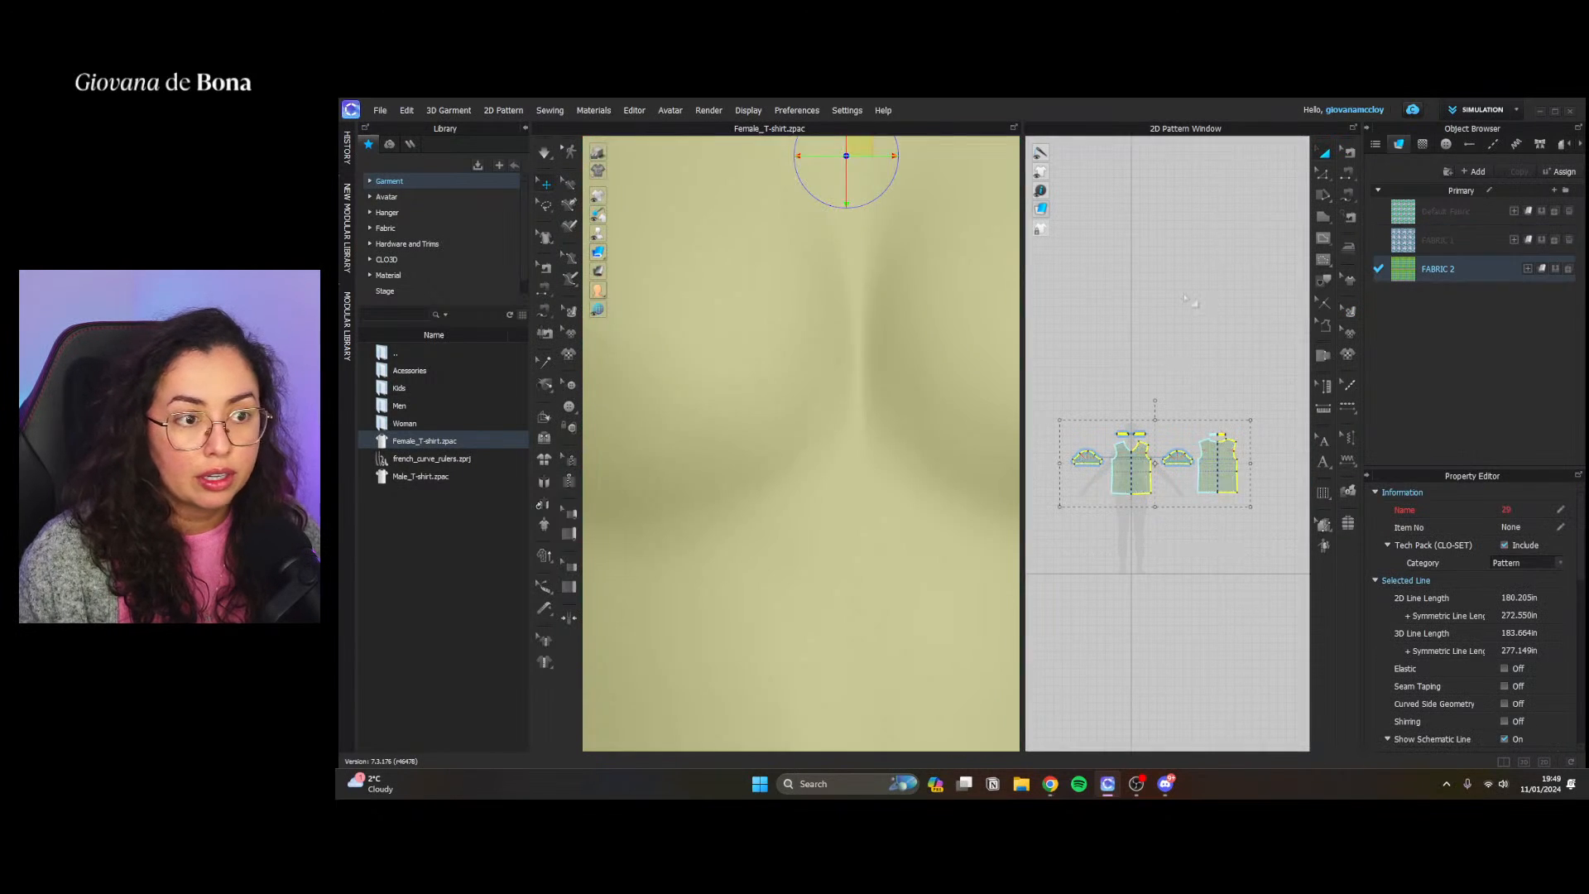
left_click(916, 511)
Review FABRIC 2's material properties and examine the tartan print on the 3D T-shirt from afar and up close
left_click(1454, 270)
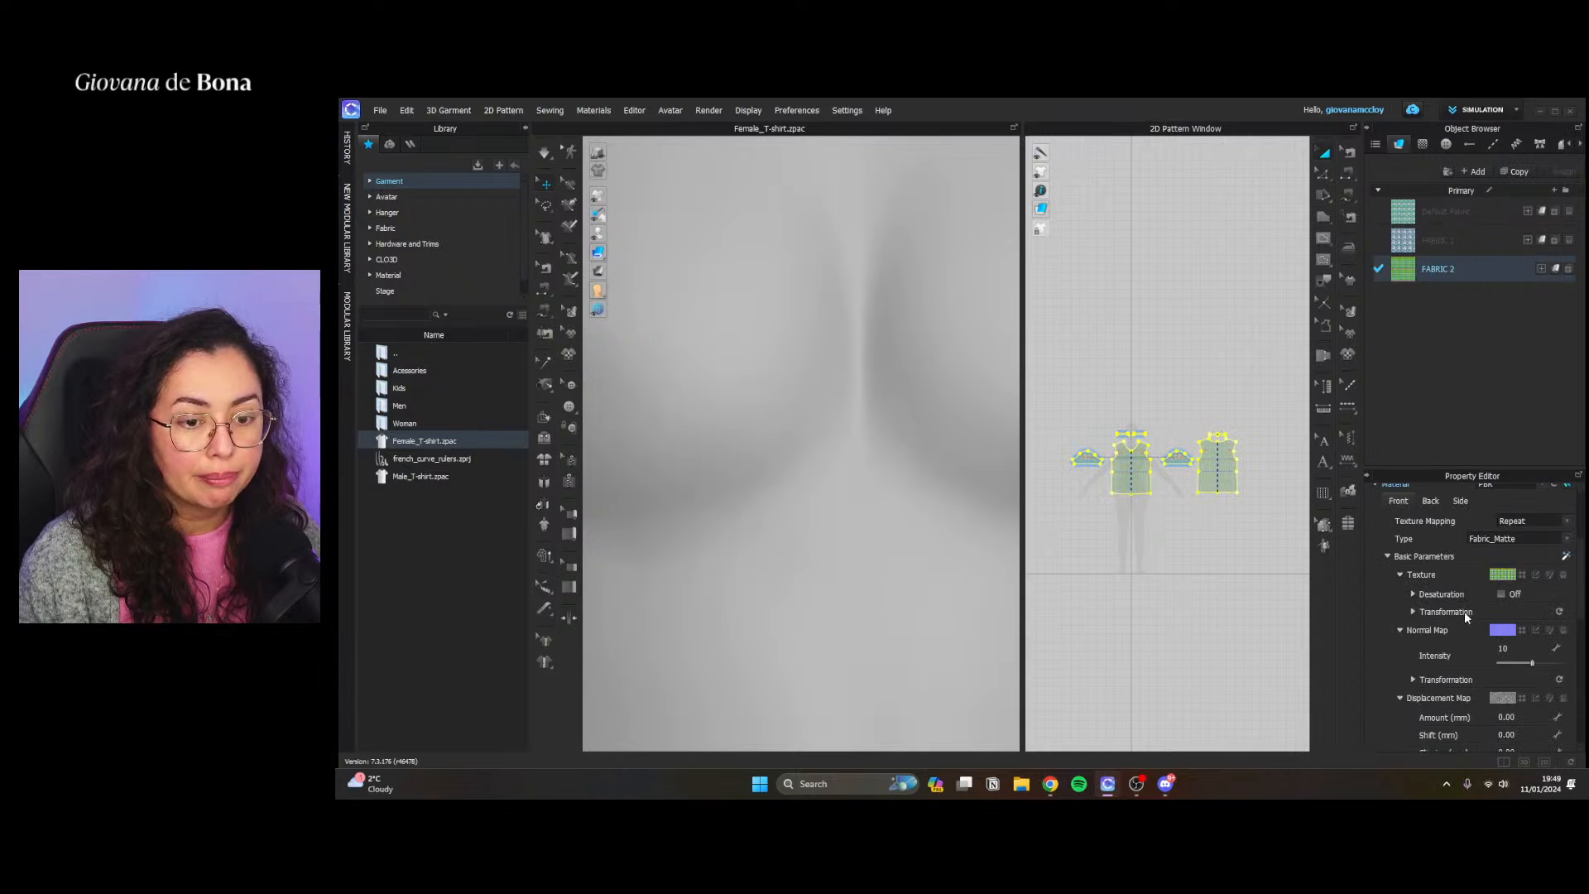
scroll(1462, 614, "down", 3)
scroll(1534, 558, "up", 1)
left_click(1563, 551)
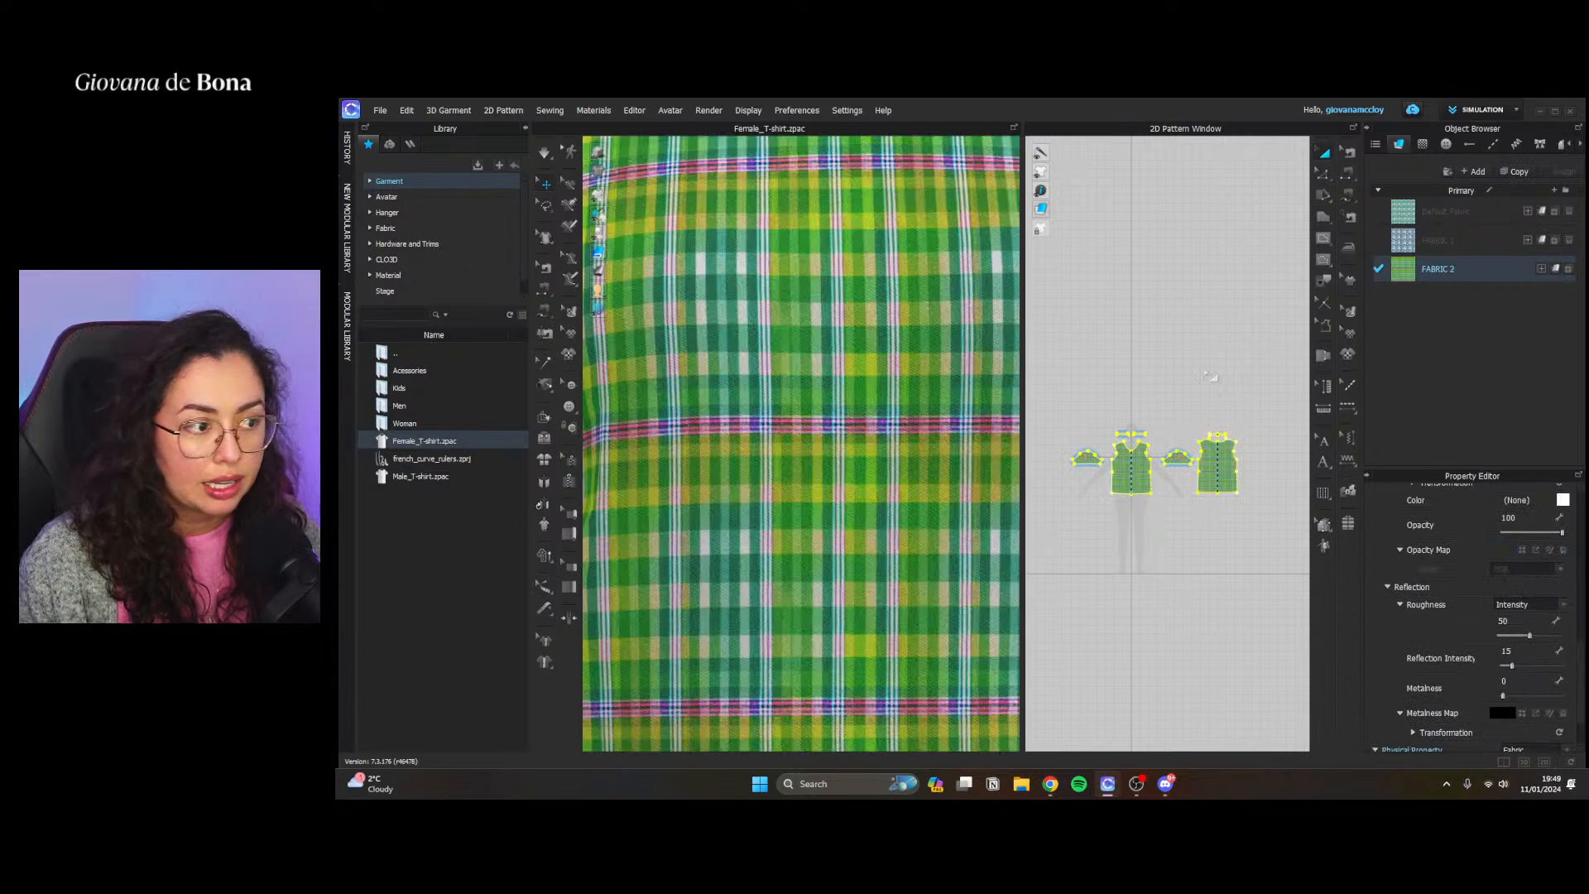
left_click(1248, 540)
scroll(820, 445, "down", 5)
scroll(820, 445, "down", 5)
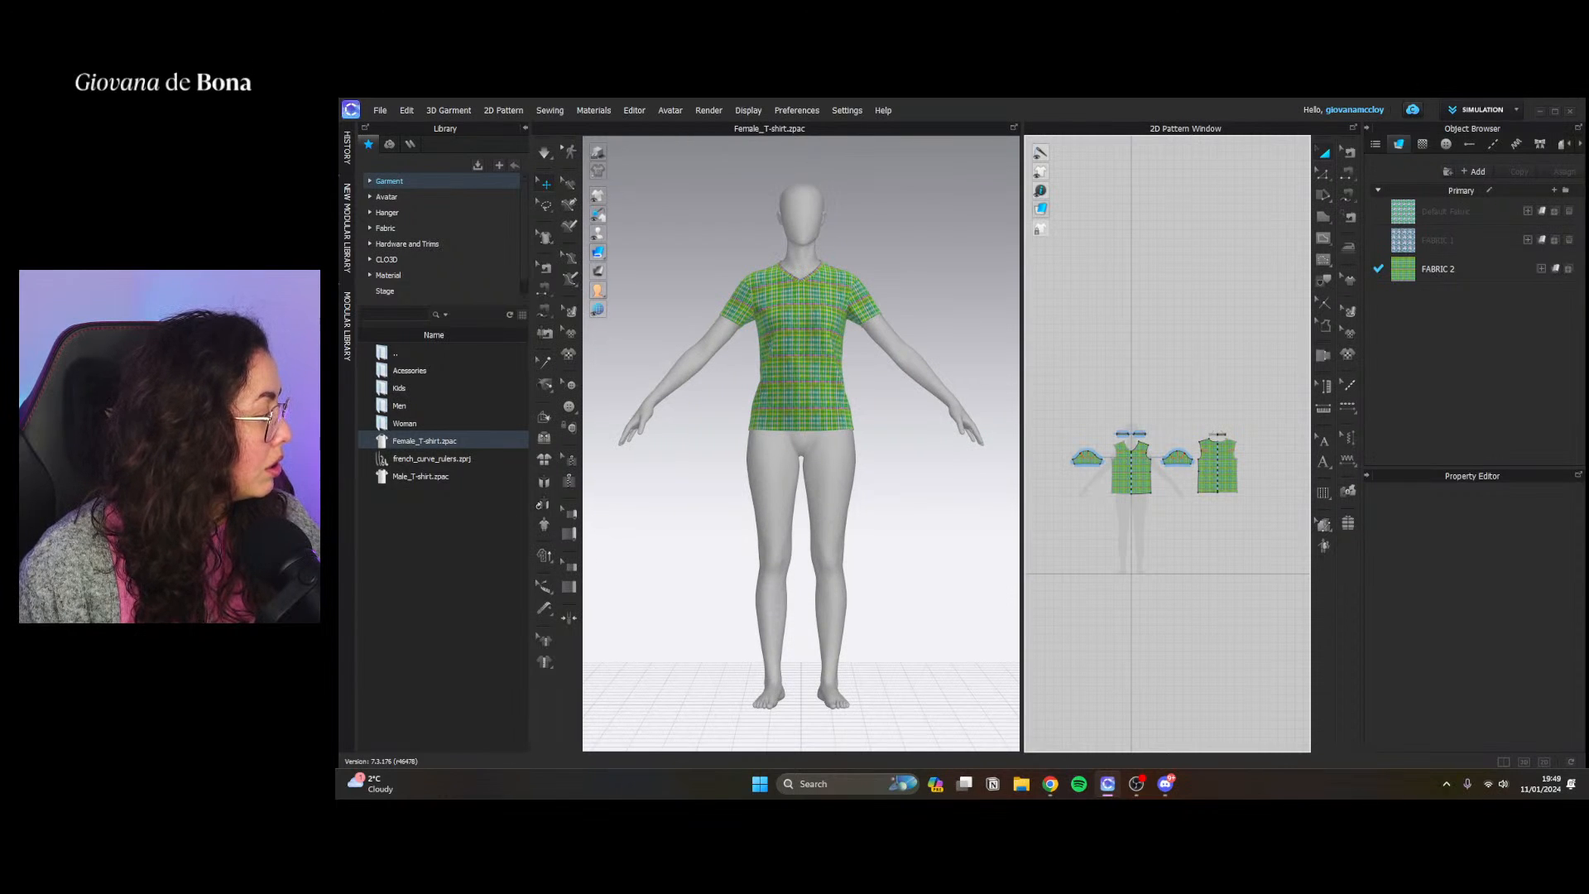
scroll(762, 668, "up", 5)
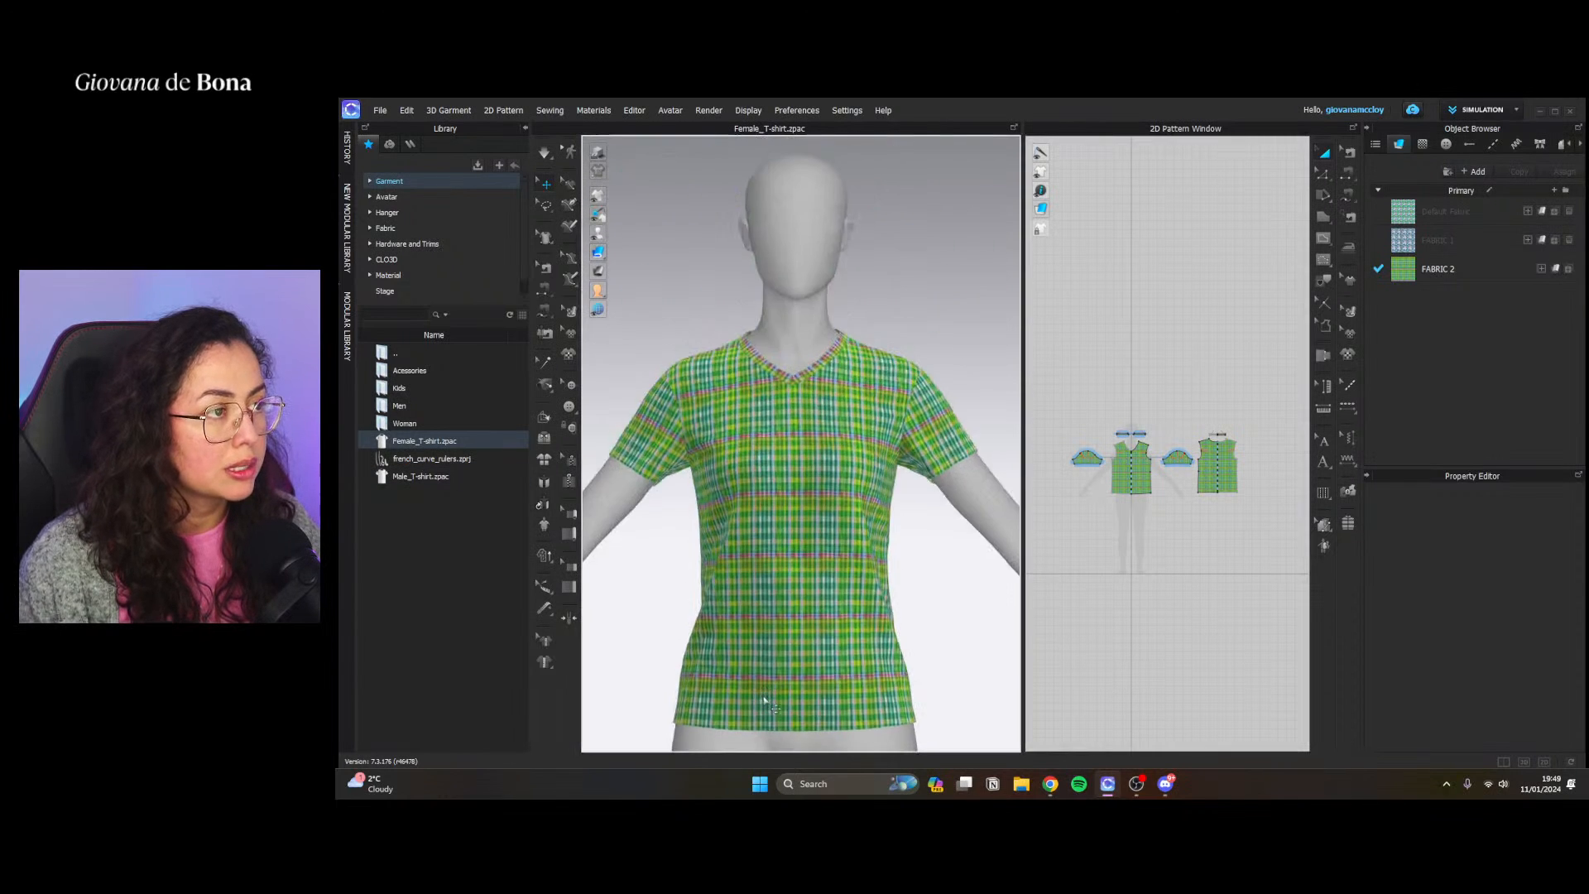
scroll(770, 666, "up", 5)
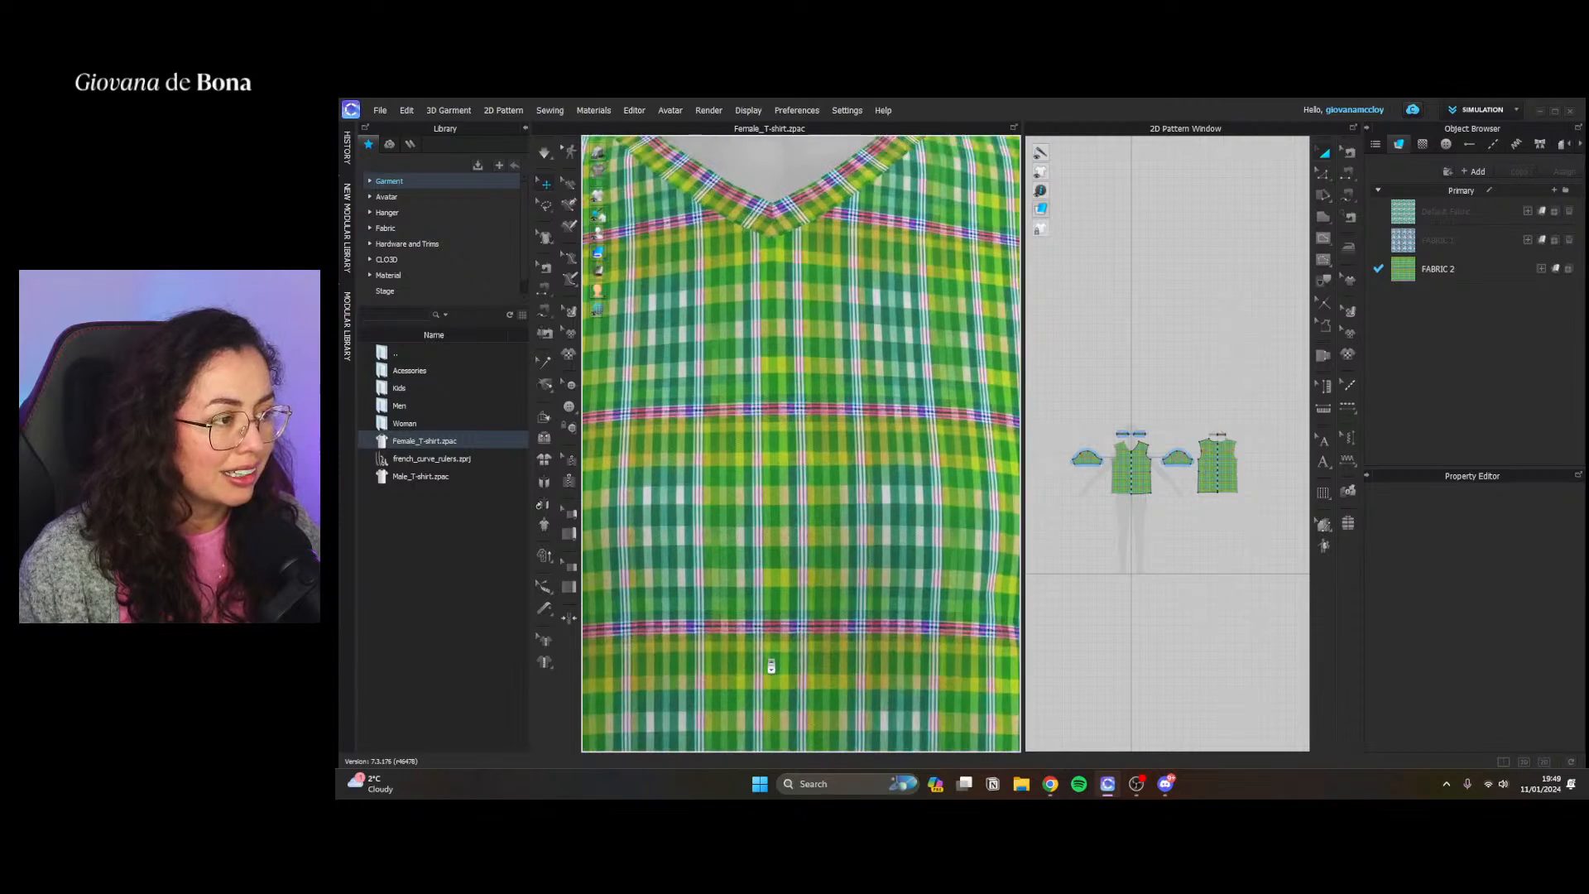
scroll(771, 667, "up", 3)
scroll(773, 665, "down", 3)
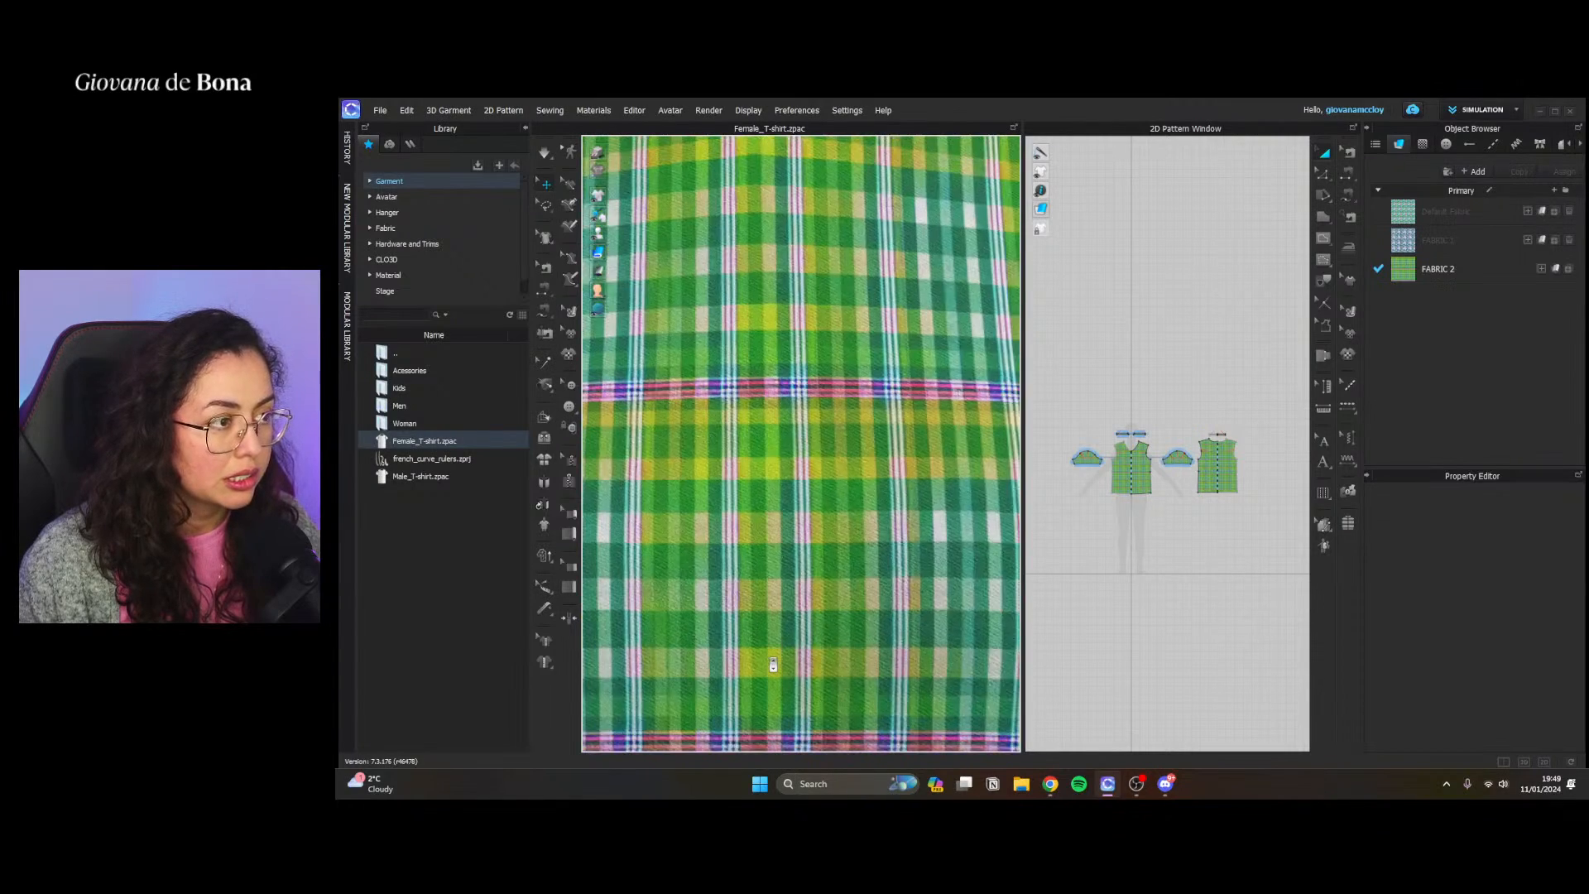
scroll(773, 665, "down", 10)
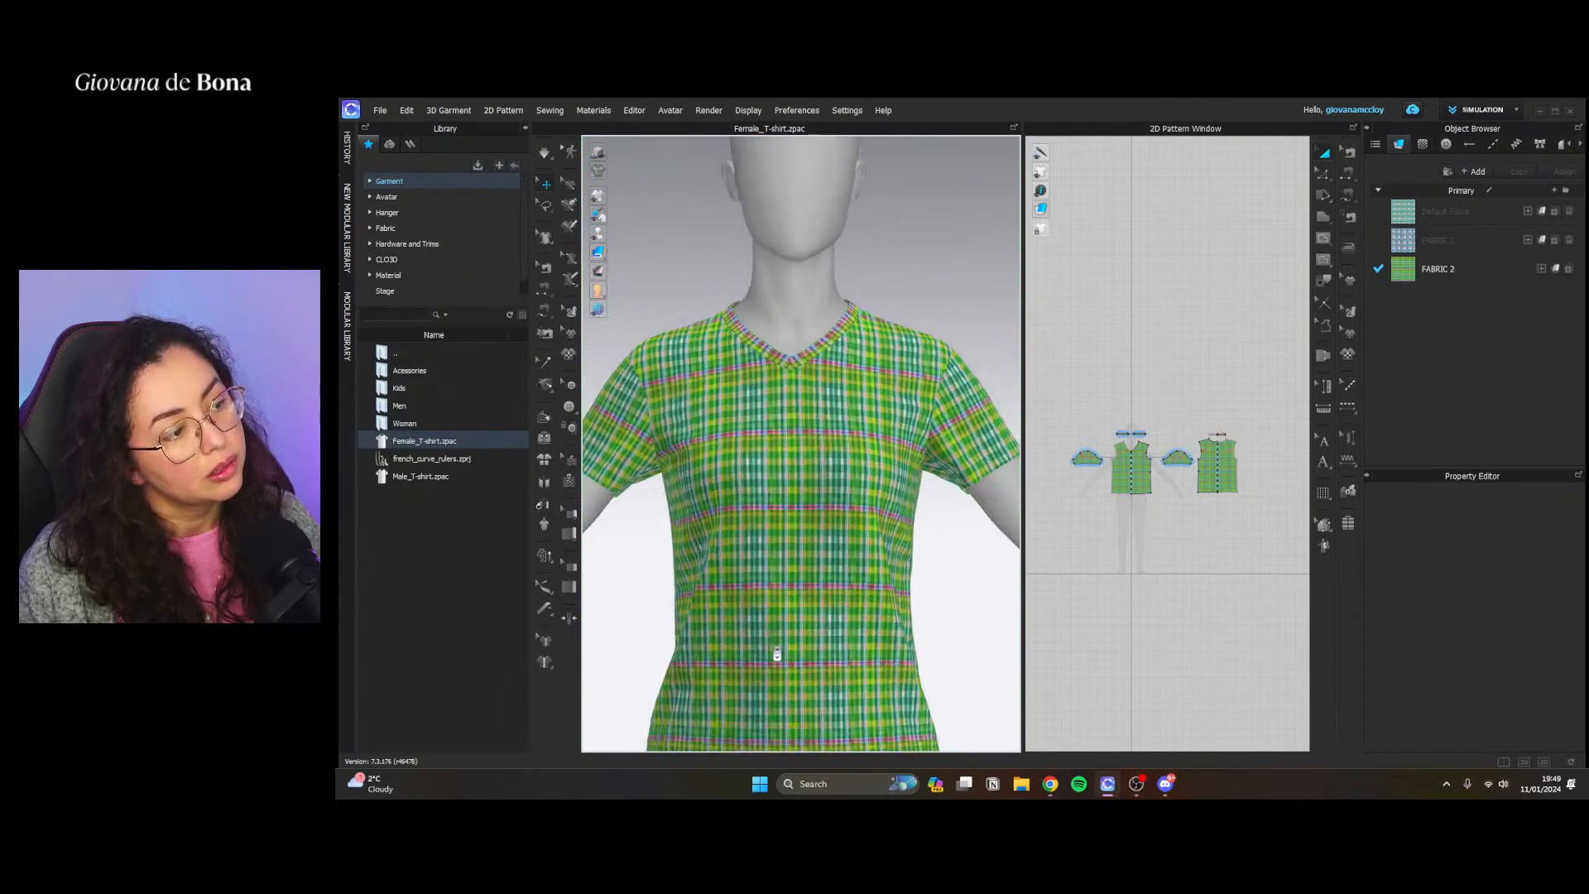
scroll(776, 654, "up", 5)
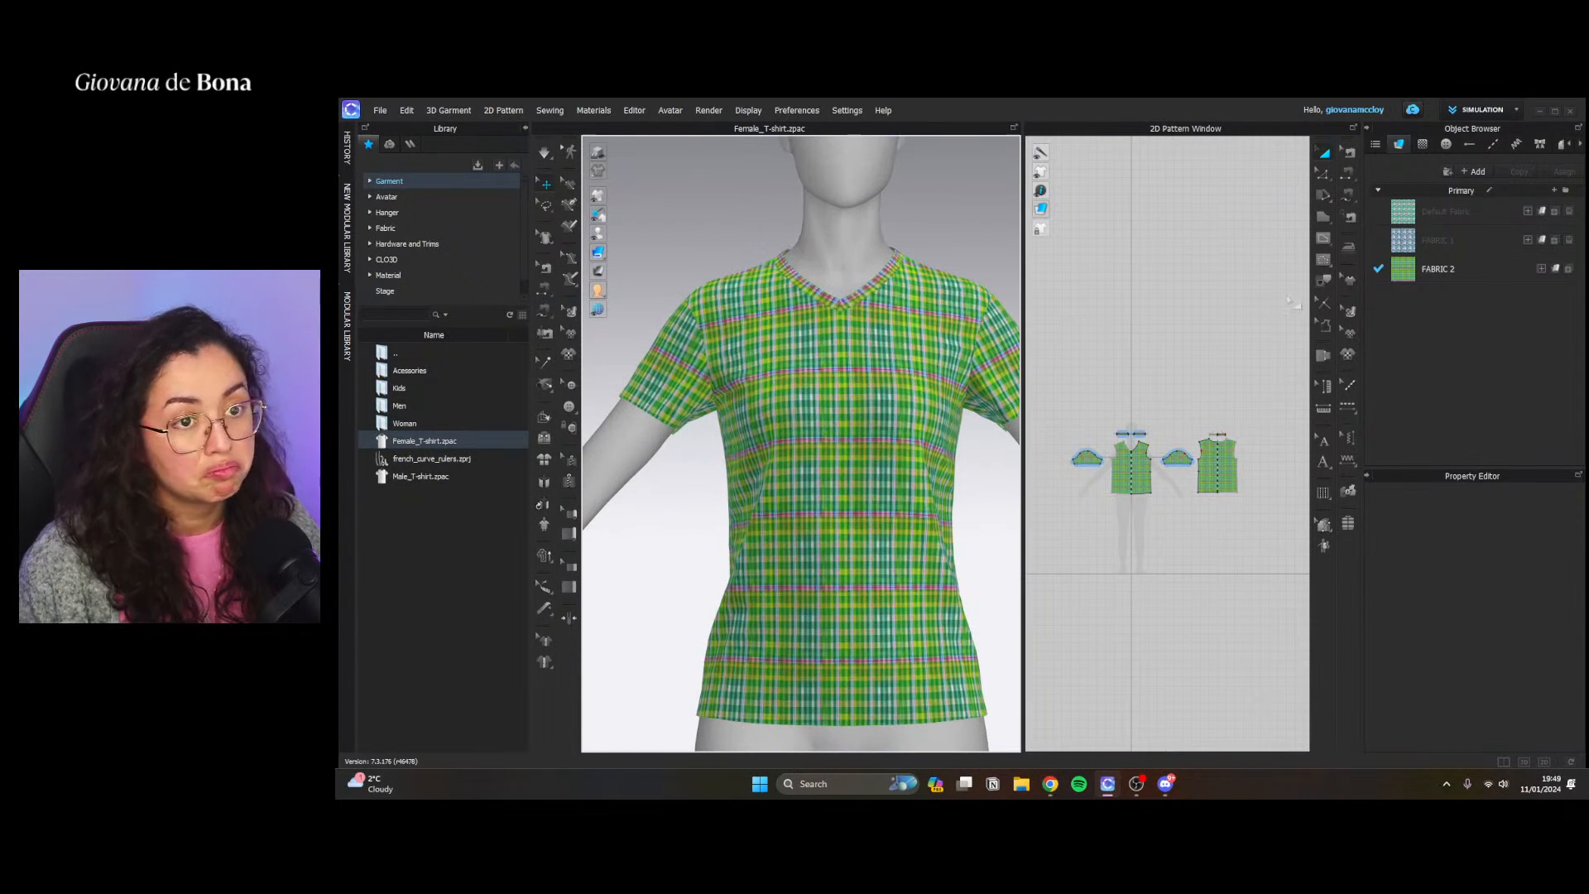
Rotate FABRIC 2's tartan texture to a diagonal angle using Edit Texture on the front pattern piece
left_click(1352, 312)
scroll(1142, 476, "up", 6)
left_click(1142, 475)
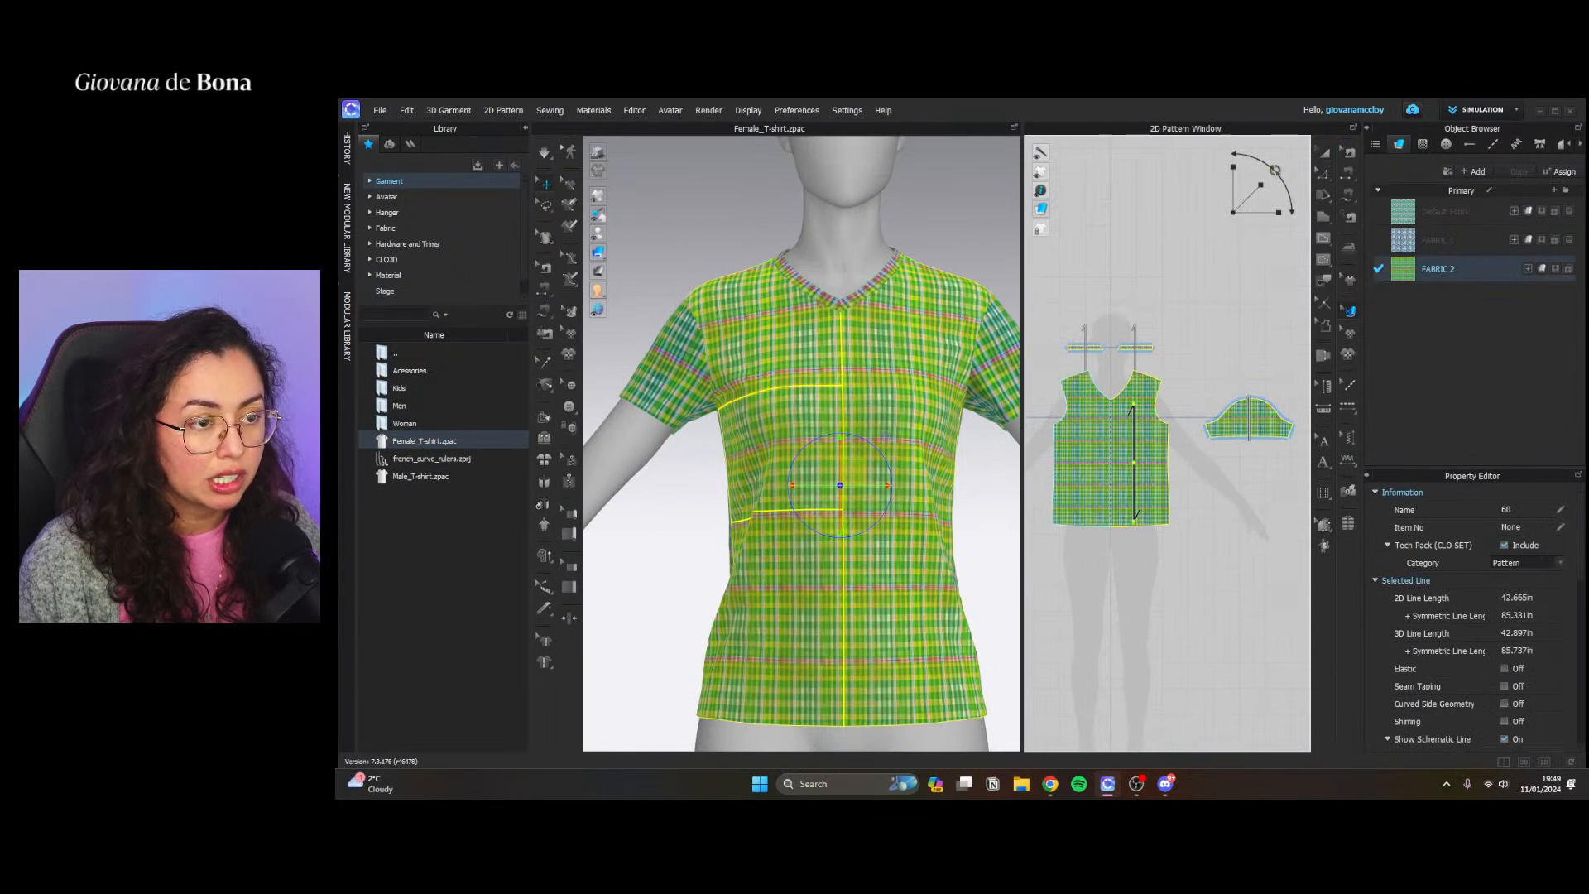
left_click_drag(1269, 163, 1227, 168)
left_click(1066, 323)
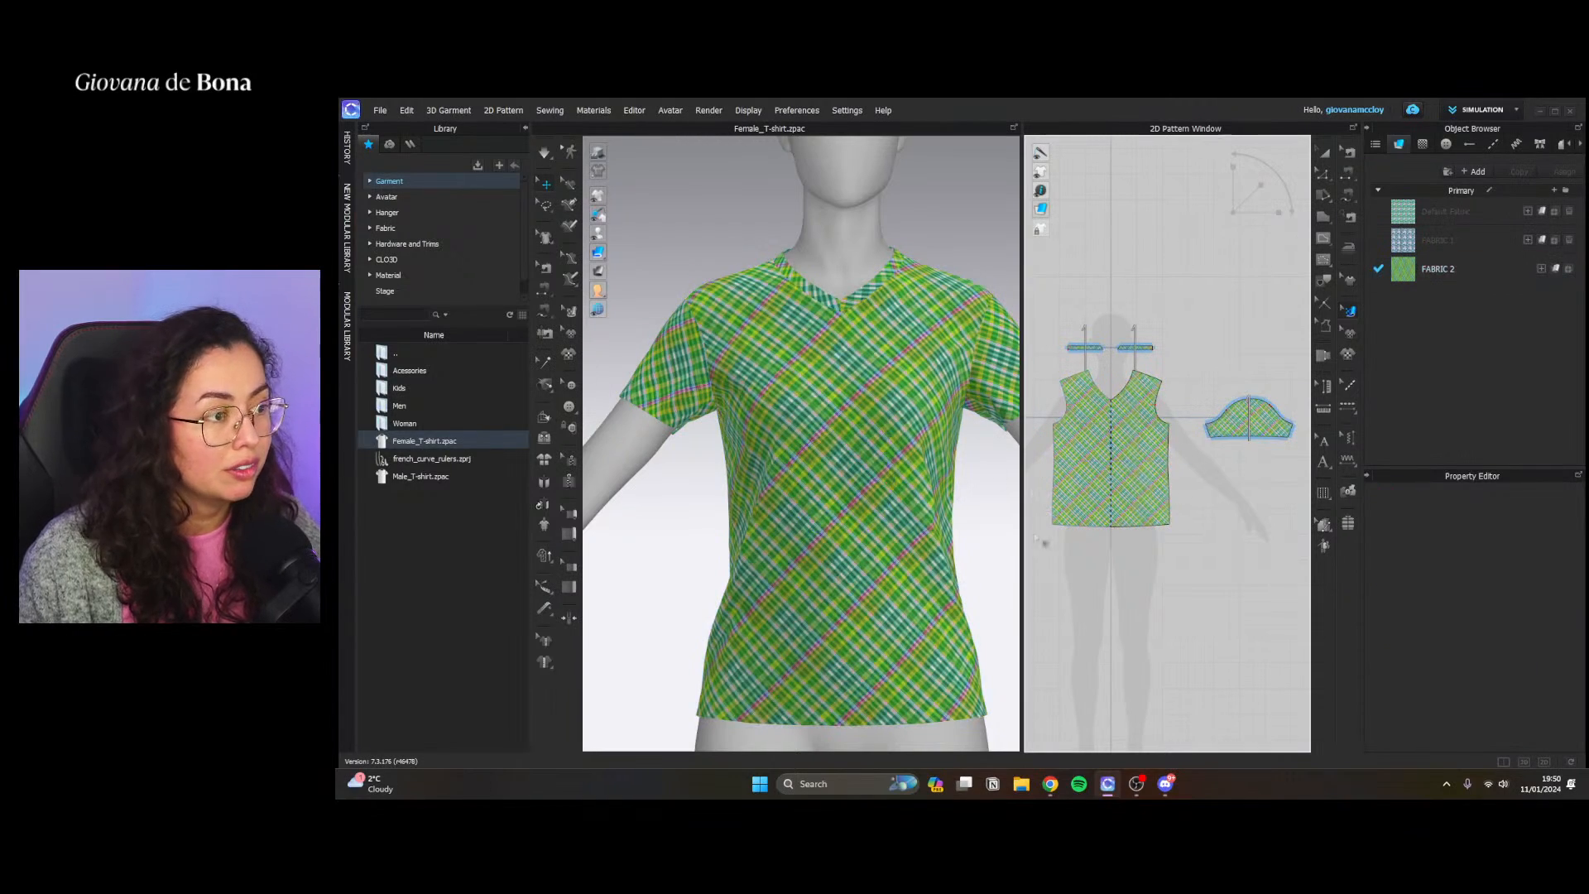
Examine the diagonal tartan print on the 3D T-shirt close up and from a full-body distance
scroll(877, 507, "up", 2)
scroll(877, 508, "up", 4)
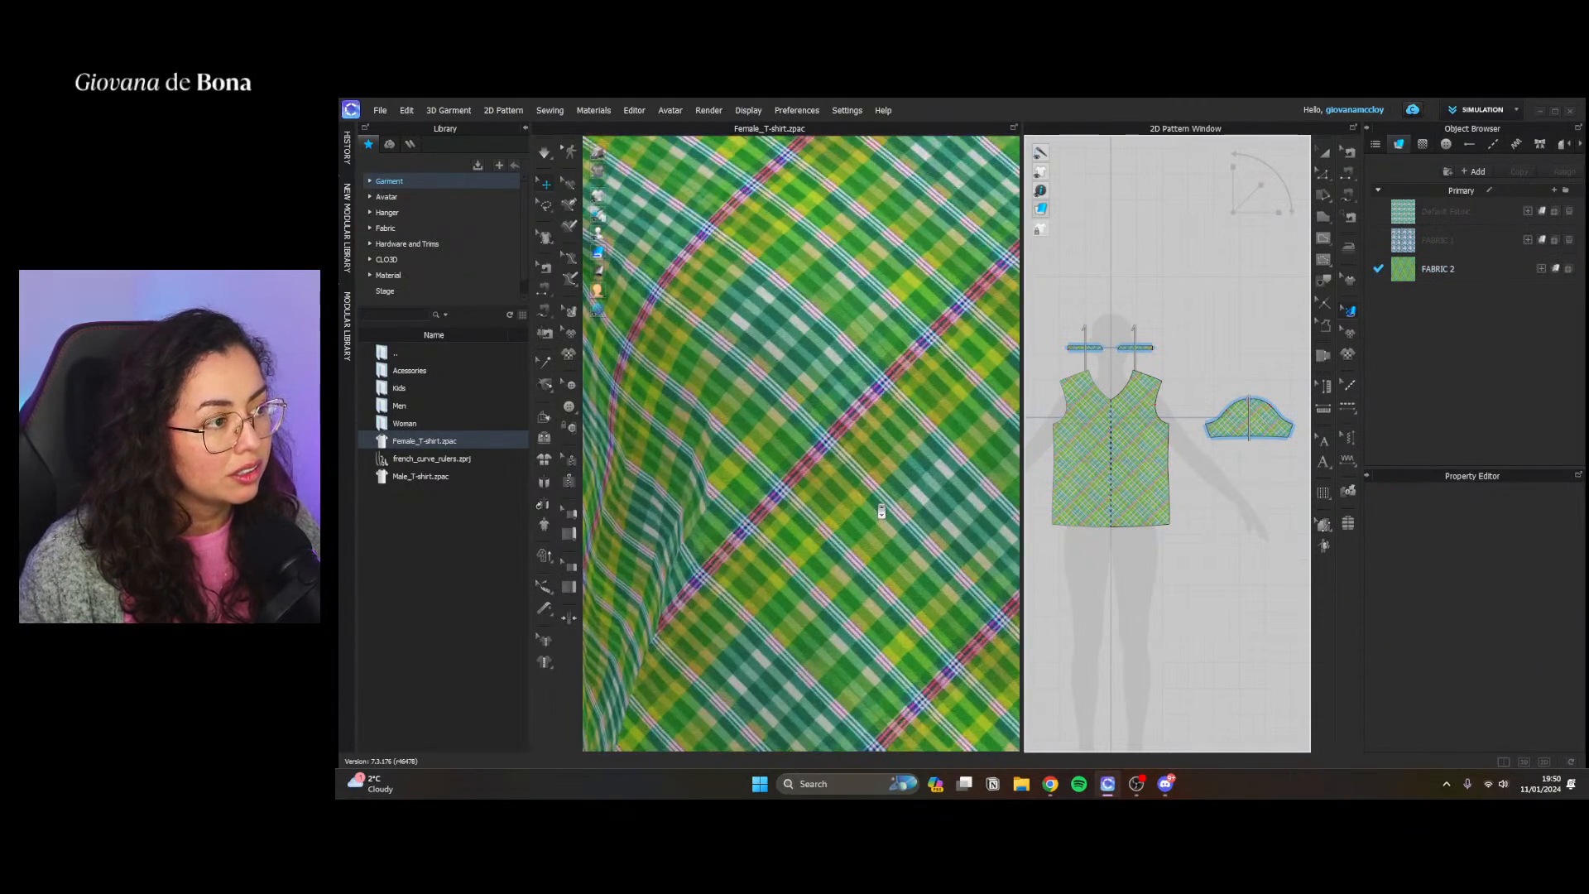
scroll(882, 511, "down", 5)
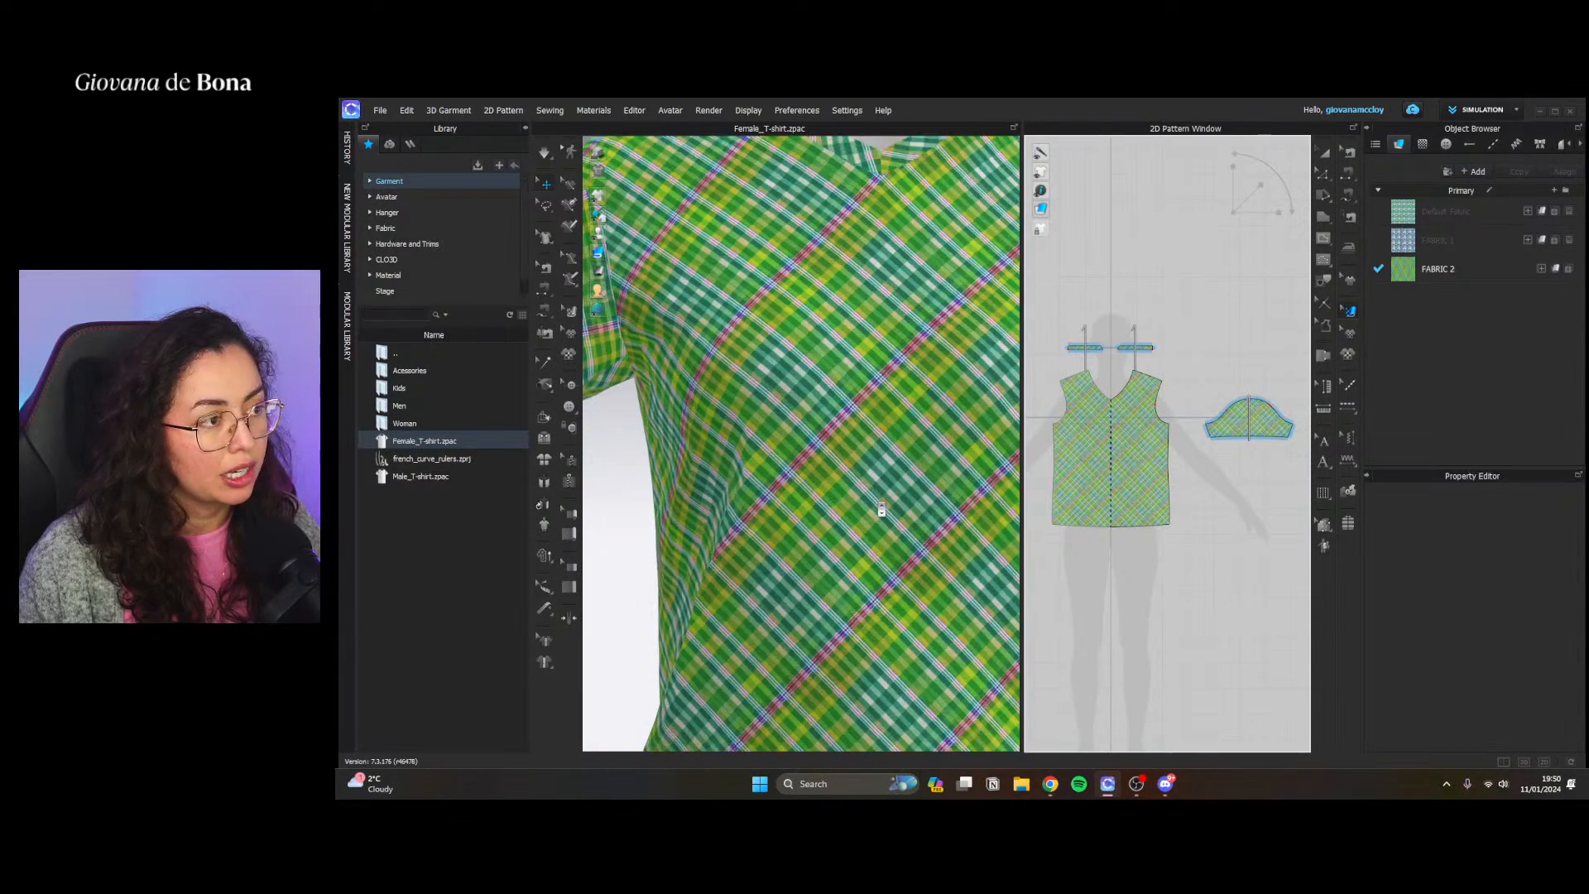
scroll(881, 510, "down", 4)
scroll(890, 507, "up", 2)
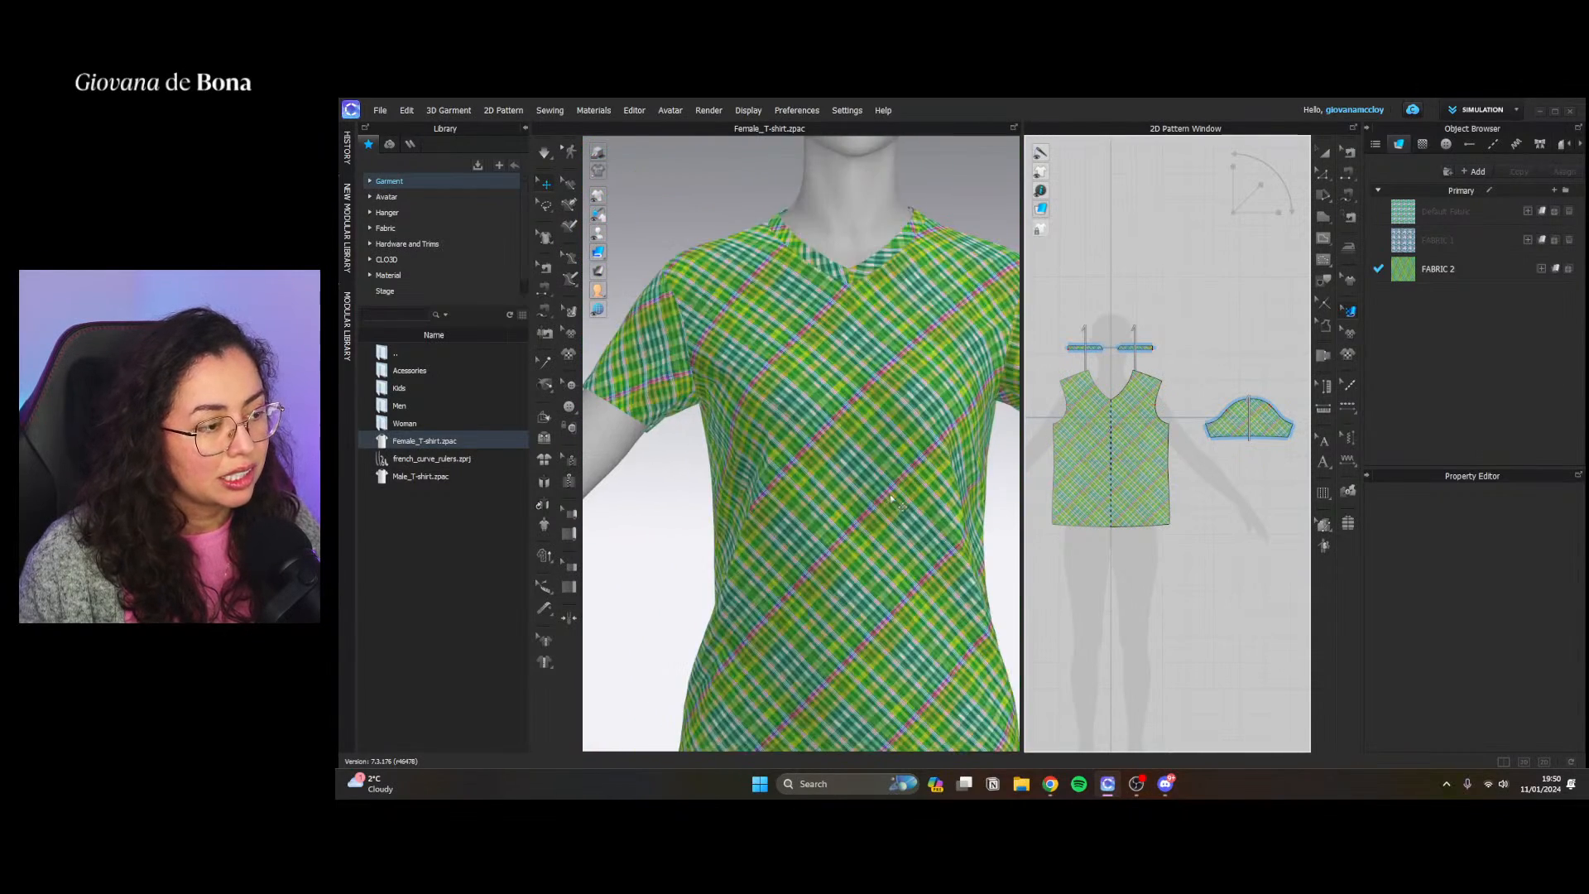
scroll(895, 503, "down", 2)
scroll(895, 503, "down", 5)
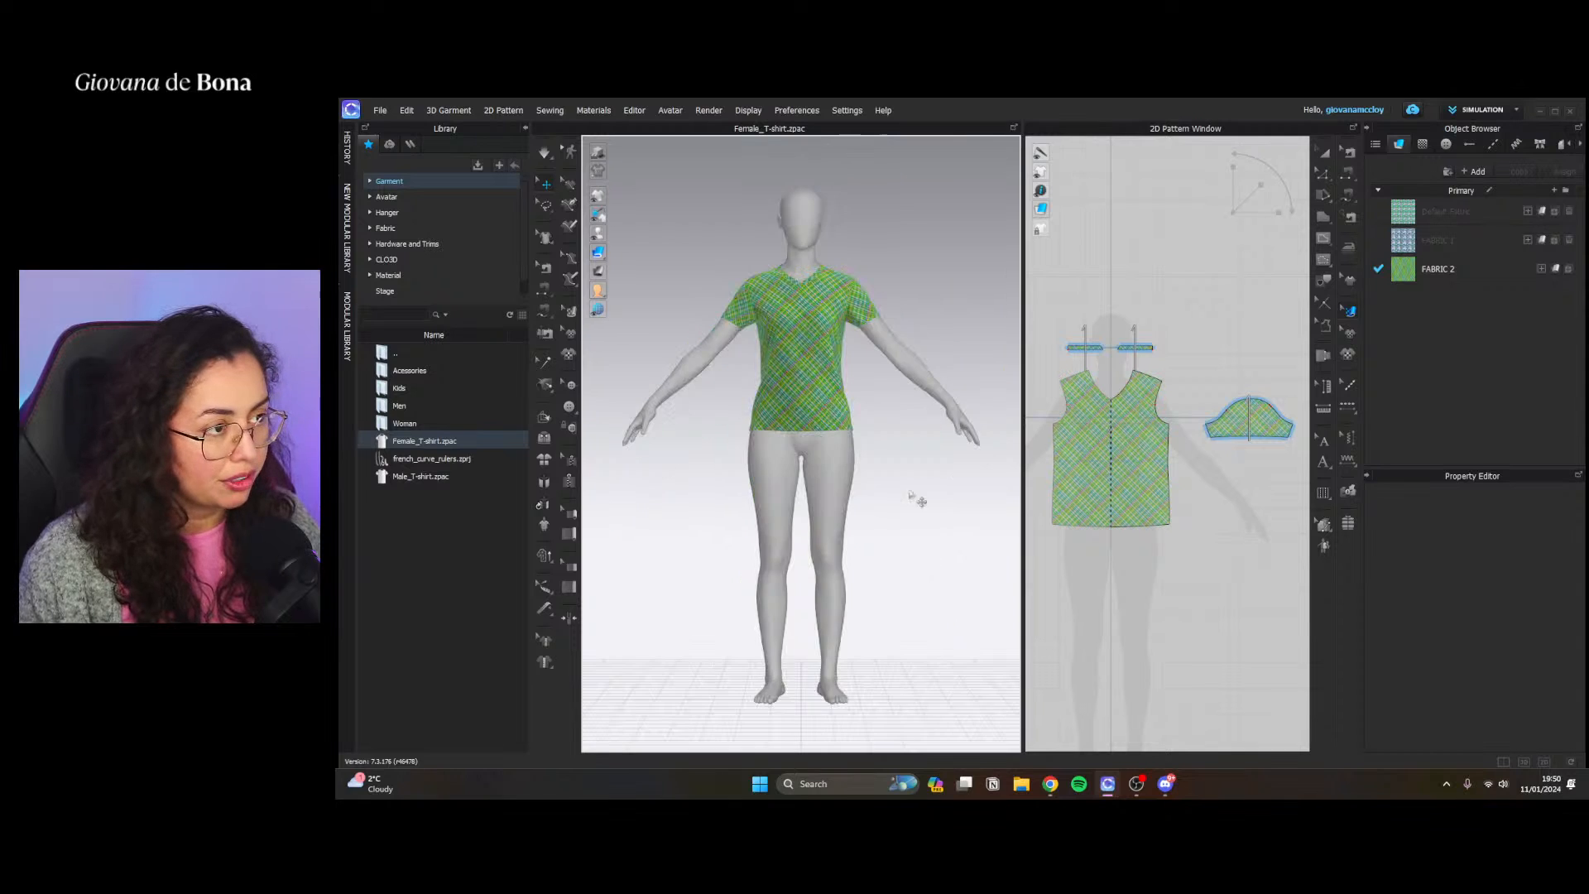
scroll(825, 451, "up", 2)
scroll(836, 519, "up", 5)
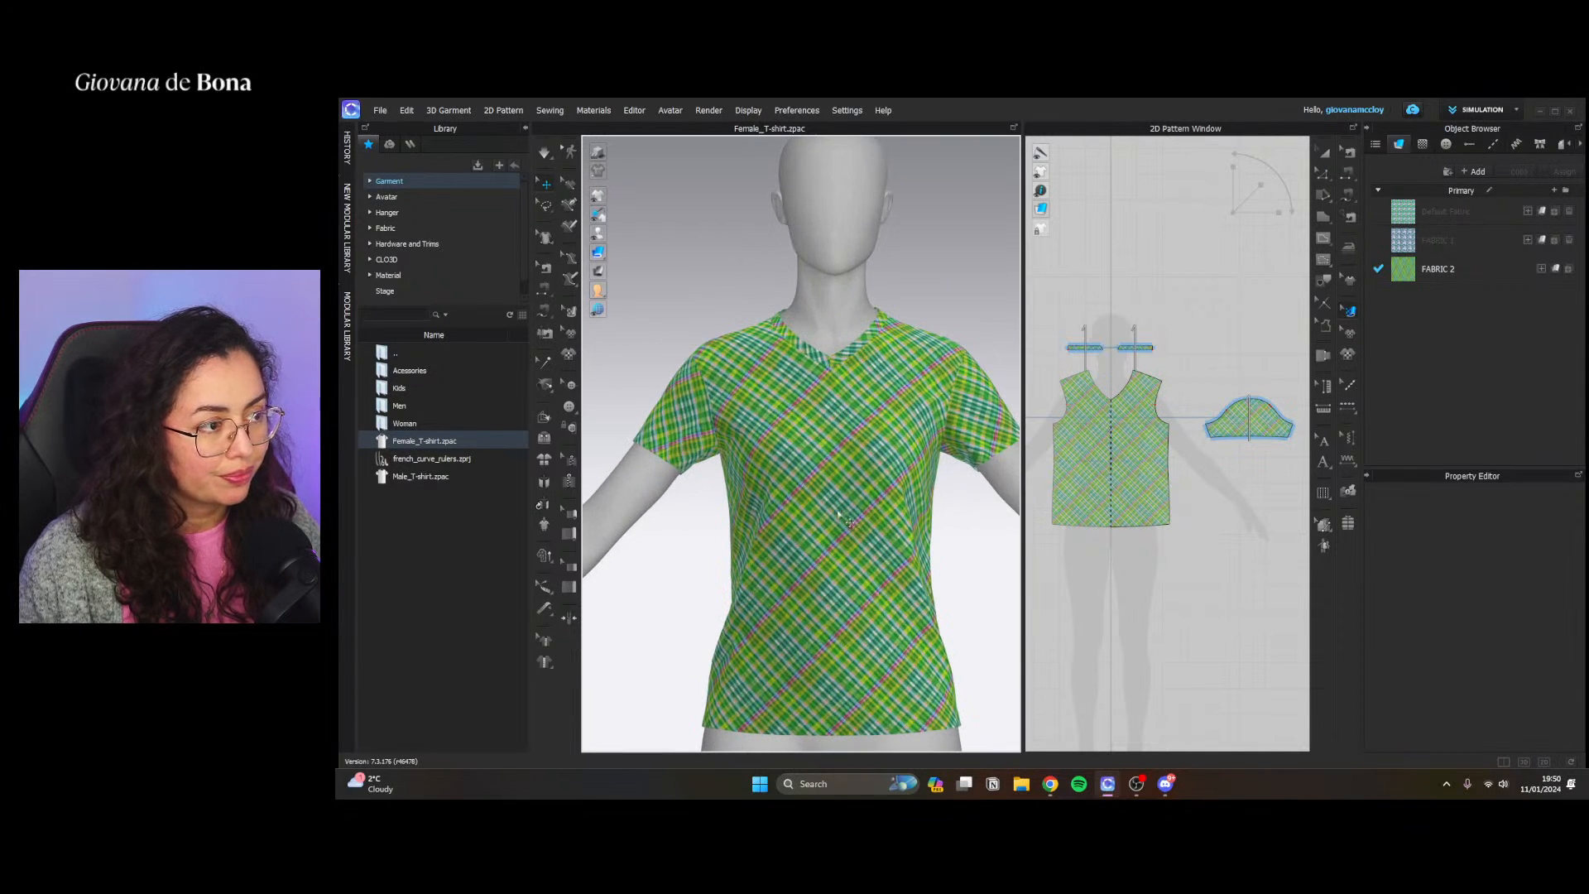
Frame the T-shirt from the front in the 3D view and capture a full-screen screenshot
scroll(941, 476, "down", 3)
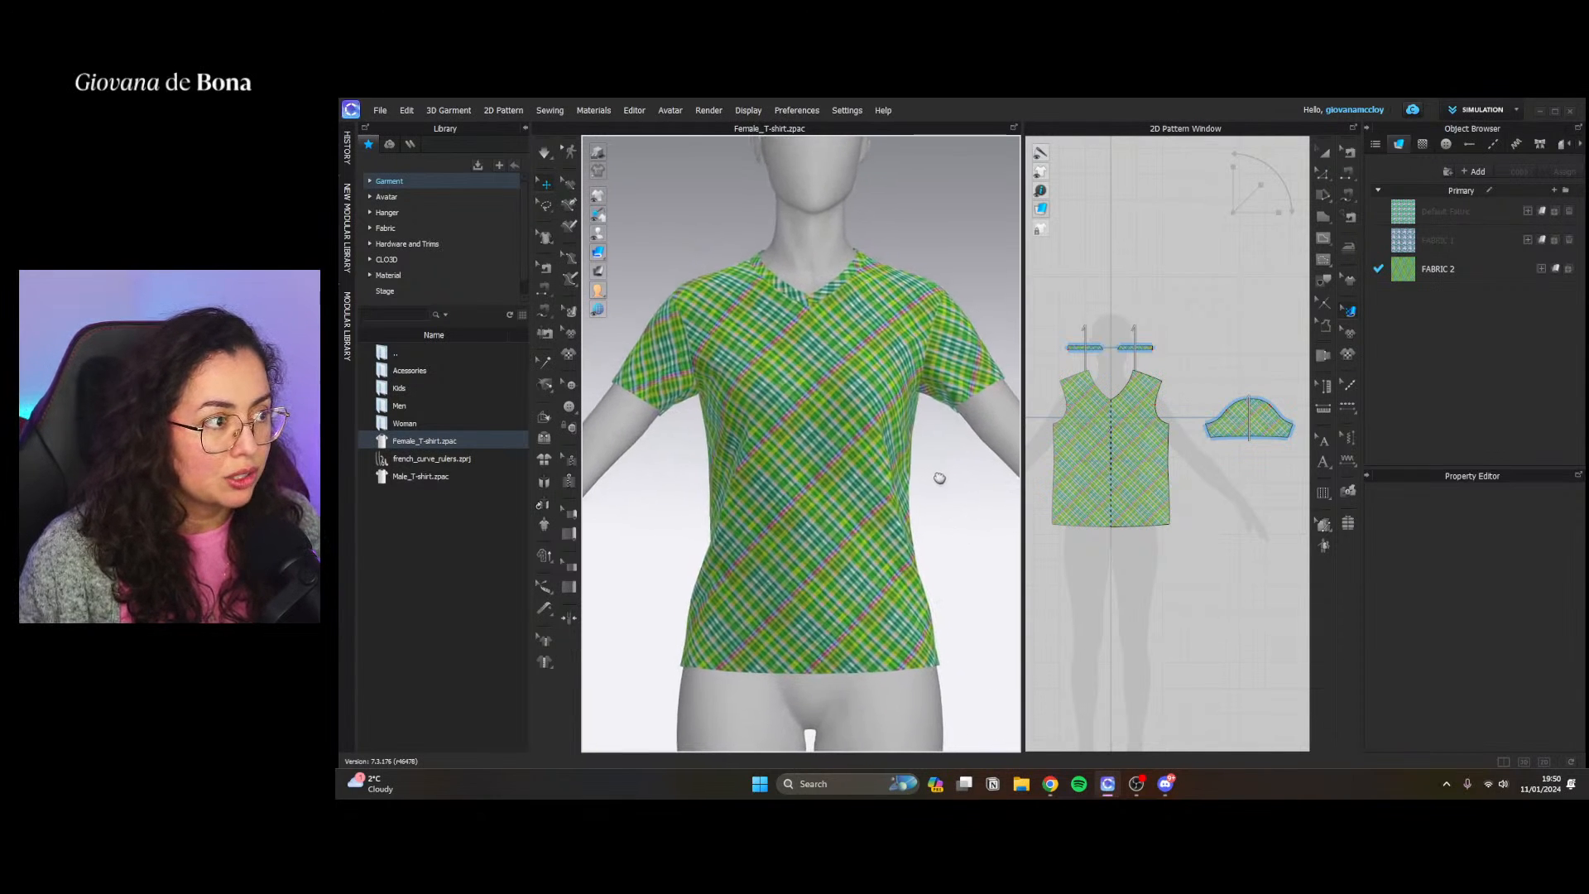
middle_click_drag(939, 481, 944, 485)
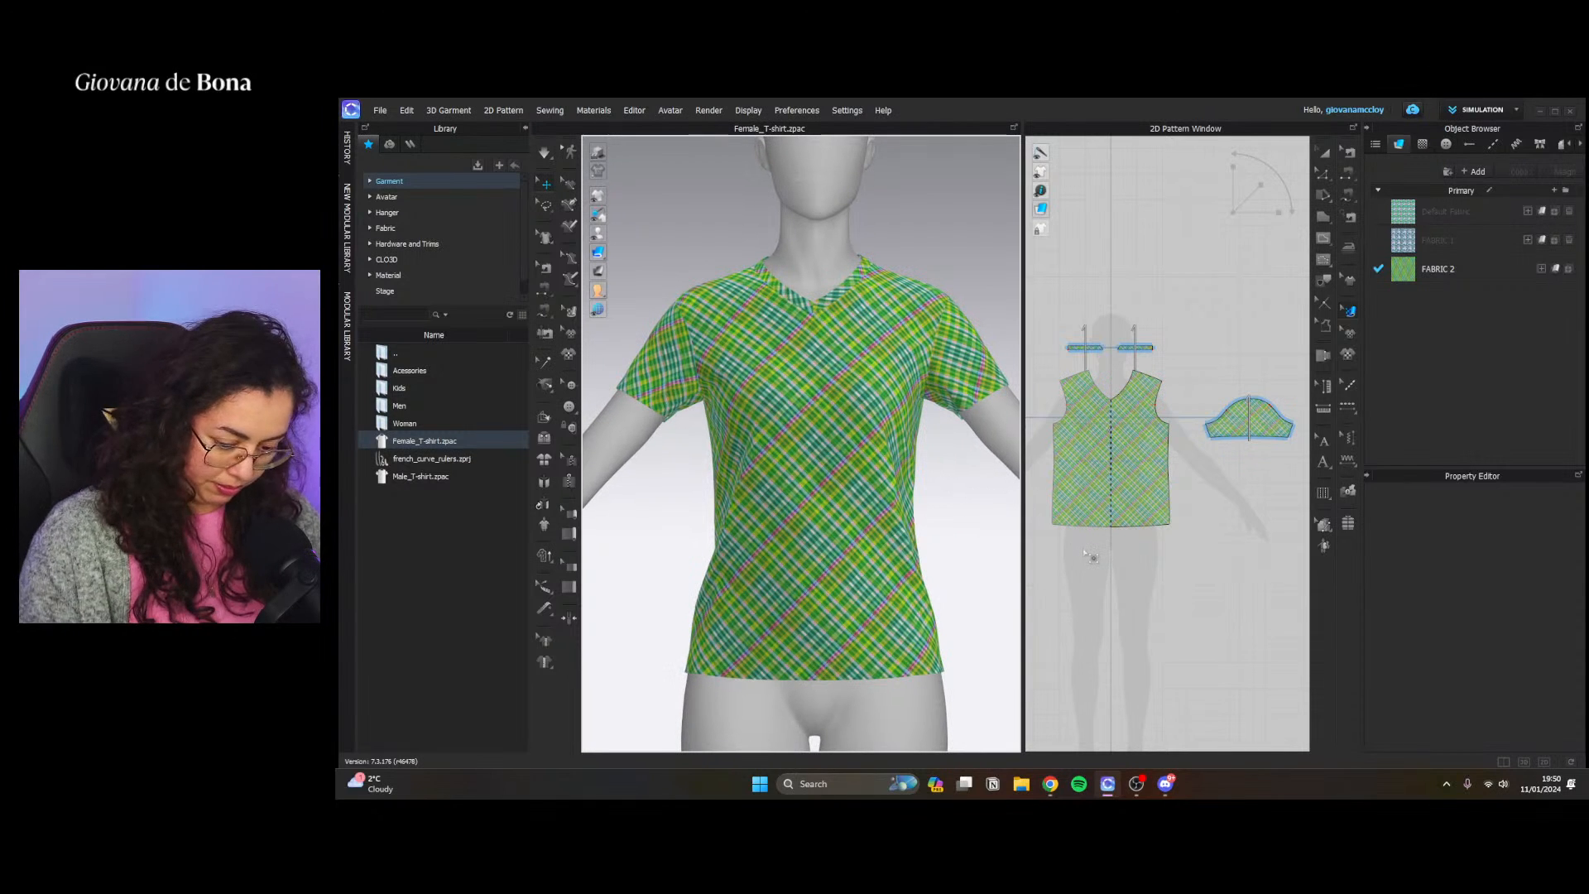
key("super+shift+s")
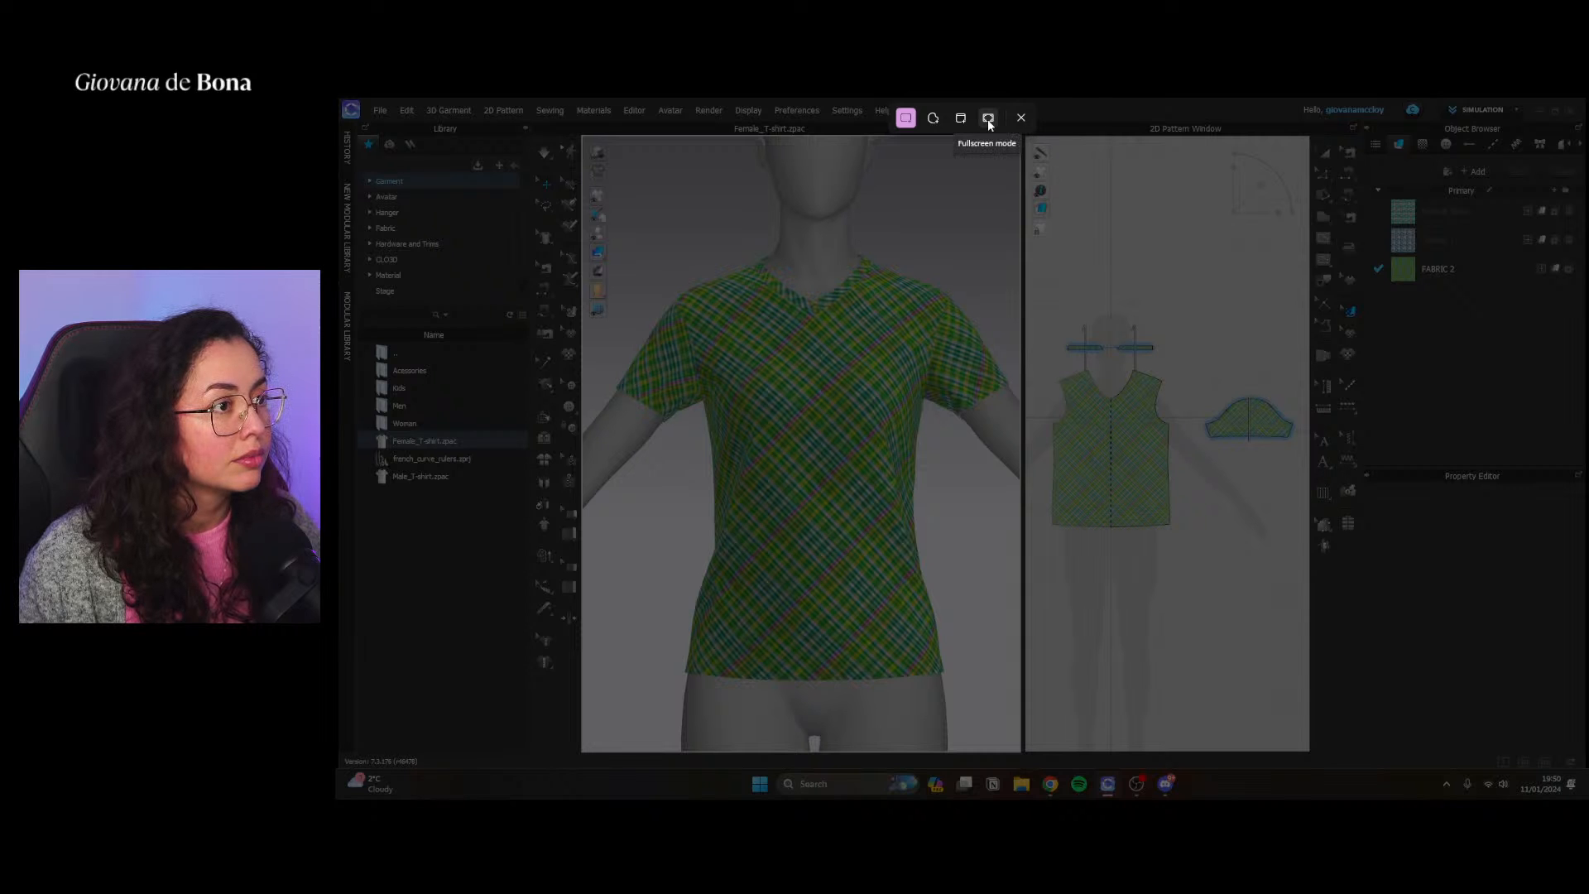
left_click(988, 121)
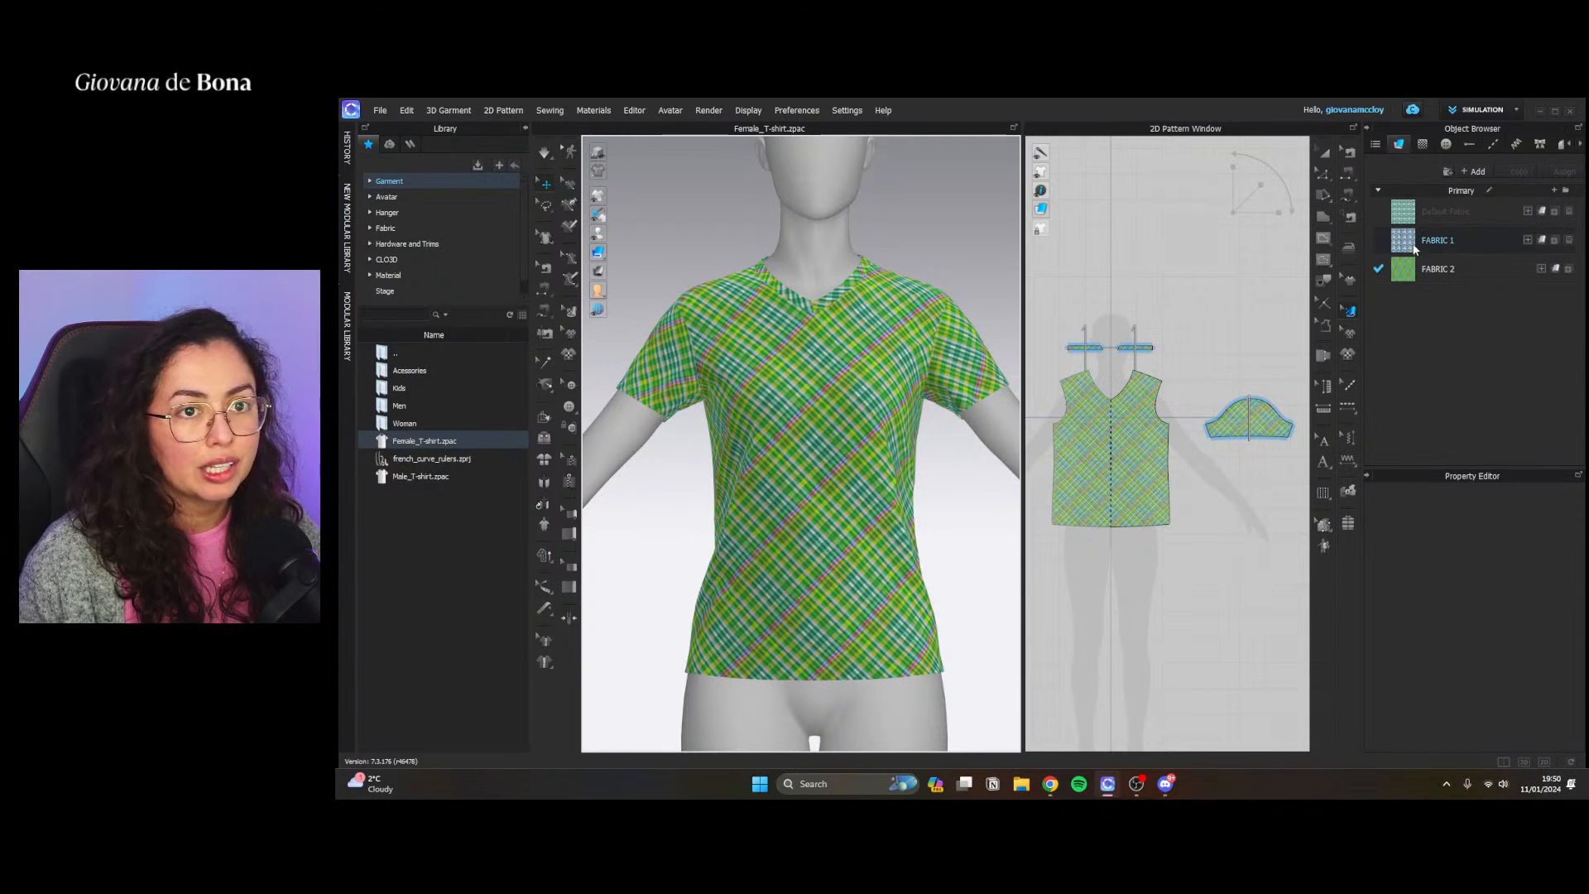
Place the flower Graphic 1 on the chest of the T-shirt's front pattern piece
left_click(1398, 214)
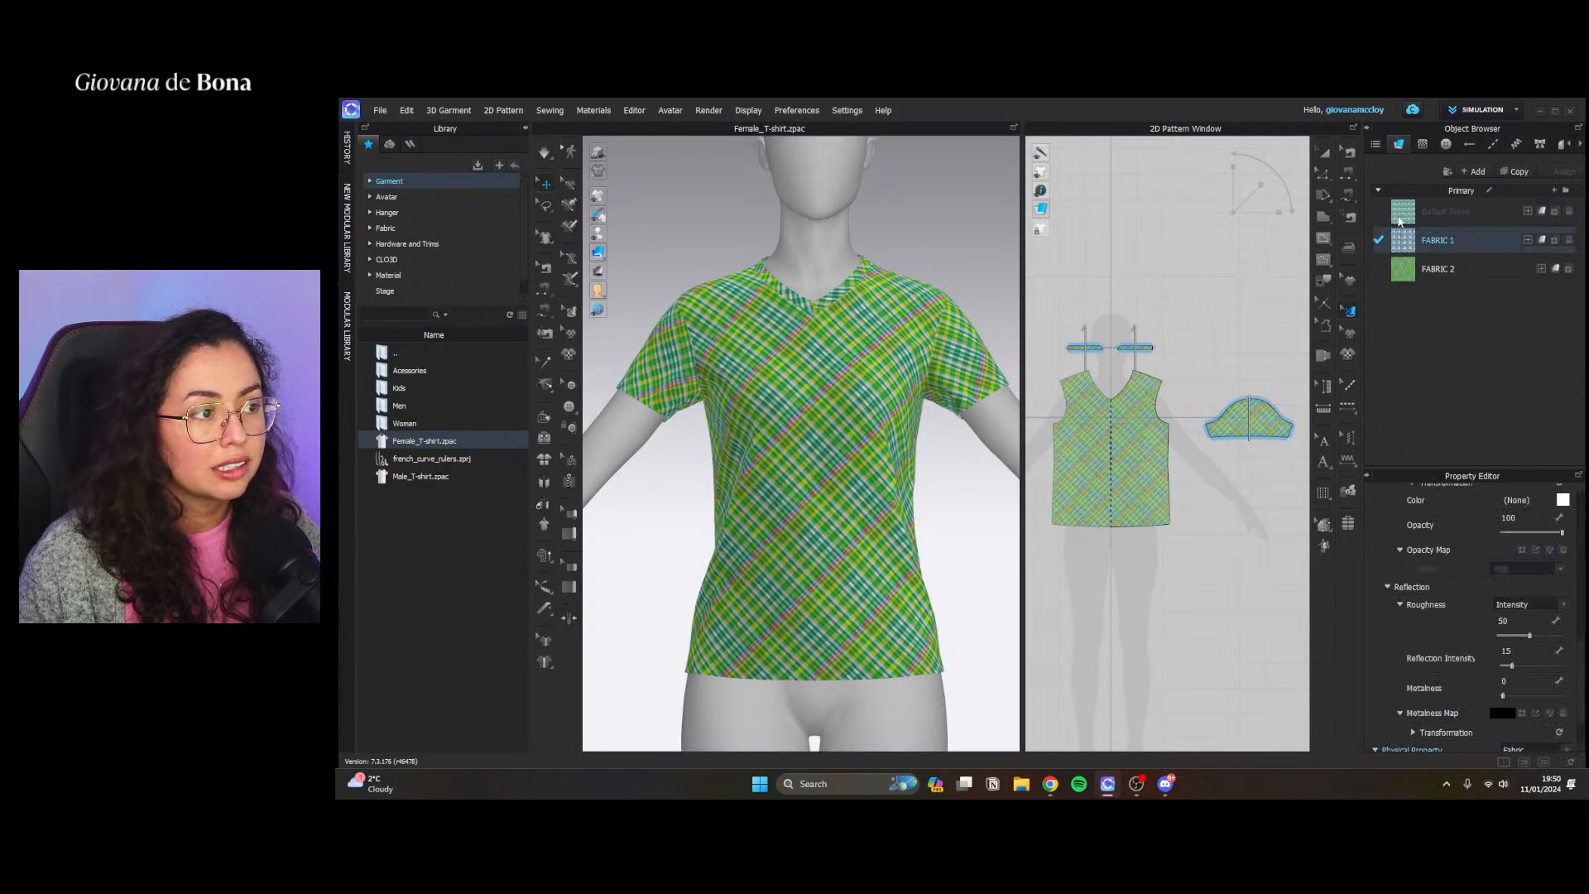
left_click(1422, 144)
left_click(1436, 195)
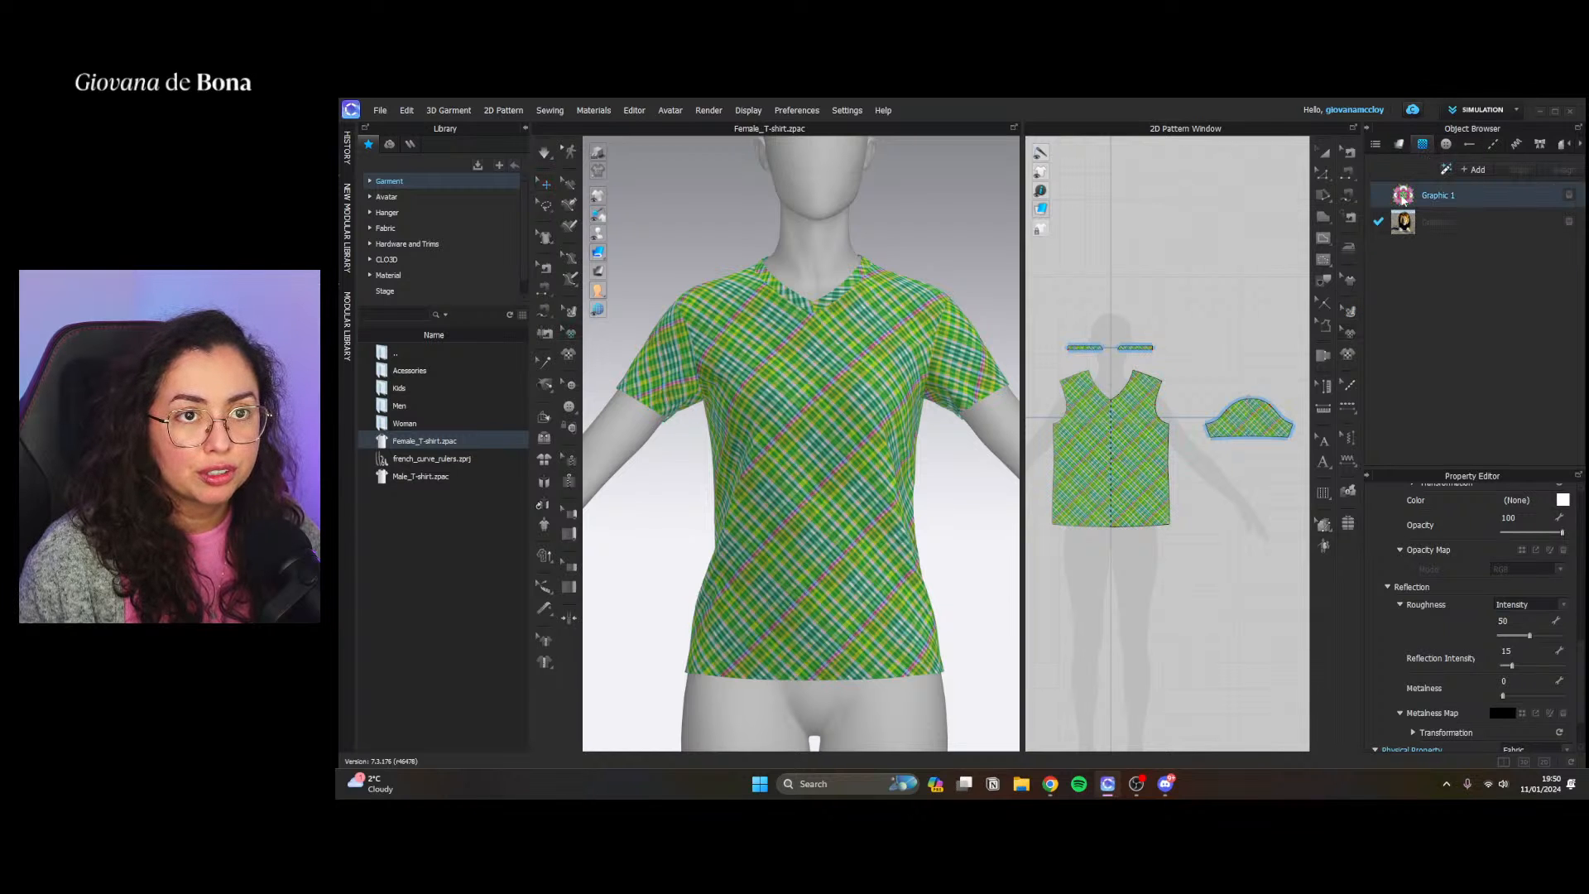
left_click(1104, 437)
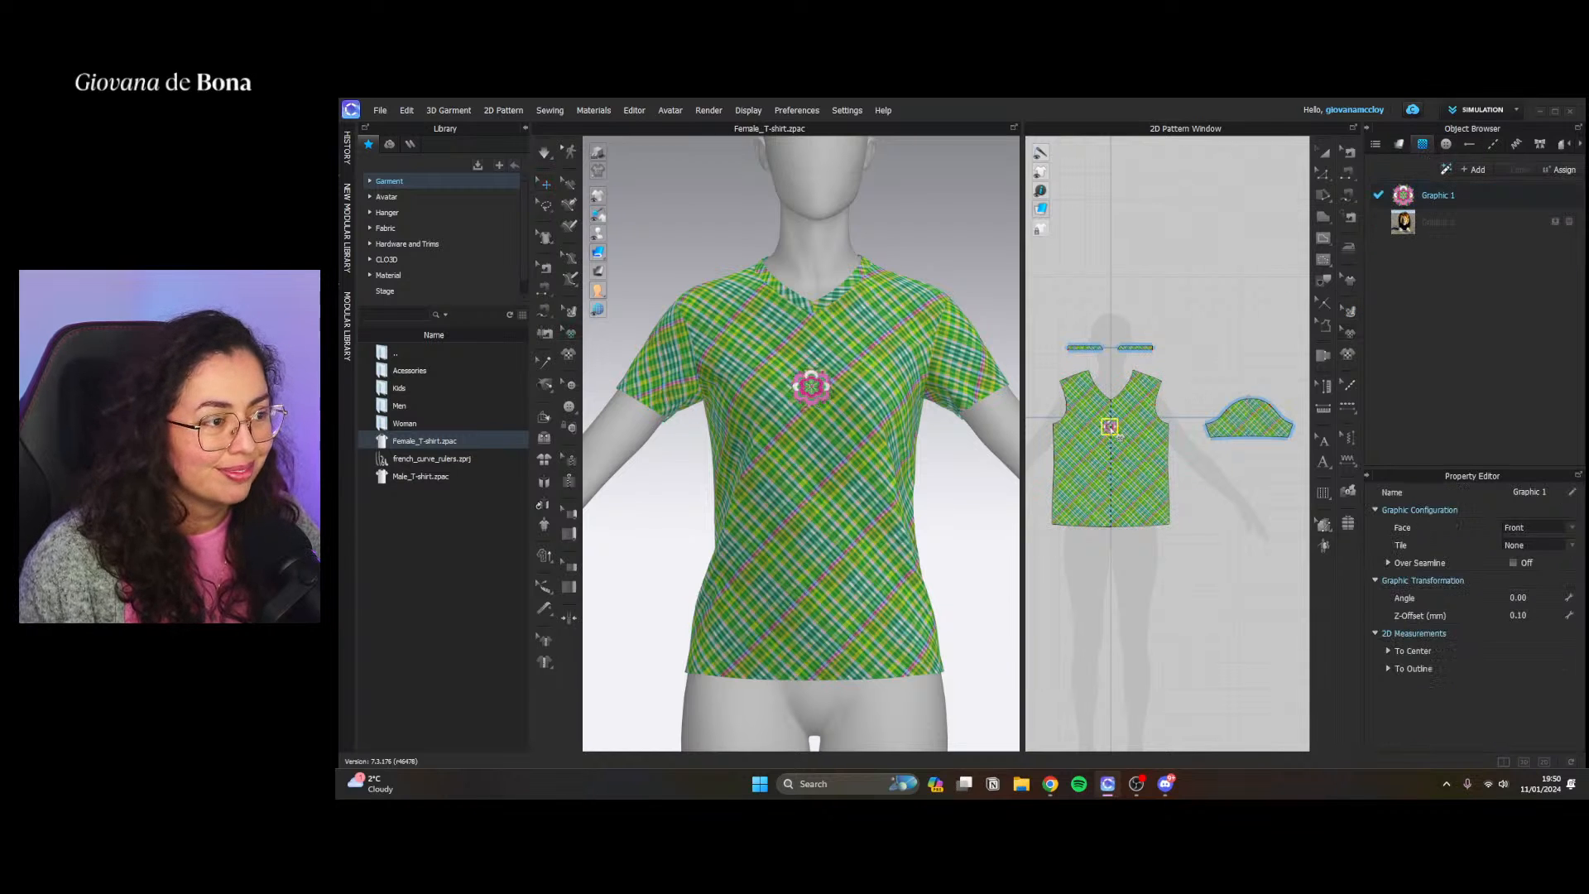
Enlarge the flower graphic to a big chest motif and position it on the centre line below the neckline
scroll(1104, 431, "up", 3)
left_click_drag(1110, 413, 1157, 470)
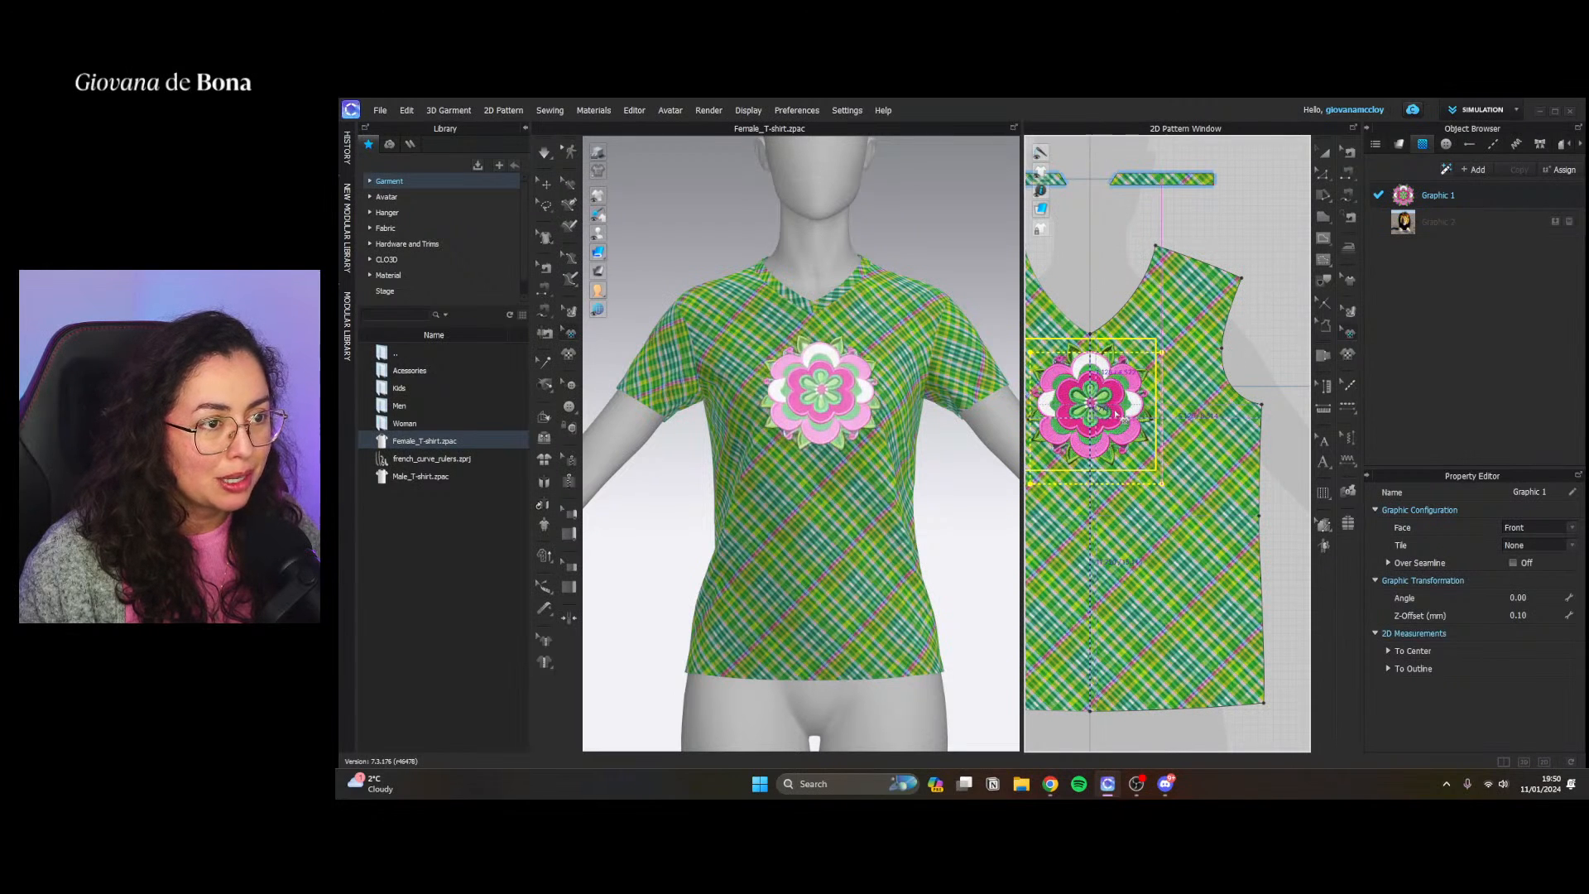
left_click(1164, 426)
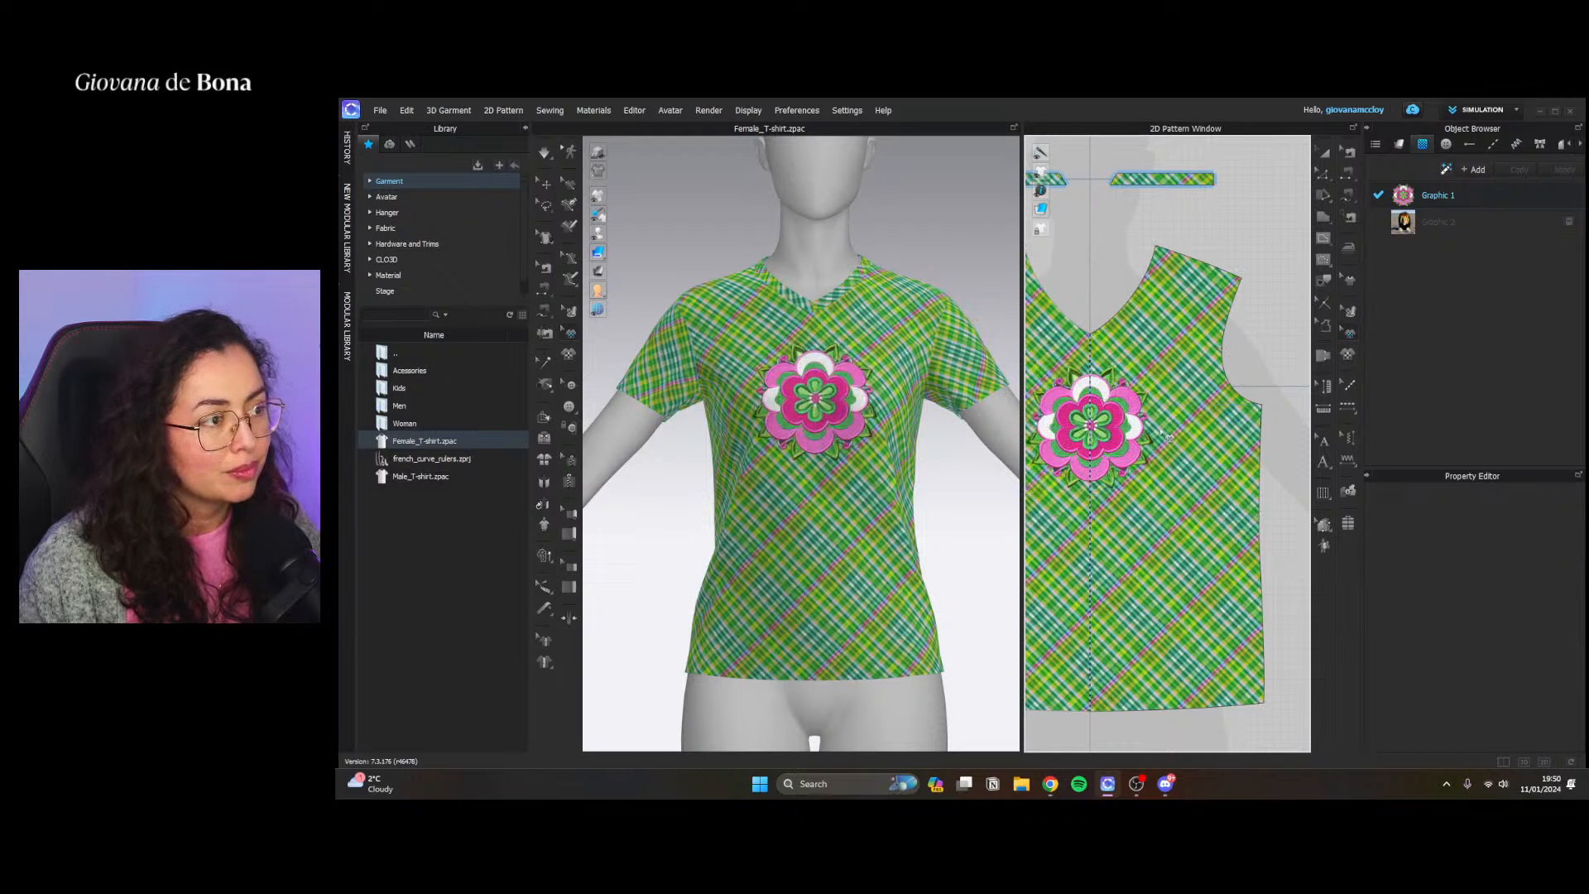
Frame the T-shirt with its flower graphic in the 3D view and capture a screenshot of the program window
scroll(877, 496, "up", 4)
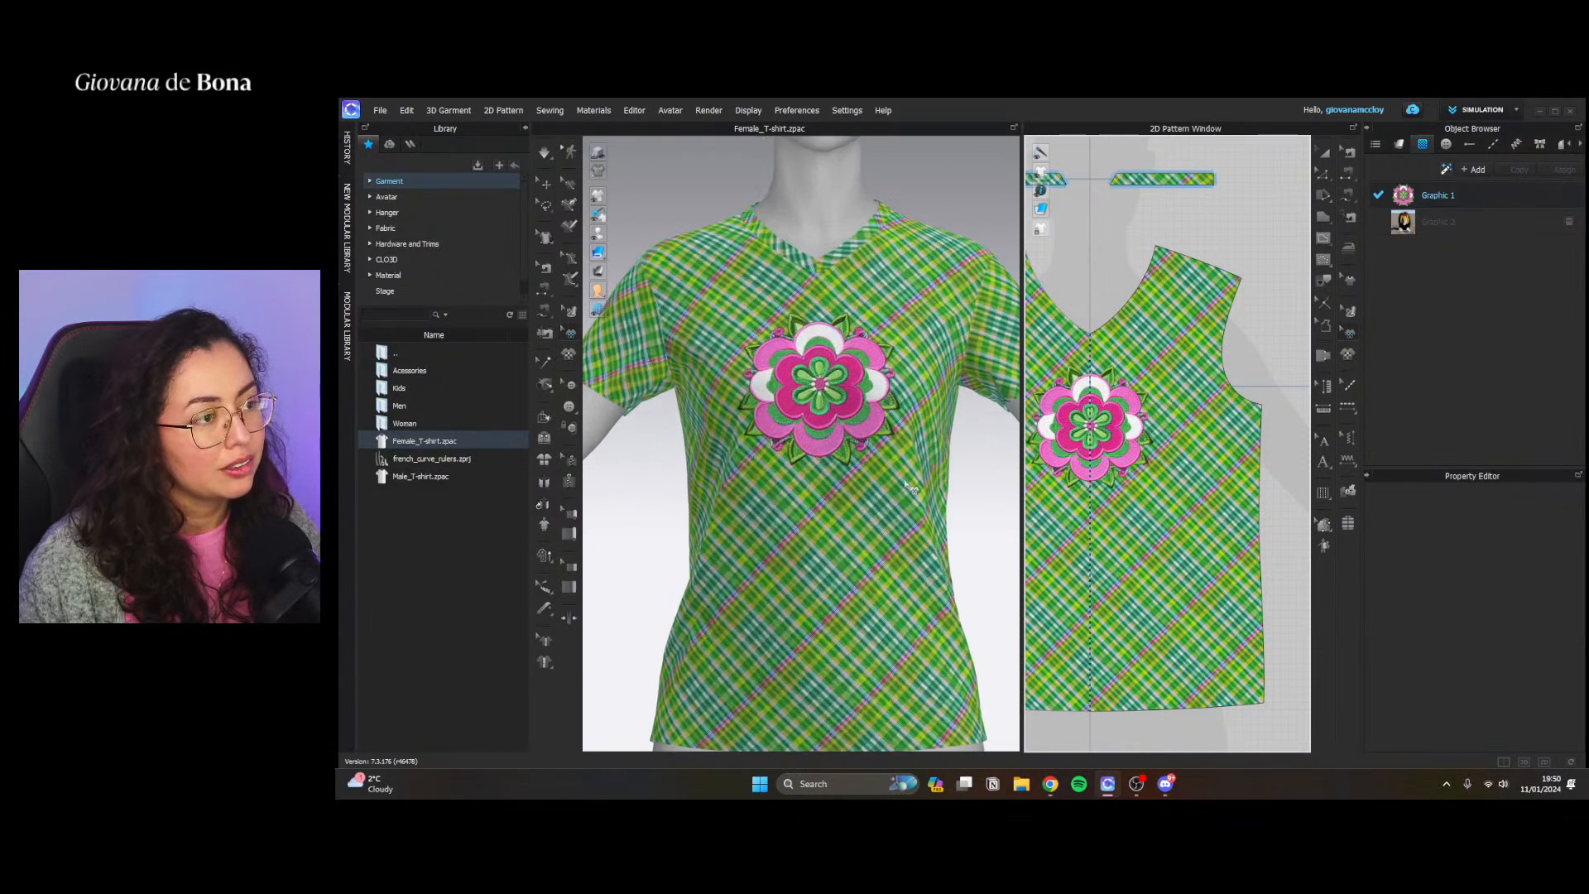
middle_click_drag(905, 481, 884, 455)
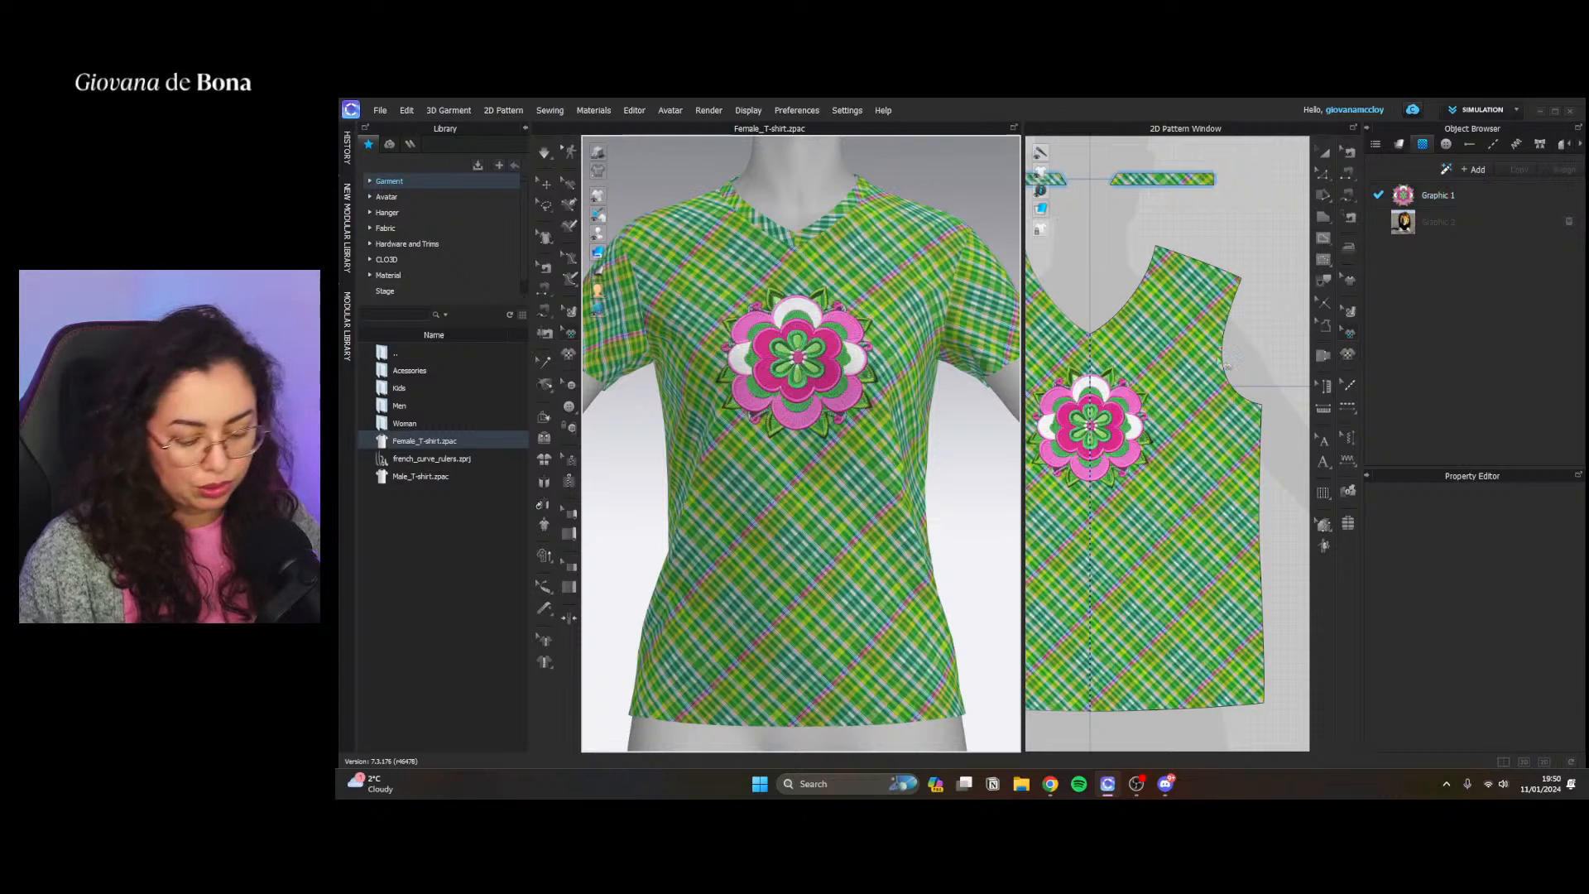
key("shift+super+s")
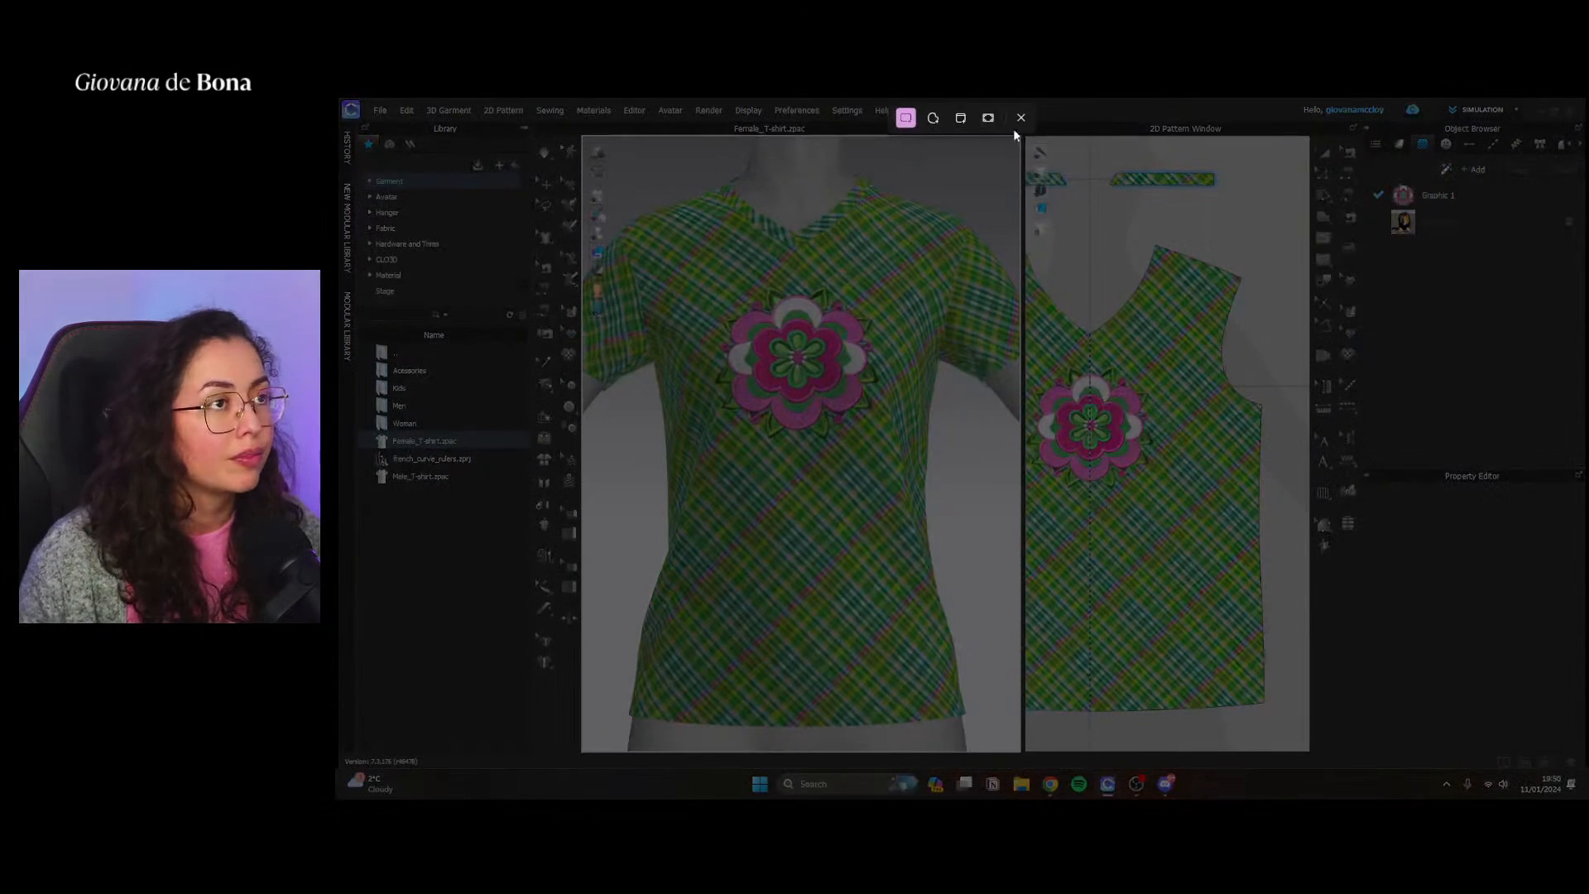
key("Escape")
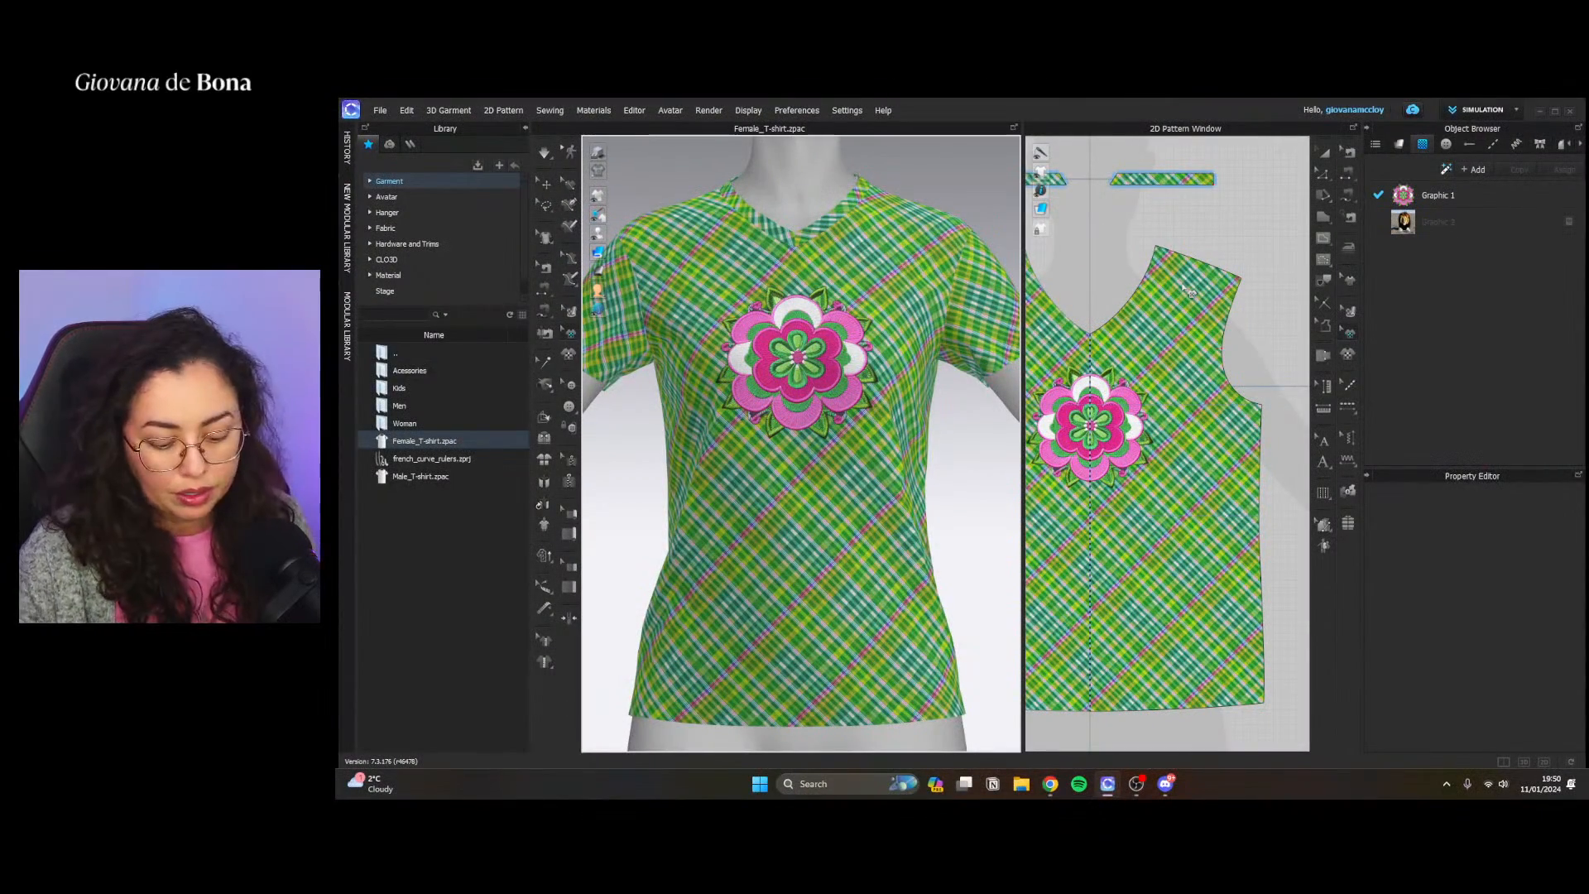
key("shift+super+s")
left_click(961, 118)
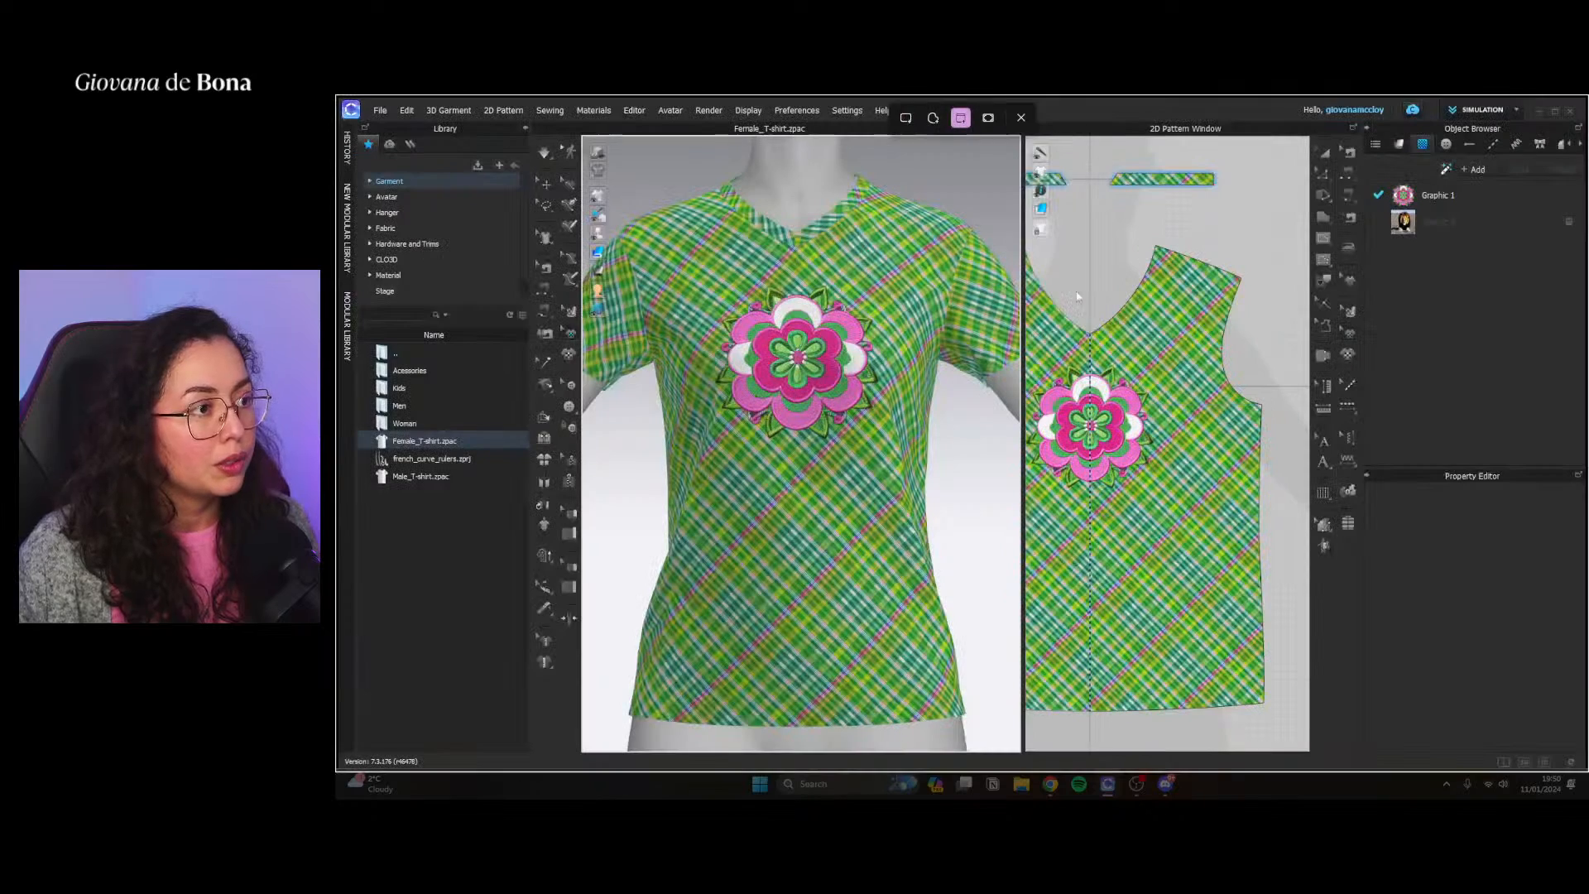
left_click(970, 202)
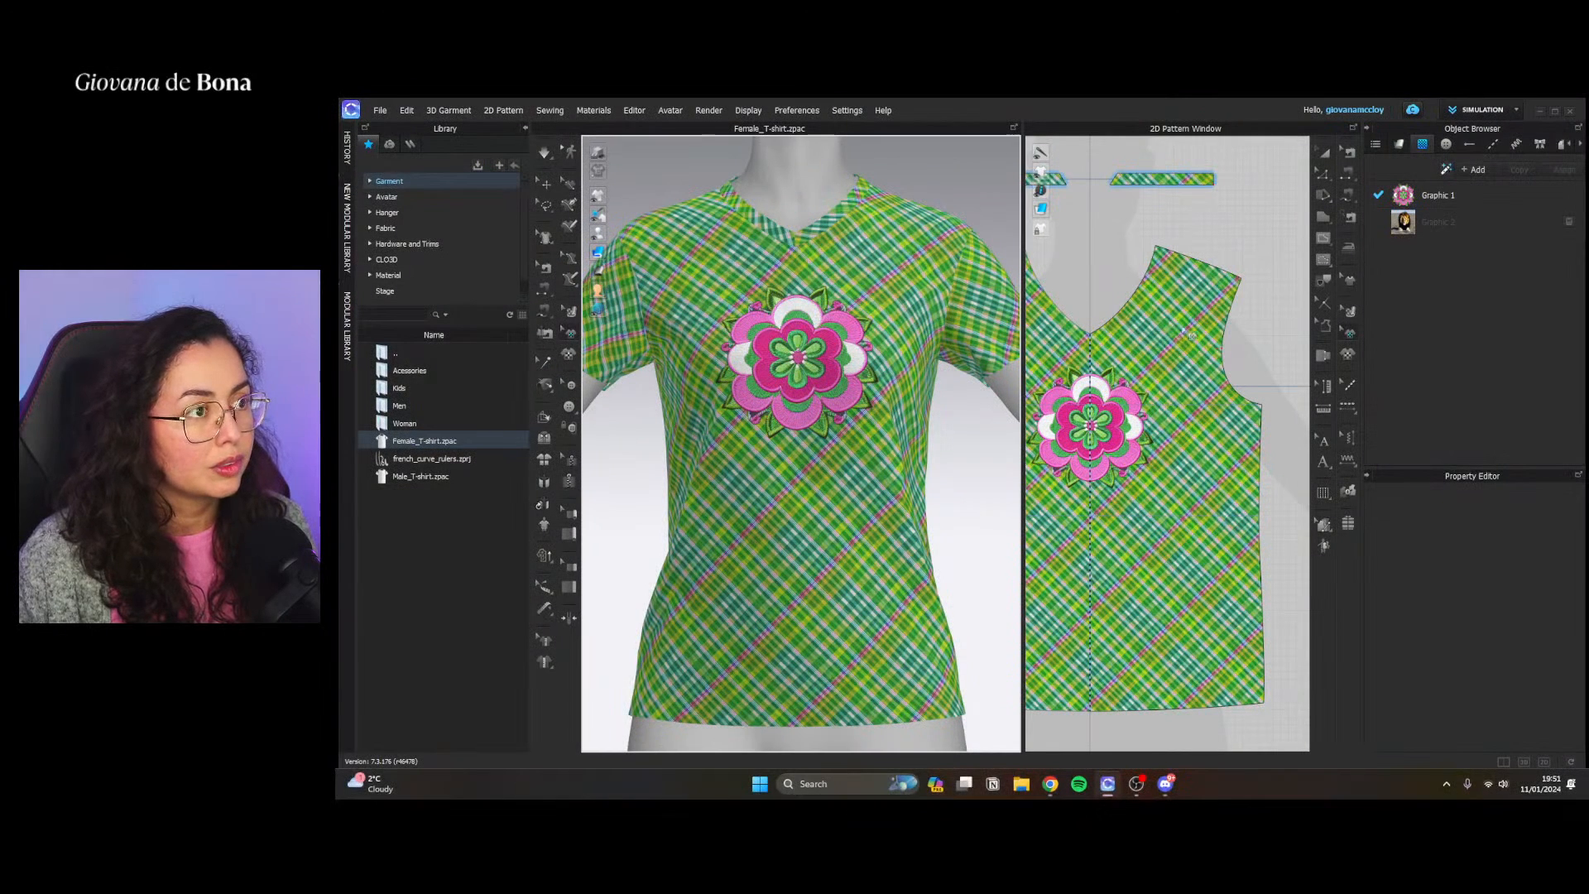